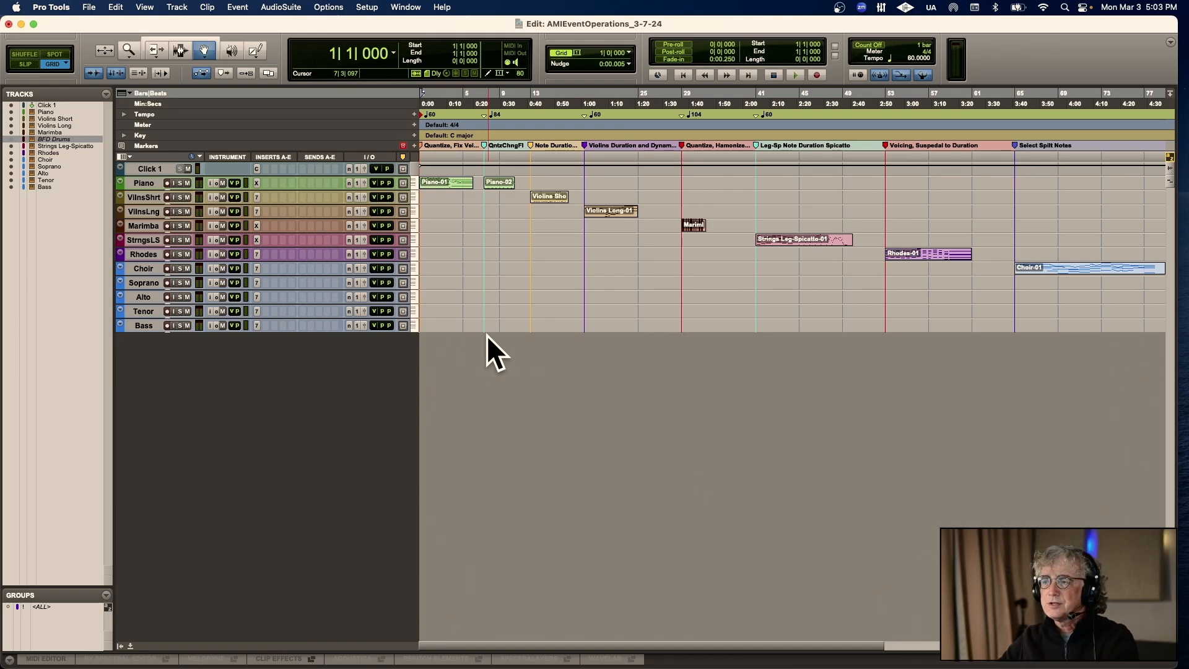
Recall memory location 1, the "Quantize, Fix Velocity and Sustain Pedal" marker, and select the Piano-01 clip
{"action": "key", "text": "KP_Decimal"}
{"action": "key", "text": "KP_1"}
{"action": "key", "text": "KP_Decimal"}
{"action": "left_click", "coordinate": [551, 320]}
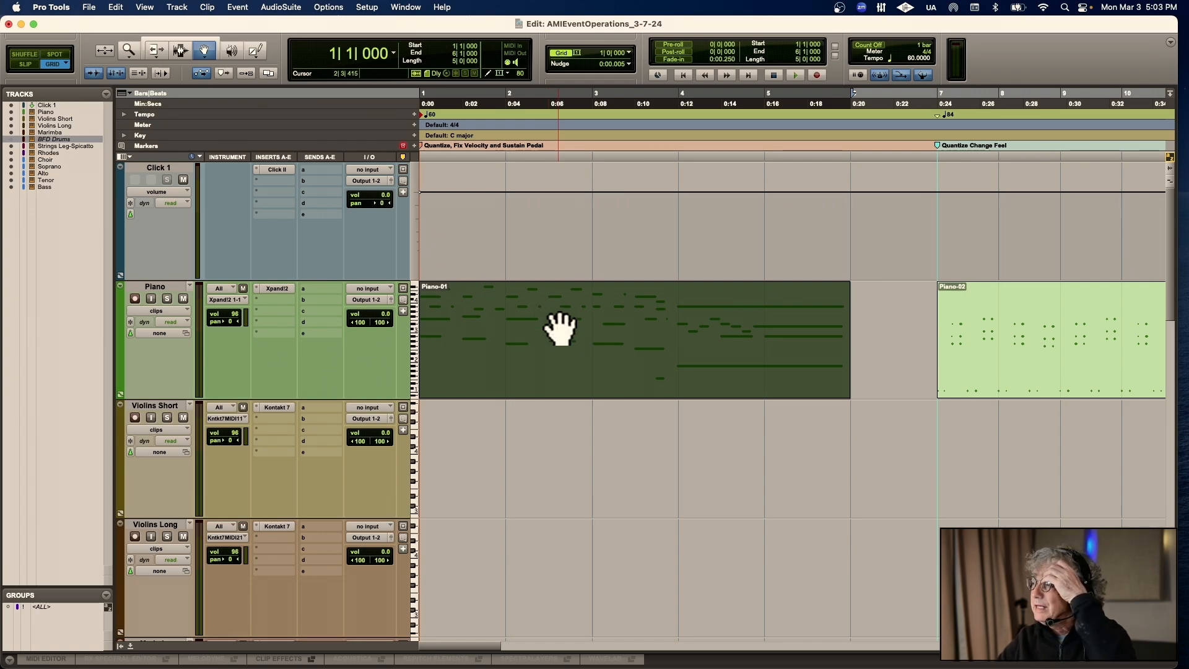
Play the Piano-01 clip from bar 1 to listen to the original performance, and stop playback
{"action": "scroll", "coordinate": [559, 328], "scroll_direction": "down", "scroll_amount": 2}
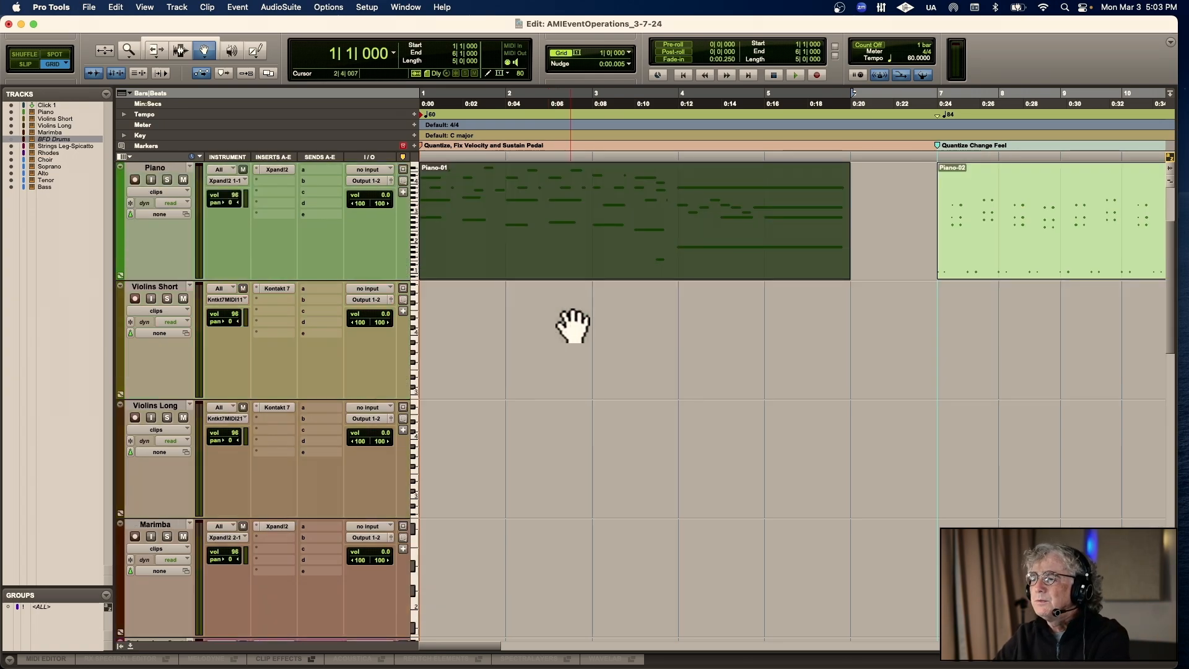
{"action": "scroll", "coordinate": [573, 330], "scroll_direction": "up", "scroll_amount": 2}
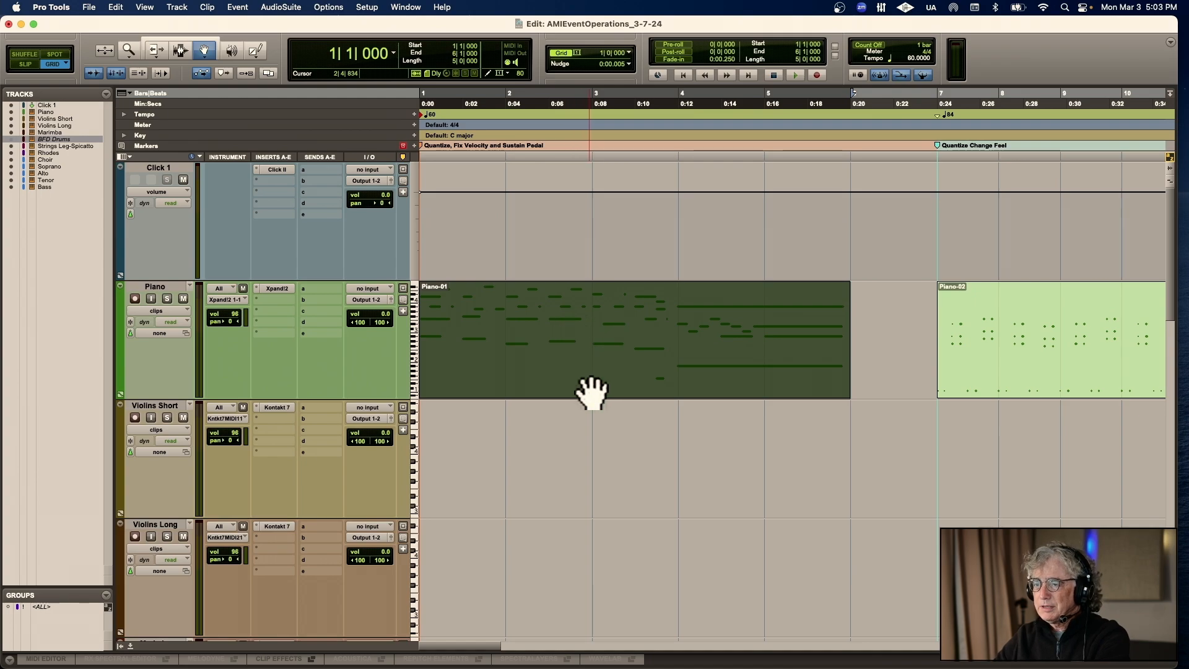
{"action": "key", "text": "space"}
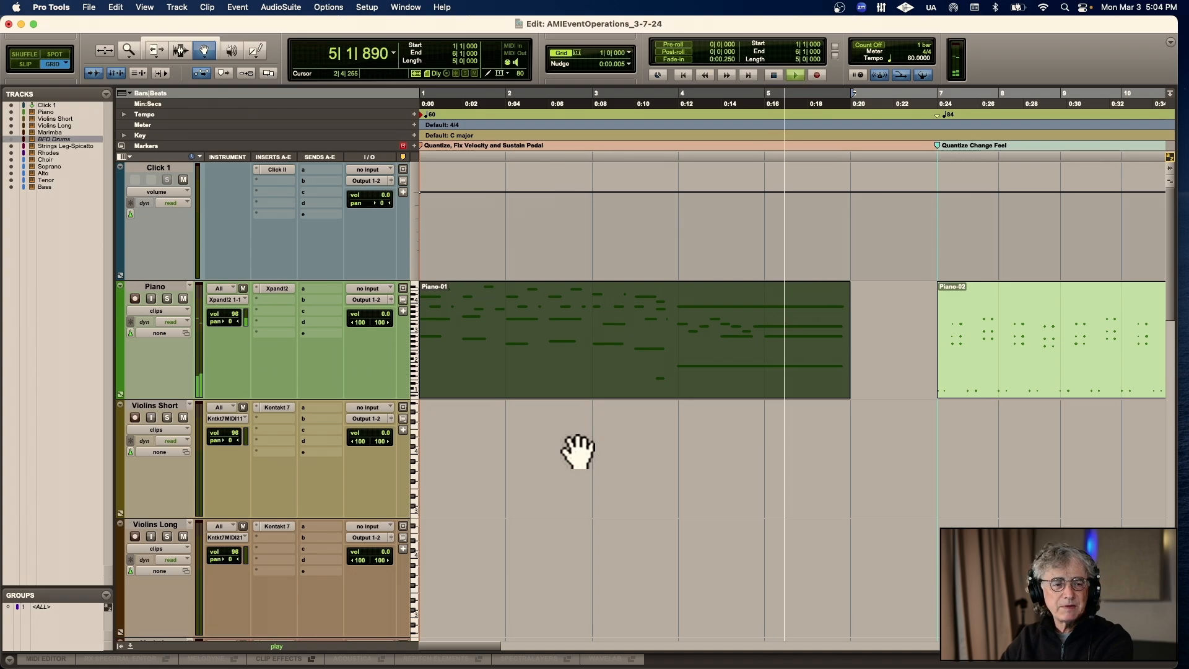
{"action": "key", "text": "space"}
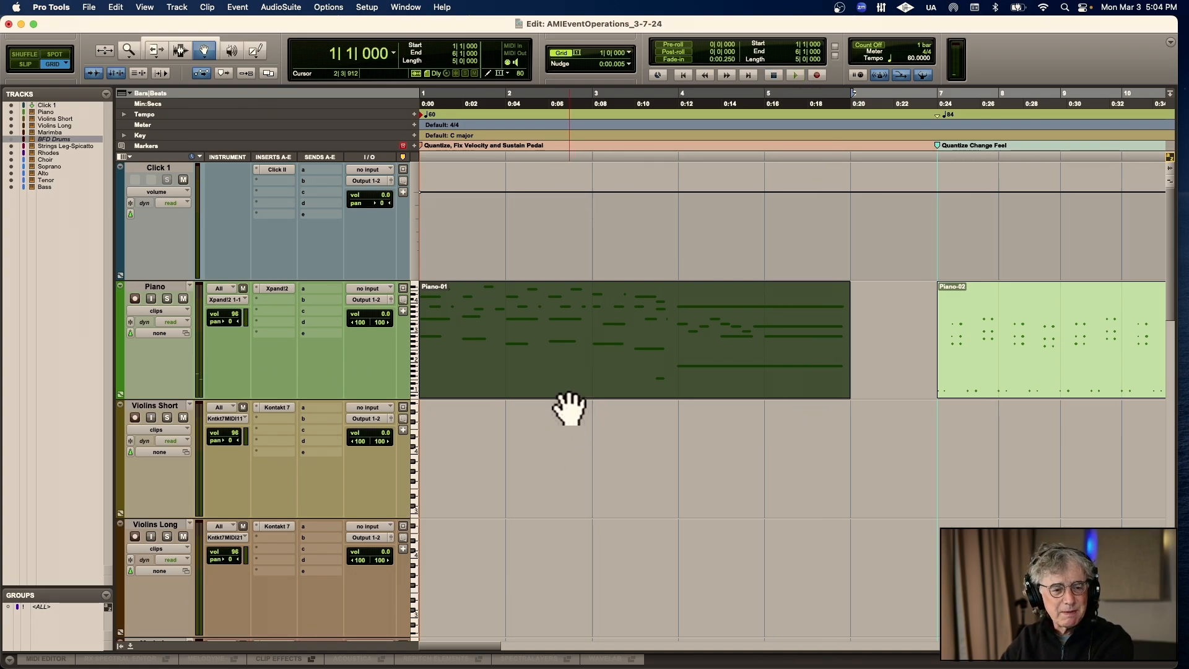
Open the Piano-01 clip in the docked MIDI Editor and enlarge its notes pane above the velocity lane
{"action": "double_click", "coordinate": [529, 379]}
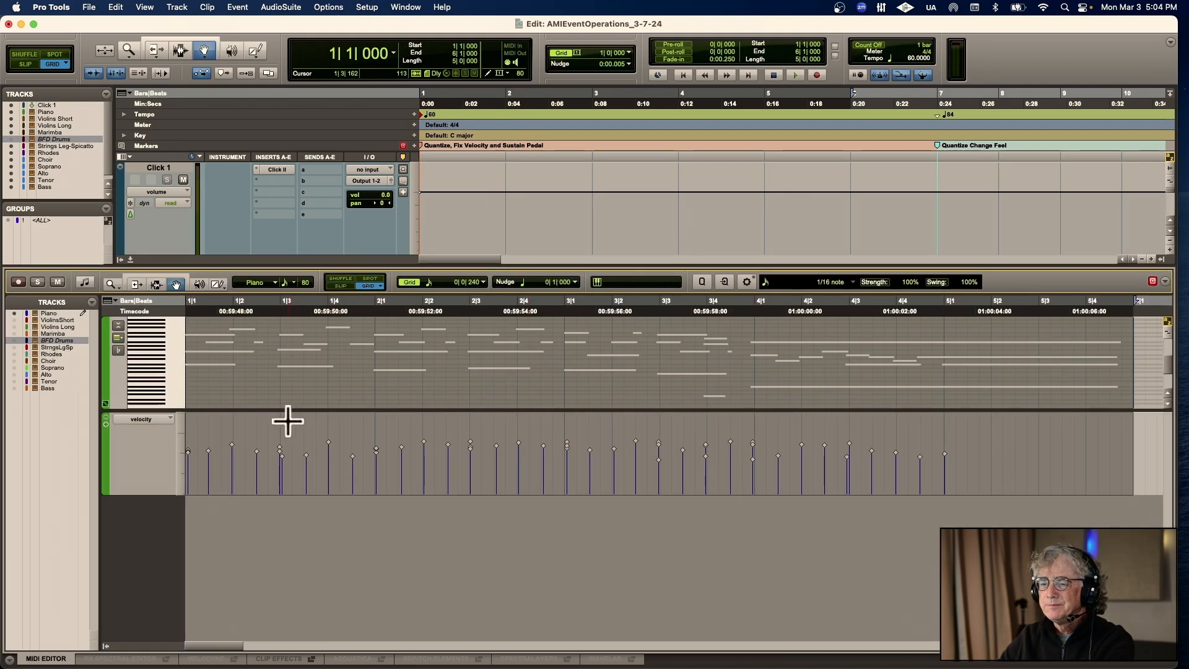
{"action": "left_click_drag", "start_coordinate": [280, 409], "coordinate": [276, 503]}
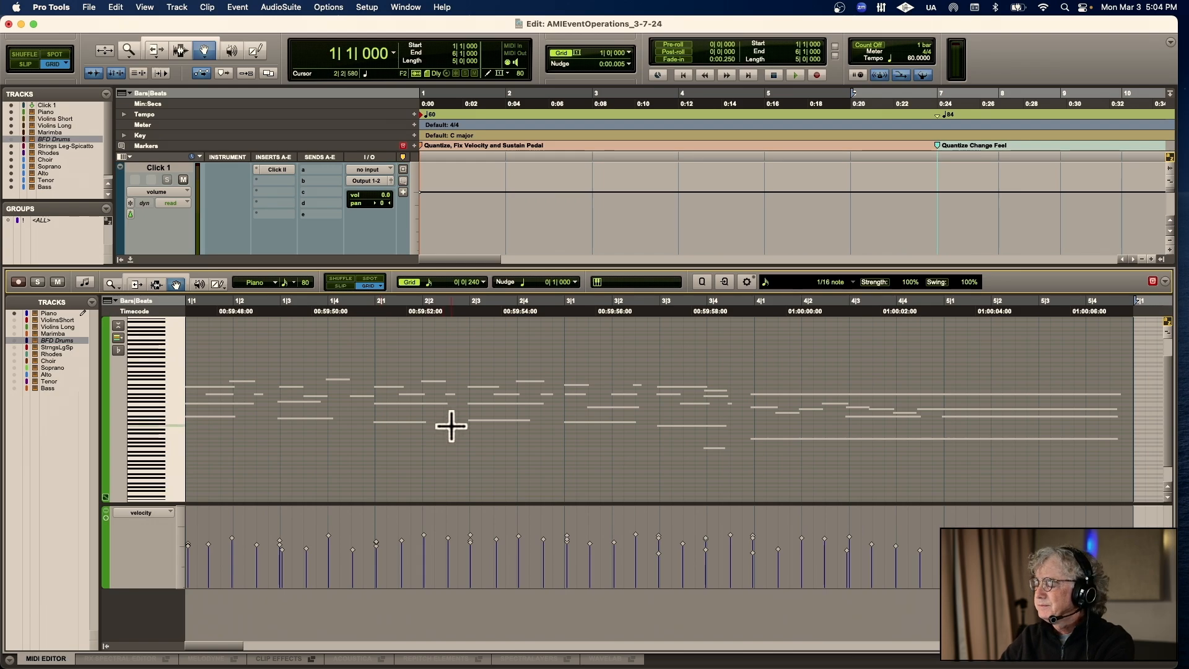
{"action": "key", "text": "t"}
{"action": "key", "text": "t"}
{"action": "key", "text": "t"}
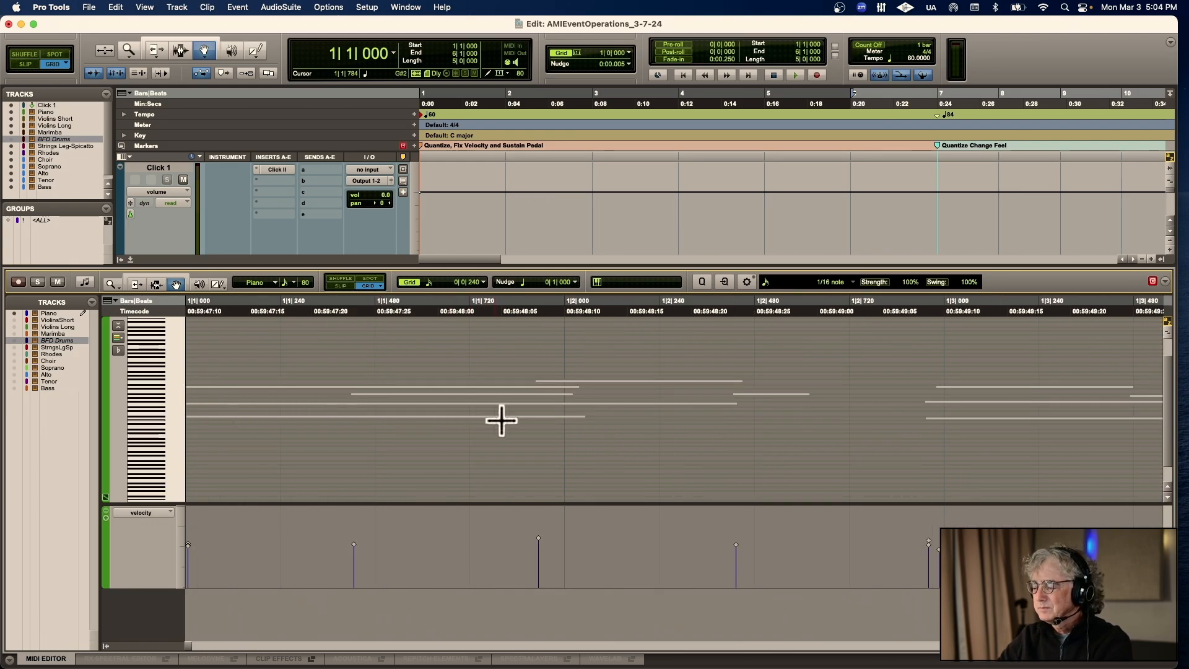
Clear the note selection and play the piano part from bar 1 in the MIDI Editor to check its scrolling
{"action": "key", "text": "super+a"}
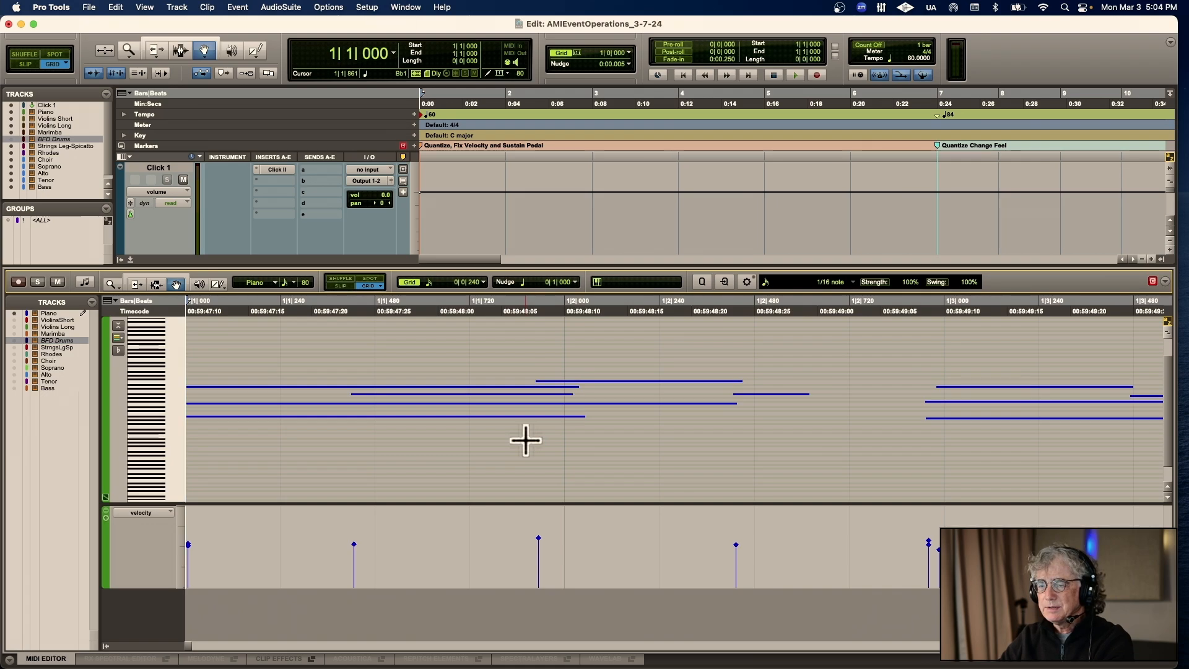
{"action": "key", "text": "space"}
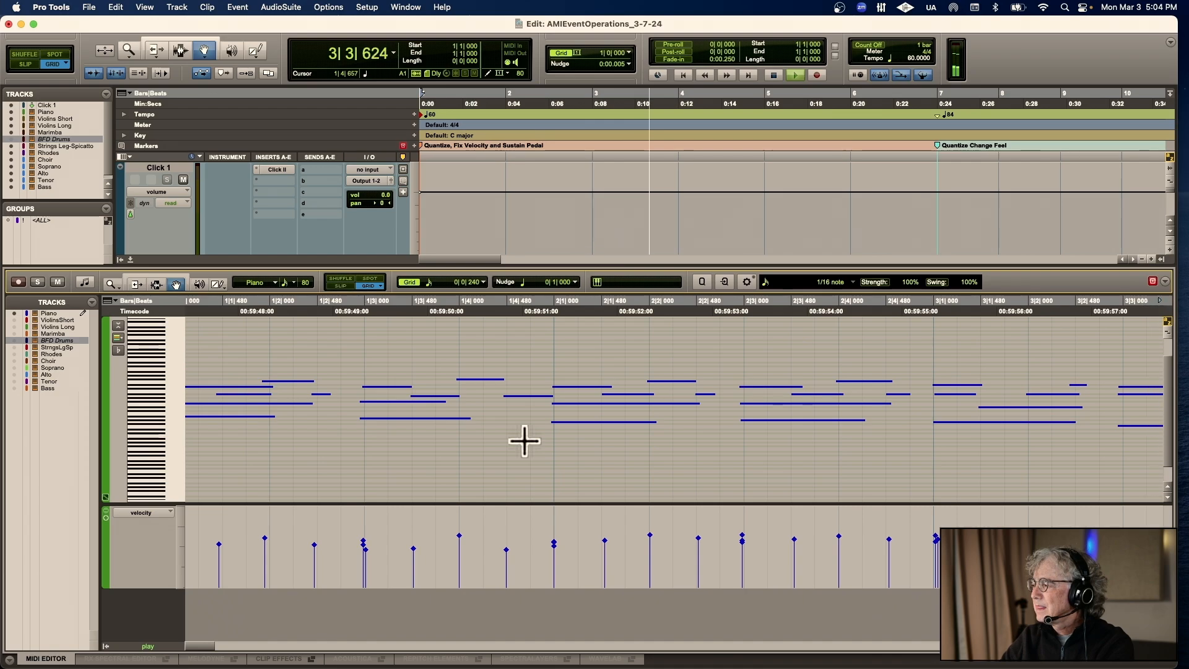
{"action": "key", "text": "space"}
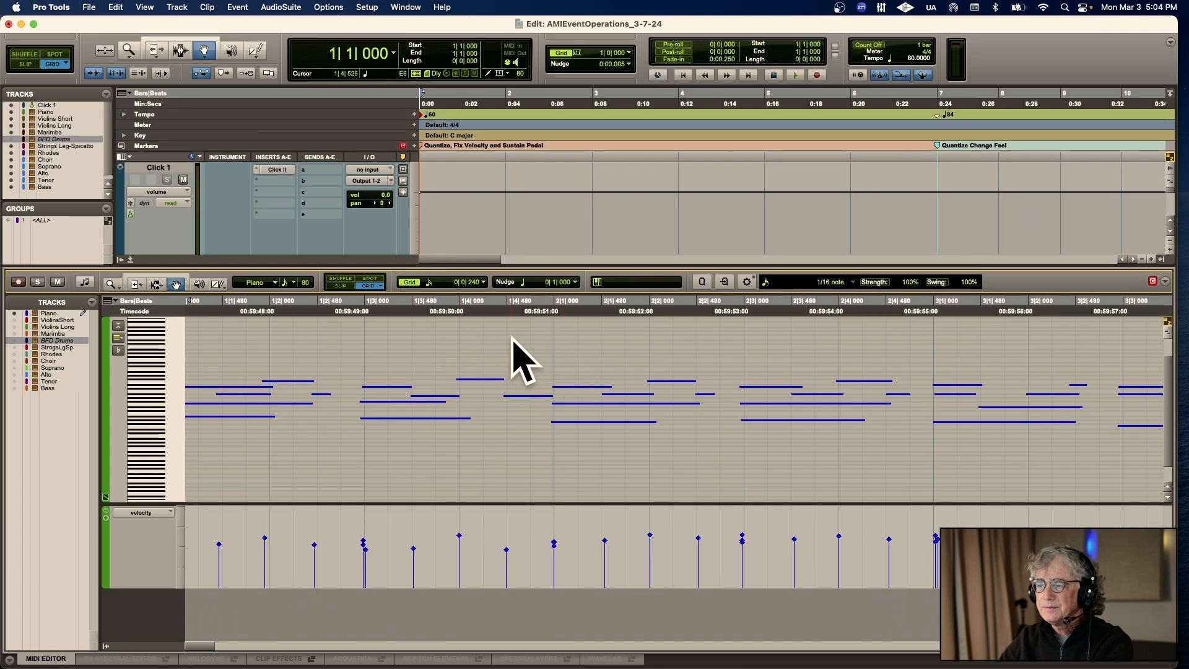
Set the MIDI Editor's scrolling mode to Page
{"action": "scroll", "coordinate": [464, 384], "scroll_direction": "up", "scroll_amount": 1}
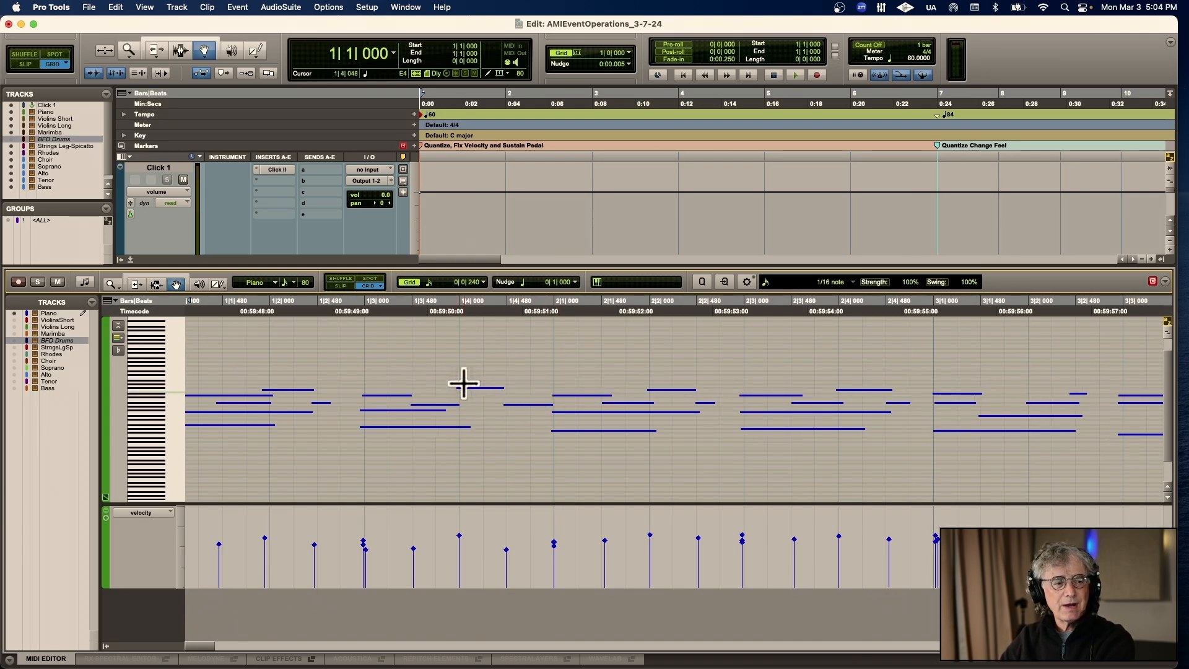
{"action": "scroll", "coordinate": [464, 384], "scroll_direction": "right", "scroll_amount": 1}
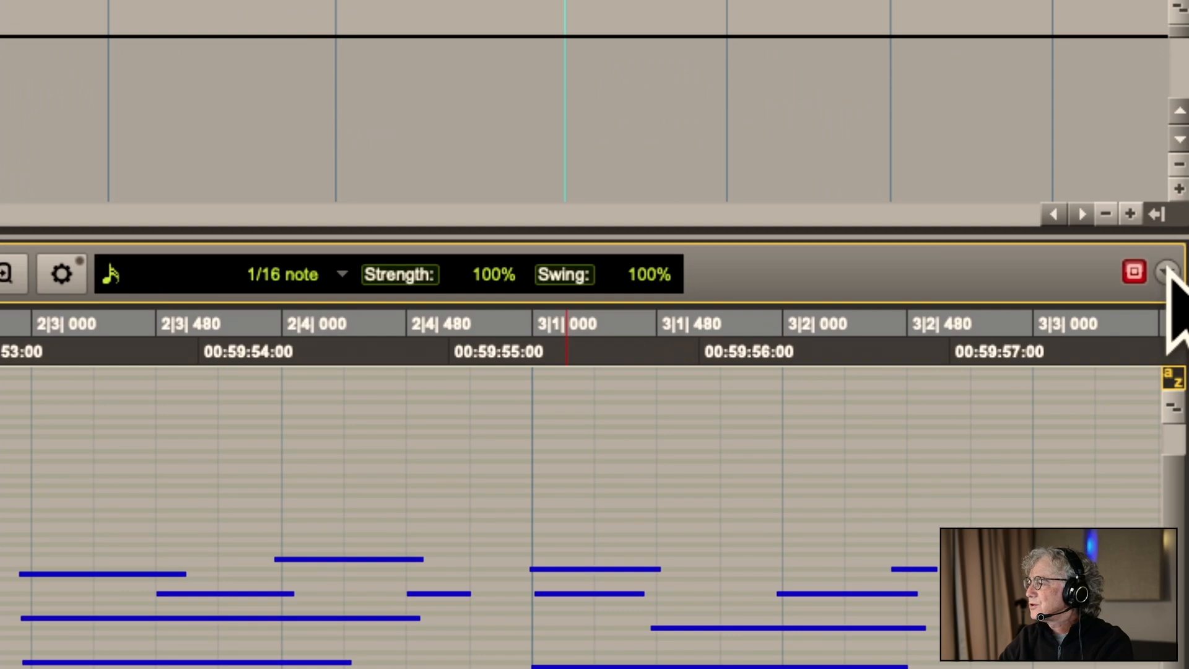
{"action": "left_click", "coordinate": [1164, 279]}
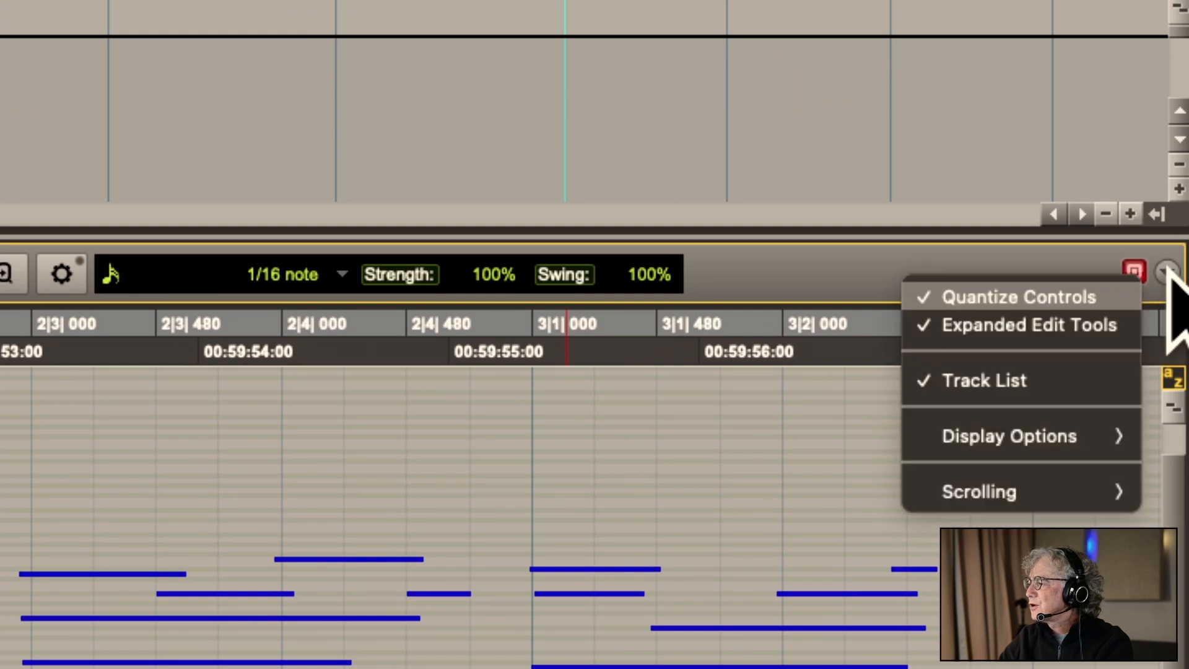
{"action": "mouse_move", "coordinate": [1011, 474]}
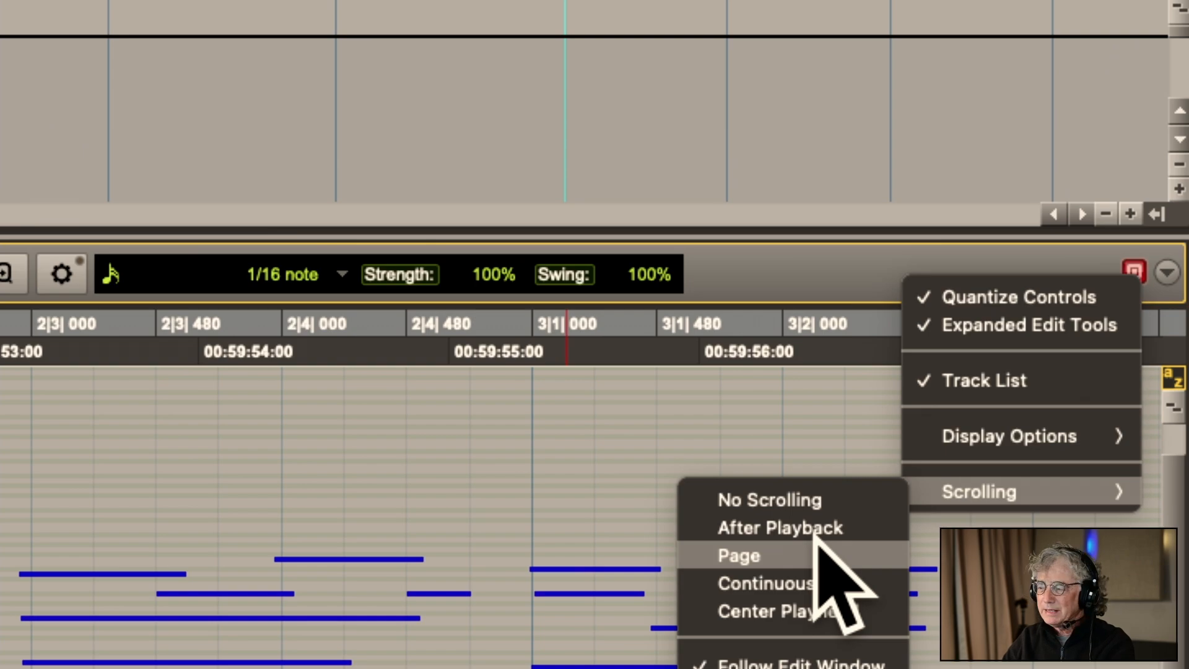
{"action": "left_click", "coordinate": [740, 556]}
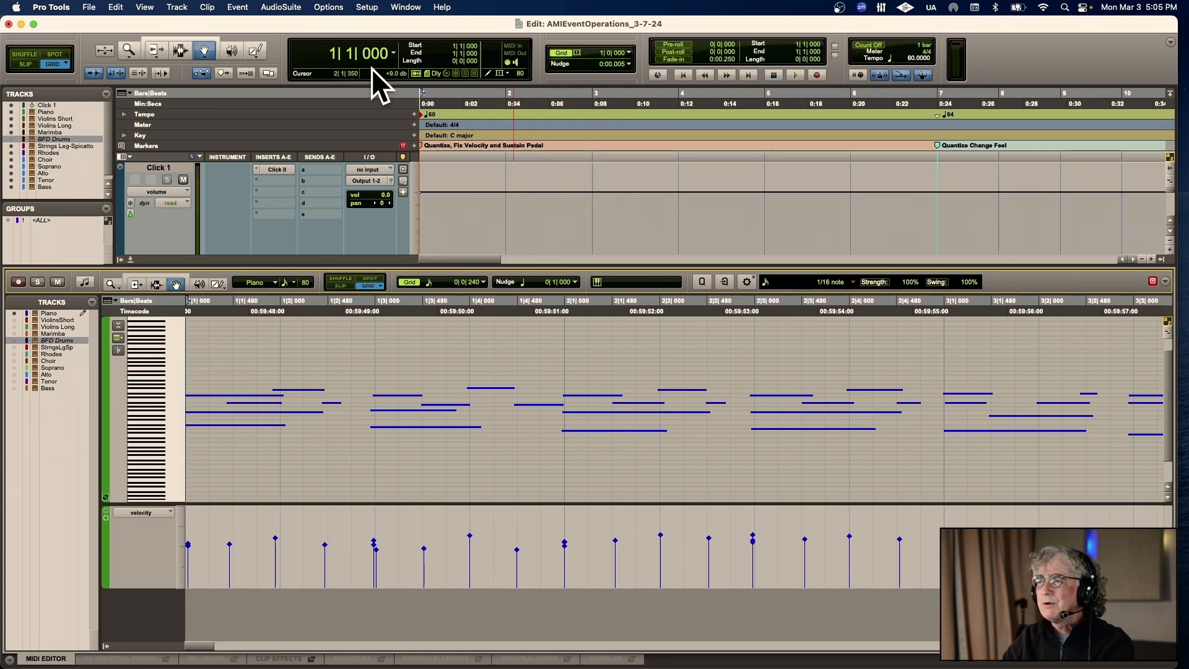
Set the Edit window scrolling mode to Page
{"action": "left_click", "coordinate": [327, 7]}
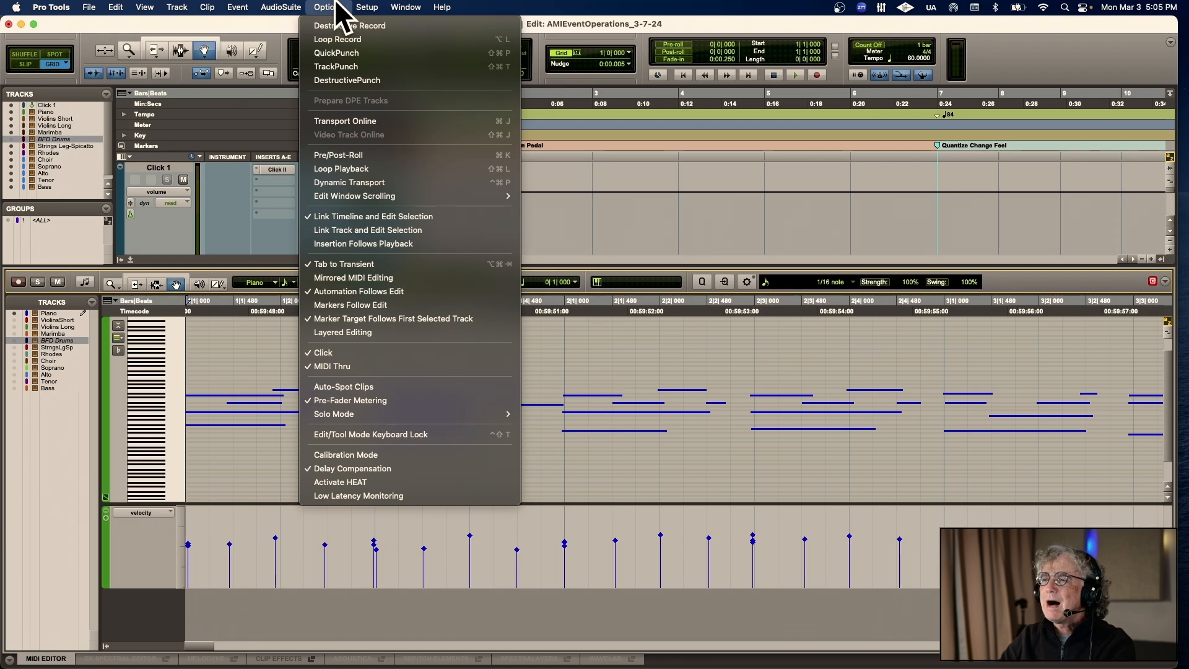
{"action": "mouse_move", "coordinate": [344, 194]}
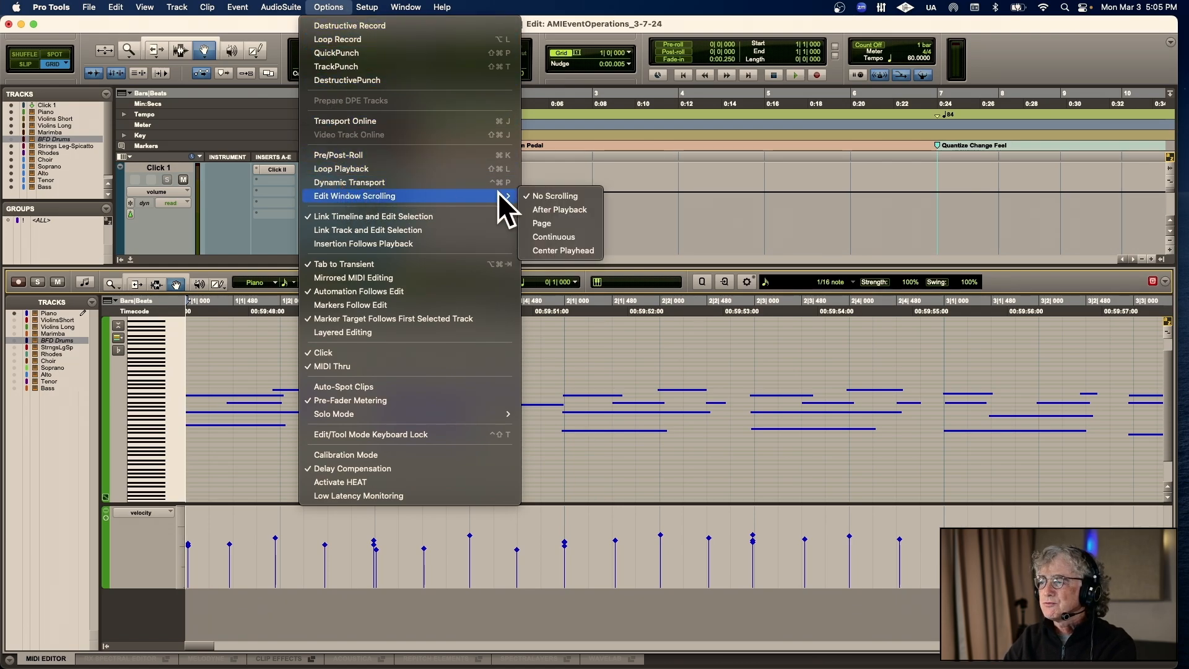
{"action": "left_click", "coordinate": [545, 222]}
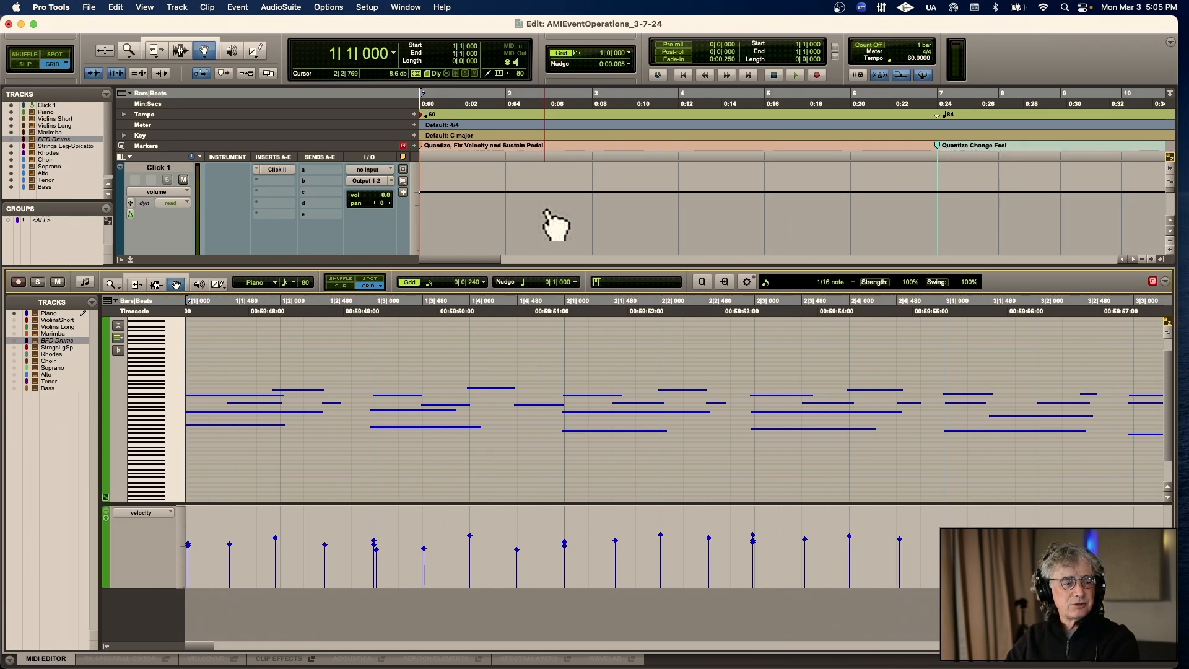
Close the docked MIDI Editor and play the piano track from bar 1 to check page scrolling in the Edit window
{"action": "left_click", "coordinate": [128, 258]}
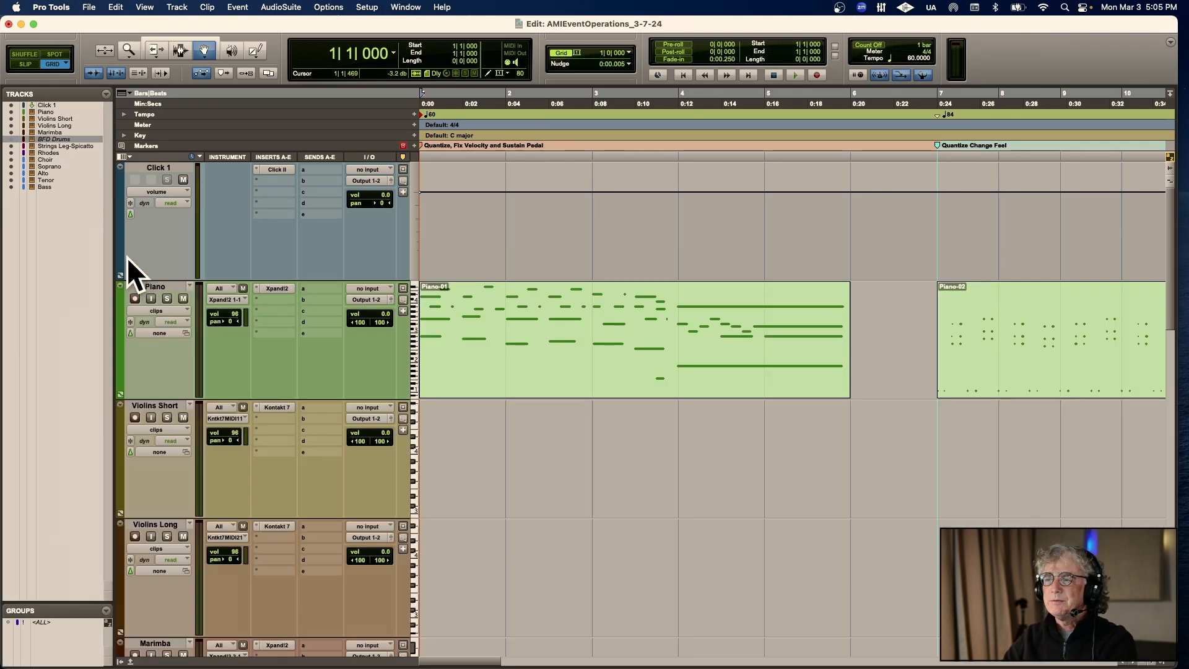
{"action": "key", "text": "t"}
{"action": "key", "text": "t"}
{"action": "key", "text": "t"}
{"action": "key", "text": "t"}
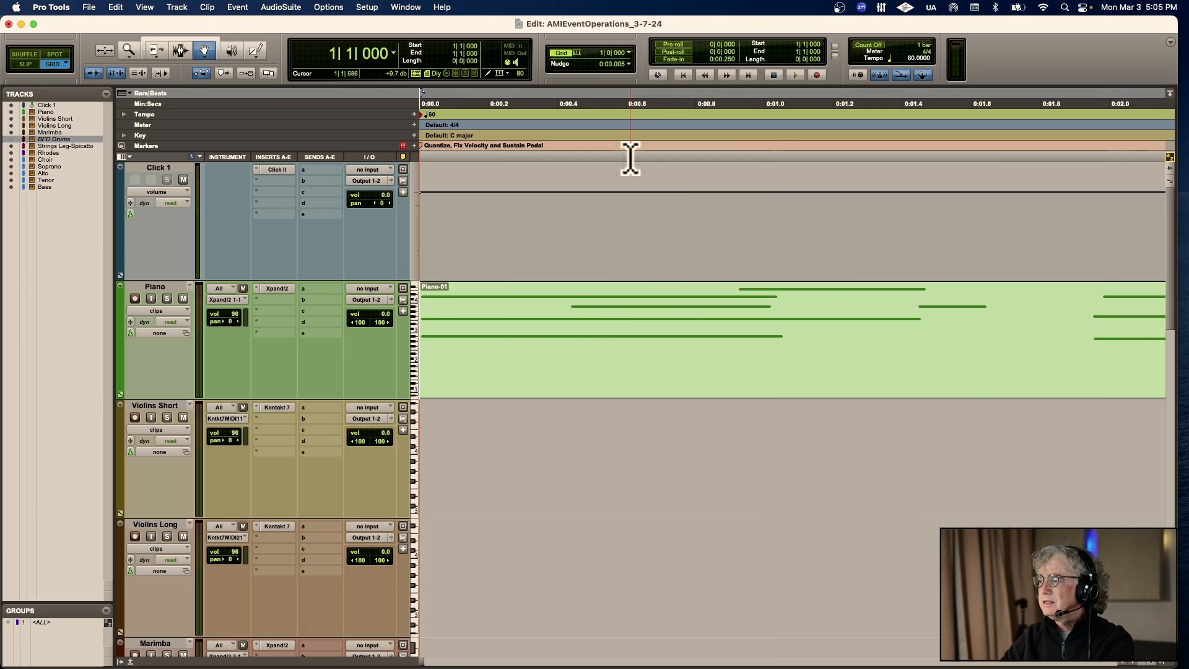
{"action": "key", "text": "space"}
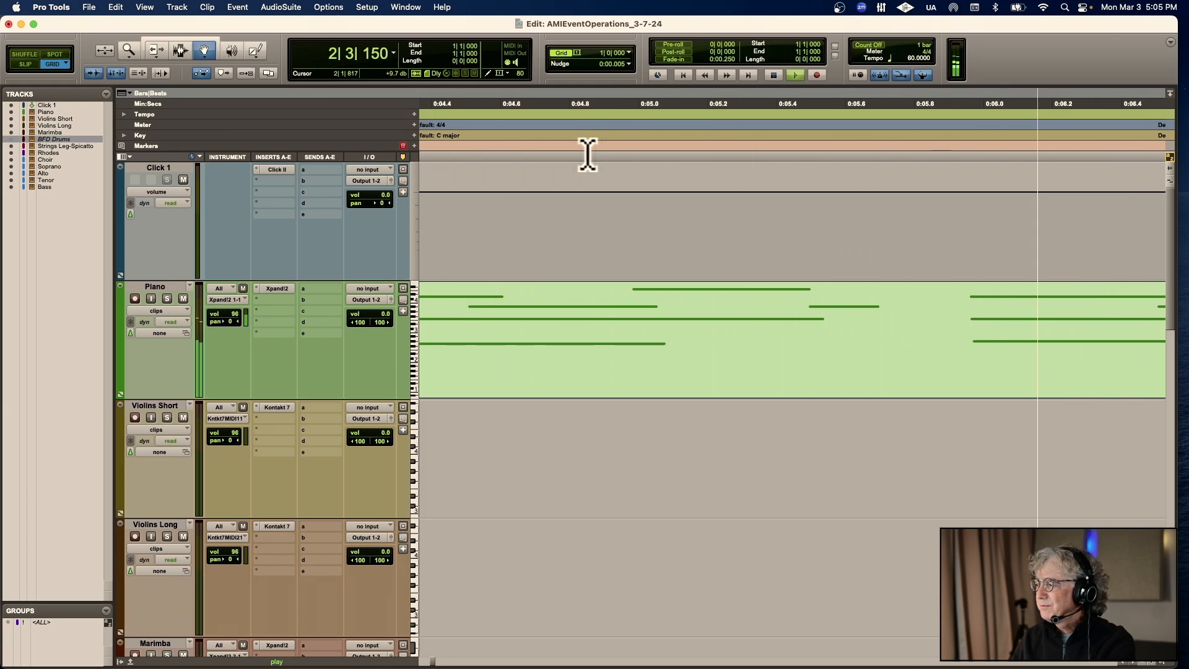
{"action": "key", "text": "space"}
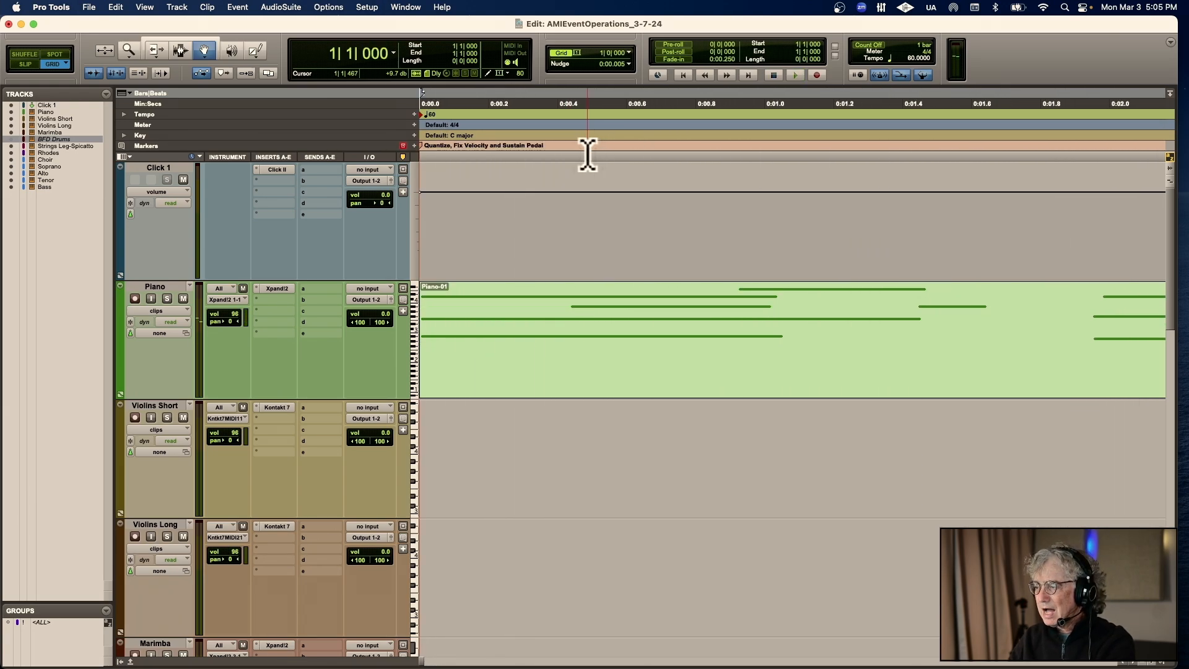
Reopen the Piano-01 clip in the docked MIDI Editor and clear its selection
{"action": "key", "text": "r"}
{"action": "key", "text": "r"}
{"action": "key", "text": "r"}
{"action": "key", "text": "r"}
{"action": "key", "text": "r"}
{"action": "key", "text": "t"}
{"action": "key", "text": "t"}
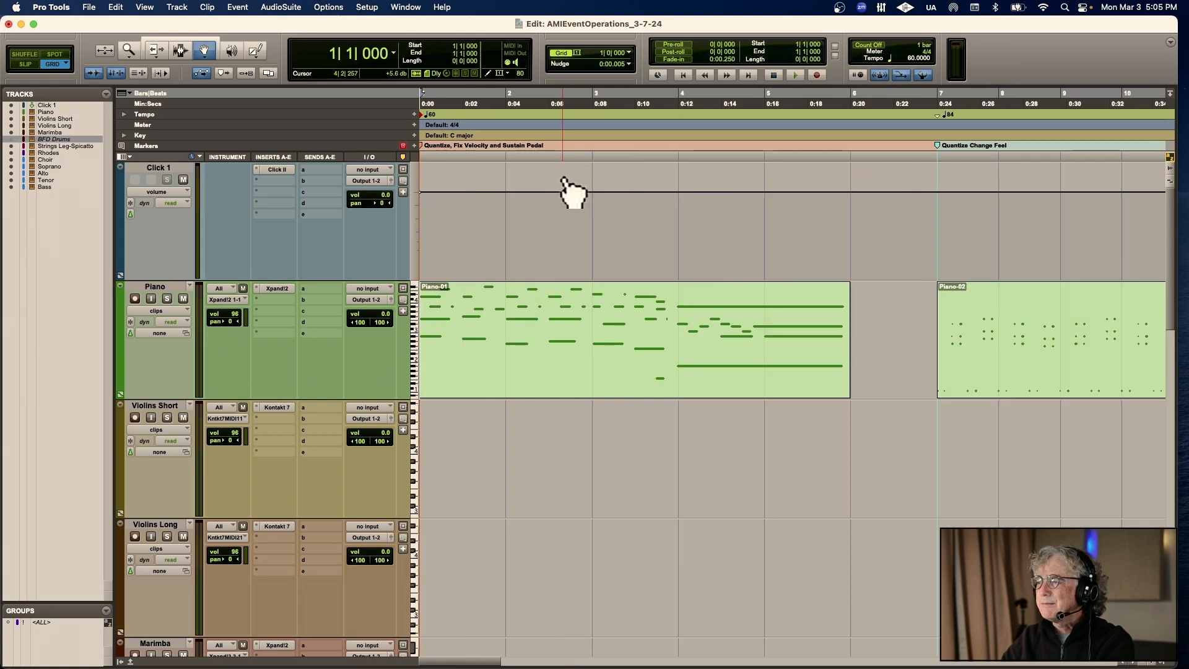
{"action": "key", "text": "r"}
{"action": "double_click", "coordinate": [565, 313]}
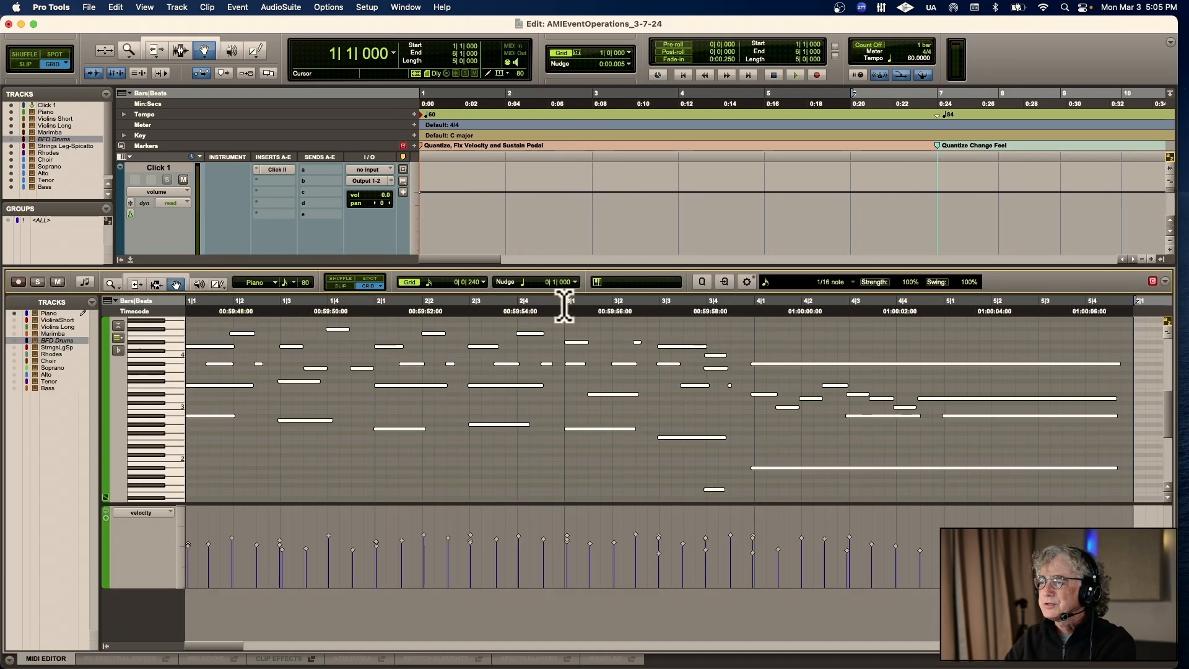
{"action": "left_click", "coordinate": [273, 308]}
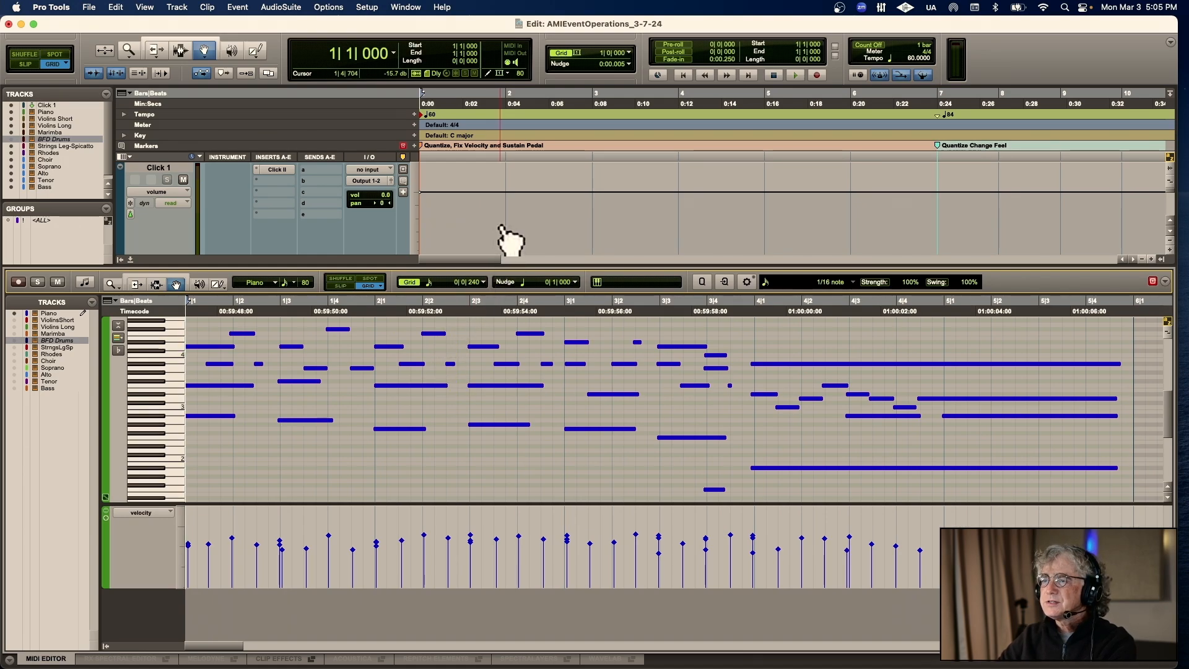
Compare the MIDI Editor's None and By Track color coding on the piano notes, returning to By Track
{"action": "scroll", "coordinate": [499, 240], "scroll_direction": "down", "scroll_amount": 2}
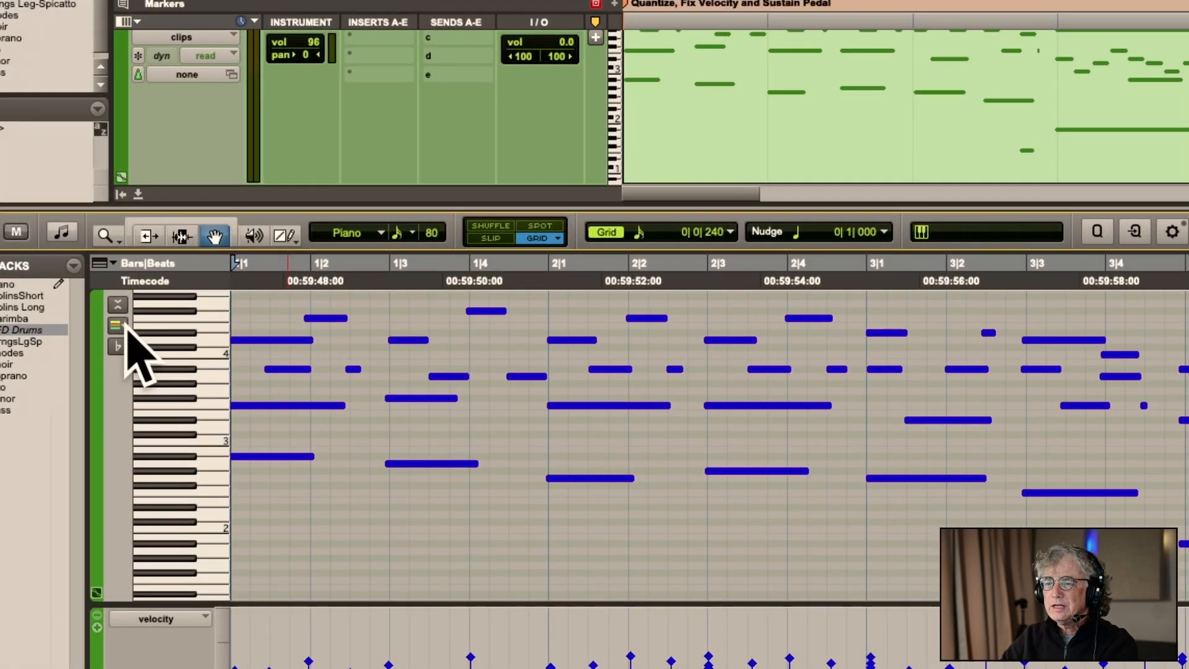
{"action": "left_click", "coordinate": [119, 351]}
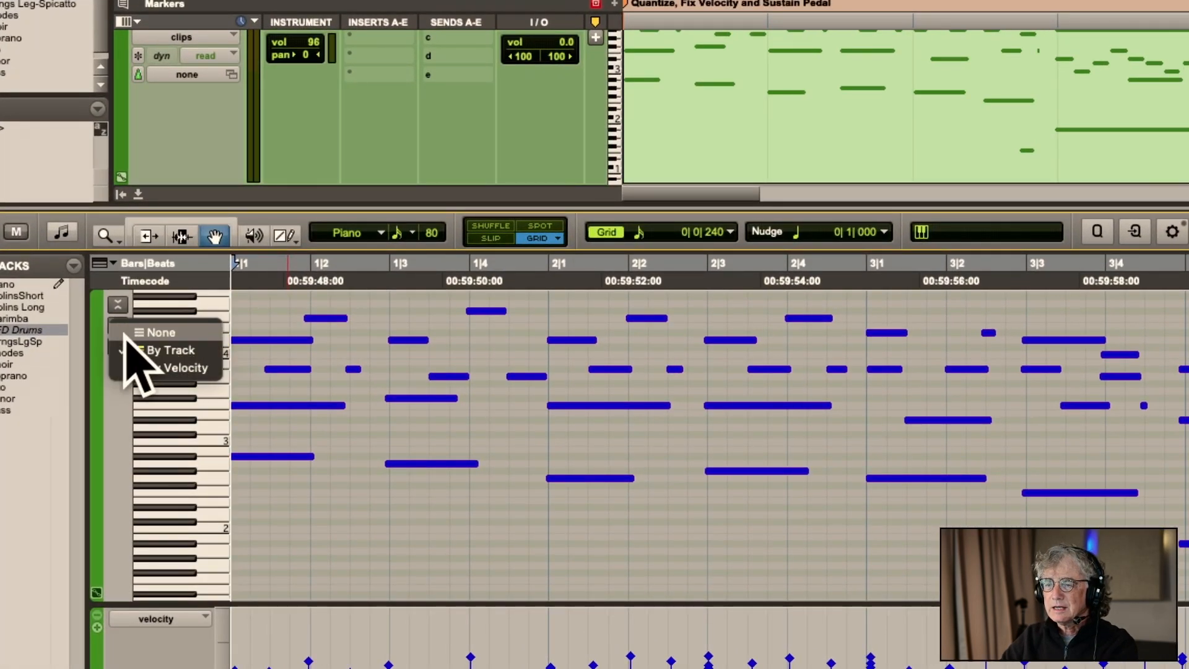
{"action": "left_click", "coordinate": [133, 350]}
{"action": "left_click", "coordinate": [118, 325]}
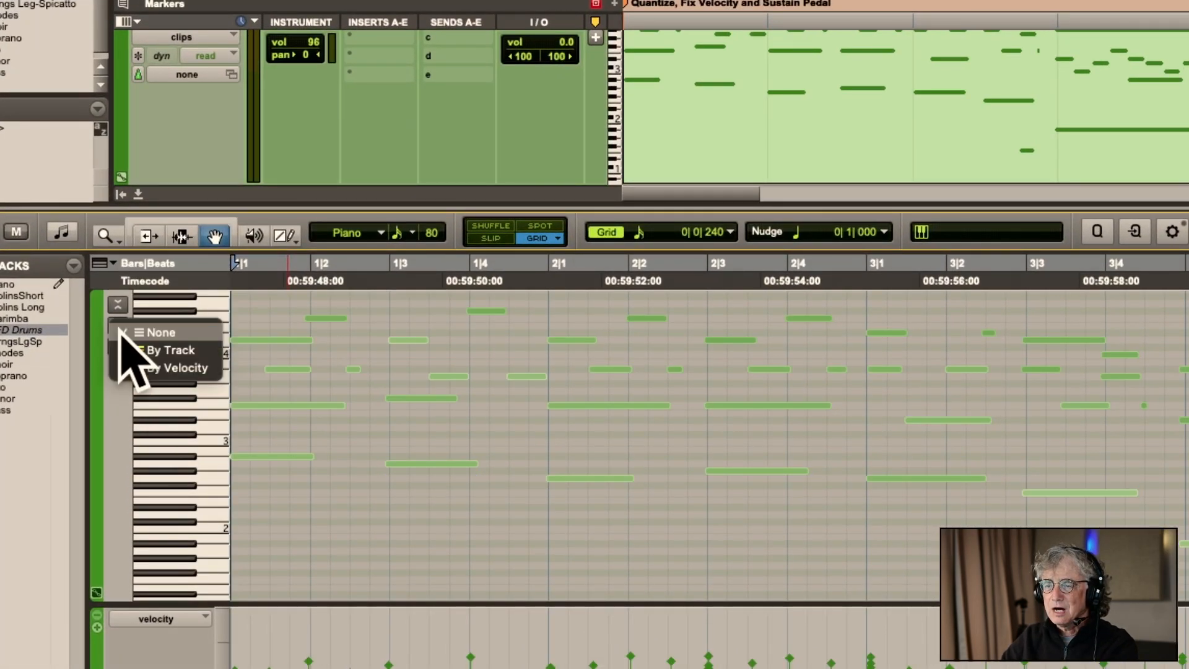
{"action": "left_click", "coordinate": [163, 367]}
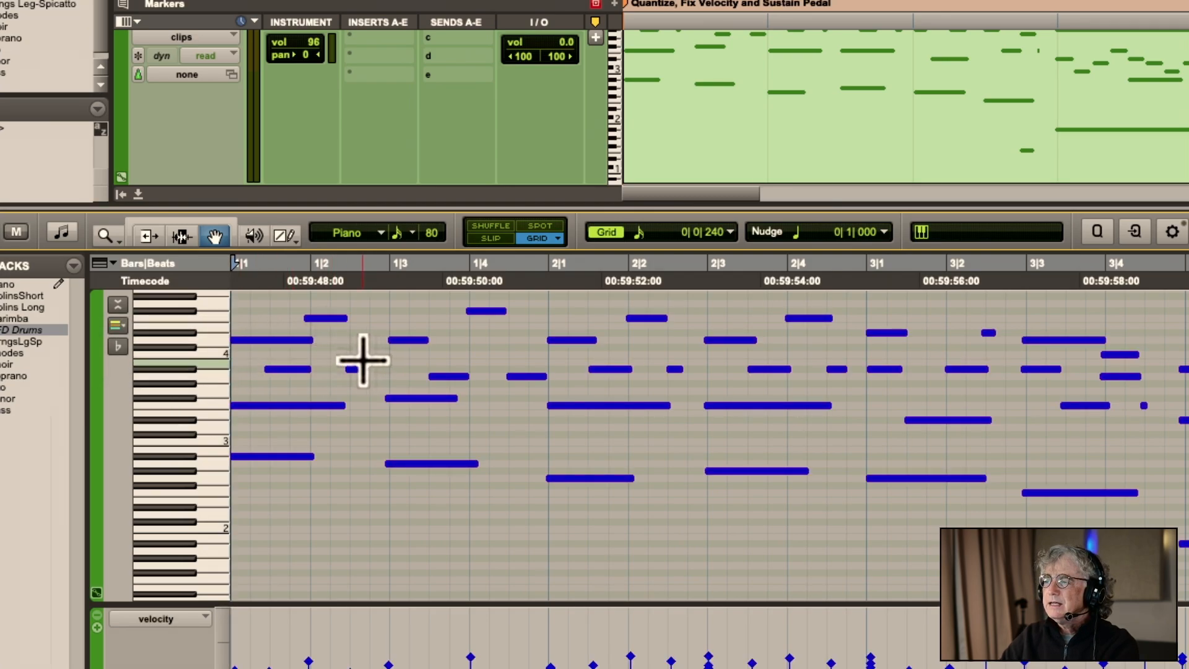
{"action": "left_click", "coordinate": [119, 325]}
{"action": "left_click", "coordinate": [339, 430]}
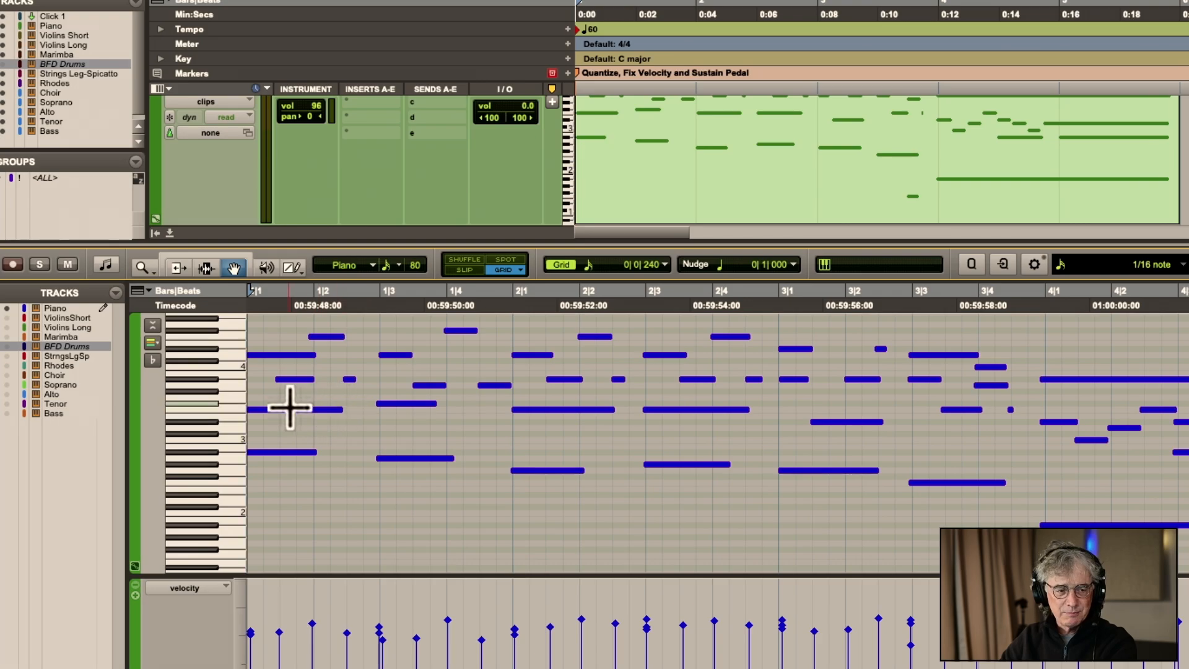
Set the MIDI Editor's note color coding to None for the piano notes
{"action": "left_click", "coordinate": [149, 343]}
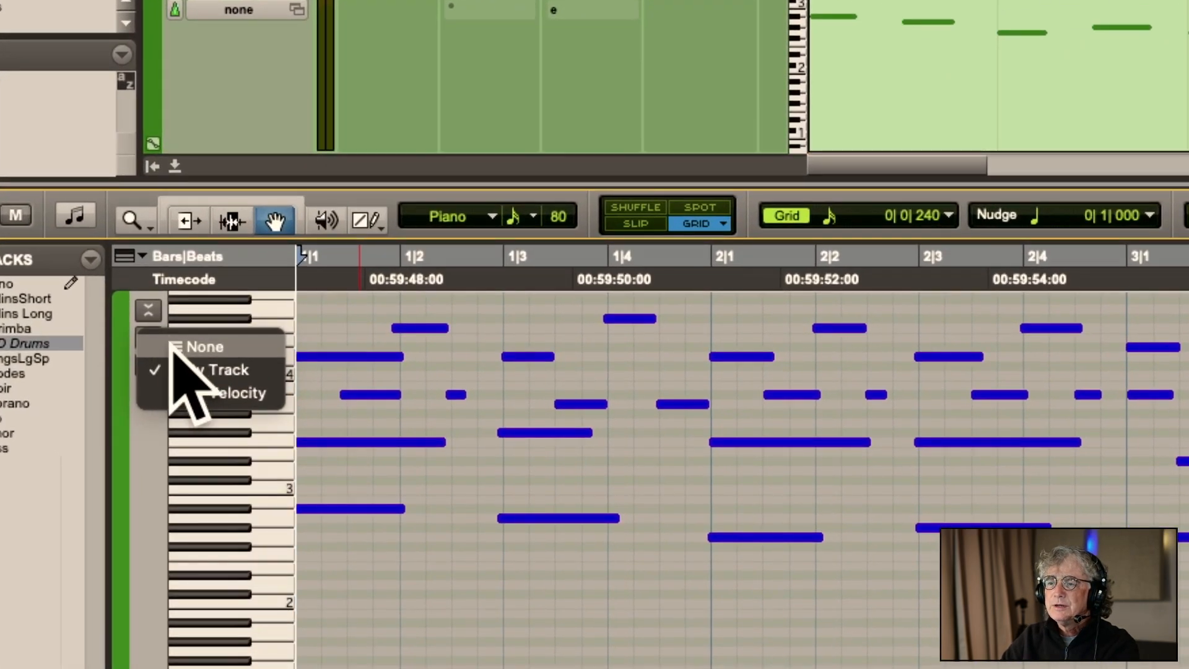
{"action": "left_click", "coordinate": [163, 348]}
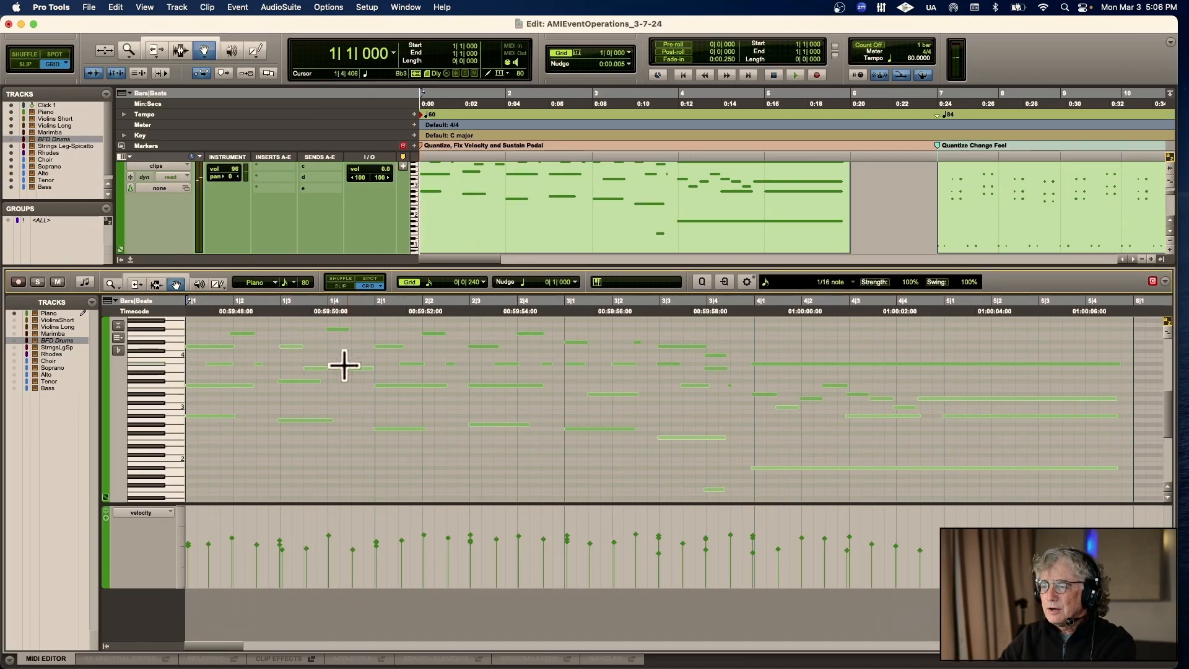
Review the MIDI note color and default color coding settings in the Display preferences
{"action": "left_click", "coordinate": [369, 8]}
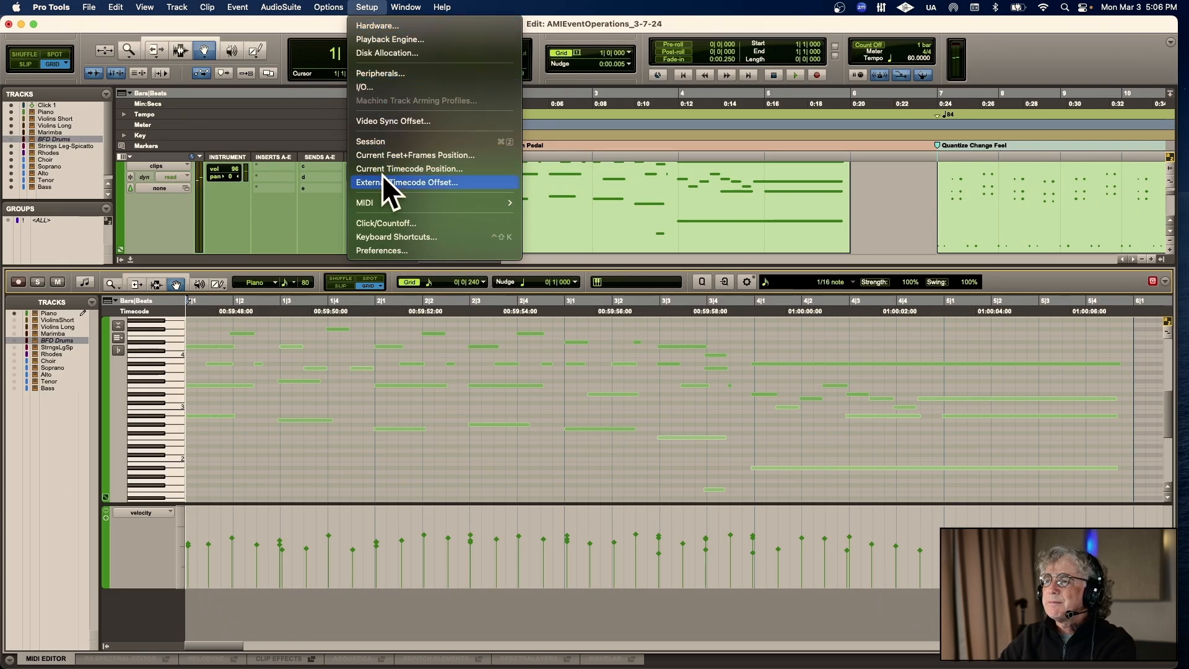
{"action": "left_click", "coordinate": [385, 245]}
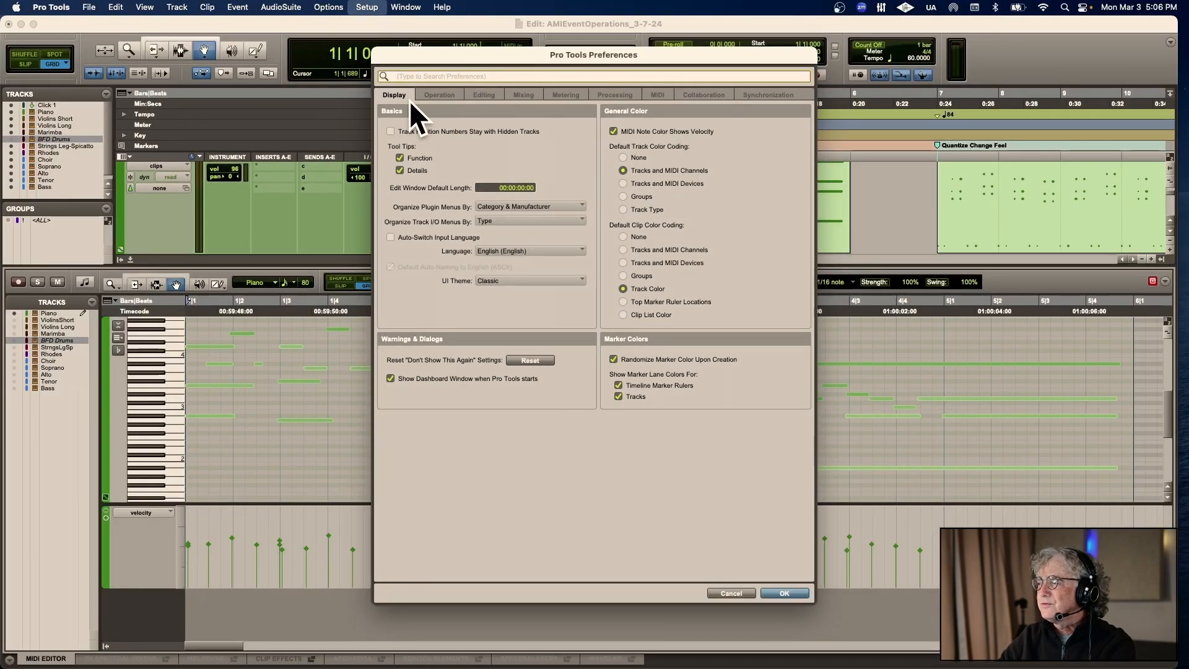
{"action": "left_click", "coordinate": [784, 592]}
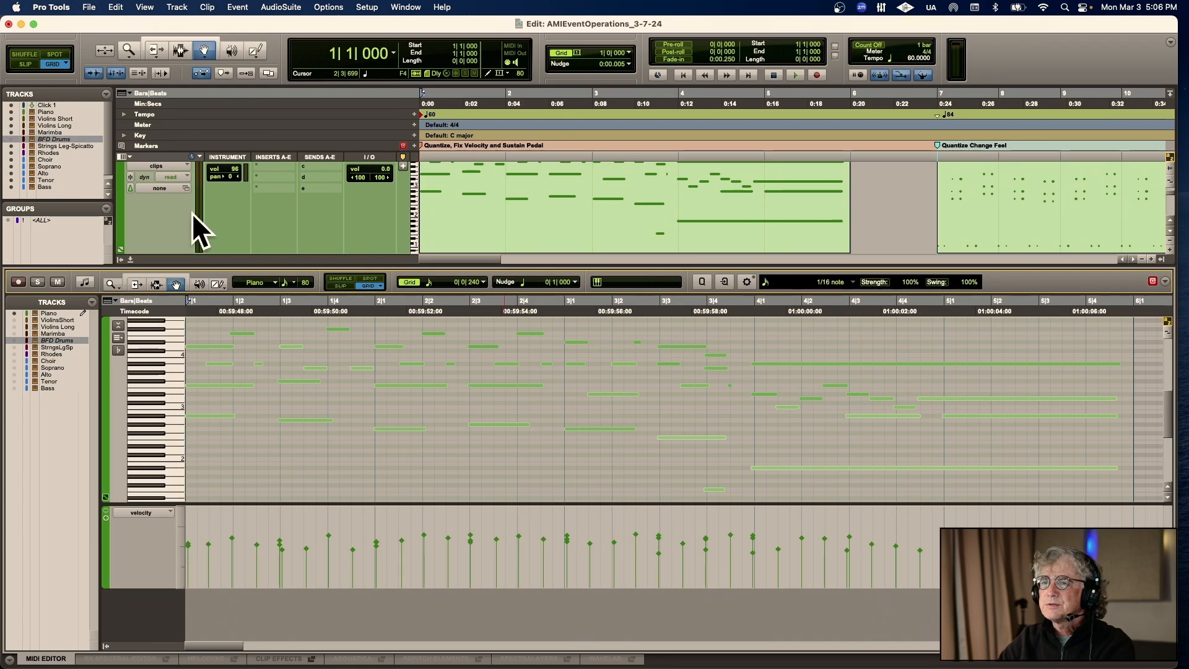
Change the Piano track's color to the dark green shade in the Color Palette and close the palette
{"action": "double_click", "coordinate": [118, 200]}
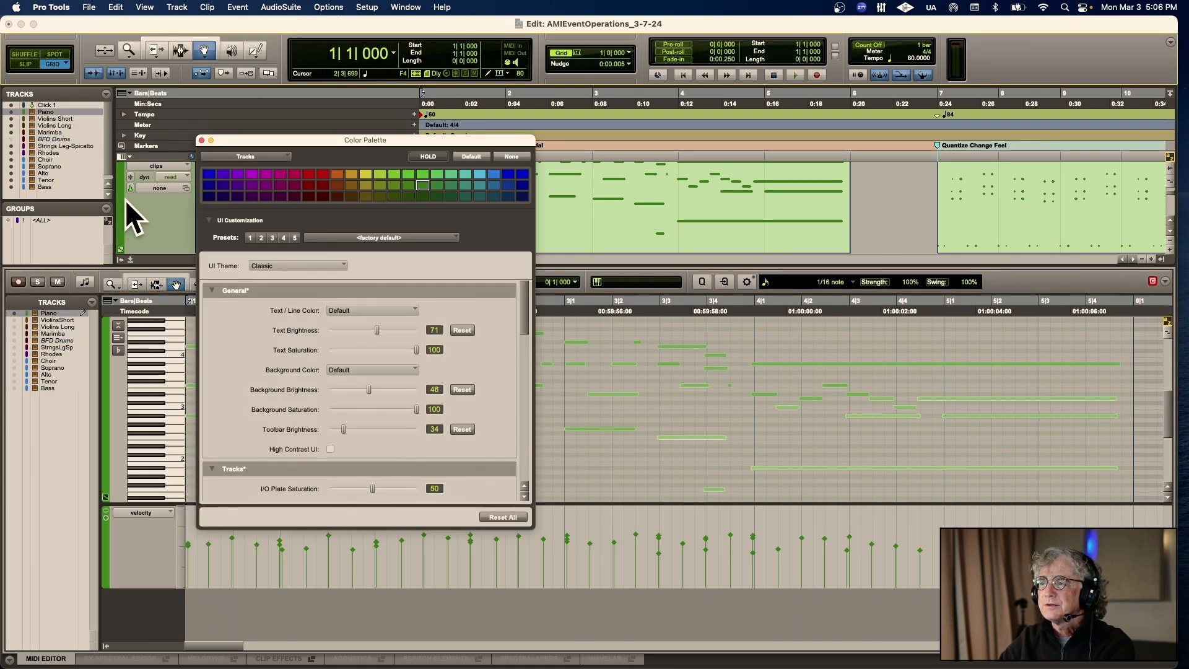
{"action": "left_click", "coordinate": [423, 196]}
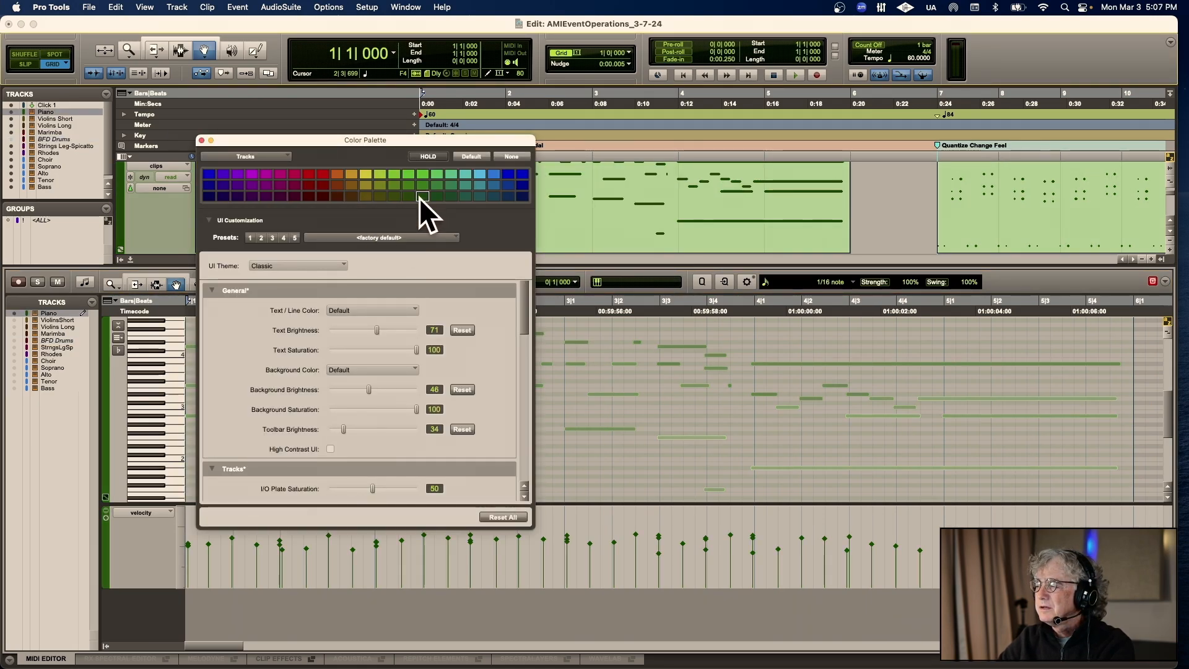
{"action": "left_click", "coordinate": [201, 140]}
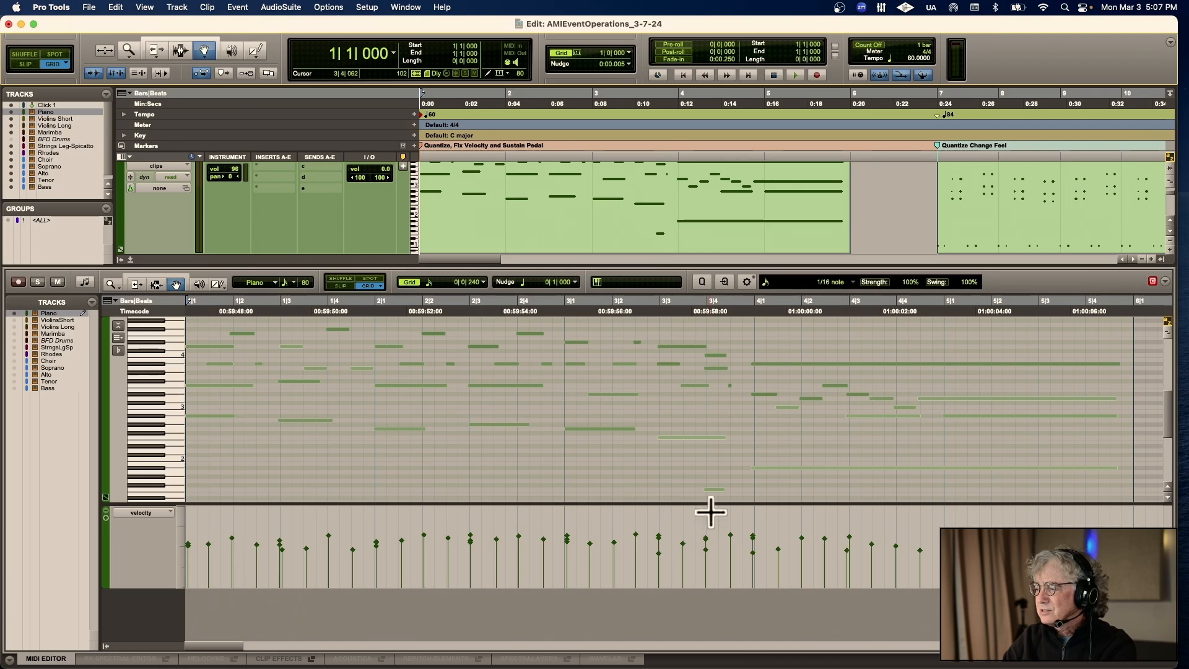
Compare note shades with velocities by selecting individual high and low piano notes around beats 3|3 and 3|4, then clear the selection
{"action": "scroll", "coordinate": [710, 470], "scroll_direction": "down", "scroll_amount": 3}
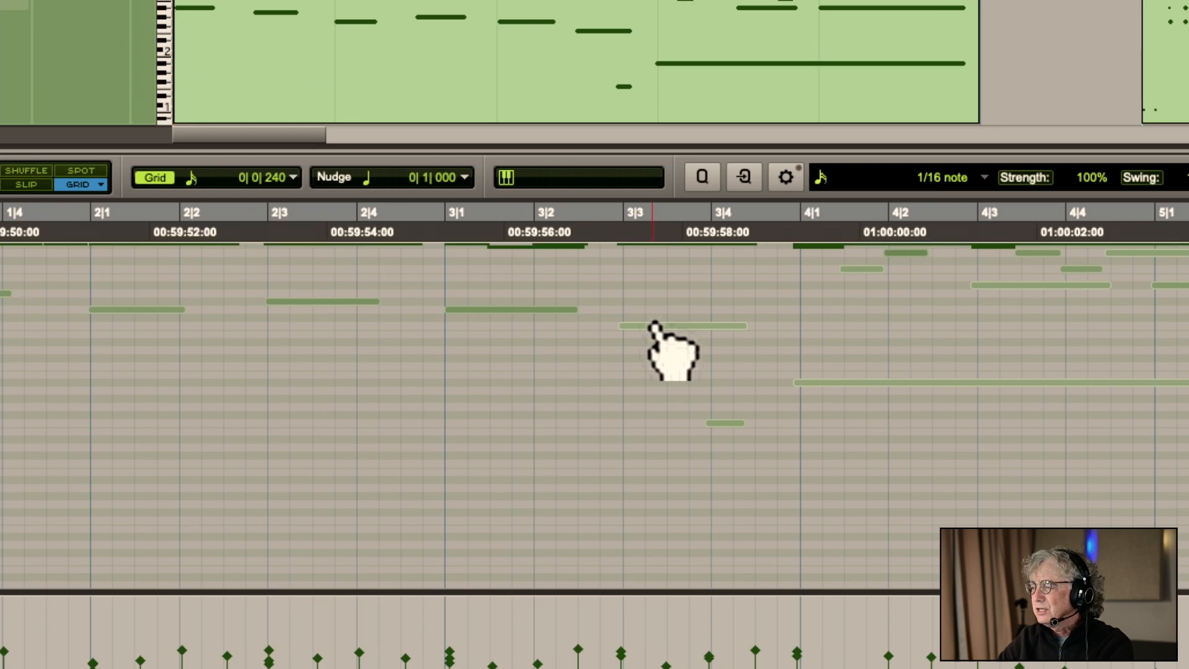
{"action": "scroll", "coordinate": [628, 331], "scroll_direction": "up", "scroll_amount": 3}
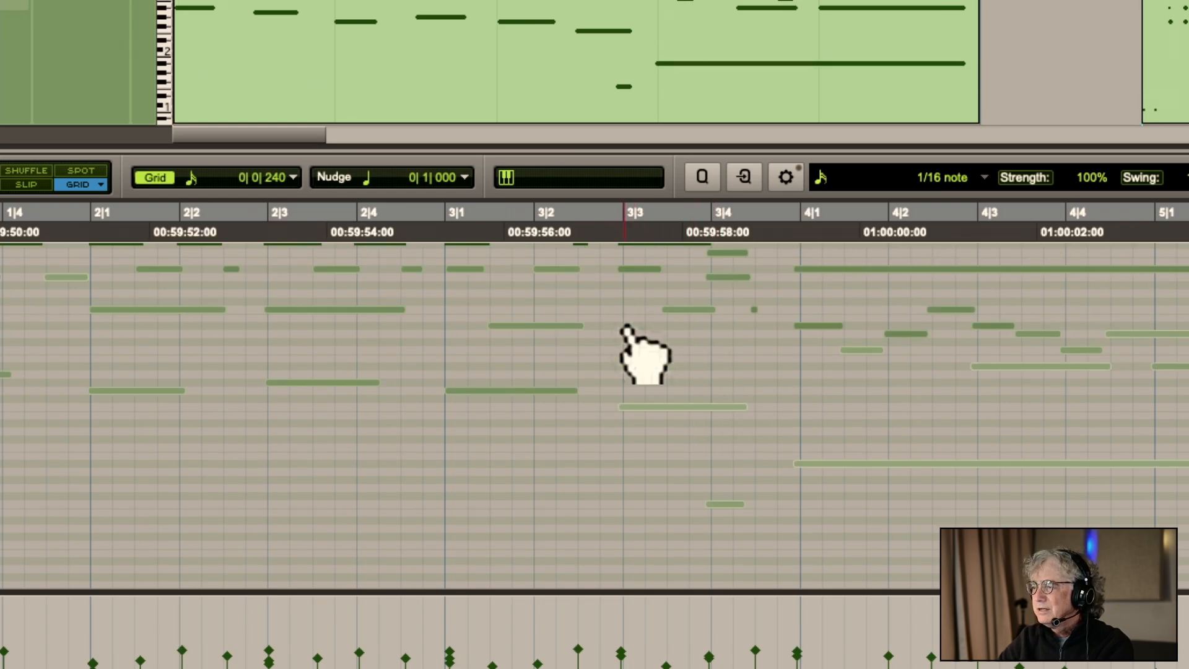
{"action": "scroll", "coordinate": [614, 322], "scroll_direction": "up", "scroll_amount": 7}
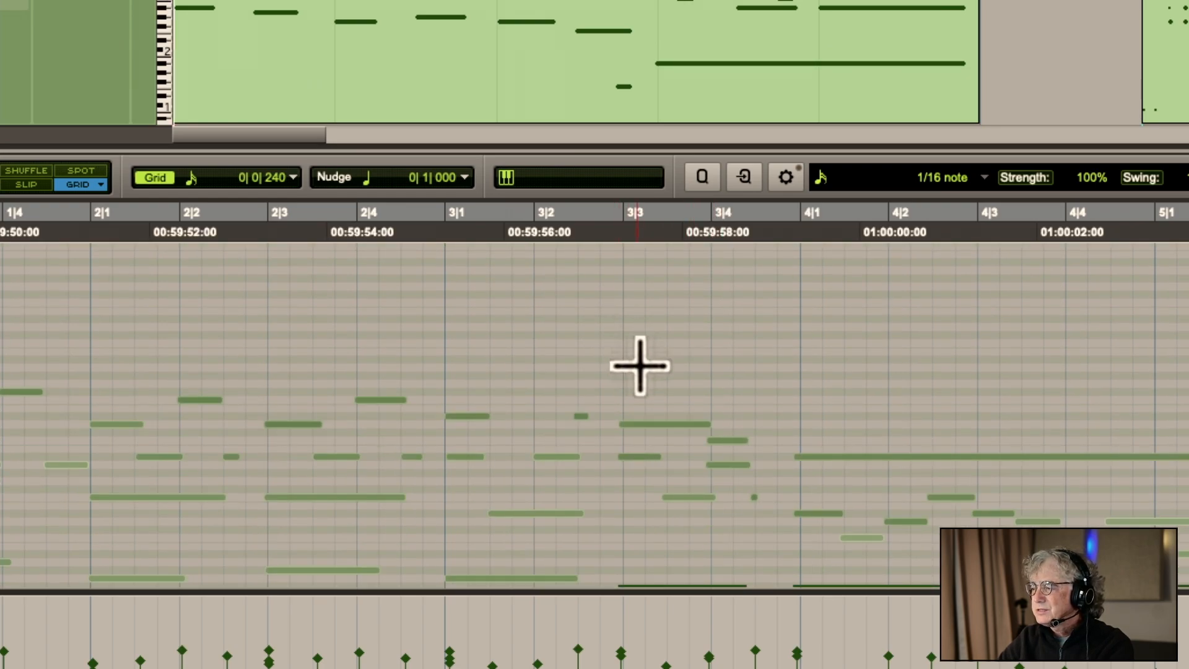
{"action": "scroll", "coordinate": [661, 416], "scroll_direction": "down", "scroll_amount": 5}
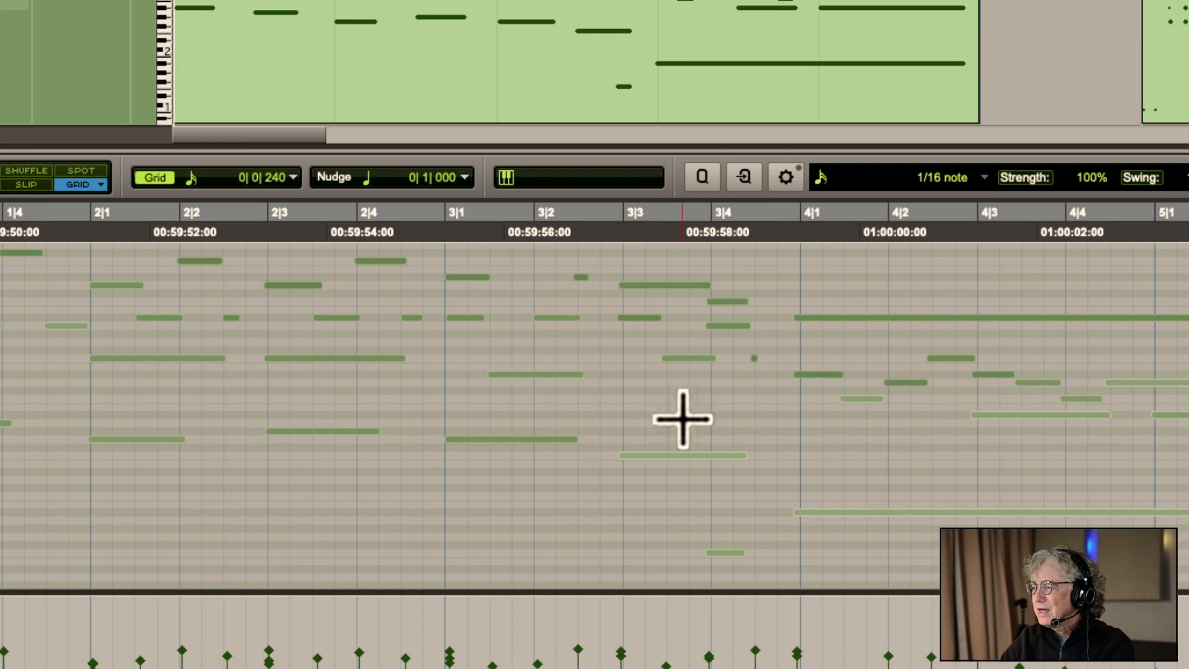
{"action": "left_click", "coordinate": [729, 553]}
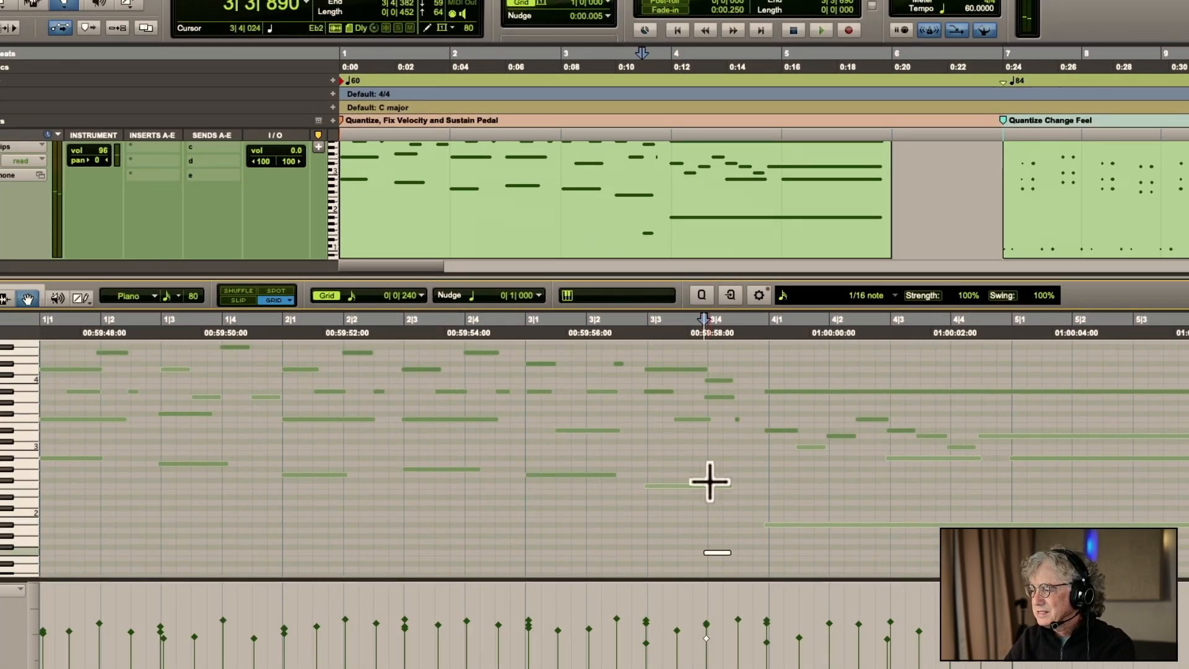
{"action": "left_click", "coordinate": [690, 370]}
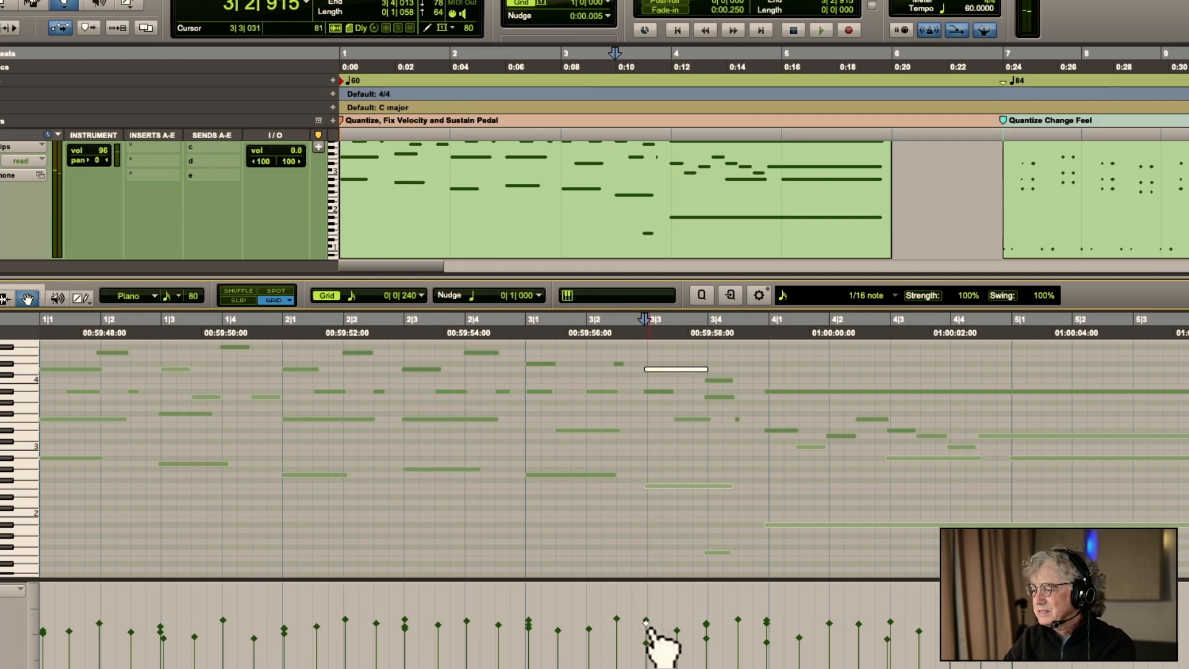
{"action": "left_click", "coordinate": [716, 379]}
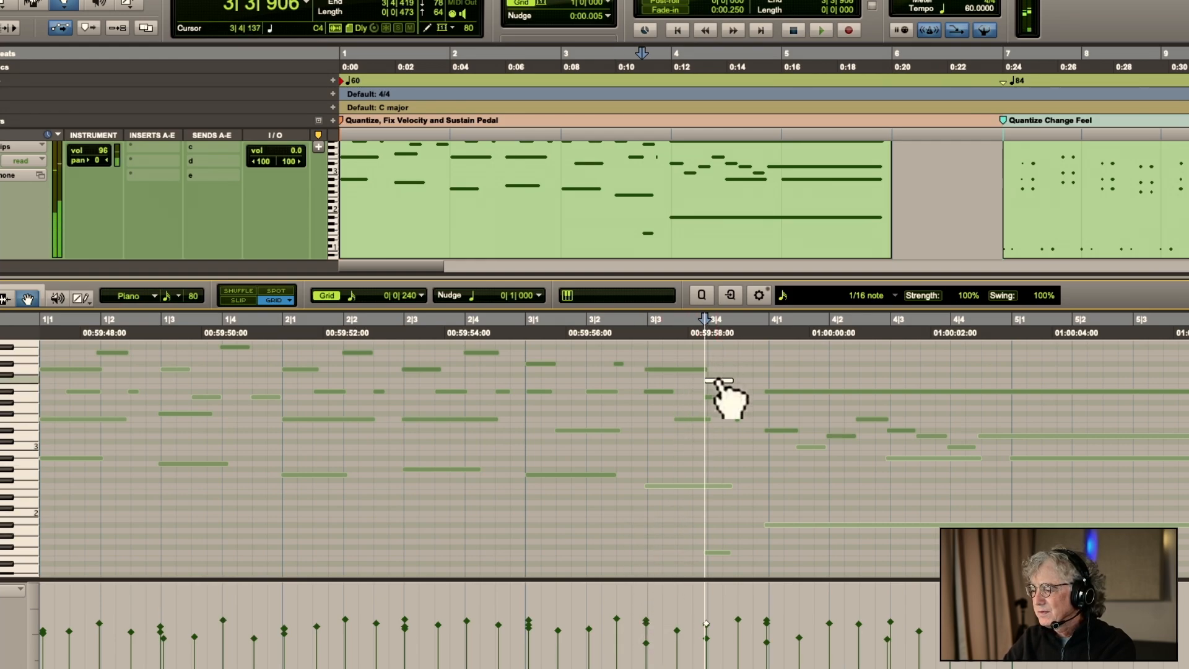
{"action": "left_click", "coordinate": [712, 552]}
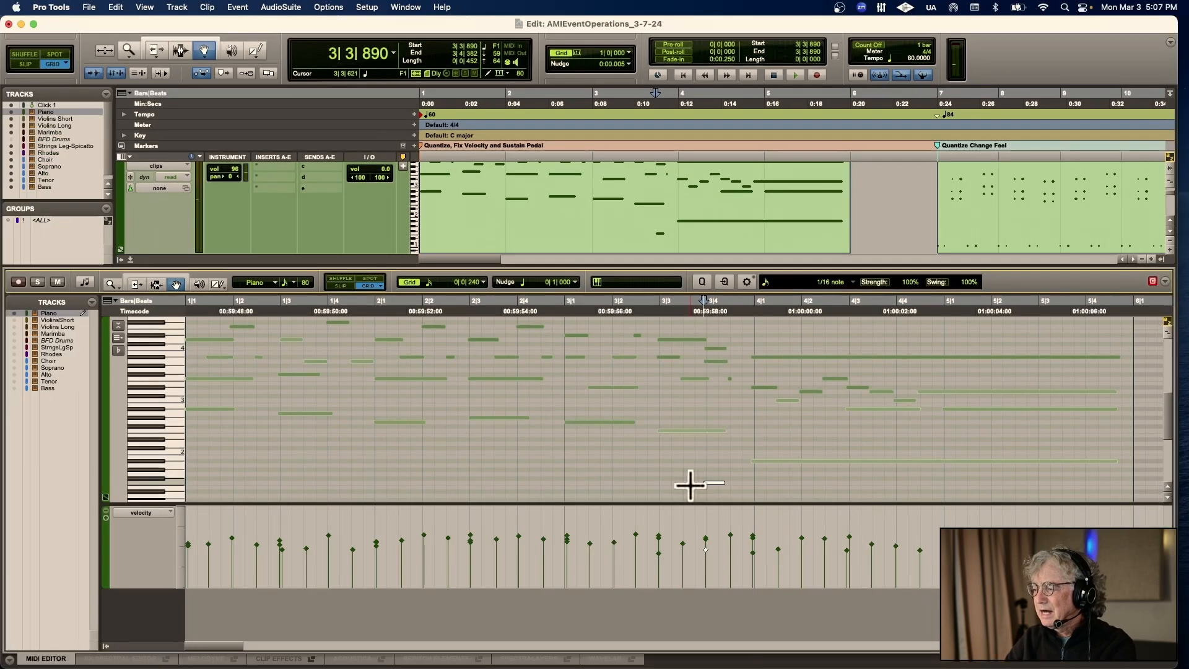
{"action": "left_click", "coordinate": [646, 467]}
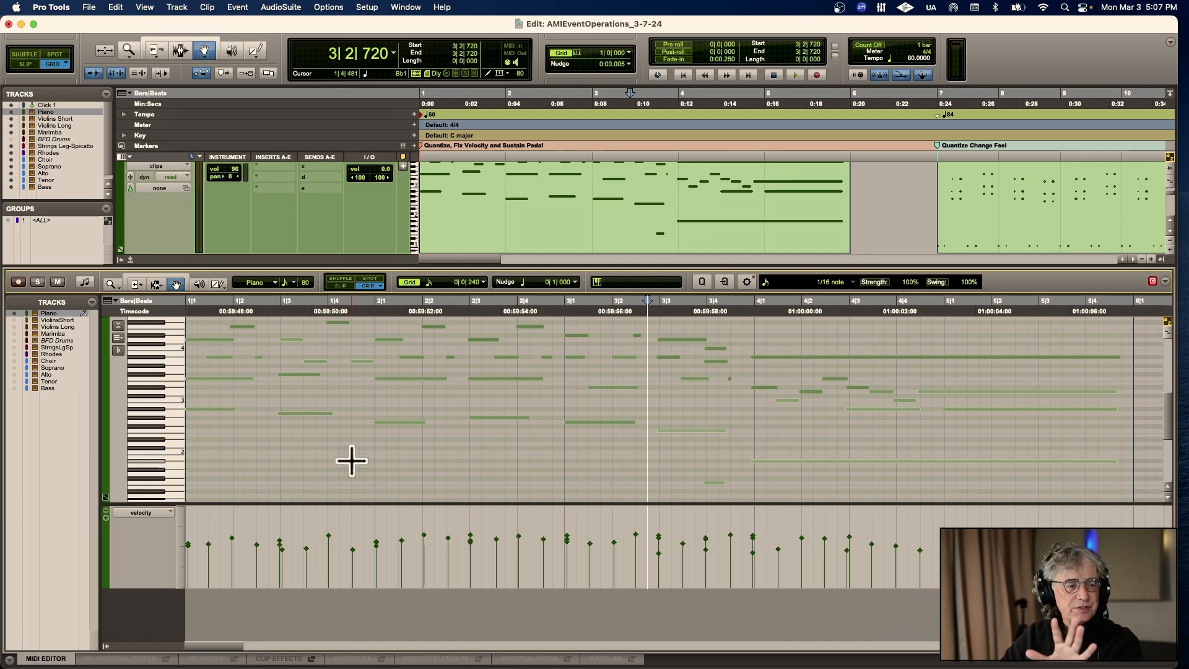
Return to the start of the session and listen to the opening bars of the piano part
{"action": "key", "text": "space"}
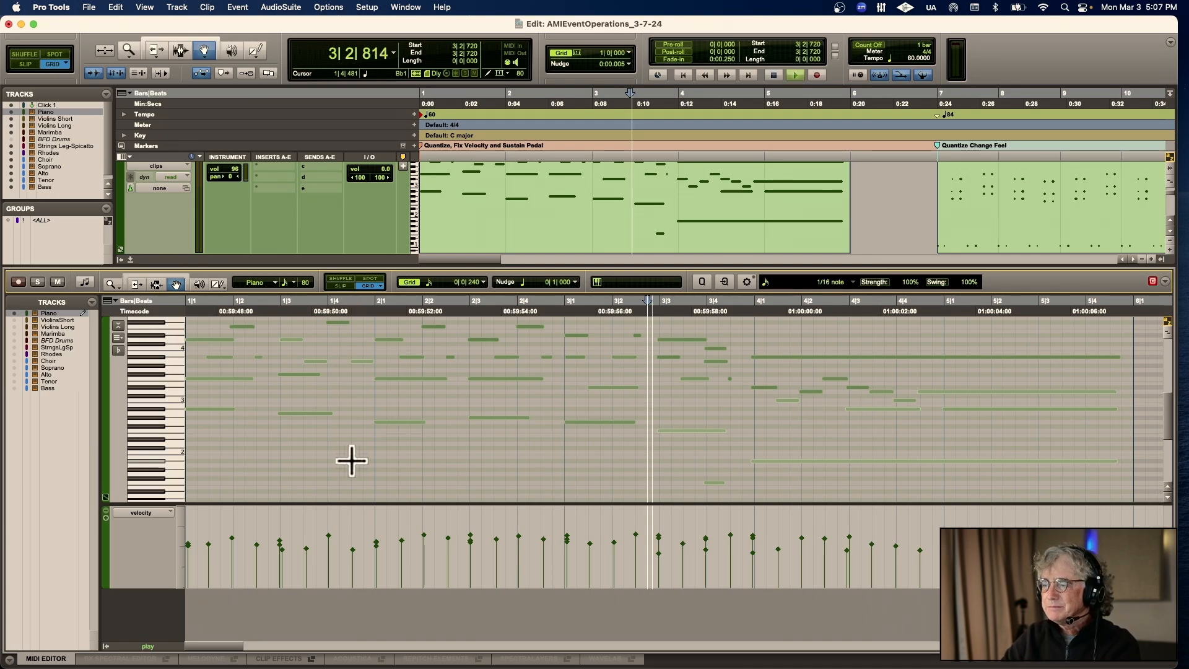
{"action": "key", "text": "space"}
{"action": "key", "text": "Return"}
{"action": "key", "text": "space"}
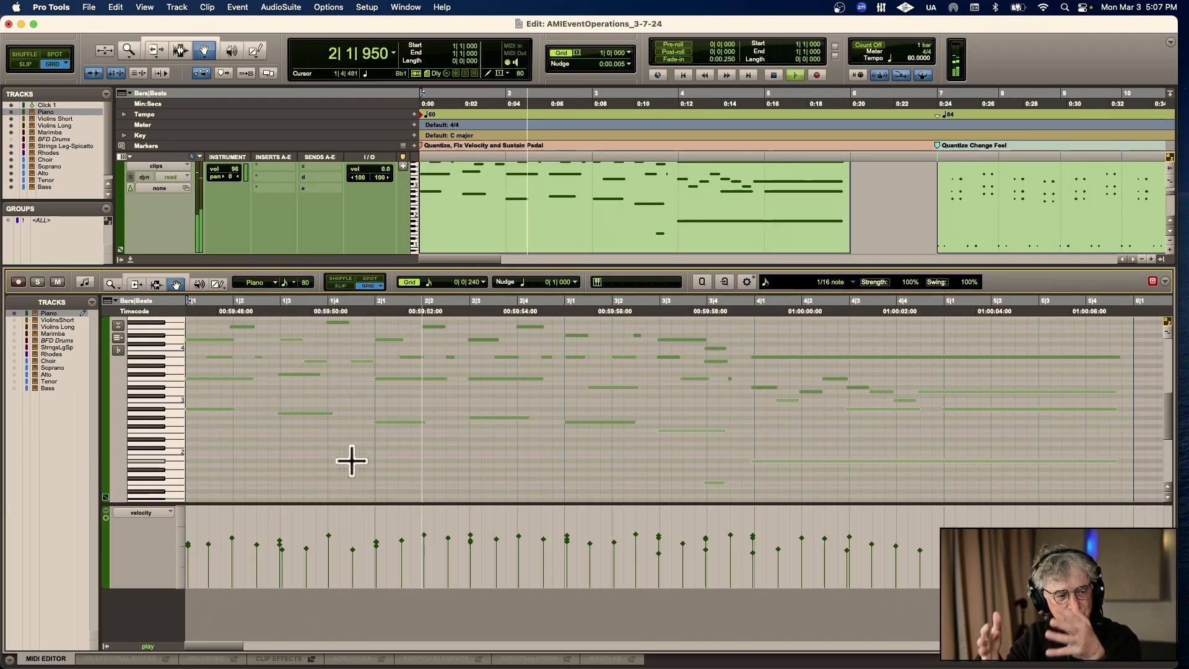
{"action": "key", "text": "space"}
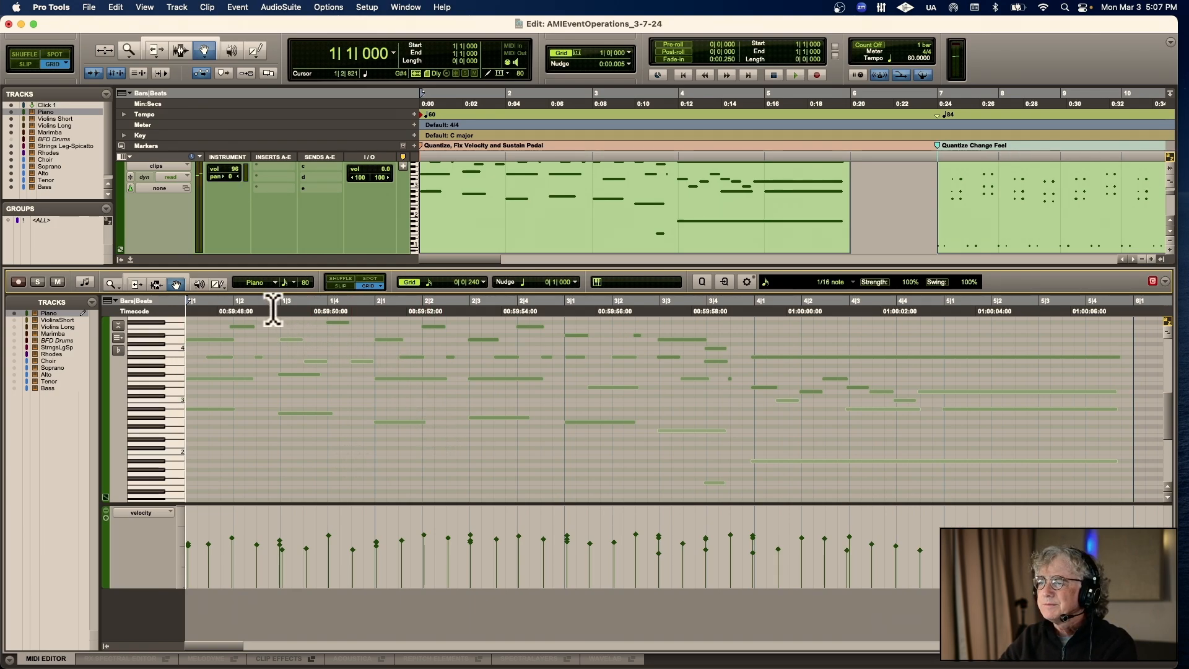
Select all piano notes from bar 1 to bar 6 with the Selector and open the Quantize event operation
{"action": "left_click", "coordinate": [162, 285]}
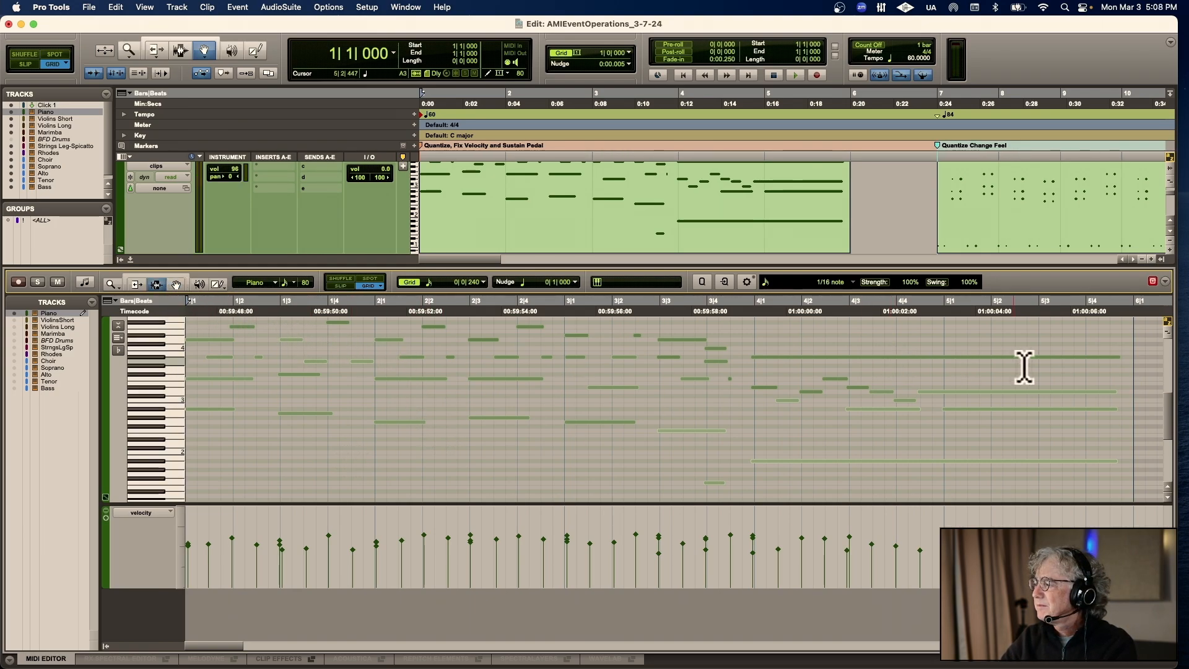
{"action": "left_click_drag", "start_coordinate": [1128, 359], "coordinate": [186, 334]}
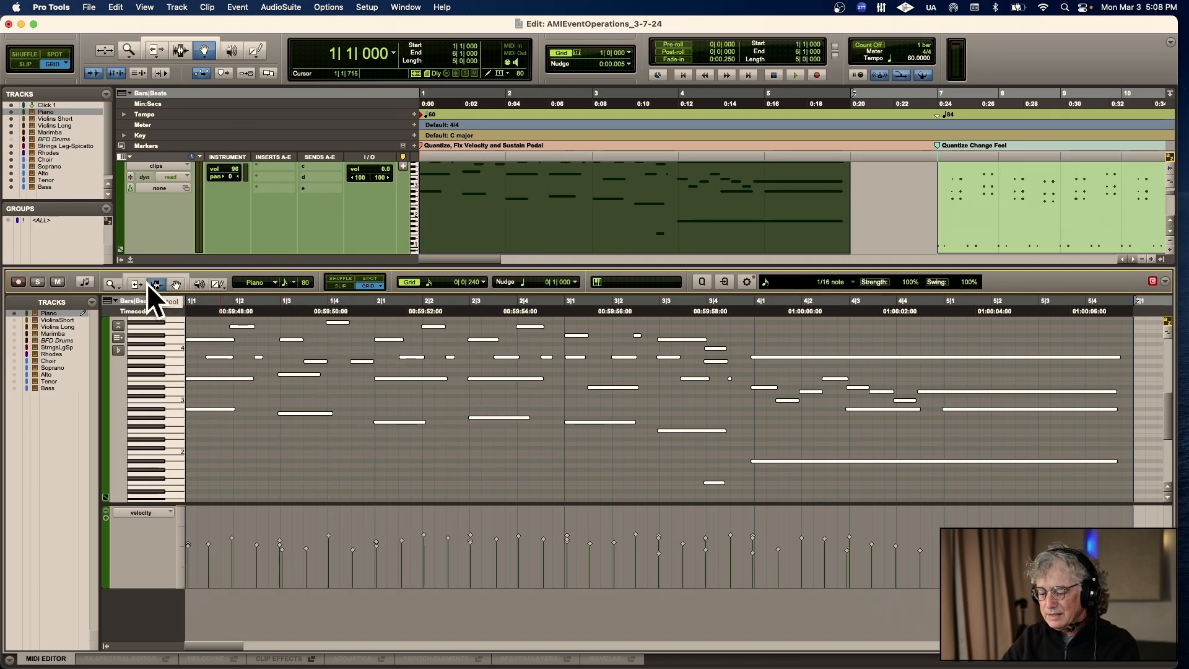
{"action": "key", "text": "alt+o"}
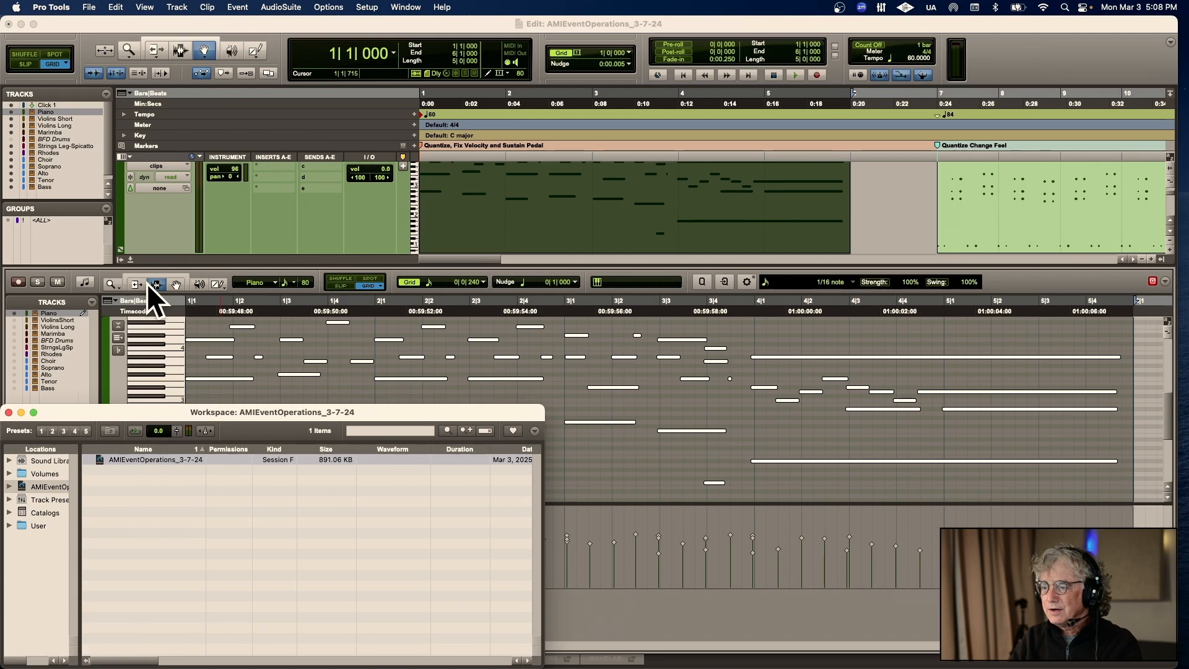
{"action": "key", "text": "alt+o"}
{"action": "key", "text": "alt+0"}
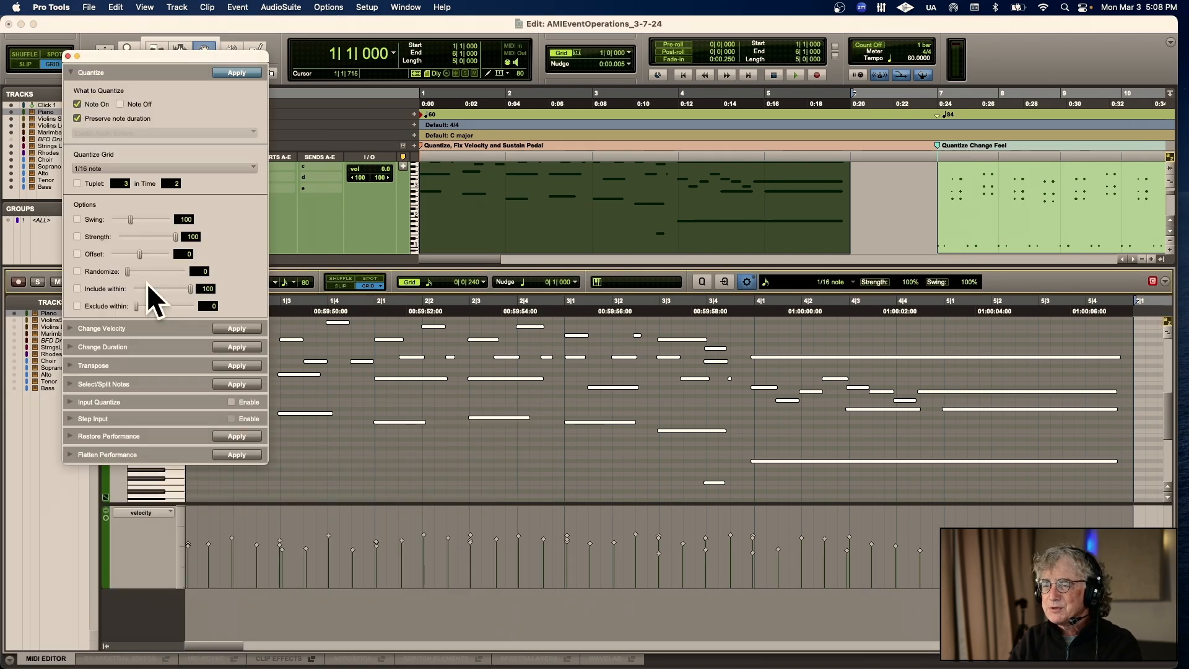
{"action": "left_click_drag", "start_coordinate": [156, 53], "coordinate": [388, 138]}
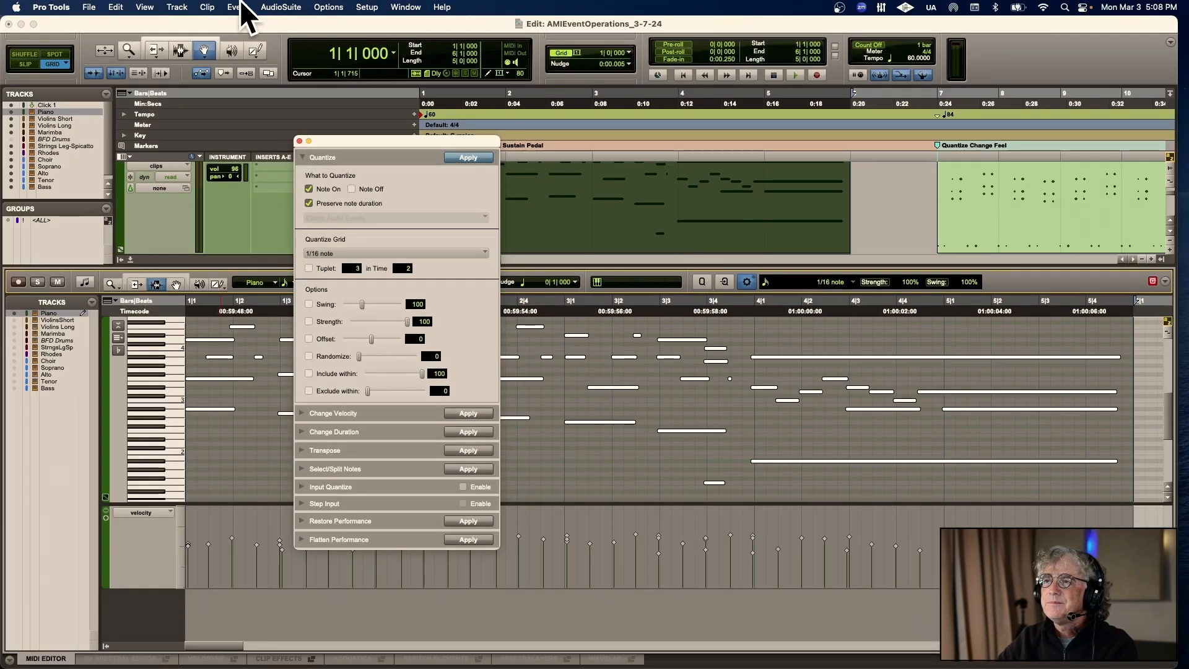
Review the available Event Operations with the Quantize section collapsed, and expand the Quantize settings again
{"action": "left_click", "coordinate": [238, 6]}
{"action": "mouse_move", "coordinate": [241, 54]}
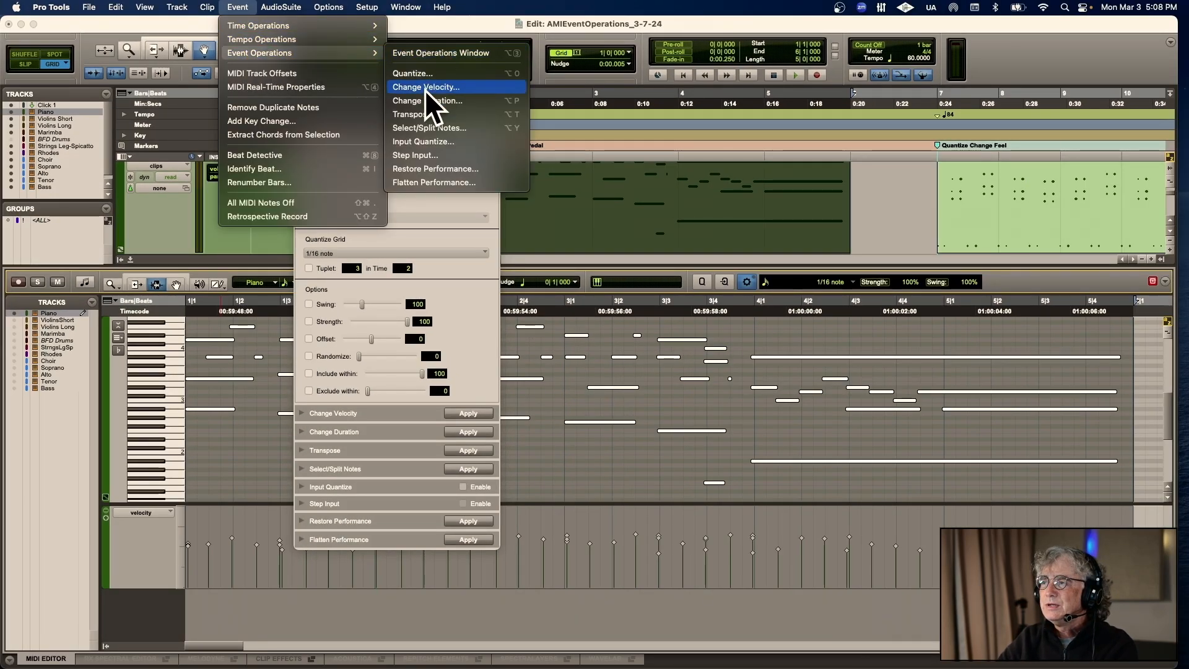
{"action": "left_click", "coordinate": [443, 300]}
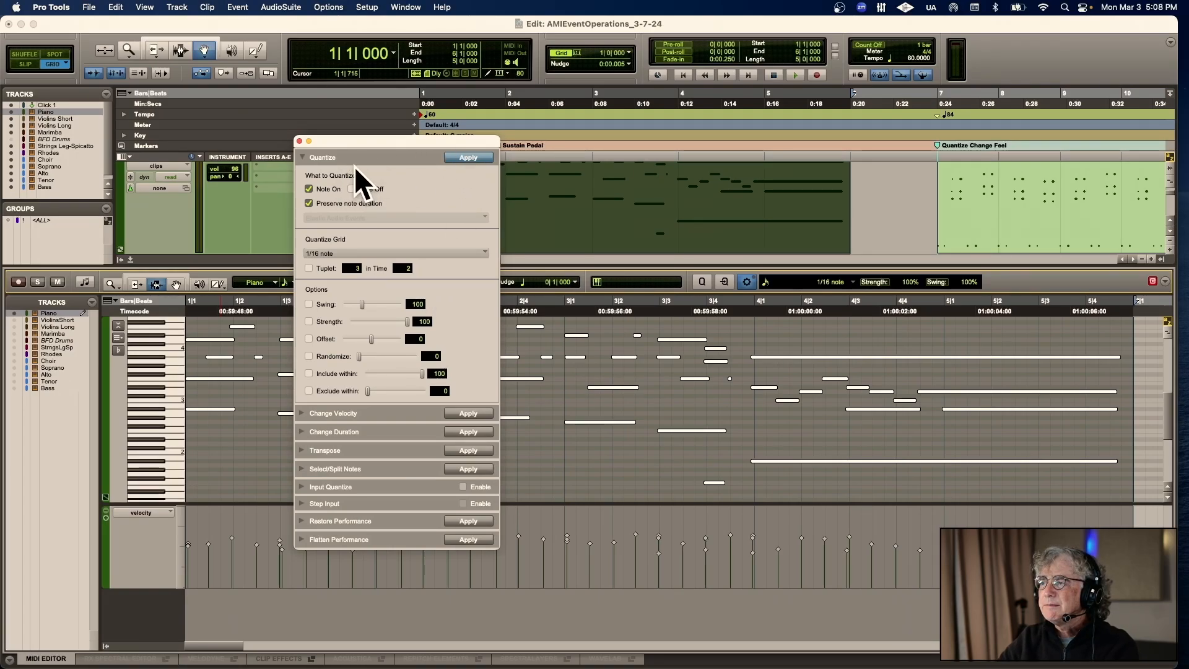
{"action": "left_click", "coordinate": [303, 157]}
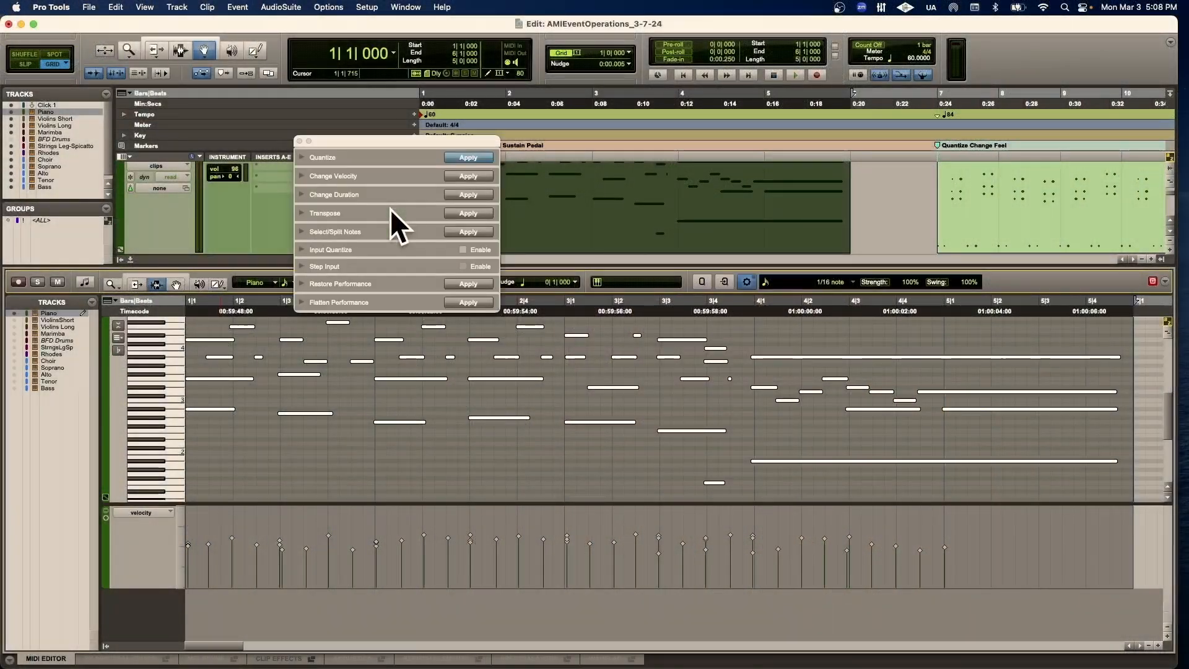
{"action": "key", "text": "alt+0"}
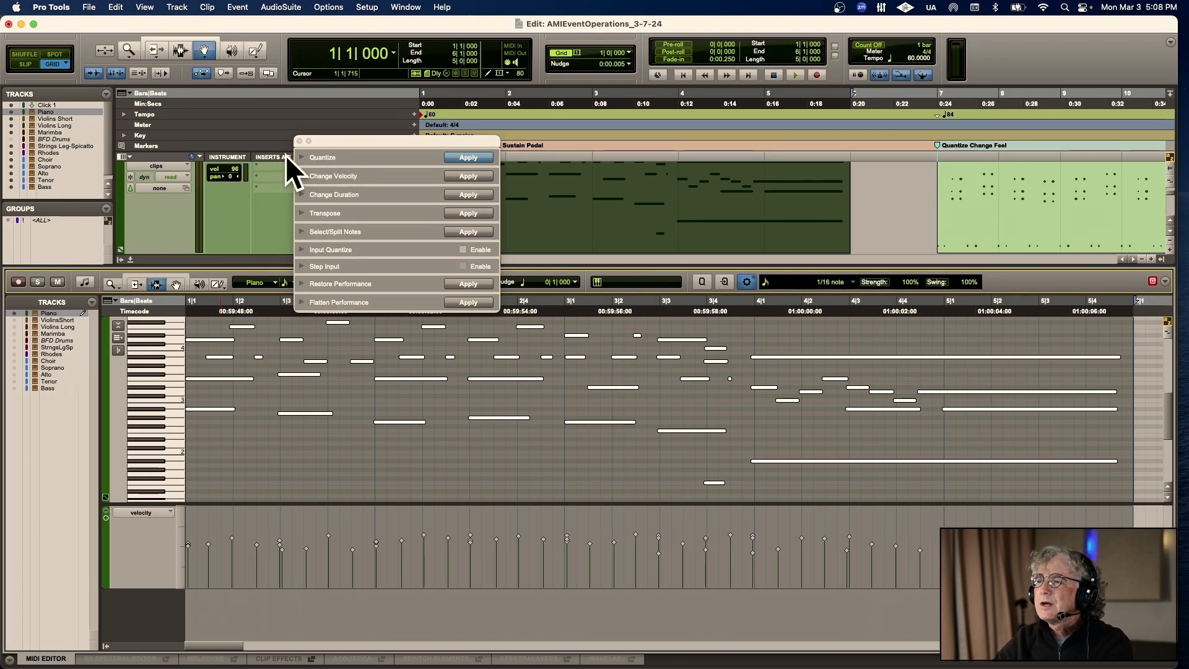
{"action": "left_click", "coordinate": [304, 157]}
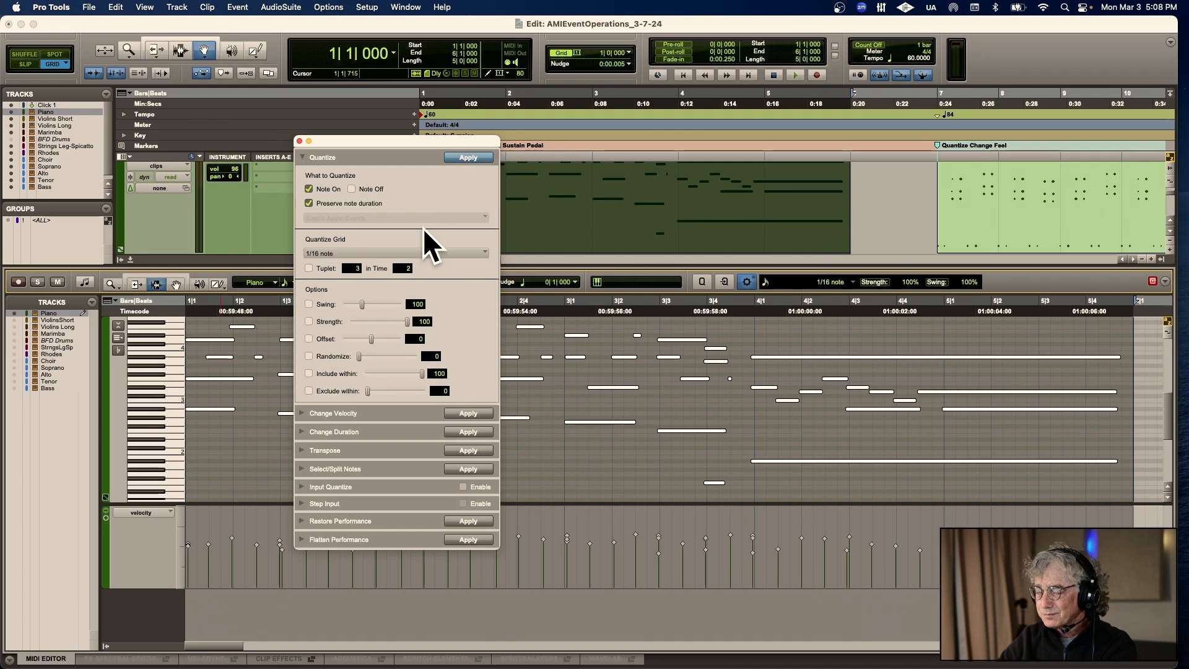
Move the Event Operations window clear of the opening bars and play the selected piano notes from bar 1
{"action": "left_click_drag", "start_coordinate": [396, 140], "coordinate": [836, 90]}
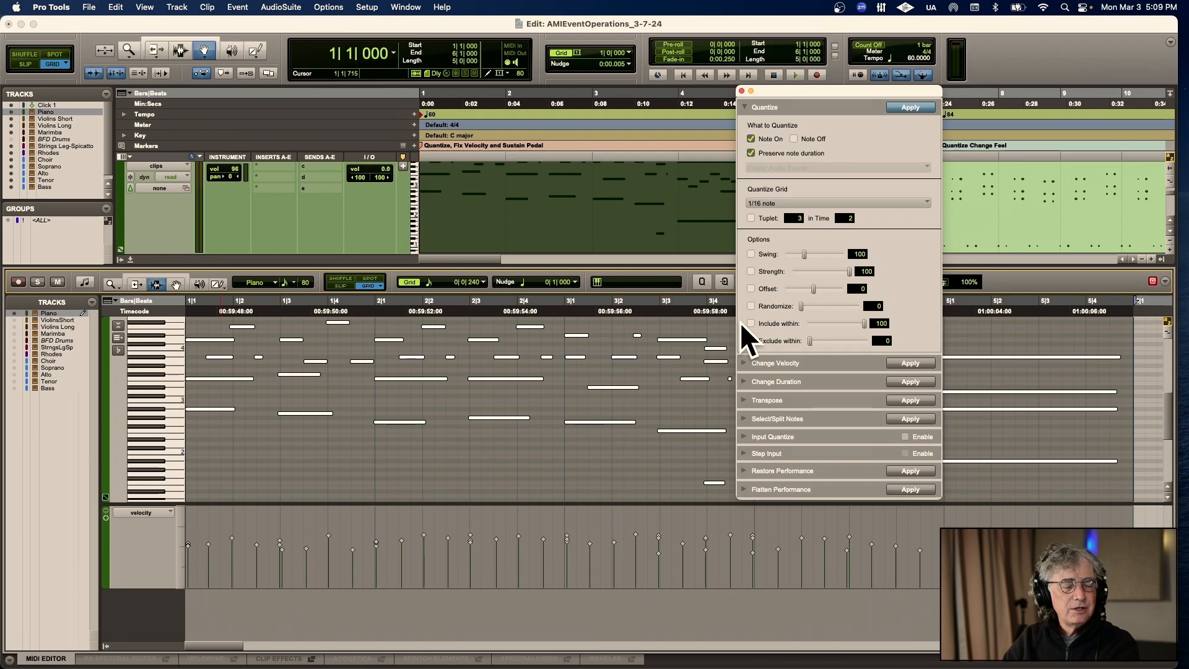
{"action": "key", "text": "space"}
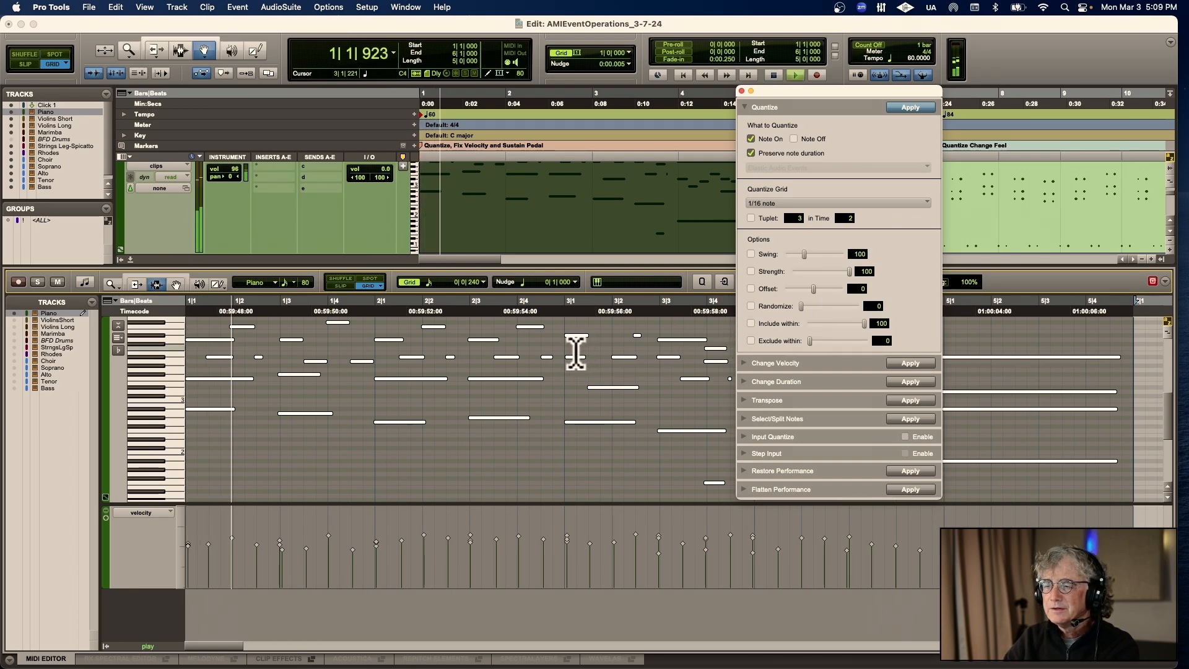
{"action": "scroll", "coordinate": [513, 352], "scroll_direction": "up", "scroll_amount": 3}
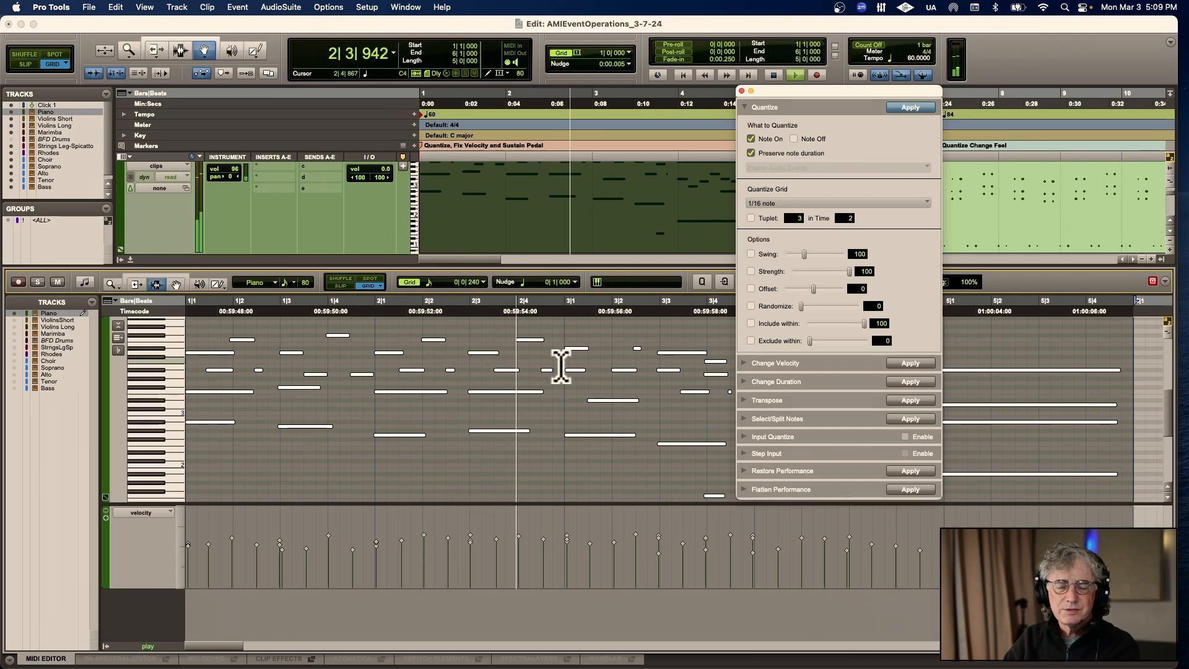
{"action": "key", "text": "space"}
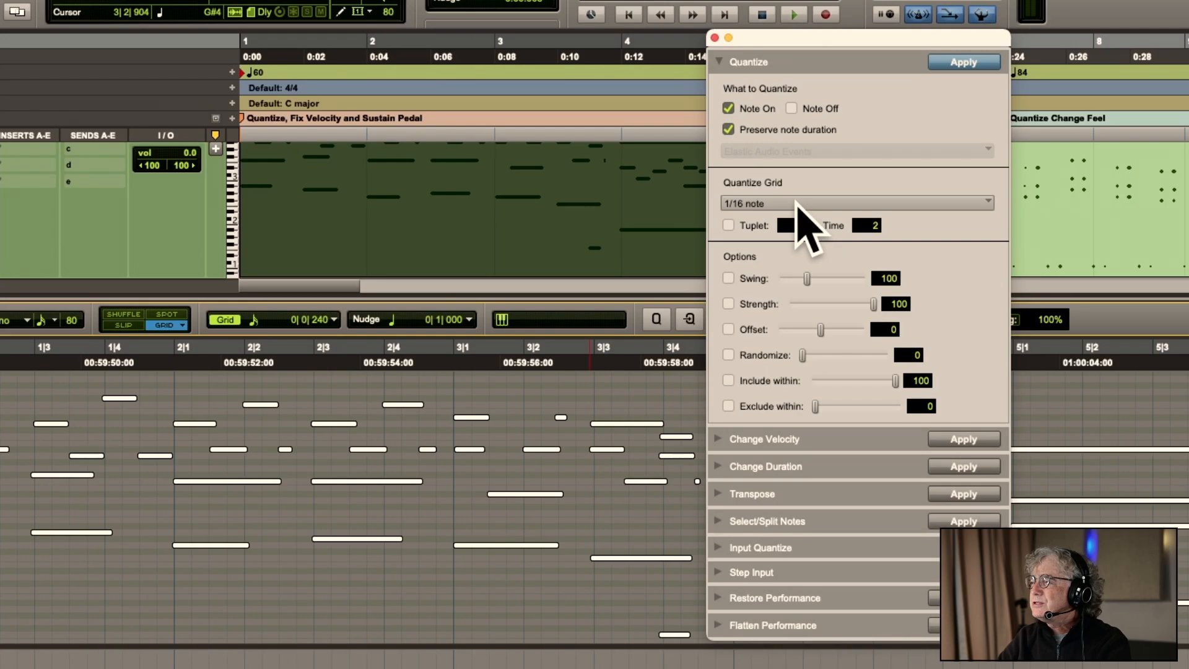
Set the Quantize Grid to 1/8 note, checking the other note values and groove templates on offer
{"action": "left_click", "coordinate": [806, 202]}
{"action": "left_click", "coordinate": [813, 188]}
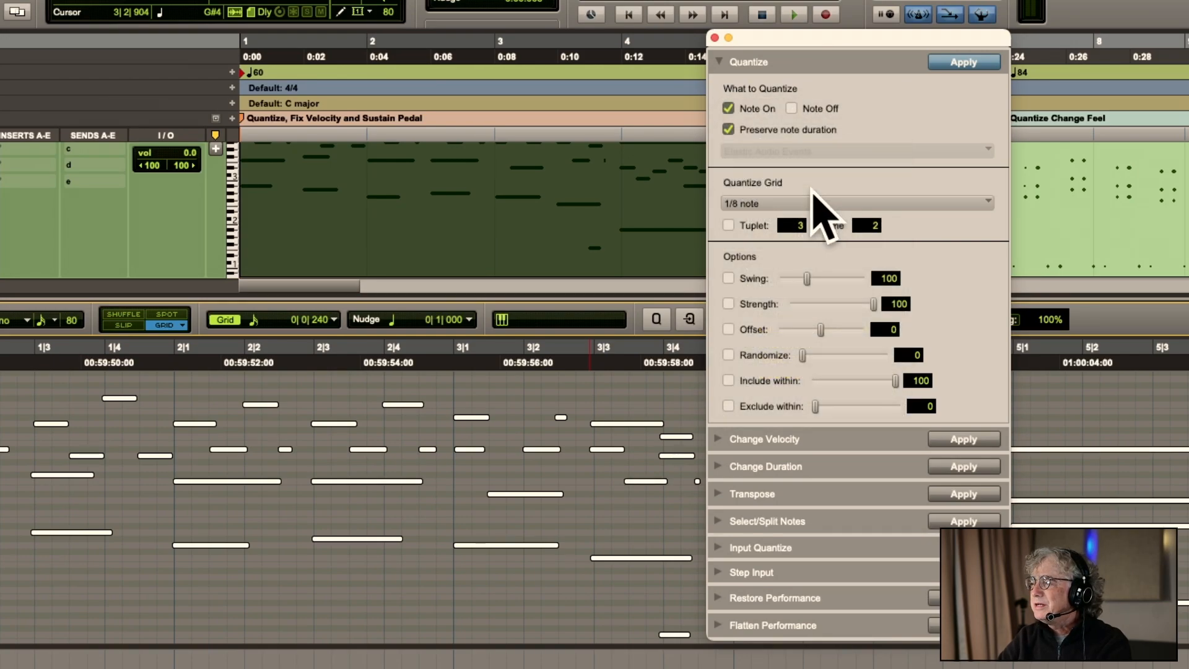
{"action": "left_click", "coordinate": [798, 204]}
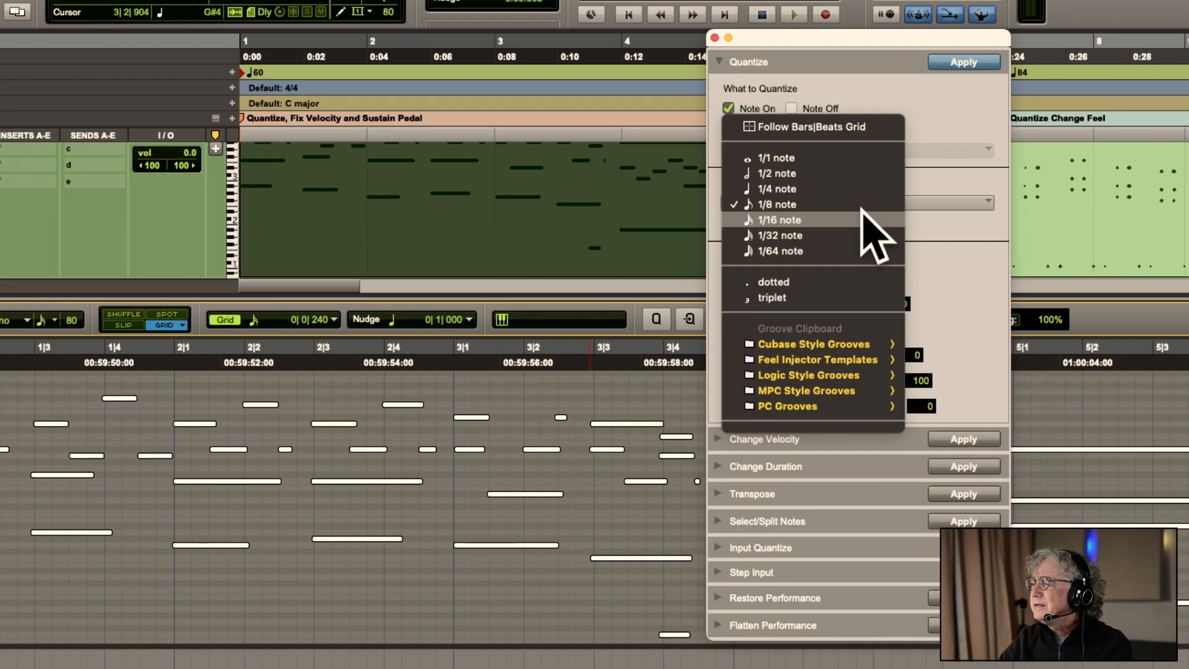
{"action": "left_click", "coordinate": [839, 204]}
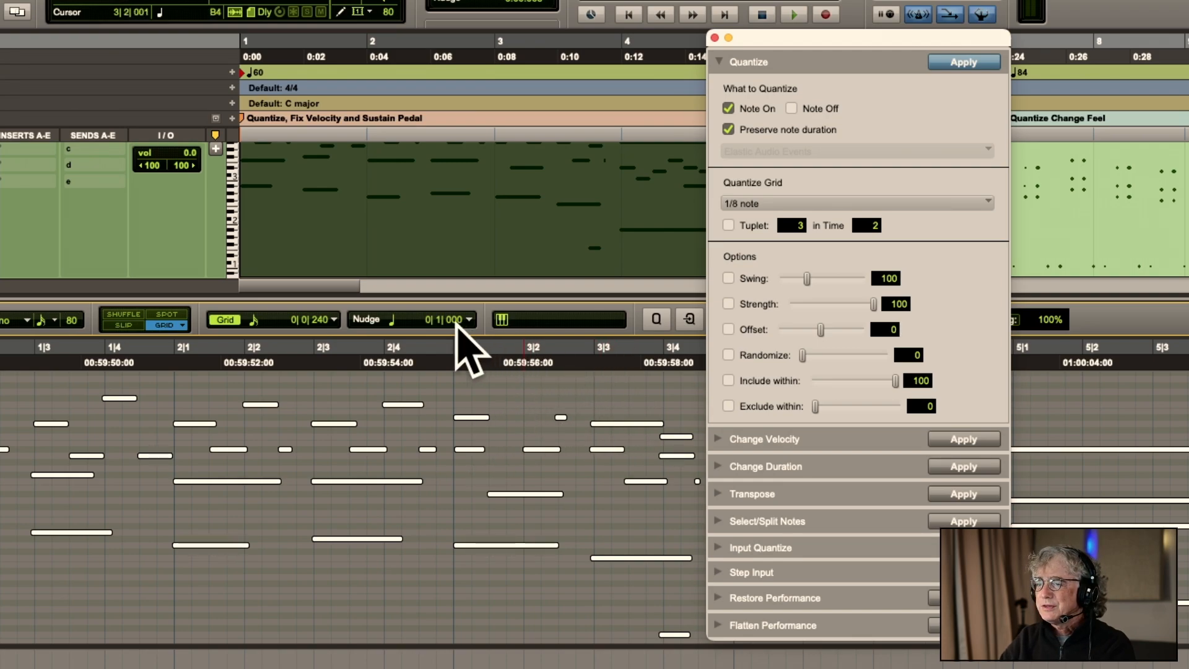
Apply the 1/8-note quantize to the selected notes, compare the quantized and original timing up close, and undo the quantize
{"action": "left_click", "coordinate": [951, 59]}
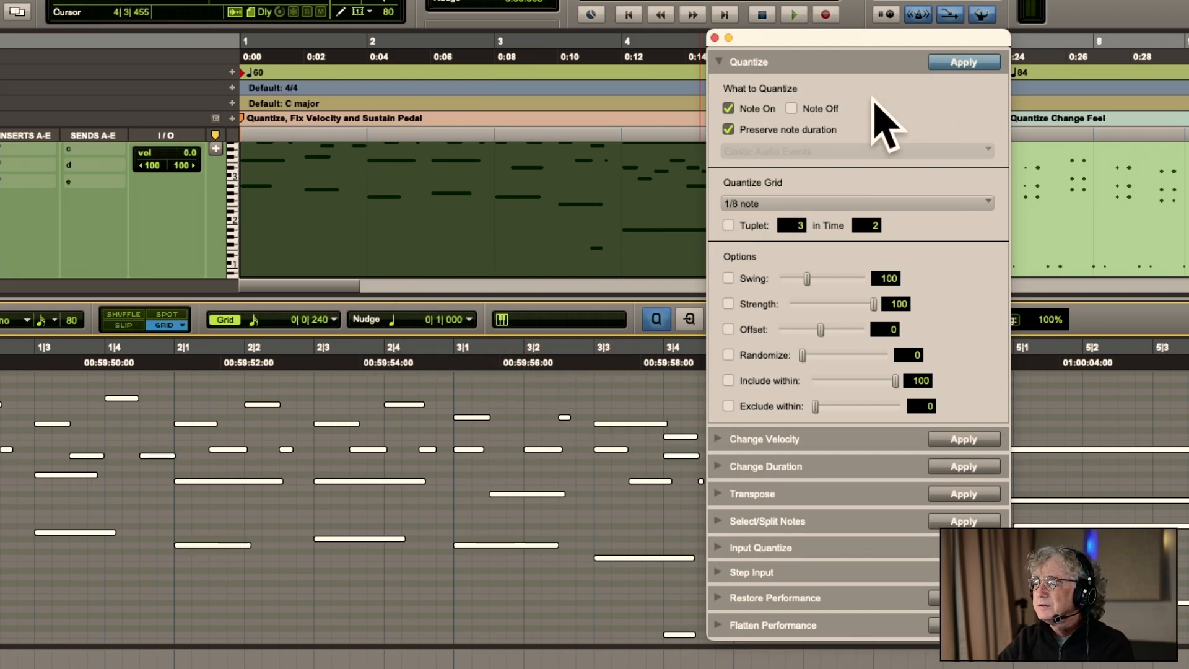
{"action": "key", "text": "t"}
{"action": "key", "text": "t"}
{"action": "key", "text": "super+z"}
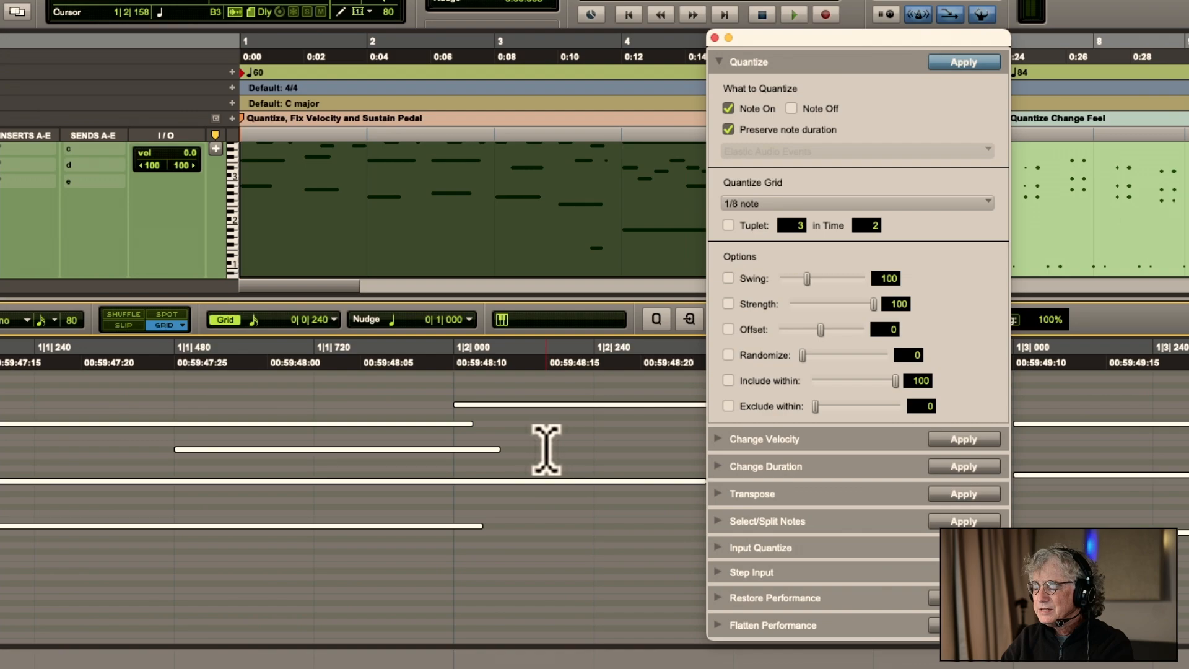
{"action": "key", "text": "super+shift+z"}
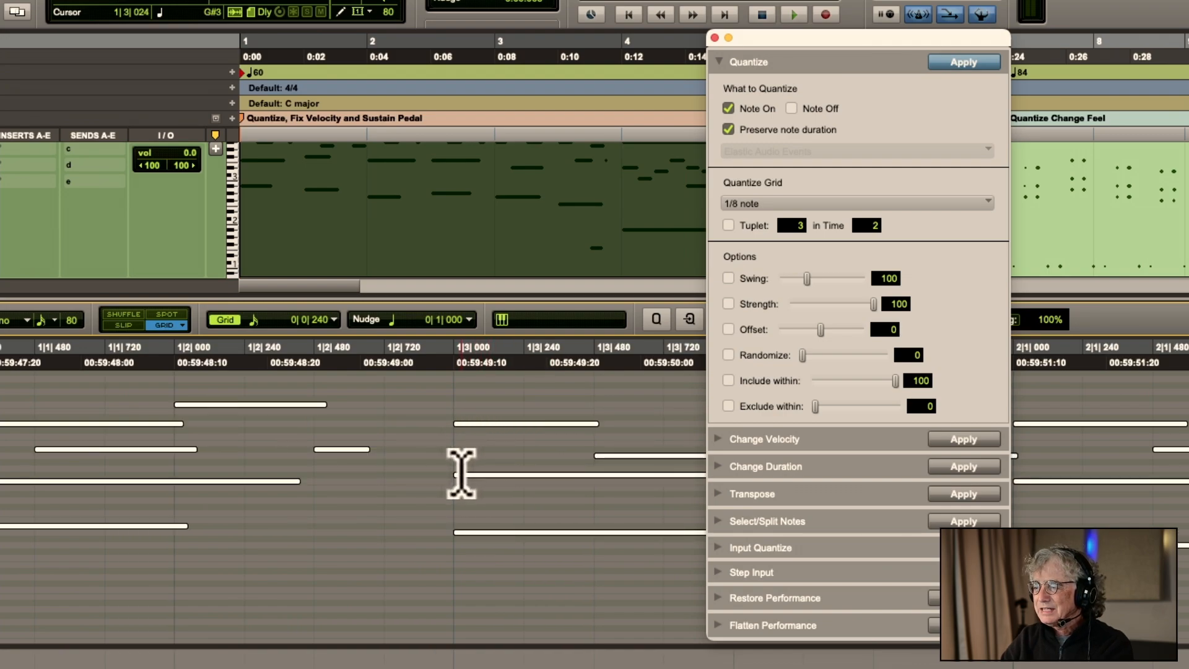
{"action": "key", "text": "super+z"}
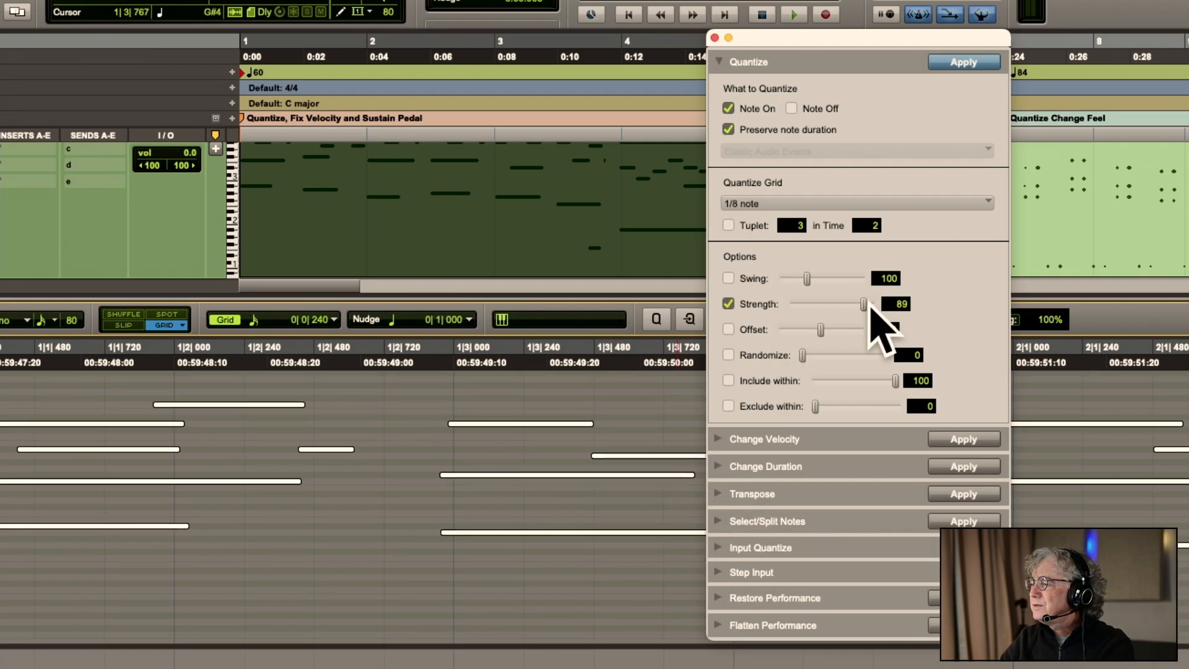
Enable the quantize Strength at 80, apply it to the selected piano notes, and undo the result
{"action": "left_click_drag", "start_coordinate": [870, 302], "coordinate": [867, 302]}
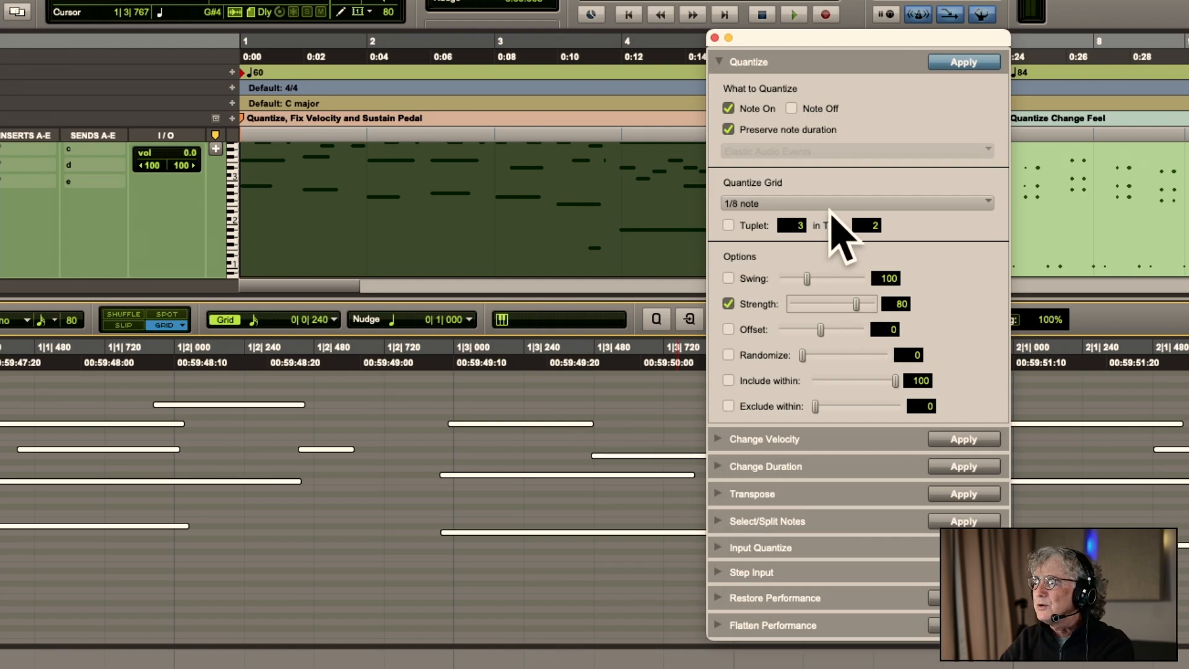
{"action": "left_click", "coordinate": [951, 62]}
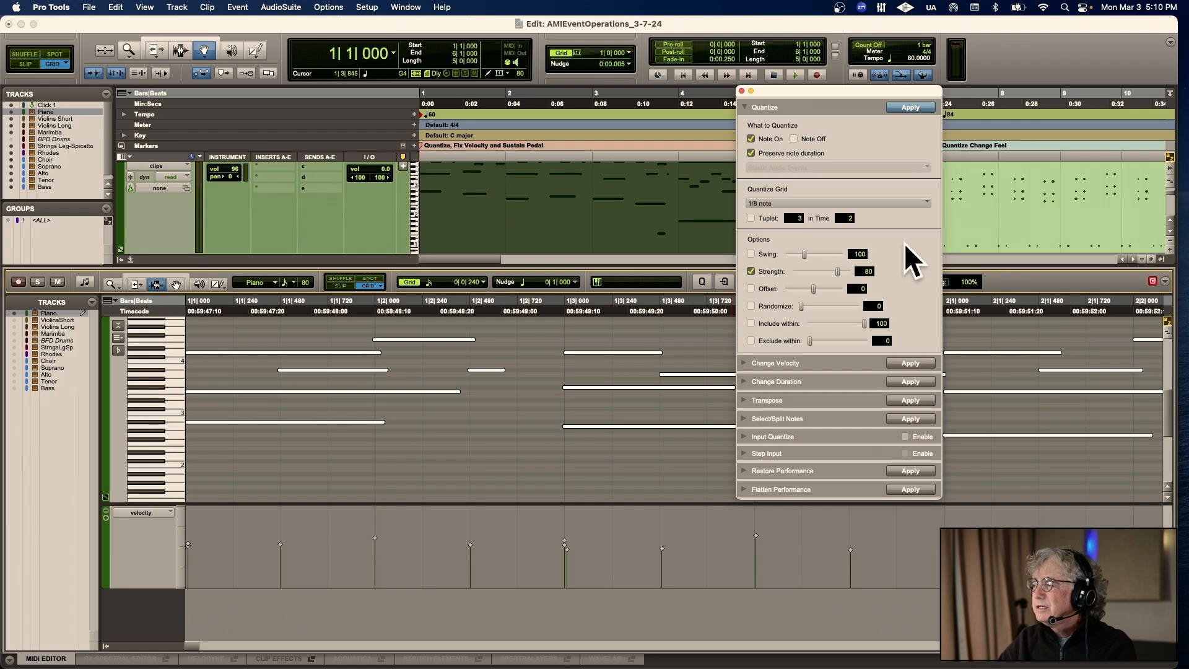
{"action": "key", "text": "super+z"}
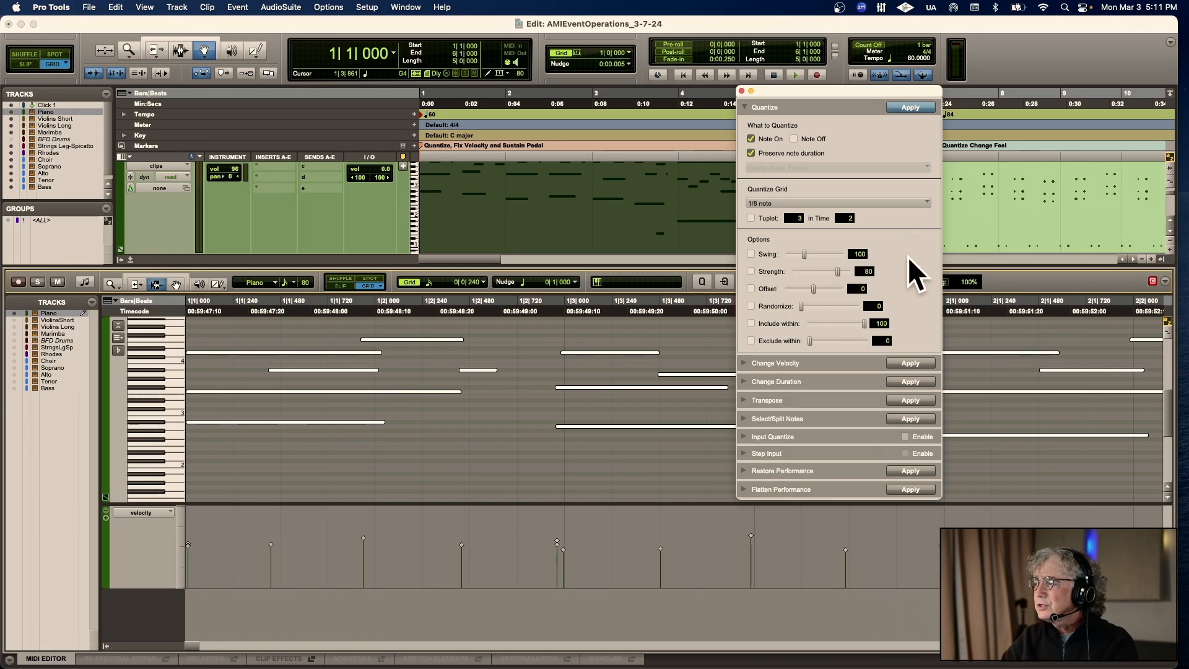
Quantize the selected notes with the Strength option off, play them from bar 1, and undo the quantize
{"action": "left_click", "coordinate": [909, 107]}
{"action": "key", "text": "space"}
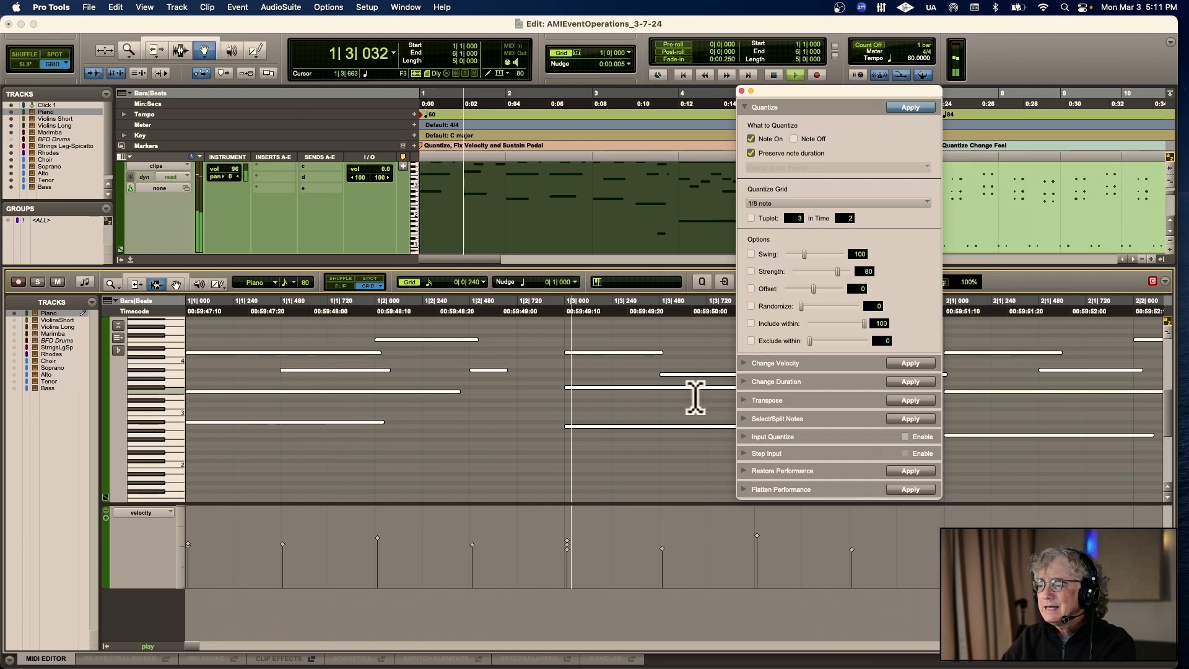
{"action": "key", "text": "r"}
{"action": "key", "text": "r"}
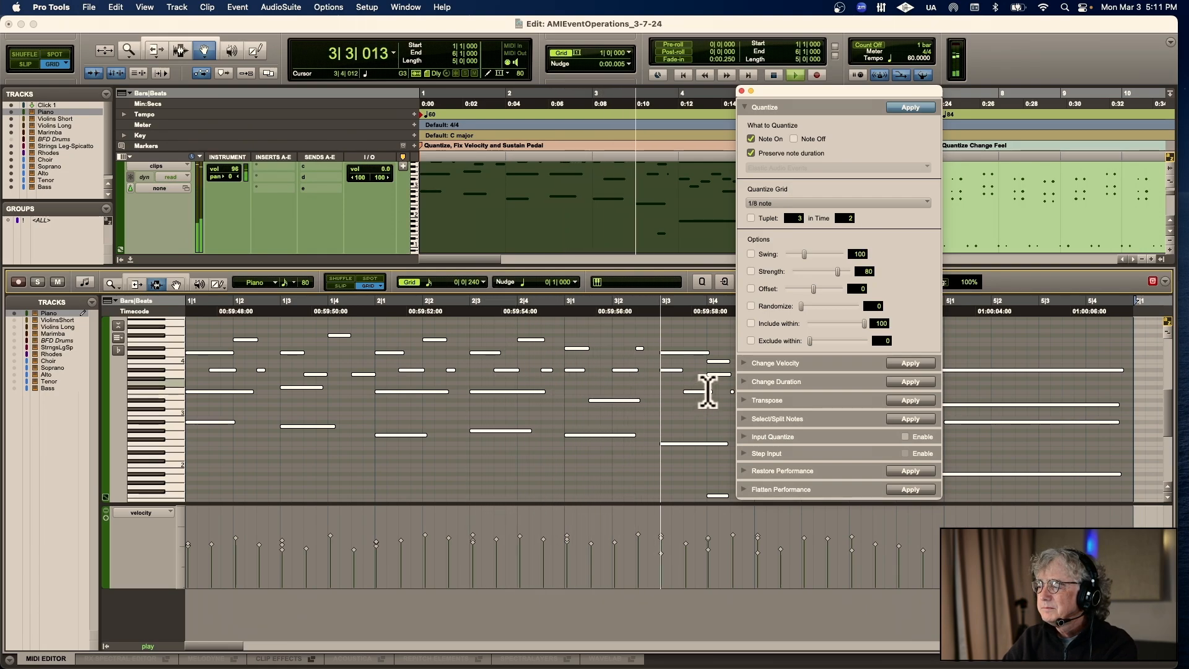
{"action": "key", "text": "space"}
{"action": "key", "text": "super+z"}
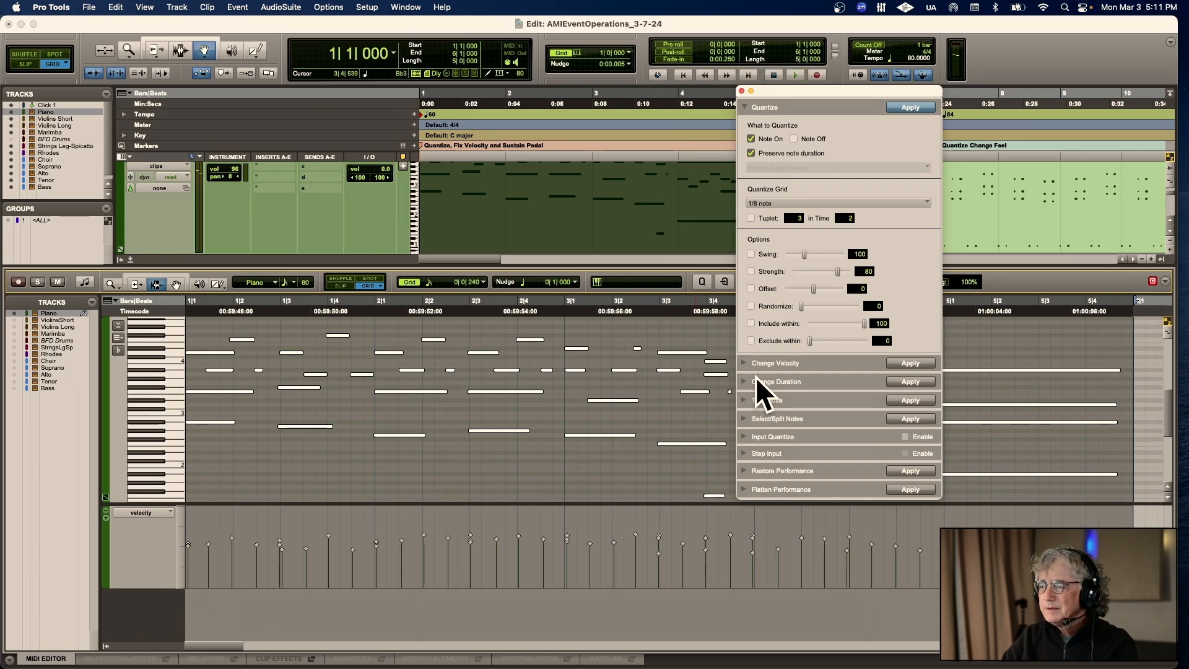
Clear the note selection and, with the Grabber, select only the low left-hand notes from bar 1 through bar 4
{"action": "left_click", "coordinate": [177, 283]}
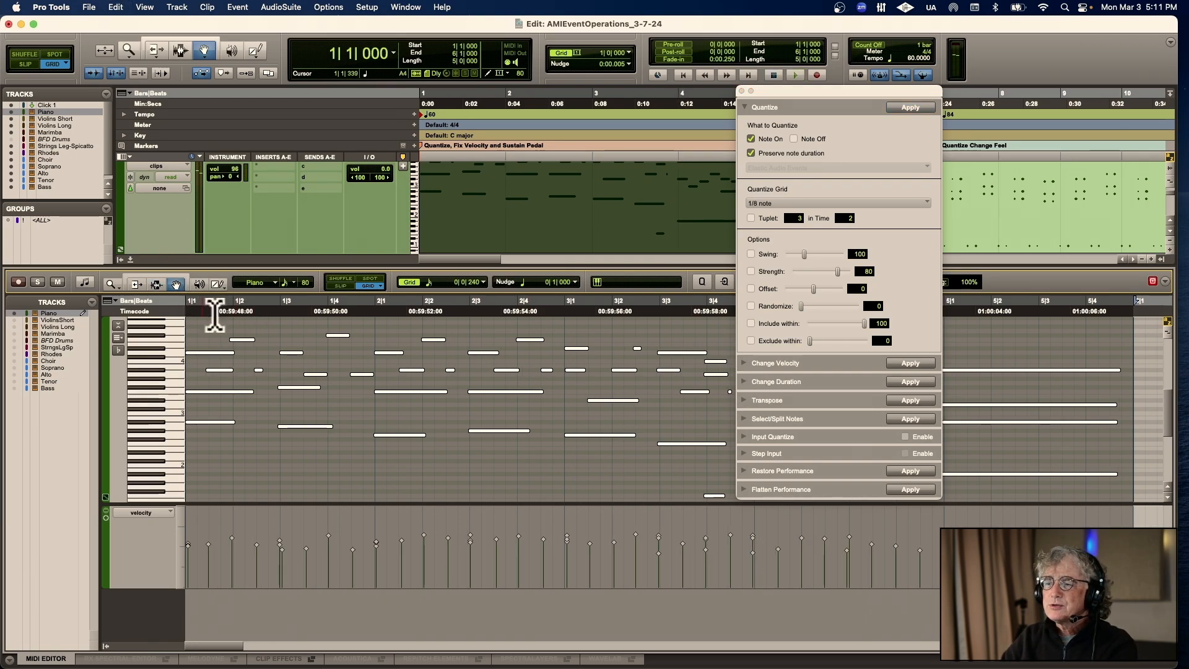
{"action": "left_click", "coordinate": [322, 408]}
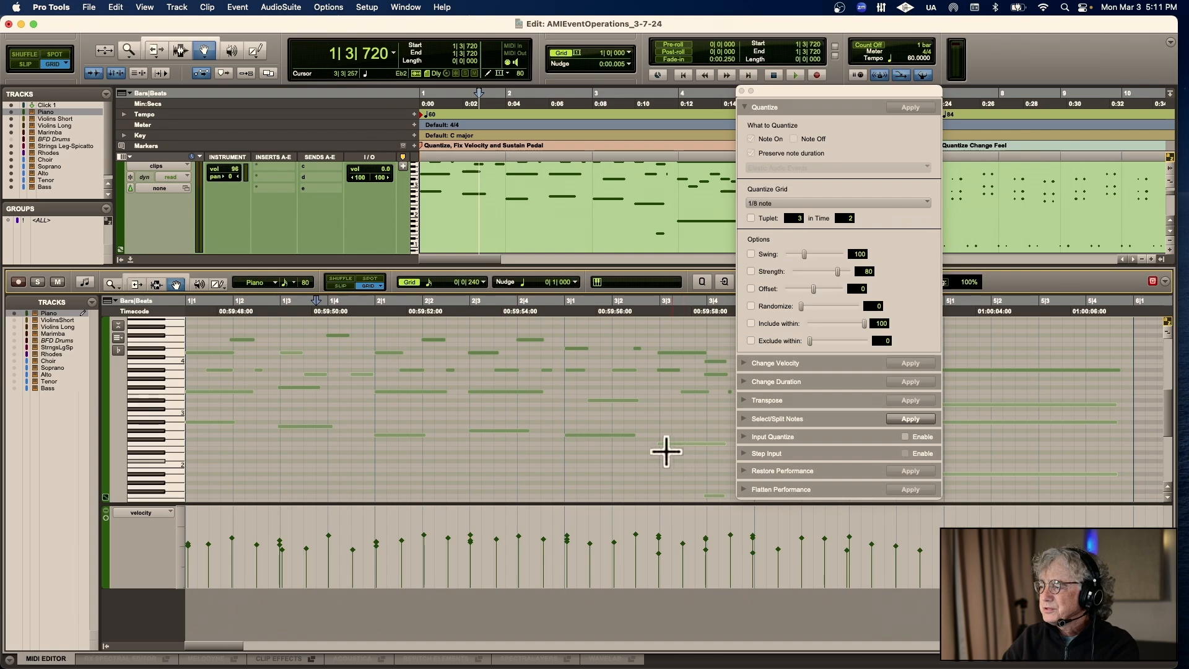
{"action": "left_click_drag", "start_coordinate": [197, 379], "coordinate": [675, 466]}
{"action": "scroll", "coordinate": [680, 466], "scroll_direction": "right", "scroll_amount": 3}
{"action": "scroll", "coordinate": [680, 466], "scroll_direction": "down", "scroll_amount": 3}
{"action": "scroll", "coordinate": [680, 465], "scroll_direction": "up", "scroll_amount": 1}
{"action": "scroll", "coordinate": [680, 466], "scroll_direction": "right", "scroll_amount": 1}
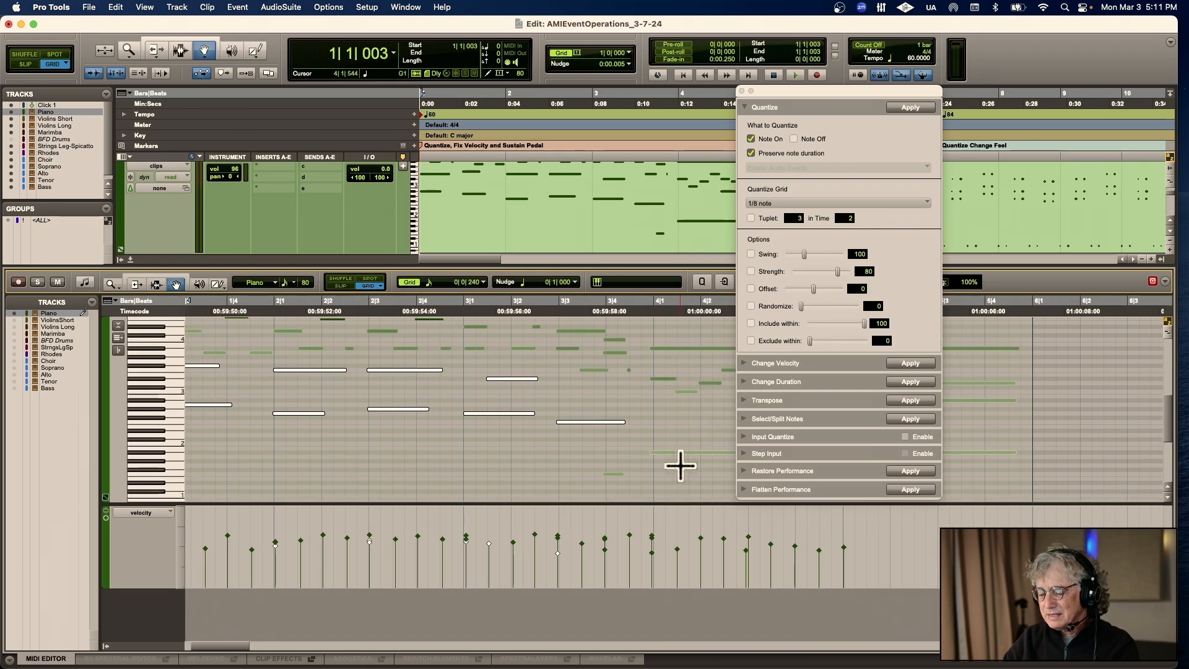
{"action": "scroll", "coordinate": [603, 446], "scroll_direction": "up", "scroll_amount": 1}
{"action": "left_click_drag", "start_coordinate": [596, 464], "coordinate": [685, 496]}
{"action": "scroll", "coordinate": [686, 496], "scroll_direction": "down", "scroll_amount": 1}
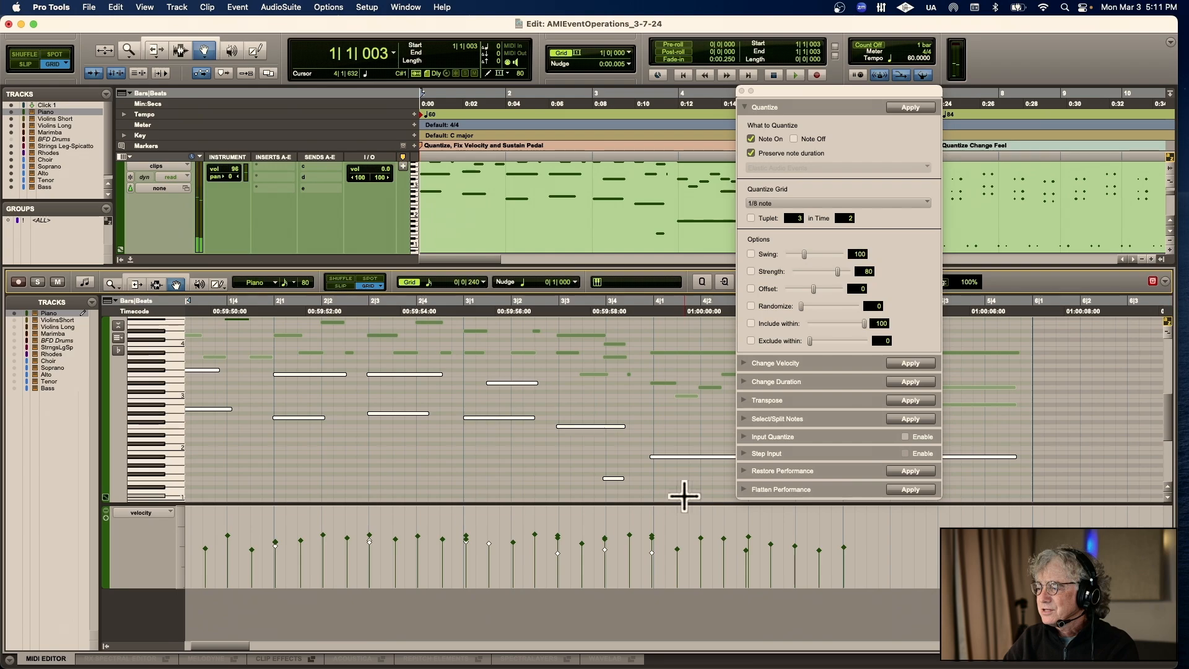
{"action": "scroll", "coordinate": [564, 459], "scroll_direction": "left", "scroll_amount": 2}
{"action": "scroll", "coordinate": [563, 459], "scroll_direction": "left", "scroll_amount": 2}
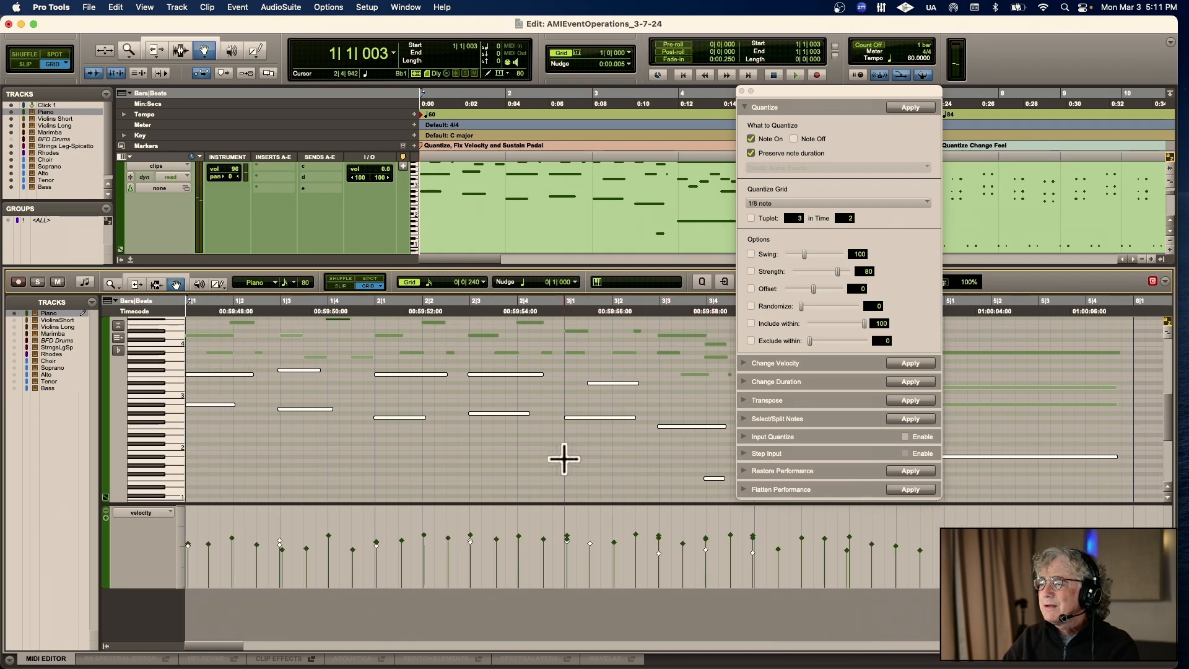
Enable the quantize Strength, set it to 90, and quantize the selected low notes
{"action": "left_click", "coordinate": [876, 271]}
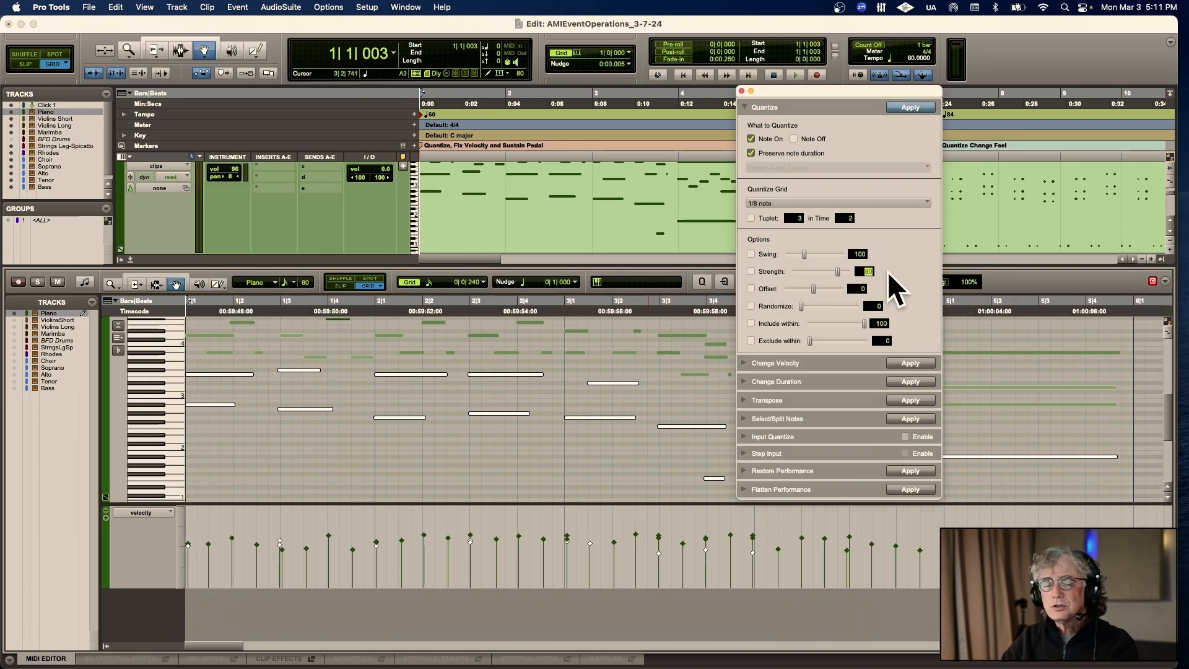
{"action": "key", "text": "Up"}
{"action": "key", "text": "Down"}
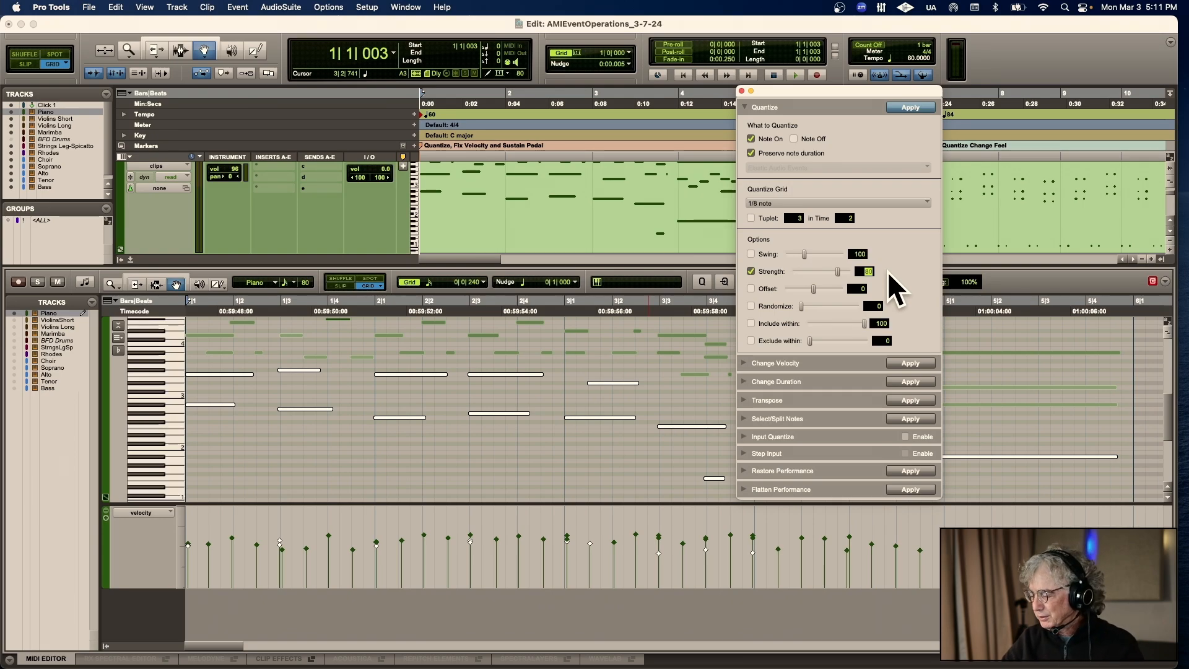
{"action": "type", "text": "90"}
{"action": "key", "text": "Return"}
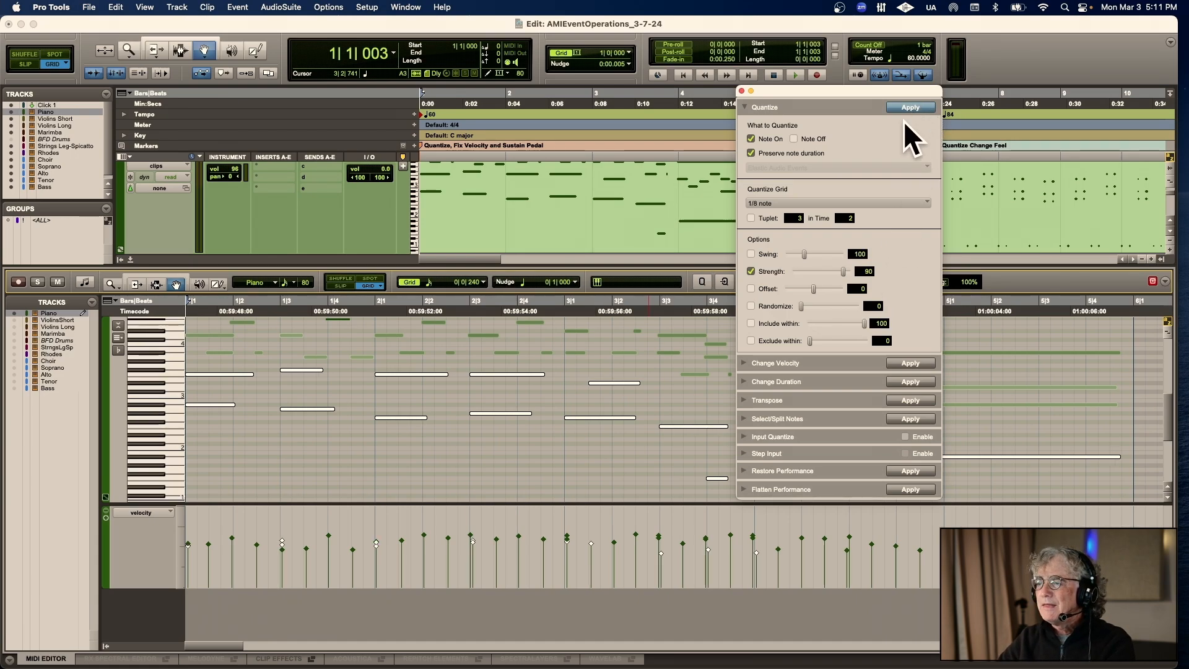
Examine the note timing around beat 3 of bar 1 up close, and check the start of the low chord note there
{"action": "key", "text": "t"}
{"action": "key", "text": "t"}
{"action": "key", "text": "t"}
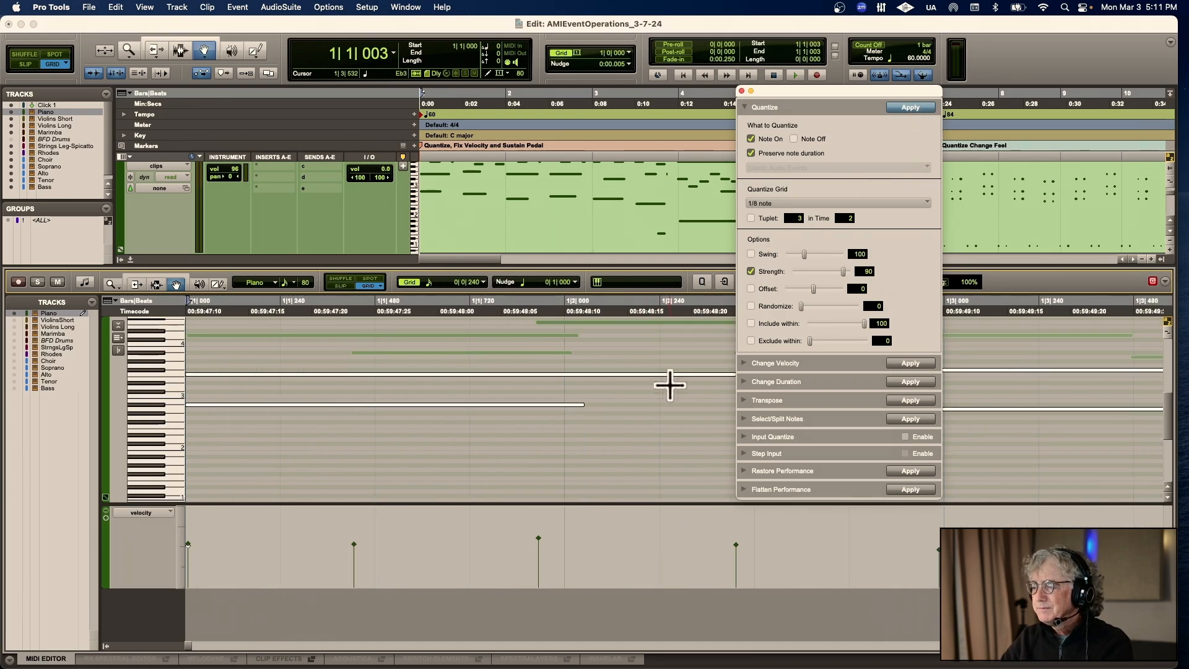
{"action": "scroll", "coordinate": [677, 398], "scroll_direction": "right", "scroll_amount": 10}
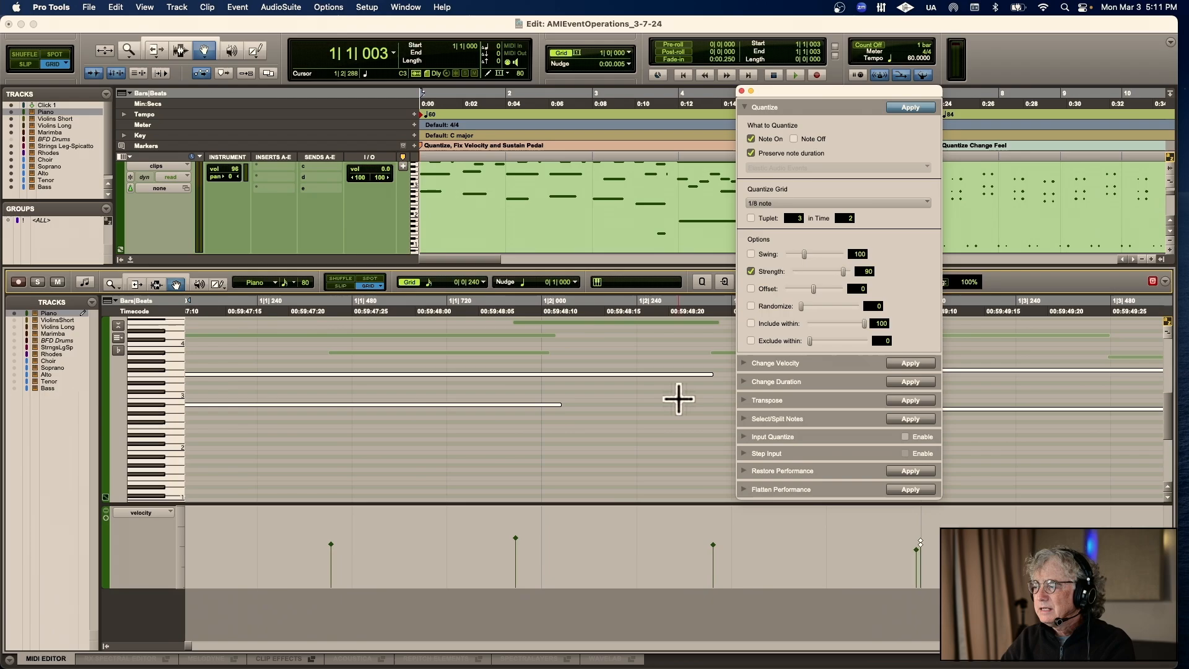
{"action": "scroll", "coordinate": [675, 398], "scroll_direction": "right", "scroll_amount": 2}
{"action": "scroll", "coordinate": [675, 398], "scroll_direction": "left", "scroll_amount": 2}
{"action": "scroll", "coordinate": [584, 398], "scroll_direction": "right", "scroll_amount": 1}
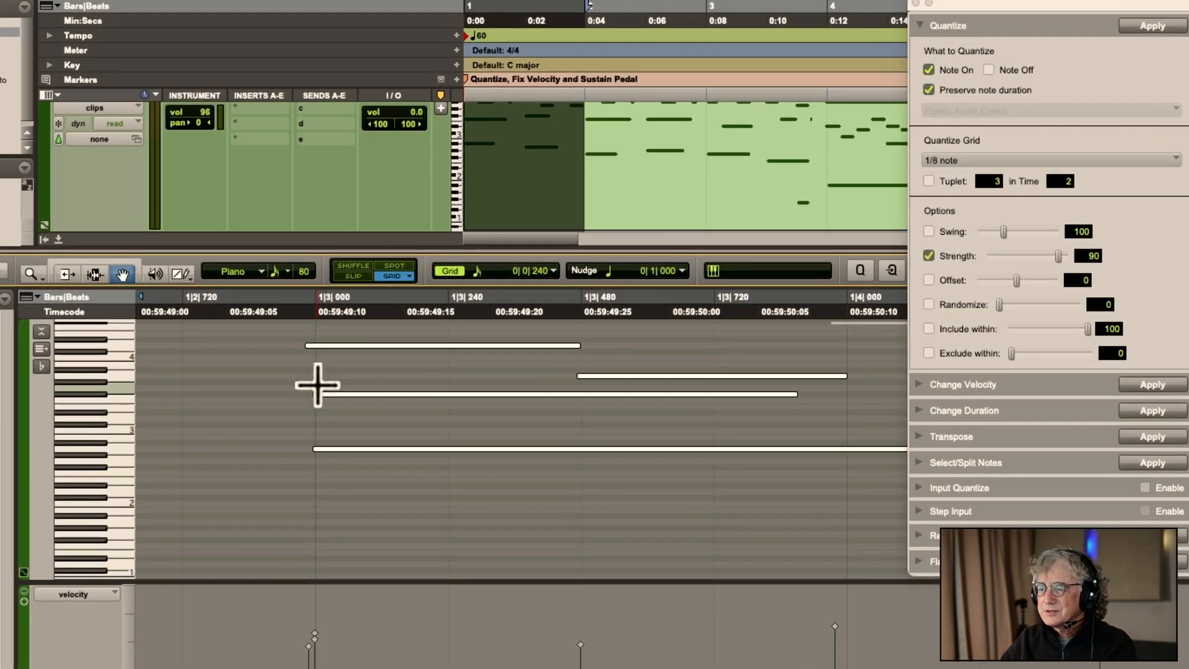
{"action": "left_click", "coordinate": [305, 392]}
{"action": "left_click", "coordinate": [316, 394]}
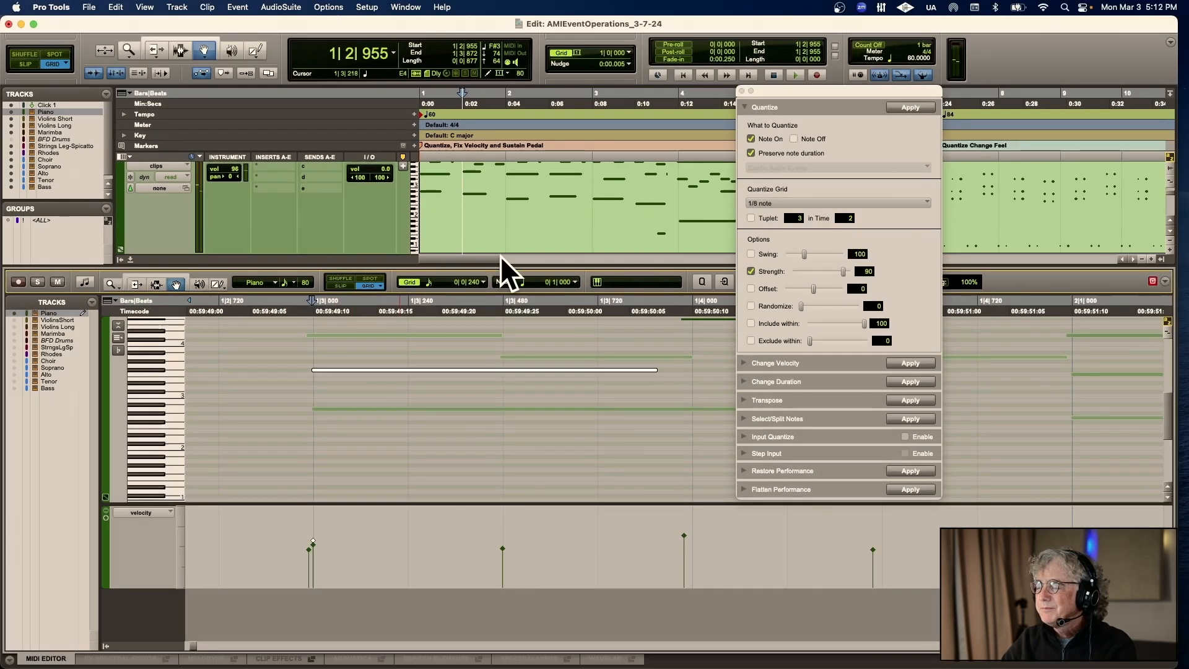
{"action": "left_click", "coordinate": [483, 385]}
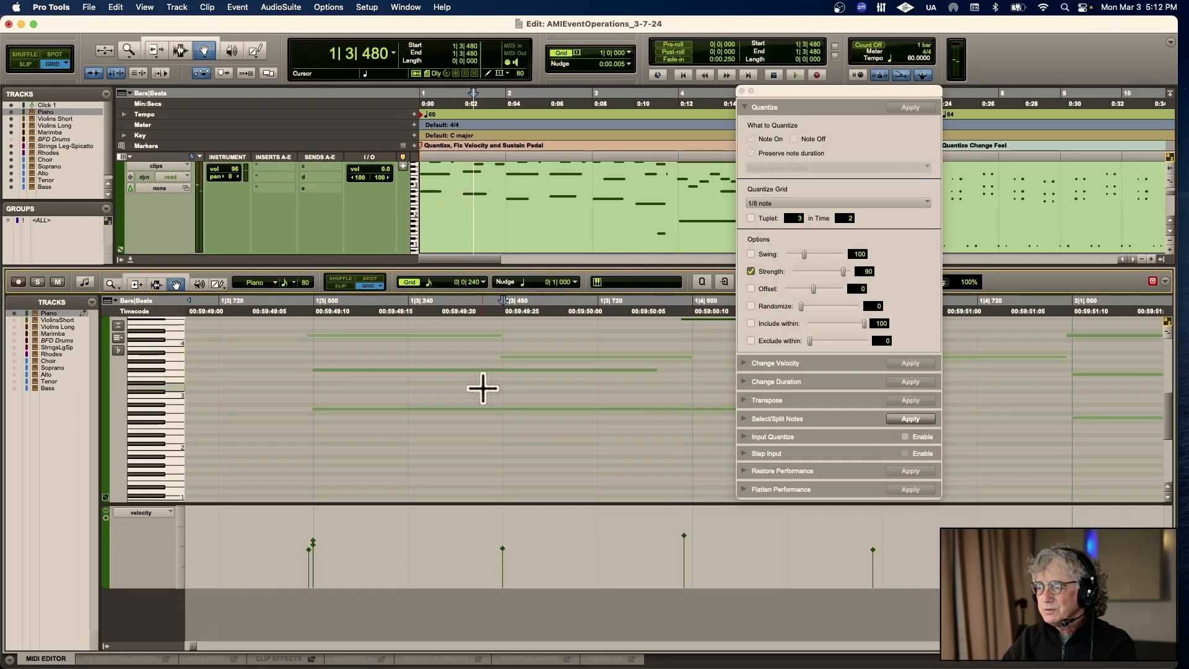
Select all upper-register piano notes from bar 1 through bar 5, adding to the selection without the low notes
{"action": "scroll", "coordinate": [404, 409], "scroll_direction": "up", "scroll_amount": 3}
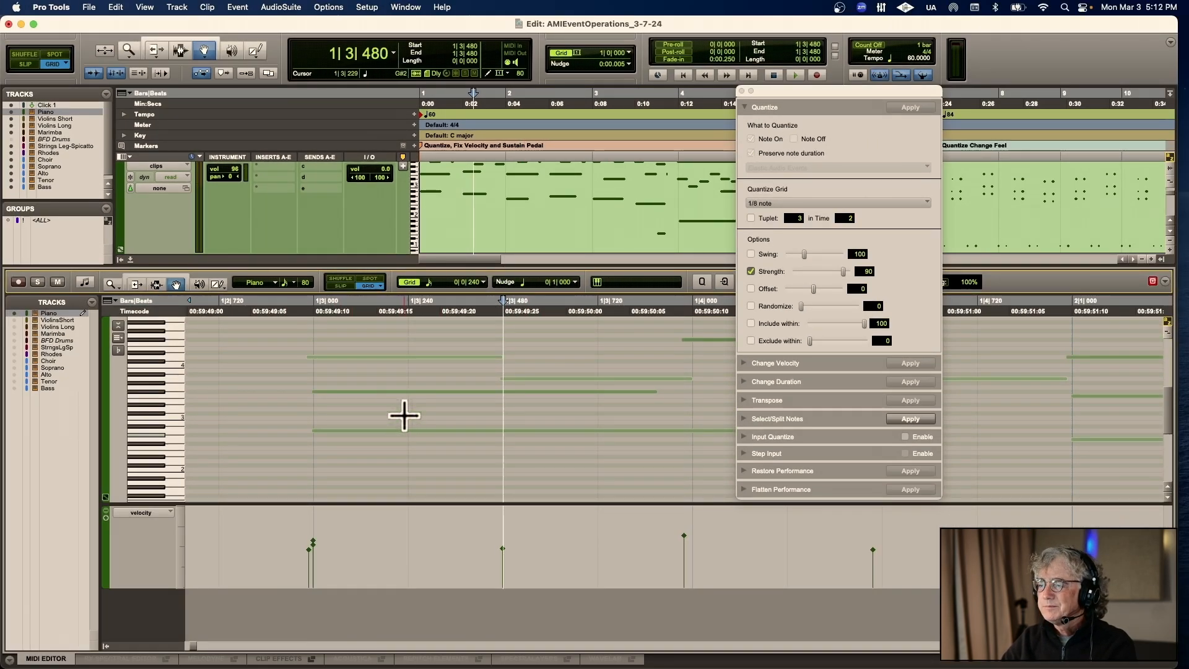
{"action": "scroll", "coordinate": [405, 412], "scroll_direction": "down", "scroll_amount": 4}
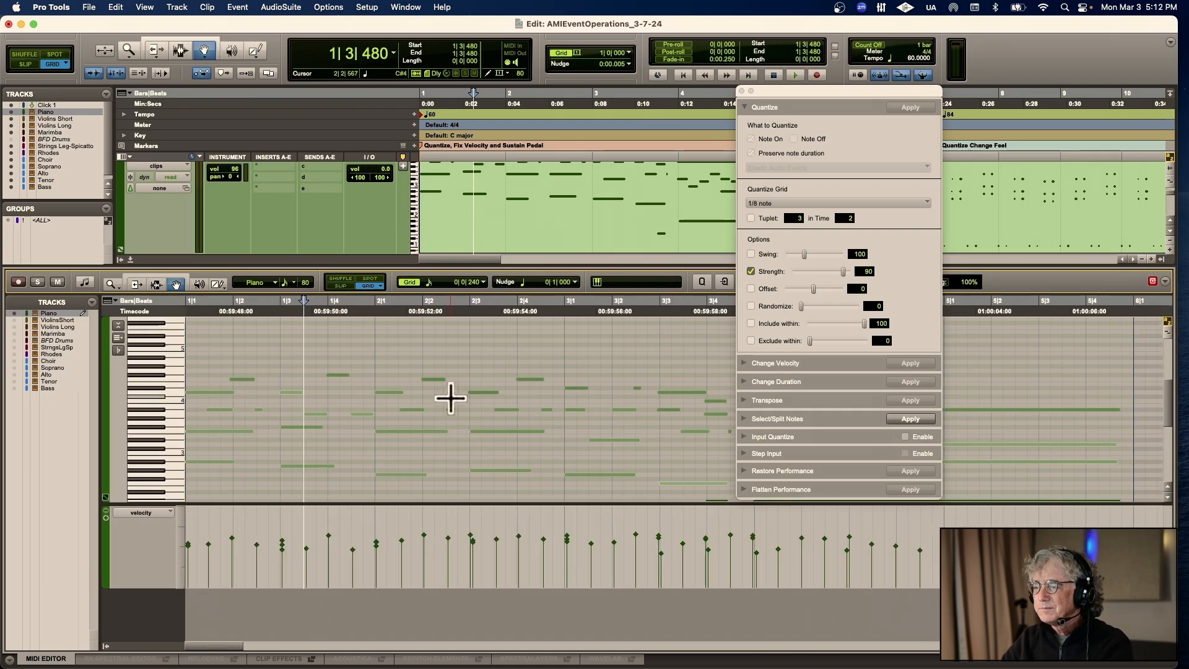
{"action": "left_click_drag", "start_coordinate": [200, 364], "coordinate": [659, 416]}
{"action": "scroll", "coordinate": [637, 411], "scroll_direction": "right", "scroll_amount": 3}
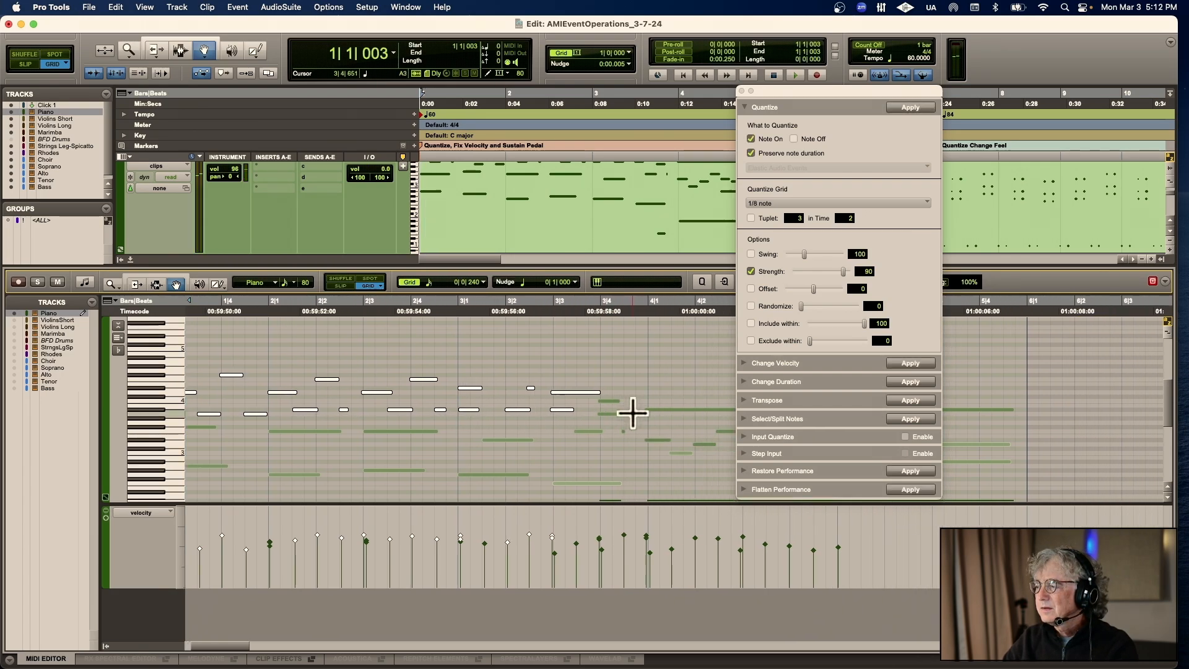
{"action": "left_click", "coordinate": [564, 401], "text": "shift"}
{"action": "left_click_drag", "start_coordinate": [564, 401], "coordinate": [611, 436]}
{"action": "scroll", "coordinate": [611, 409], "scroll_direction": "right", "scroll_amount": 3}
{"action": "left_click_drag", "start_coordinate": [412, 393], "coordinate": [640, 459]}
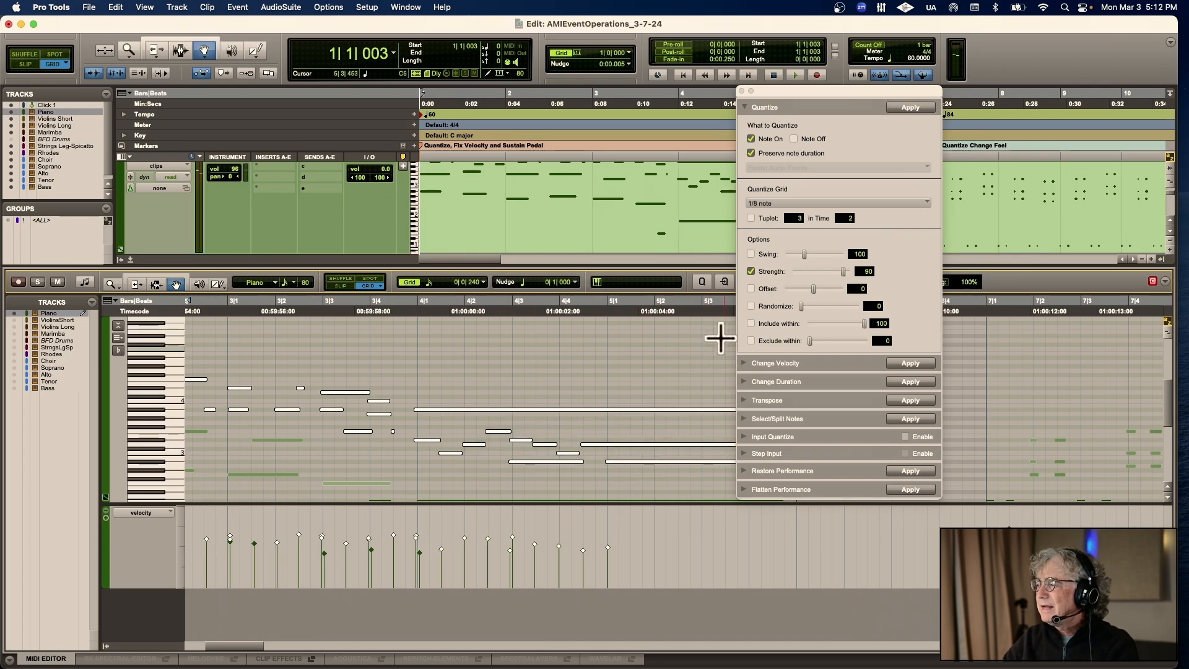
Set the quantize Strength to 85 and quantize the selected upper notes
{"action": "left_click", "coordinate": [867, 272]}
{"action": "type", "text": "85"}
{"action": "key", "text": "Return"}
Play the quantized piano passage, clear the note selection, and replay the passage from bar 1
{"action": "key", "text": "space"}
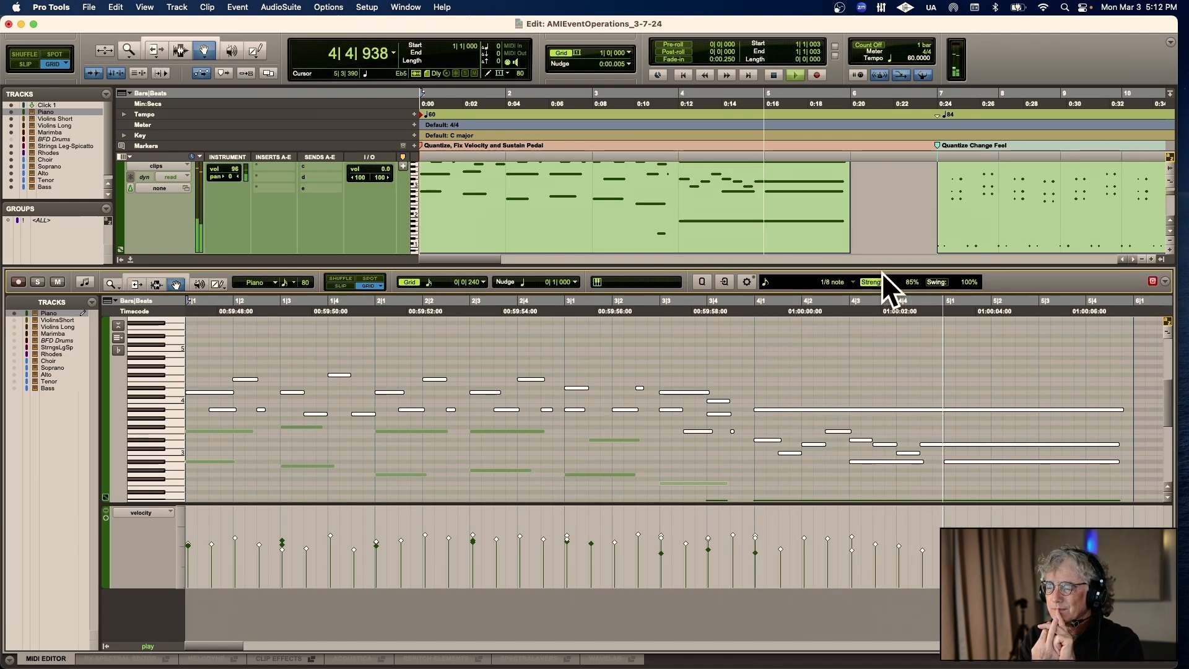
{"action": "key", "text": "space"}
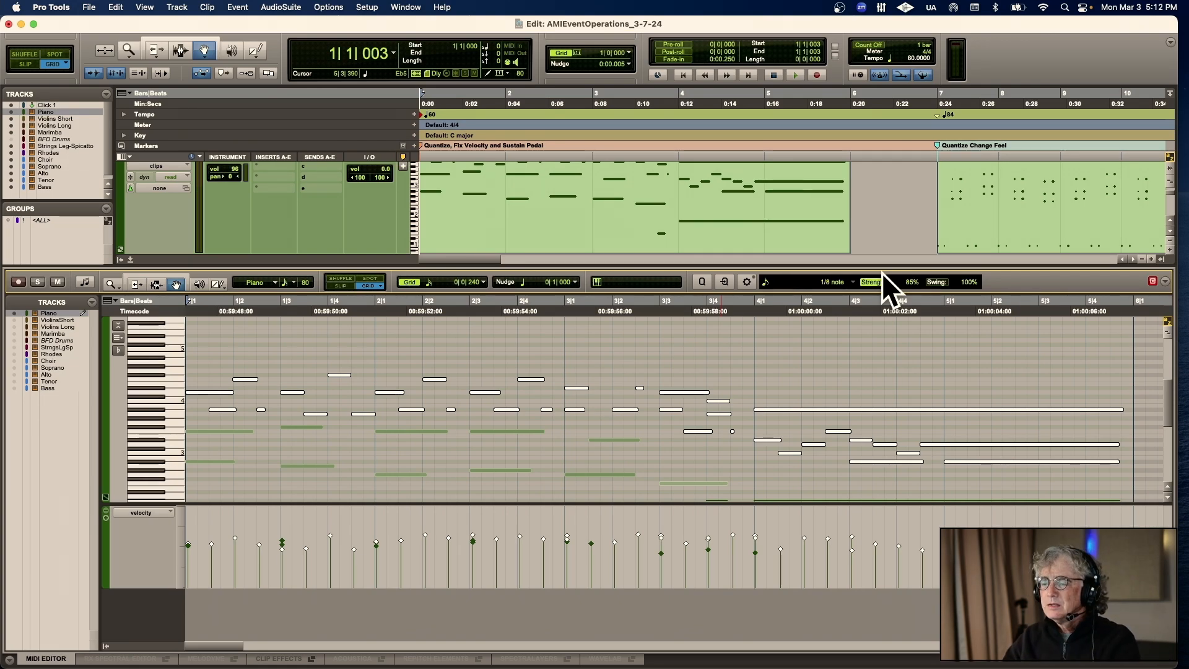
{"action": "left_click", "coordinate": [645, 333]}
{"action": "key", "text": "Return"}
{"action": "key", "text": "space"}
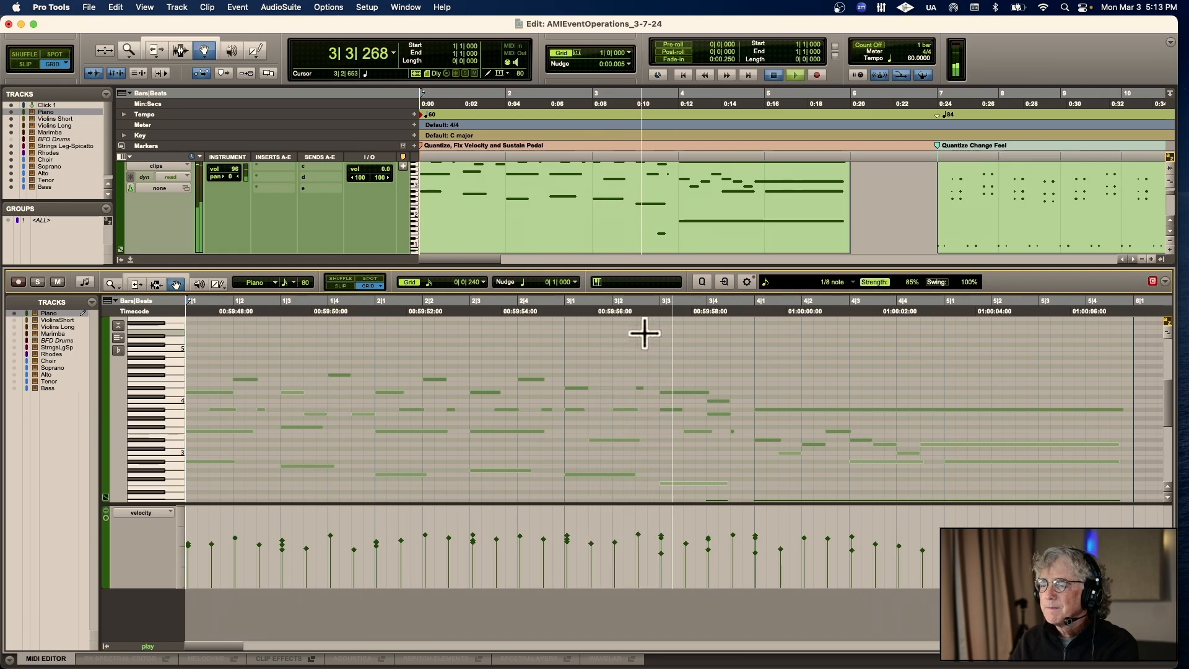
{"action": "key", "text": "space"}
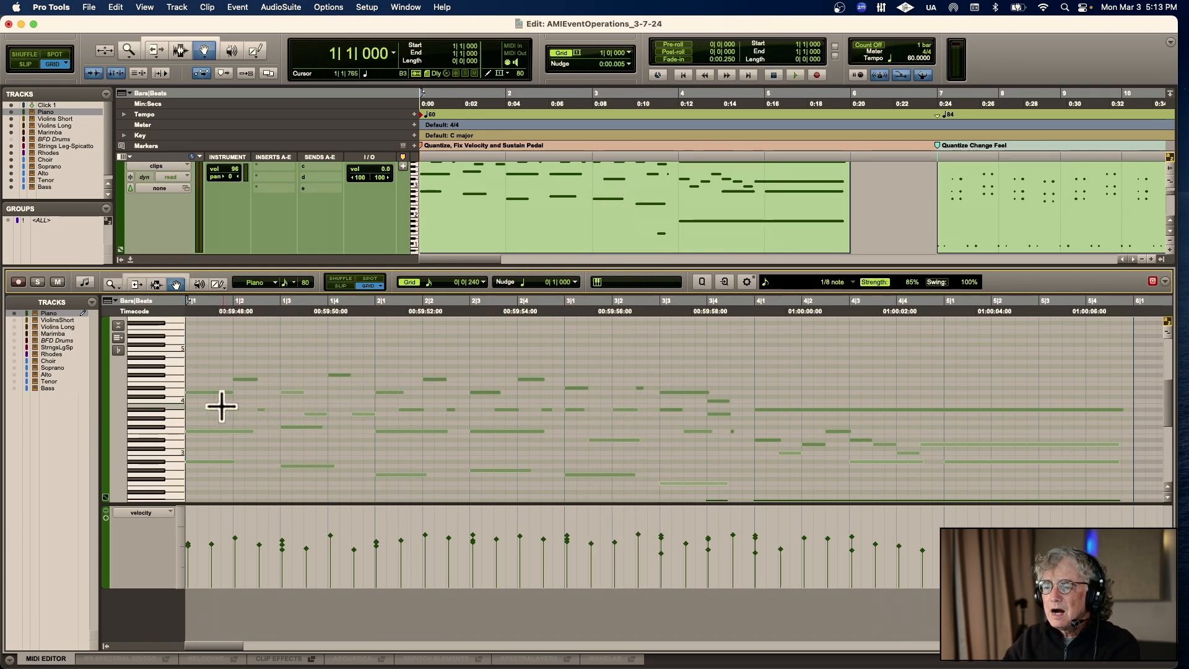
Select the off-beat inner-voice notes from bar 1 to bar 3
{"action": "left_click", "coordinate": [218, 409]}
{"action": "left_click_drag", "start_coordinate": [211, 406], "coordinate": [635, 411]}
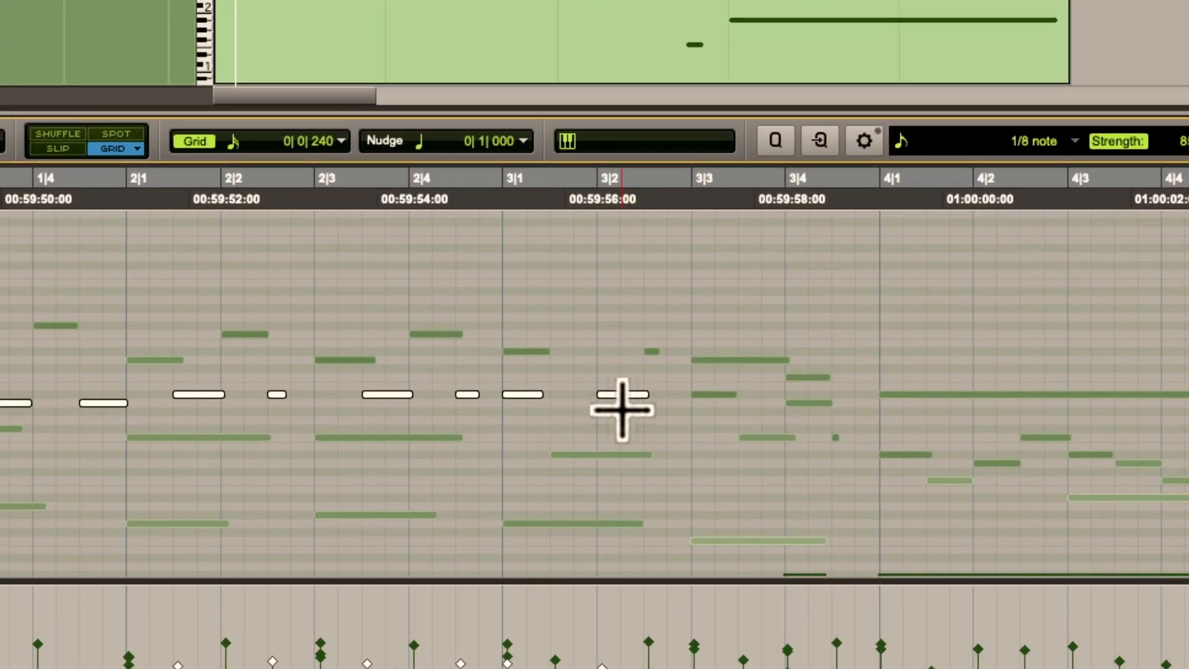
Show the whole session timeline in the MIDI Editor, and return the view to the piano notes in bars 1 to 5
{"action": "key", "text": "alt+a"}
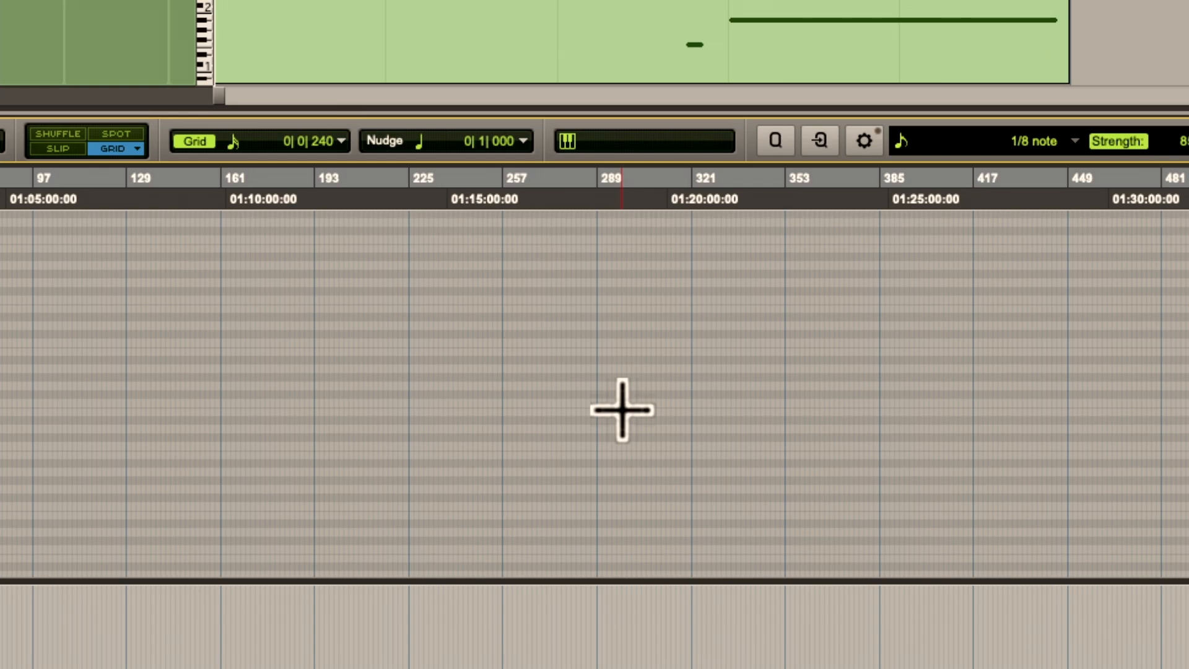
{"action": "key", "text": "t"}
{"action": "key", "text": "t"}
{"action": "key", "text": "t"}
{"action": "key", "text": "t"}
{"action": "key", "text": "t"}
{"action": "key", "text": "t"}
{"action": "key", "text": "t"}
{"action": "key", "text": "t"}
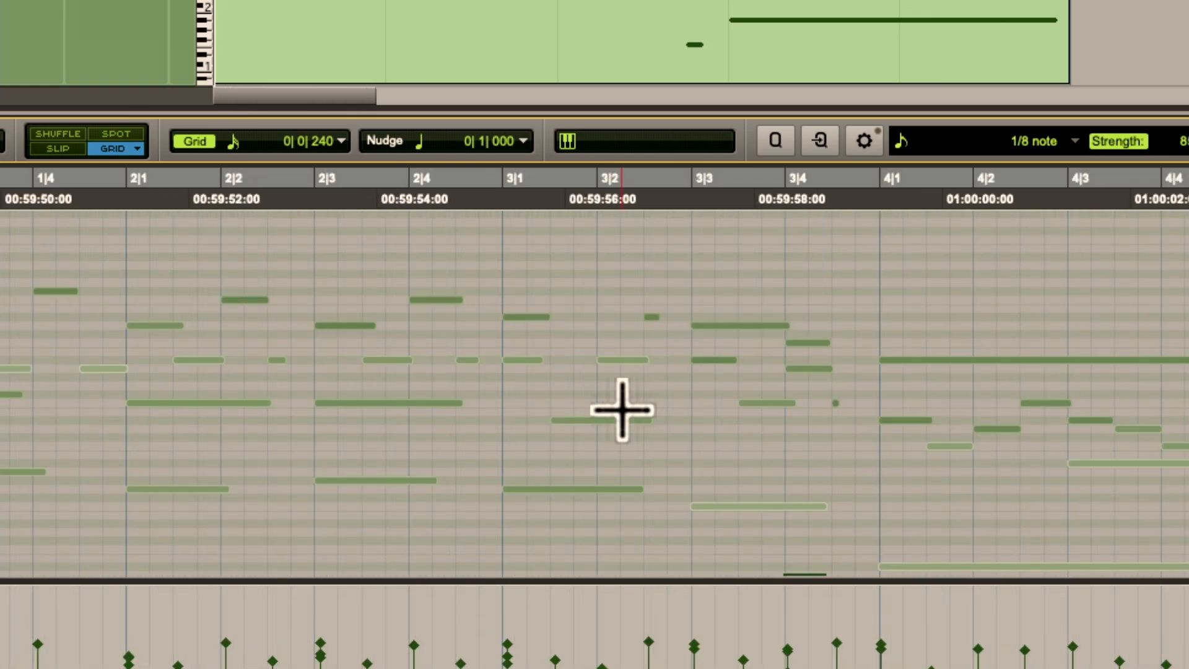
{"action": "key", "text": "r"}
{"action": "scroll", "coordinate": [621, 408], "scroll_direction": "down", "scroll_amount": 2}
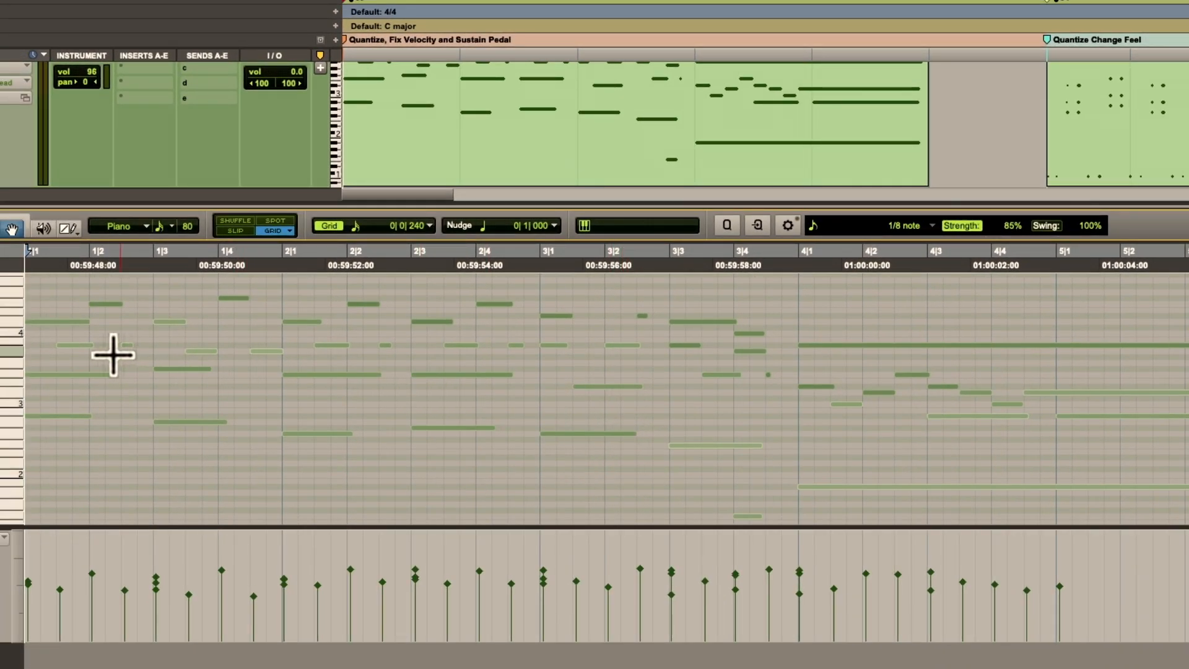
Reselect the off-beat inner-voice notes in bars 1 to 3, lower their velocities together, and slightly raise the inner note at 3|2
{"action": "key", "text": "super+z"}
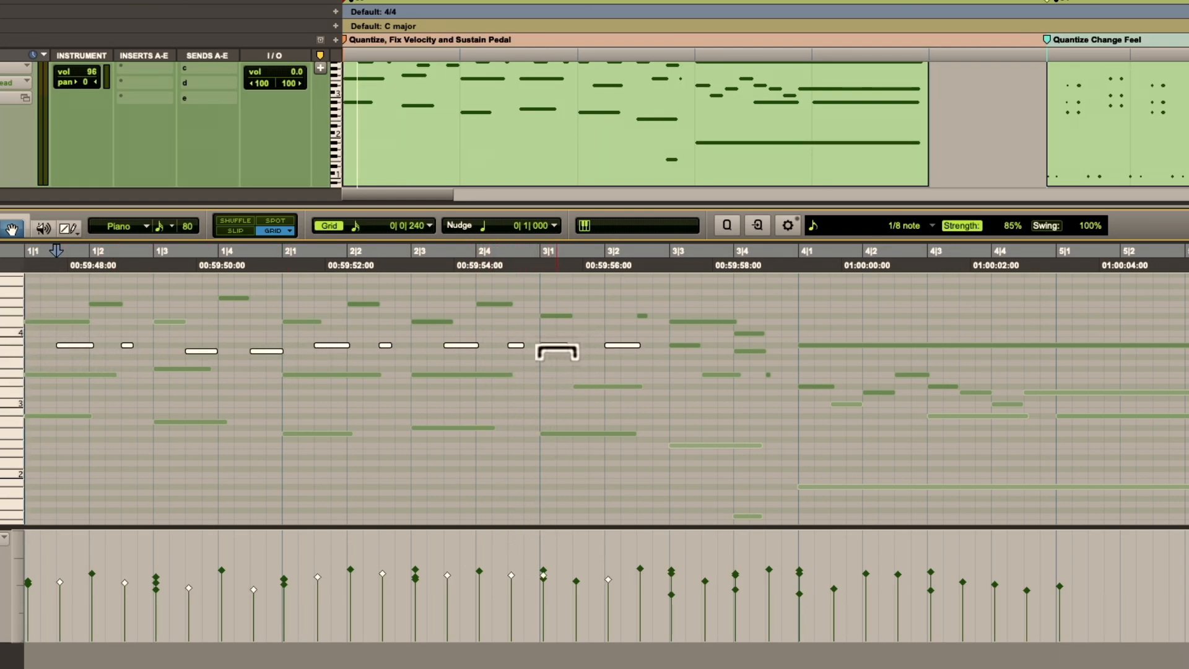
{"action": "left_click_drag", "start_coordinate": [557, 359], "coordinate": [559, 371]}
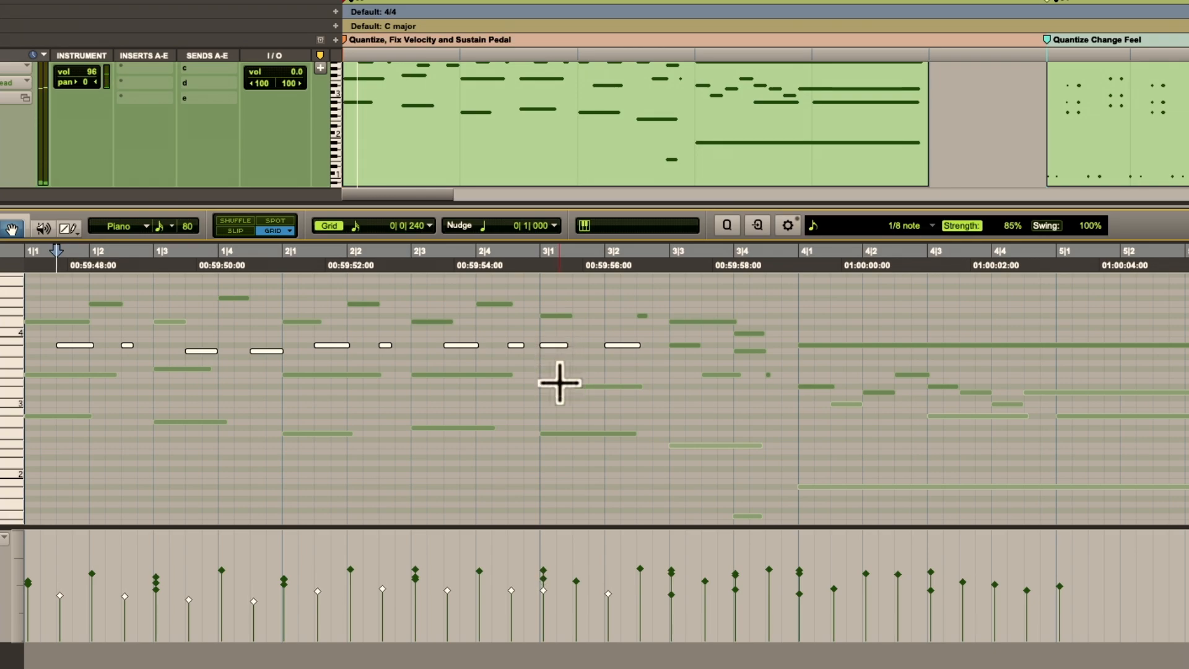
{"action": "key", "text": "Return"}
{"action": "key", "text": "space"}
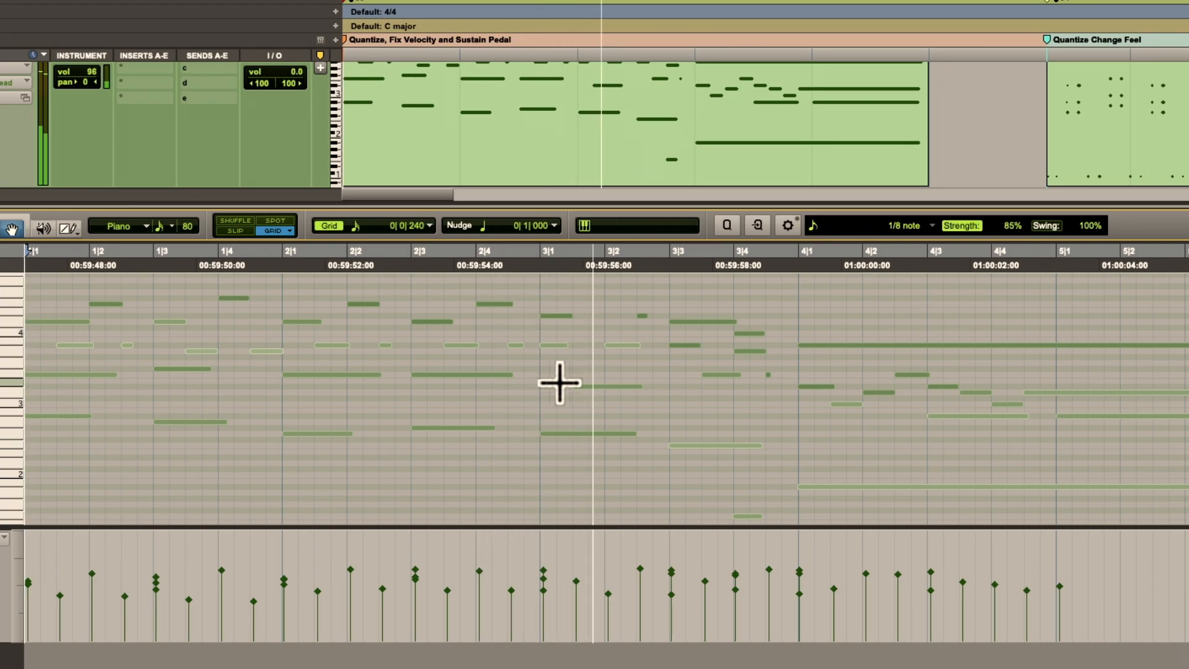
{"action": "key", "text": "space"}
{"action": "scroll", "coordinate": [559, 382], "scroll_direction": "up", "scroll_amount": 3}
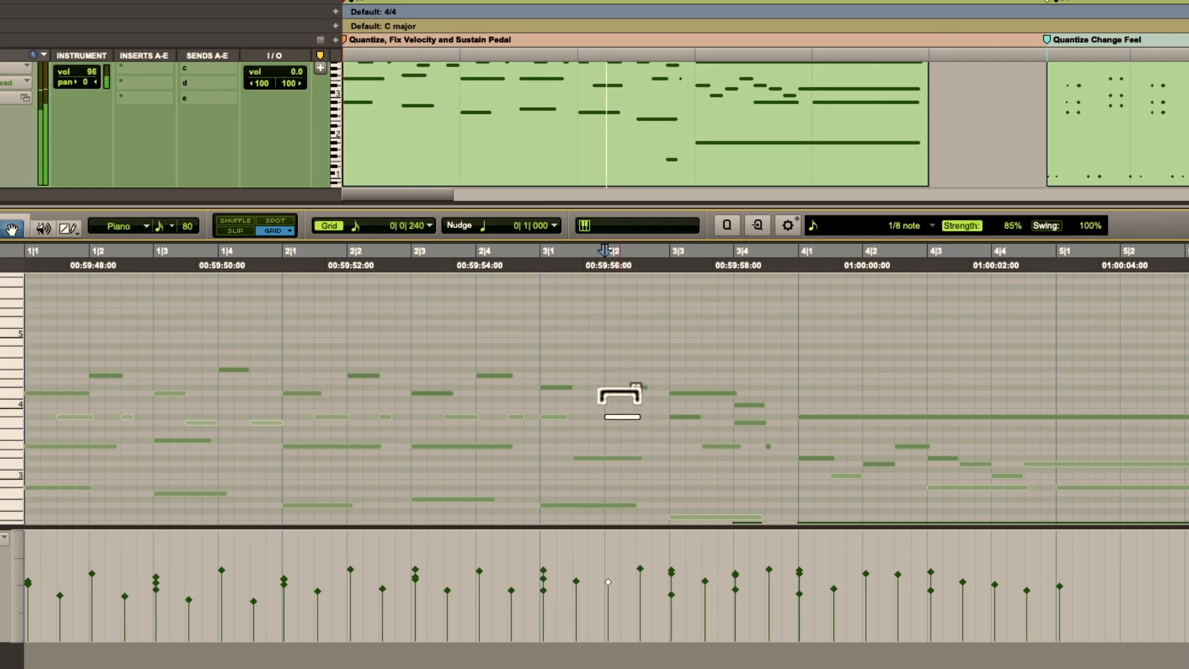
{"action": "left_click", "coordinate": [475, 382]}
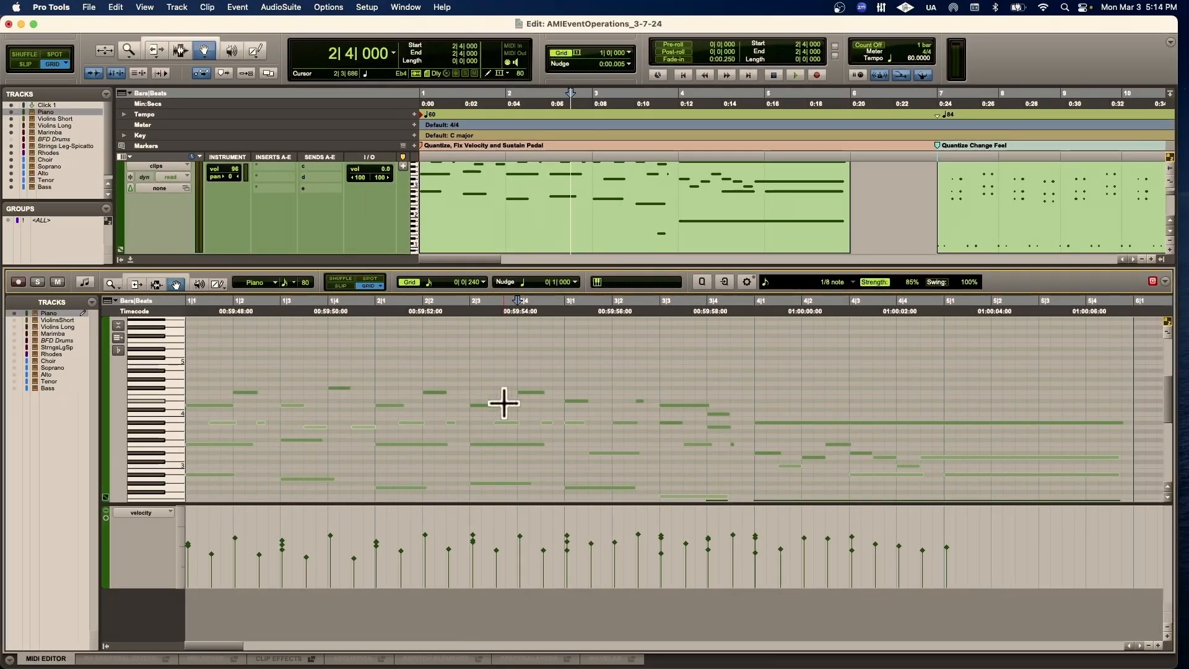
Mute the left-hand notes in bars 1 to 4, including the long low note, and play the remaining notes from bar 1
{"action": "left_click_drag", "start_coordinate": [199, 391], "coordinate": [734, 476]}
{"action": "scroll", "coordinate": [685, 473], "scroll_direction": "down", "scroll_amount": 2}
{"action": "key", "text": "super+z"}
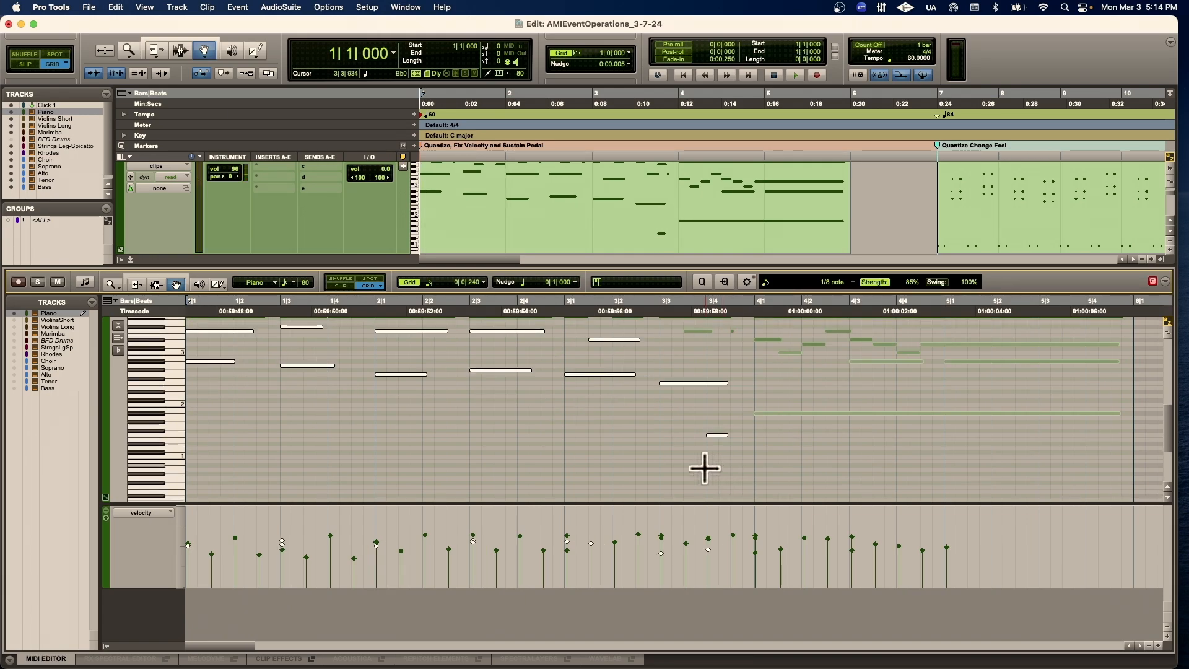
{"action": "left_click_drag", "start_coordinate": [739, 407], "coordinate": [808, 437]}
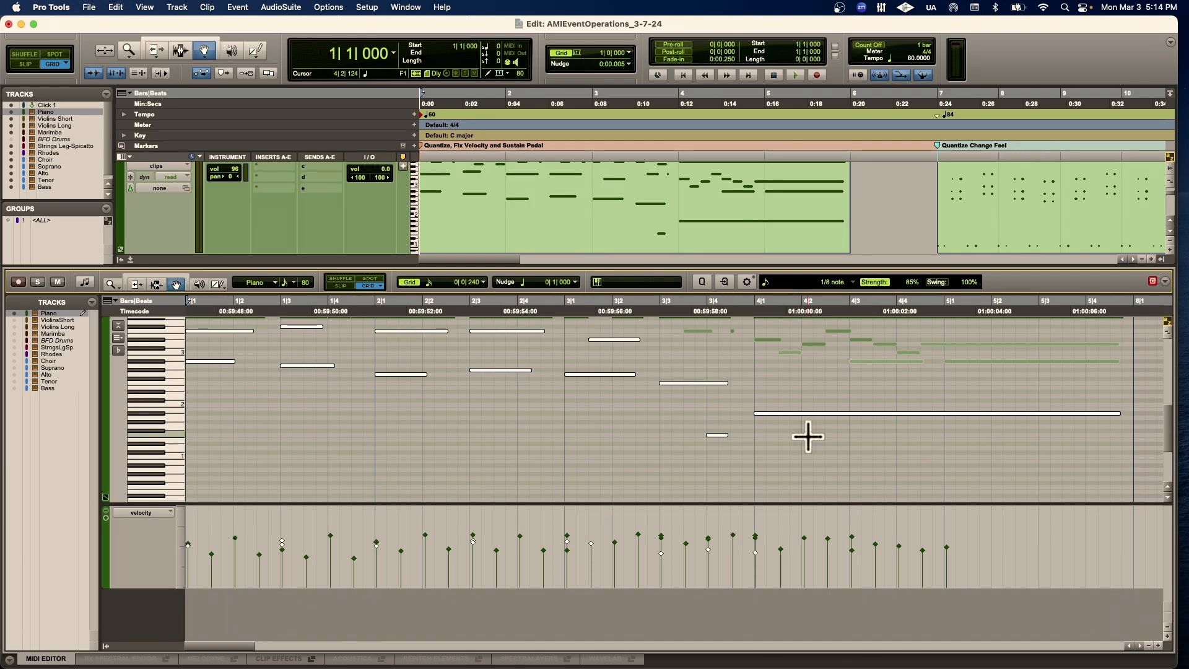
{"action": "left_click", "coordinate": [643, 440]}
{"action": "scroll", "coordinate": [638, 446], "scroll_direction": "up", "scroll_amount": 3}
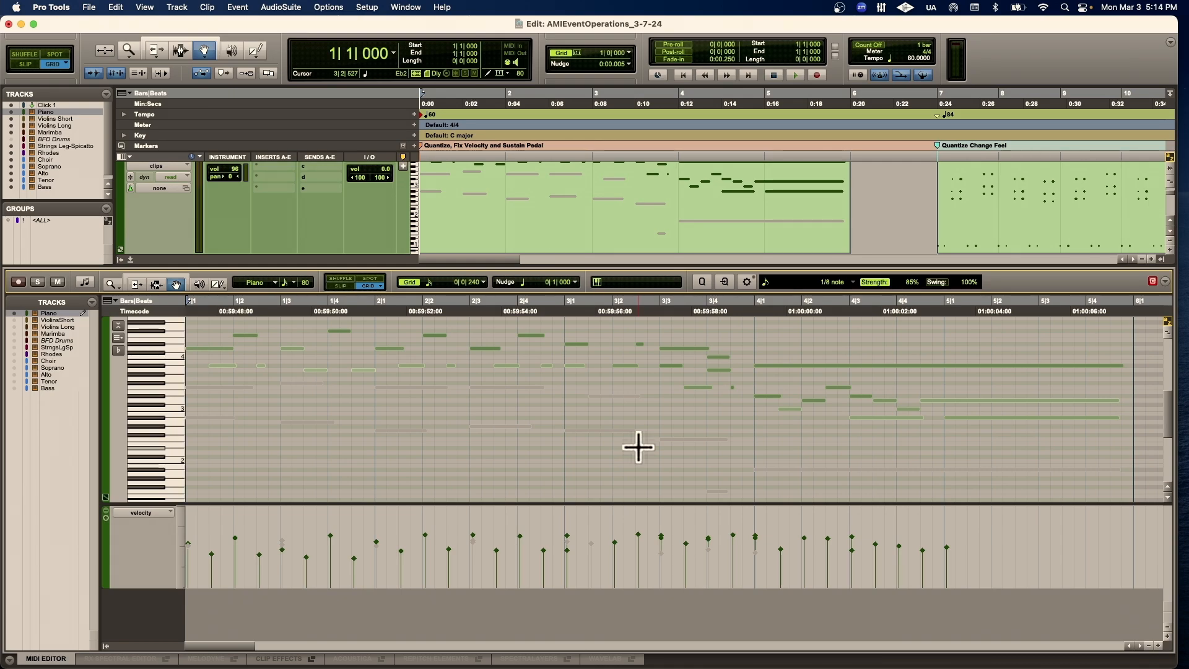
{"action": "key", "text": "space"}
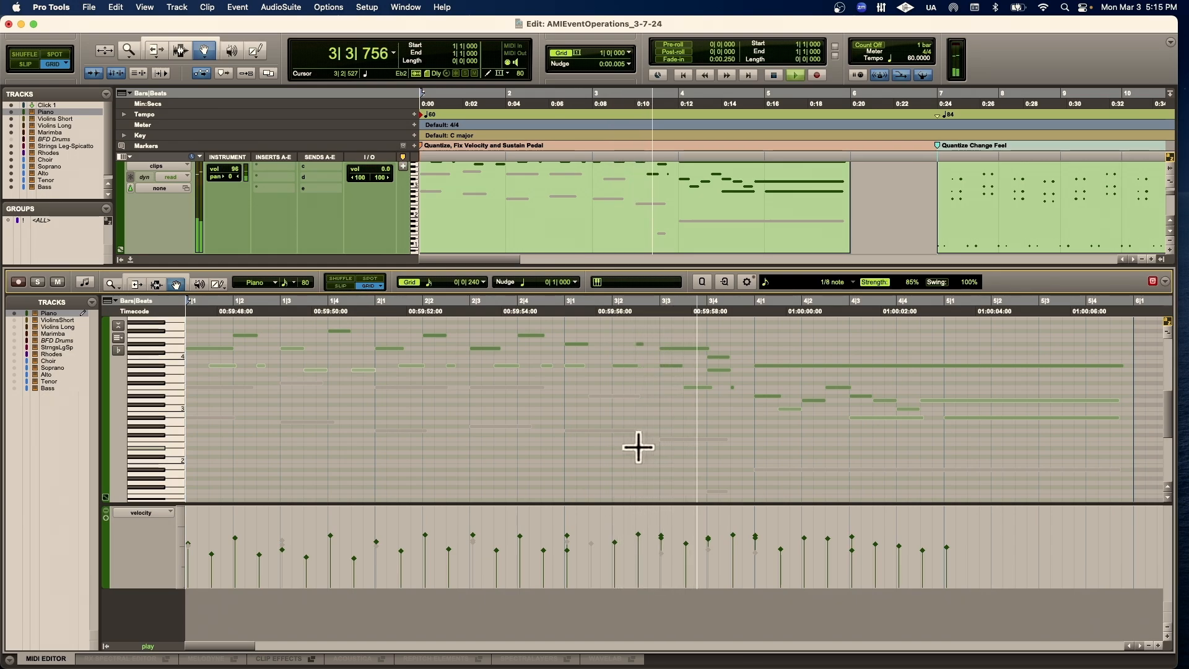
{"action": "key", "text": "space"}
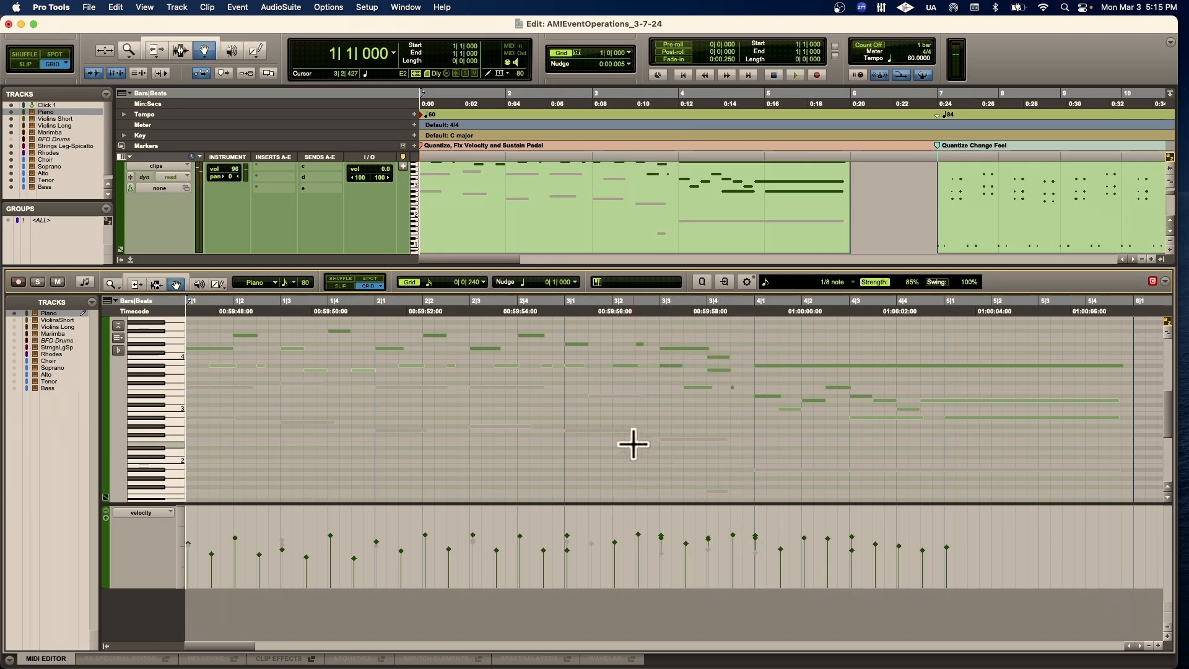
Select the off-beat inner-voice notes from bar 1 through 3|3, reduce their velocities a little further, and audition them
{"action": "left_click_drag", "start_coordinate": [225, 350], "coordinate": [439, 350]}
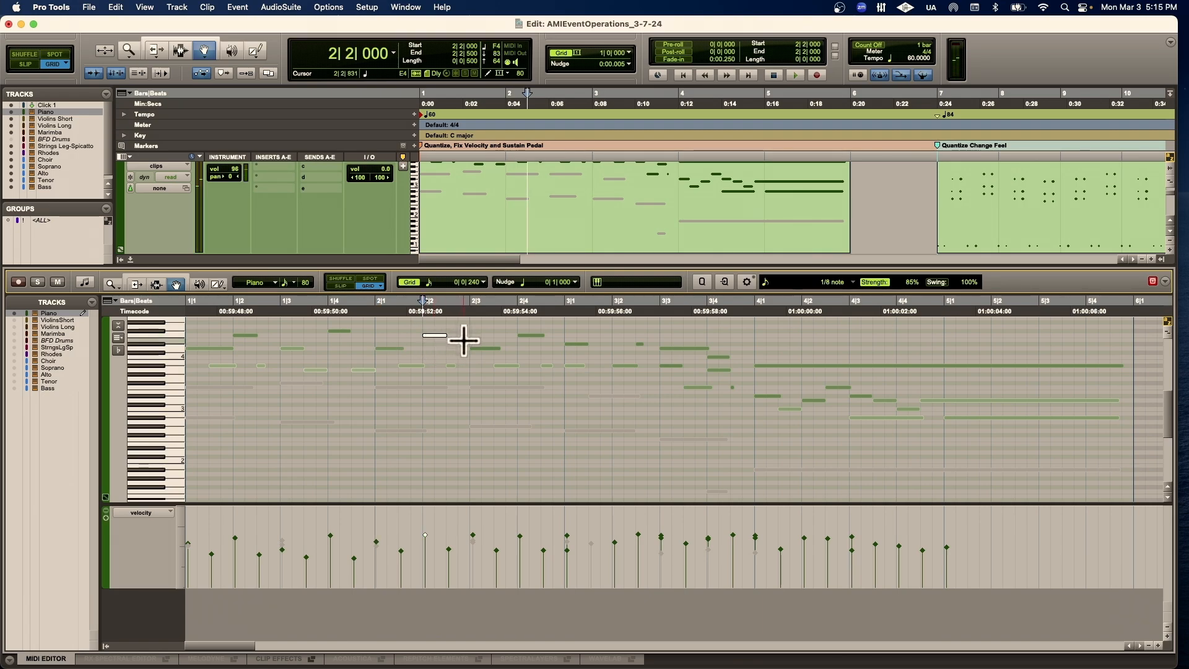
{"action": "left_click_drag", "start_coordinate": [211, 359], "coordinate": [673, 371]}
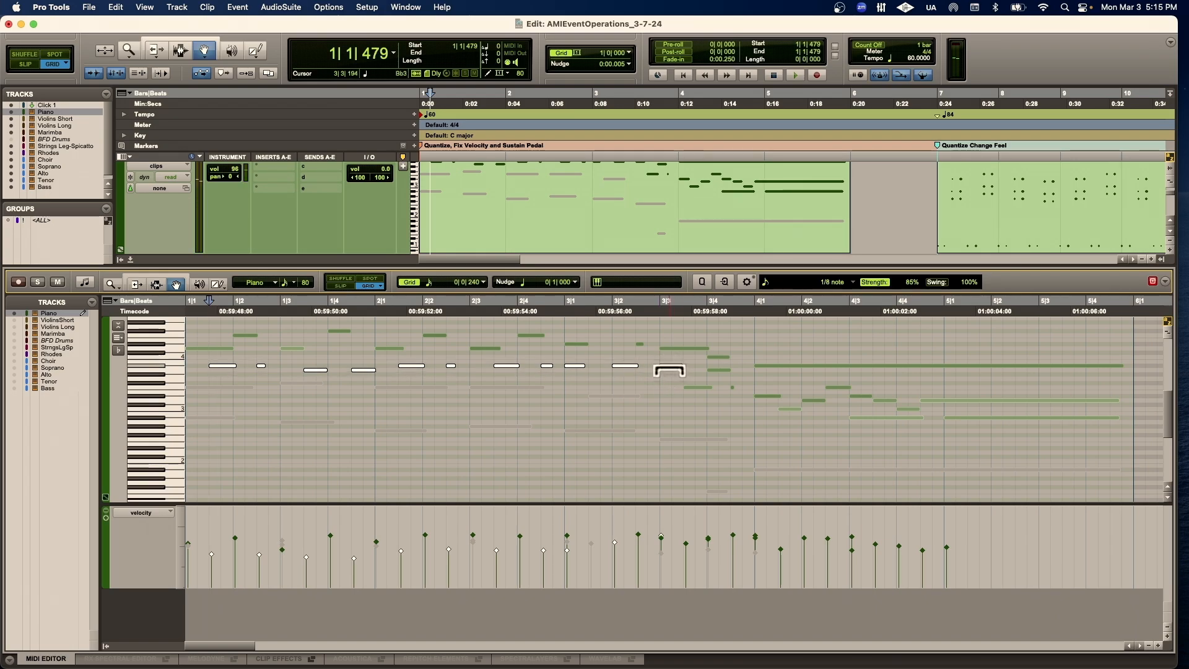
{"action": "key", "text": "space"}
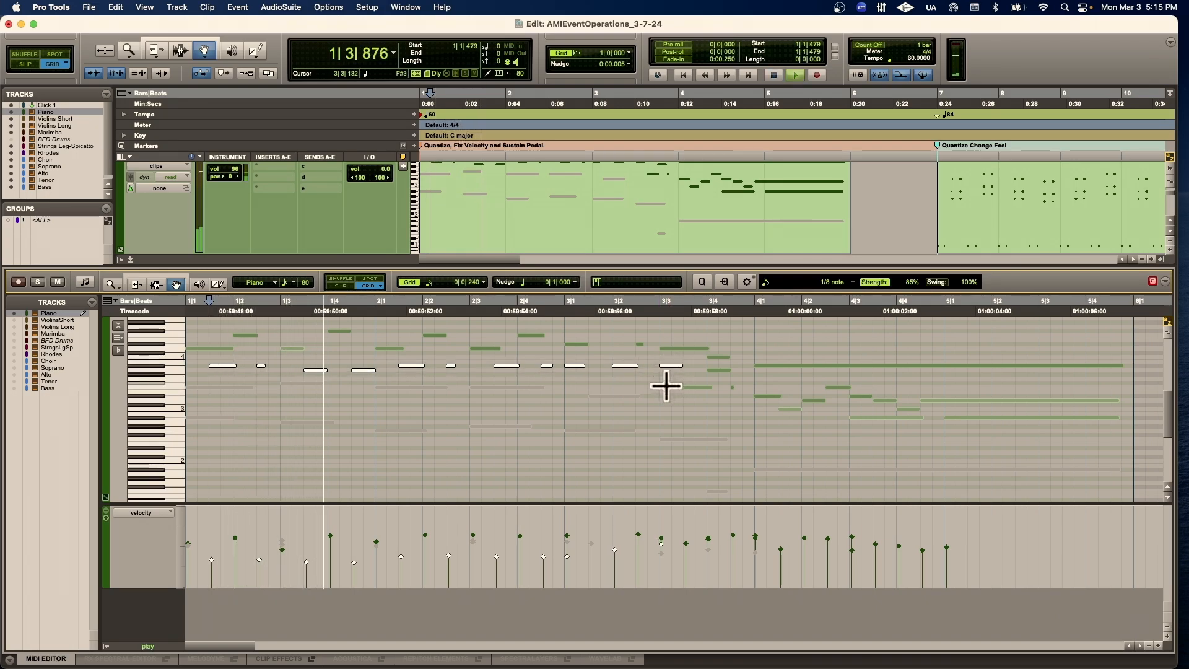
{"action": "key", "text": "space"}
Raise the velocity of the upper note at 1|3 slightly and play the passage from bar 1
{"action": "left_click", "coordinate": [293, 351]}
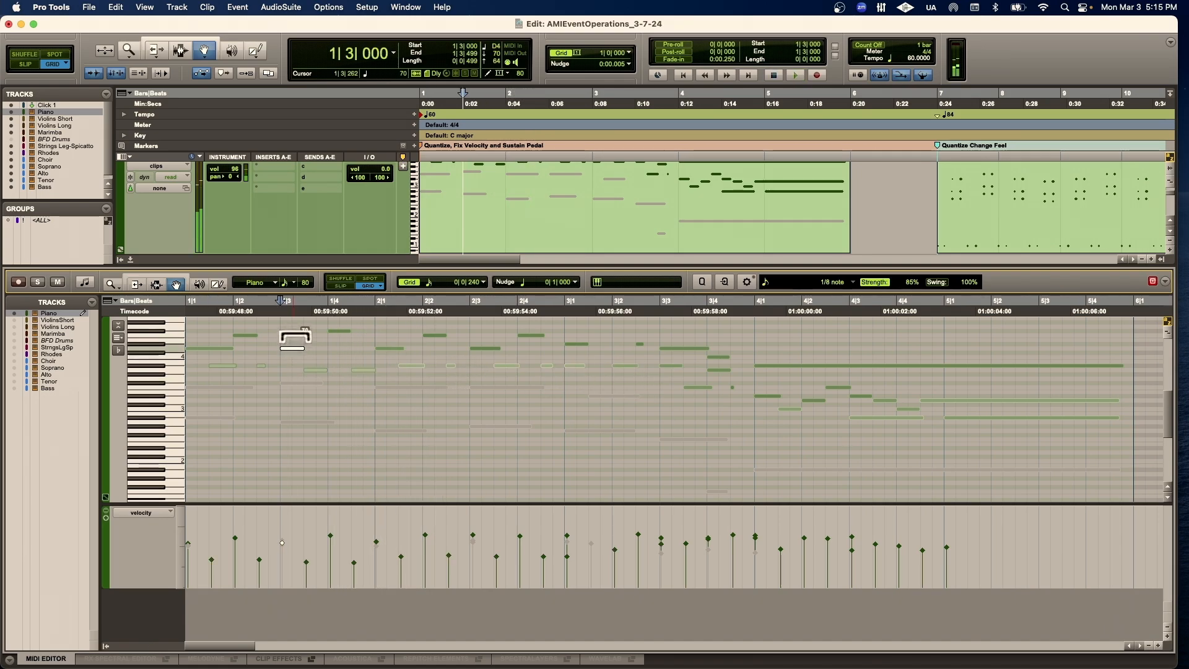
{"action": "scroll", "coordinate": [293, 334], "scroll_direction": "up", "scroll_amount": 4}
{"action": "key", "text": "Return"}
{"action": "key", "text": "space"}
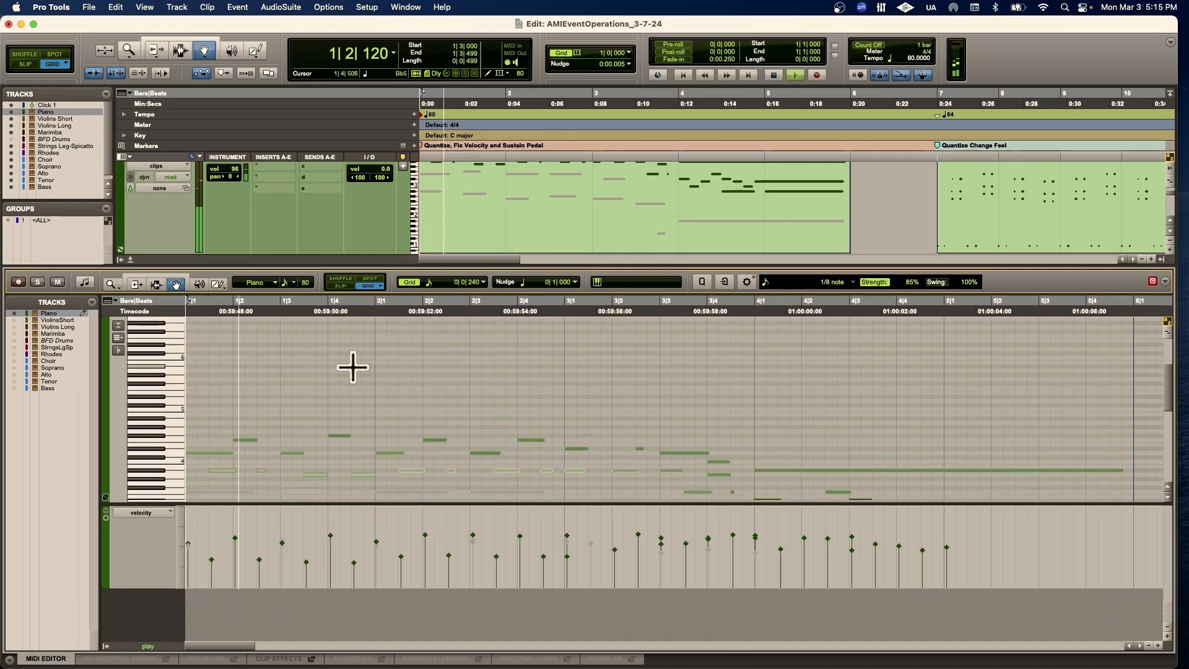
{"action": "scroll", "coordinate": [353, 367], "scroll_direction": "down", "scroll_amount": 2}
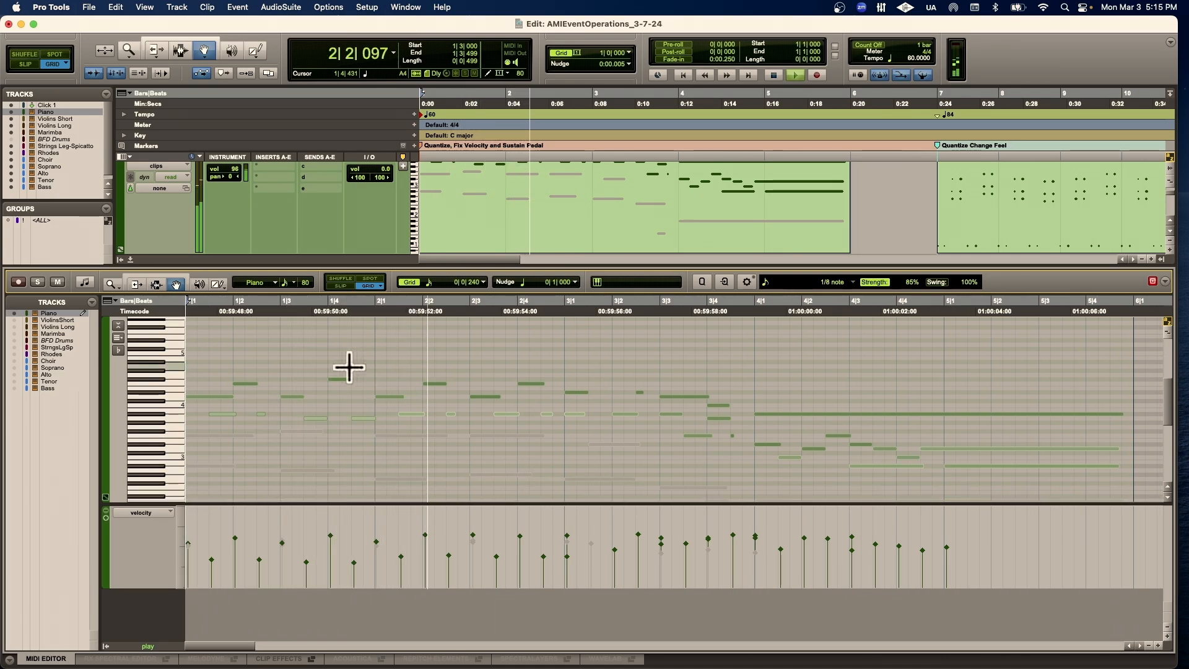
{"action": "scroll", "coordinate": [384, 373], "scroll_direction": "right", "scroll_amount": 2}
{"action": "scroll", "coordinate": [385, 374], "scroll_direction": "right", "scroll_amount": 2}
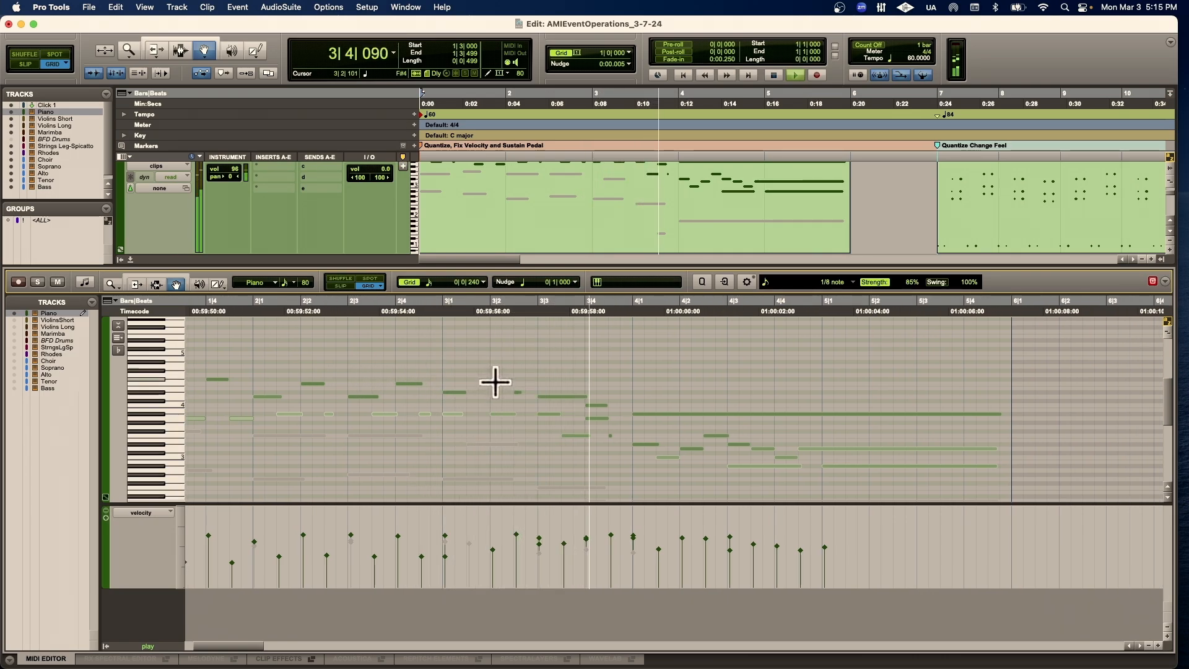
{"action": "key", "text": "space"}
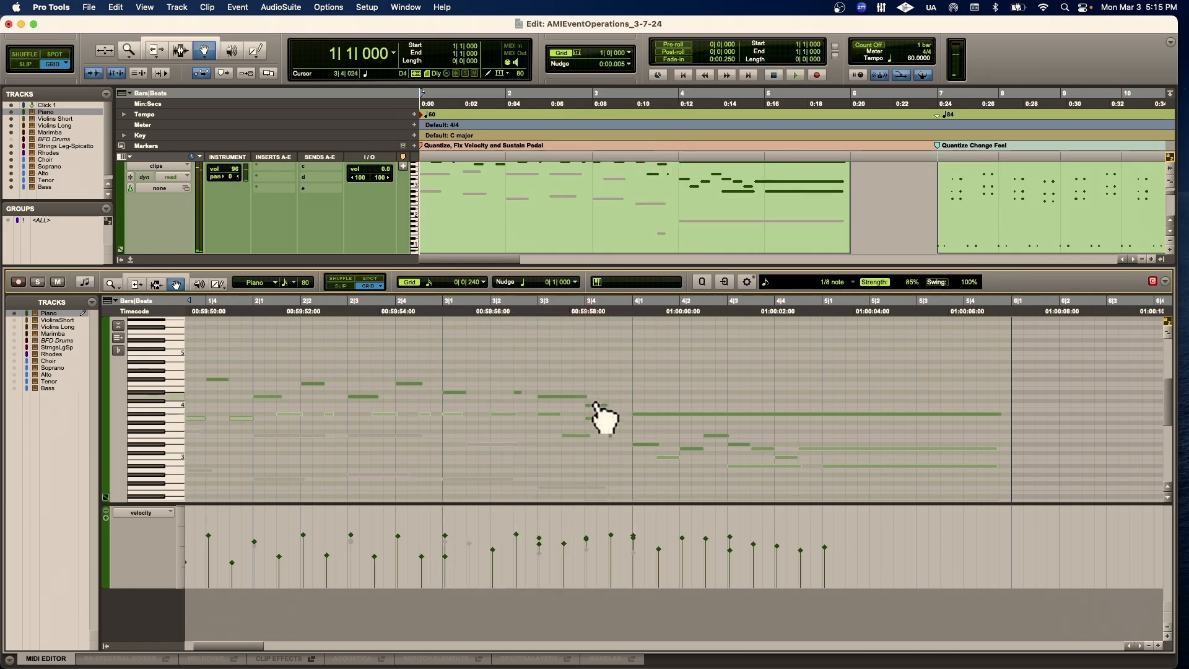
Zoom in around bar 3 and play the notes from 3|2|720
{"action": "left_click", "coordinate": [529, 318]}
{"action": "key", "text": "super+bracketright"}
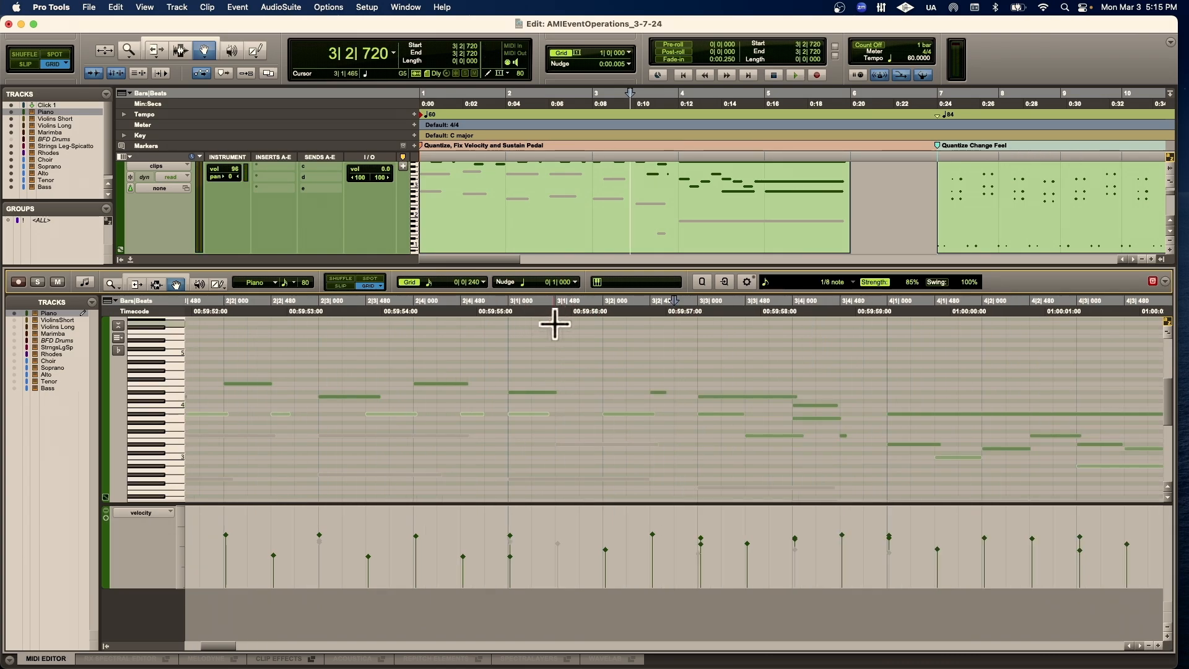
{"action": "key", "text": "space"}
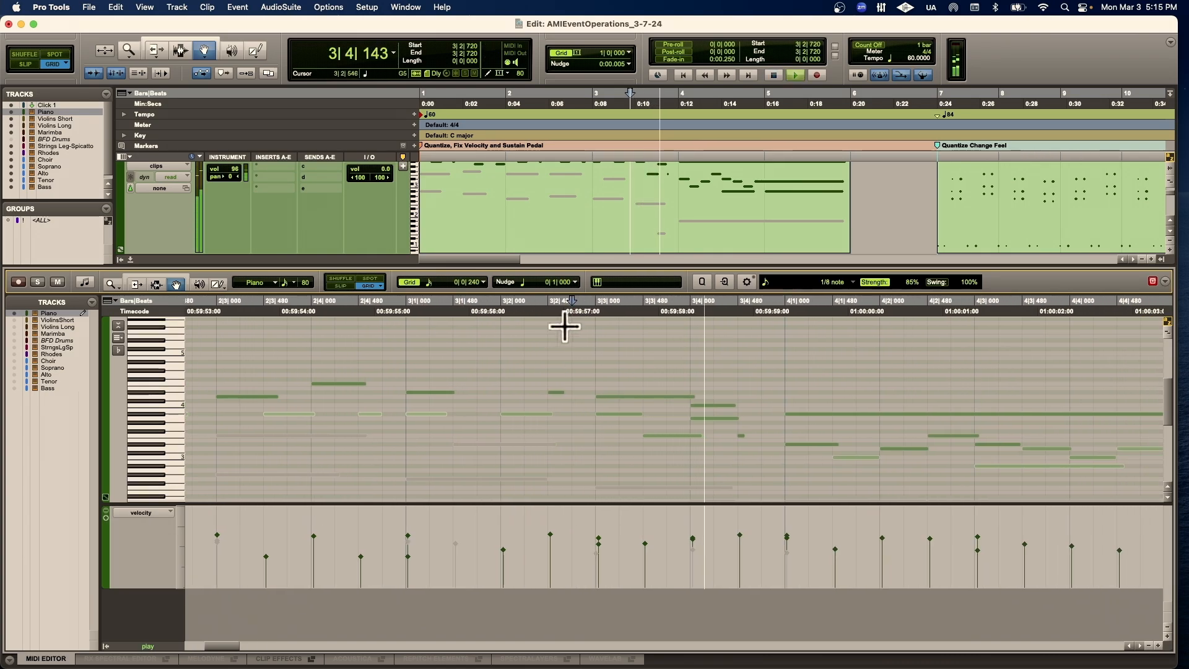
{"action": "key", "text": "space"}
Lower the velocities of the inner-voice notes on beats 3 and 4 of bar 3, including the off-beat one after 3|3
{"action": "left_click", "coordinate": [707, 418]}
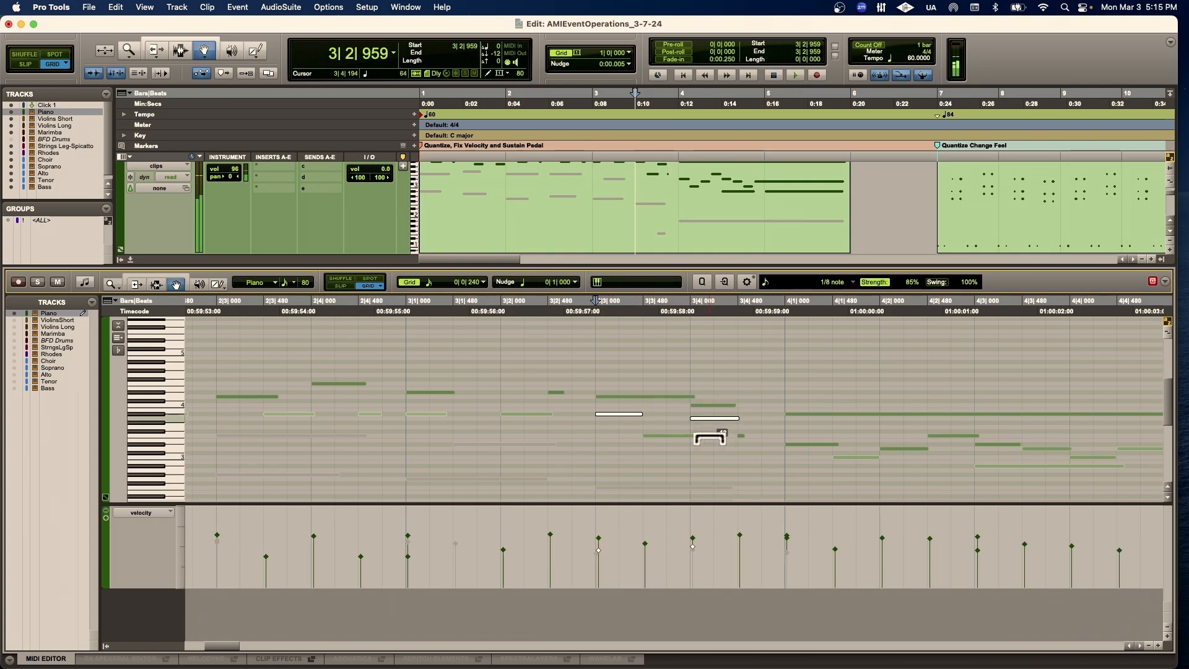
{"action": "left_click", "coordinate": [670, 436]}
{"action": "left_click", "coordinate": [741, 436]}
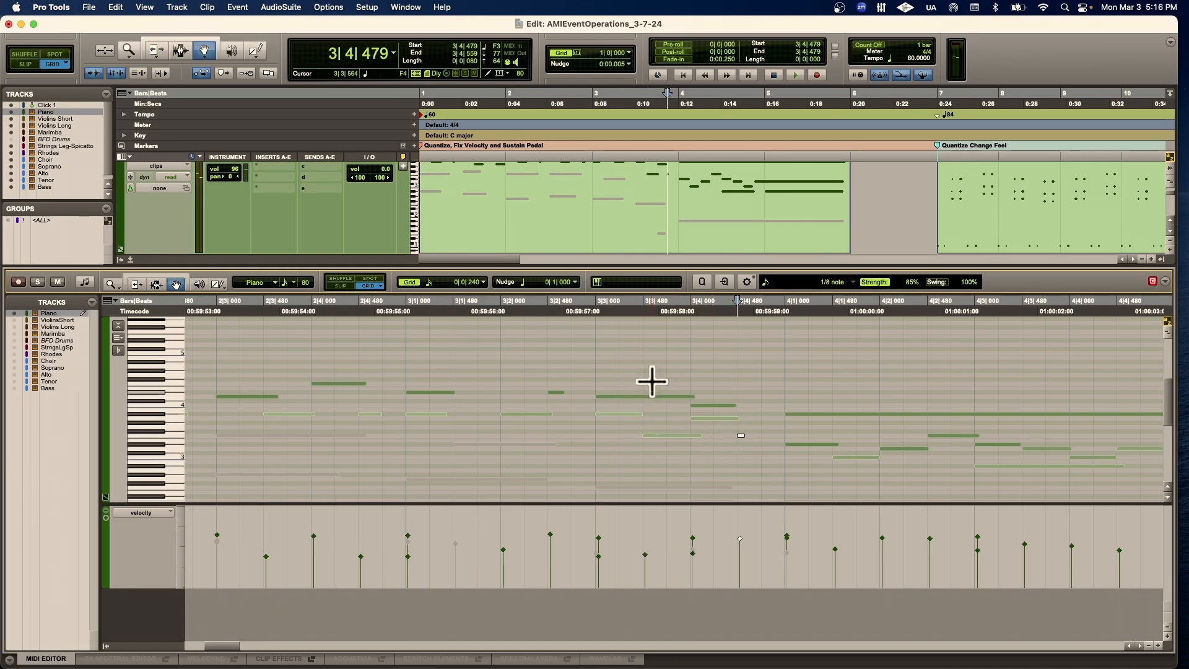
Lower the velocity of the C4 note at 3|4 and replay the passage from bar 1 in the wider view
{"action": "left_click", "coordinate": [700, 406]}
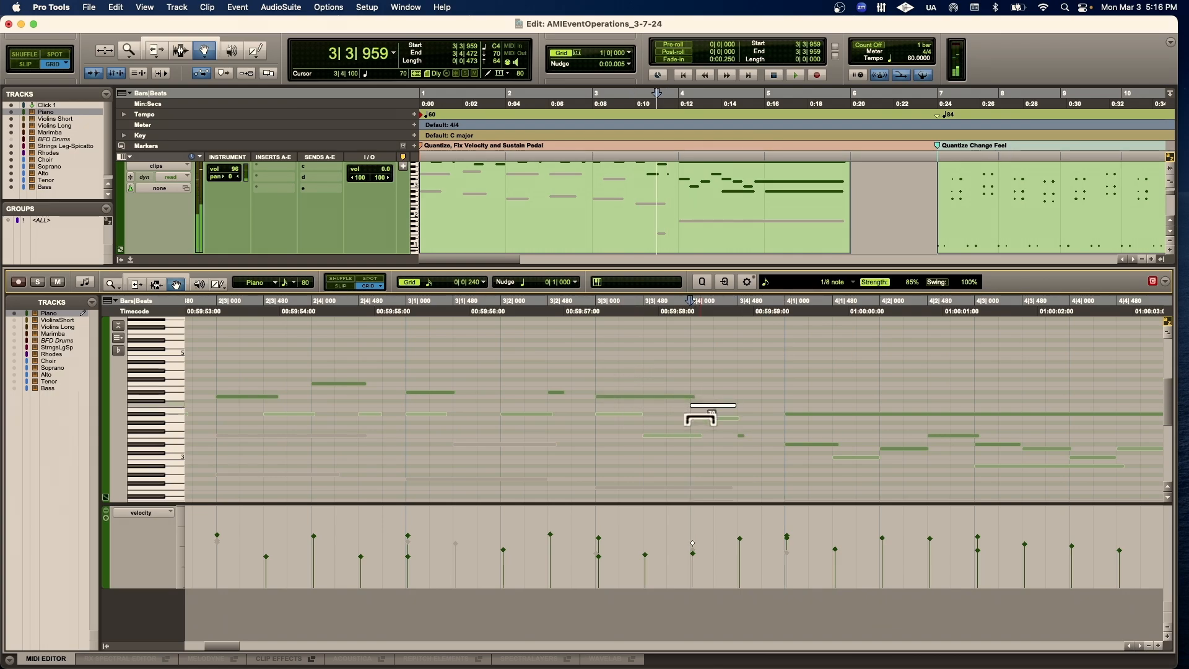
{"action": "left_click", "coordinate": [649, 398]}
{"action": "left_click", "coordinate": [560, 394]}
{"action": "key", "text": "Return"}
{"action": "key", "text": "space"}
{"action": "key", "text": "r"}
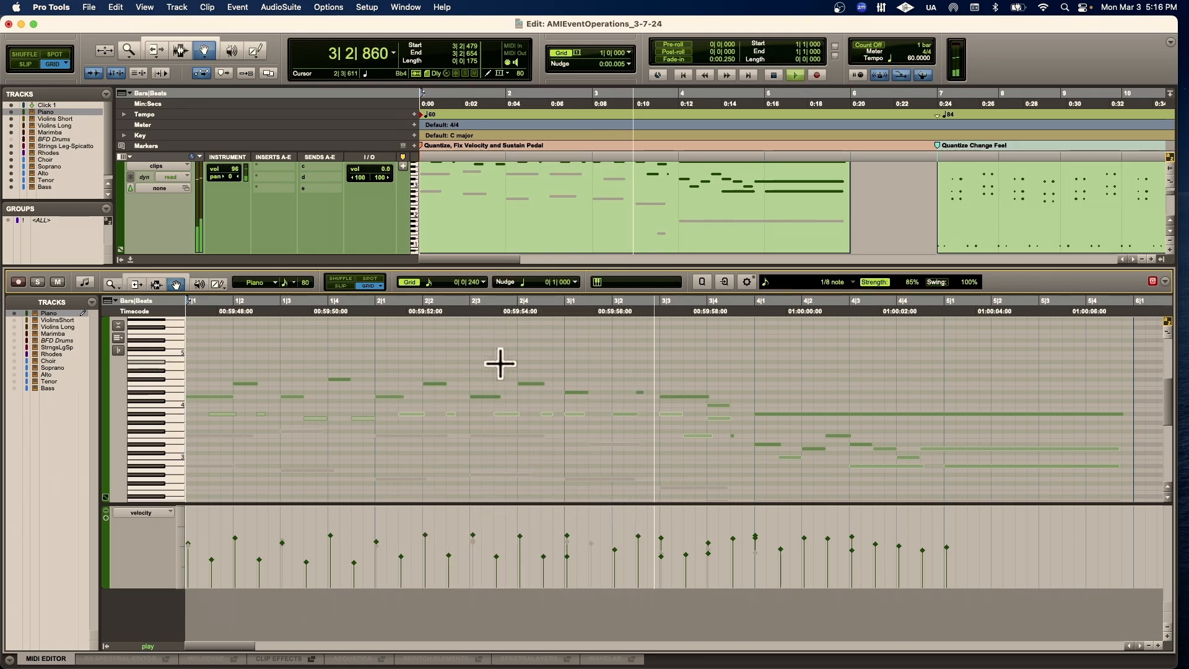
{"action": "key", "text": "space"}
Lower the velocities of the short F3 at the end of bar 3, the louder moving notes opening bar 4, and the held Bb3
{"action": "left_click", "coordinate": [732, 436]}
{"action": "left_click_drag", "start_coordinate": [732, 466], "coordinate": [733, 468]}
{"action": "left_click_drag", "start_coordinate": [761, 427], "coordinate": [863, 446]}
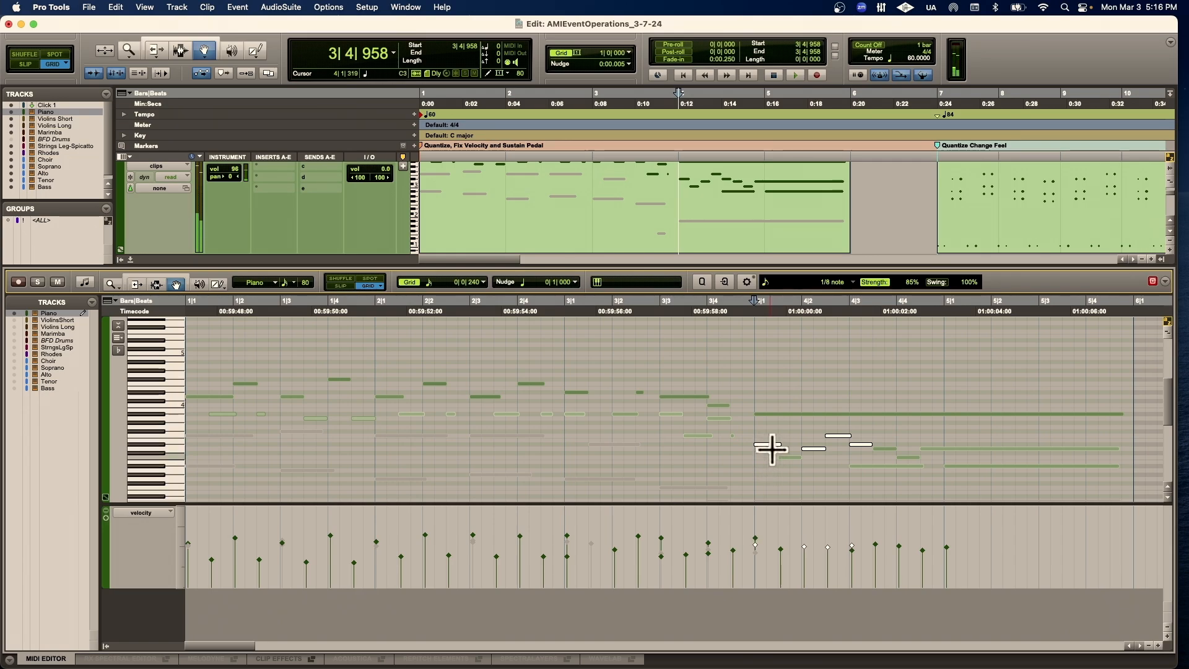
{"action": "left_click", "coordinate": [779, 414]}
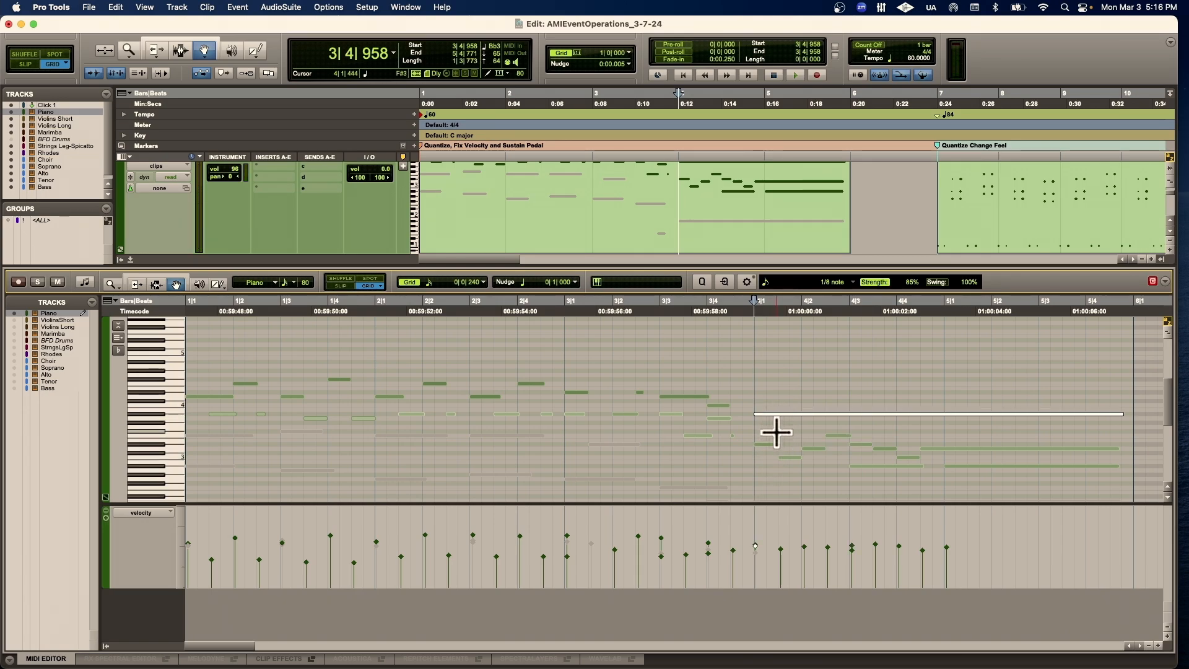
{"action": "key", "text": "Return"}
{"action": "key", "text": "space"}
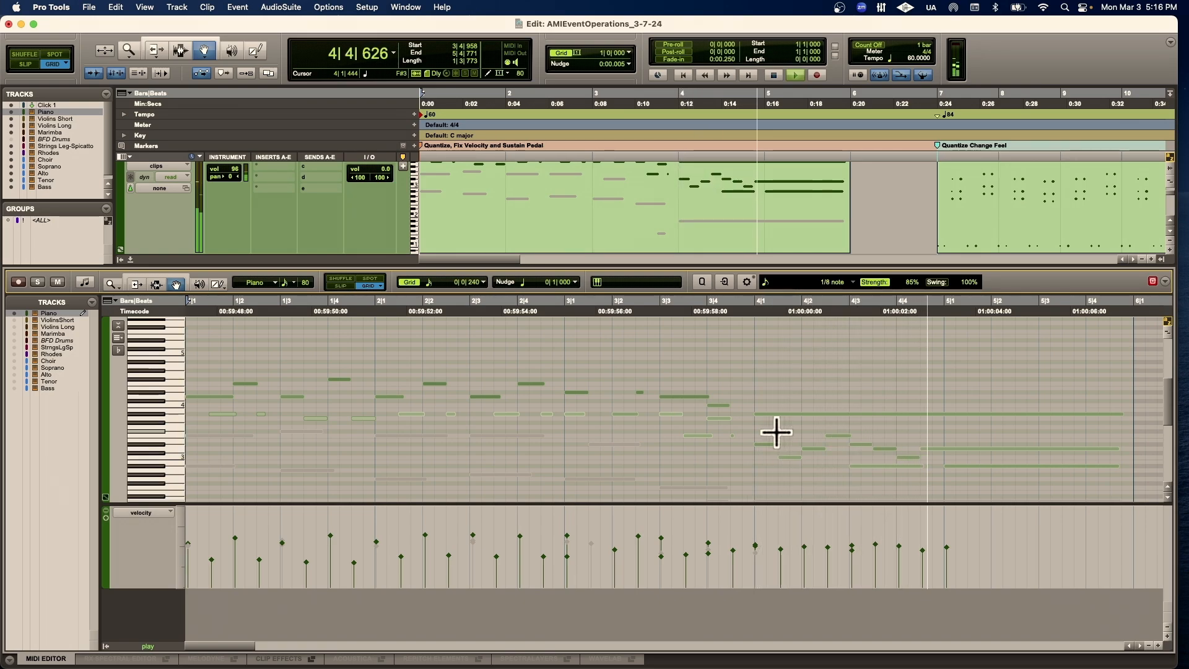
{"action": "key", "text": "space"}
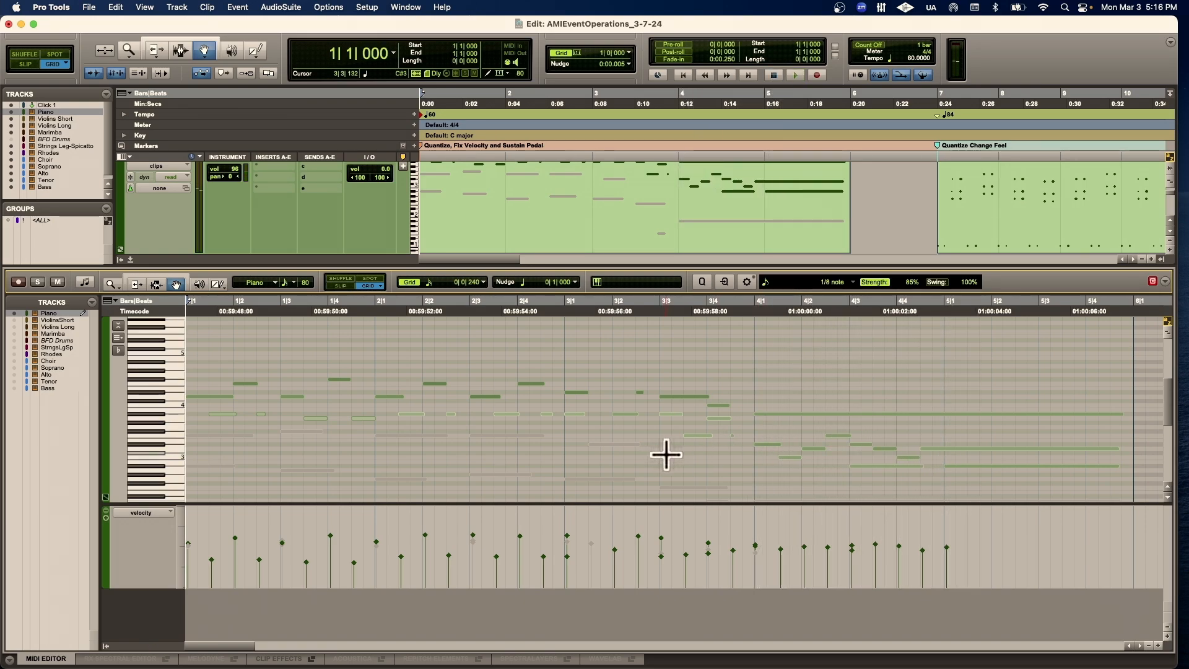
Unmute the left-hand notes in bars 1 to 4, including the long low note, and play the full passage from bar 1
{"action": "scroll", "coordinate": [666, 446], "scroll_direction": "down", "scroll_amount": 2}
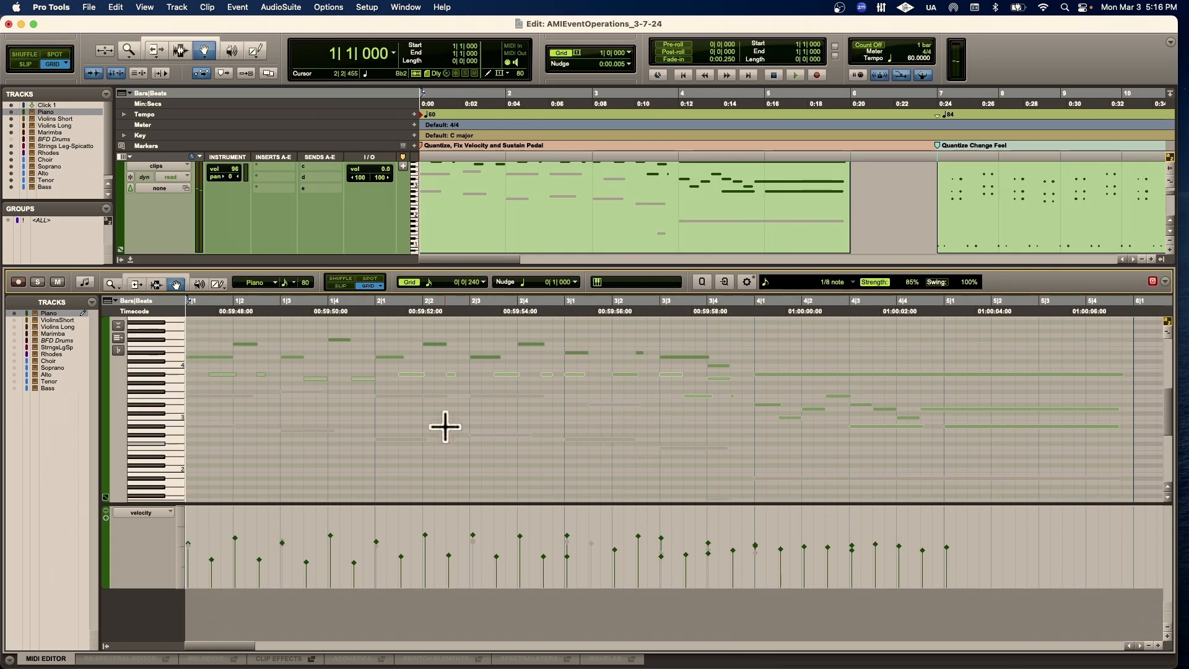
{"action": "left_click_drag", "start_coordinate": [194, 386], "coordinate": [620, 461]}
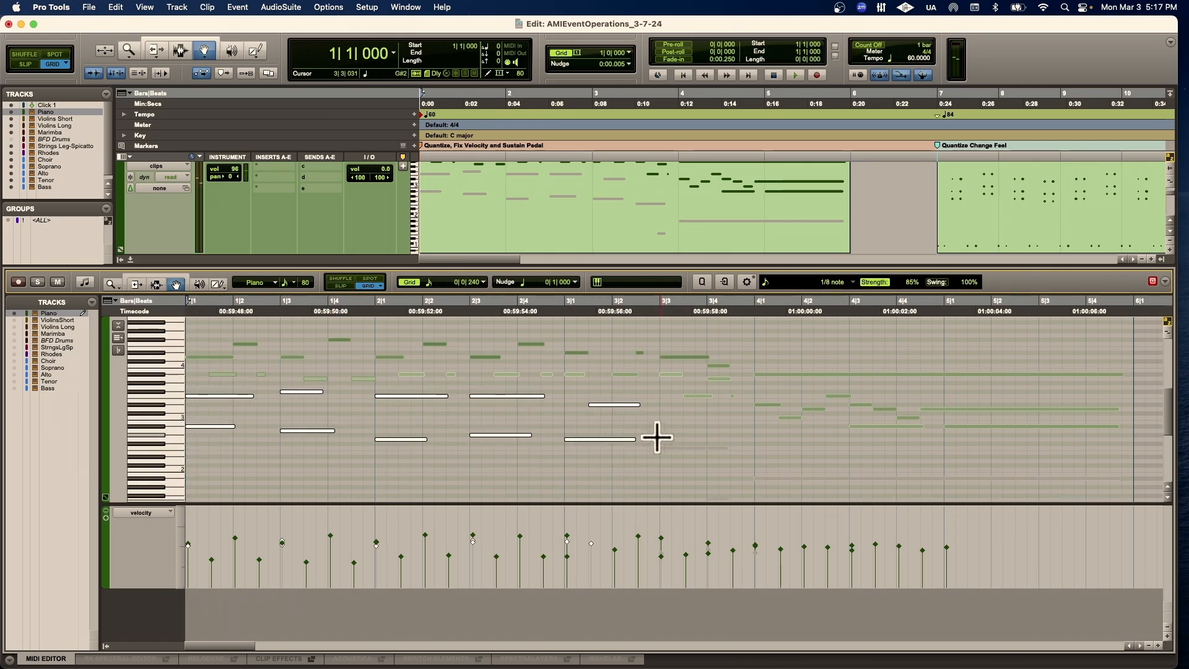
{"action": "scroll", "coordinate": [655, 435], "scroll_direction": "down", "scroll_amount": 2}
{"action": "left_click_drag", "start_coordinate": [663, 394], "coordinate": [772, 470]}
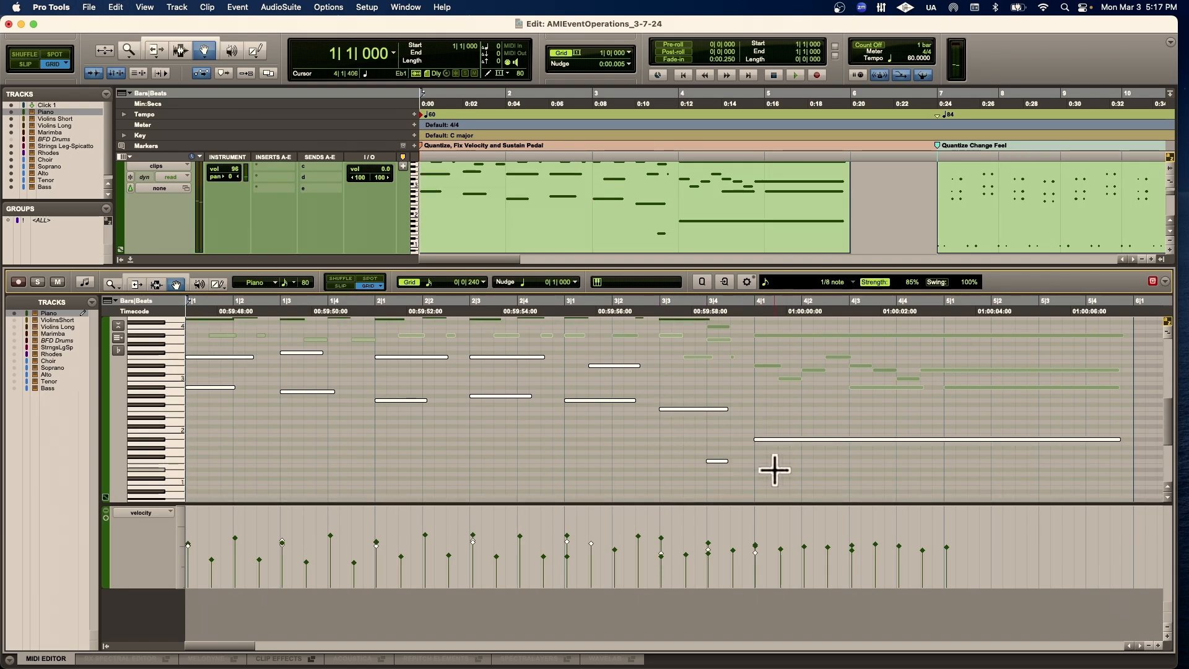
{"action": "left_click", "coordinate": [486, 460]}
{"action": "key", "text": "space"}
{"action": "key", "text": "Return"}
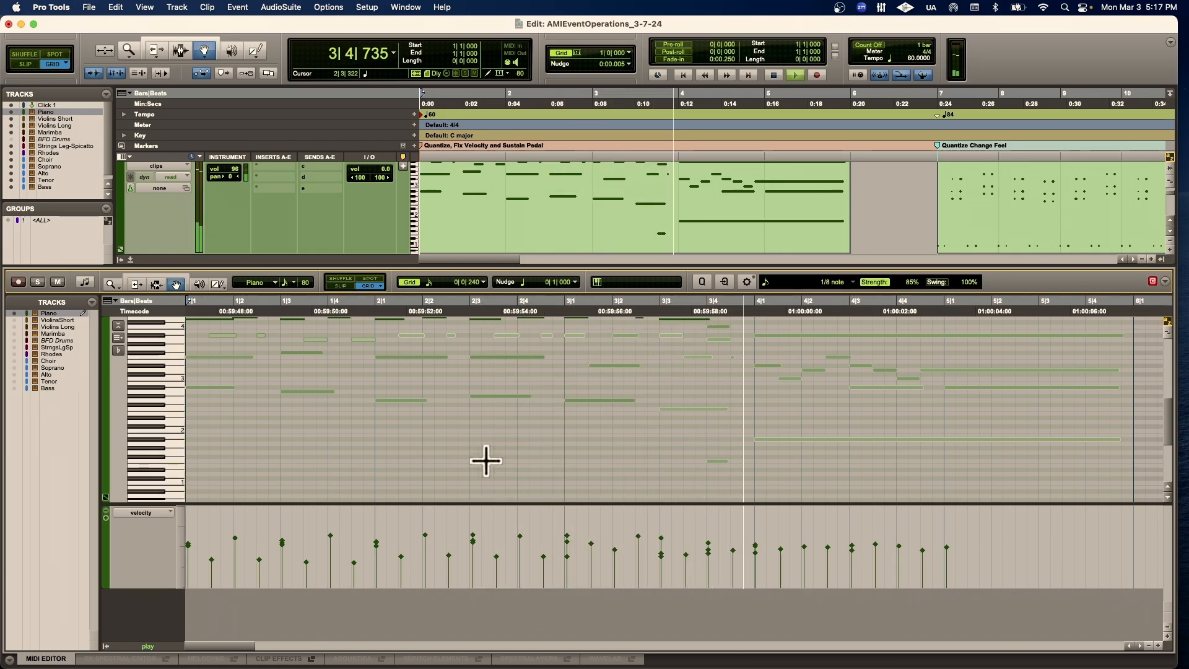
{"action": "key", "text": "space"}
Select the left-hand notes in bars 1 to 3 and play the passage from bar 1
{"action": "left_click_drag", "start_coordinate": [229, 350], "coordinate": [610, 433]}
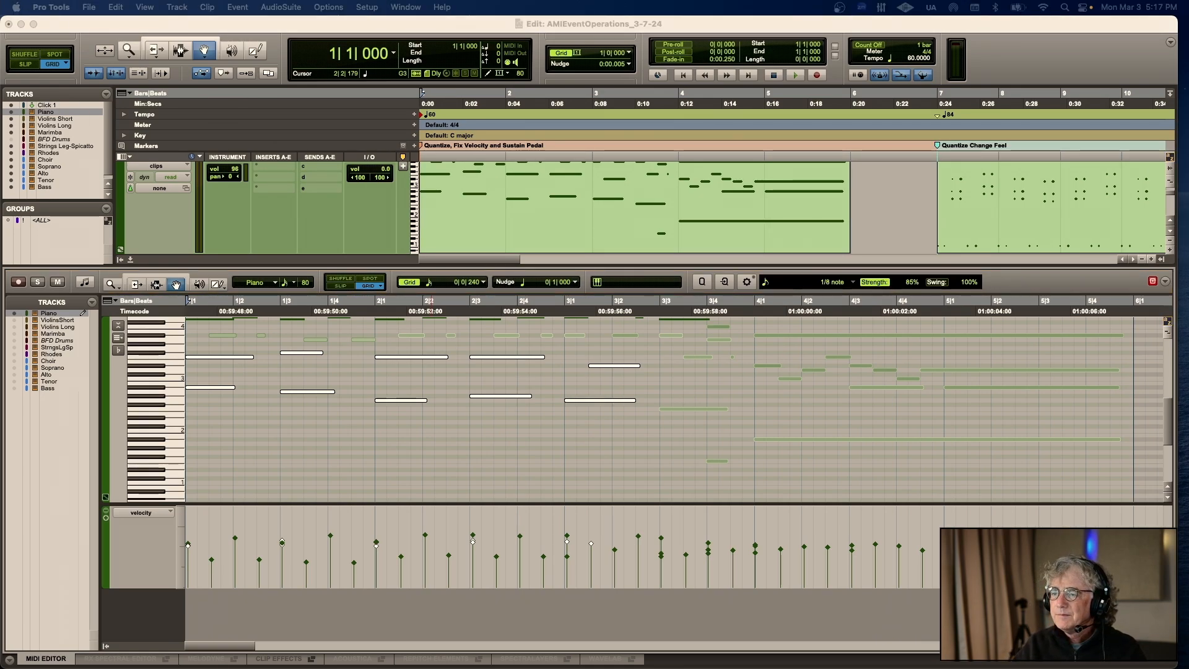
{"action": "left_click", "coordinate": [262, 21]}
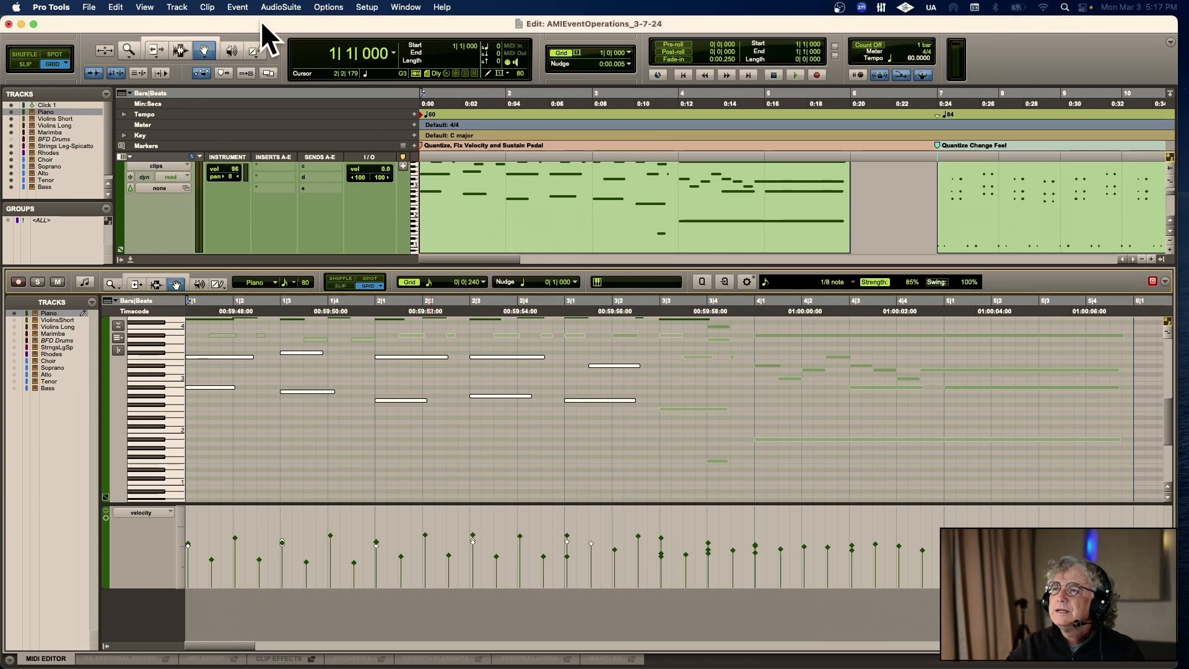
{"action": "key", "text": "space"}
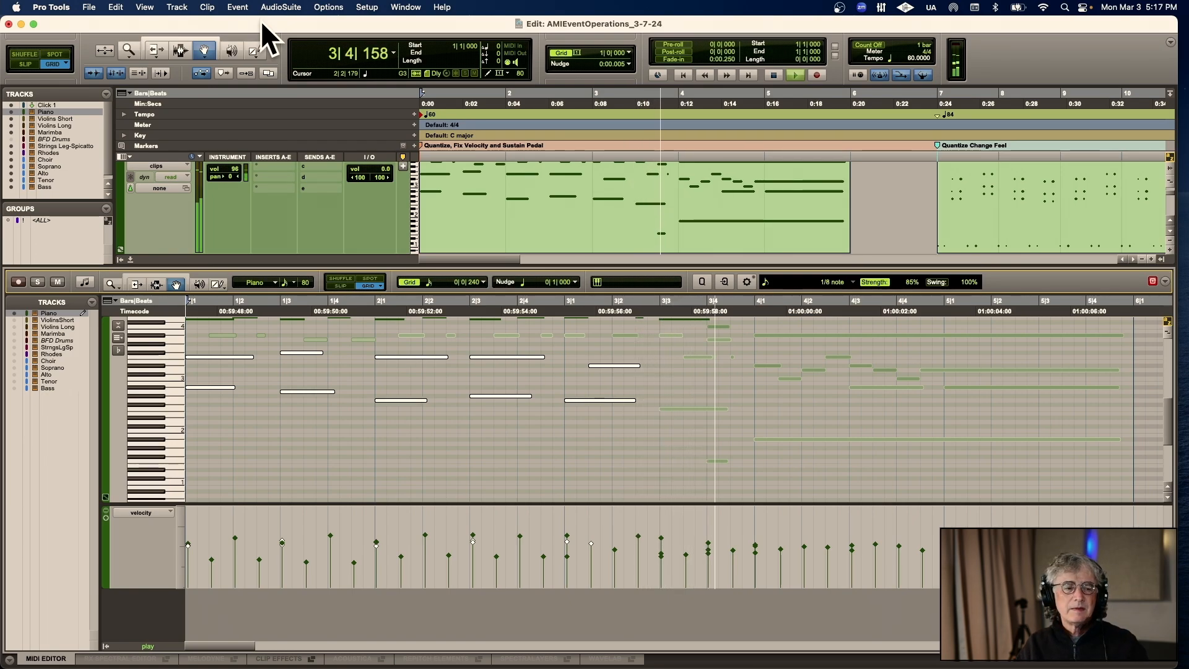
Replay the passage from bar 1 to check how the selected left-hand notes balance with the melody
{"action": "key", "text": "space"}
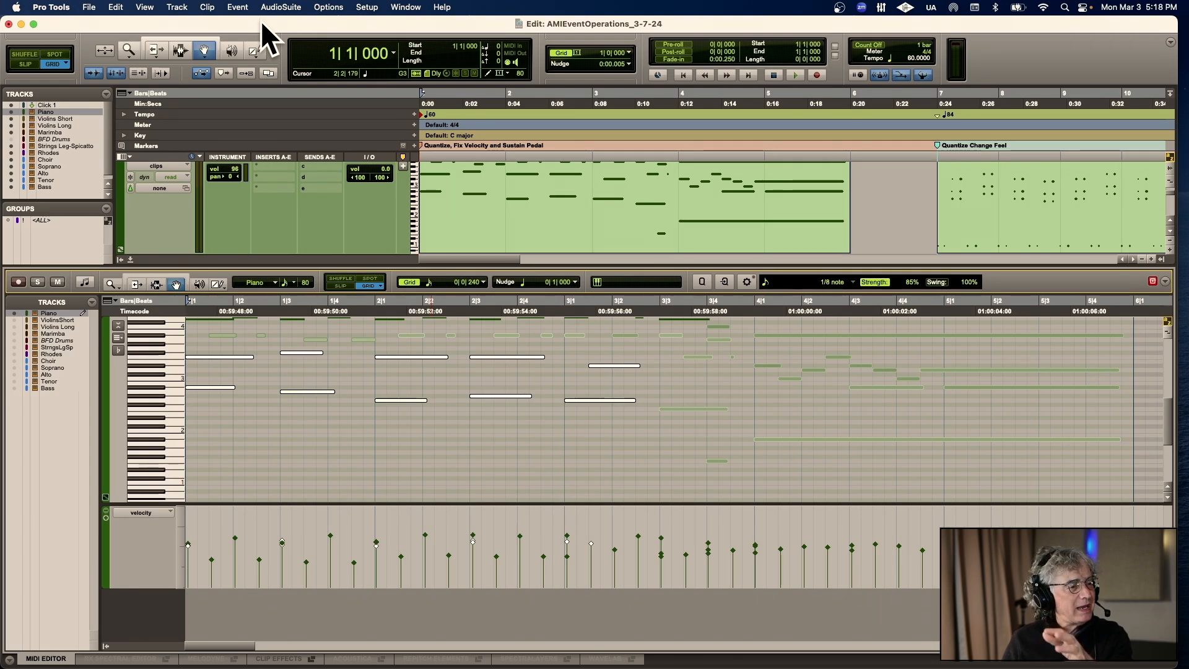
{"action": "key", "text": "space"}
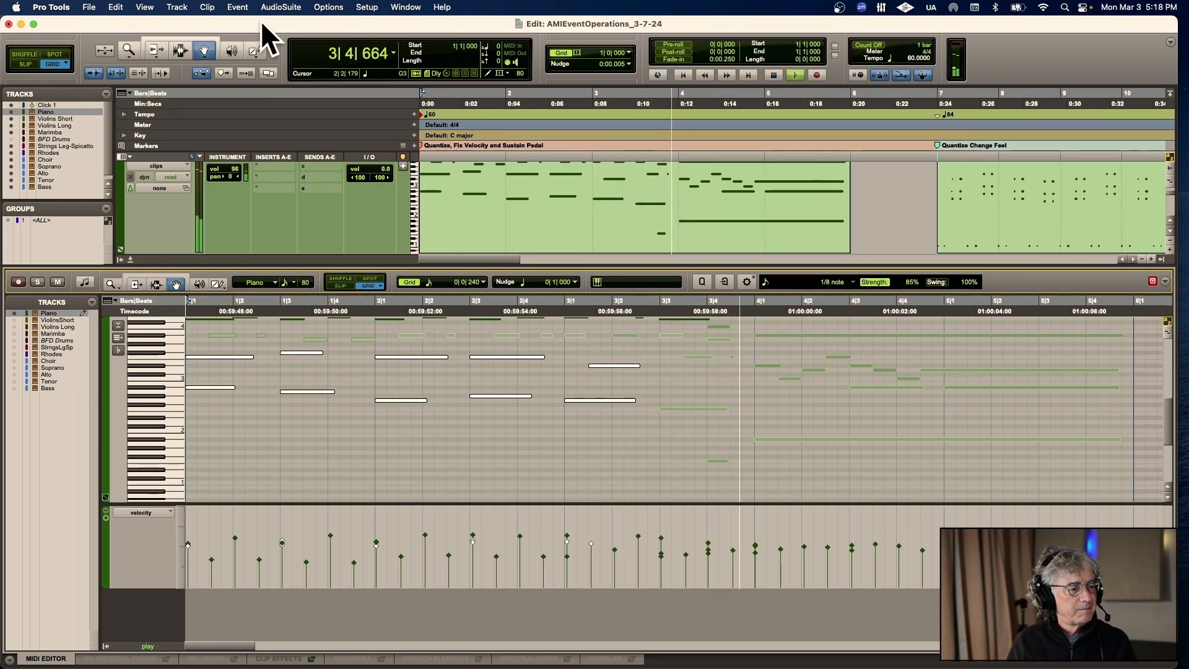
{"action": "key", "text": "space"}
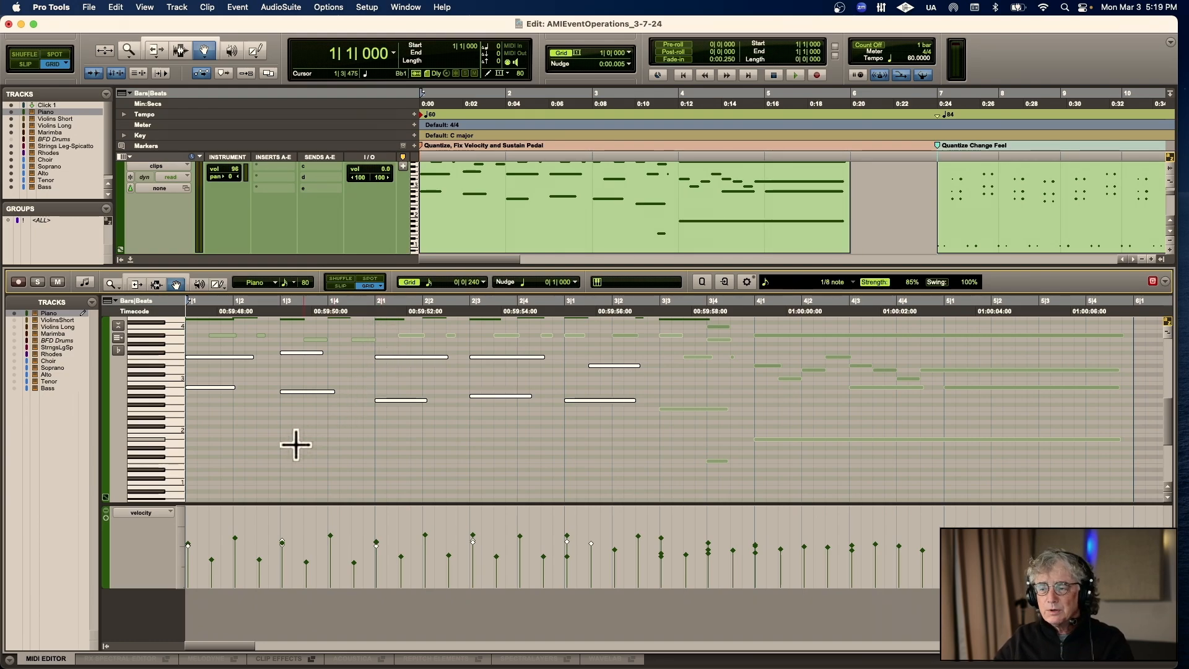
Try adjusting only the velocity of the held F3 that opens bar 1, and undo the change
{"action": "right_click", "coordinate": [223, 358]}
{"action": "left_click", "coordinate": [224, 358]}
{"action": "left_click_drag", "start_coordinate": [221, 357], "coordinate": [222, 357]}
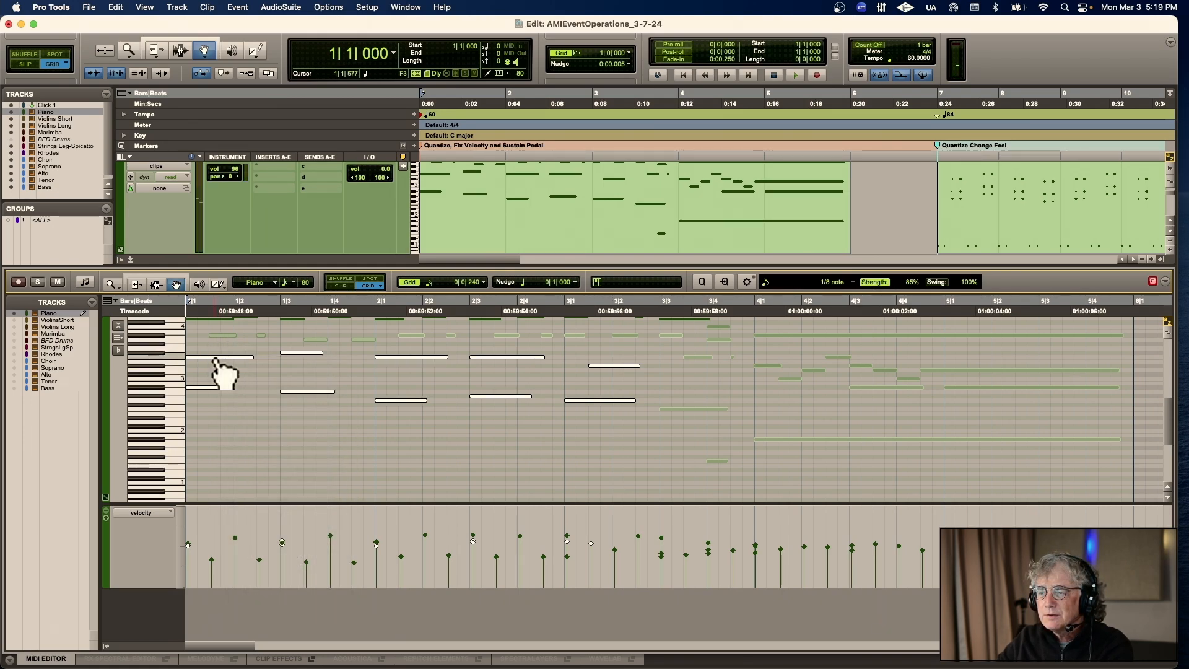
{"action": "left_click", "coordinate": [217, 358], "text": "super"}
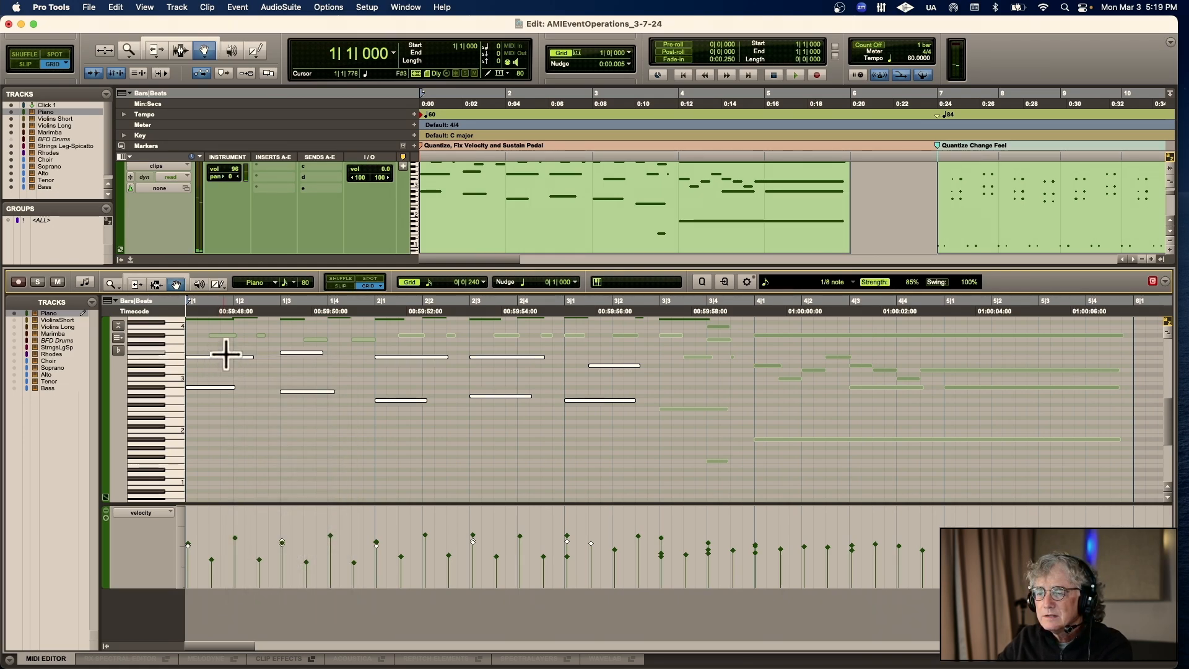
{"action": "left_click", "coordinate": [232, 358]}
{"action": "left_click", "coordinate": [234, 359]}
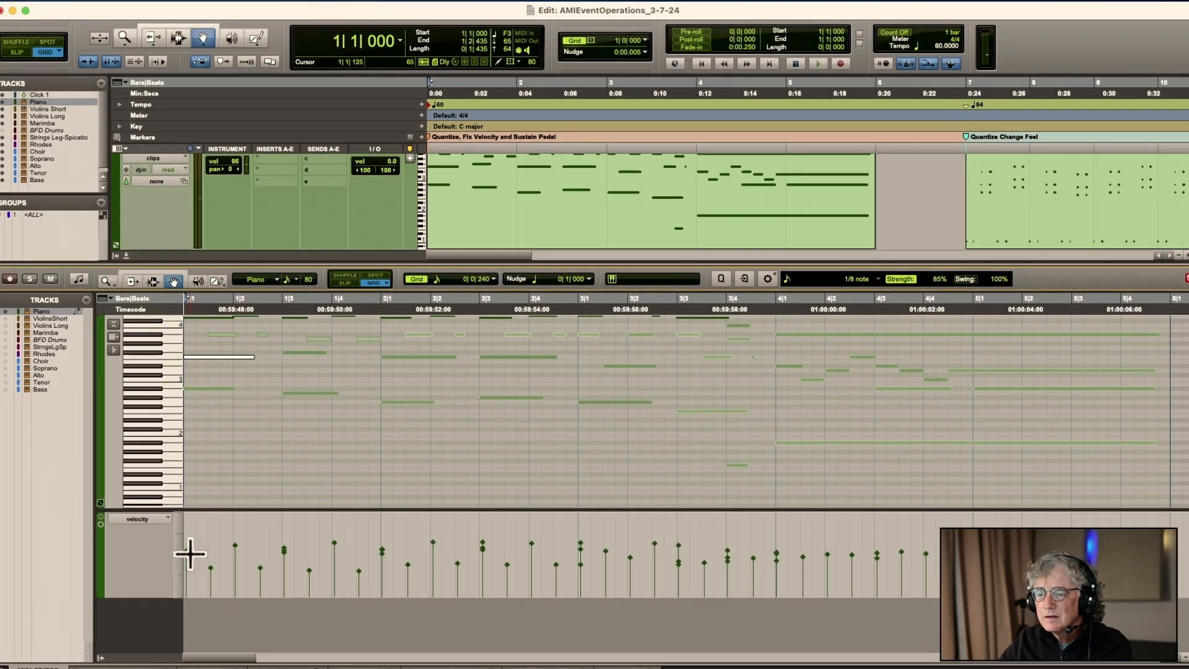
{"action": "left_click", "coordinate": [187, 550]}
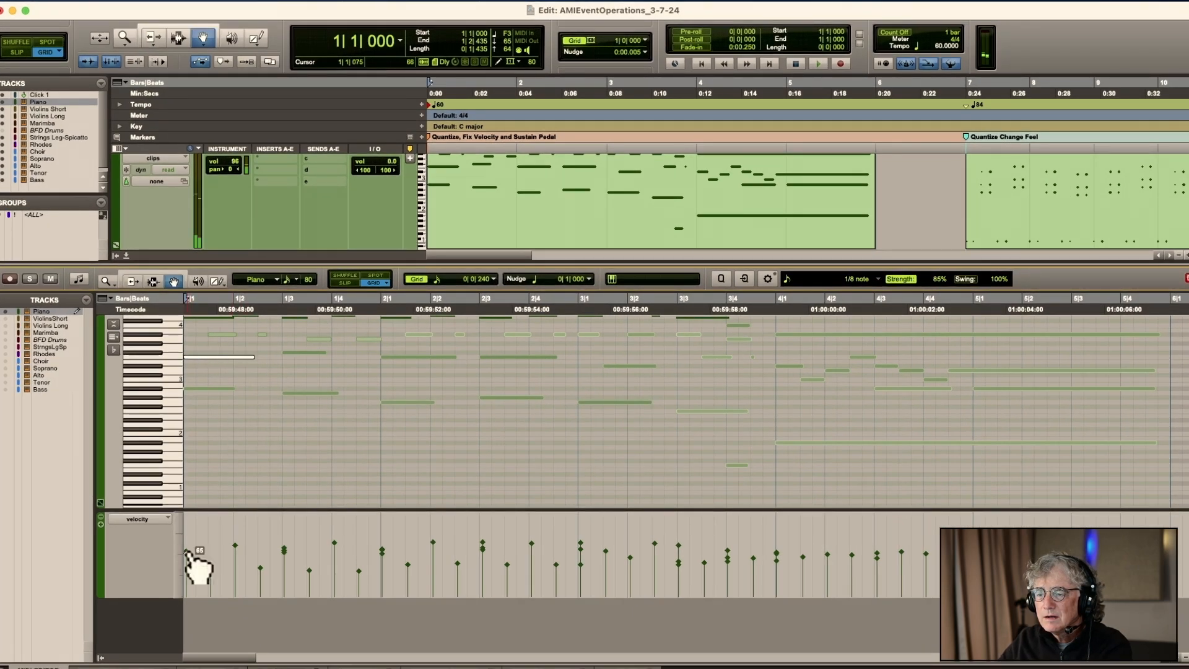
{"action": "left_click_drag", "start_coordinate": [188, 551], "coordinate": [187, 554]}
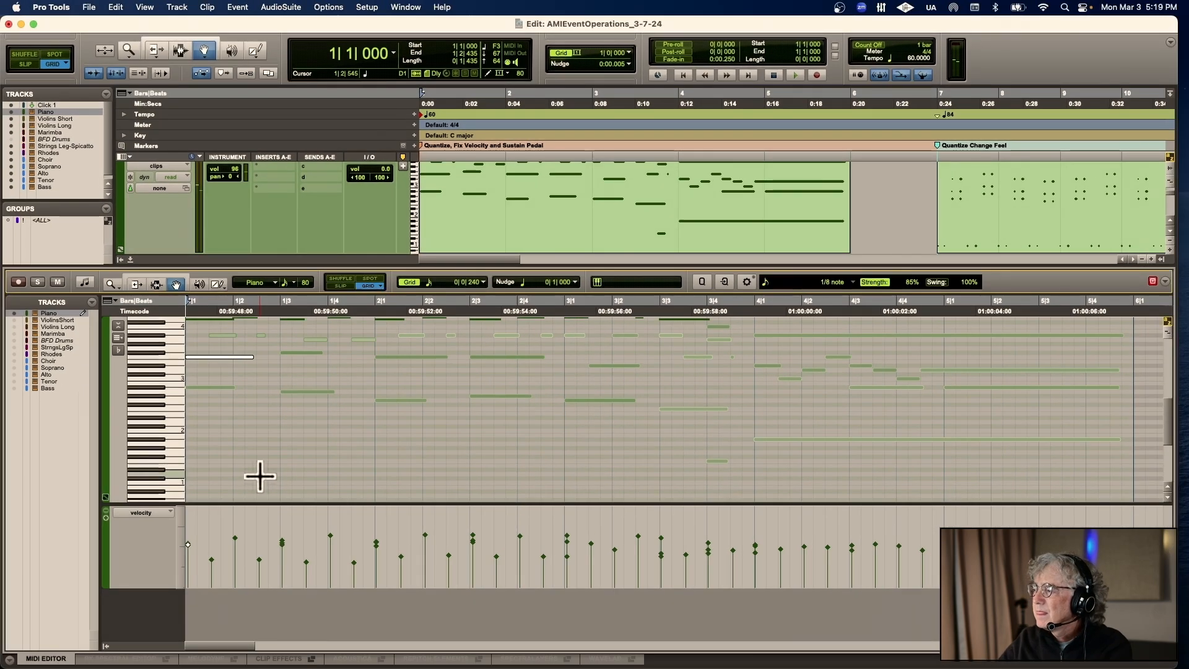
{"action": "left_click_drag", "start_coordinate": [189, 551], "coordinate": [189, 549]}
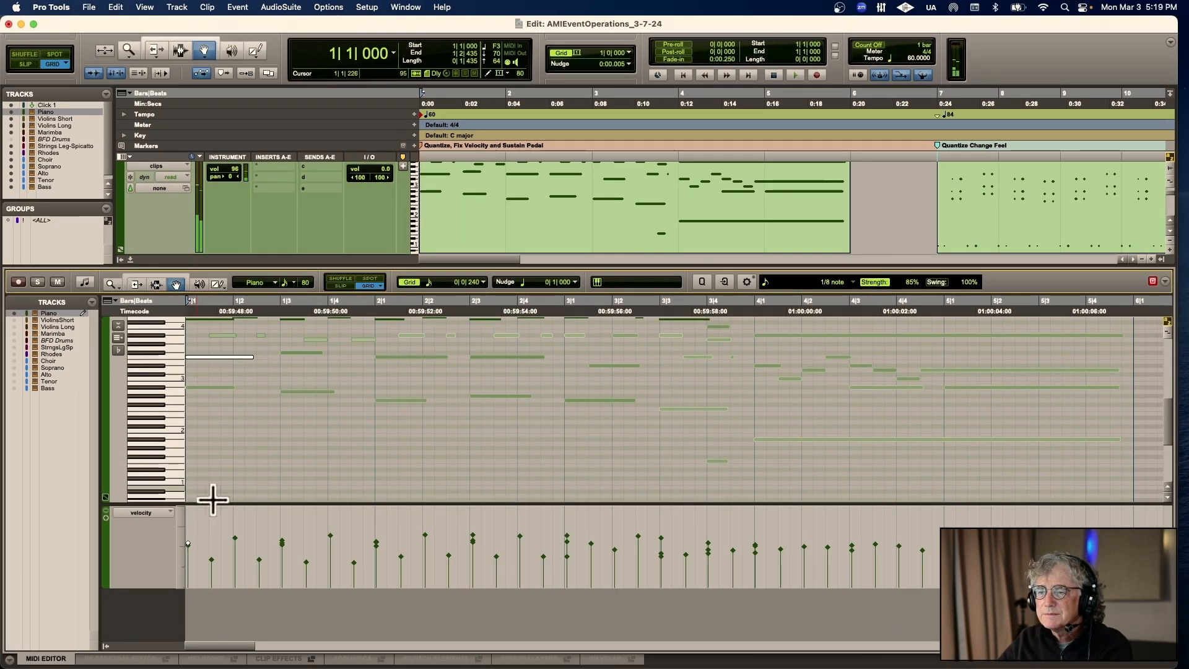
{"action": "scroll", "coordinate": [249, 332], "scroll_direction": "up", "scroll_amount": 3}
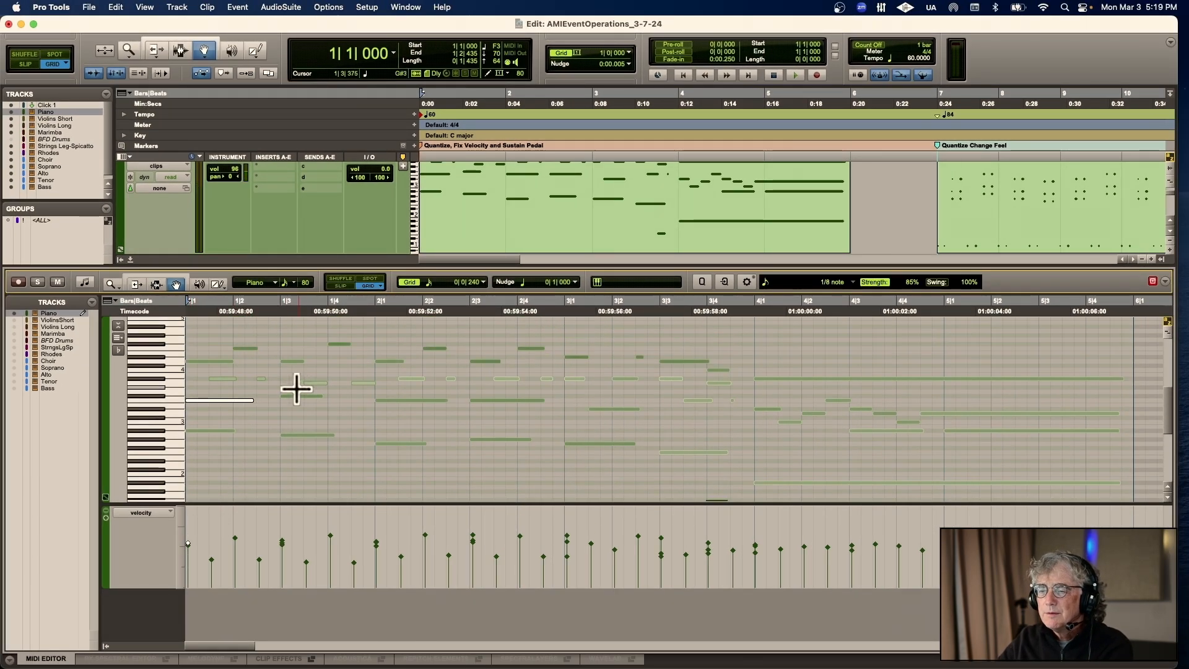
{"action": "key", "text": "super+z"}
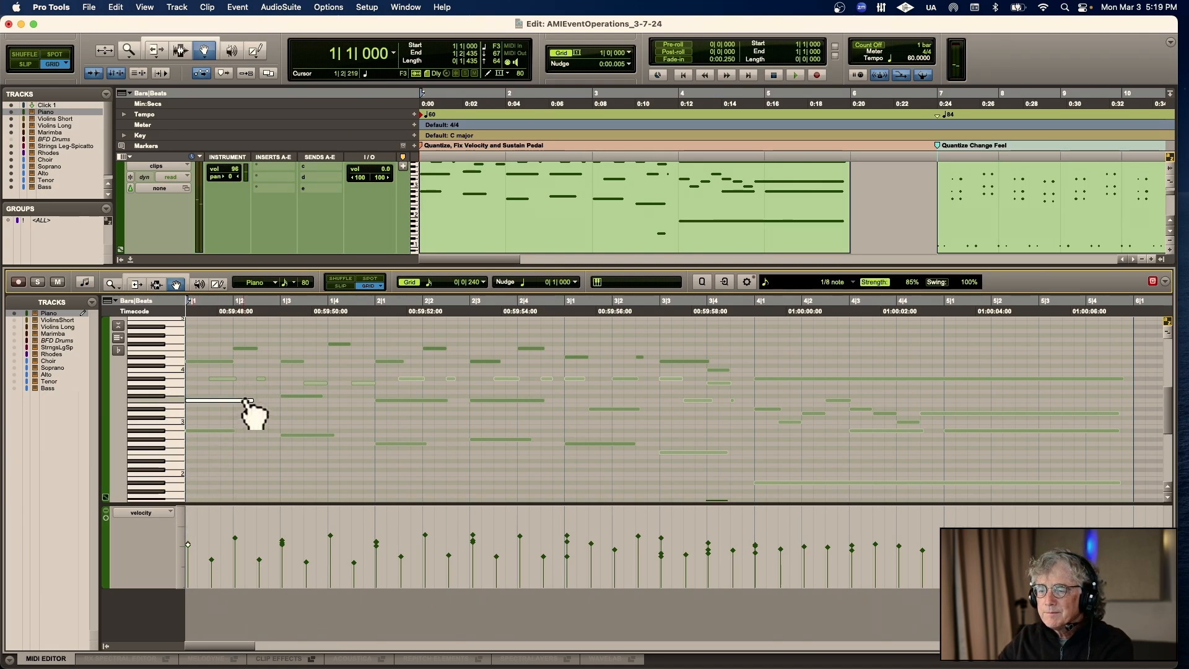
{"action": "left_click_drag", "start_coordinate": [221, 392], "coordinate": [654, 456]}
{"action": "key", "text": "Return"}
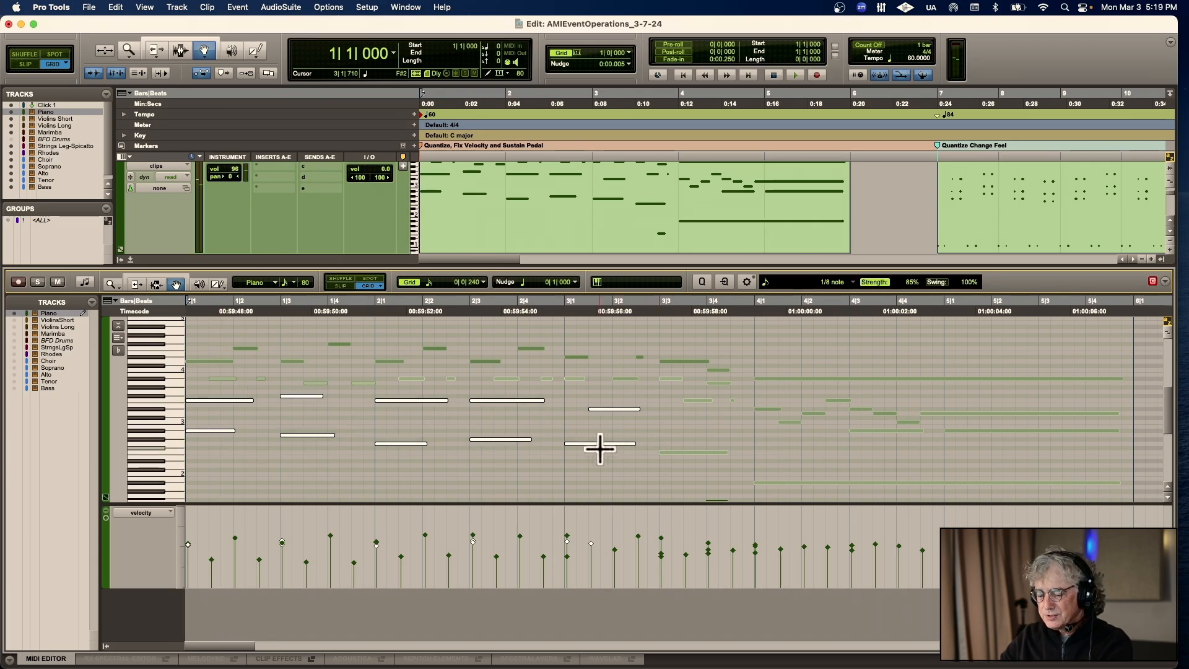
{"action": "key", "text": "alt+0"}
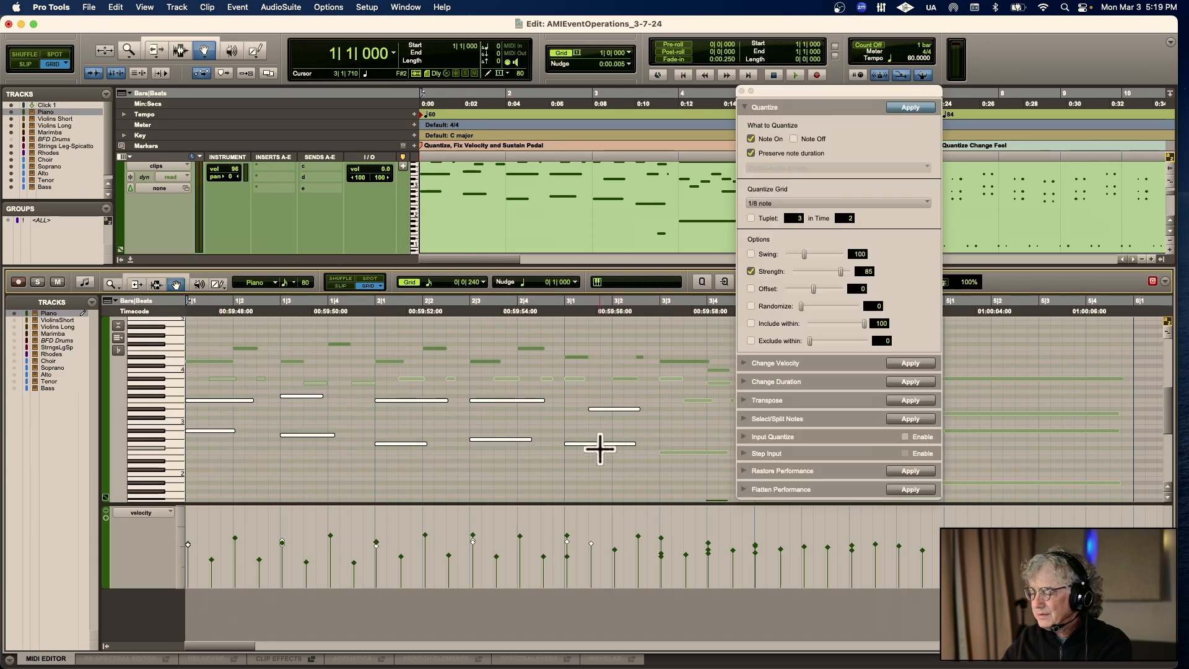
{"action": "key", "text": "alt+a"}
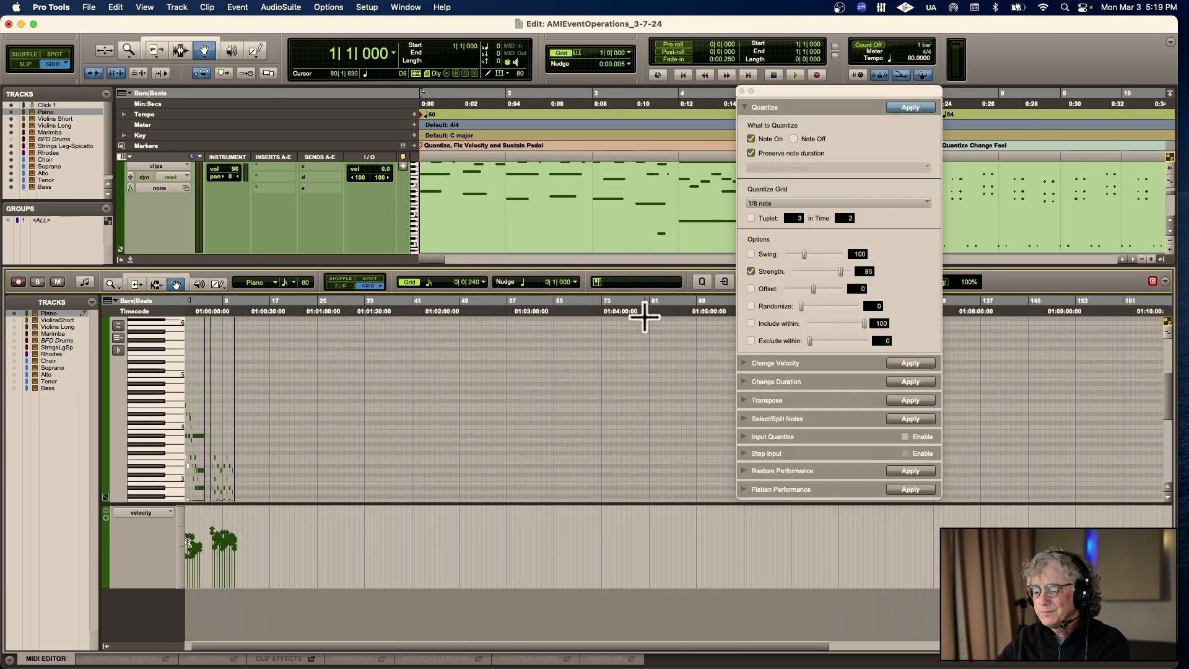
{"action": "key", "text": "t"}
{"action": "key", "text": "t"}
{"action": "key", "text": "alt+0"}
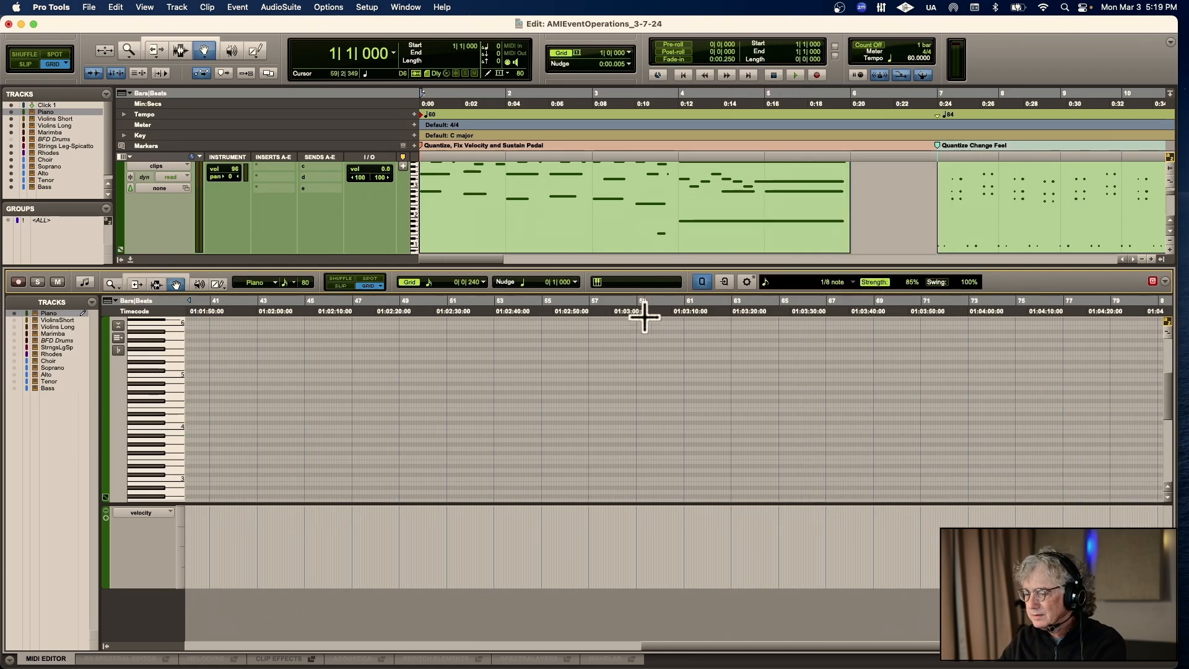
{"action": "key", "text": "Return"}
{"action": "key", "text": "t"}
{"action": "key", "text": "t"}
{"action": "key", "text": "t"}
{"action": "key", "text": "t"}
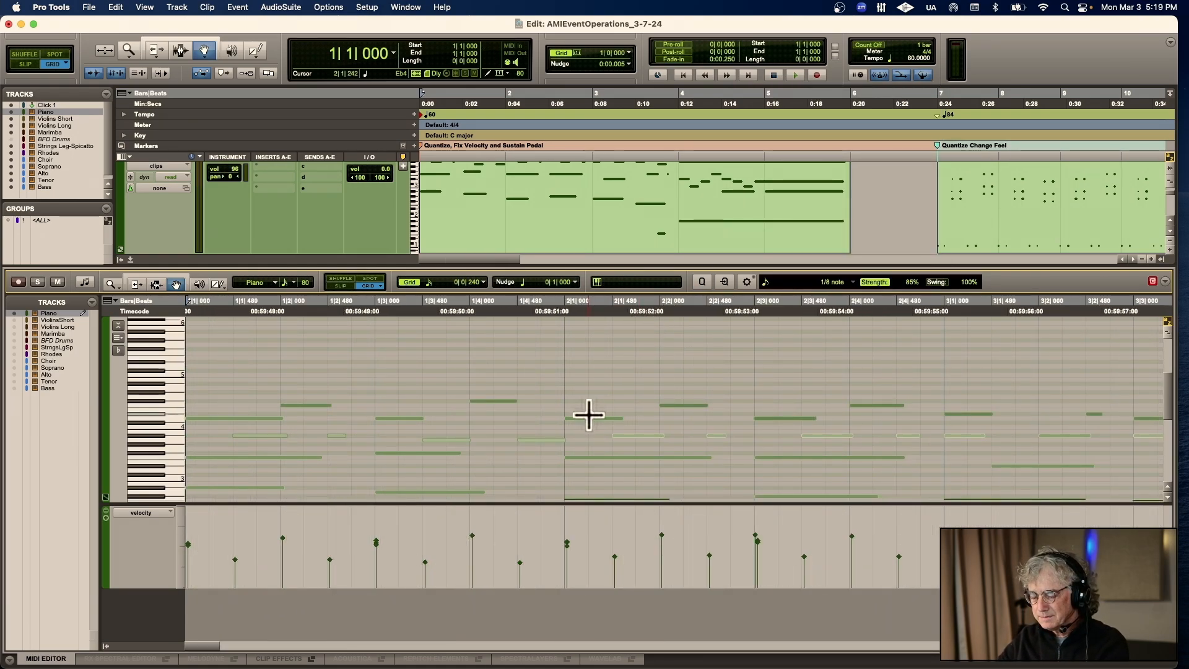
Open the Event Operations window, collapse Change Duration and expand Change Velocity
{"action": "key", "text": "alt+="}
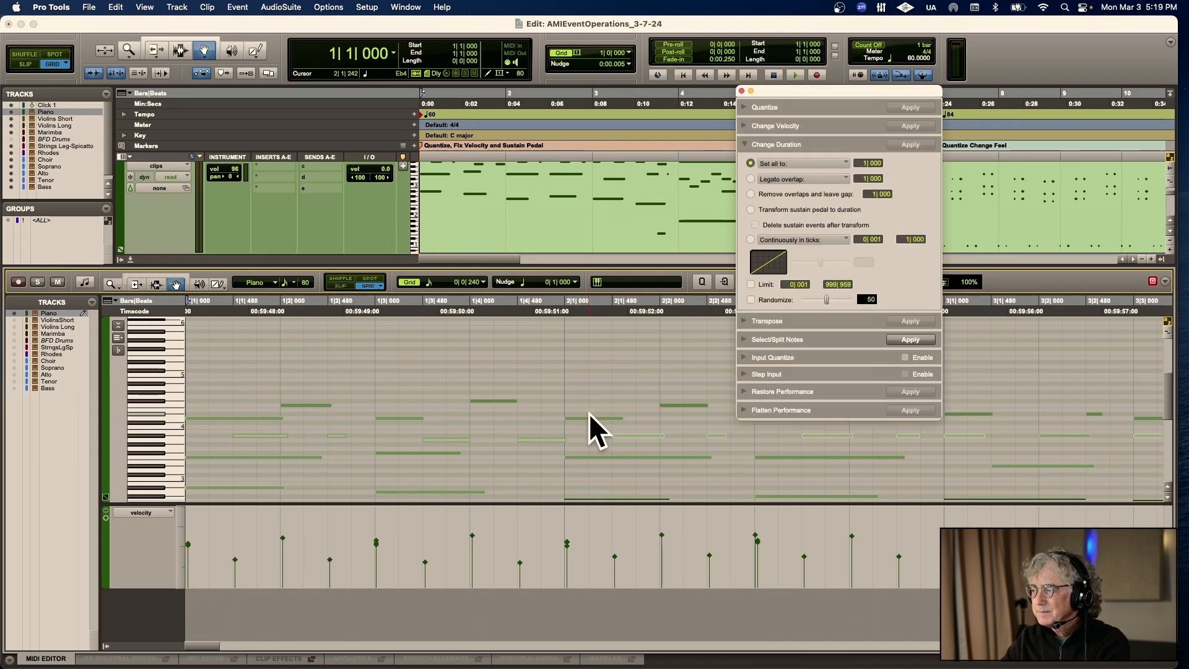
{"action": "left_click", "coordinate": [743, 145]}
{"action": "left_click", "coordinate": [743, 125]}
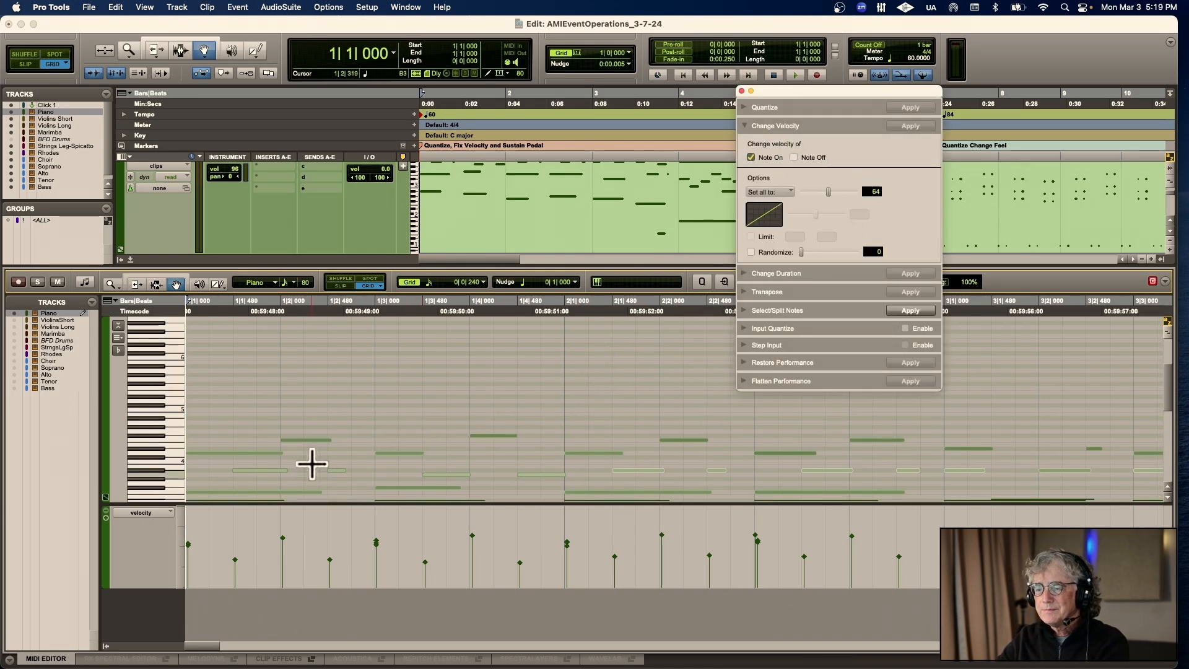
Examine the velocities of the held F3 opening bar 1, the upper left-hand note at 1|3 and the melody note at 1|3
{"action": "scroll", "coordinate": [332, 411], "scroll_direction": "down", "scroll_amount": 3}
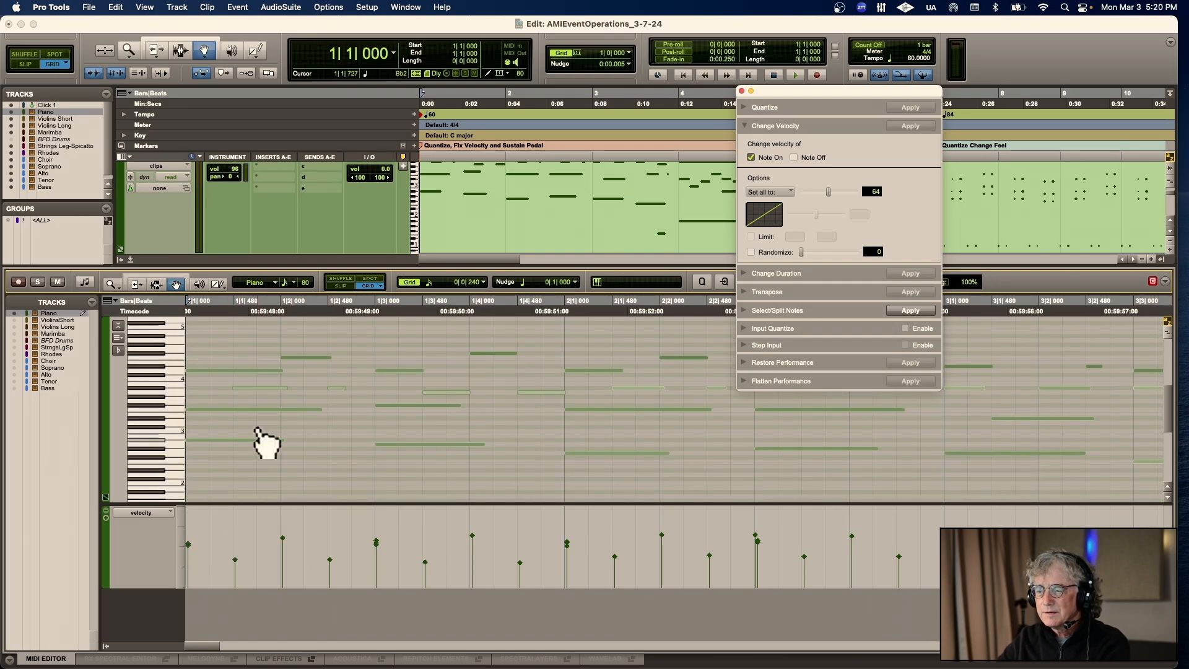
{"action": "left_click", "coordinate": [256, 410]}
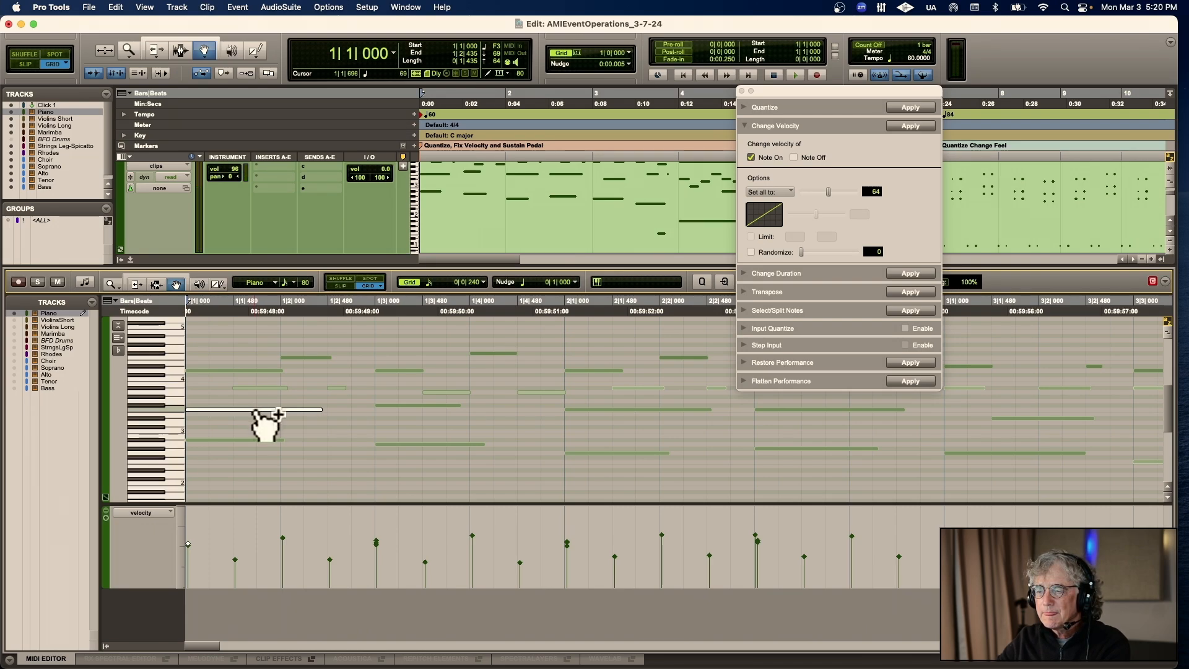
{"action": "left_click_drag", "start_coordinate": [188, 544], "coordinate": [189, 543]}
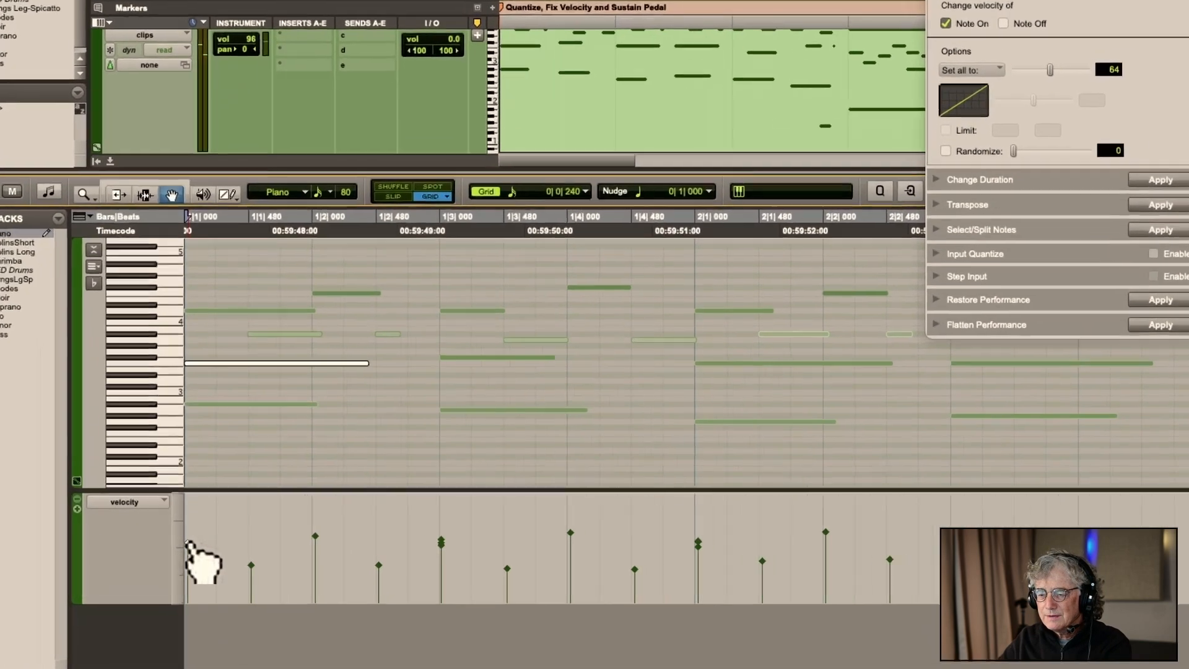
{"action": "left_click", "coordinate": [188, 543]}
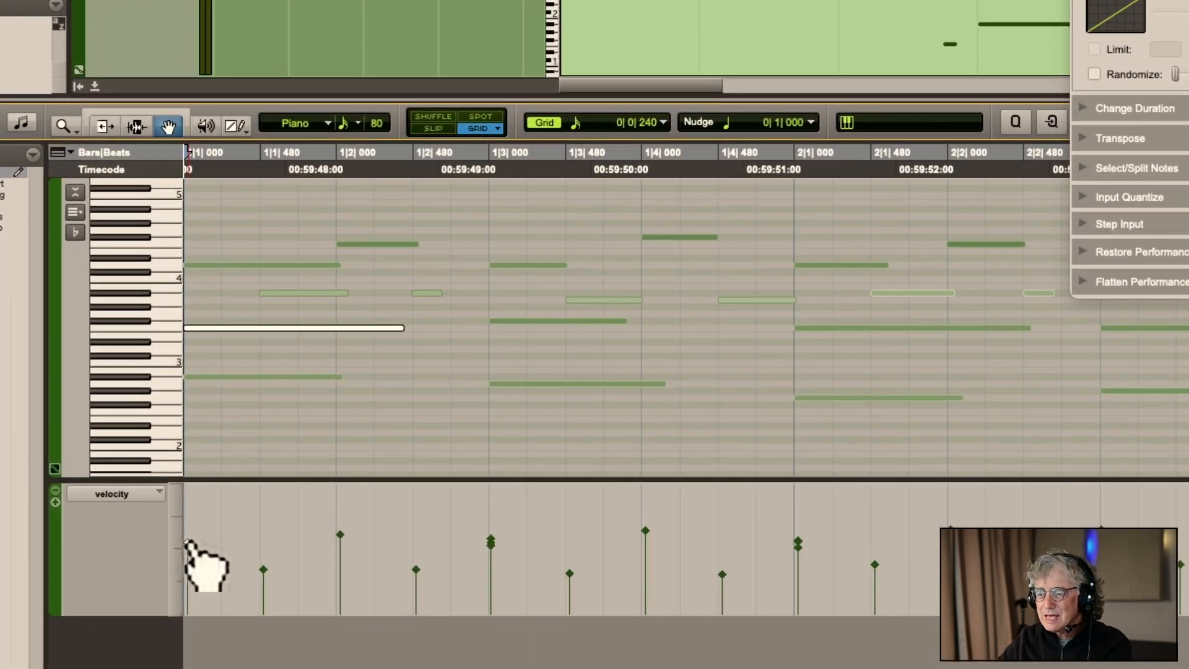
{"action": "left_click", "coordinate": [498, 321]}
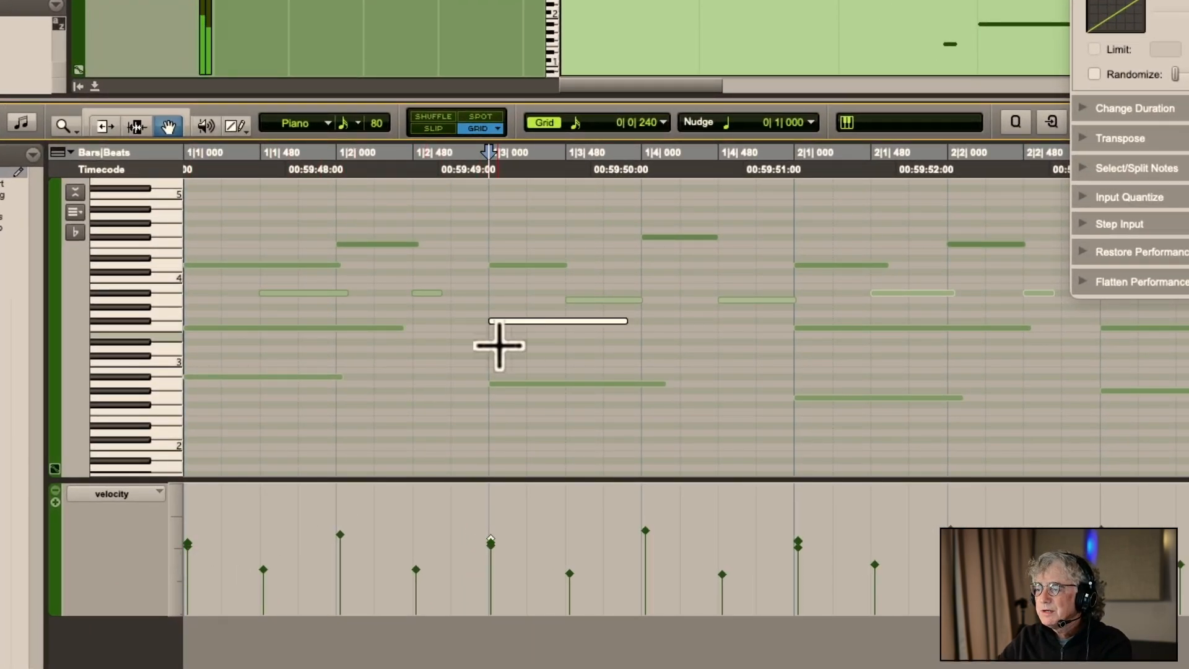
{"action": "left_click", "coordinate": [495, 557]}
{"action": "left_click", "coordinate": [489, 537]}
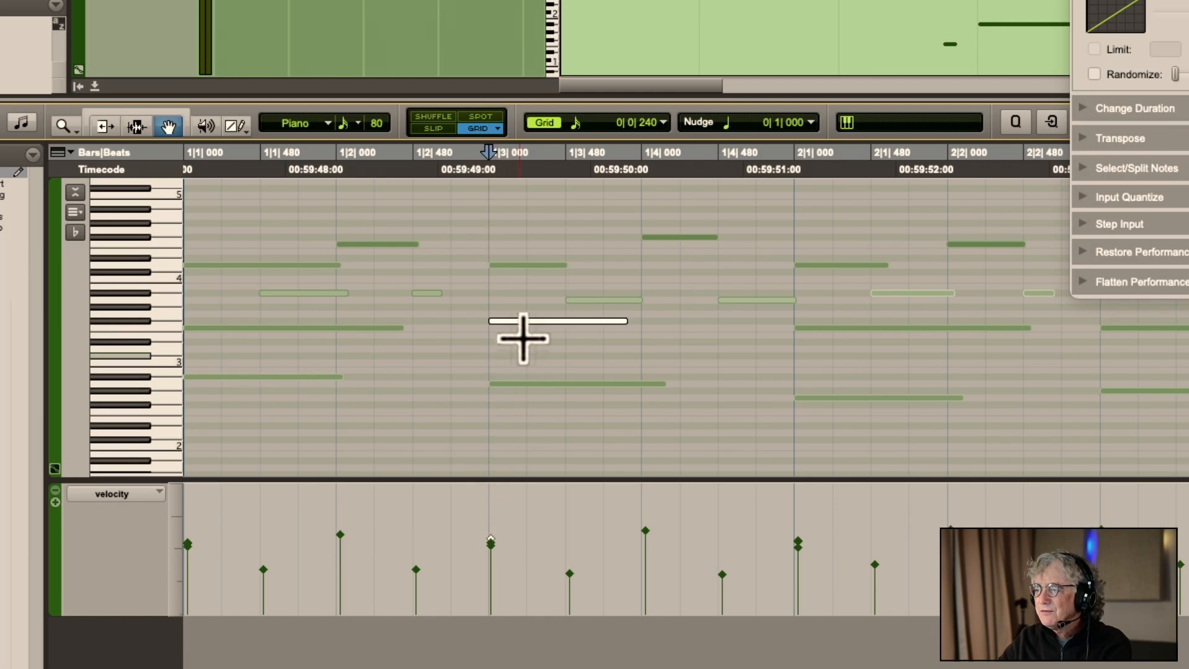
{"action": "left_click", "coordinate": [523, 266]}
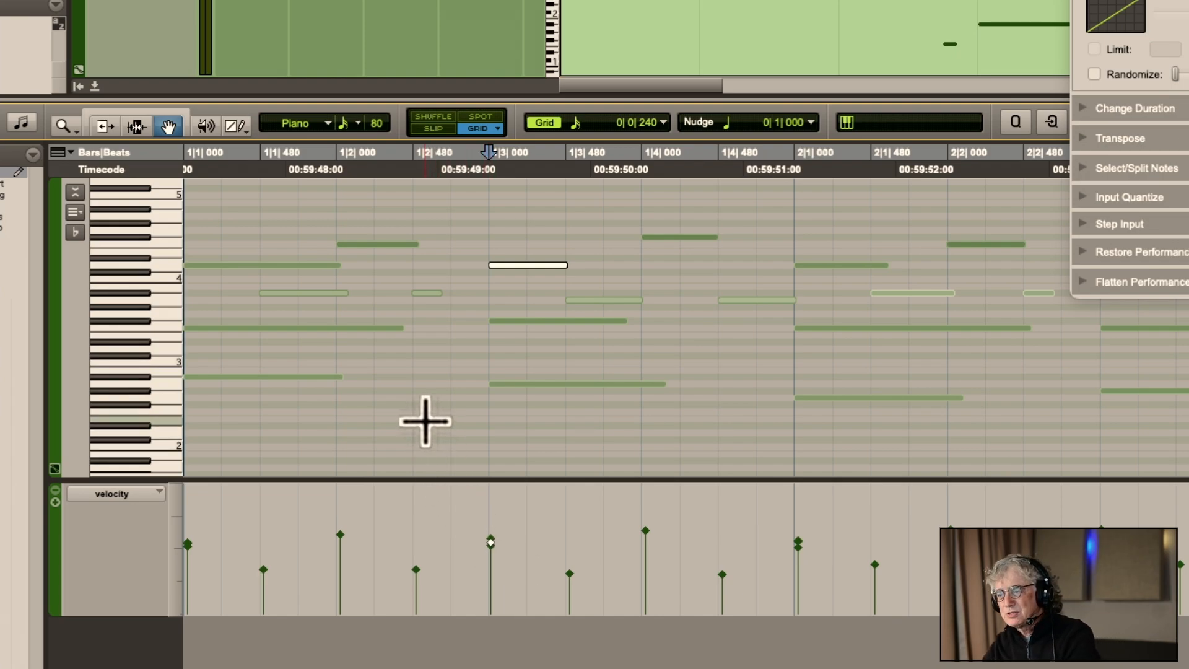
Select the upper line of left-hand notes across bars 1 to 3 and lower their velocities together
{"action": "scroll", "coordinate": [418, 420], "scroll_direction": "right", "scroll_amount": 3}
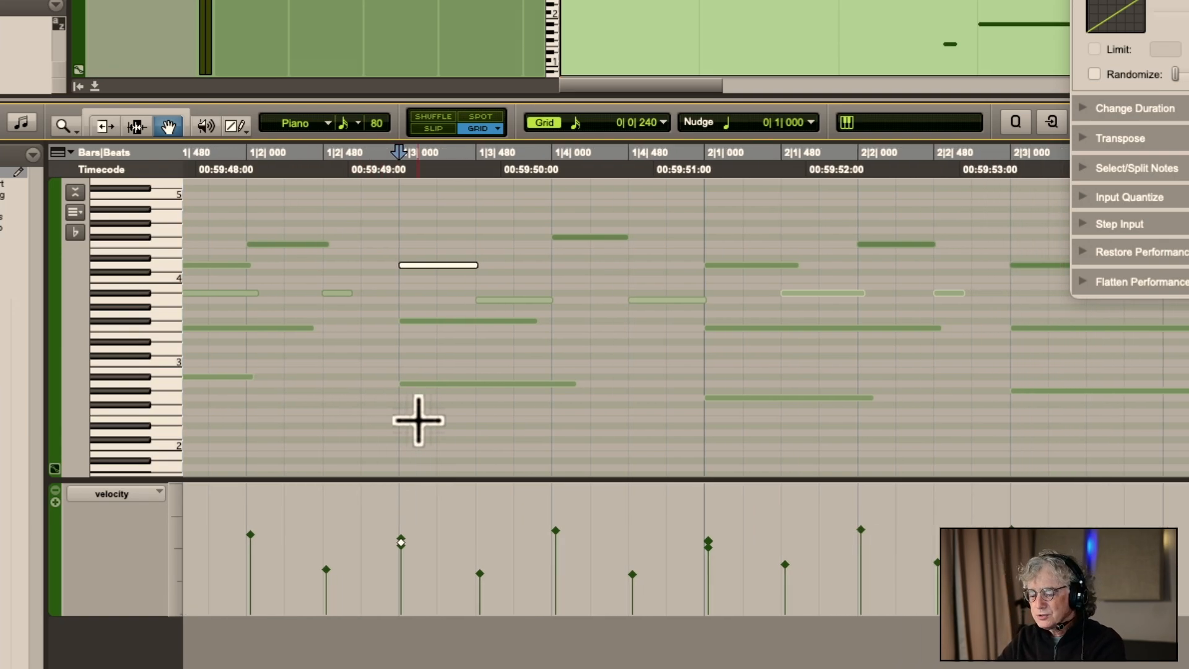
{"action": "key", "text": "r"}
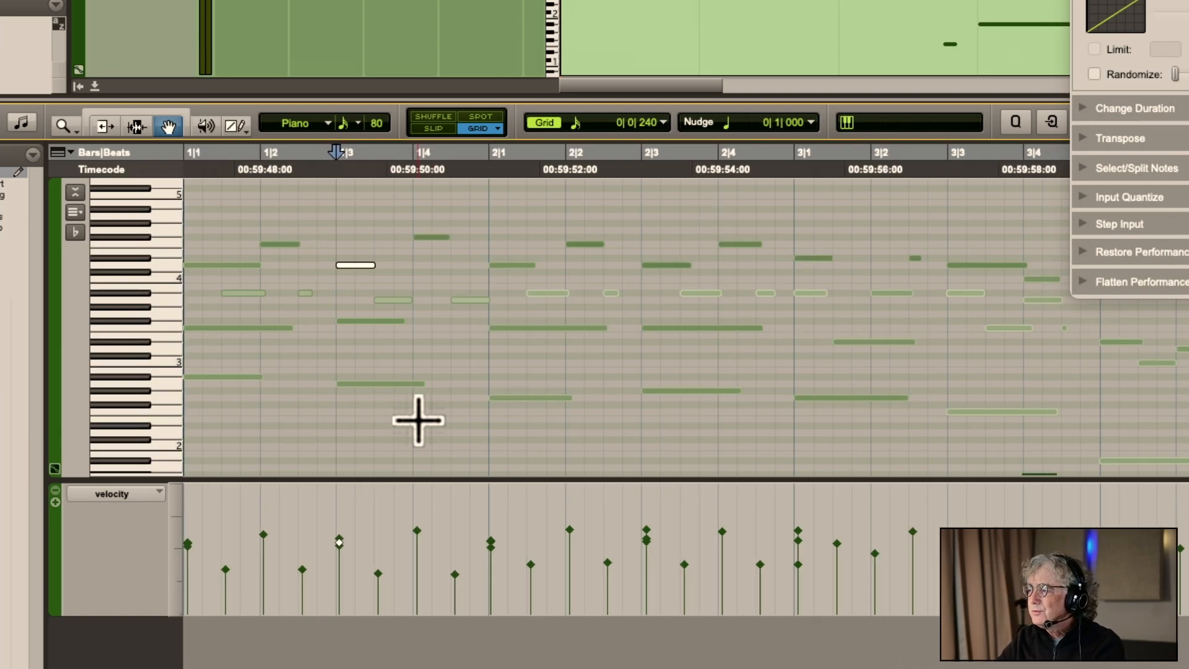
{"action": "left_click_drag", "start_coordinate": [221, 313], "coordinate": [849, 350]}
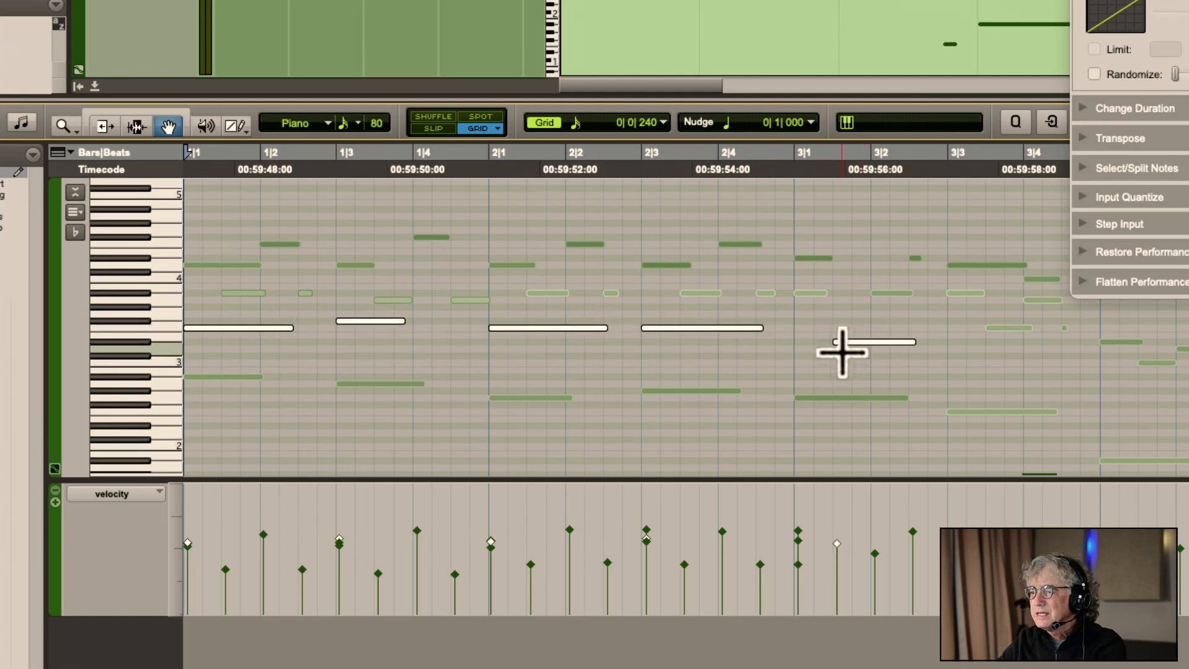
{"action": "left_click_drag", "start_coordinate": [492, 540], "coordinate": [496, 550]}
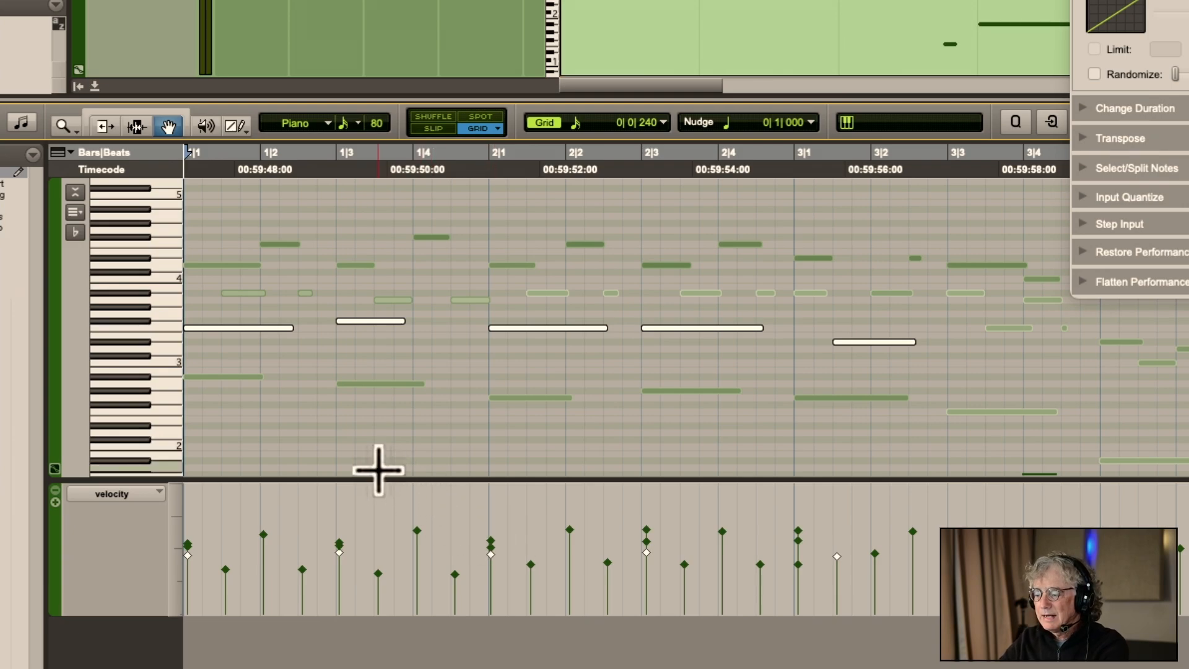
Play the passage from bar 1 into bar 3, selecting the low left-hand note at 3|1 for comparison
{"action": "key", "text": "Return"}
{"action": "key", "text": "space"}
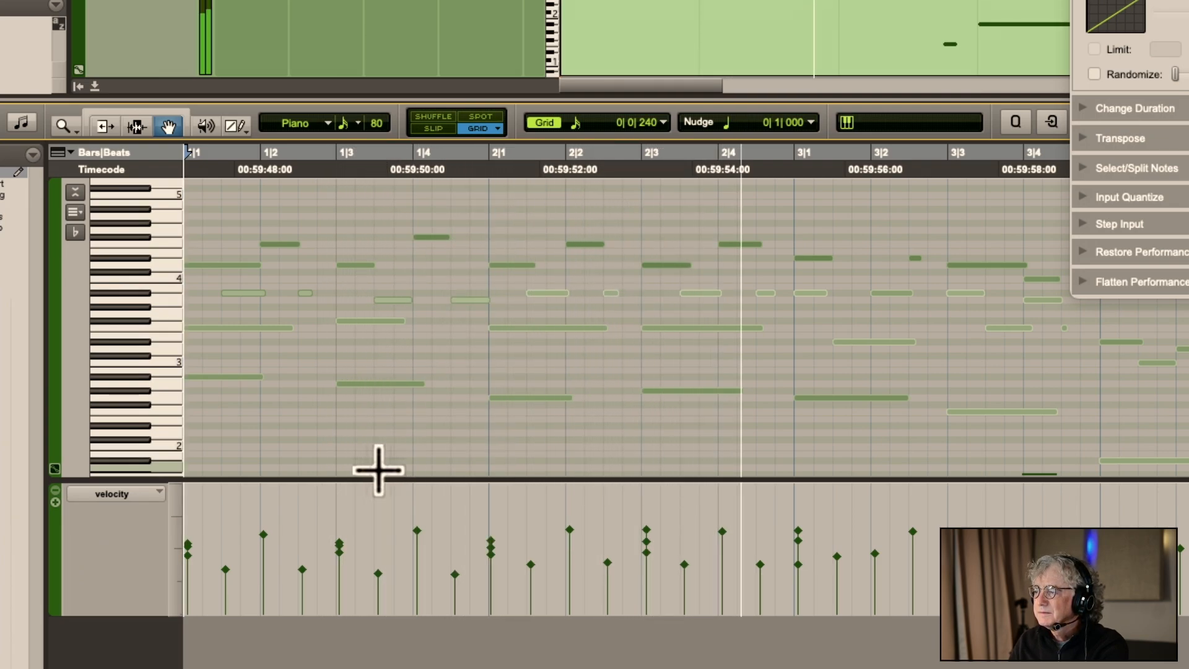
{"action": "left_click", "coordinate": [833, 397]}
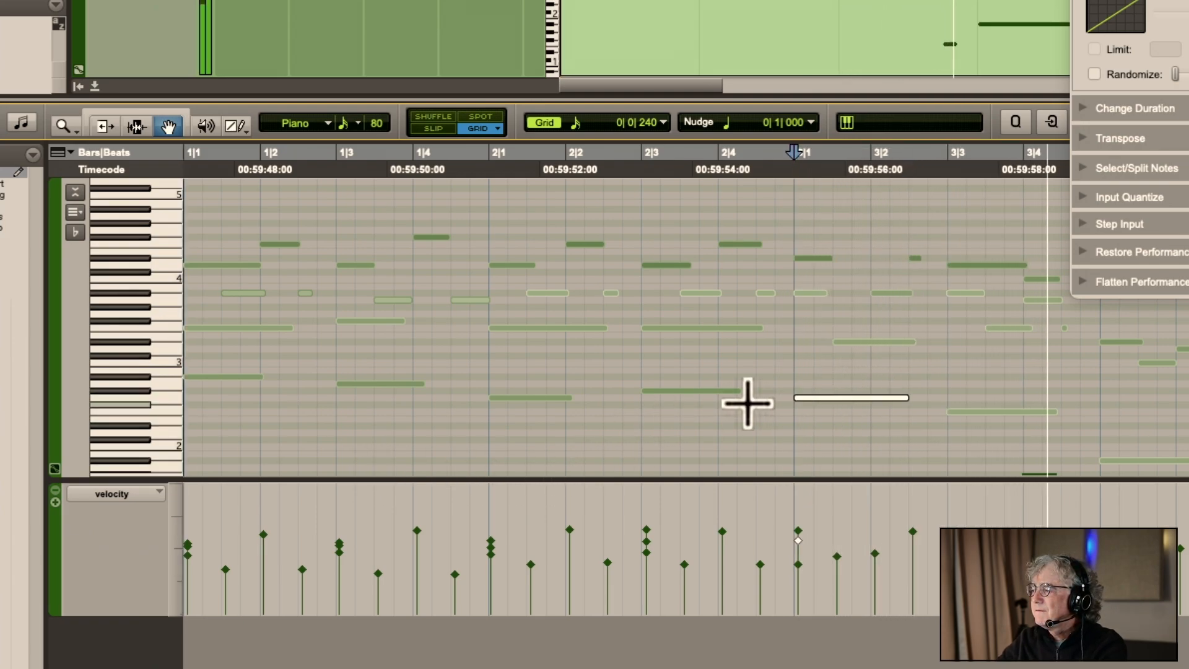
{"action": "key", "text": "space"}
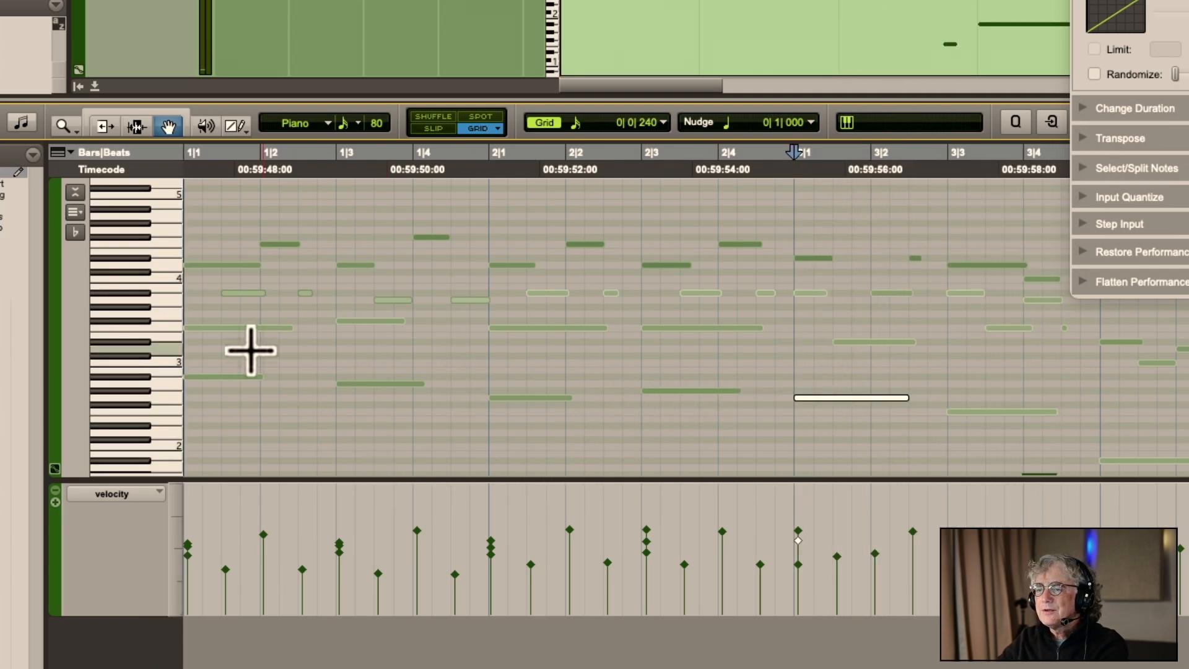
Select the lowest line of left-hand notes from bar 1 to 3|1 and move the Event Operations window aside
{"action": "left_click", "coordinate": [214, 354]}
{"action": "left_click_drag", "start_coordinate": [235, 362], "coordinate": [882, 411]}
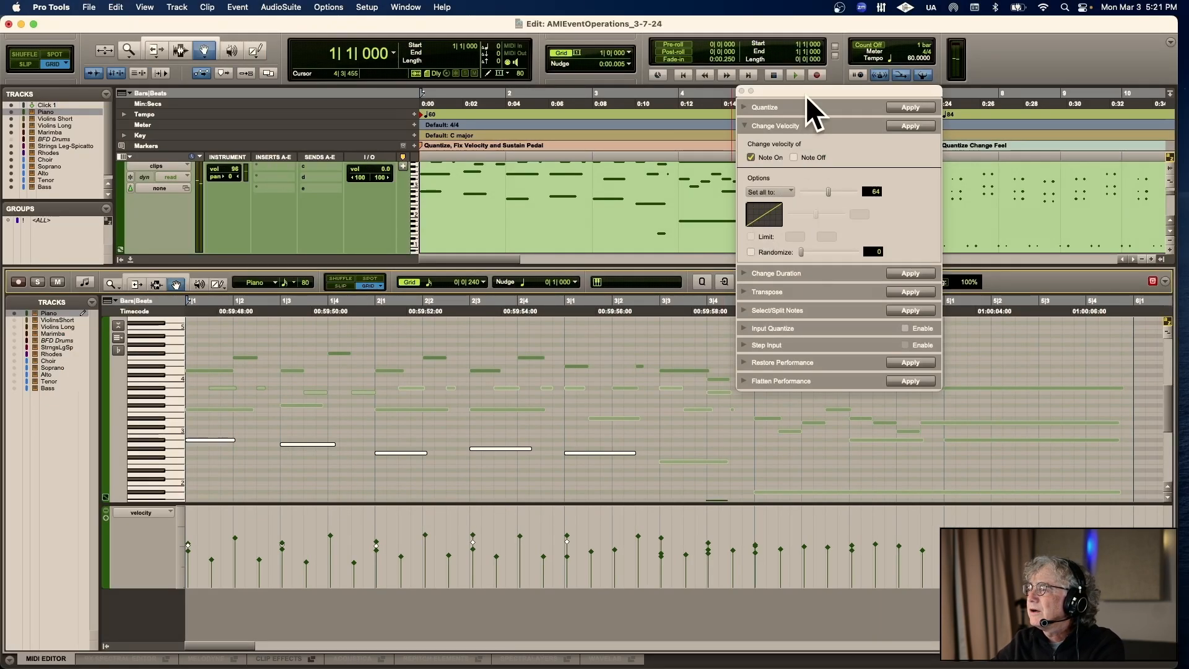
{"action": "left_click_drag", "start_coordinate": [805, 96], "coordinate": [570, 99]}
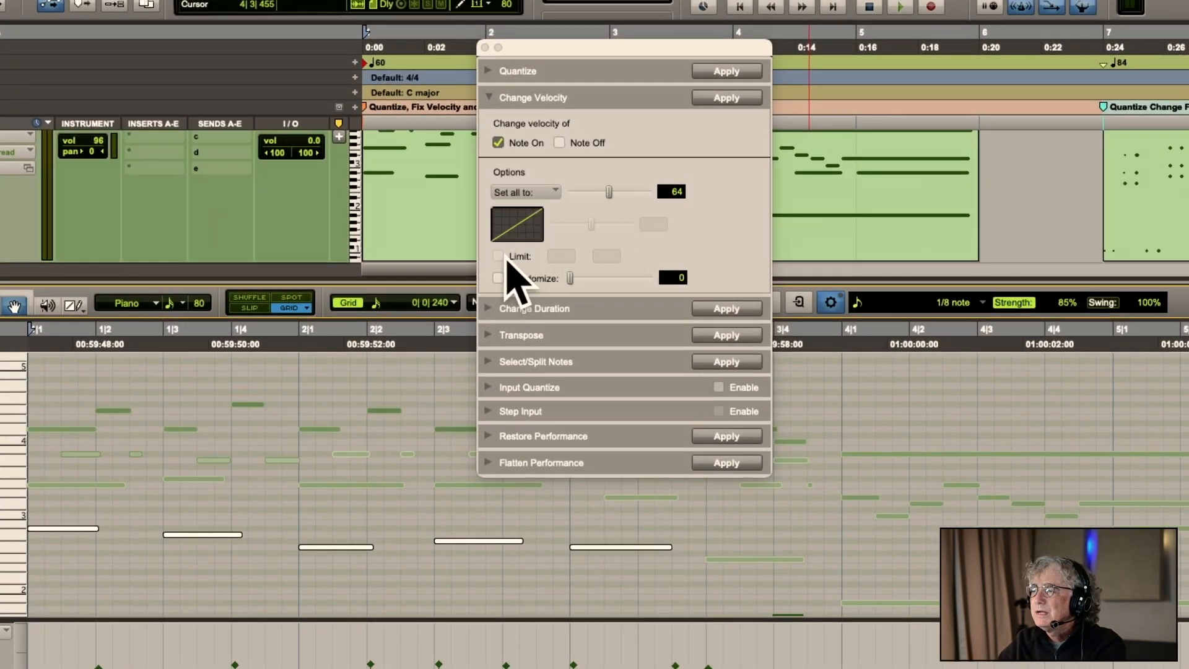
Apply Change Velocity to the selected low notes with Scale by at 85 and the velocity limits at 1 and 60
{"action": "left_click", "coordinate": [531, 192]}
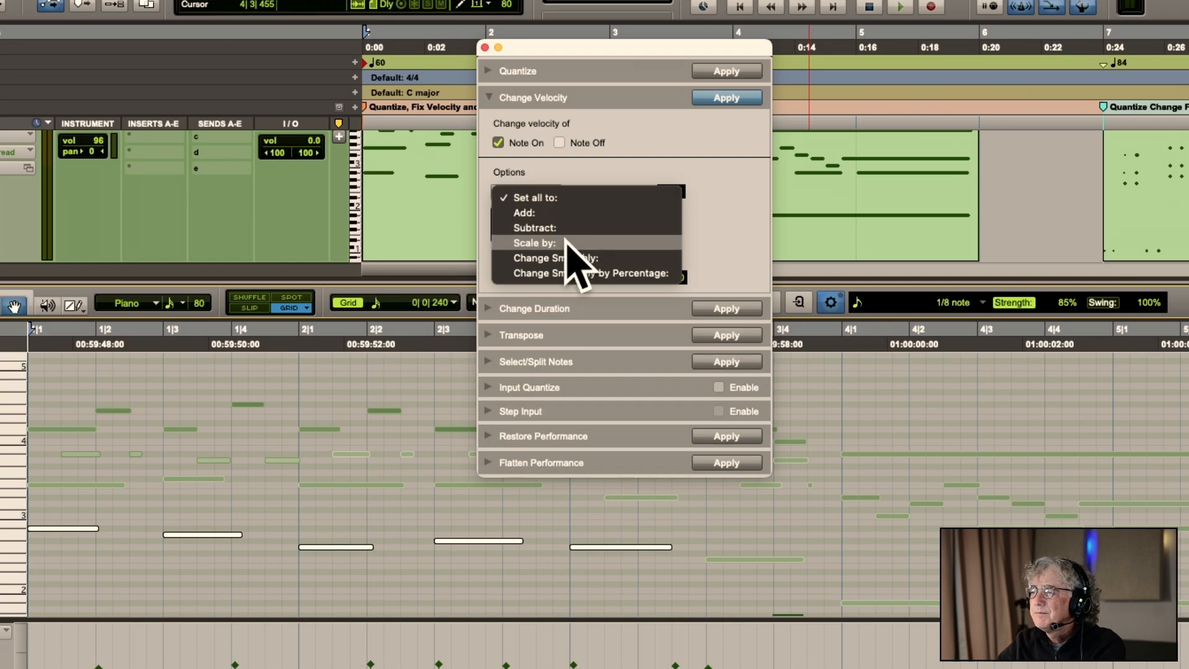
{"action": "left_click", "coordinate": [534, 243]}
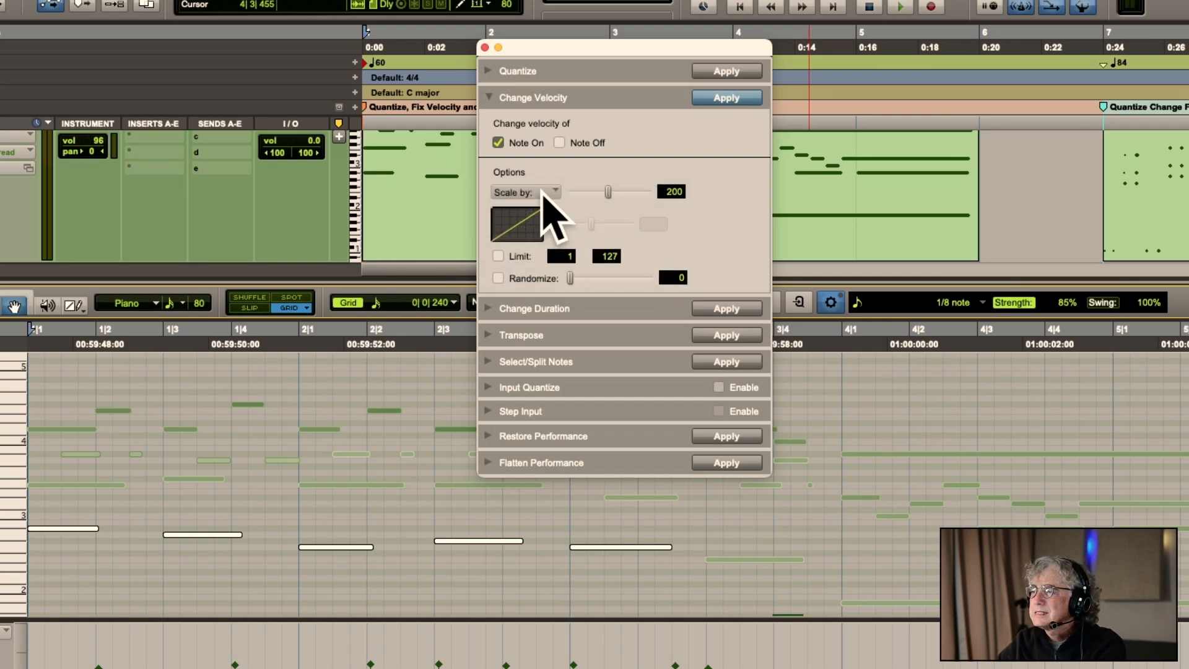
{"action": "left_click", "coordinate": [607, 256]}
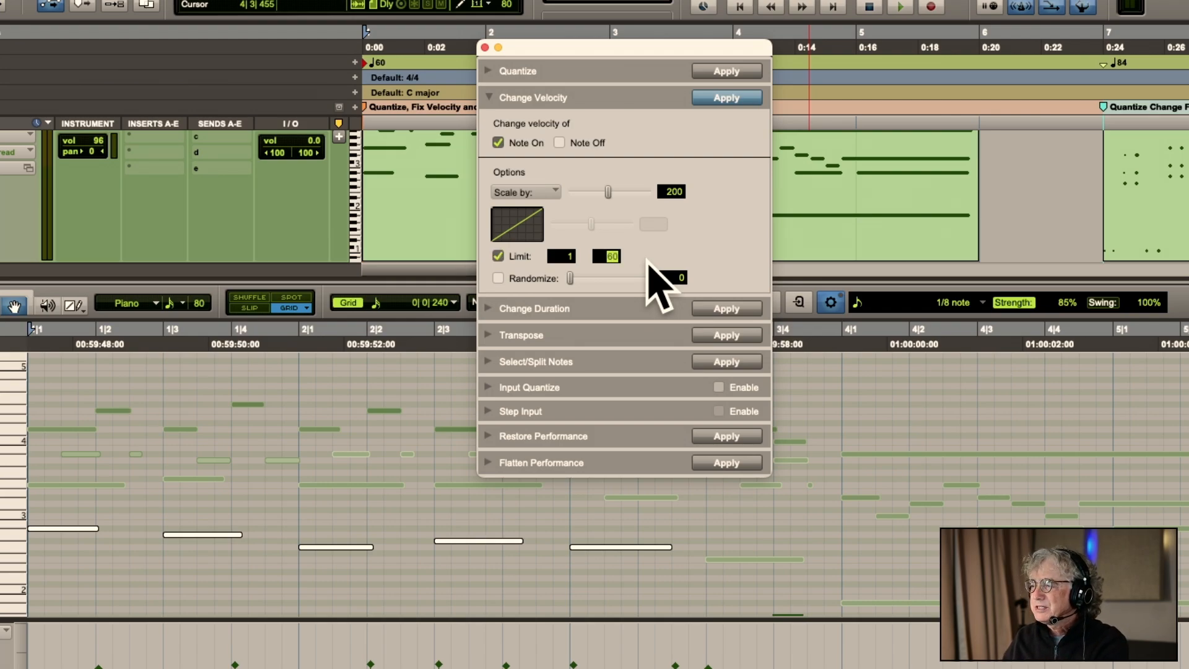
{"action": "left_click", "coordinate": [679, 191]}
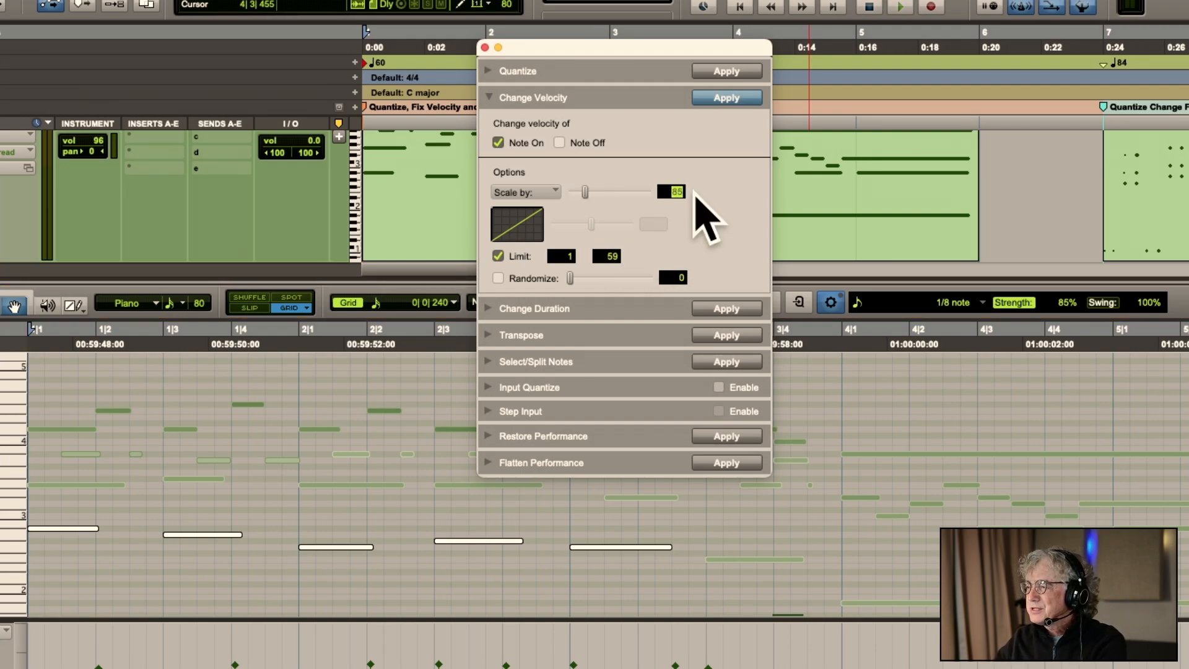
{"action": "key", "text": "Return"}
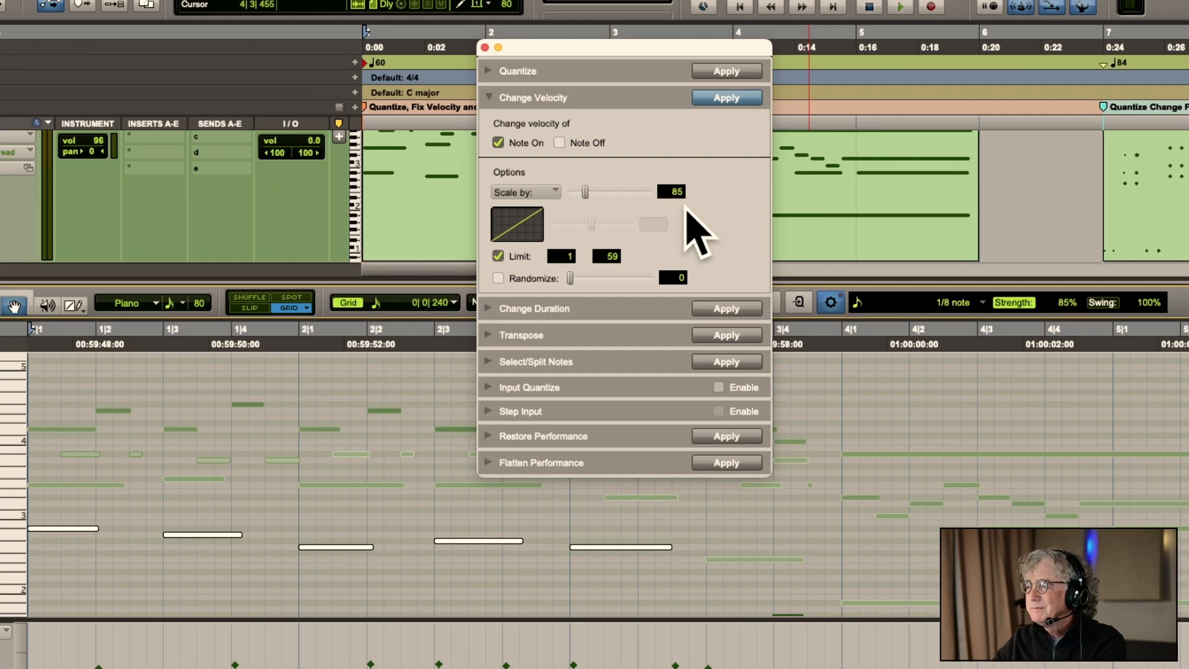
{"action": "left_click", "coordinate": [604, 256]}
{"action": "type", "text": "60"}
{"action": "key", "text": "Return"}
{"action": "left_click", "coordinate": [731, 94]}
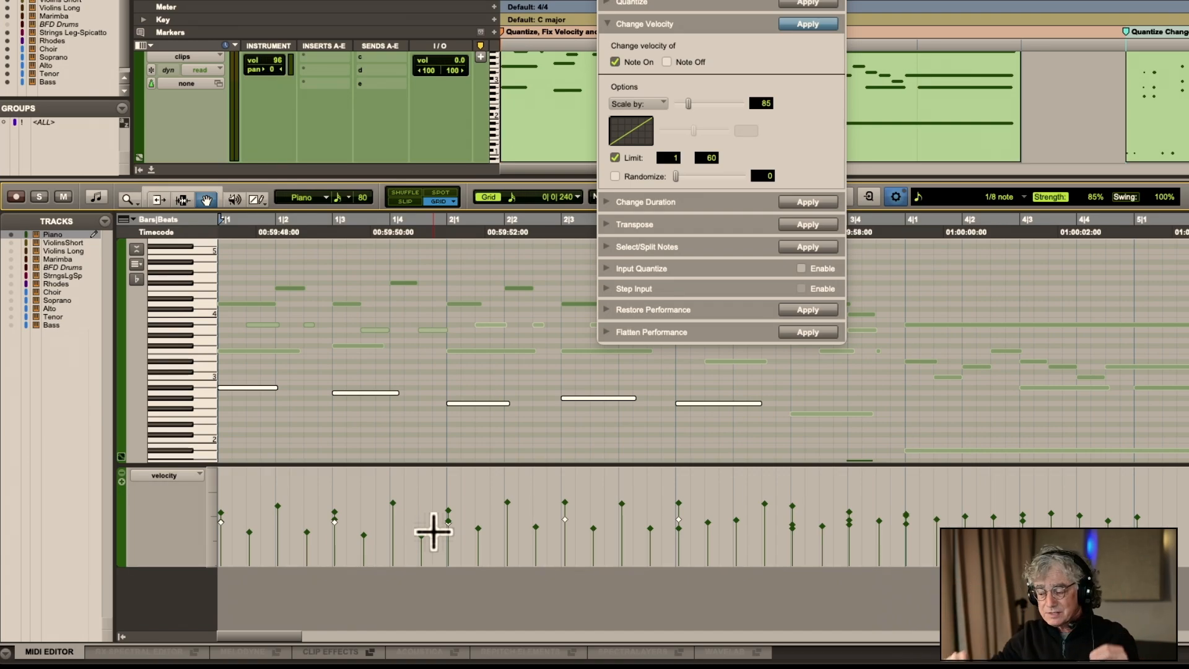
Play the start of bar 1 to check the rebalanced low notes
{"action": "key", "text": "Return"}
{"action": "key", "text": "space"}
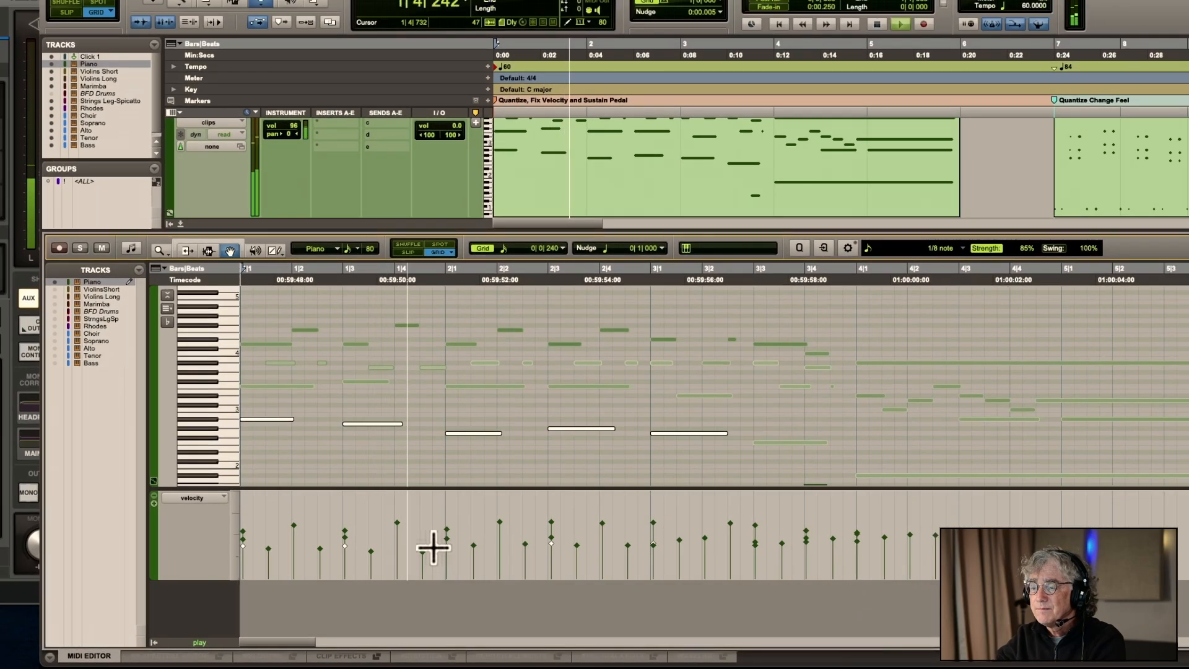
{"action": "key", "text": "space"}
Raise the velocity of the opening melody note in bar 1 and play the passage into bar 3
{"action": "left_click", "coordinate": [255, 300]}
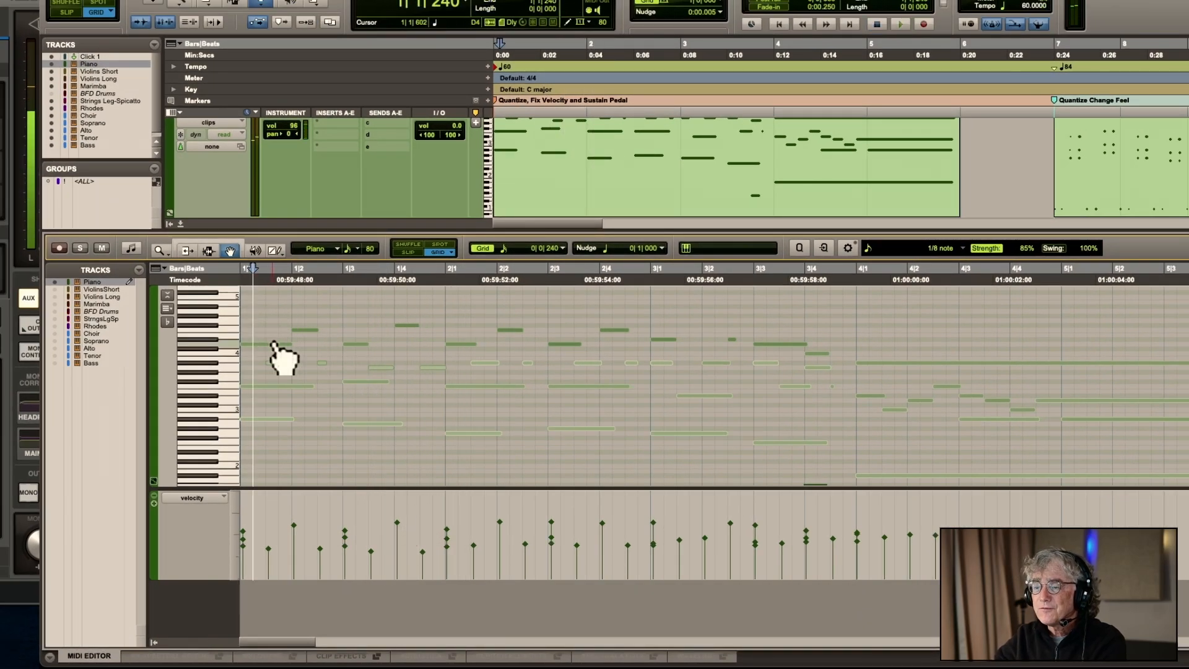
{"action": "left_click", "coordinate": [270, 346]}
{"action": "left_click_drag", "start_coordinate": [271, 349], "coordinate": [271, 338]}
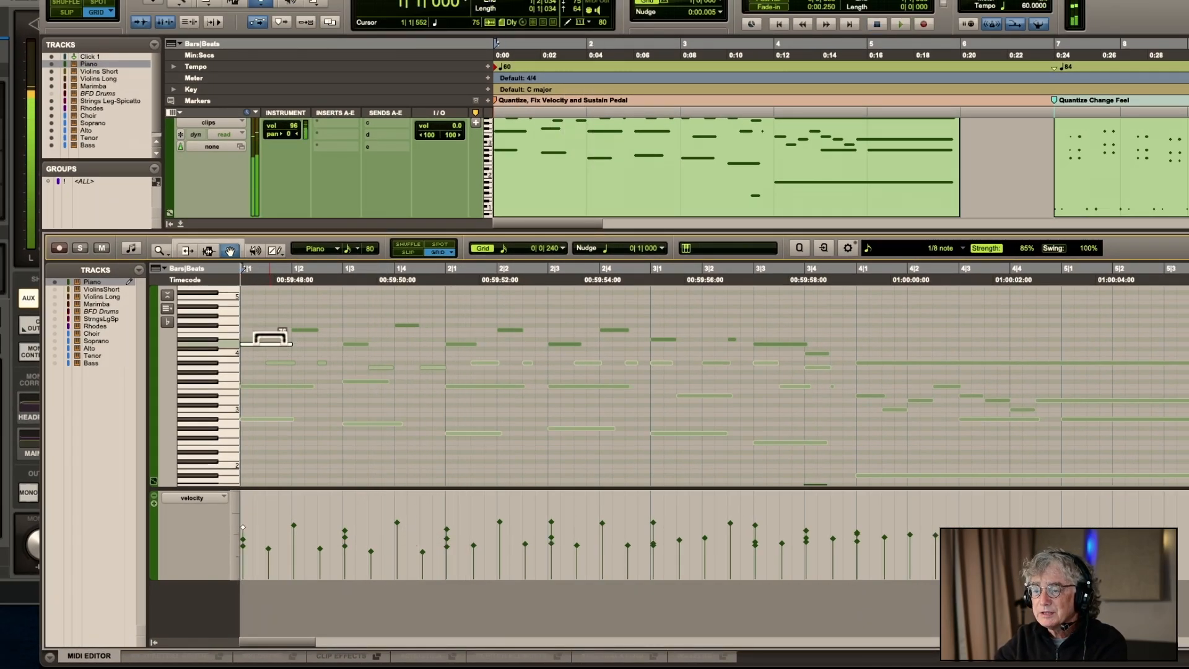
{"action": "key", "text": "space"}
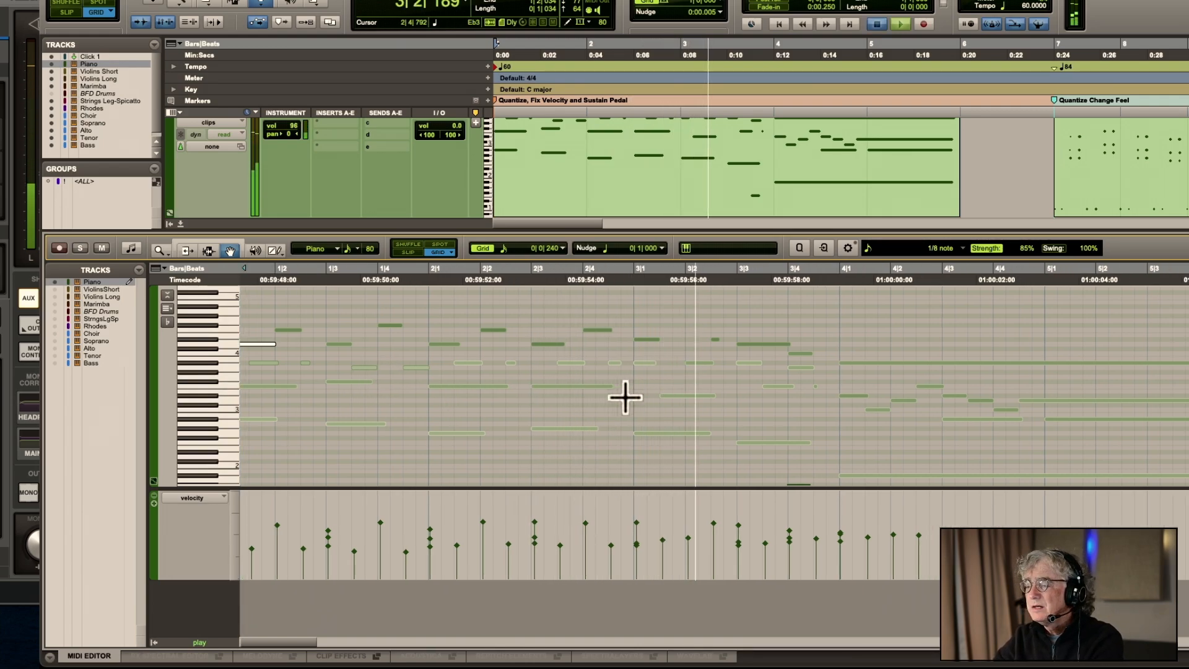
{"action": "key", "text": "space"}
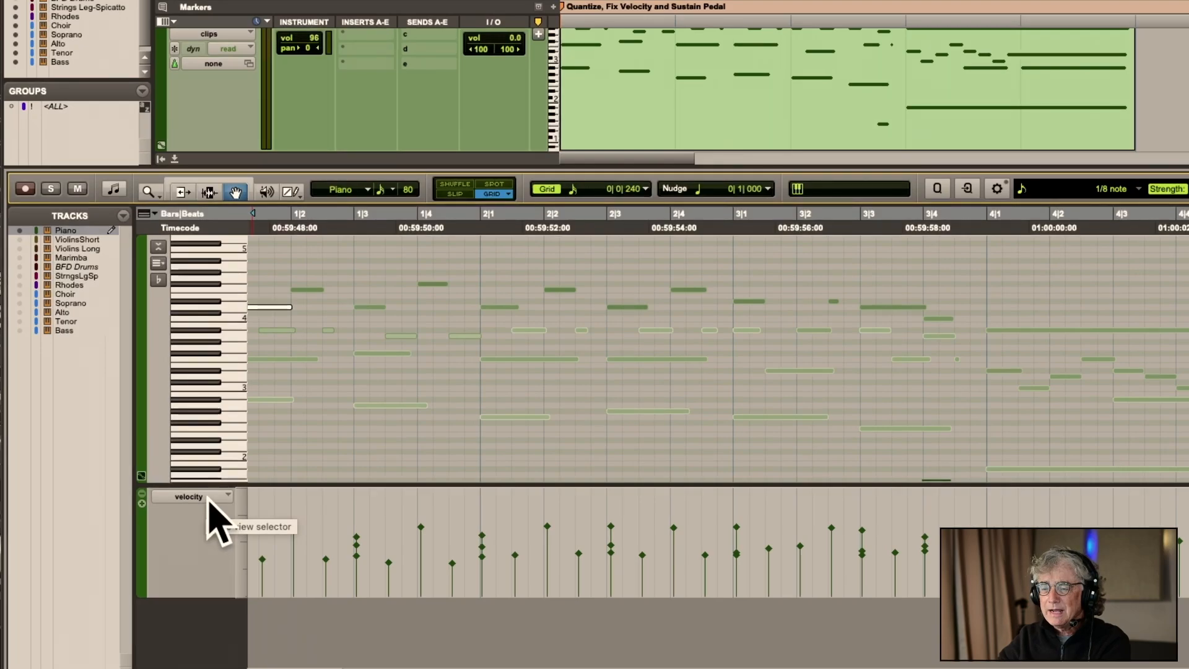
{"action": "left_click", "coordinate": [216, 523]}
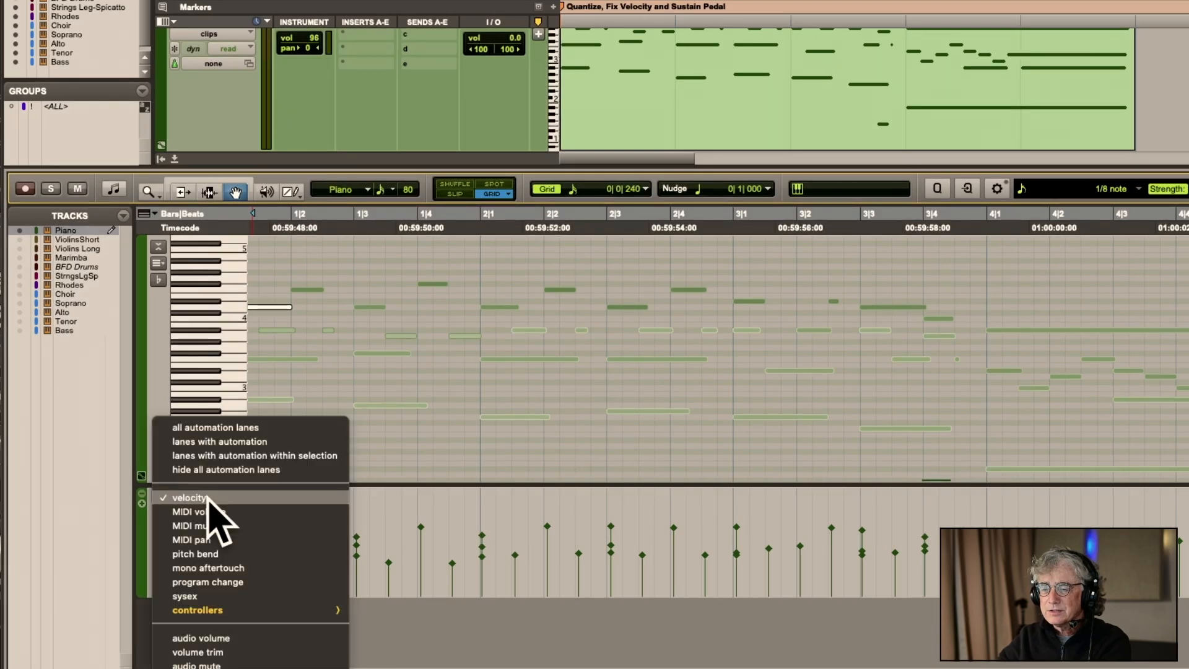
{"action": "left_click", "coordinate": [225, 518]}
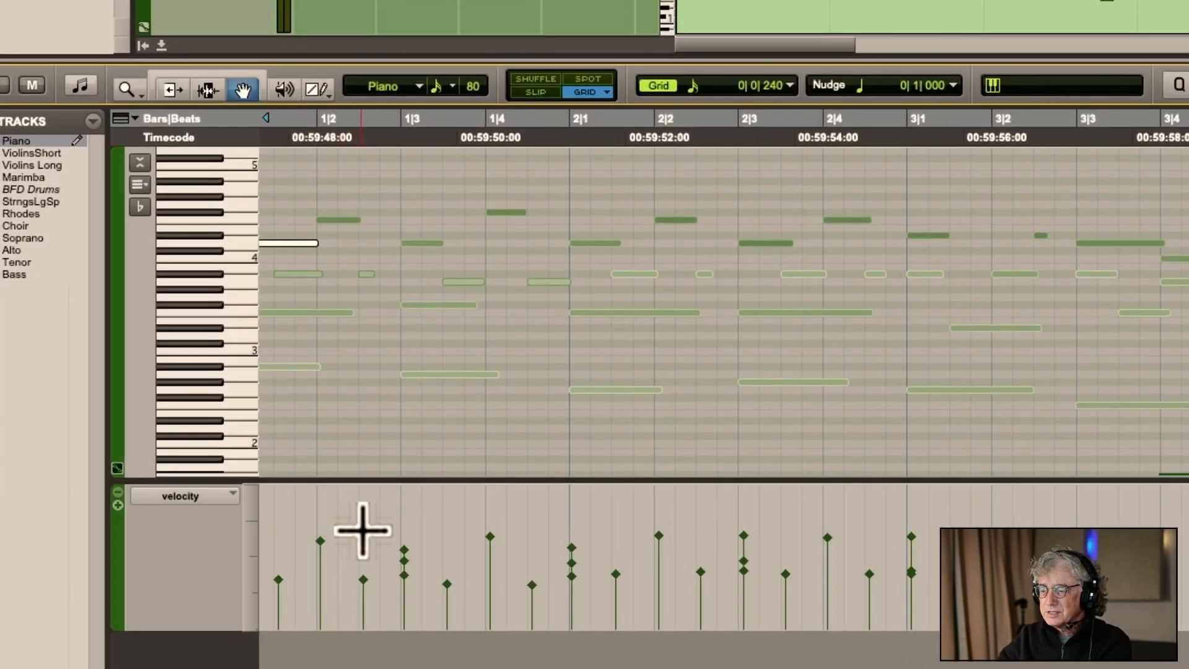
{"action": "left_click", "coordinate": [193, 496]}
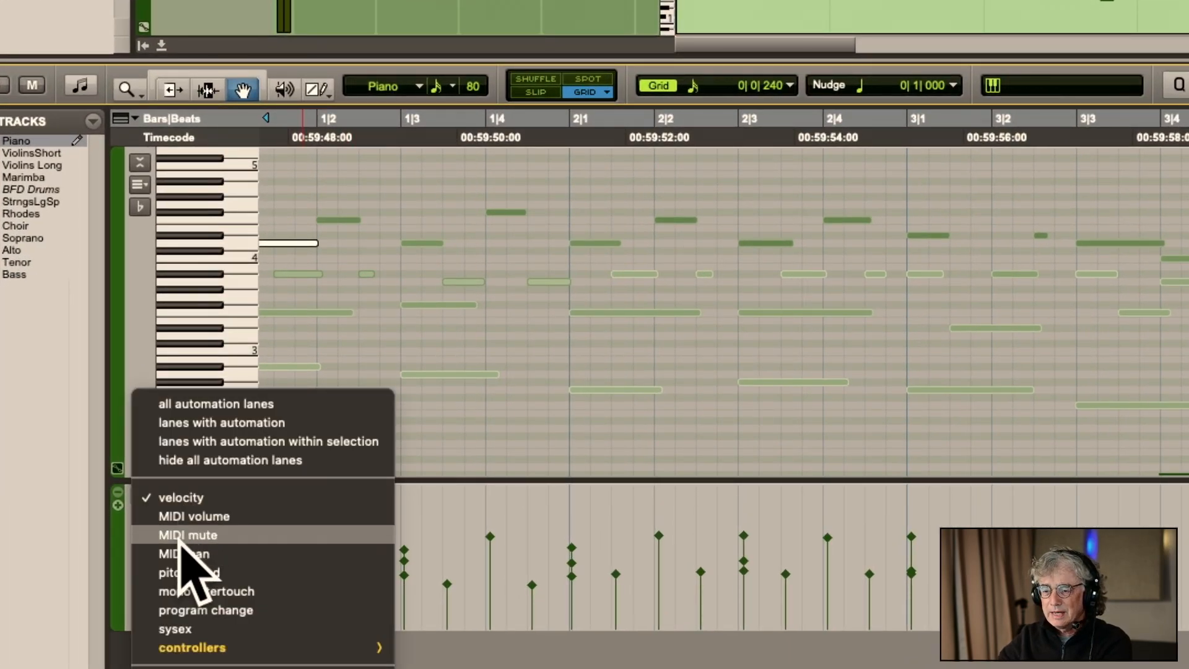
{"action": "left_click", "coordinate": [182, 644]}
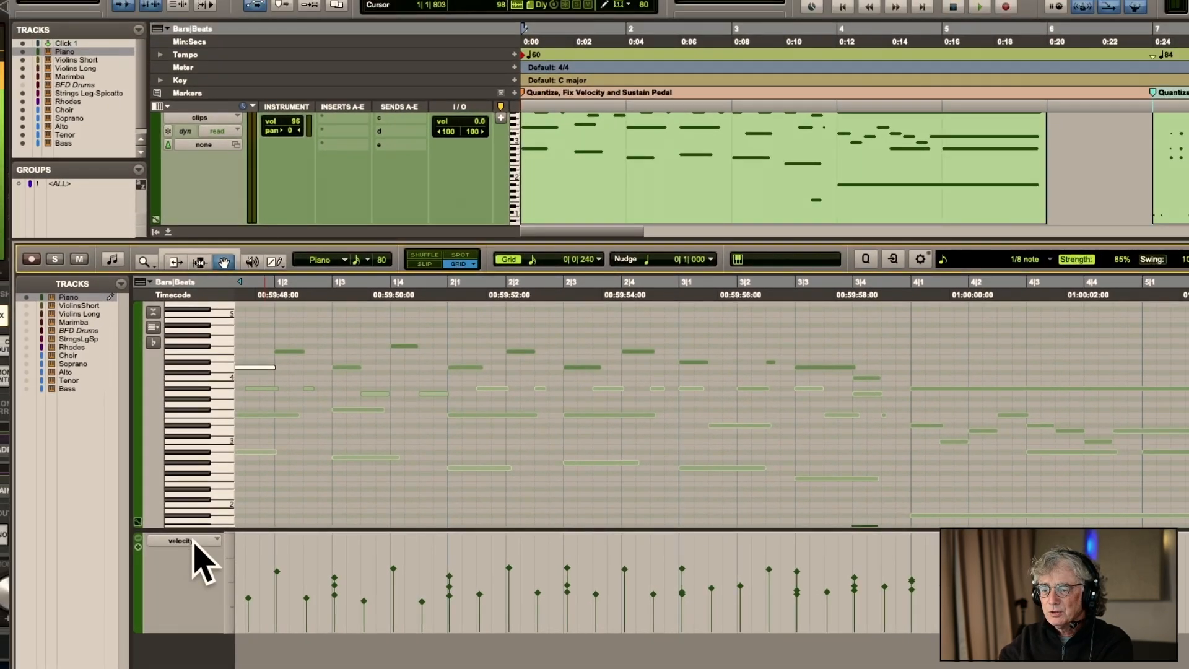
{"action": "left_click", "coordinate": [183, 540]}
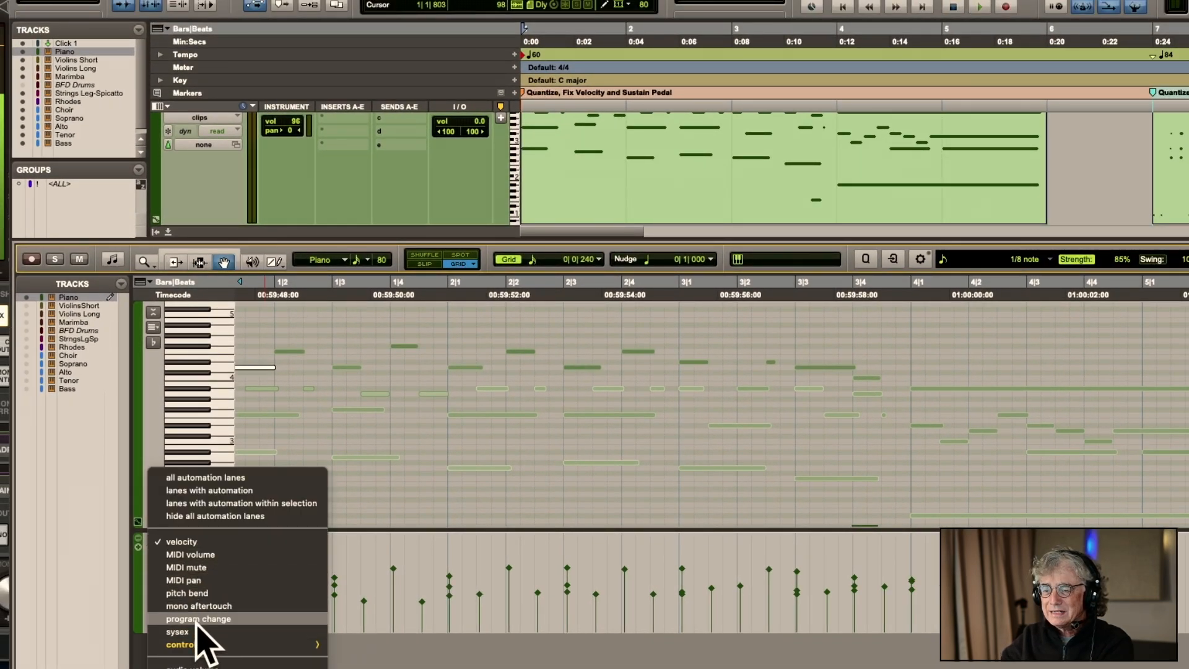
{"action": "mouse_move", "coordinate": [193, 646]}
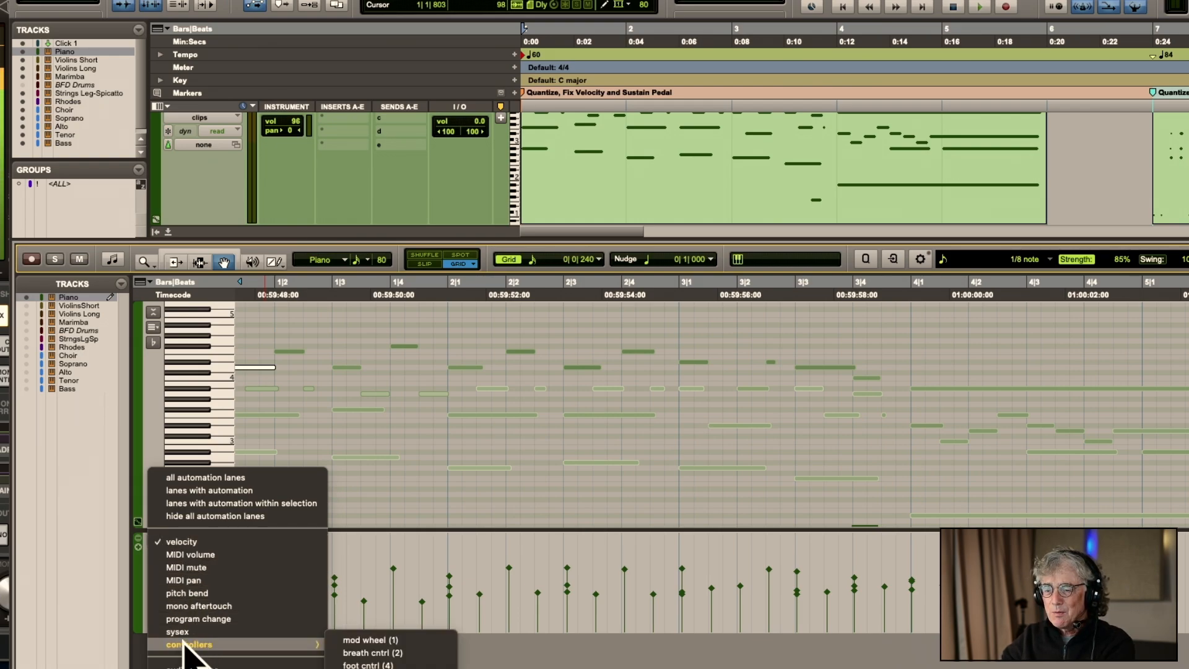
{"action": "left_click", "coordinate": [184, 641]}
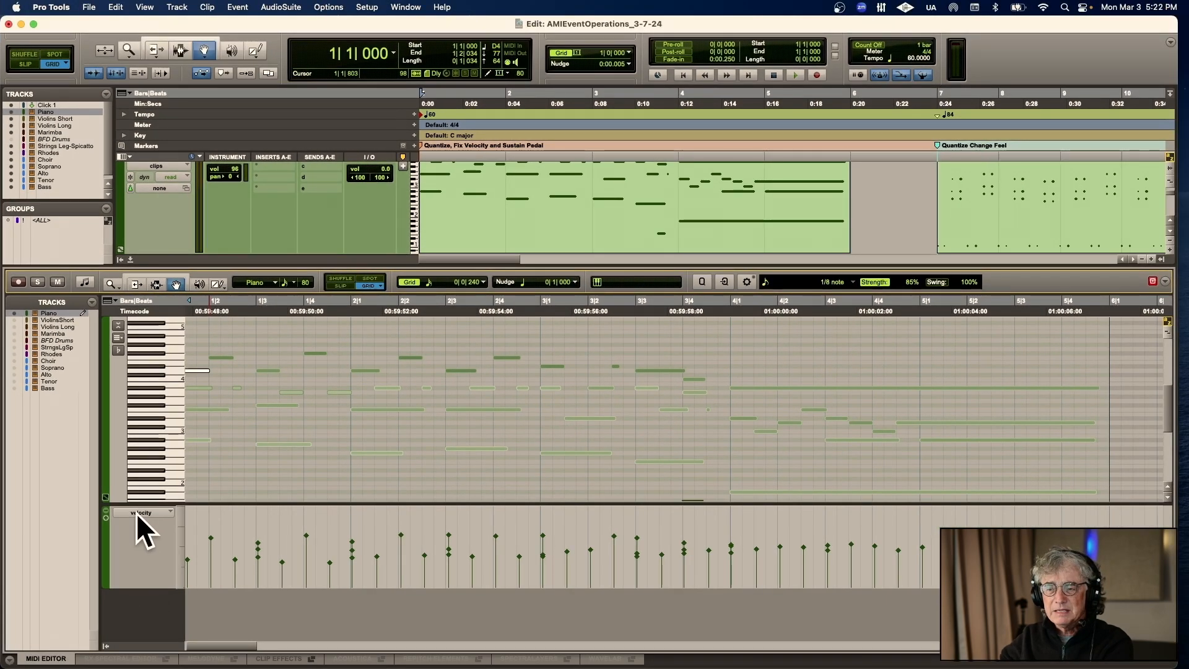
Switch the Piano controller lane from velocity to sustain (64) and show it from the start of bar 1
{"action": "left_click", "coordinate": [142, 513]}
{"action": "mouse_move", "coordinate": [139, 596]}
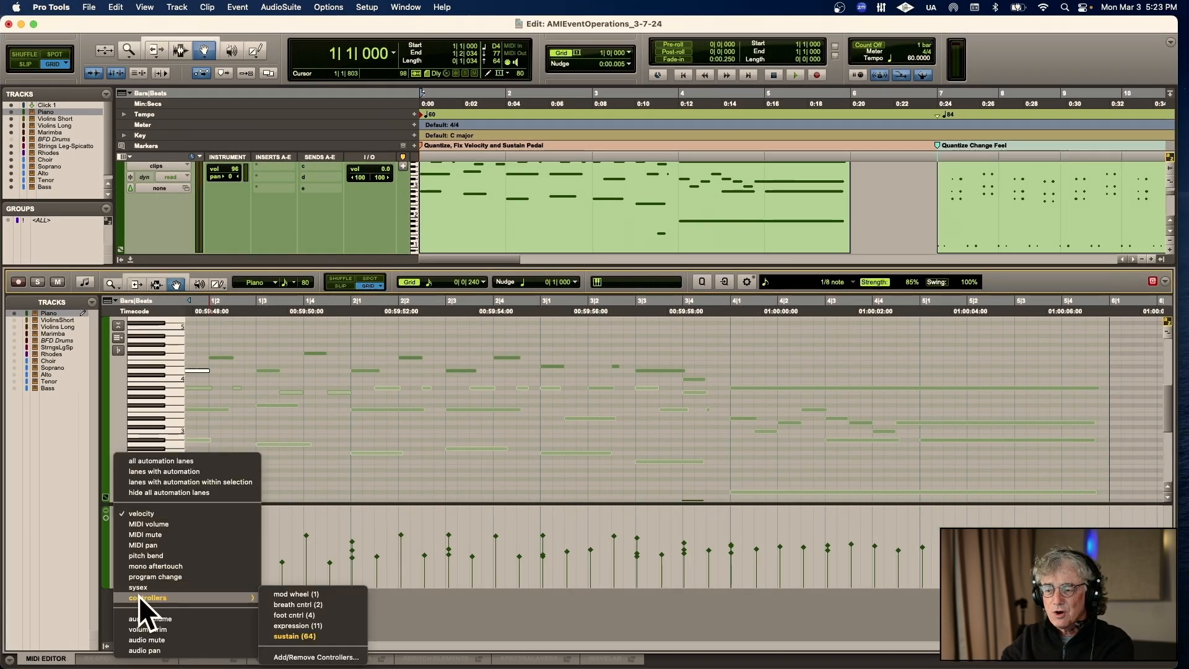
{"action": "left_click", "coordinate": [290, 636]}
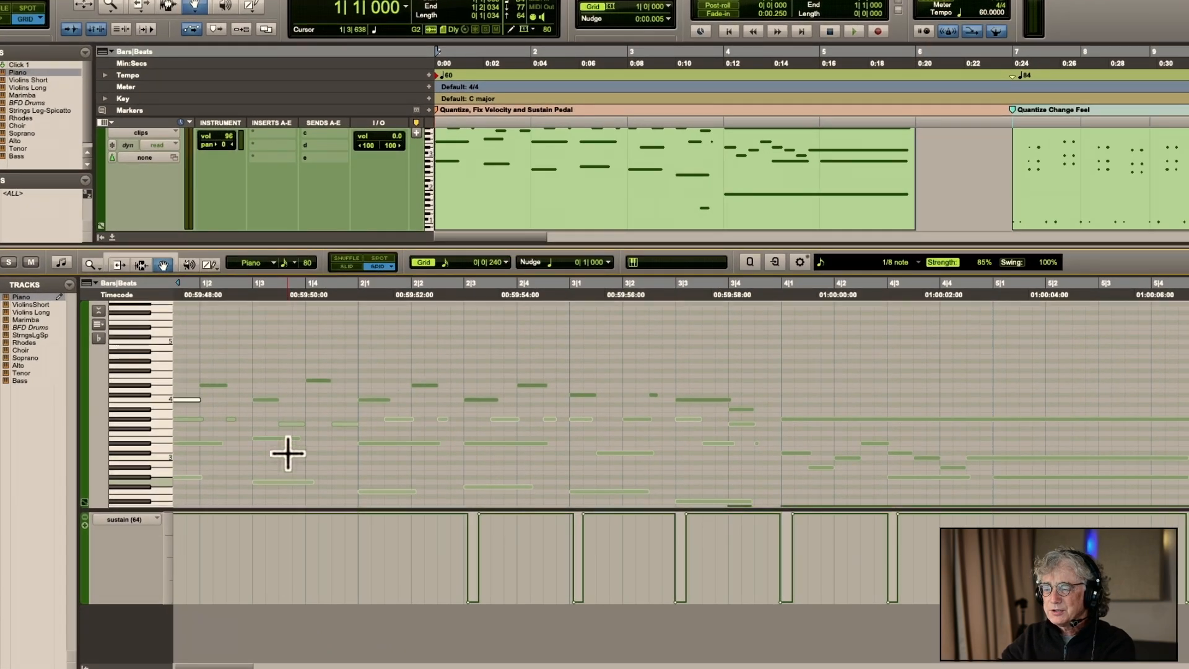
{"action": "scroll", "coordinate": [292, 453], "scroll_direction": "left", "scroll_amount": 1}
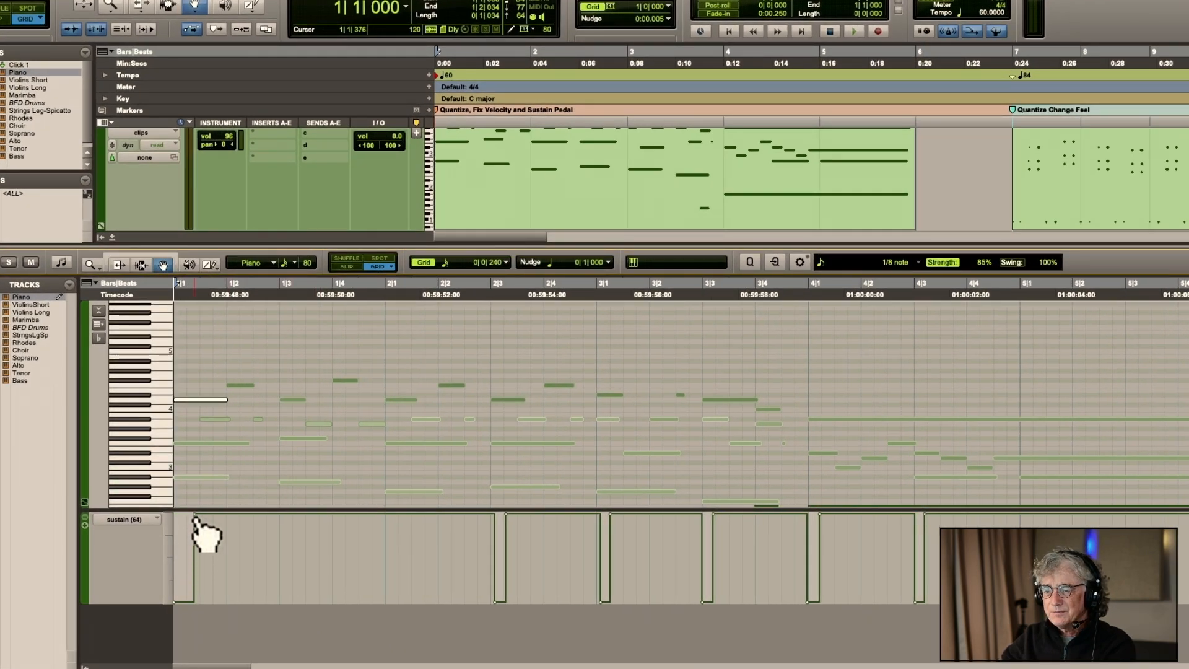
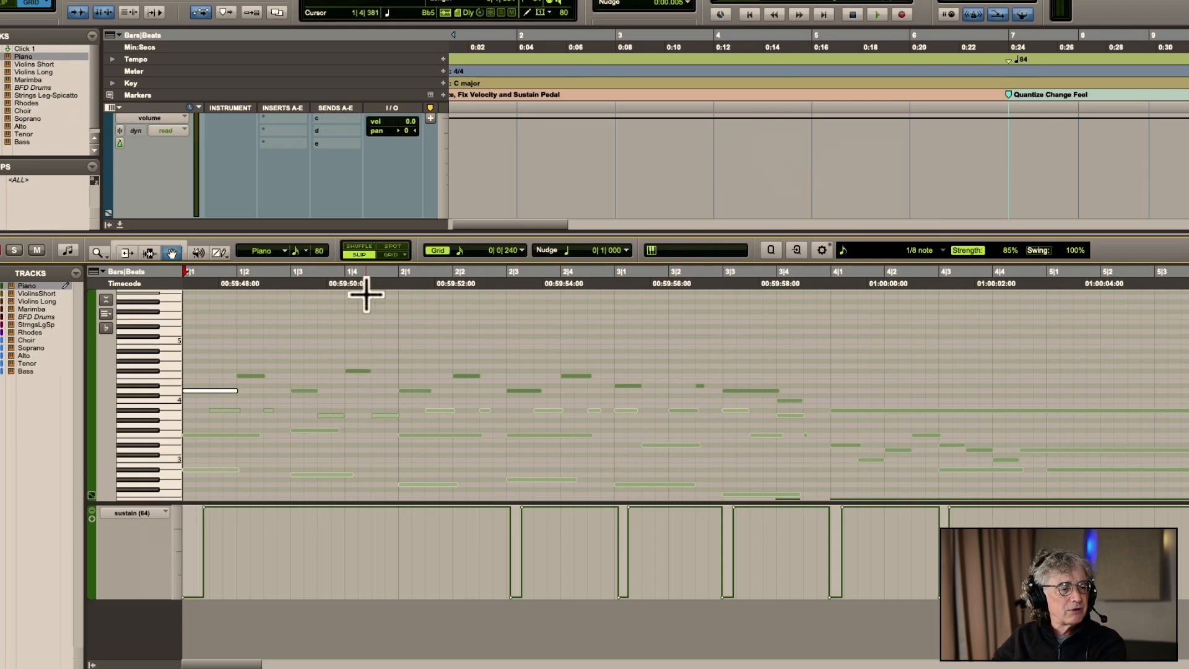
Add a short sustain pedal lift across the 1|3 beat, releasing just before it and re-pressing just after, and play it back
{"action": "left_click", "coordinate": [273, 447]}
{"action": "key", "text": "t"}
{"action": "key", "text": "t"}
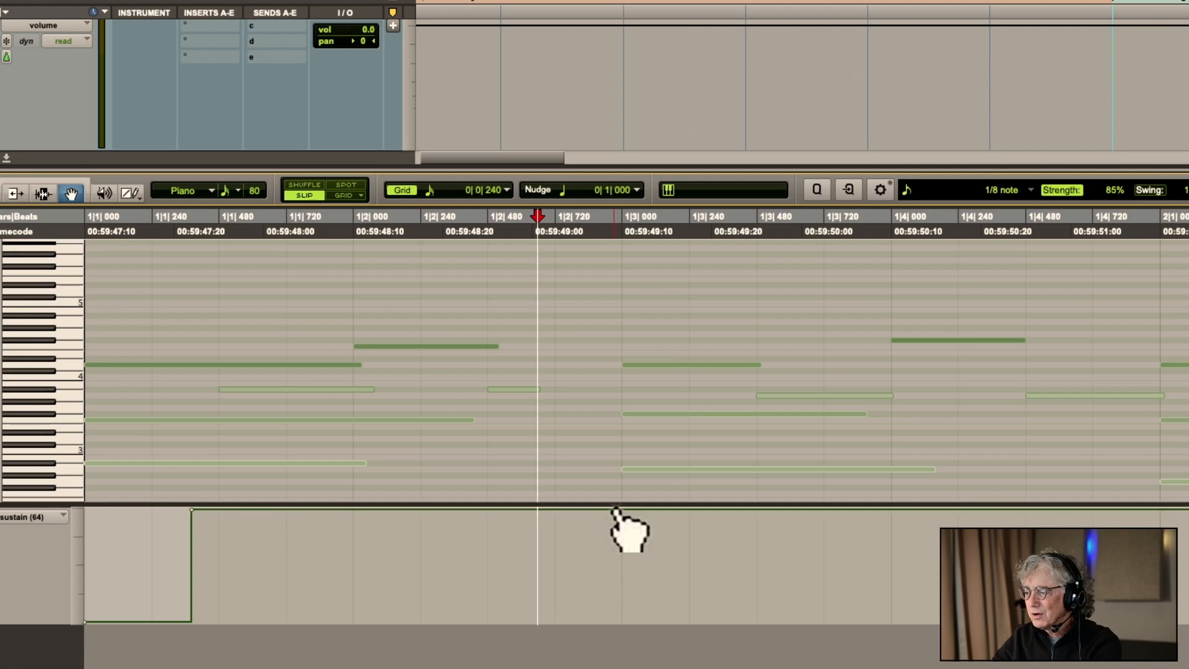
{"action": "mouse_move", "coordinate": [615, 509]}
{"action": "left_mouse_down"}
{"action": "mouse_move", "coordinate": [616, 647]}
{"action": "mouse_move", "coordinate": [626, 494]}
{"action": "left_mouse_up"}
{"action": "key", "text": "Return"}
{"action": "key", "text": "space"}
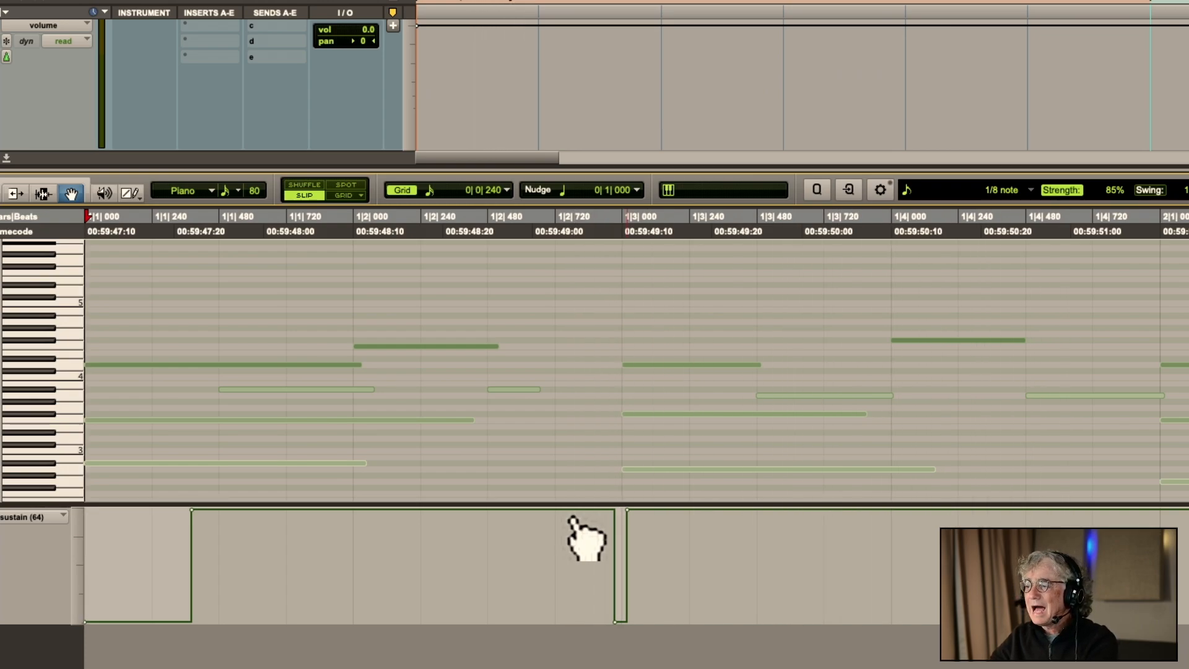
Try to add a matching sustain pedal lift by hand at 2|1, and undo it
{"action": "key", "text": "r"}
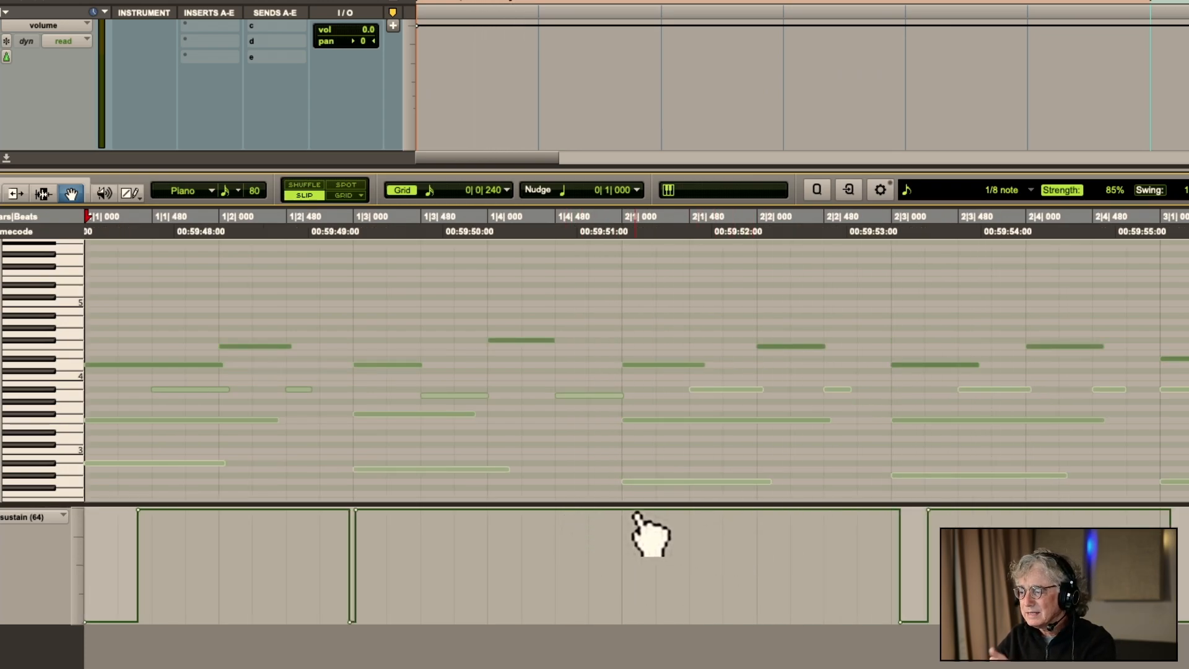
{"action": "left_click", "coordinate": [616, 509]}
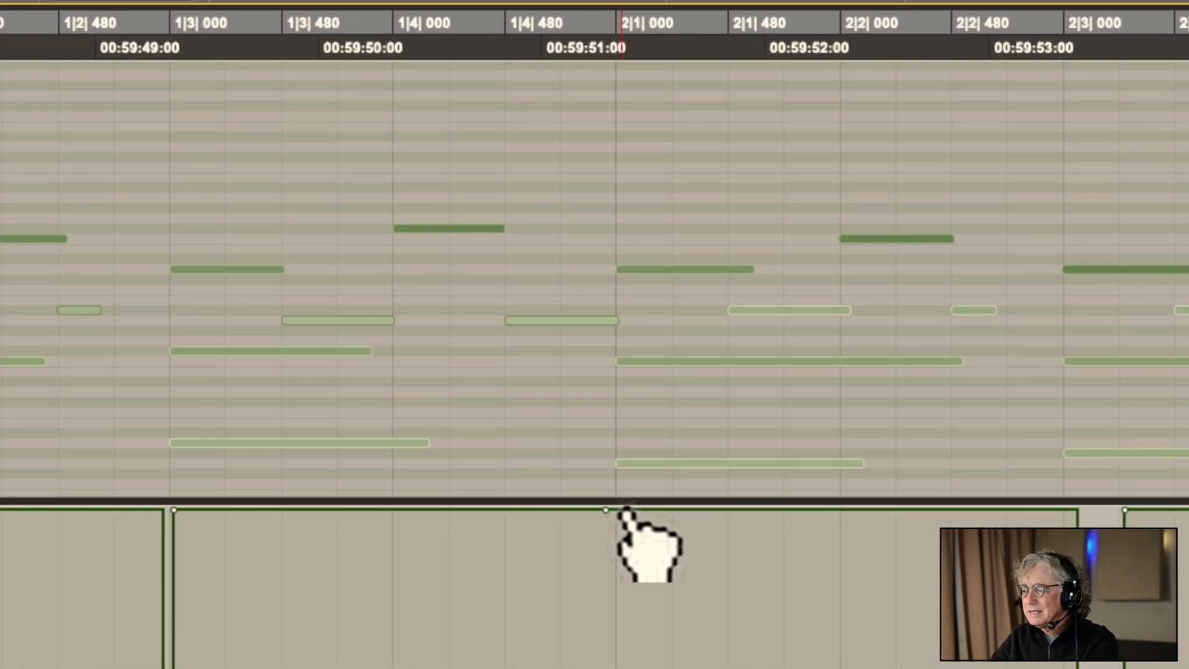
{"action": "left_click", "coordinate": [630, 510]}
{"action": "left_click_drag", "start_coordinate": [622, 511], "coordinate": [607, 658]}
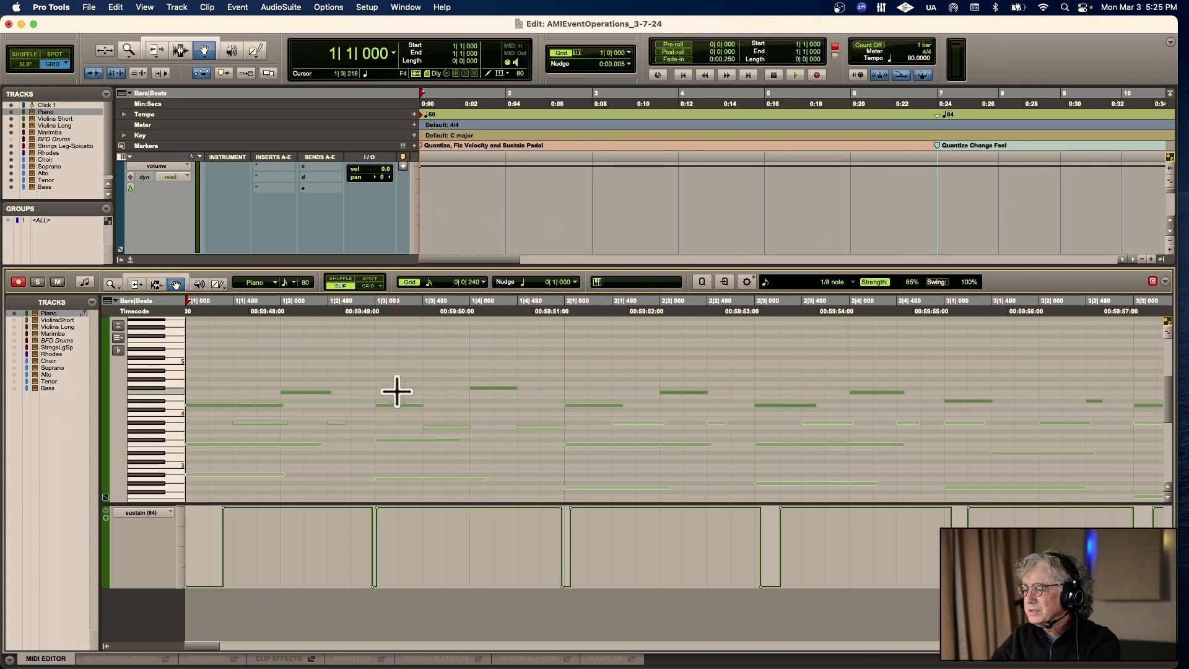
{"action": "key", "text": "super+z"}
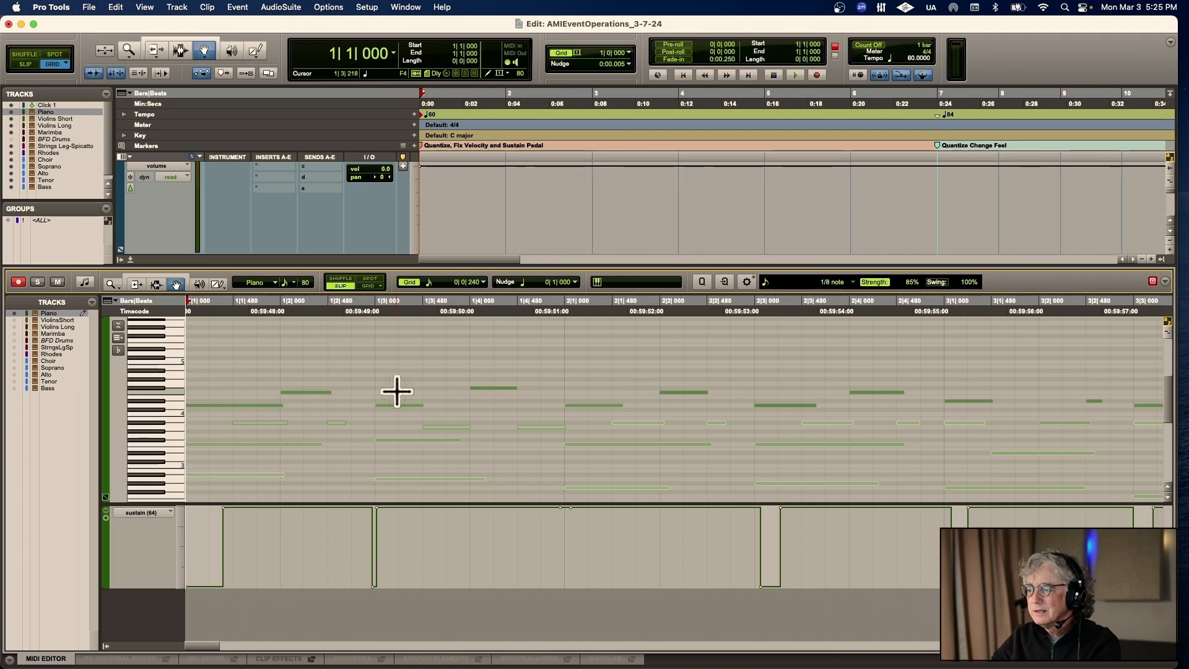
Copy the short sustain pedal lift at 1|3 and paste it across the 2|1 downbeat
{"action": "left_click", "coordinate": [157, 284]}
{"action": "left_click_drag", "start_coordinate": [368, 540], "coordinate": [382, 543]}
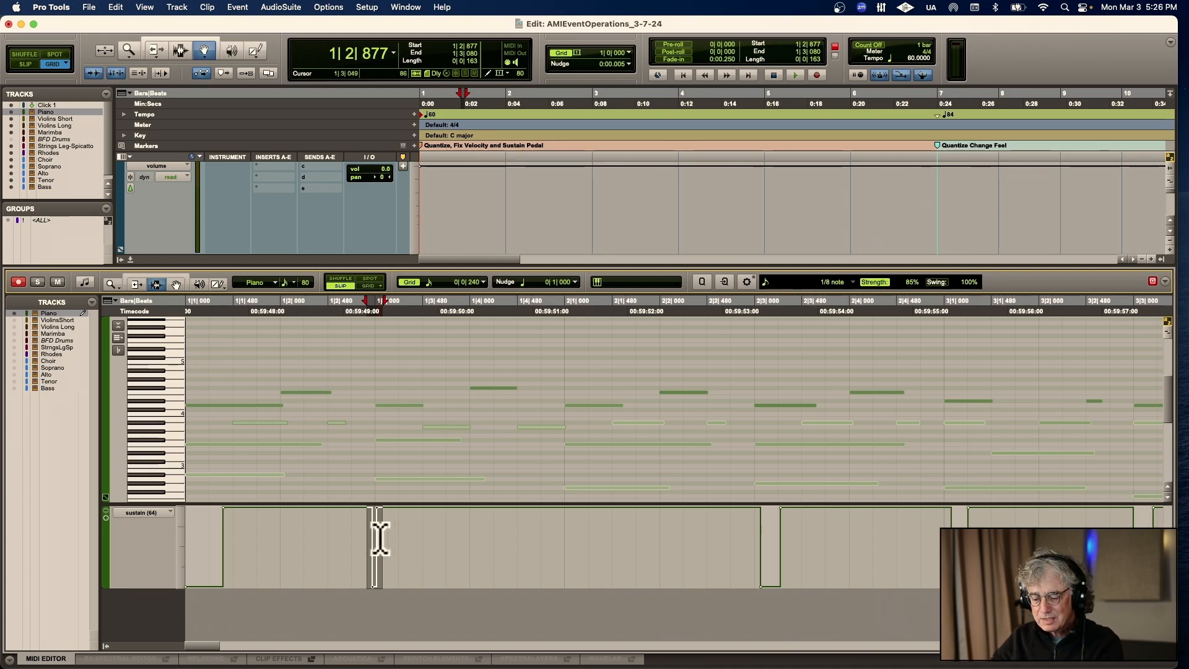
{"action": "left_click_drag", "start_coordinate": [559, 544], "coordinate": [574, 549]}
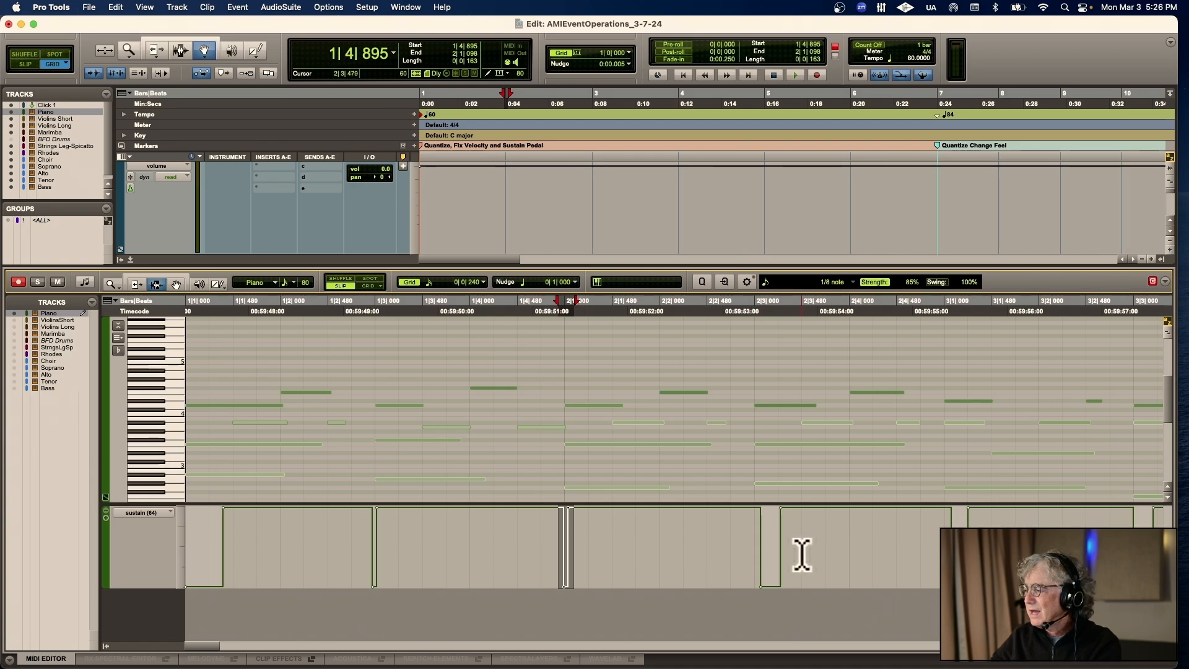
Delete the sustain pedal lifts at 3|3, 4|1 and 4|3
{"action": "scroll", "coordinate": [802, 554], "scroll_direction": "right", "scroll_amount": 2}
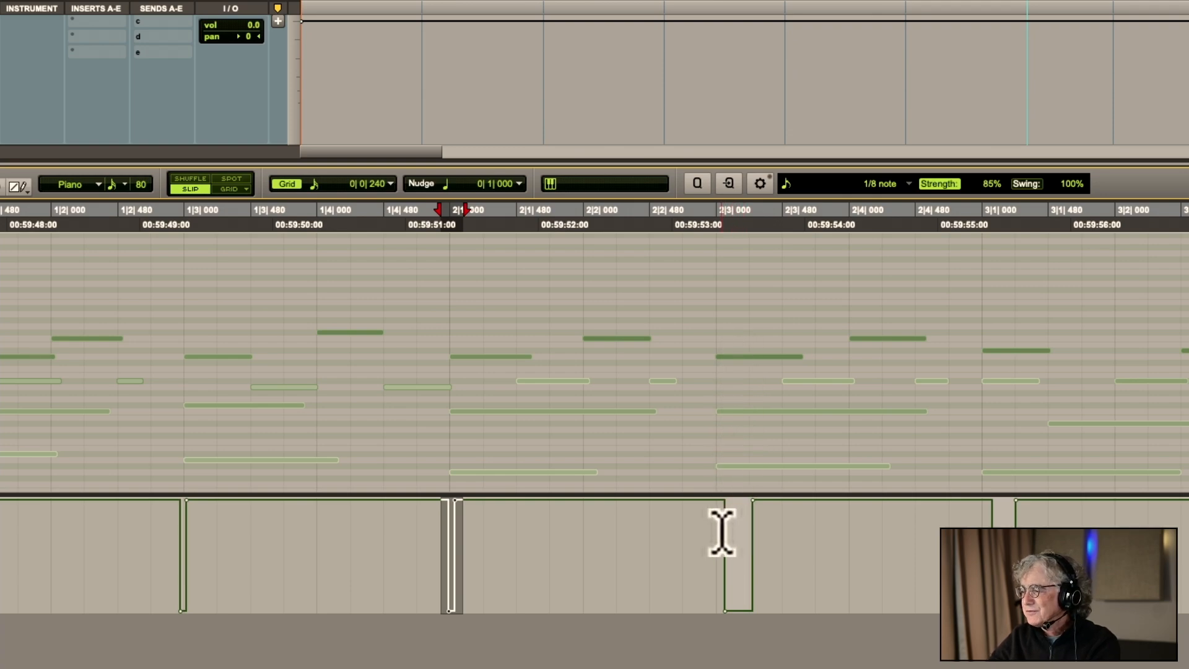
{"action": "key", "text": "r"}
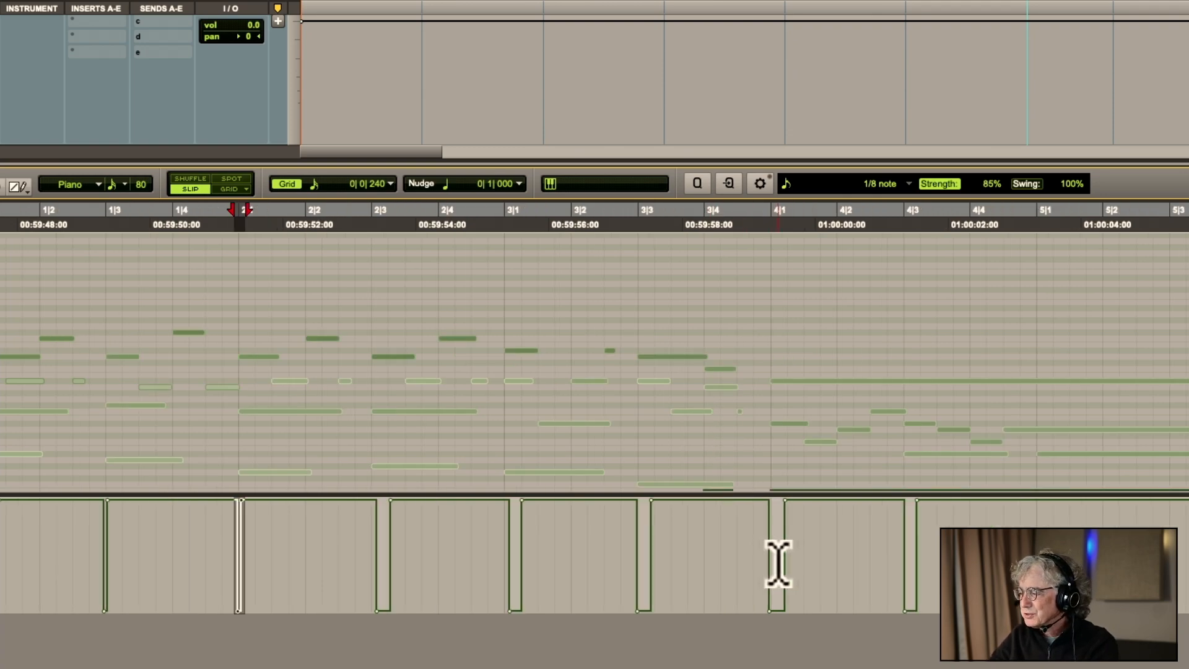
{"action": "left_click_drag", "start_coordinate": [611, 552], "coordinate": [952, 554]}
{"action": "key", "text": "Delete"}
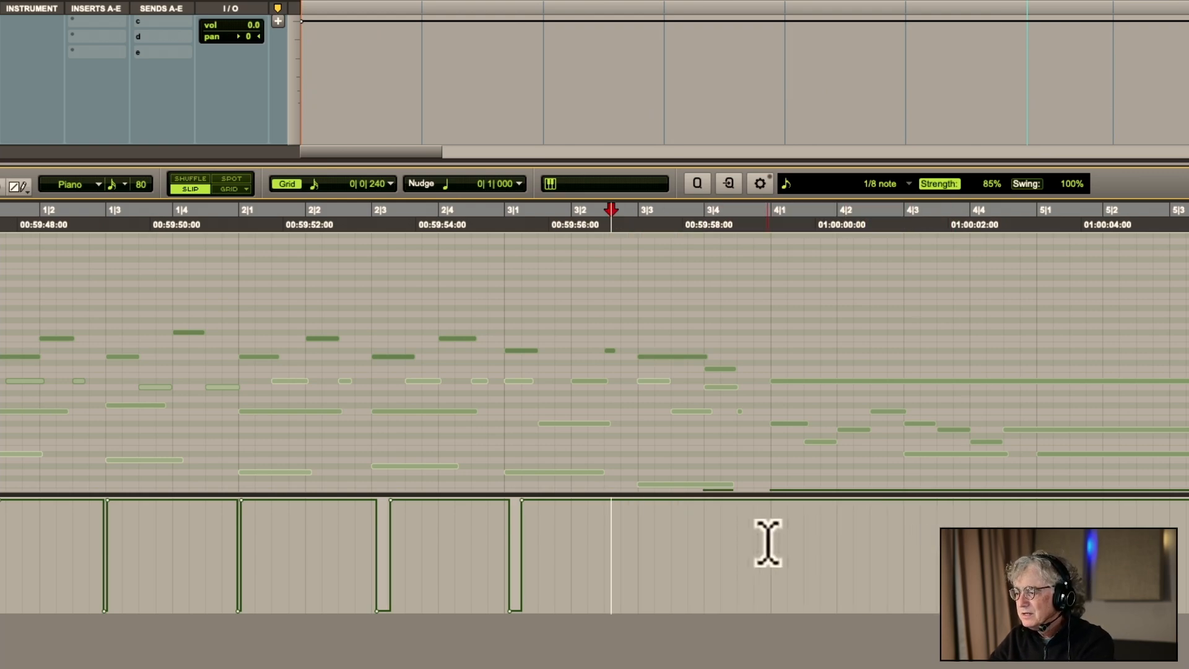
Paste the copied sustain pedal lift across the 3|3 beat, retrying the insertion point until the pedal releases just before the beat
{"action": "left_click", "coordinate": [634, 530]}
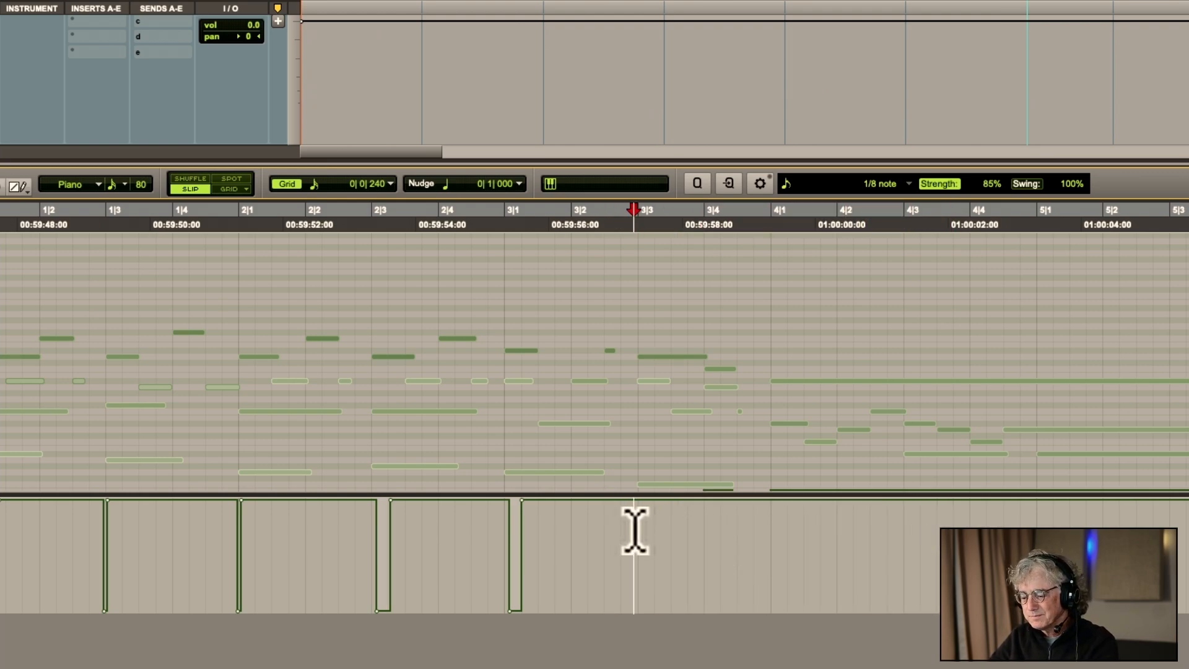
{"action": "key", "text": "t"}
{"action": "key", "text": "t"}
{"action": "left_click", "coordinate": [670, 541]}
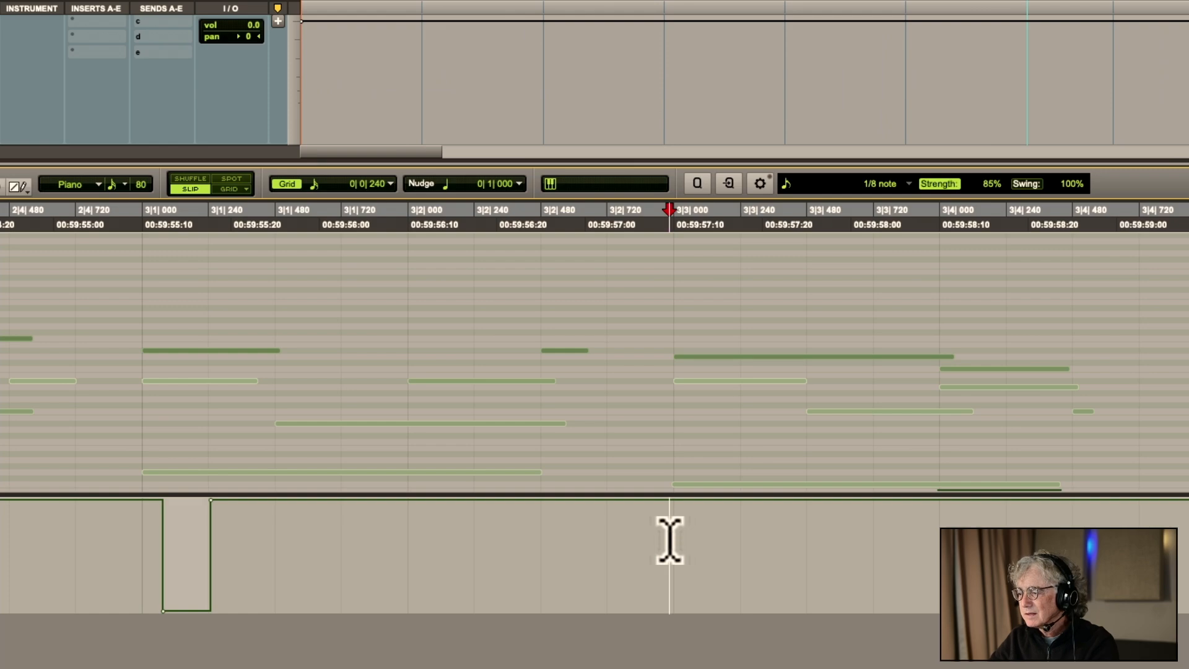
{"action": "key", "text": "super+v"}
{"action": "key", "text": "super+z"}
{"action": "left_click", "coordinate": [659, 546]}
{"action": "key", "text": "super+v"}
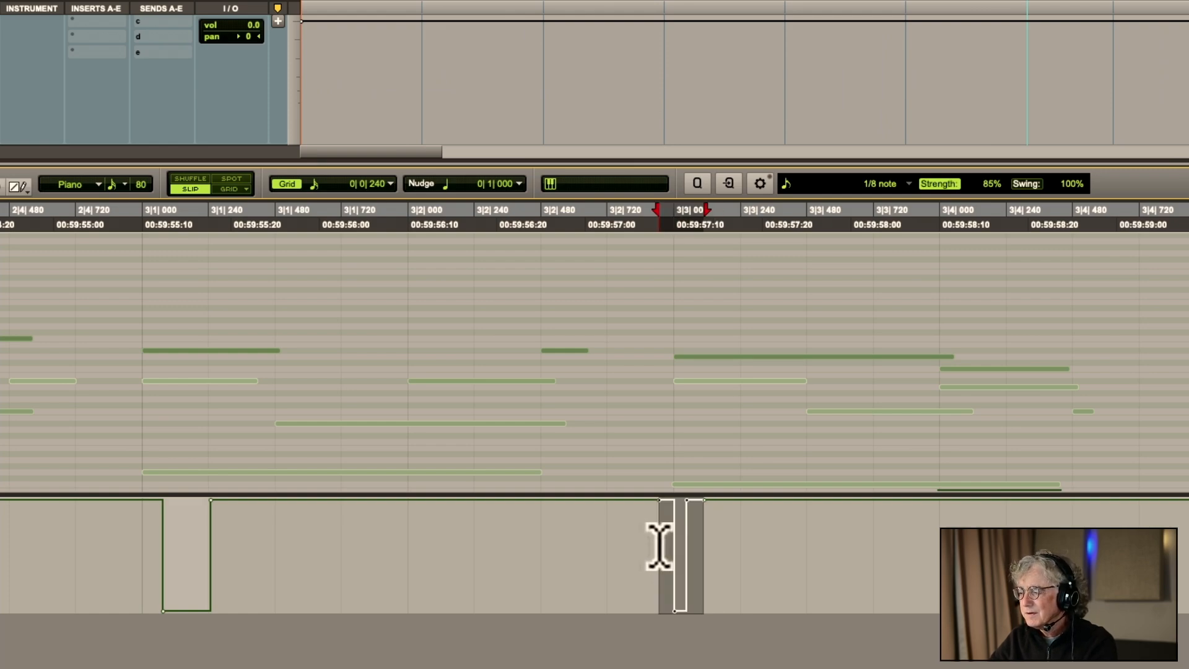
{"action": "key", "text": "super+z"}
{"action": "left_click", "coordinate": [652, 540]}
{"action": "key", "text": "super+v"}
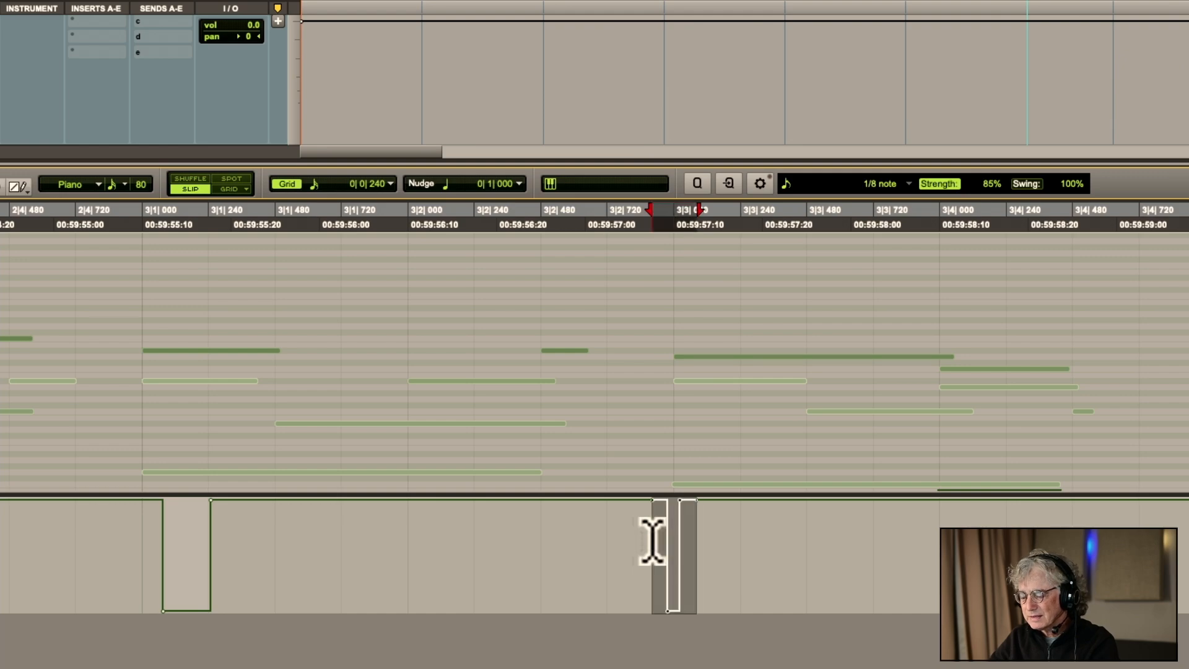
Paste the sustain pedal lift across the 4|1 downbeat, undoing the first placement and repasting it slightly earlier
{"action": "scroll", "coordinate": [652, 540], "scroll_direction": "right", "scroll_amount": 10}
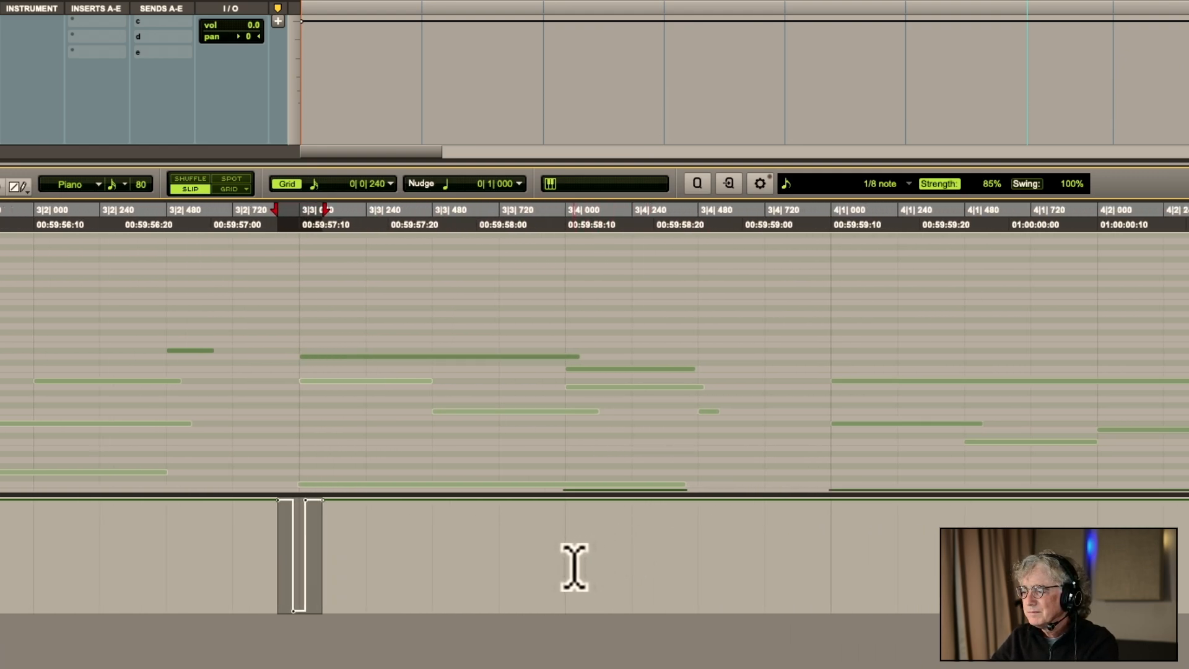
{"action": "left_click", "coordinate": [817, 555]}
{"action": "key", "text": "super+v"}
{"action": "scroll", "coordinate": [817, 554], "scroll_direction": "right", "scroll_amount": 7}
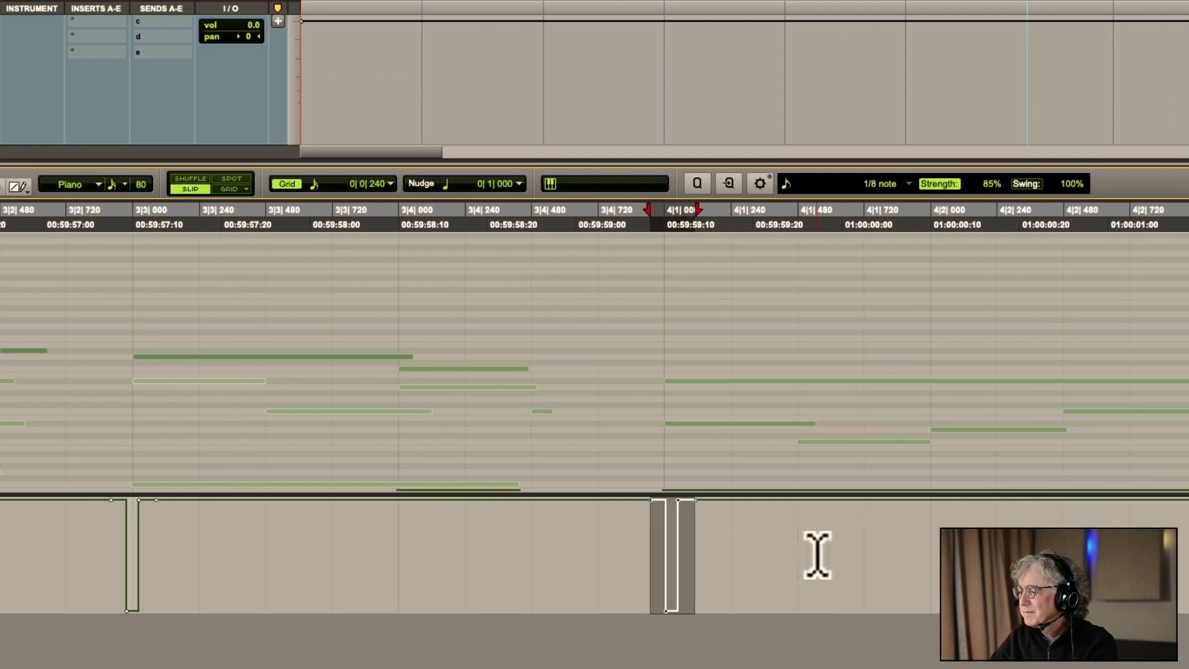
{"action": "key", "text": "super+z"}
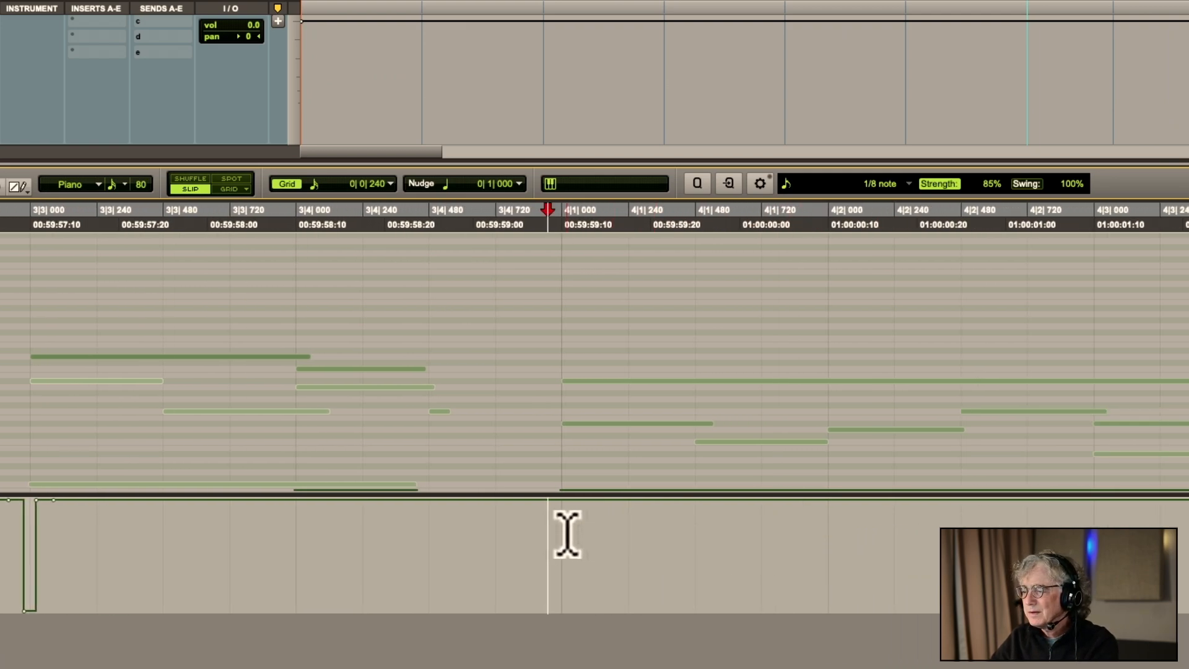
{"action": "left_click", "coordinate": [543, 539]}
{"action": "key", "text": "super+v"}
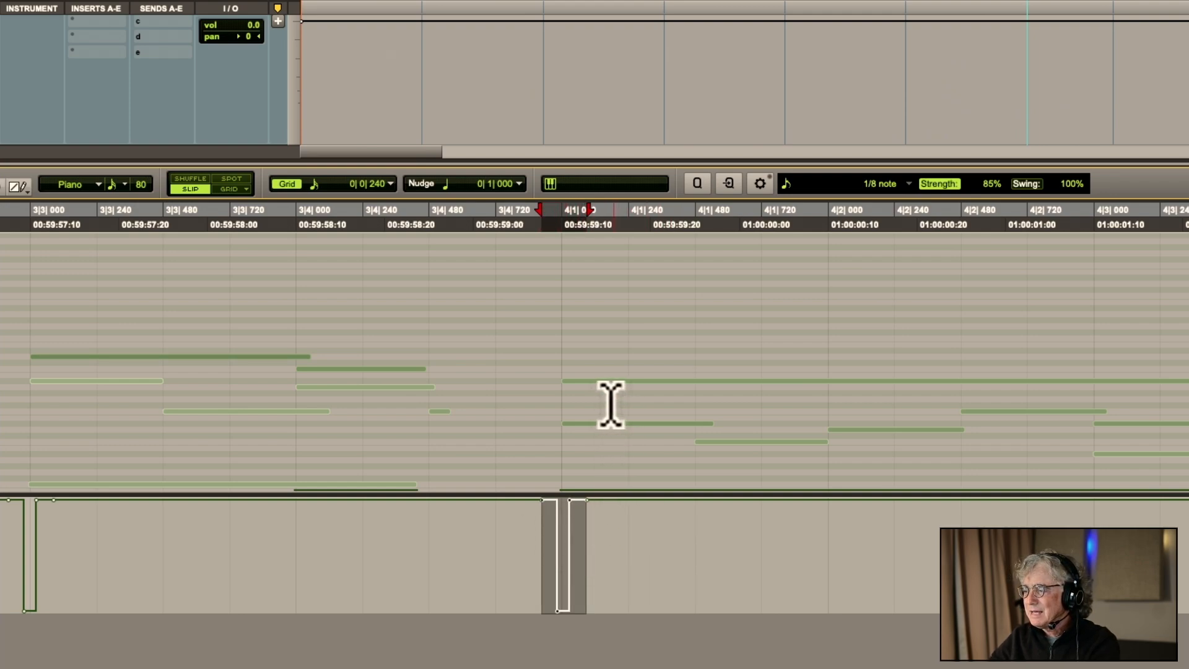
Paste the sustain pedal lift across the 4|3 beat, starting it slightly earlier so the release falls just before the beat
{"action": "scroll", "coordinate": [731, 496], "scroll_direction": "right", "scroll_amount": 2}
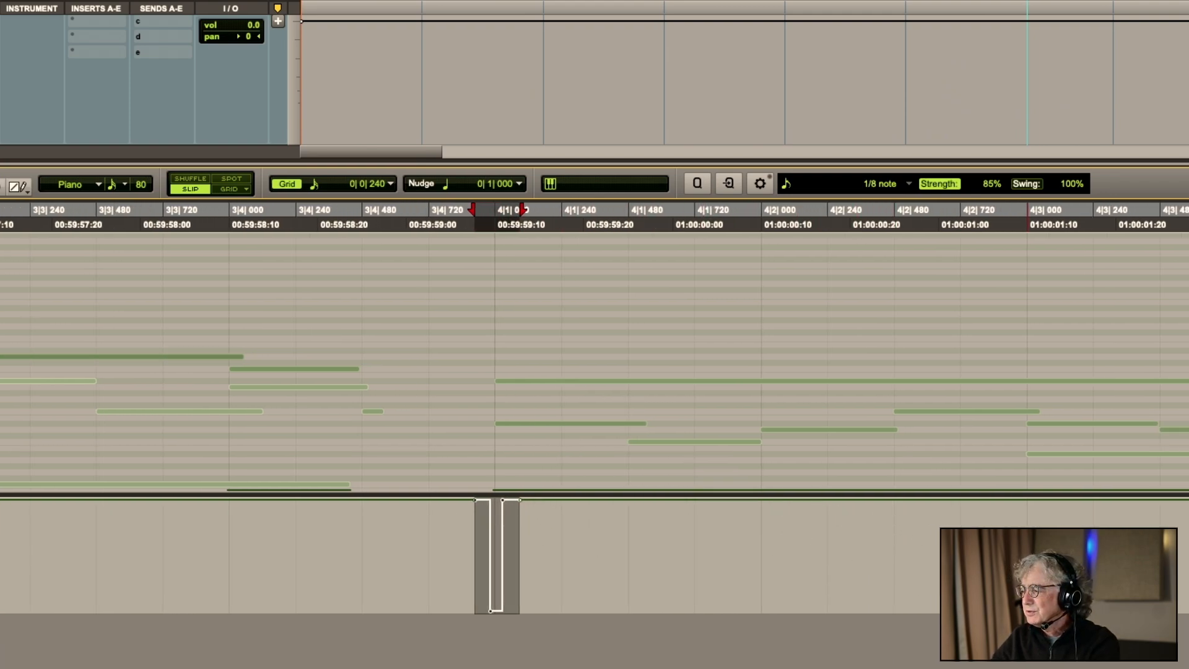
{"action": "left_click", "coordinate": [1017, 517]}
{"action": "left_click_drag", "start_coordinate": [1018, 517], "coordinate": [1063, 517]}
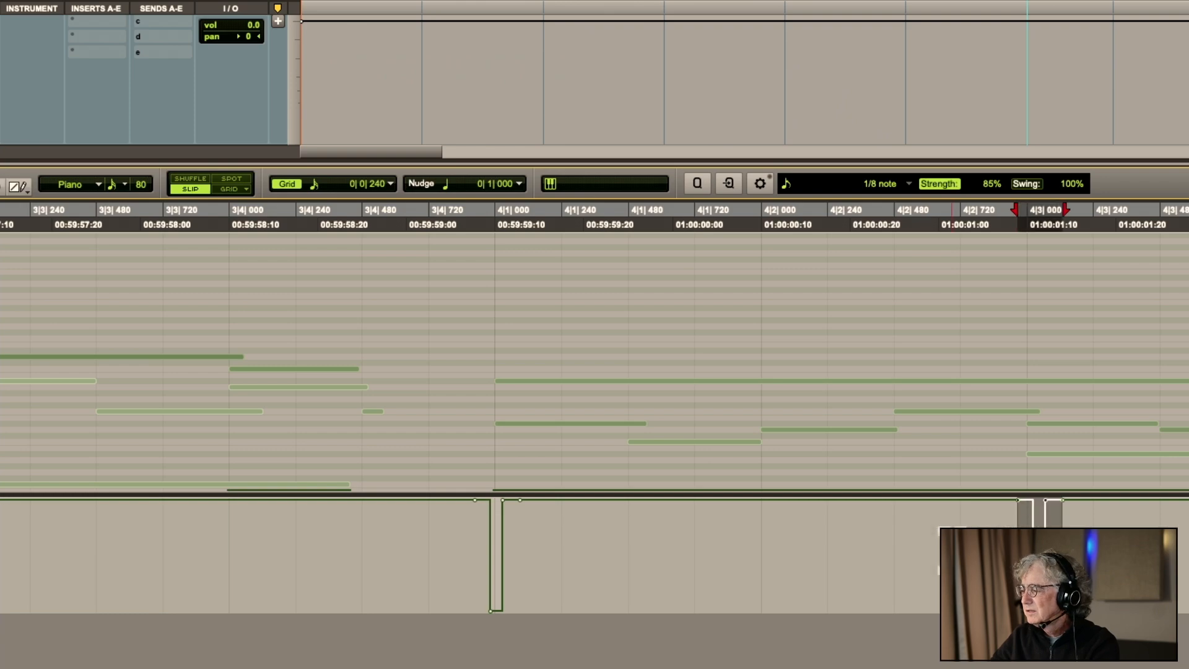
{"action": "key", "text": "Delete"}
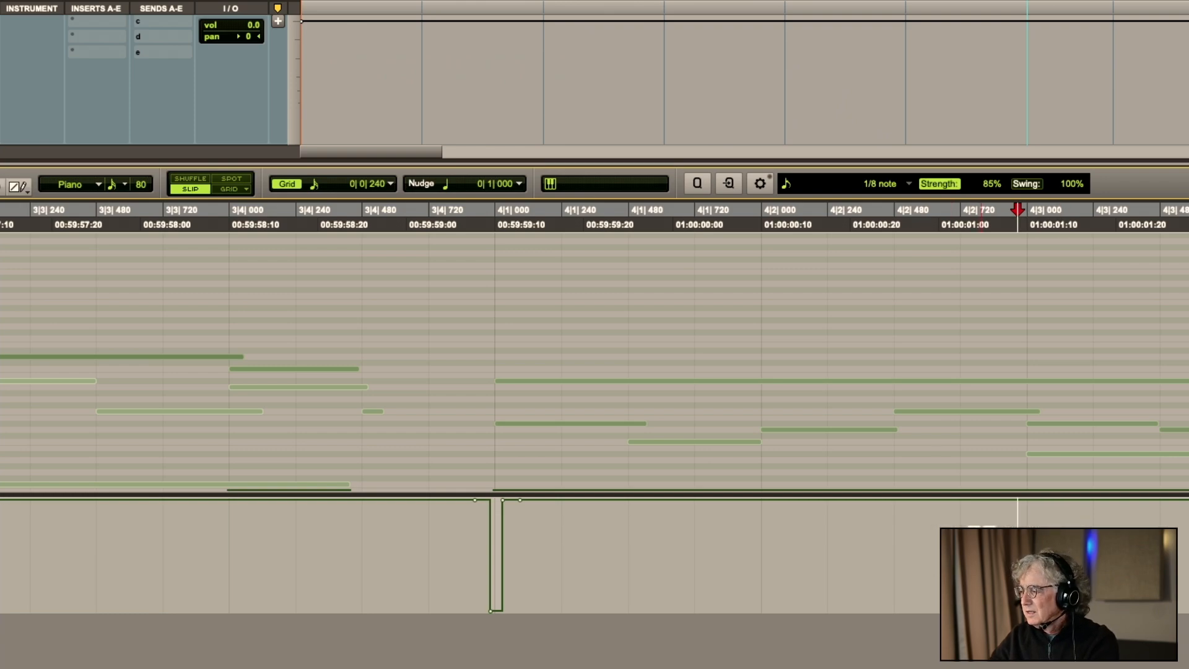
{"action": "key", "text": "super+v"}
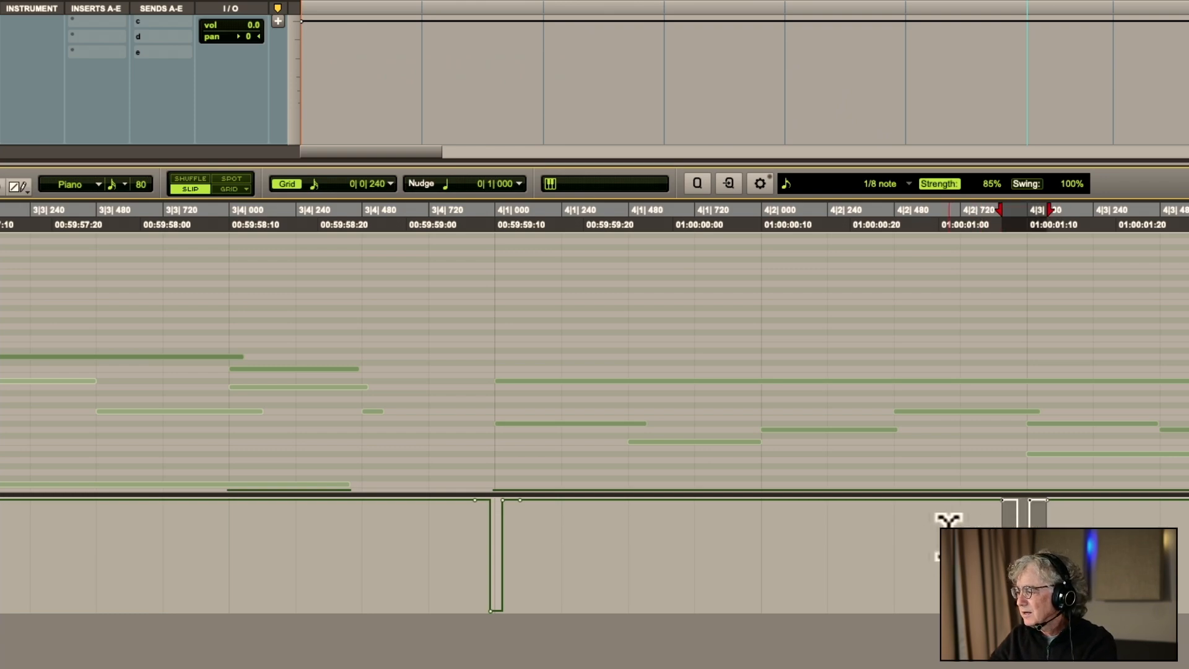
Play the piano passage twice from the beginning to check the revised sustain pedal changes
{"action": "key", "text": "r"}
{"action": "key", "text": "r"}
{"action": "key", "text": "r"}
{"action": "key", "text": "r"}
{"action": "key", "text": "t"}
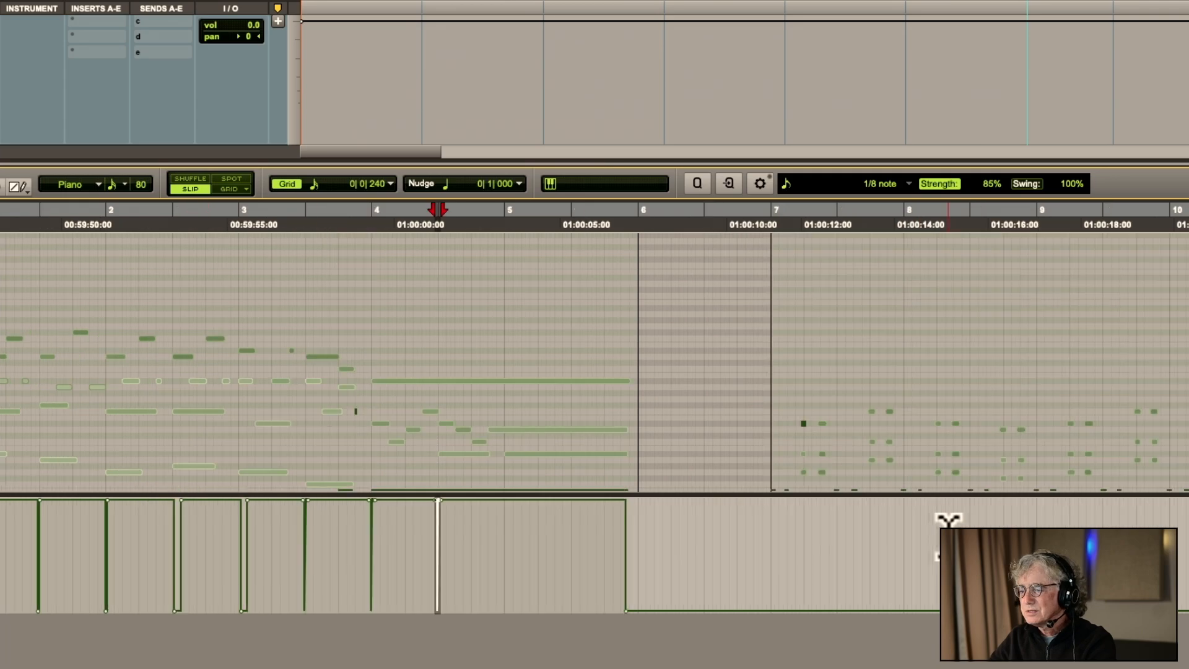
{"action": "key", "text": "Return"}
{"action": "key", "text": "space"}
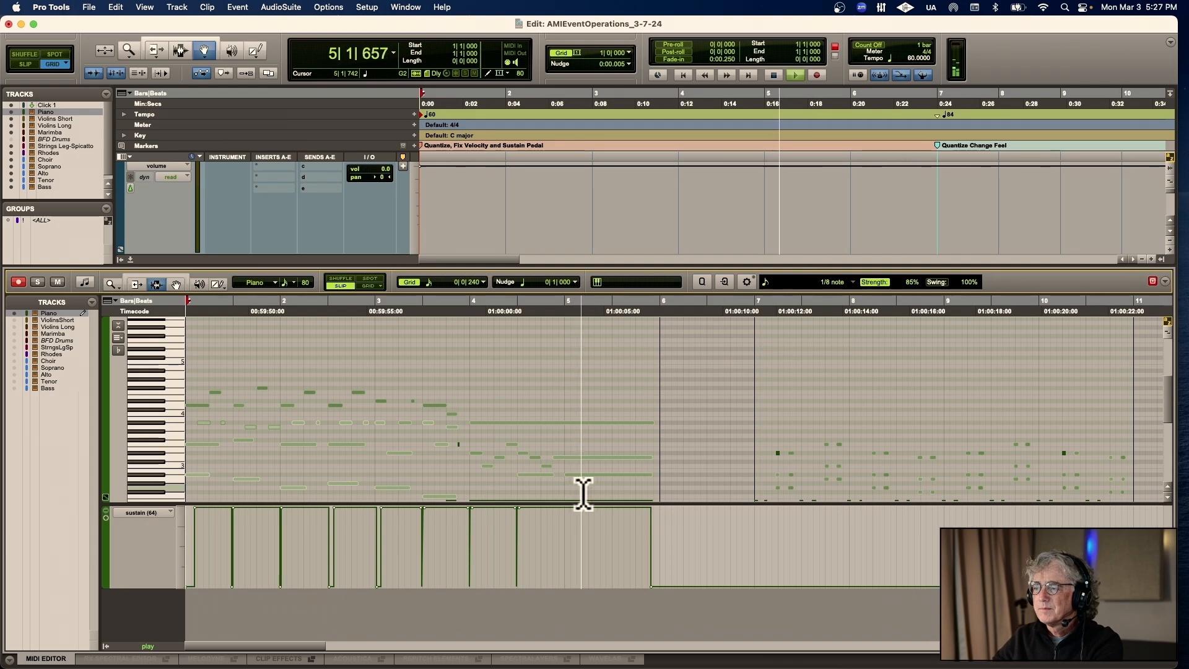
{"action": "key", "text": "space"}
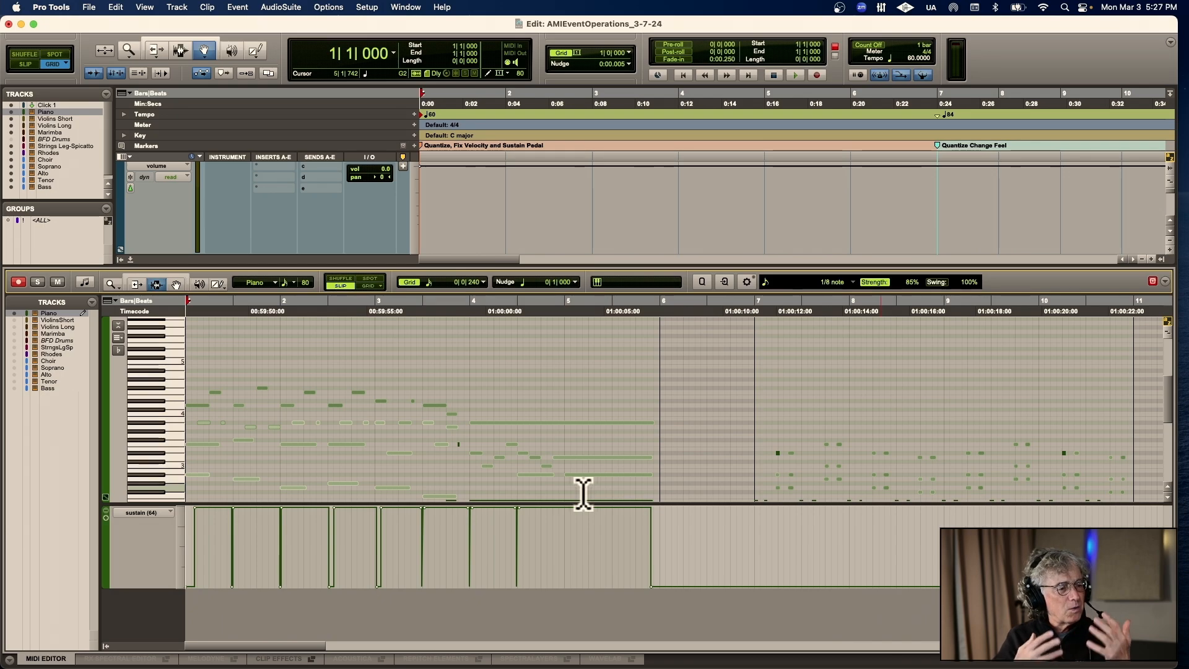
{"action": "key", "text": "space"}
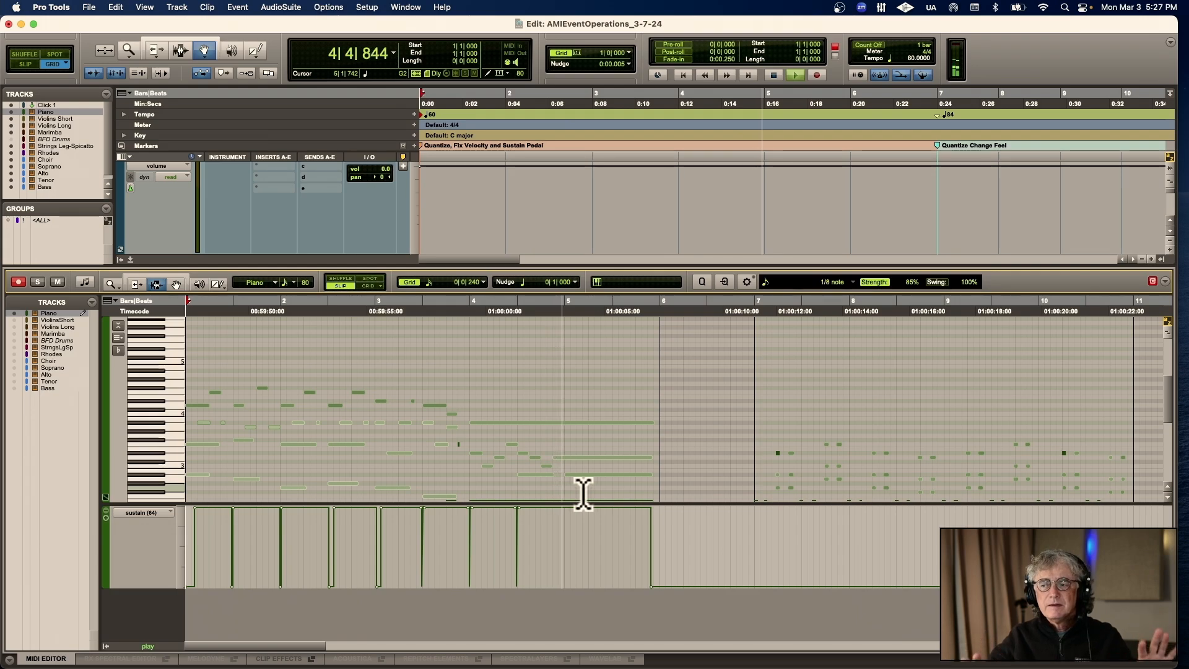
{"action": "key", "text": "space"}
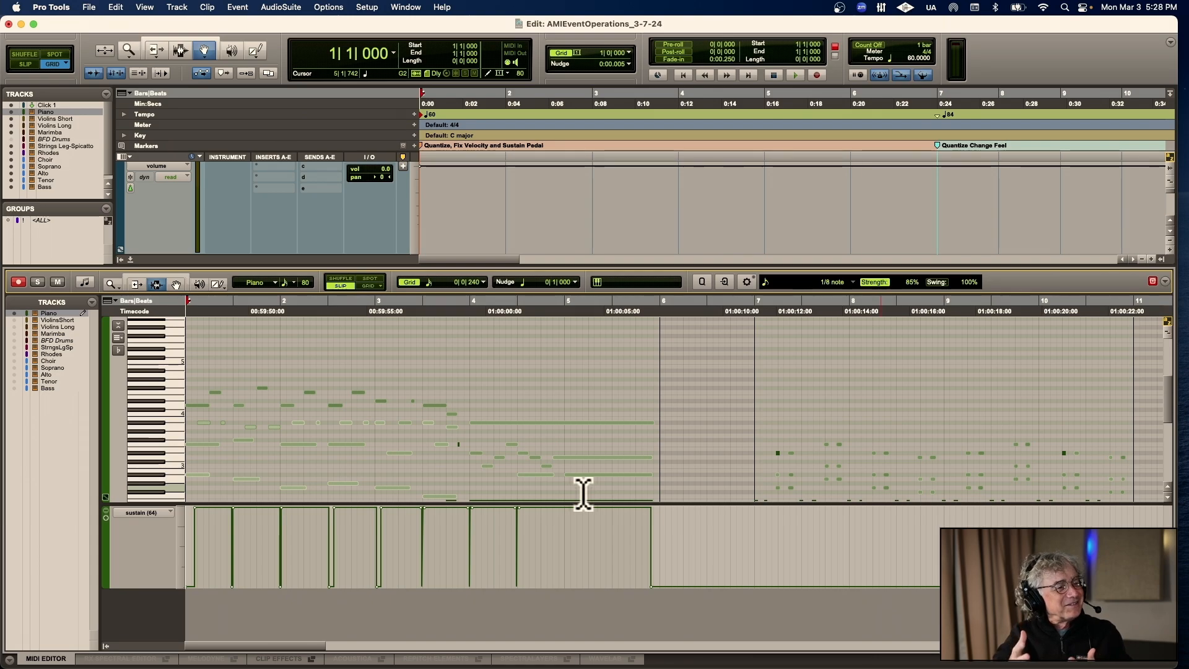
Hide the docked MIDI Editor, then expand and enlarge the tempo editor so its graph shows the 60 BPM level
{"action": "scroll", "coordinate": [583, 494], "scroll_direction": "down", "scroll_amount": 5}
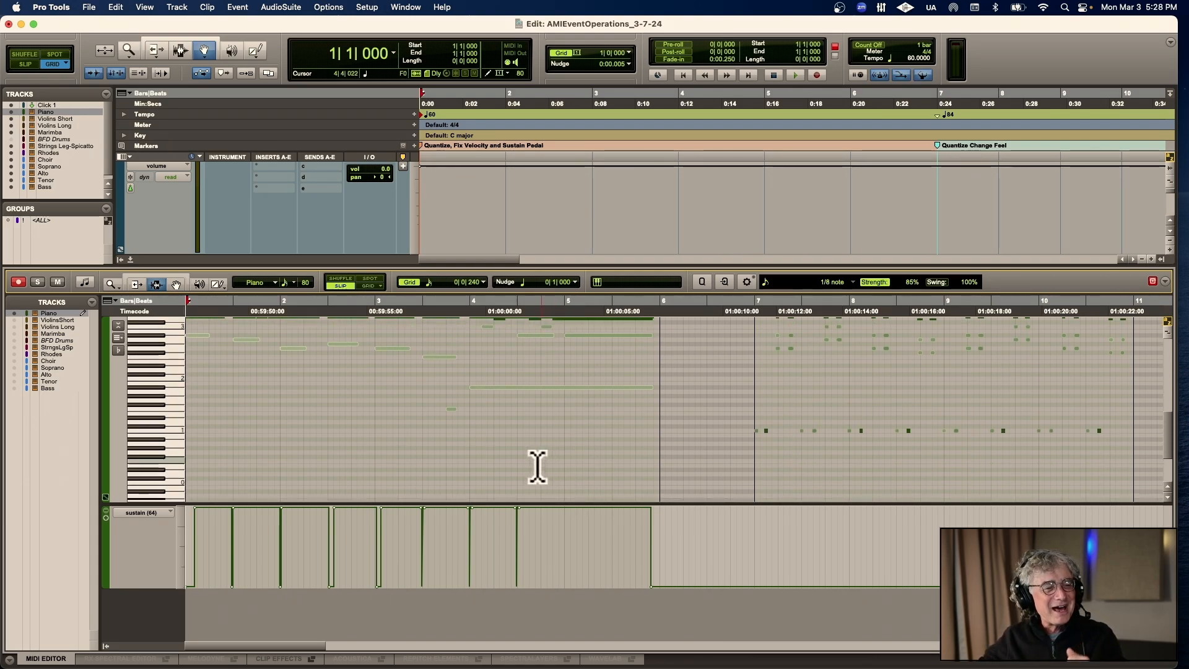
{"action": "left_click", "coordinate": [131, 260]}
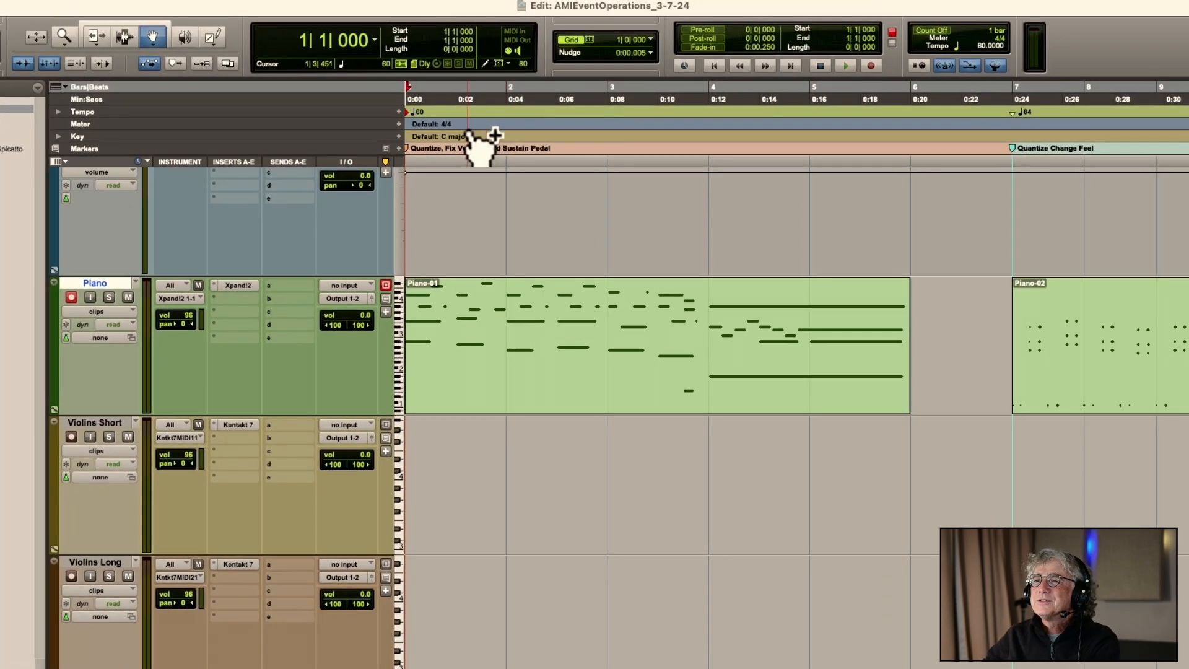
{"action": "left_click", "coordinate": [58, 112]}
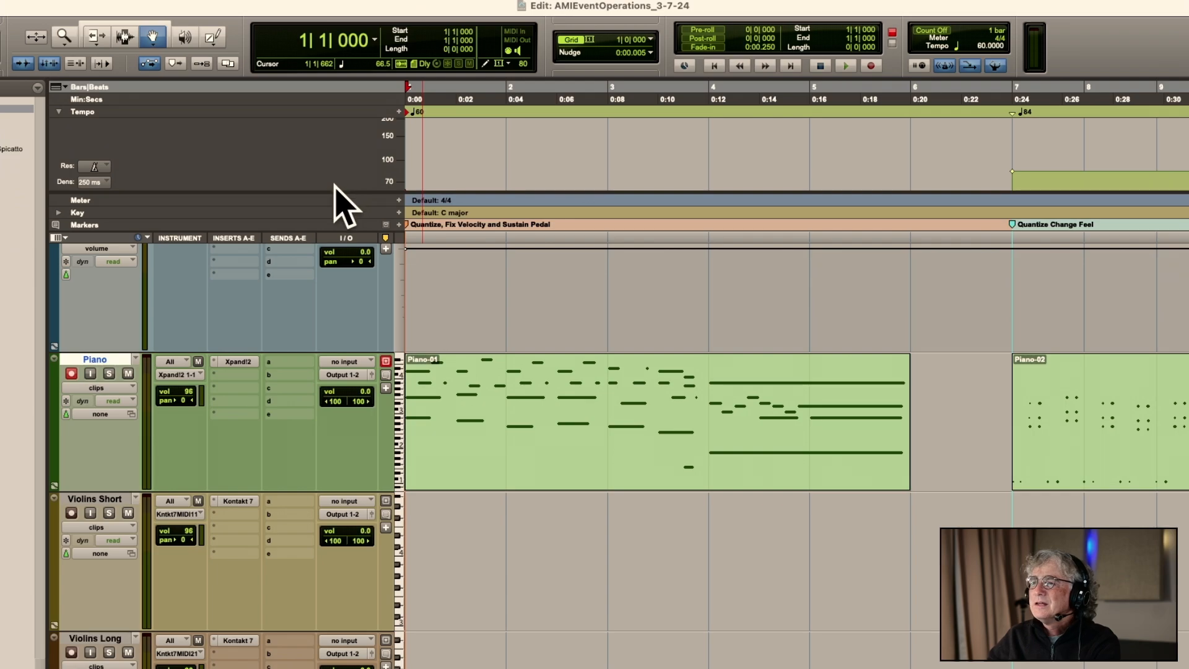
{"action": "left_click_drag", "start_coordinate": [331, 189], "coordinate": [334, 258]}
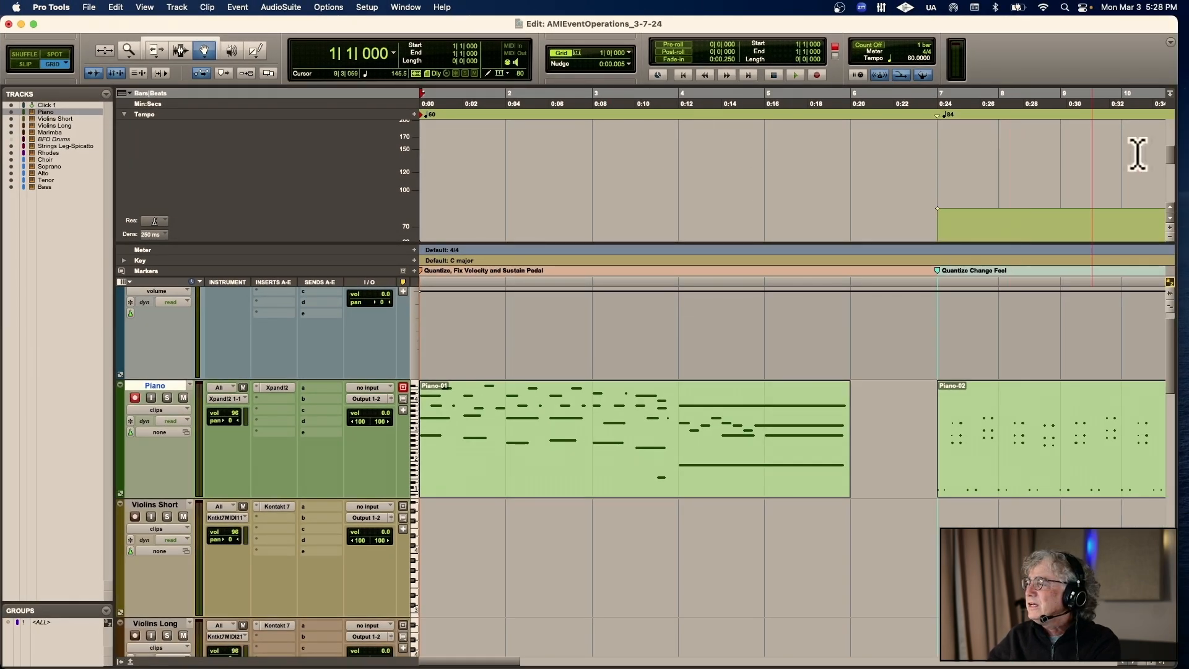
{"action": "left_click_drag", "start_coordinate": [1173, 154], "coordinate": [1171, 162]}
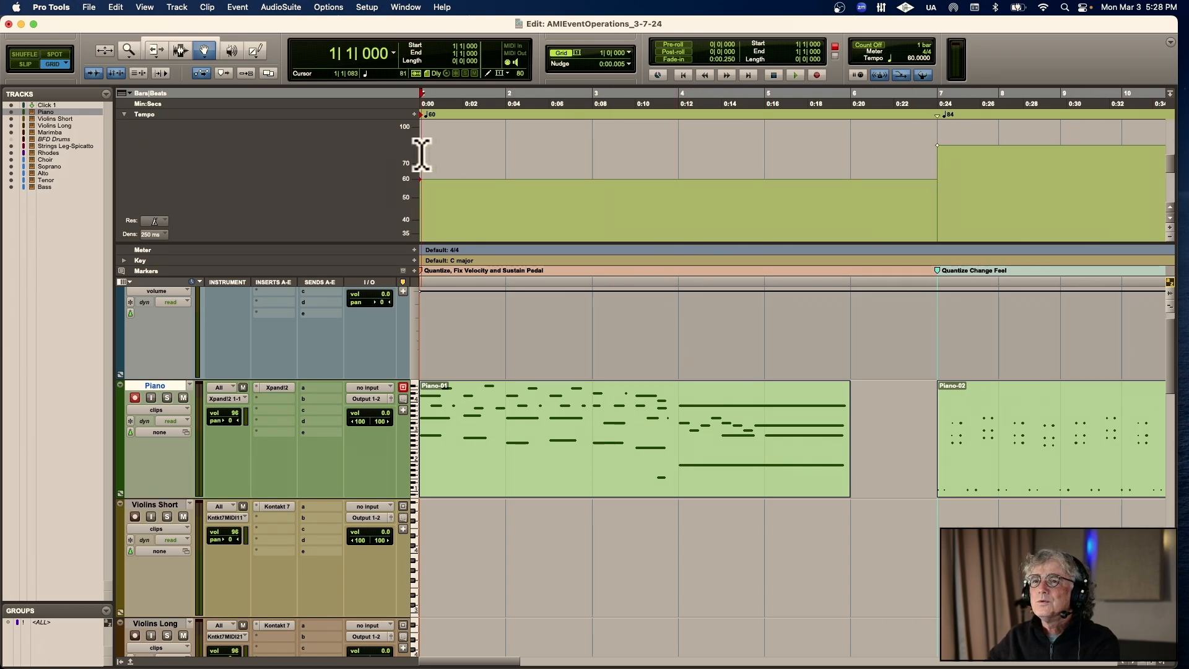
Switch to Slip mode and the Pencil tool, and play the piano ending from about 3|4|853
{"action": "left_click", "coordinate": [27, 64]}
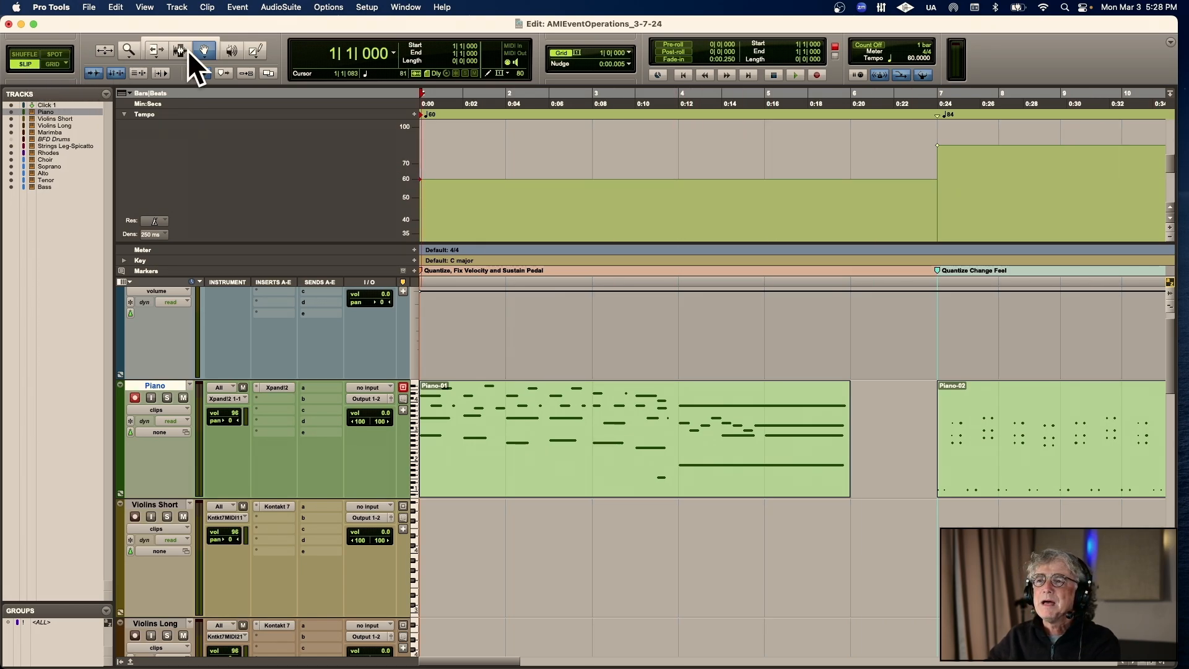
{"action": "left_click", "coordinate": [255, 47]}
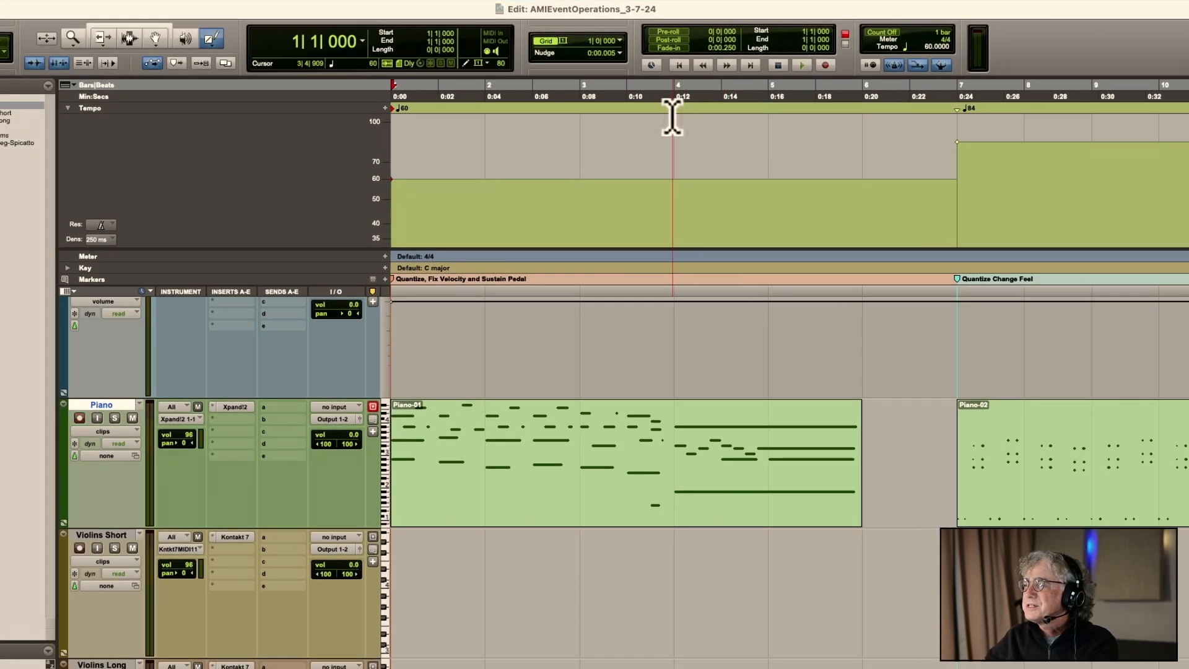
{"action": "left_click", "coordinate": [672, 117]}
{"action": "key", "text": "space"}
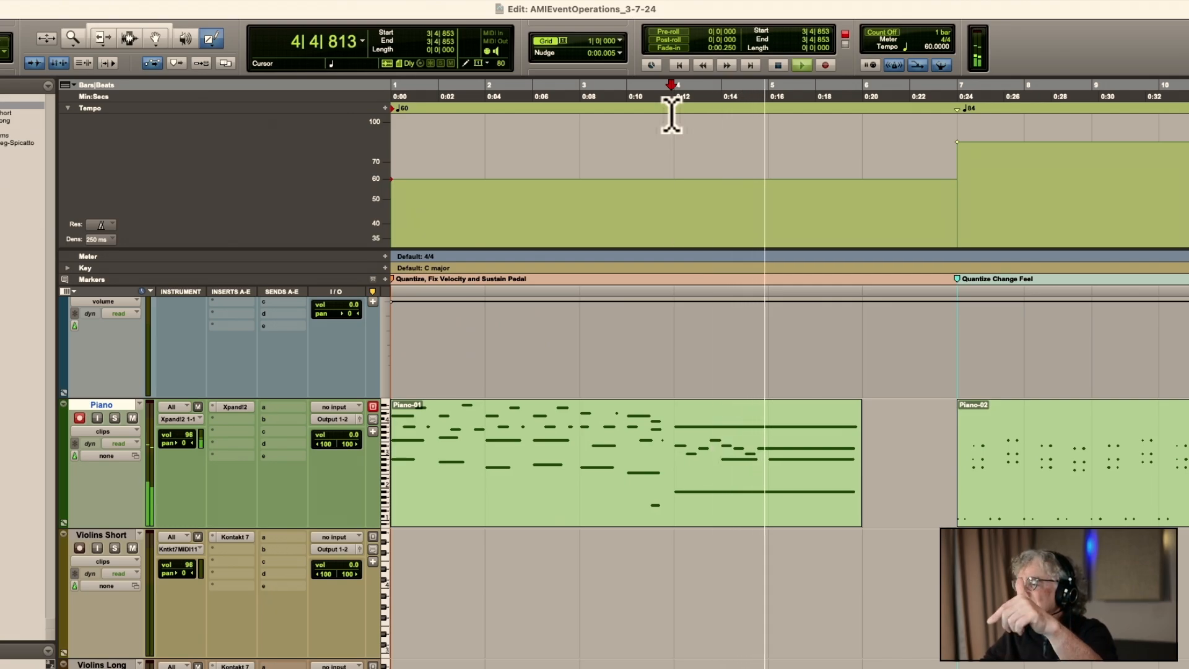
{"action": "key", "text": "space"}
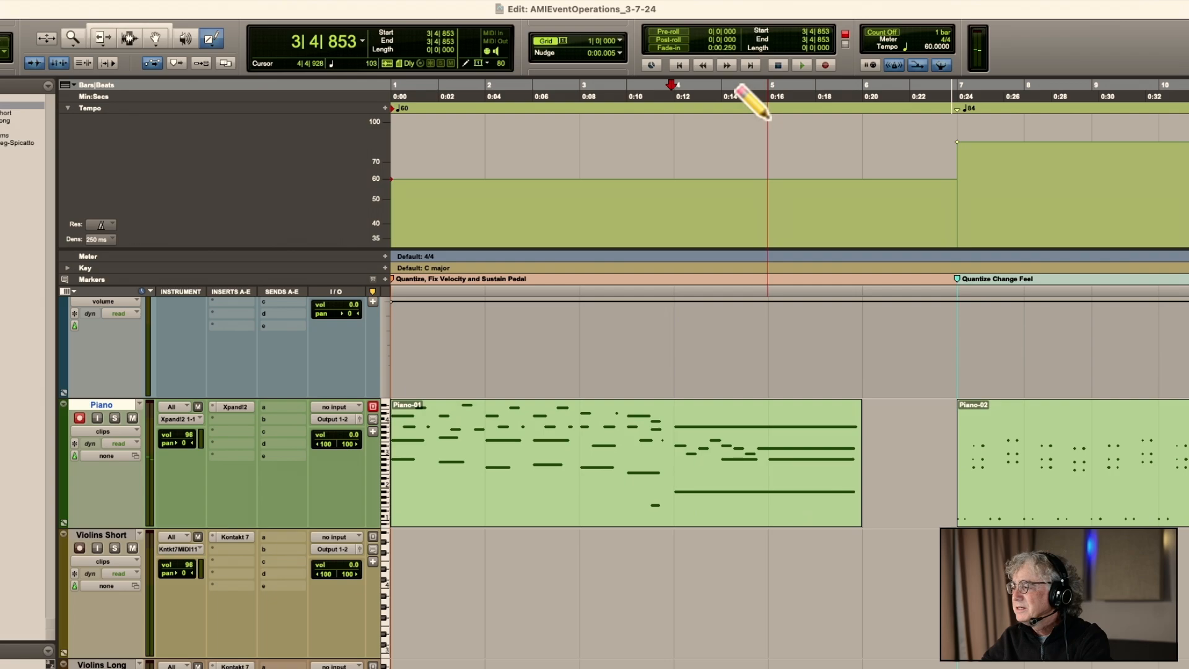
Draw a gradual tempo slowdown from 59.5 BPM at about 4|3|480 to 49.5 BPM just before 5|1
{"action": "scroll", "coordinate": [768, 118], "scroll_direction": "up", "scroll_amount": 6}
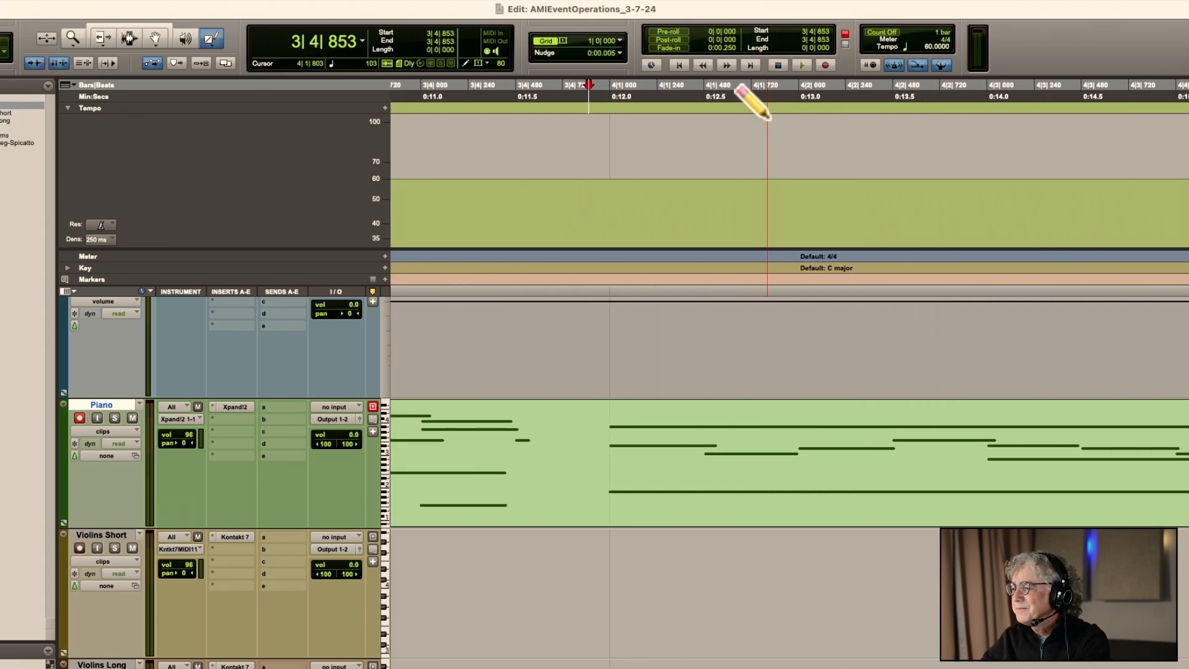
{"action": "scroll", "coordinate": [768, 118], "scroll_direction": "right", "scroll_amount": 5}
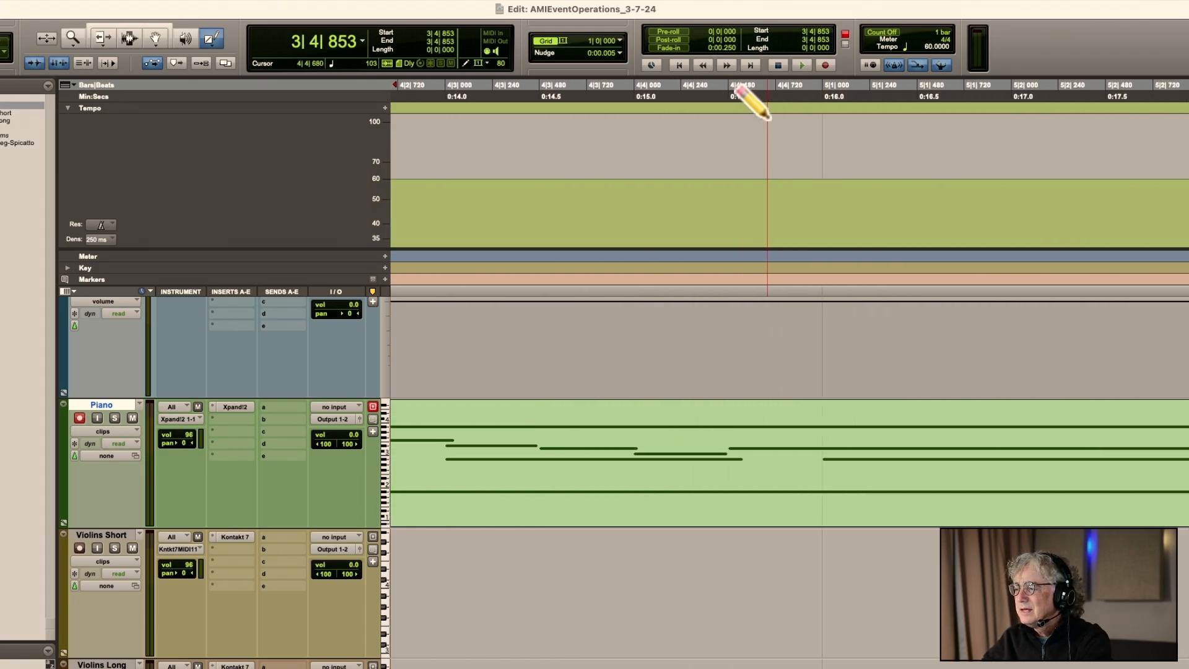
{"action": "scroll", "coordinate": [768, 118], "scroll_direction": "left", "scroll_amount": 1}
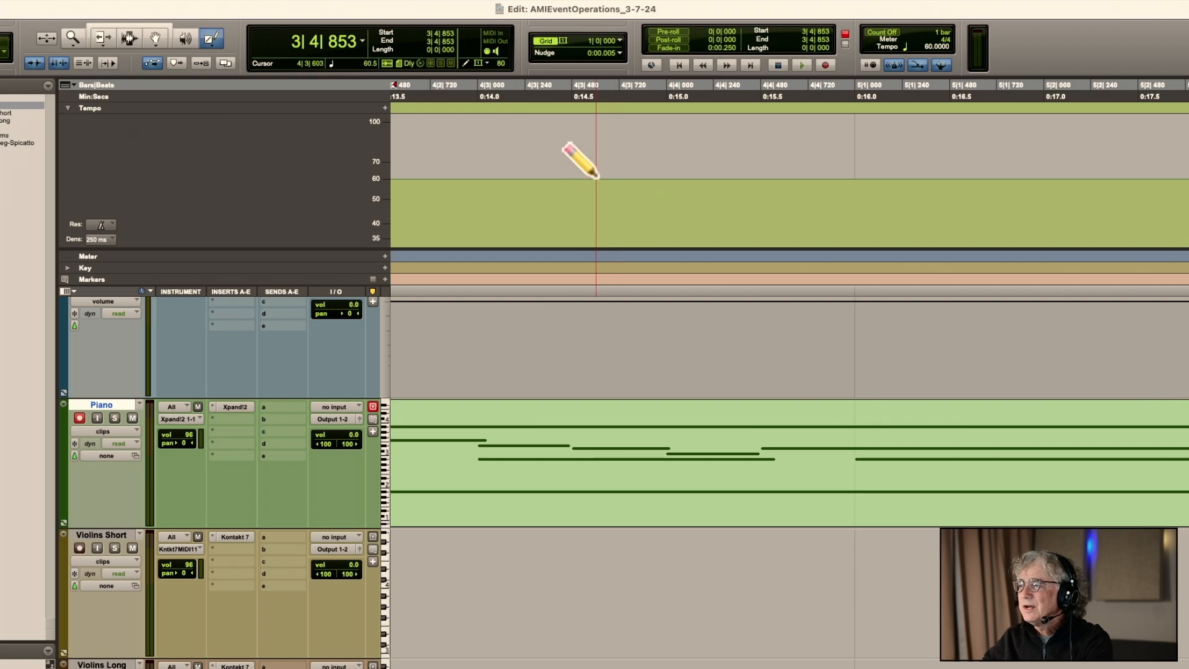
{"action": "left_click_drag", "start_coordinate": [589, 180], "coordinate": [856, 199]}
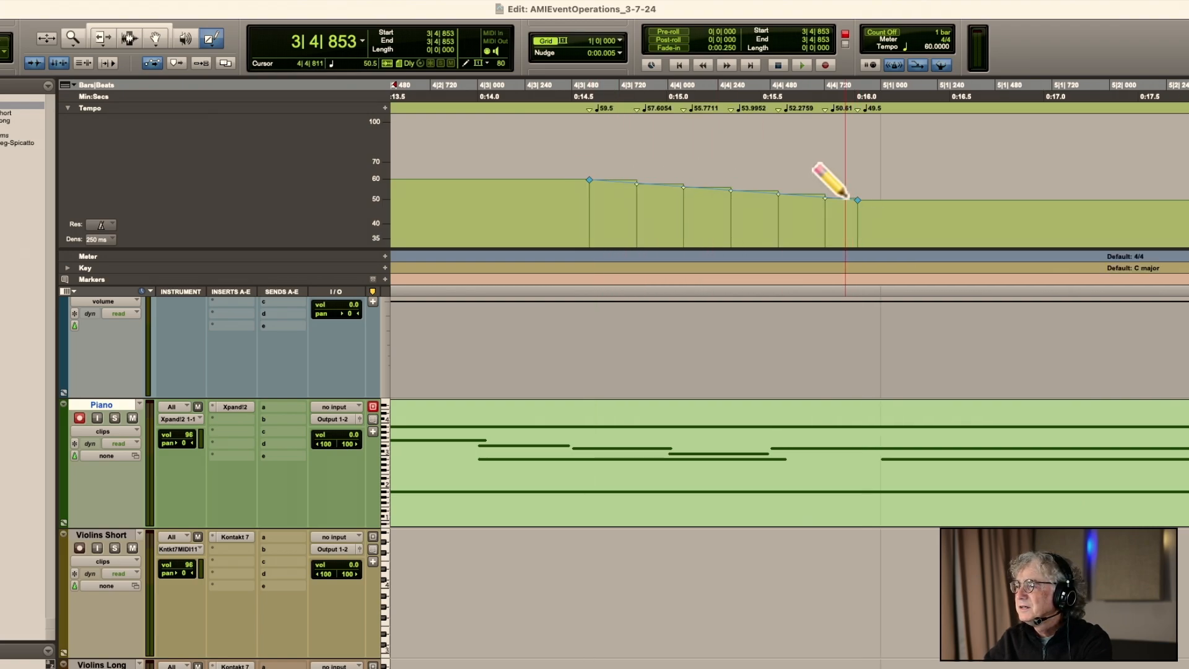
Play back the tempo slowdown from about 4|2|505 and again from 3|3|518
{"action": "key", "text": "r"}
{"action": "key", "text": "r"}
{"action": "key", "text": "r"}
{"action": "left_click", "coordinate": [710, 109]}
{"action": "key", "text": "space"}
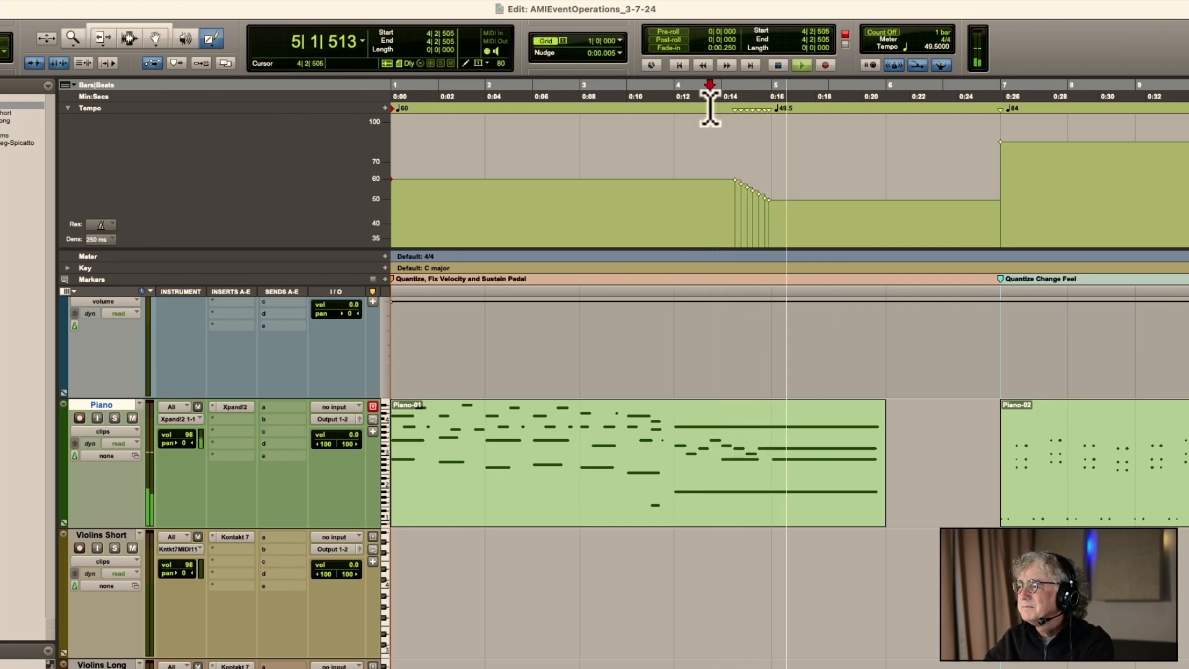
{"action": "key", "text": "space"}
{"action": "left_click", "coordinate": [640, 111]}
{"action": "key", "text": "space"}
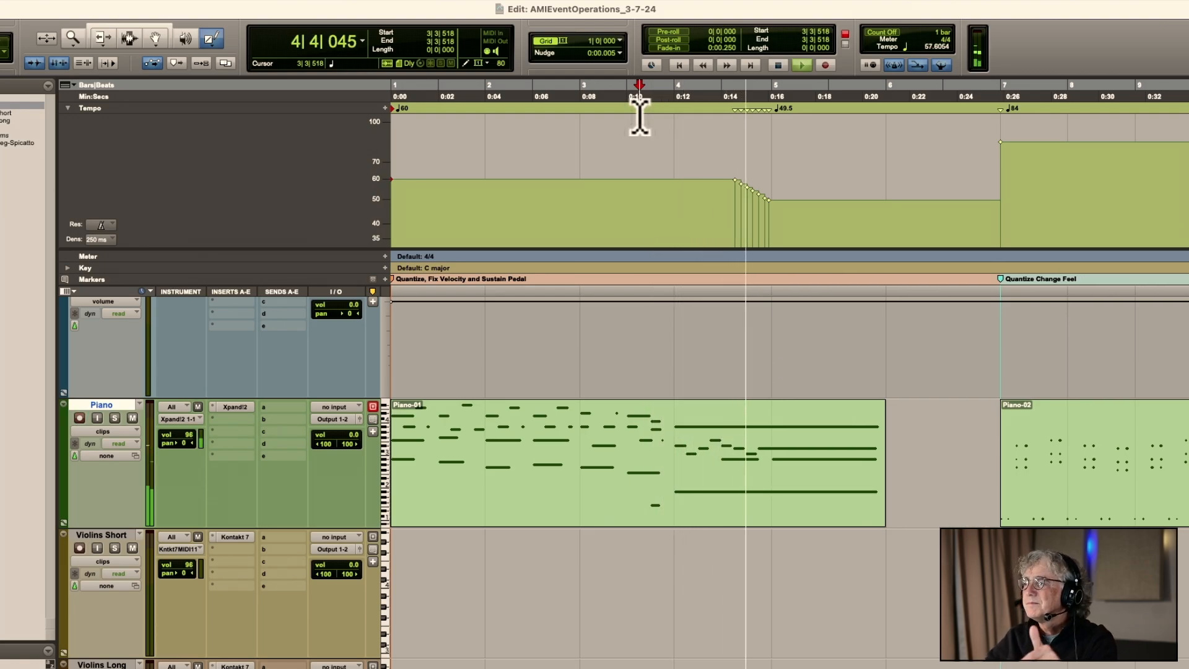
{"action": "key", "text": "space"}
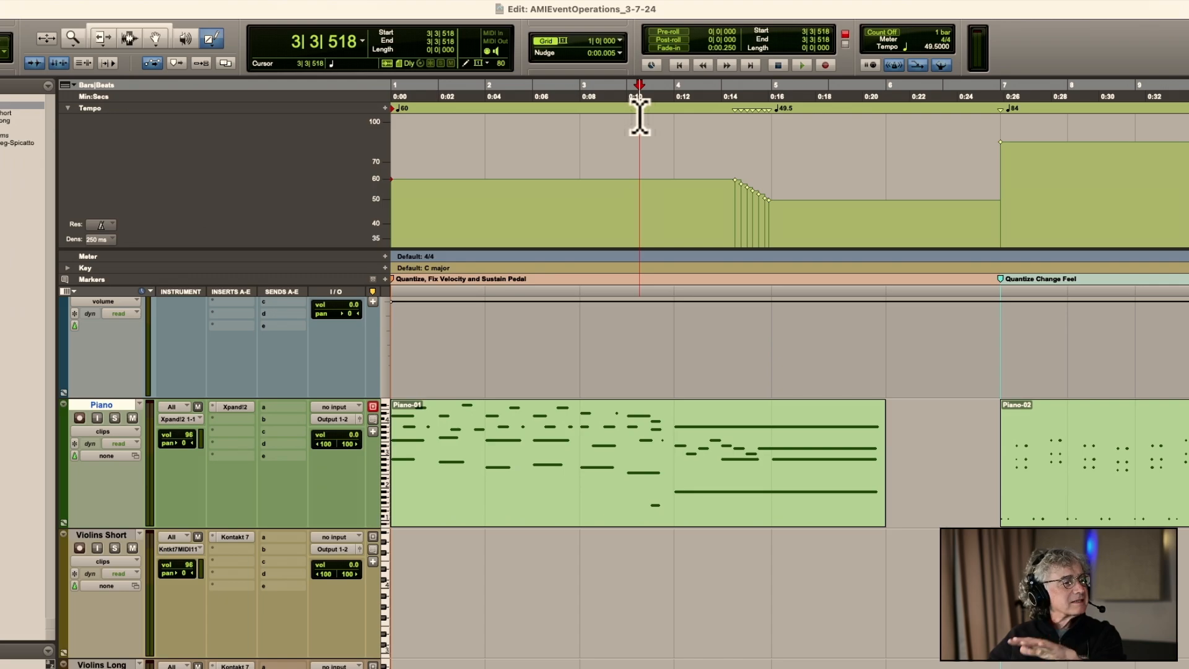
Redraw the tempo slowdown with a steeper curve from about 60 BPM at 4|3 to 42 BPM just after 5|1
{"action": "scroll", "coordinate": [774, 148], "scroll_direction": "up", "scroll_amount": 2}
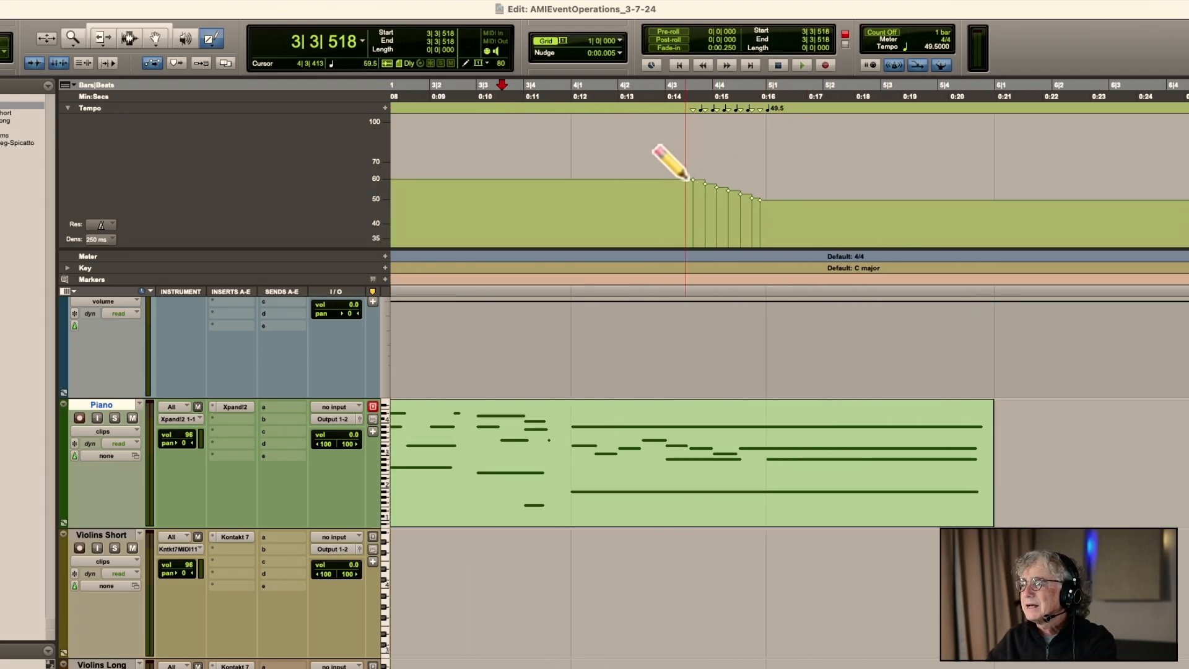
{"action": "left_click_drag", "start_coordinate": [667, 179], "coordinate": [788, 218]}
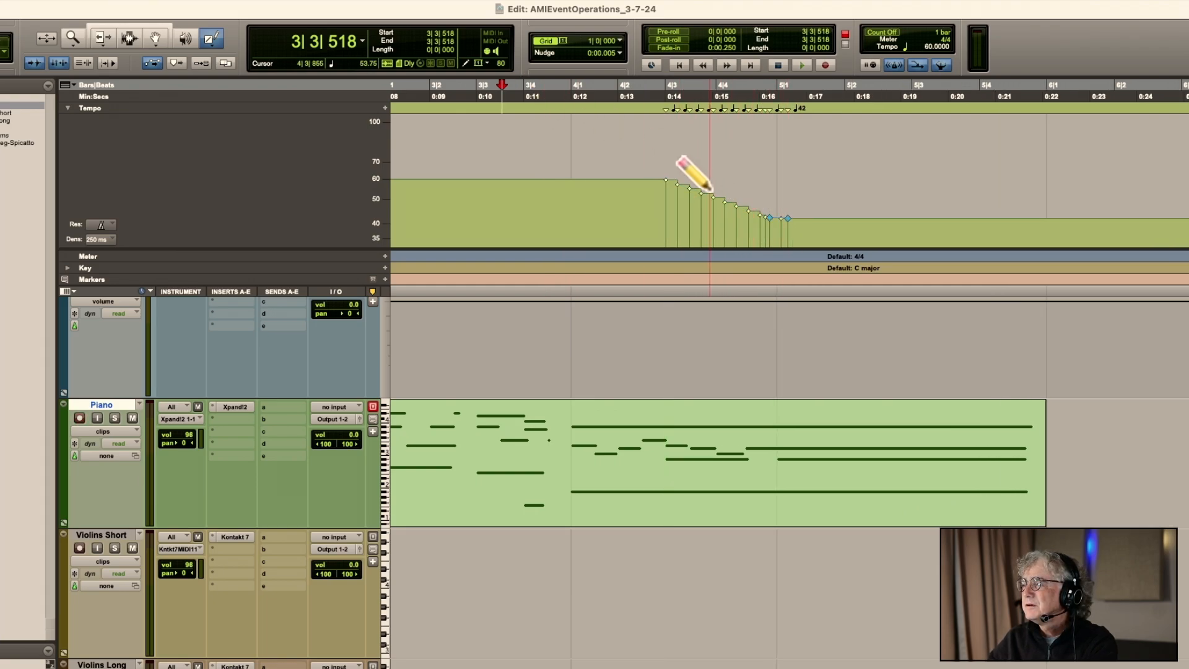
Play back the steeper tempo slowdown from about 3|4|454
{"action": "left_click", "coordinate": [546, 105]}
{"action": "key", "text": "space"}
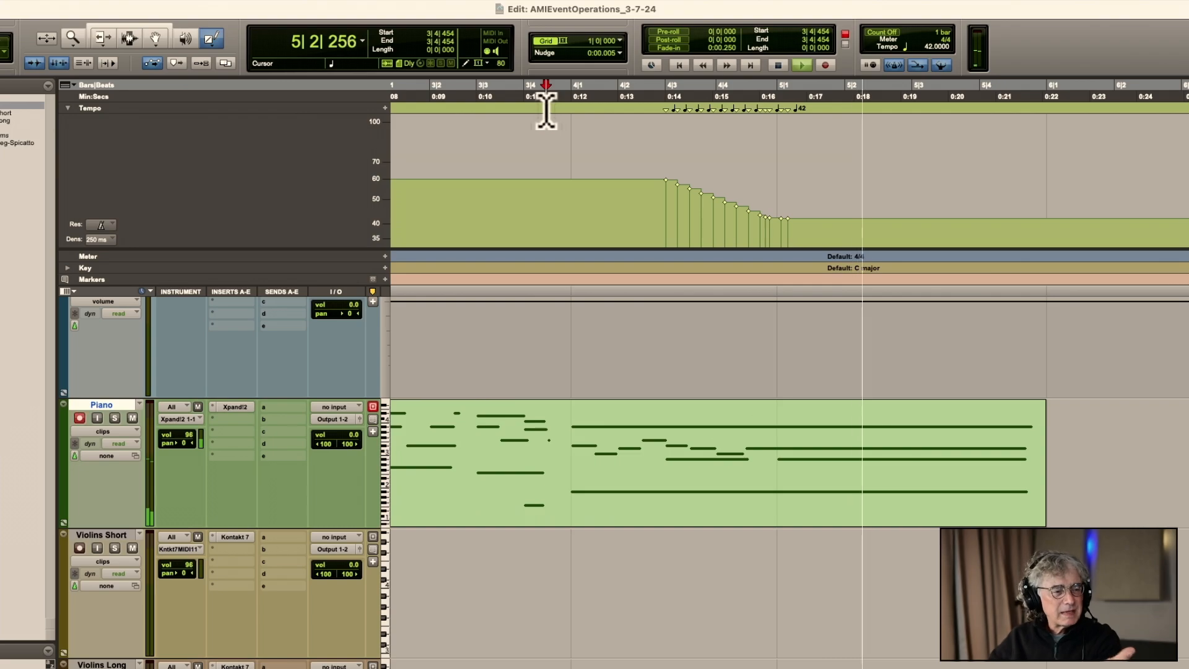
{"action": "scroll", "coordinate": [682, 161], "scroll_direction": "right", "scroll_amount": 2}
{"action": "key", "text": "space"}
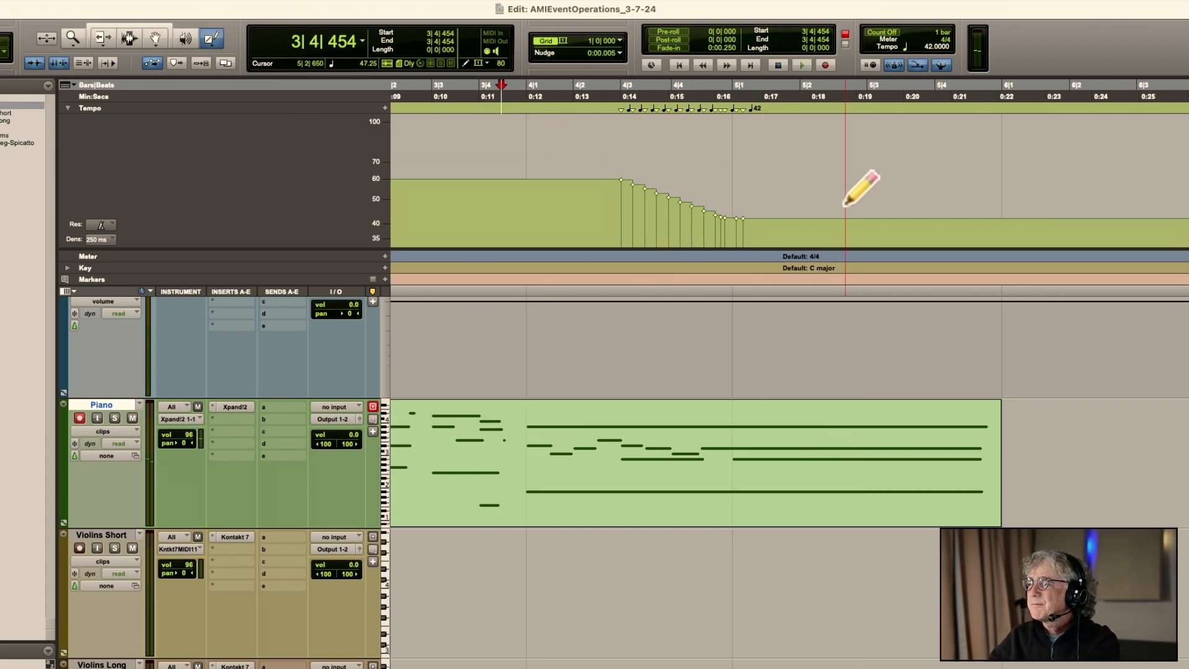
Undo the steeper tempo redraw to restore the 49.5 BPM slowdown, and collapse the tempo editor
{"action": "key", "text": "super+z"}
{"action": "key", "text": "super+z"}
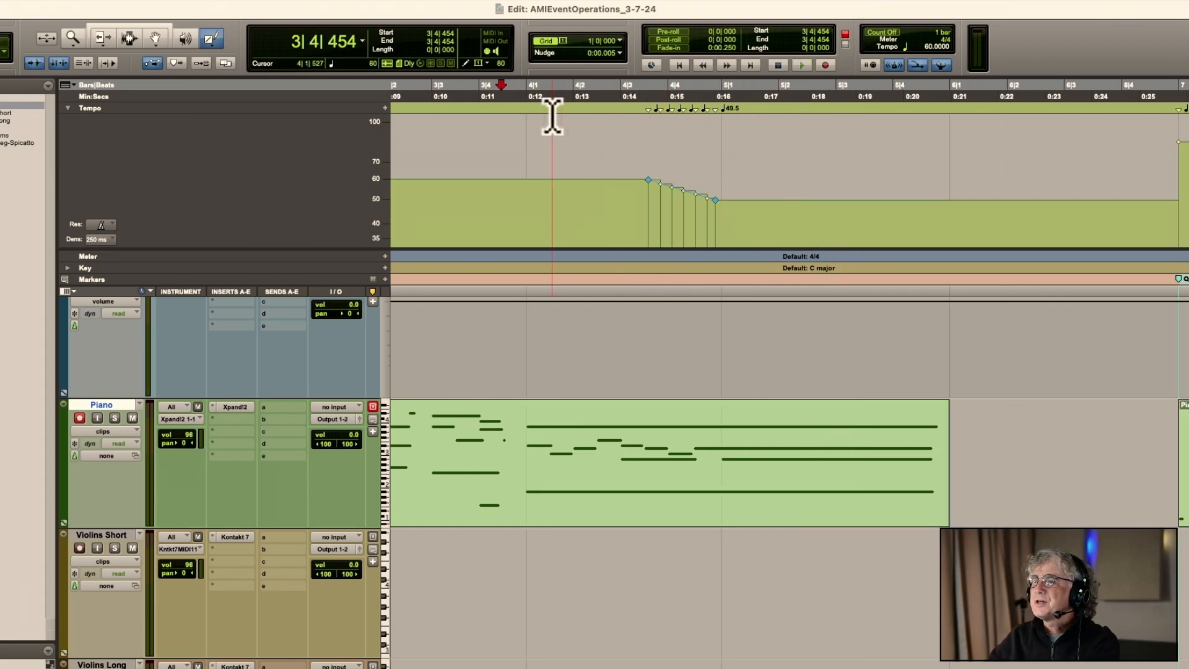
{"action": "left_click", "coordinate": [68, 107]}
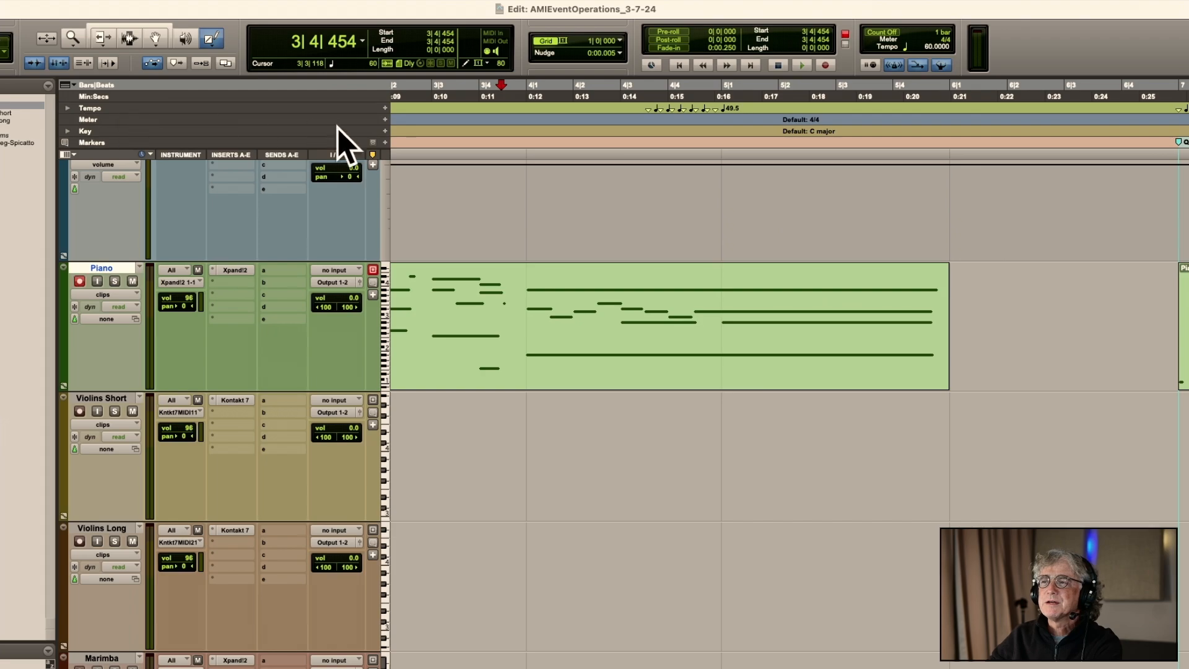
Play the first piano clip from 1|1|000 through its ending slowdown, and switch to the Grabber tool
{"action": "key", "text": "r"}
{"action": "key", "text": "r"}
{"action": "key", "text": "r"}
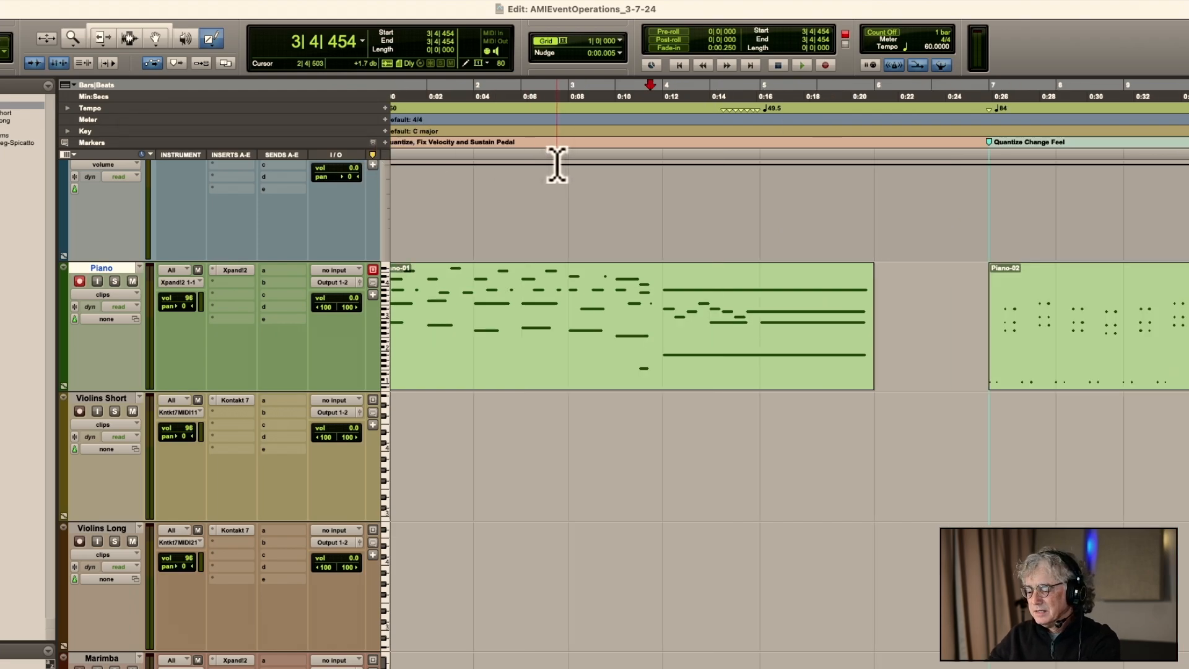
{"action": "key", "text": "Return"}
{"action": "key", "text": "space"}
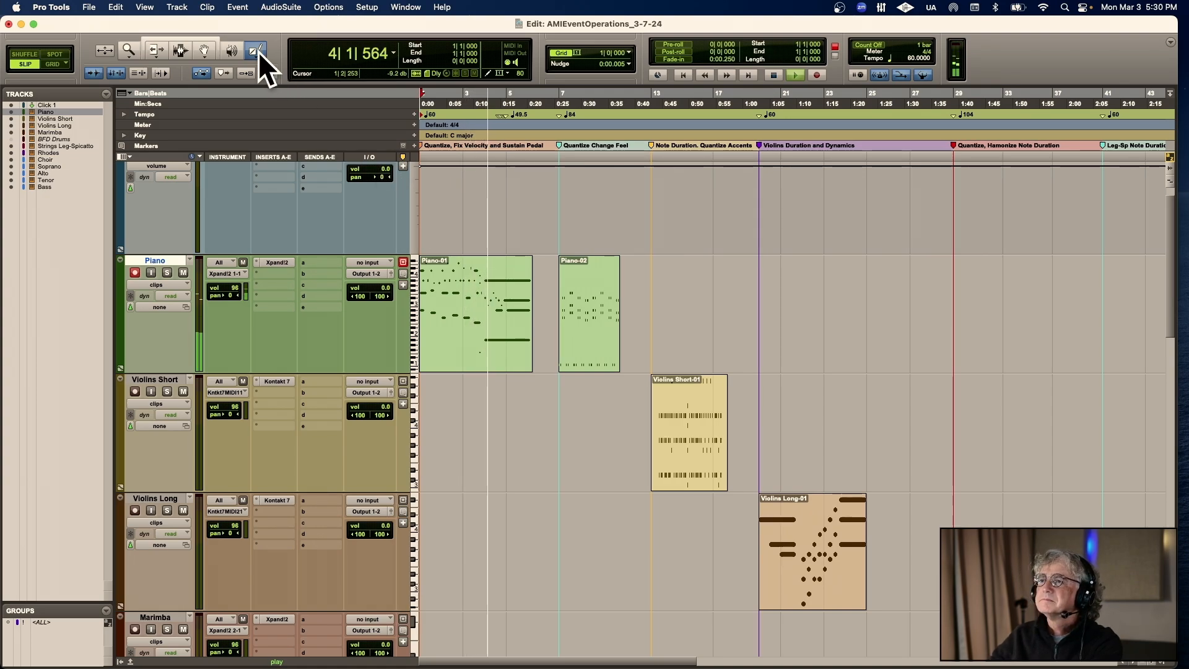
{"action": "left_click", "coordinate": [202, 47]}
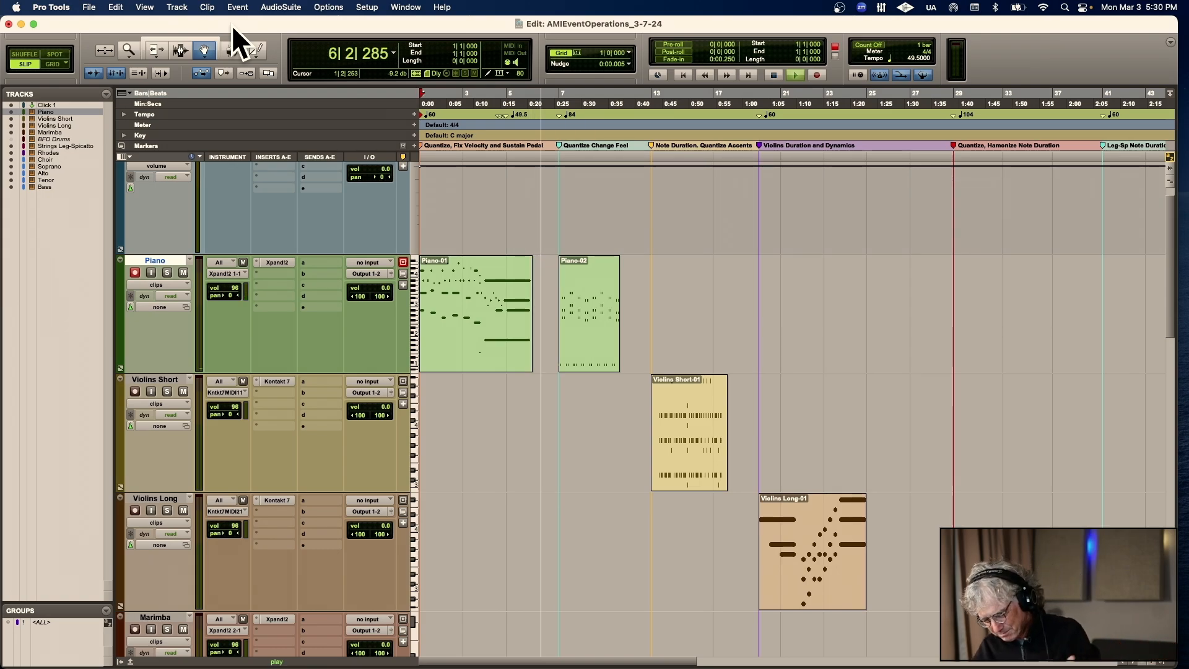
{"action": "key", "text": "space"}
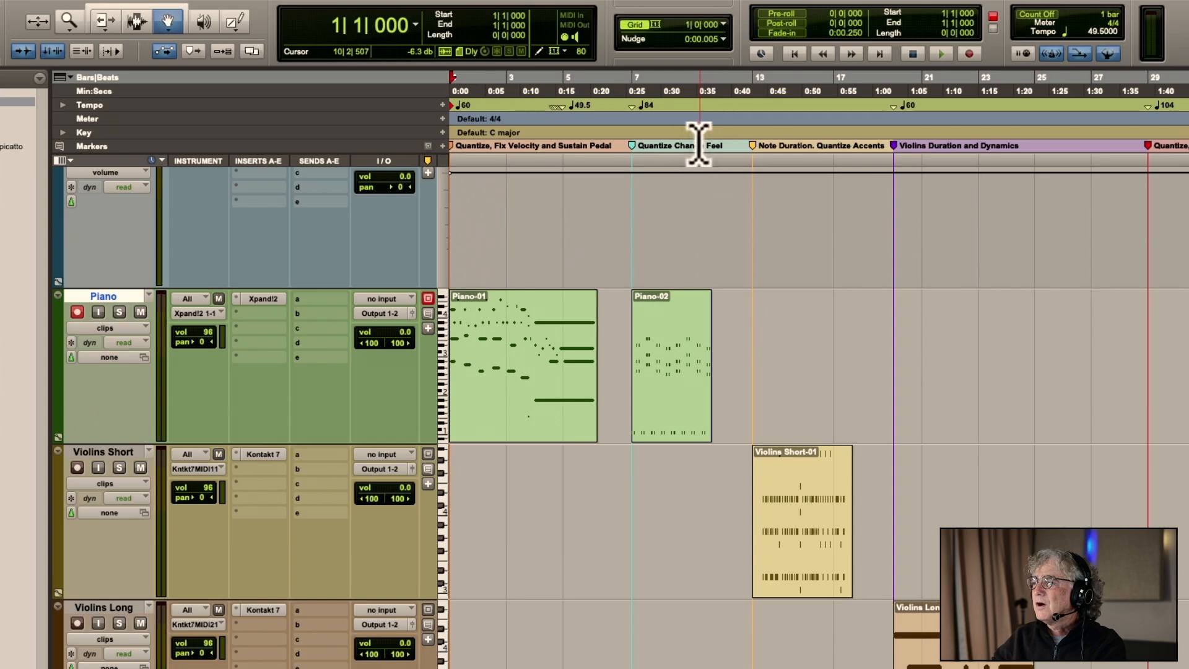
Hide the Key ruler from the displayed rulers
{"action": "left_click", "coordinate": [72, 78]}
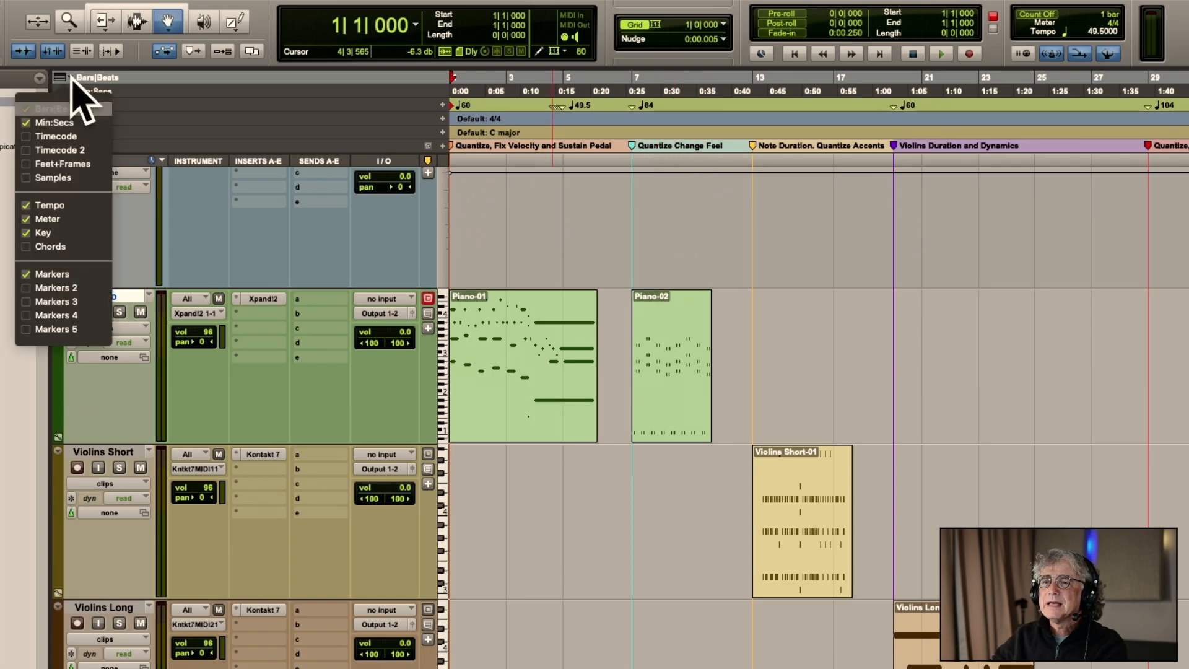
{"action": "left_click", "coordinate": [29, 234]}
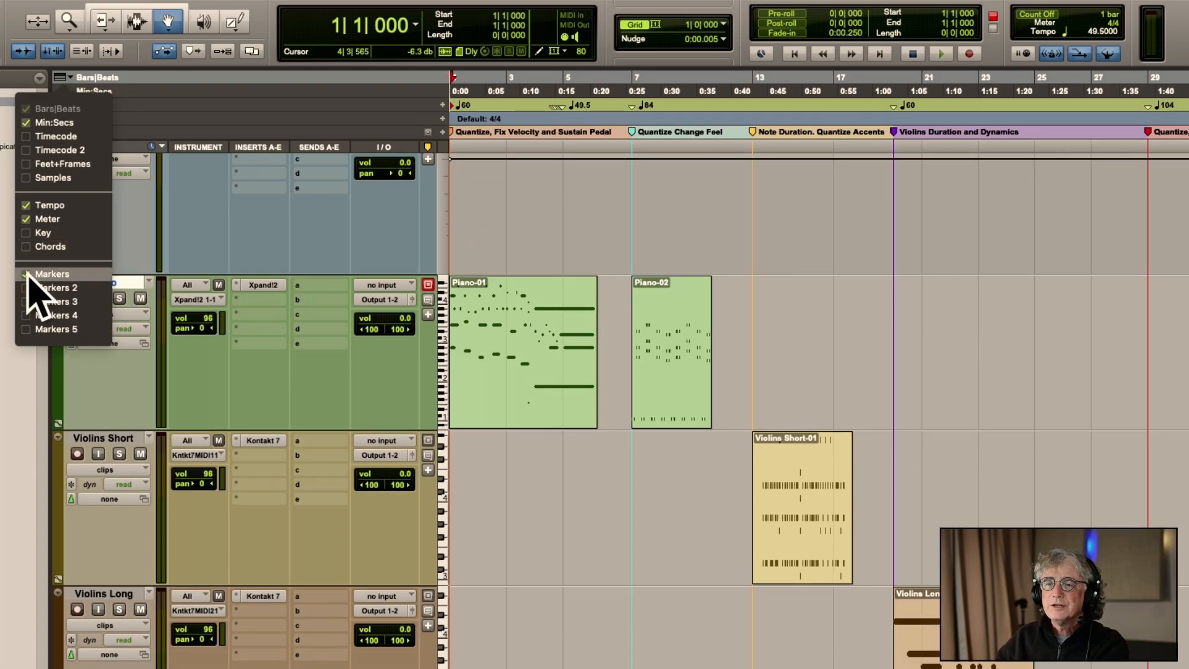
{"action": "left_click", "coordinate": [184, 242]}
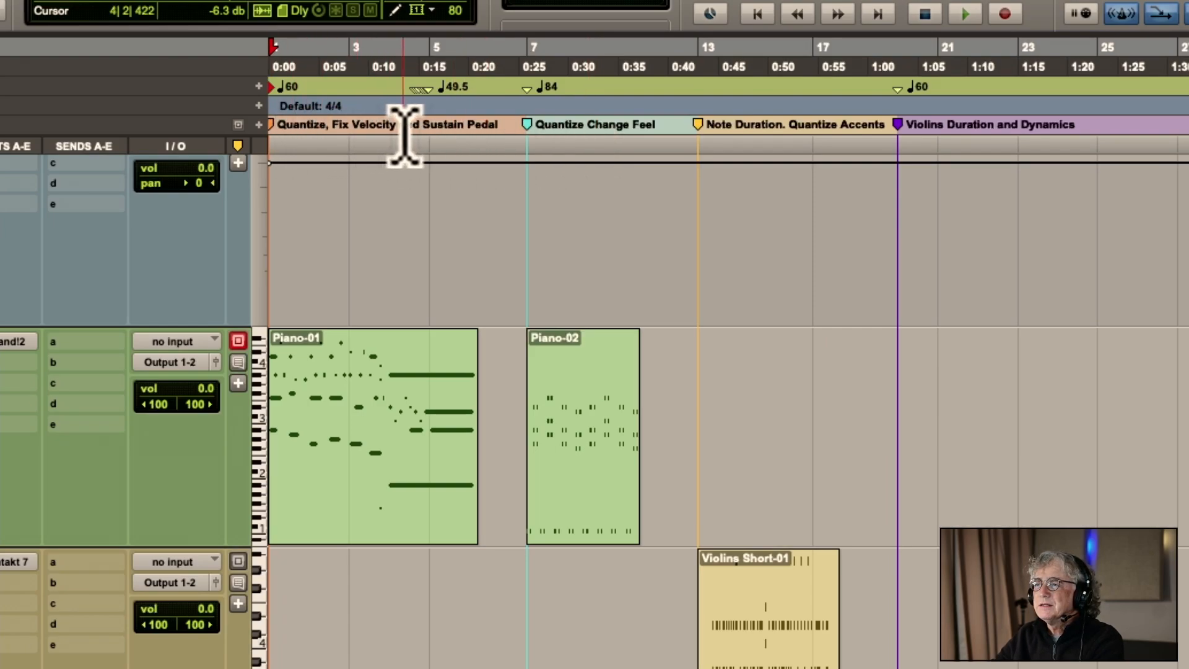
Review the section markers along the timeline, and open the new memory location settings at 75|3|654
{"action": "scroll", "coordinate": [433, 154], "scroll_direction": "right", "scroll_amount": 3}
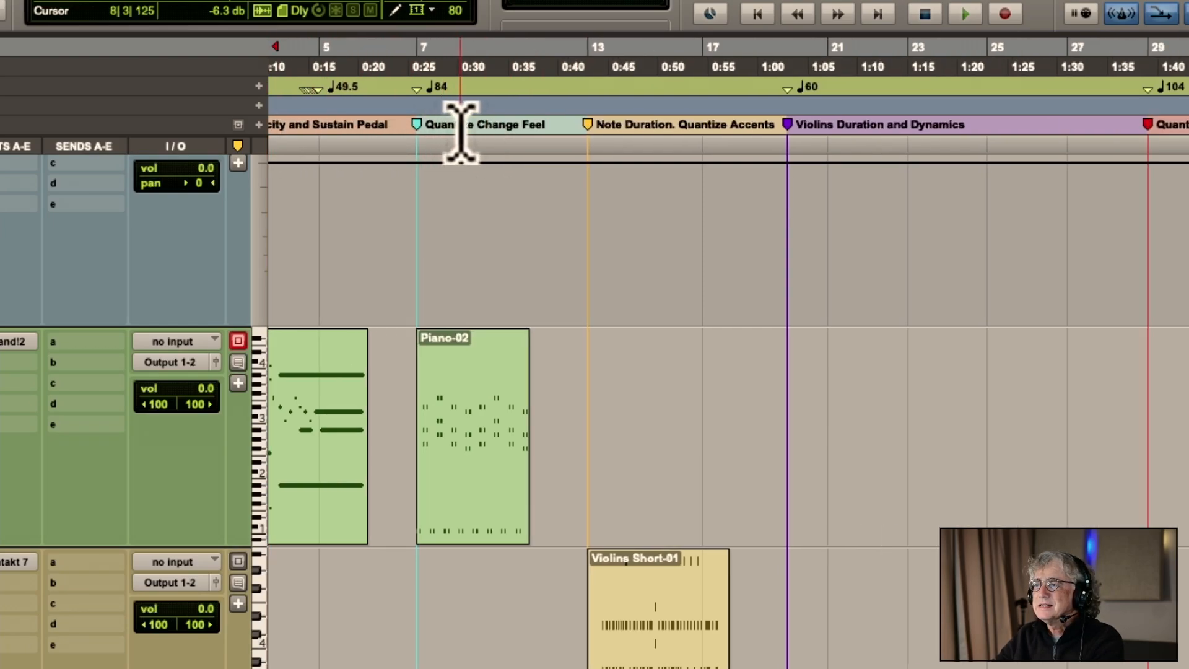
{"action": "scroll", "coordinate": [438, 154], "scroll_direction": "left", "scroll_amount": 3}
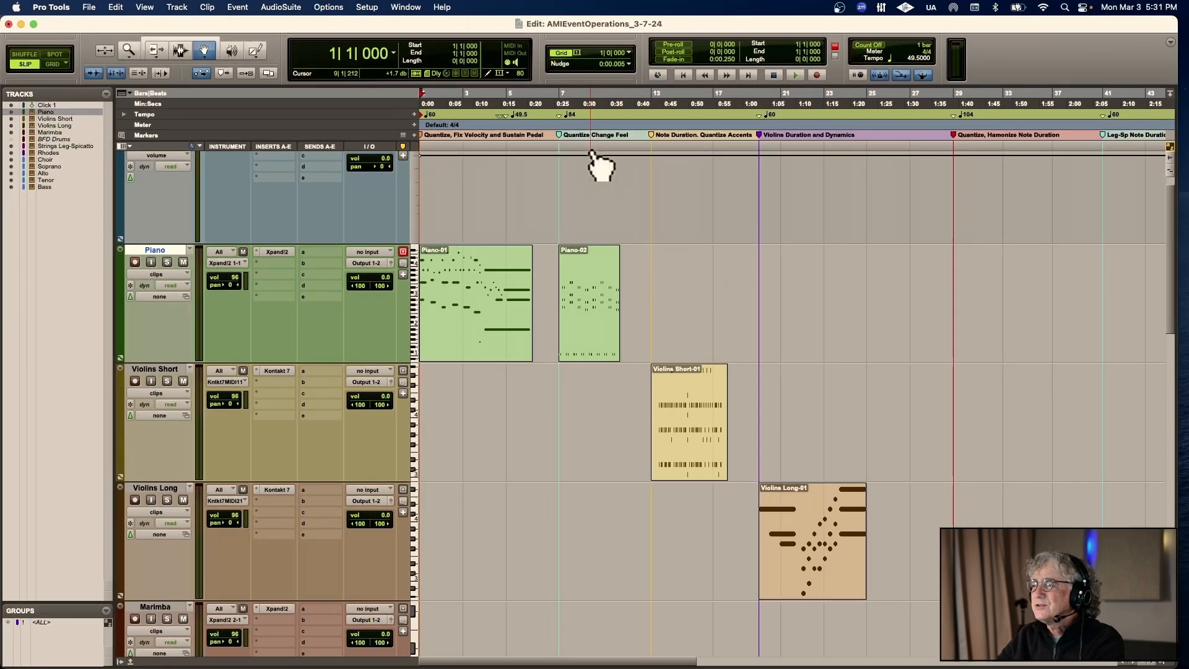
{"action": "scroll", "coordinate": [603, 149], "scroll_direction": "right", "scroll_amount": 5}
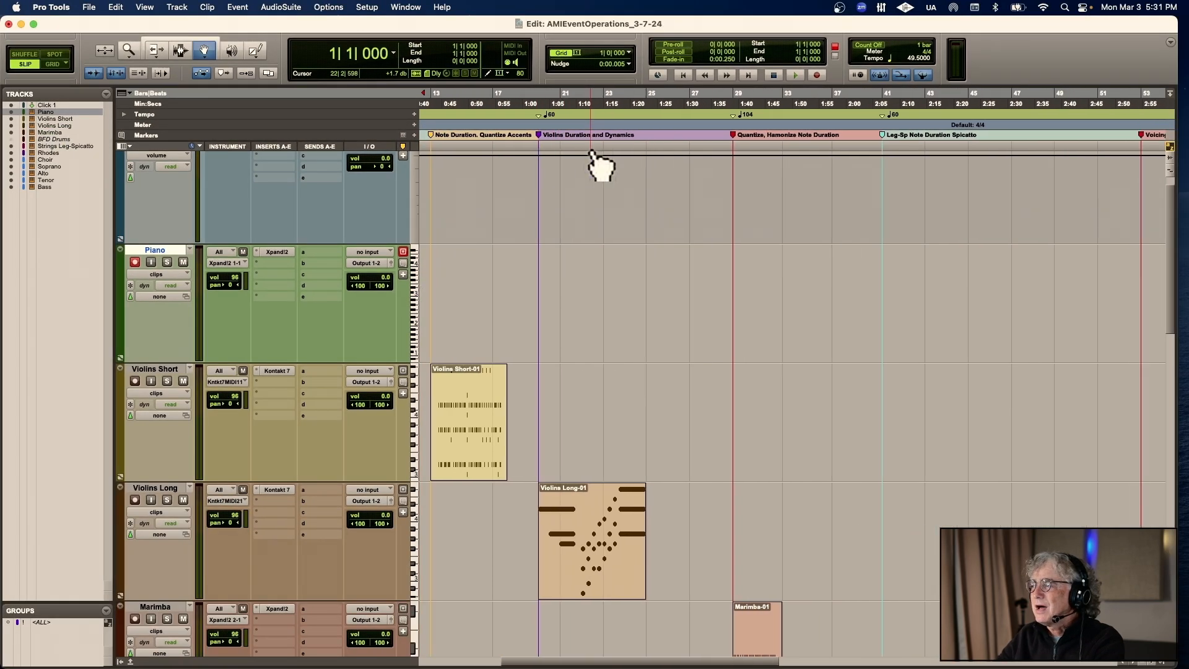
{"action": "scroll", "coordinate": [601, 164], "scroll_direction": "right", "scroll_amount": 10}
{"action": "scroll", "coordinate": [600, 164], "scroll_direction": "right", "scroll_amount": 5}
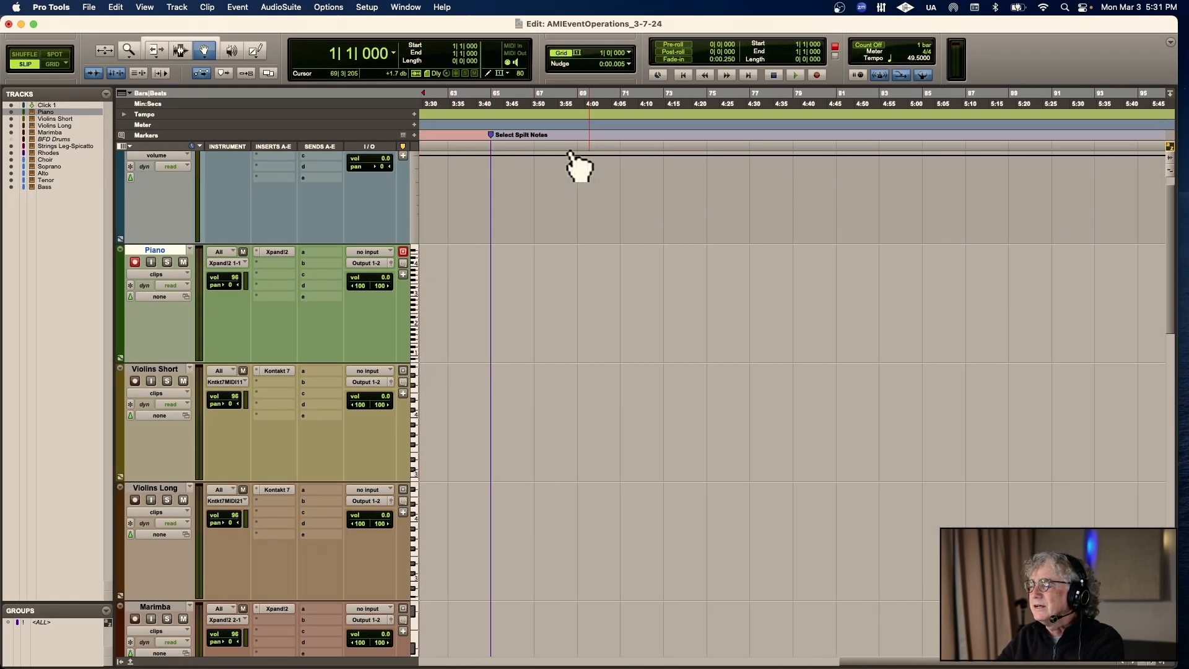
{"action": "left_click", "coordinate": [721, 135]}
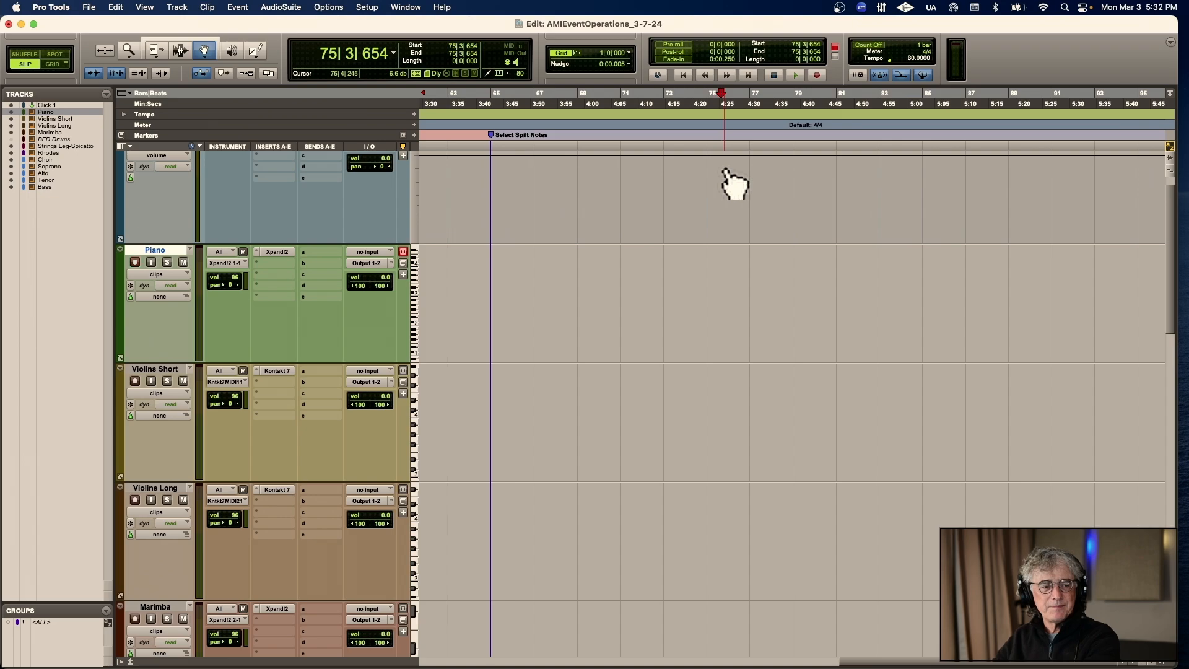
{"action": "scroll", "coordinate": [715, 137], "scroll_direction": "left", "scroll_amount": 1}
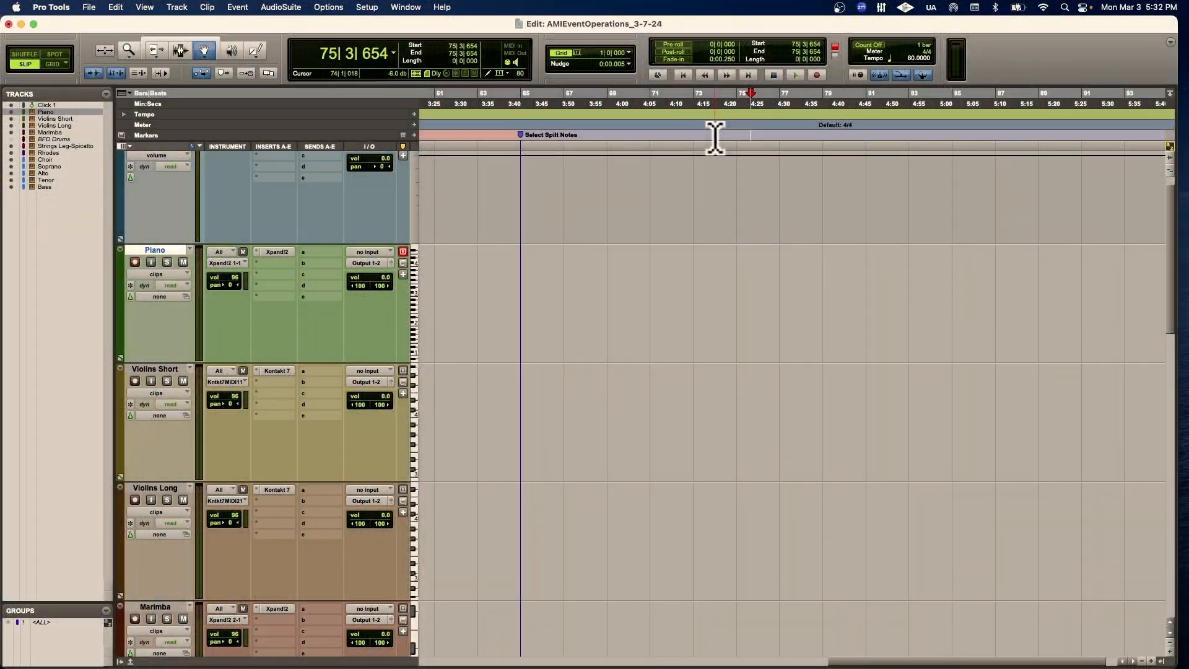
{"action": "key", "text": "KP_Enter"}
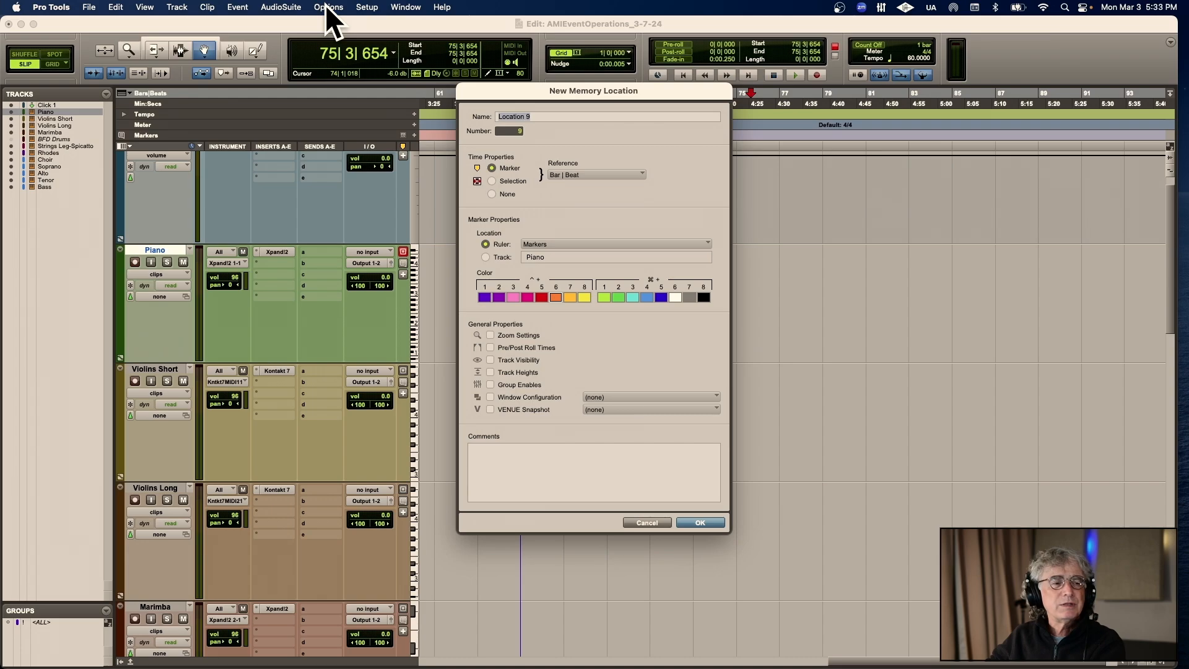
Open the Memory Locations window, move it over the empty timeline area, and widen its marker name column
{"action": "left_click", "coordinate": [418, 4]}
{"action": "left_click", "coordinate": [419, 4]}
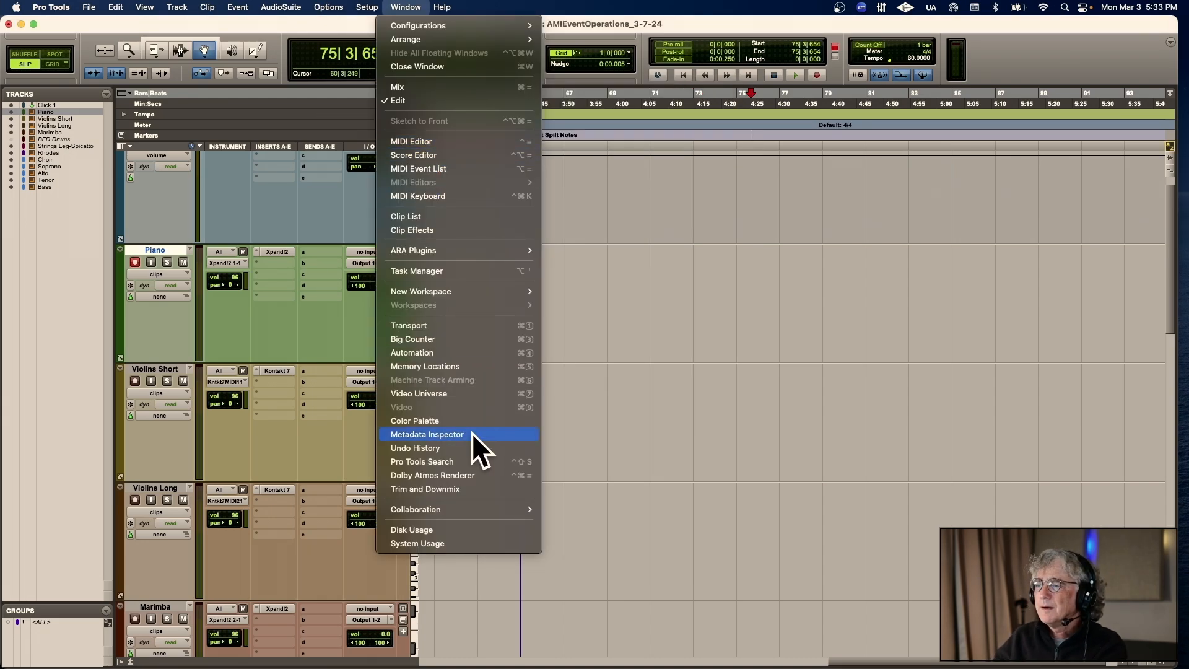
{"action": "left_click", "coordinate": [460, 365]}
{"action": "left_click_drag", "start_coordinate": [329, 180], "coordinate": [768, 143]}
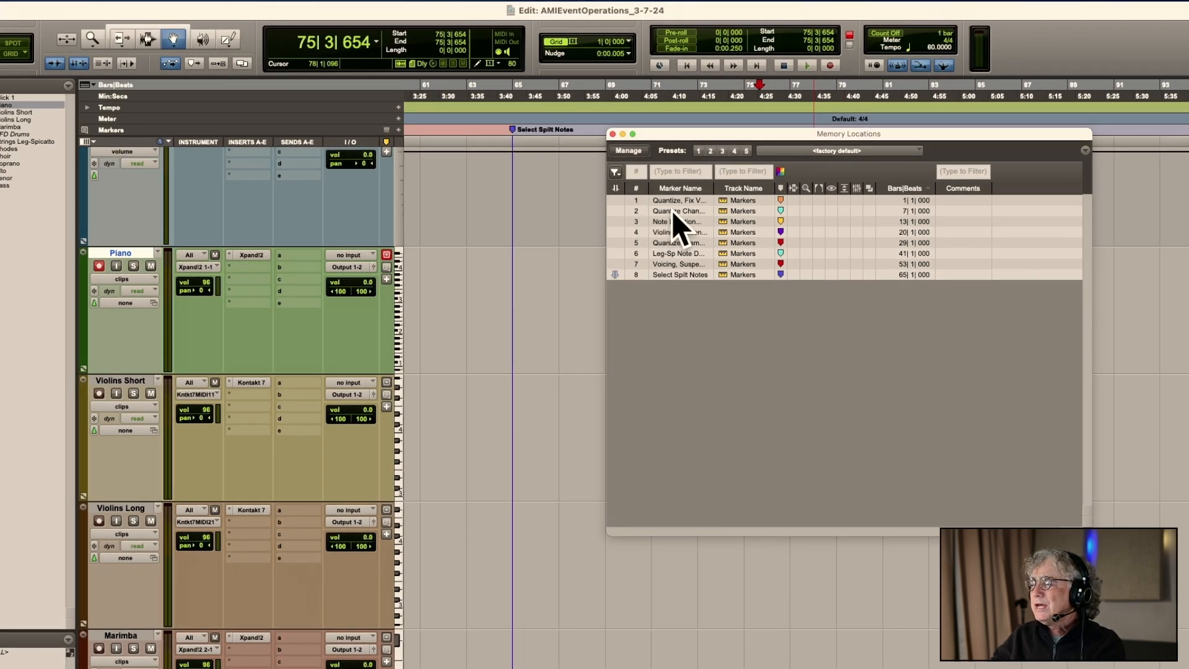
{"action": "left_click_drag", "start_coordinate": [712, 179], "coordinate": [807, 187]}
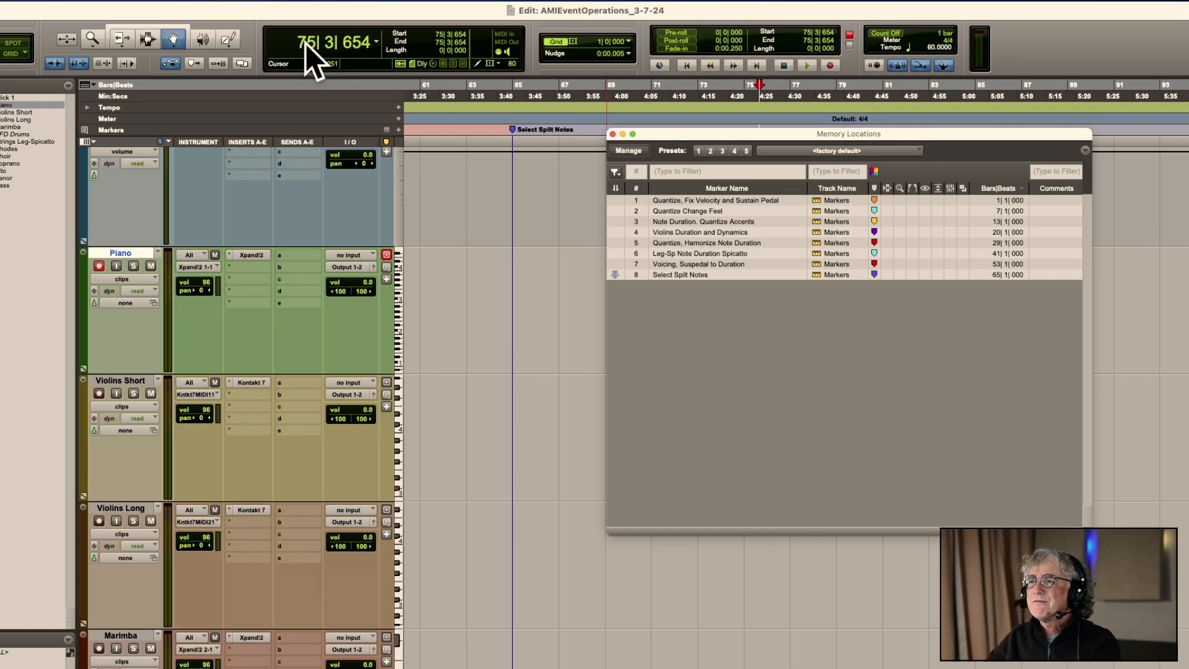
{"action": "left_click", "coordinate": [332, 16]}
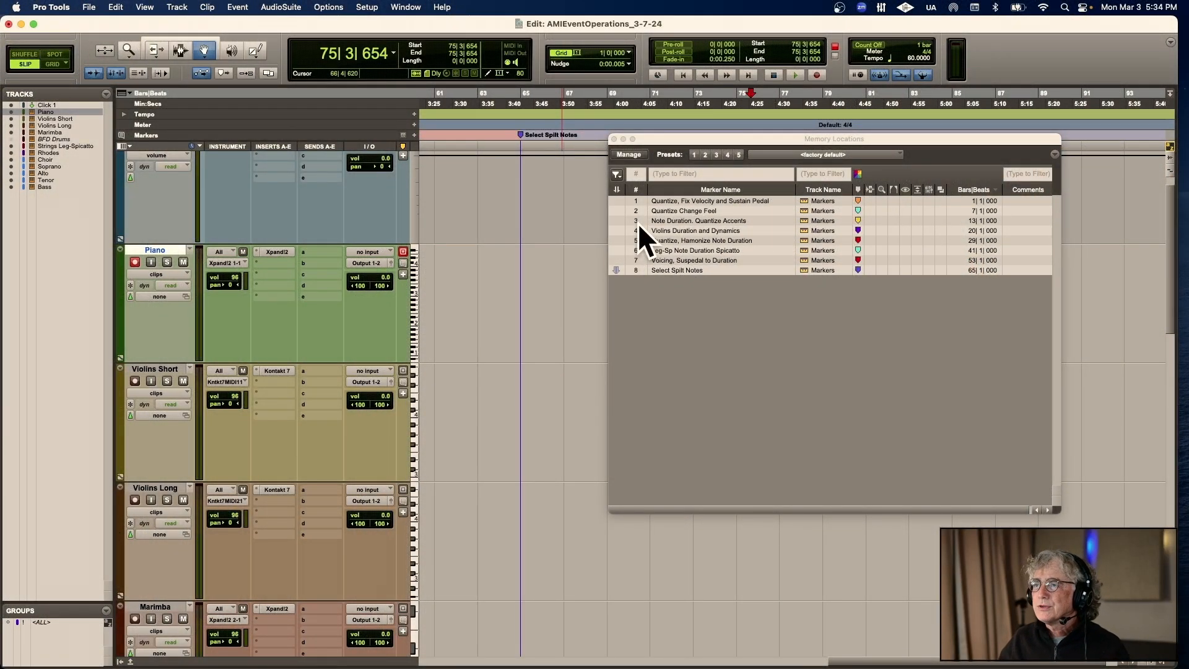
Jump to memory locations 3 and 2 and back to the session start, and close the Memory Locations window
{"action": "left_click", "coordinate": [638, 222]}
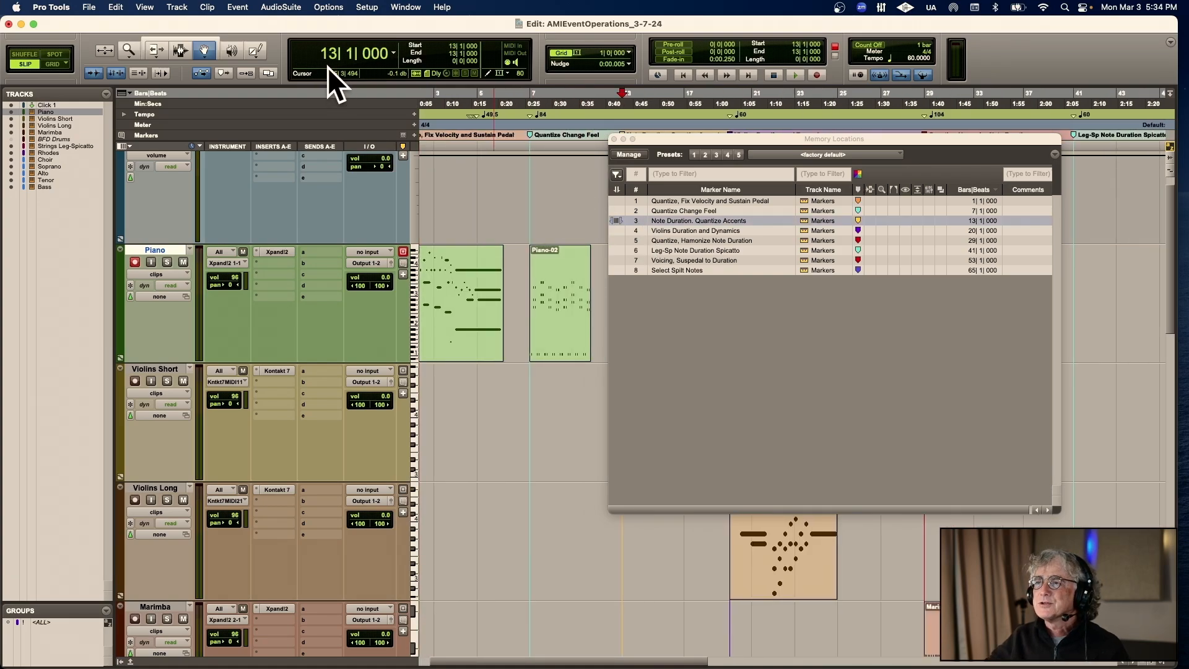
{"action": "left_click", "coordinate": [641, 214]}
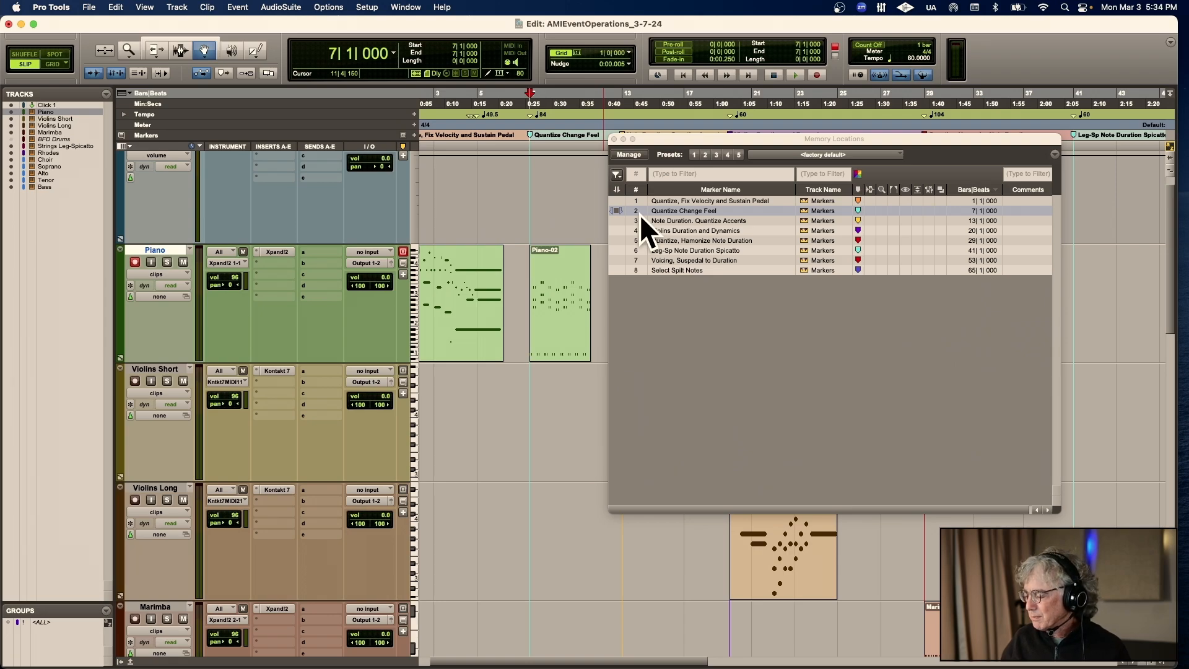
{"action": "key", "text": "Return"}
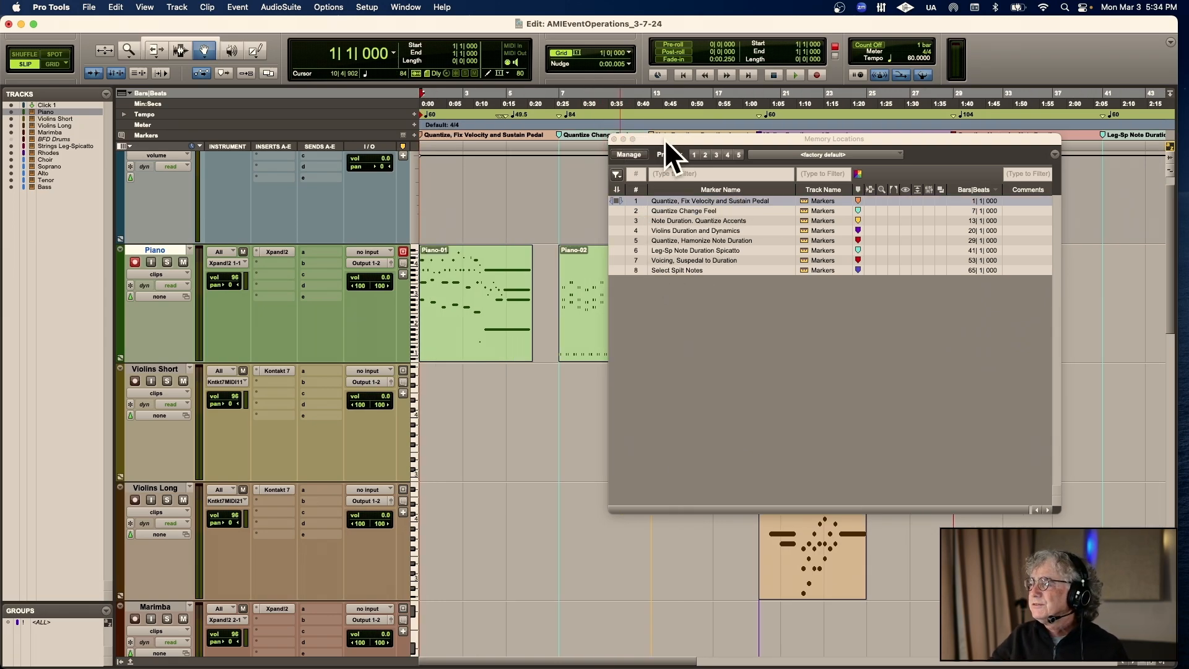
{"action": "left_click_drag", "start_coordinate": [665, 141], "coordinate": [723, 76]}
{"action": "left_click", "coordinate": [672, 75]}
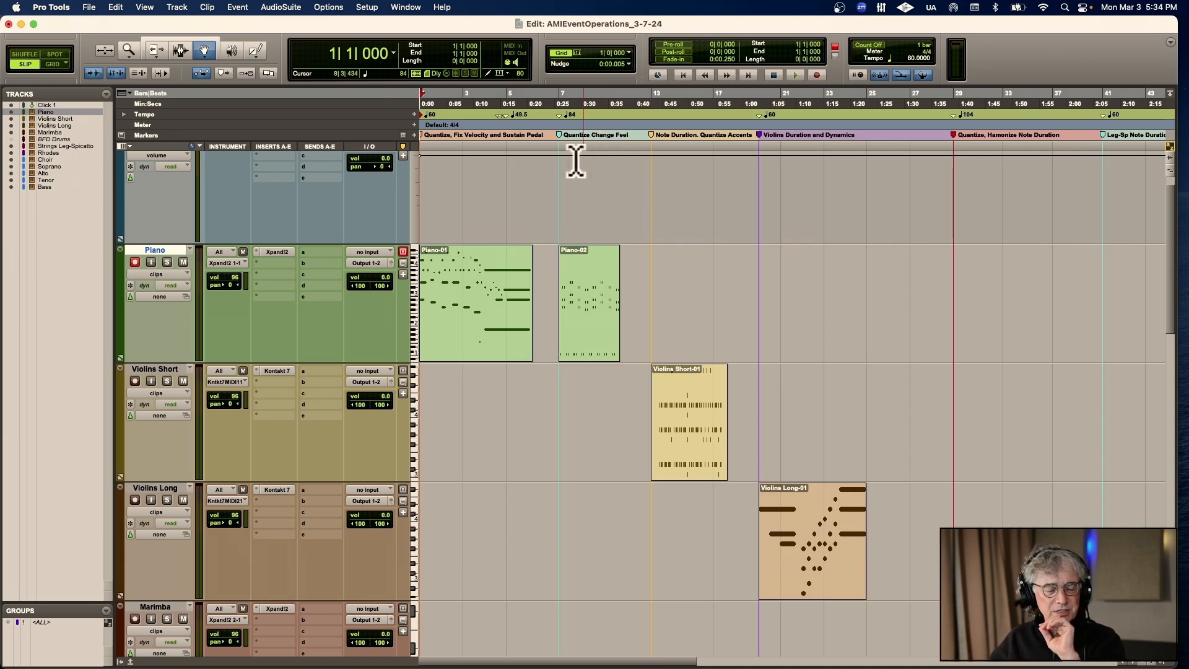
Open the Piano-01 clip in the MIDI Editor and delete its sustain pedal events between 1|2|520 and 2|1|662
{"action": "double_click", "coordinate": [472, 291]}
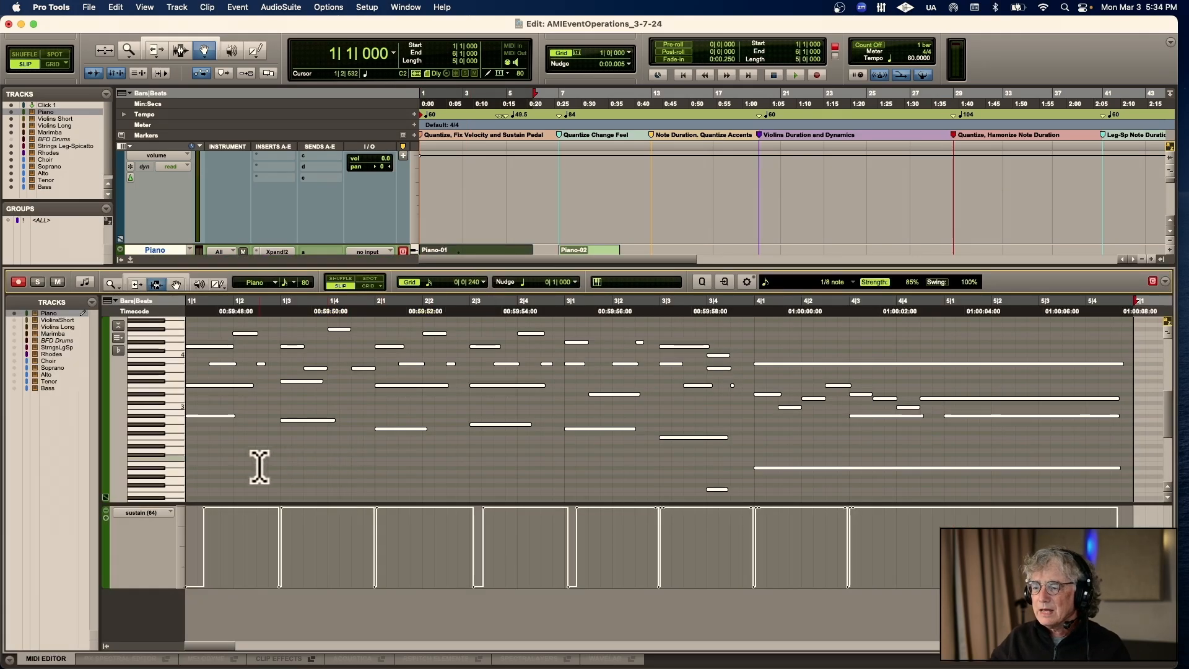
{"action": "left_click", "coordinate": [259, 465]}
{"action": "left_click", "coordinate": [334, 538]}
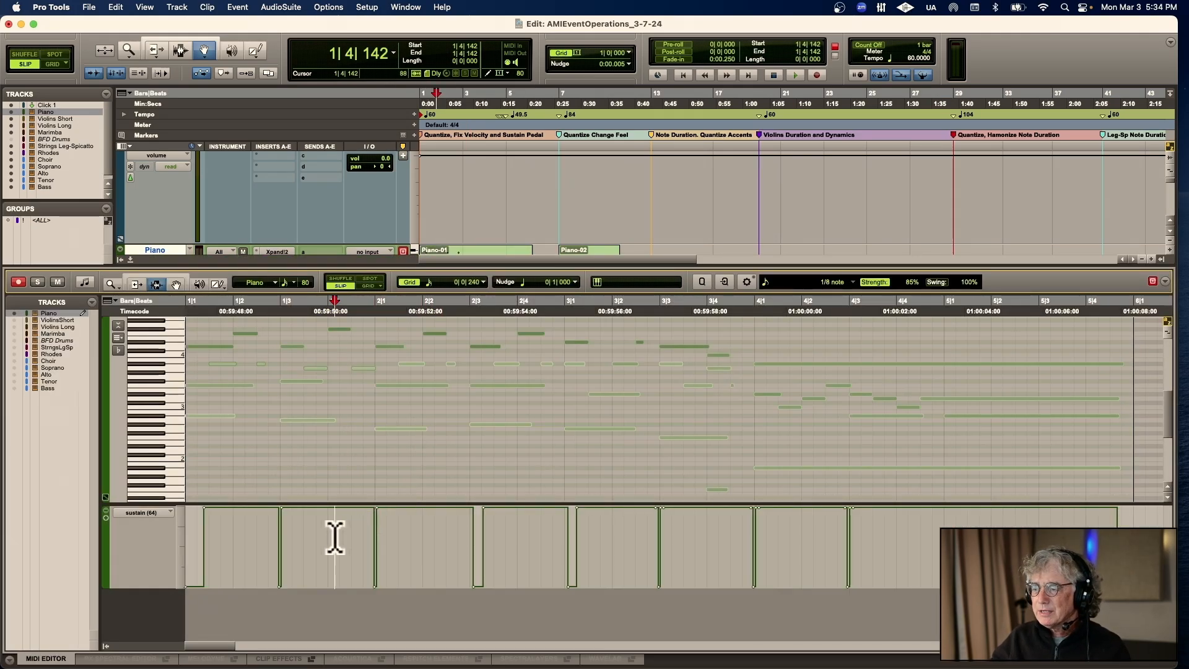
{"action": "left_click_drag", "start_coordinate": [259, 538], "coordinate": [407, 544]}
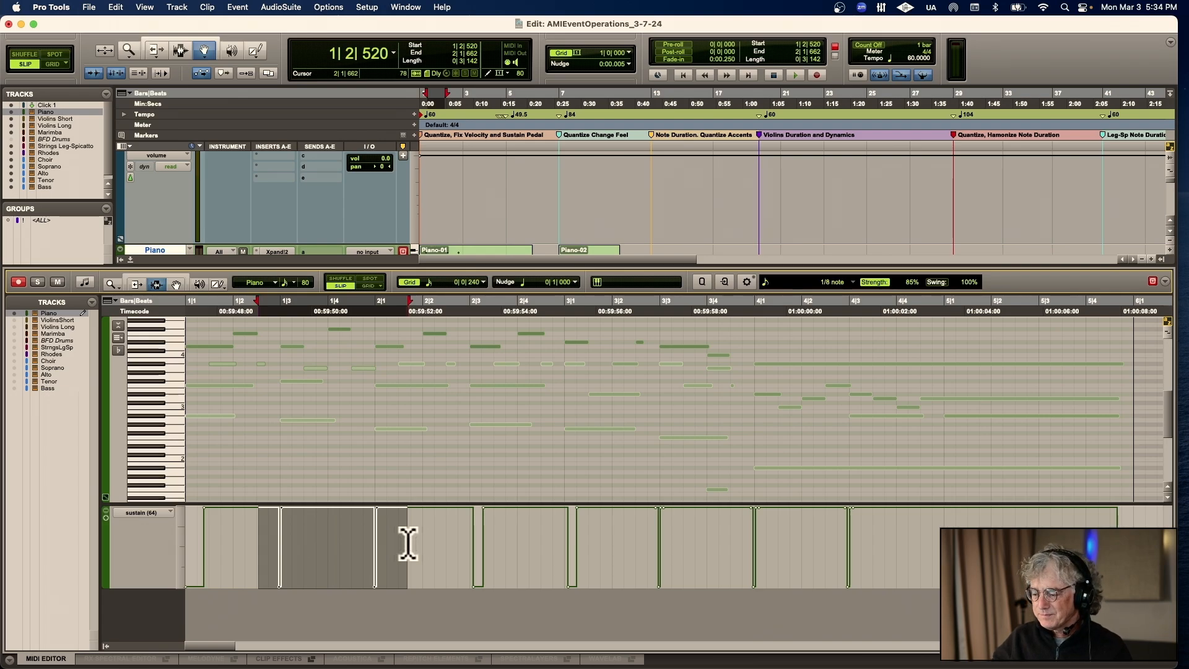
{"action": "key", "text": "Delete"}
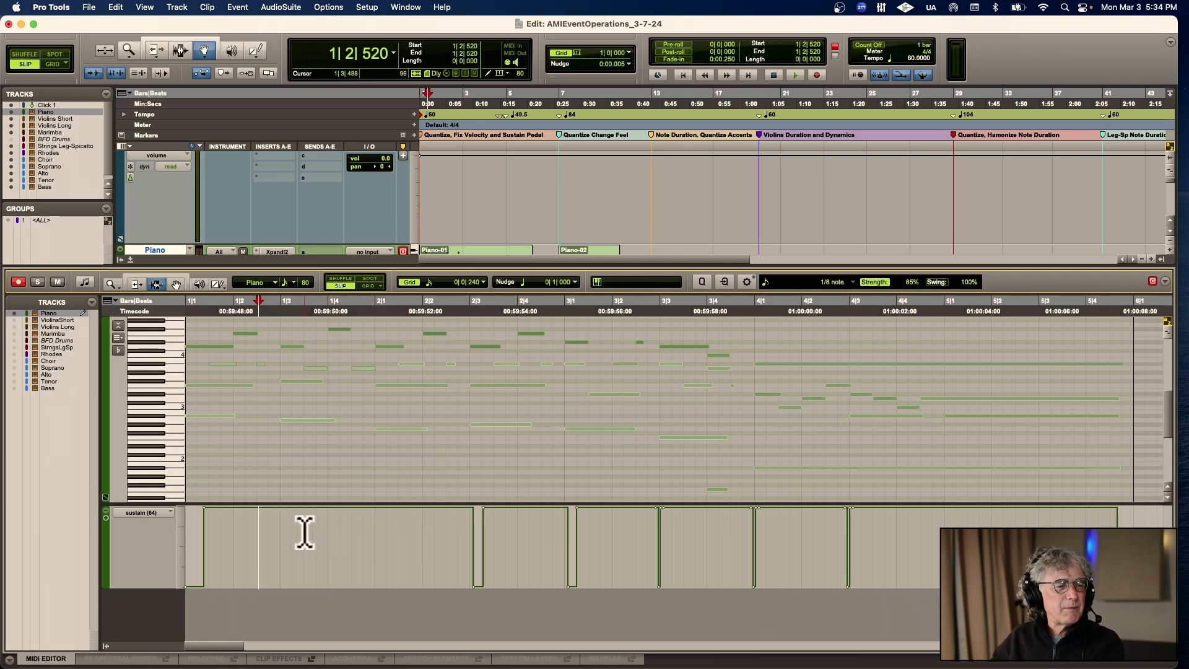
Play the start of the Piano-01 clip without those pedal changes, and return to 1|1|000
{"action": "key", "text": "super+bracketright"}
{"action": "left_click", "coordinate": [194, 481]}
{"action": "key", "text": "space"}
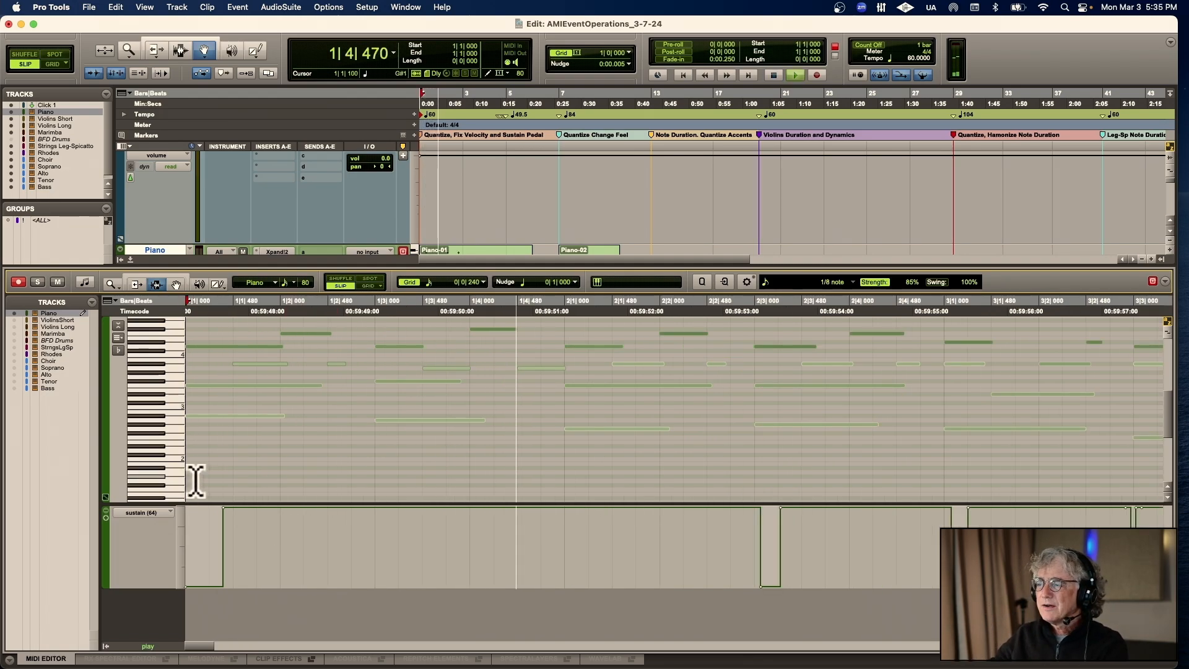
{"action": "scroll", "coordinate": [196, 481], "scroll_direction": "right", "scroll_amount": 1}
{"action": "scroll", "coordinate": [196, 481], "scroll_direction": "down", "scroll_amount": 2}
{"action": "key", "text": "space"}
{"action": "key", "text": "Return"}
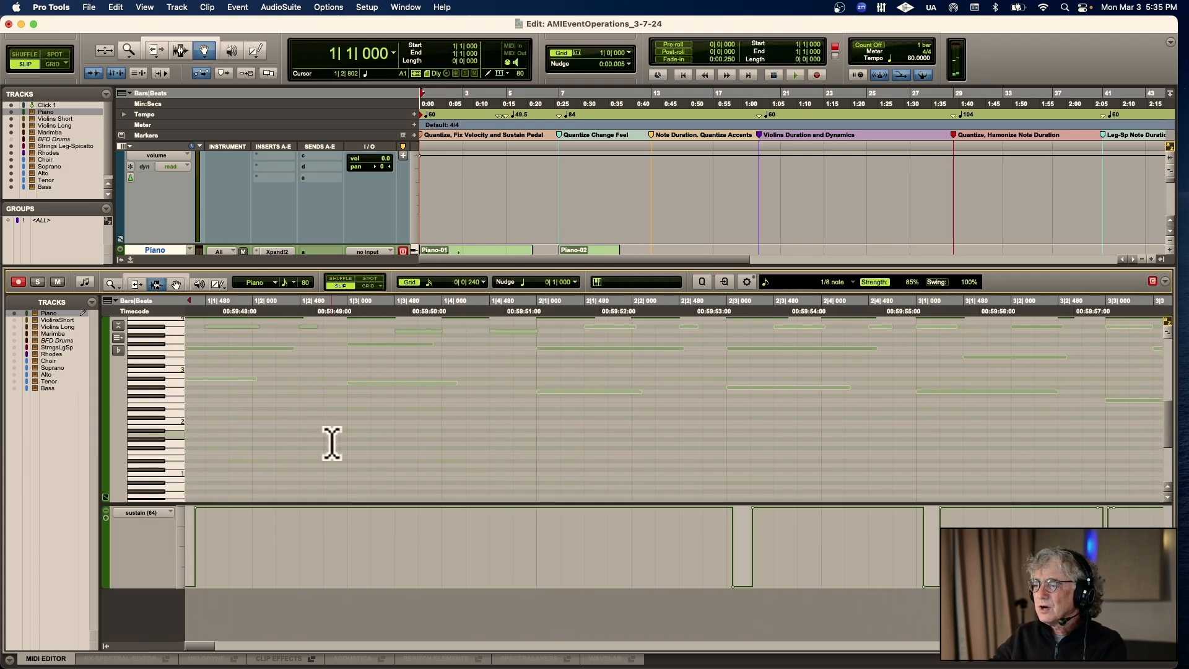
{"action": "scroll", "coordinate": [335, 447], "scroll_direction": "up", "scroll_amount": 2}
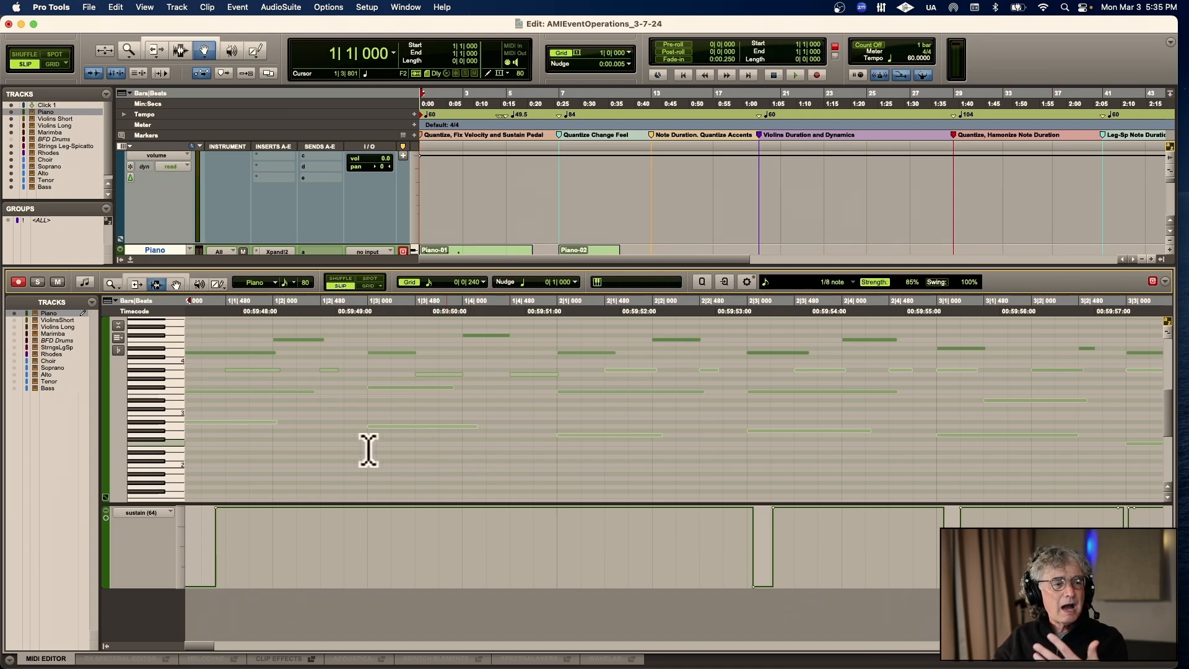
{"action": "scroll", "coordinate": [275, 410], "scroll_direction": "left", "scroll_amount": 1}
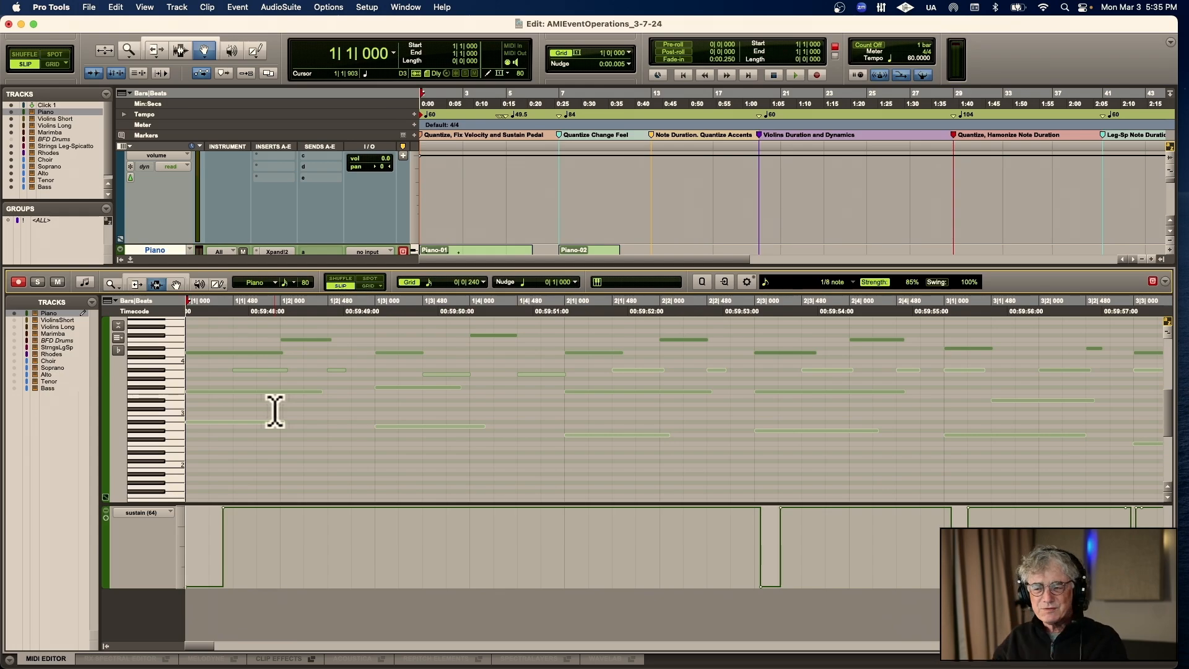
{"action": "scroll", "coordinate": [279, 409], "scroll_direction": "down", "scroll_amount": 2}
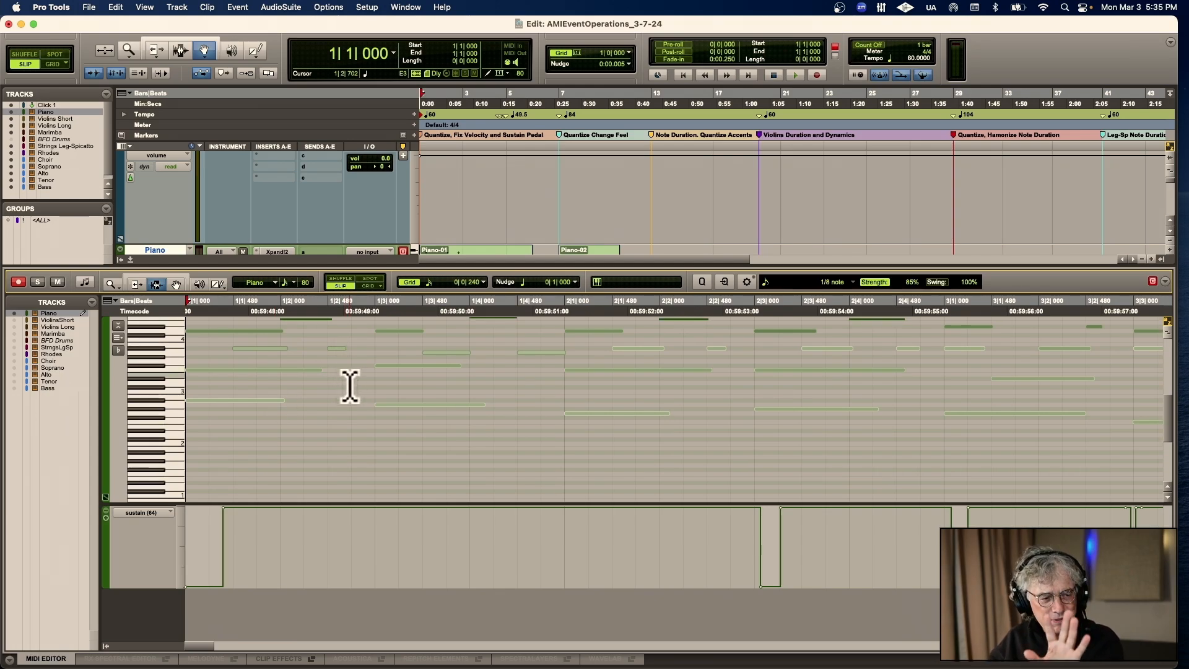
Select the Grabber tool and cycle the MIDI Editor's edit mode through Grid, Slip, Shuffle and Spot, ending in Slip
{"action": "left_click", "coordinate": [177, 285]}
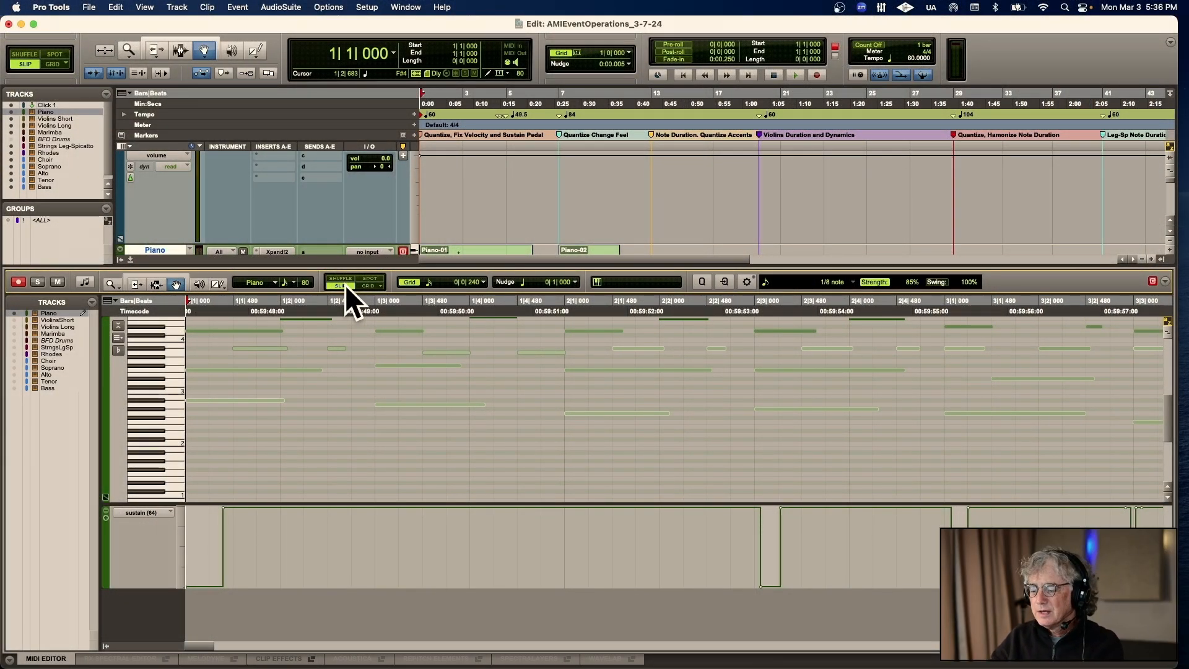
{"action": "left_click", "coordinate": [369, 285]}
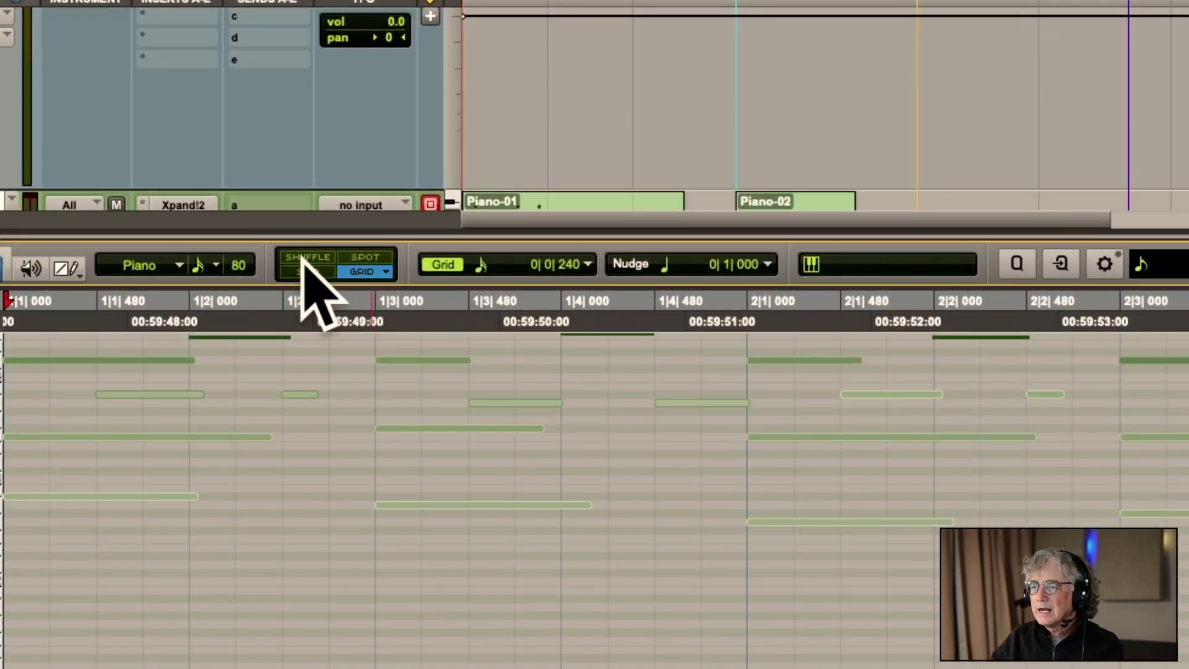
{"action": "key", "text": "F2"}
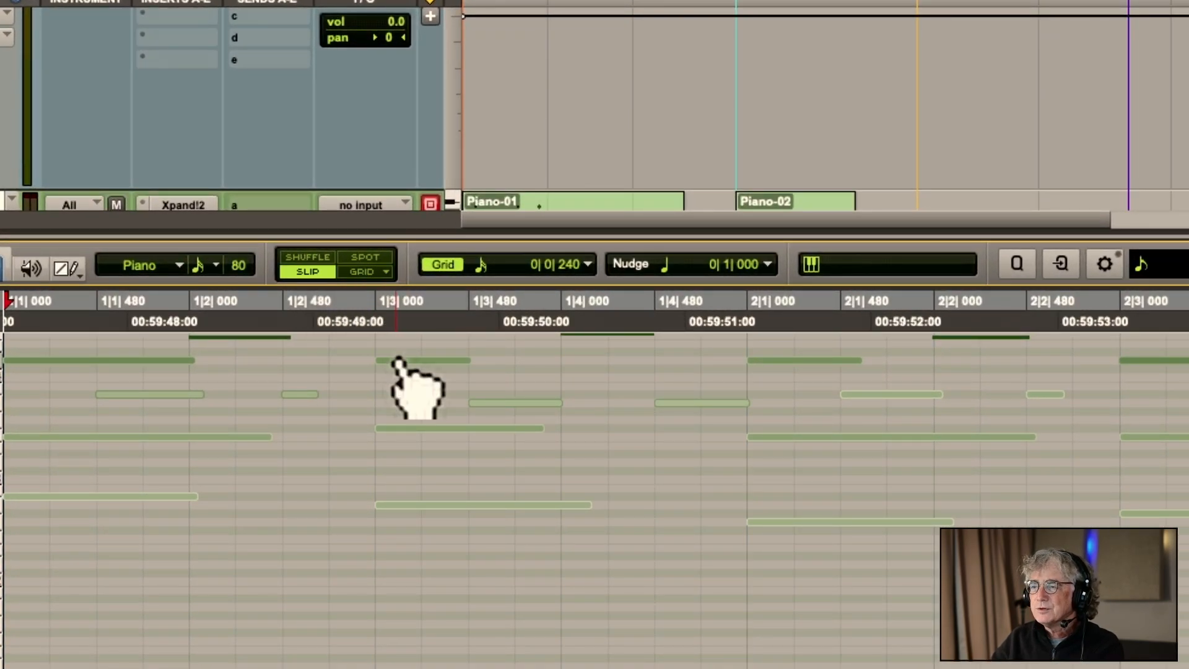
{"action": "key", "text": "F4"}
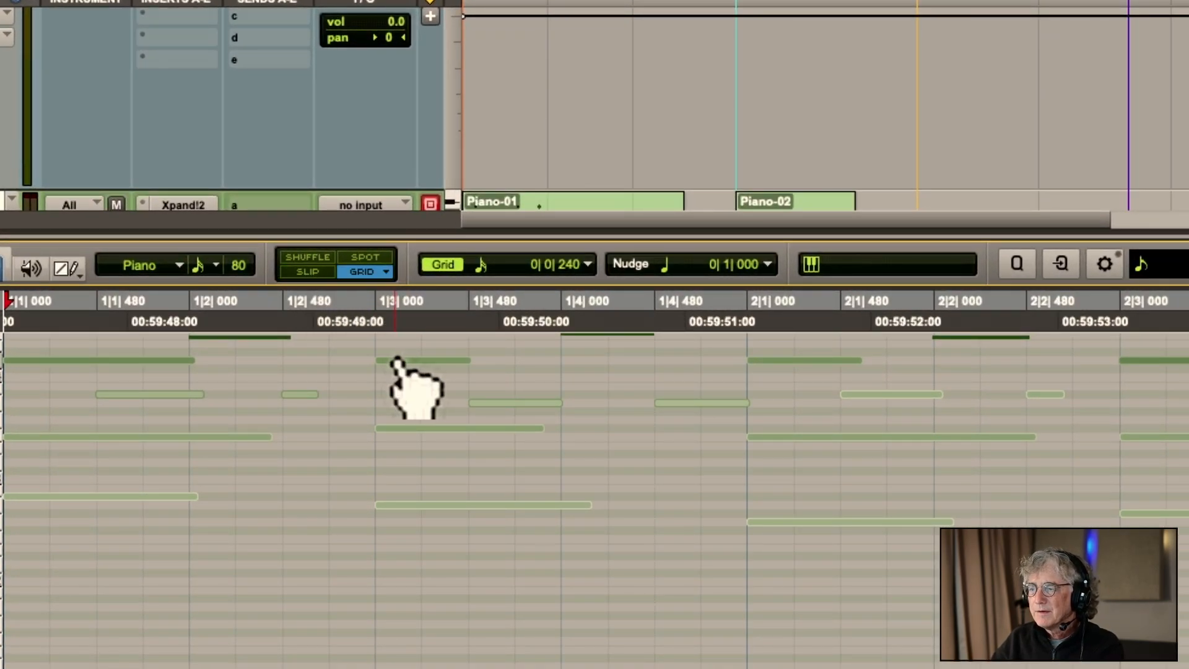
{"action": "key", "text": "F1"}
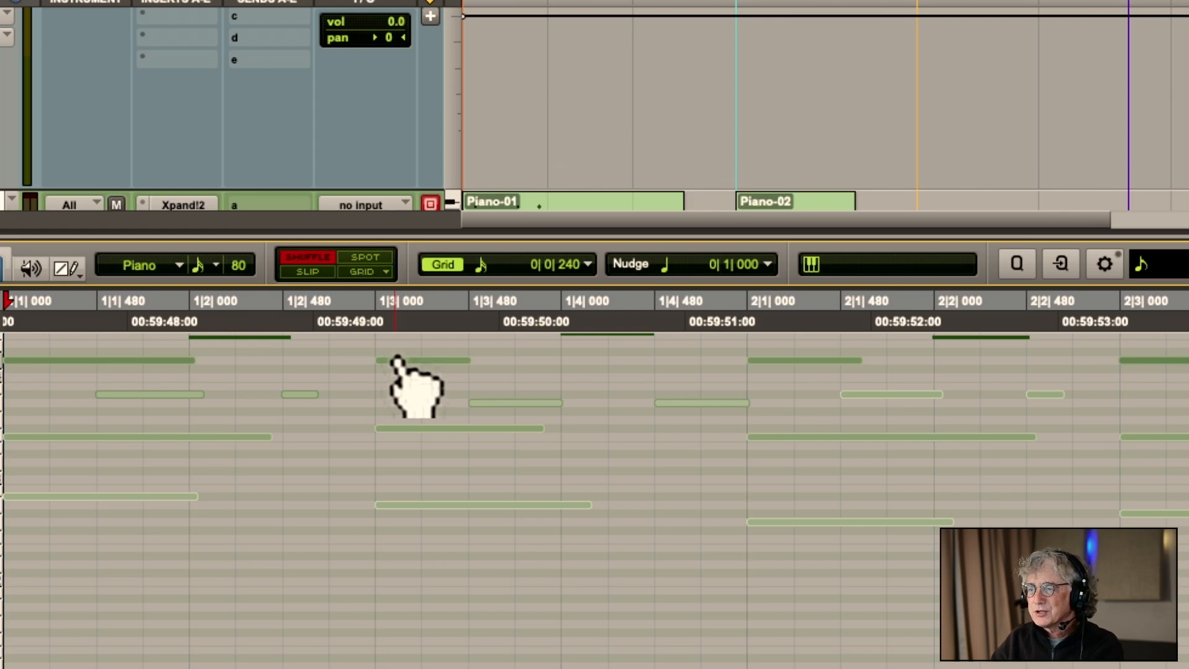
{"action": "key", "text": "F3"}
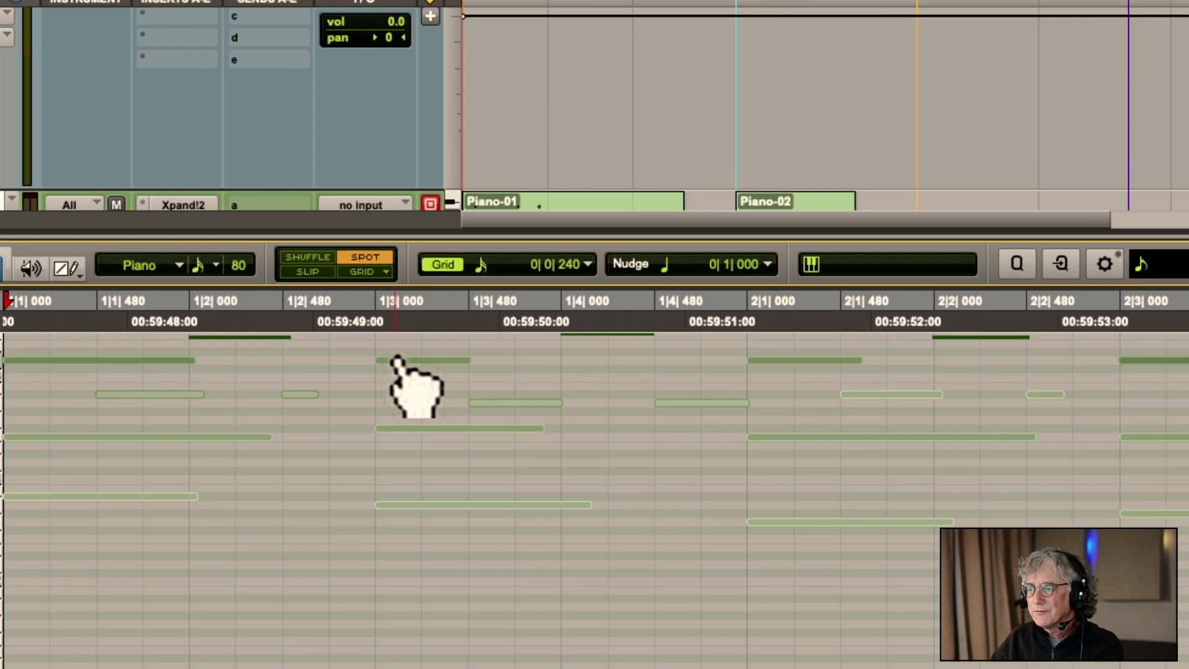
{"action": "key", "text": "F4"}
{"action": "key", "text": "F2"}
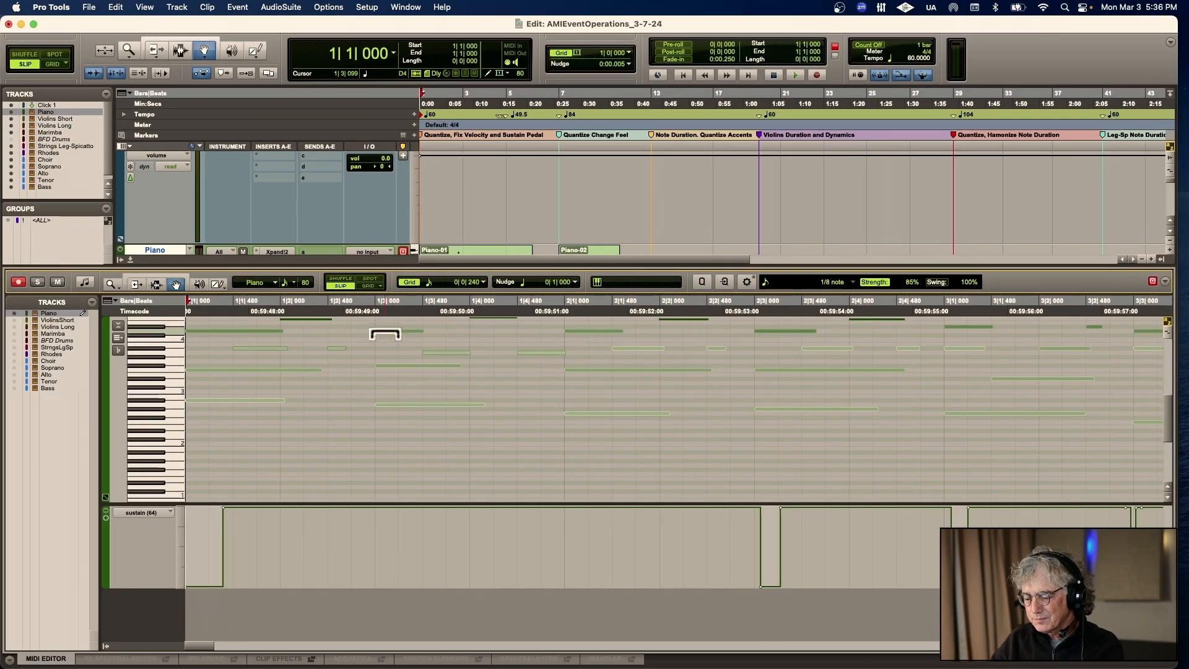
Switch the edit tool to Selector and back to Grabber, and cycle through Shuffle, Slip and Spot modes, finishing in Slip
{"action": "key", "text": "F7"}
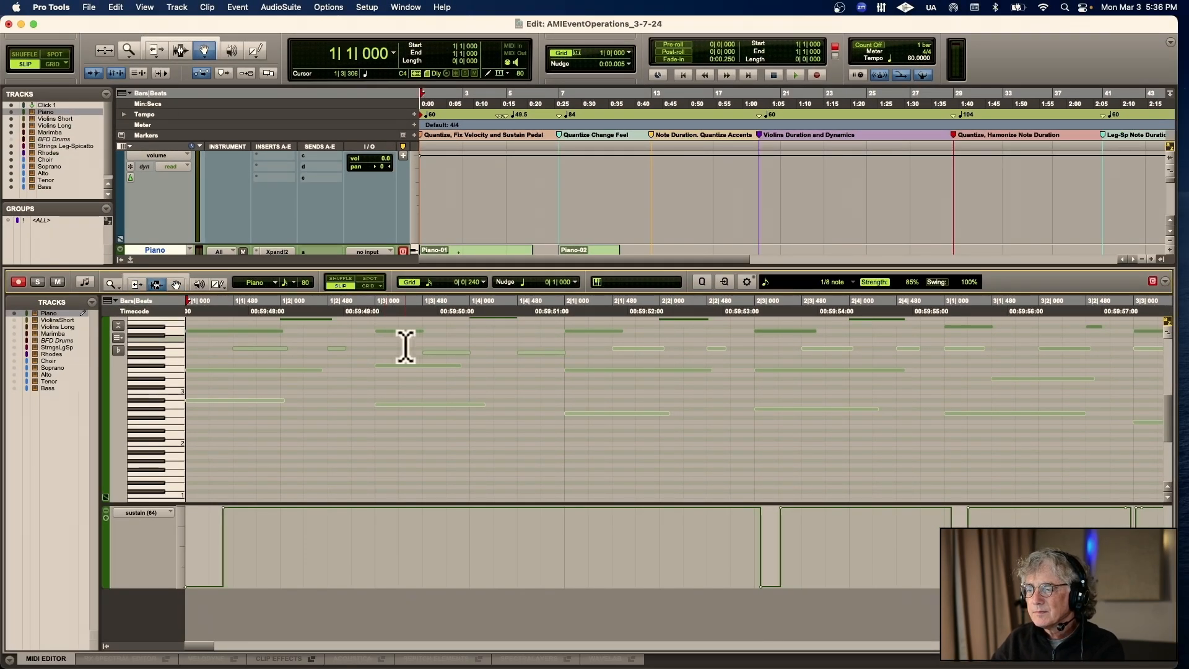
{"action": "key", "text": "F8"}
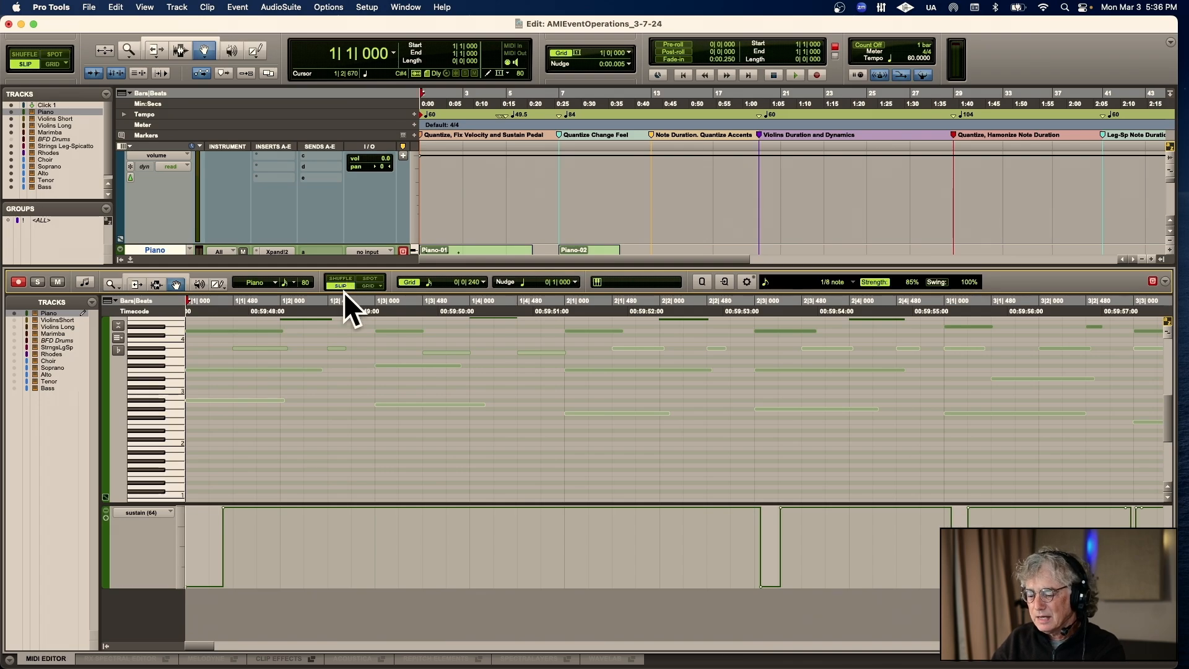
{"action": "key", "text": "F1"}
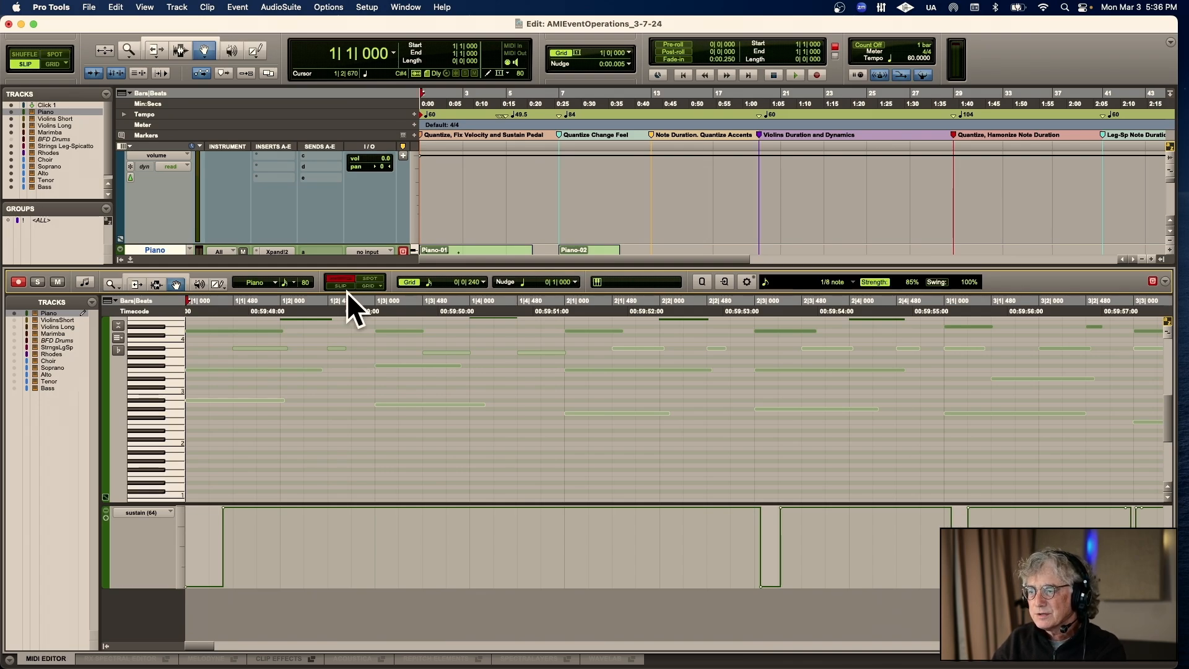
{"action": "key", "text": "F2"}
{"action": "key", "text": "F3"}
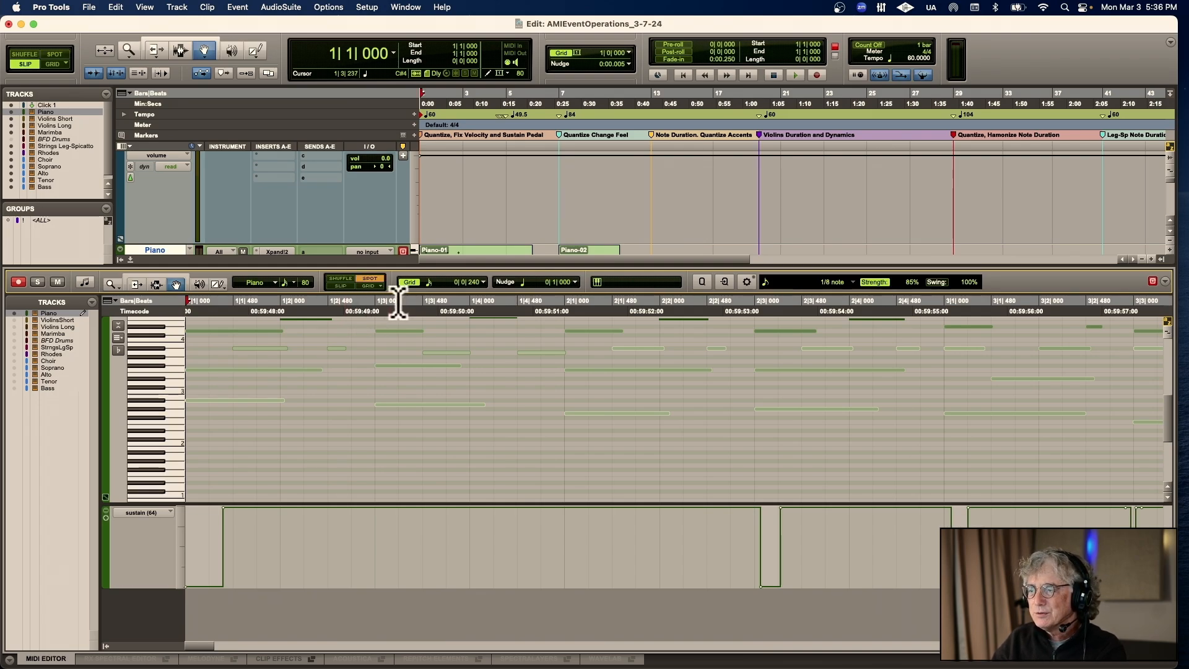
{"action": "key", "text": "F2"}
{"action": "key", "text": "F1"}
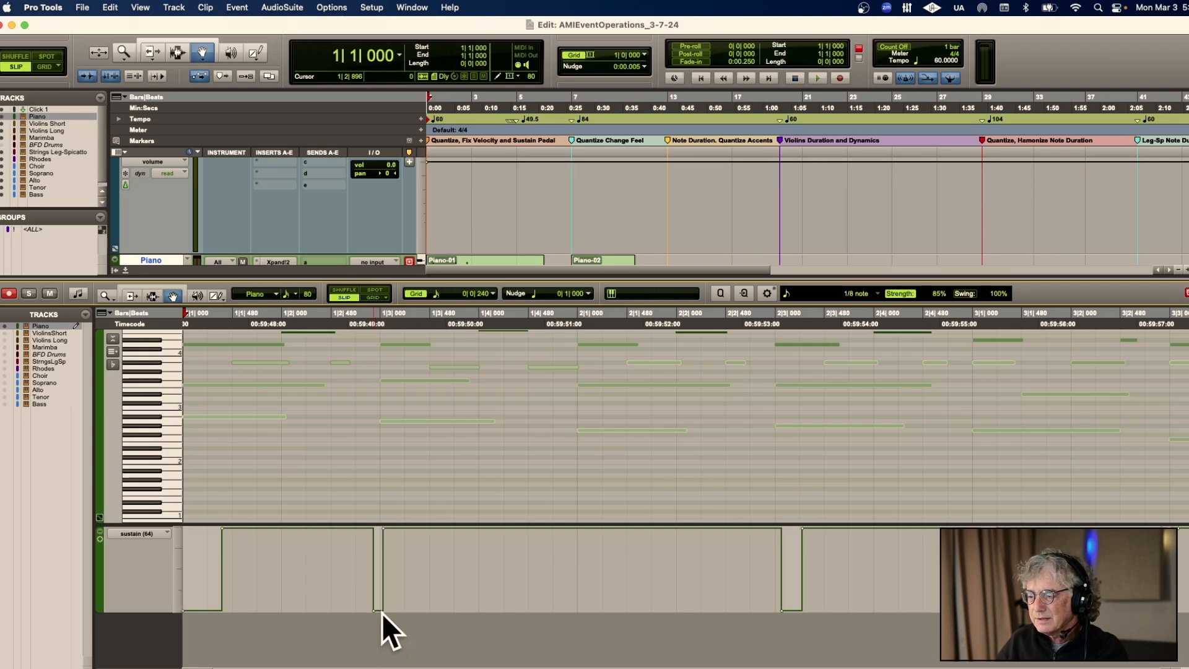
Undo the last sustain pedal edit and create a very short pedal lift around 1|3|000 in the Piano-01 sustain lane
{"action": "key", "text": "super+z"}
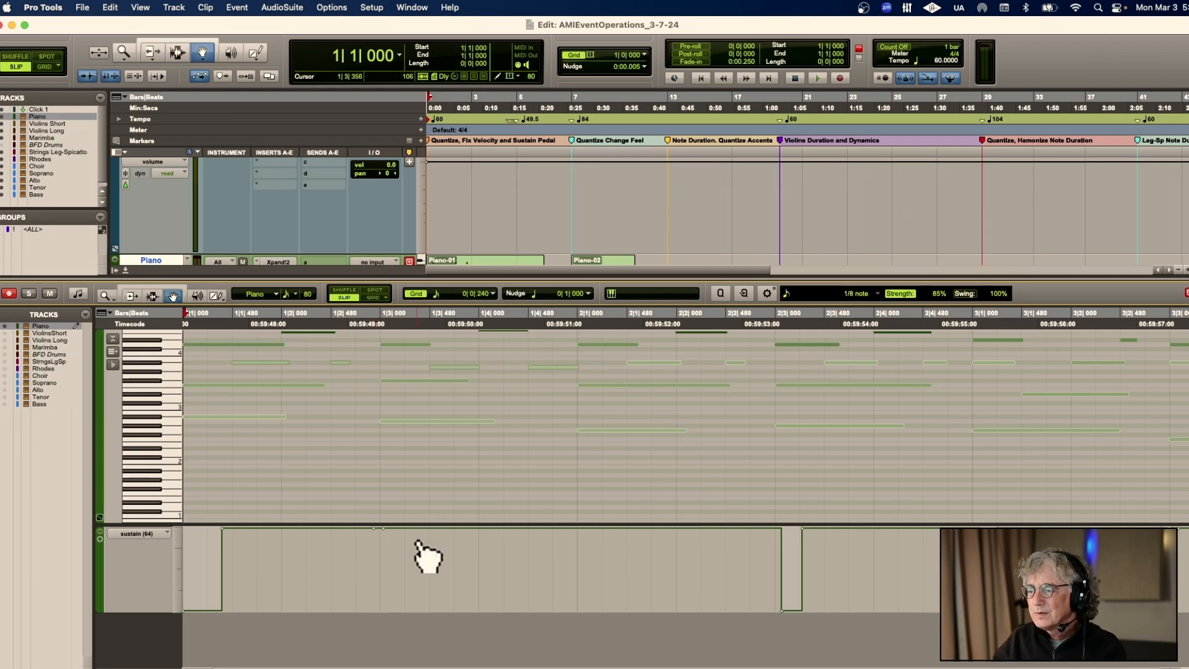
{"action": "key", "text": "super+bracketright"}
{"action": "key", "text": "super+bracketright"}
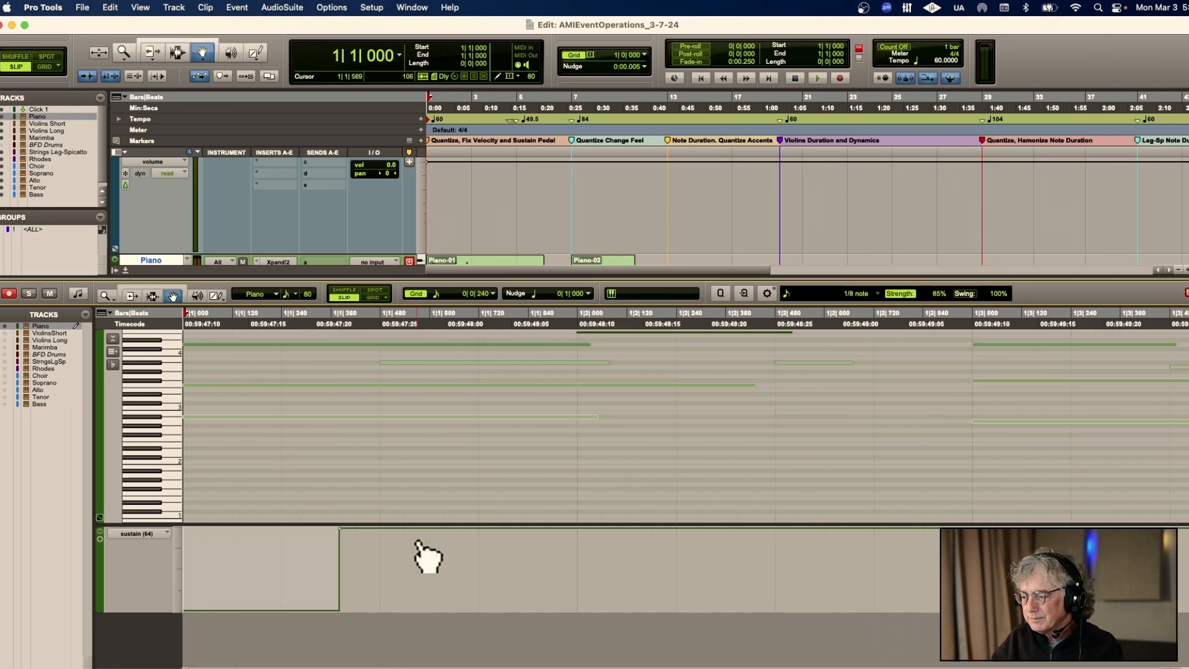
{"action": "scroll", "coordinate": [624, 551], "scroll_direction": "right", "scroll_amount": 5}
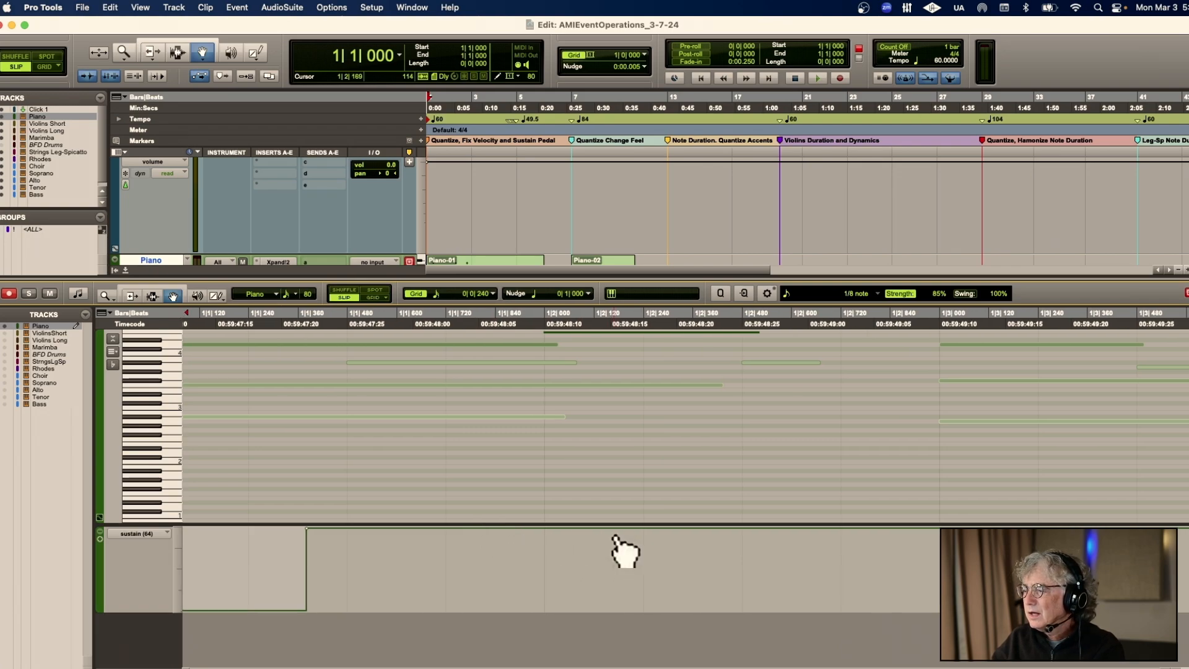
{"action": "scroll", "coordinate": [624, 552], "scroll_direction": "right", "scroll_amount": 3}
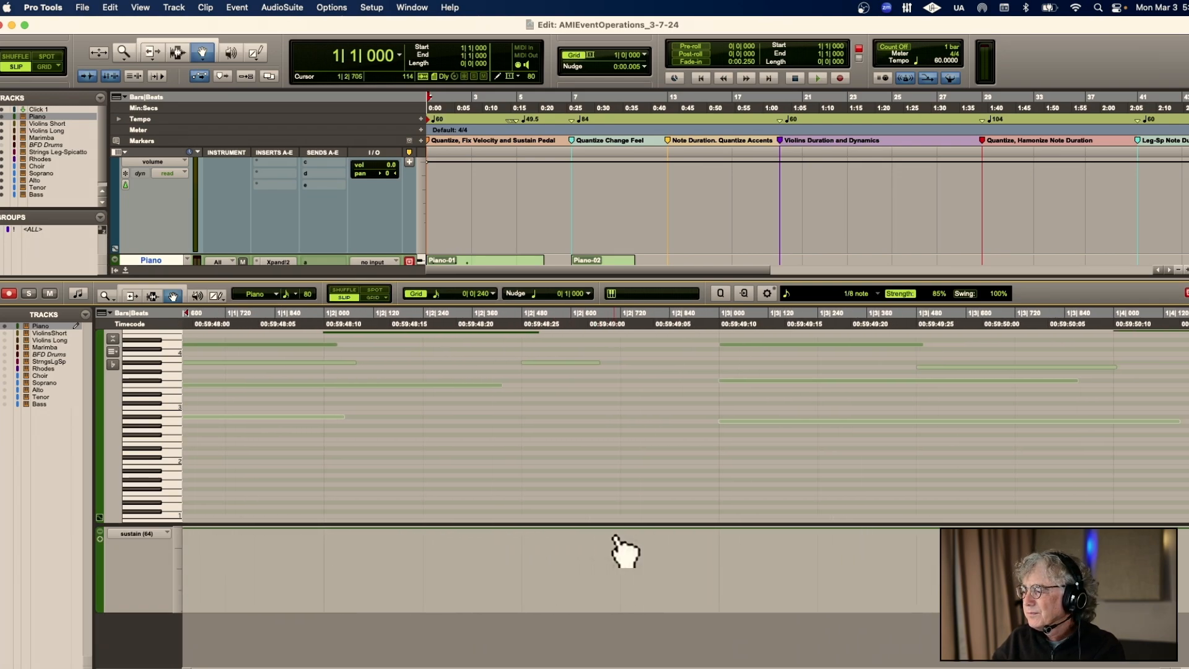
{"action": "left_click_drag", "start_coordinate": [604, 529], "coordinate": [627, 610]}
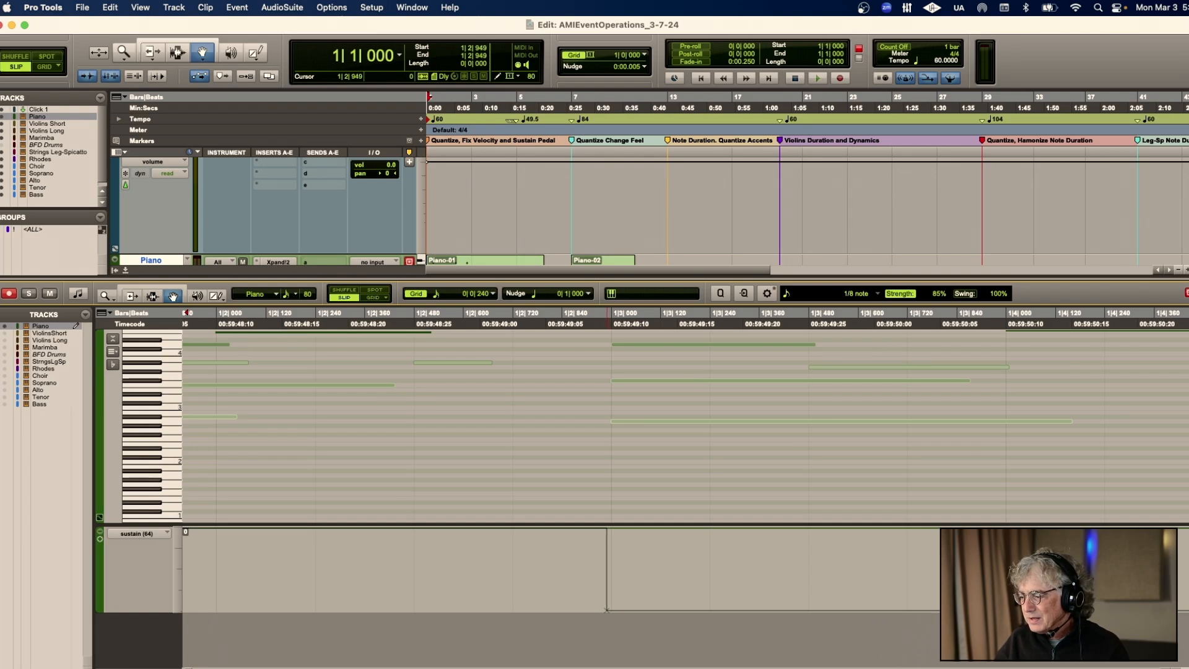
{"action": "left_click_drag", "start_coordinate": [608, 610], "coordinate": [609, 612]}
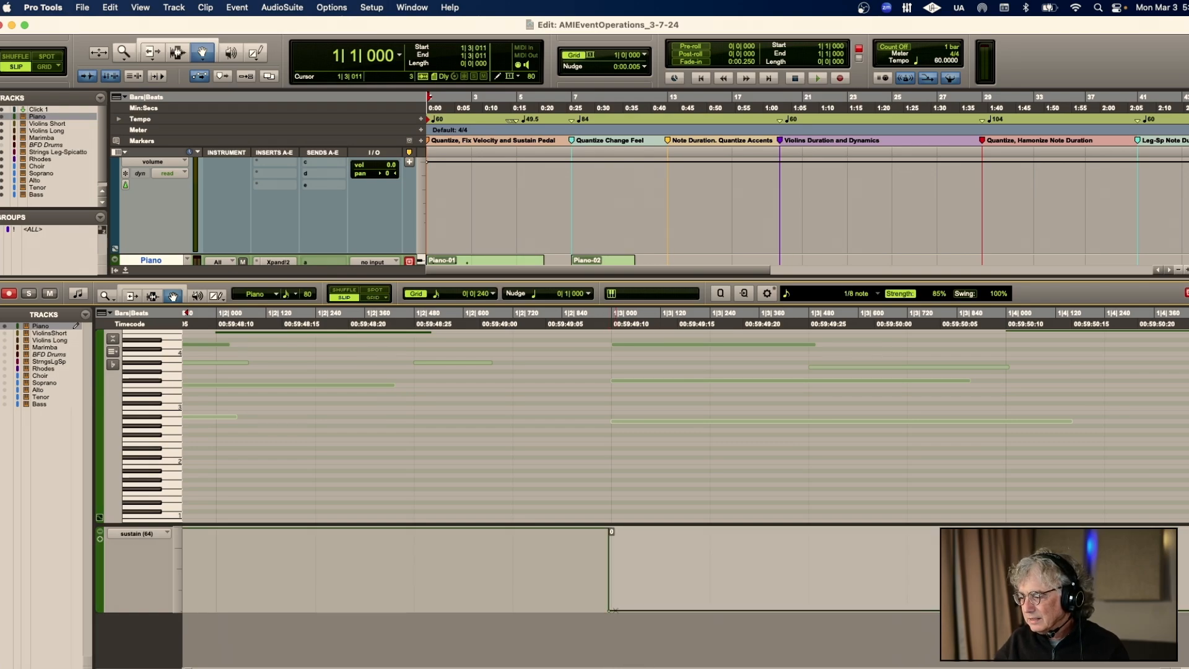
{"action": "left_click", "coordinate": [618, 525]}
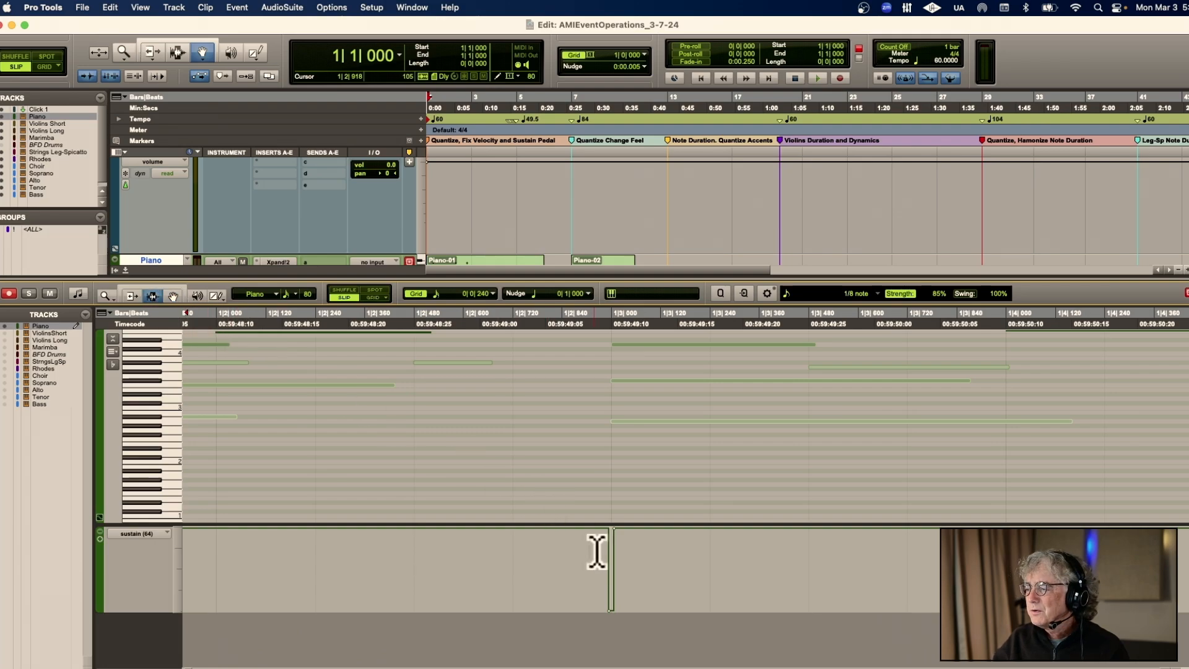
Copy the sustain pedal lift between 1|2|942 and 1|3|016 and paste it at 1|3|950
{"action": "left_click_drag", "start_coordinate": [604, 553], "coordinate": [614, 554]}
{"action": "scroll", "coordinate": [708, 557], "scroll_direction": "right", "scroll_amount": 6}
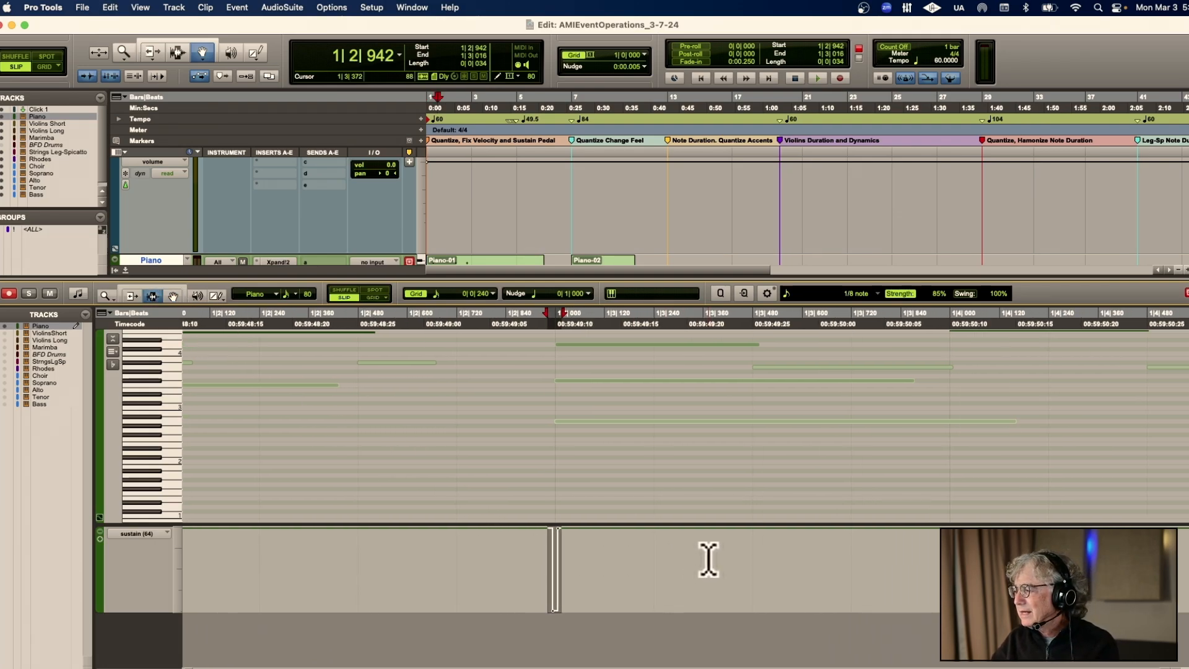
{"action": "left_click", "coordinate": [831, 557]}
{"action": "left_click_drag", "start_coordinate": [831, 557], "coordinate": [842, 559]}
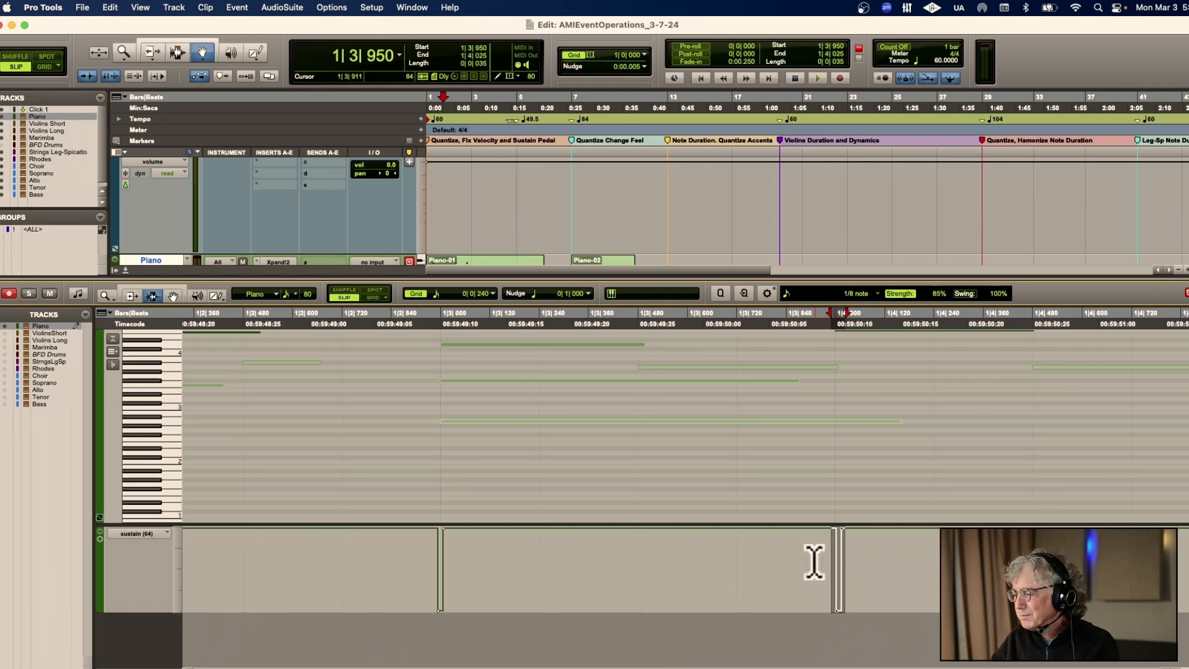
{"action": "scroll", "coordinate": [783, 563], "scroll_direction": "right", "scroll_amount": 3}
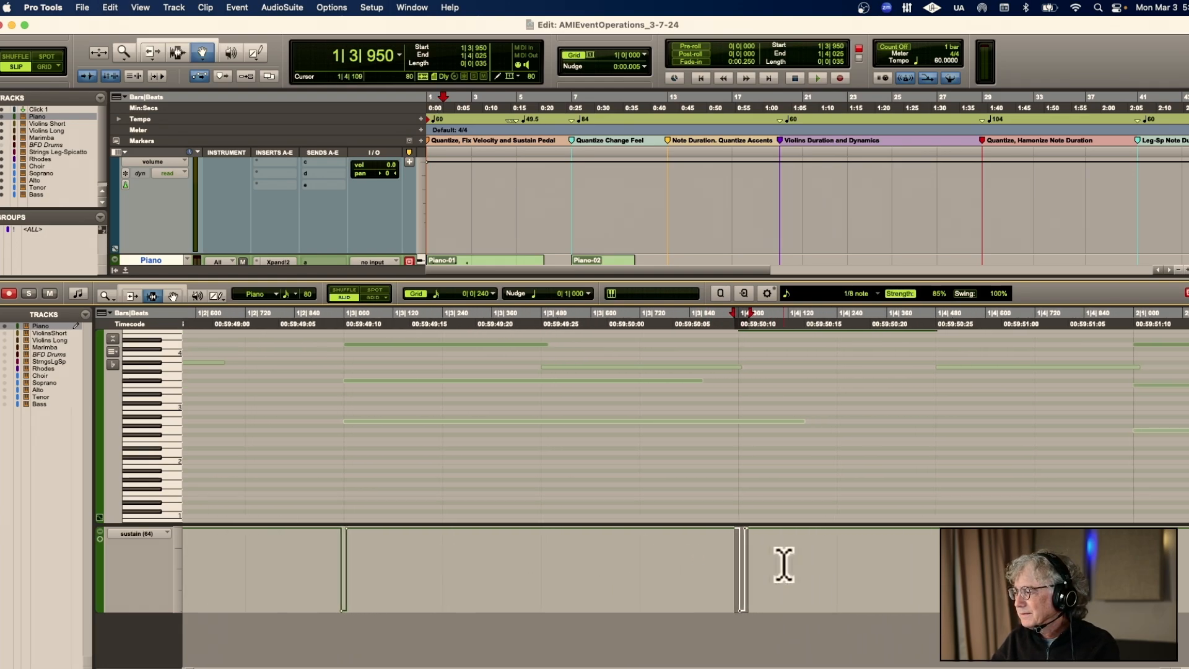
{"action": "key", "text": "r"}
{"action": "key", "text": "r"}
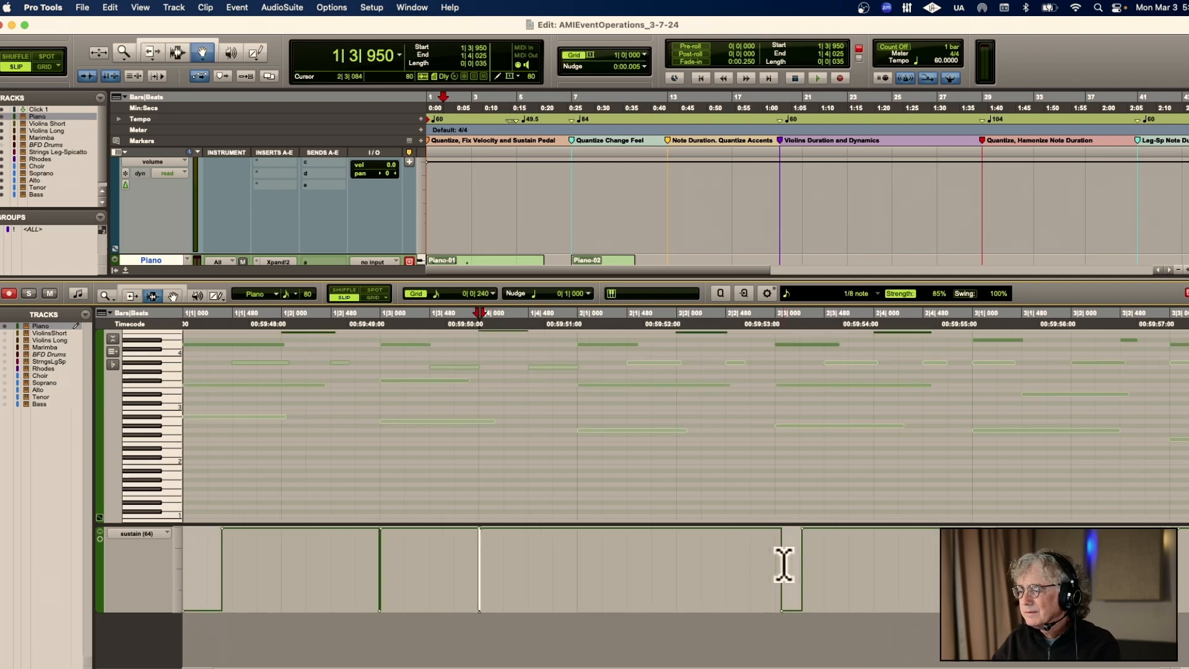
Play the edited pedal changes from the session start and place the edit cursor at 1|4|945 in the sustain lane
{"action": "key", "text": "Return"}
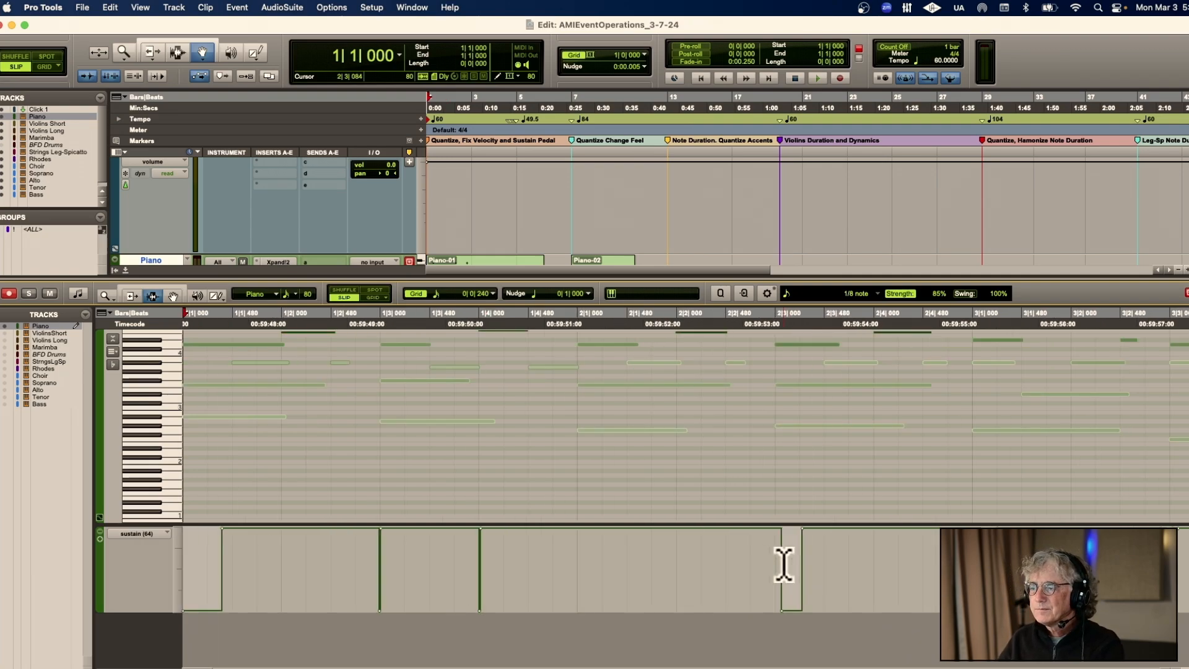
{"action": "key", "text": "space"}
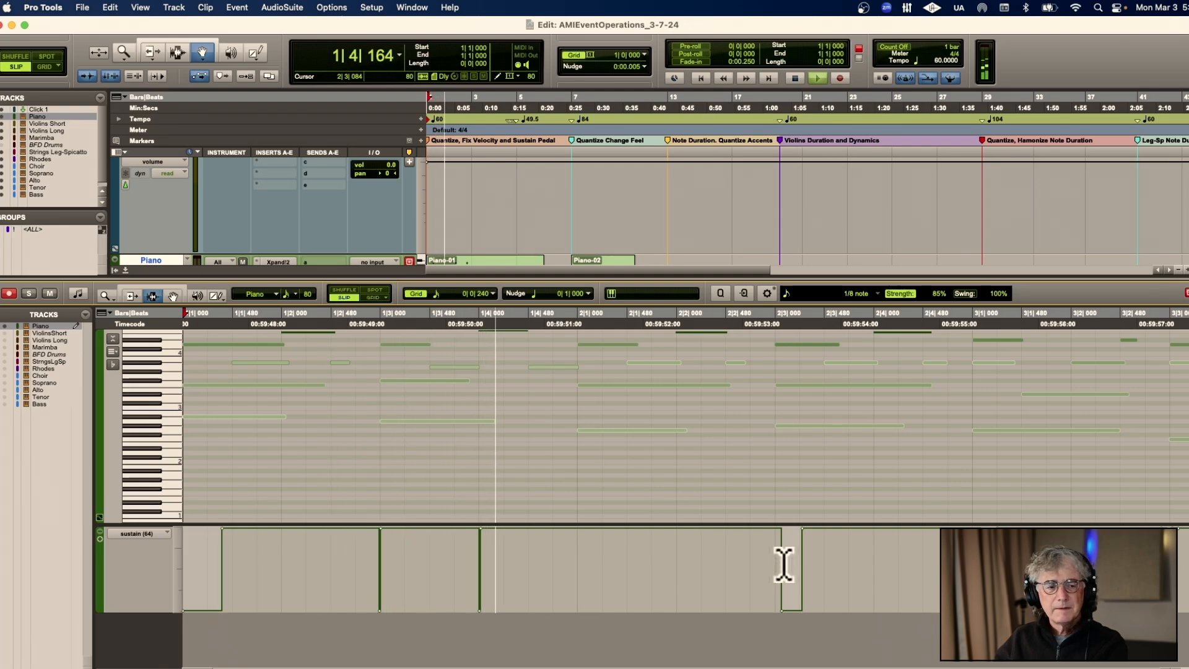
{"action": "key", "text": "space"}
{"action": "left_click", "coordinate": [576, 568]}
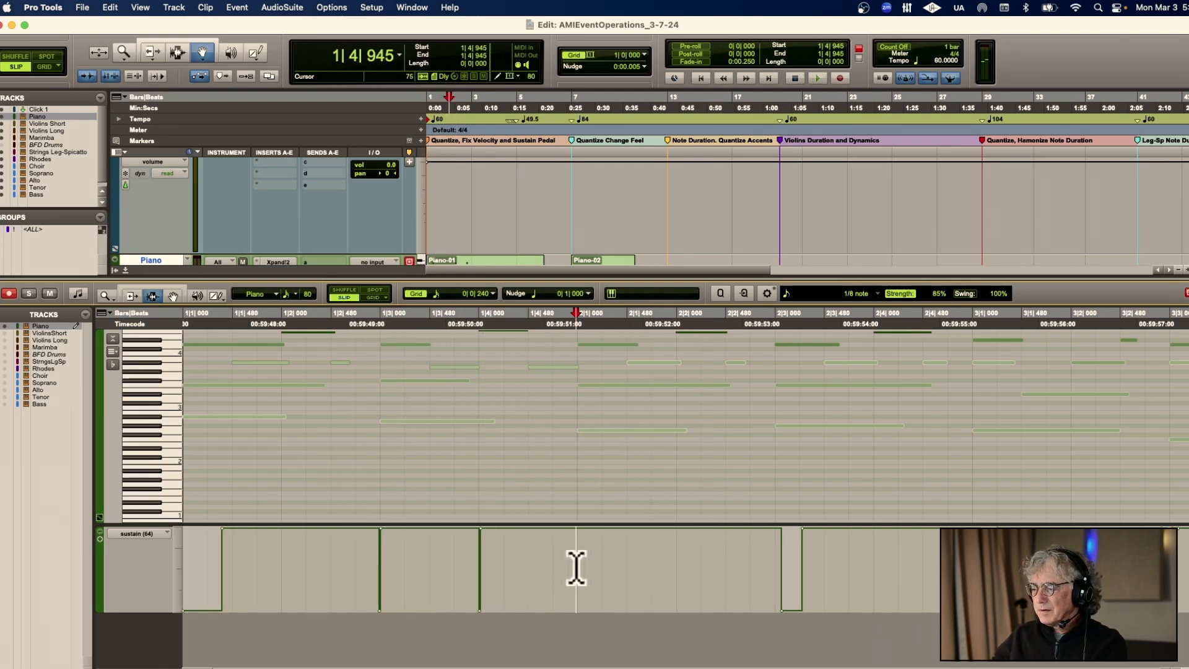
{"action": "left_click", "coordinate": [576, 568]}
{"action": "key", "text": "space"}
{"action": "key", "text": "space"}
{"action": "key", "text": "r"}
{"action": "key", "text": "r"}
{"action": "key", "text": "r"}
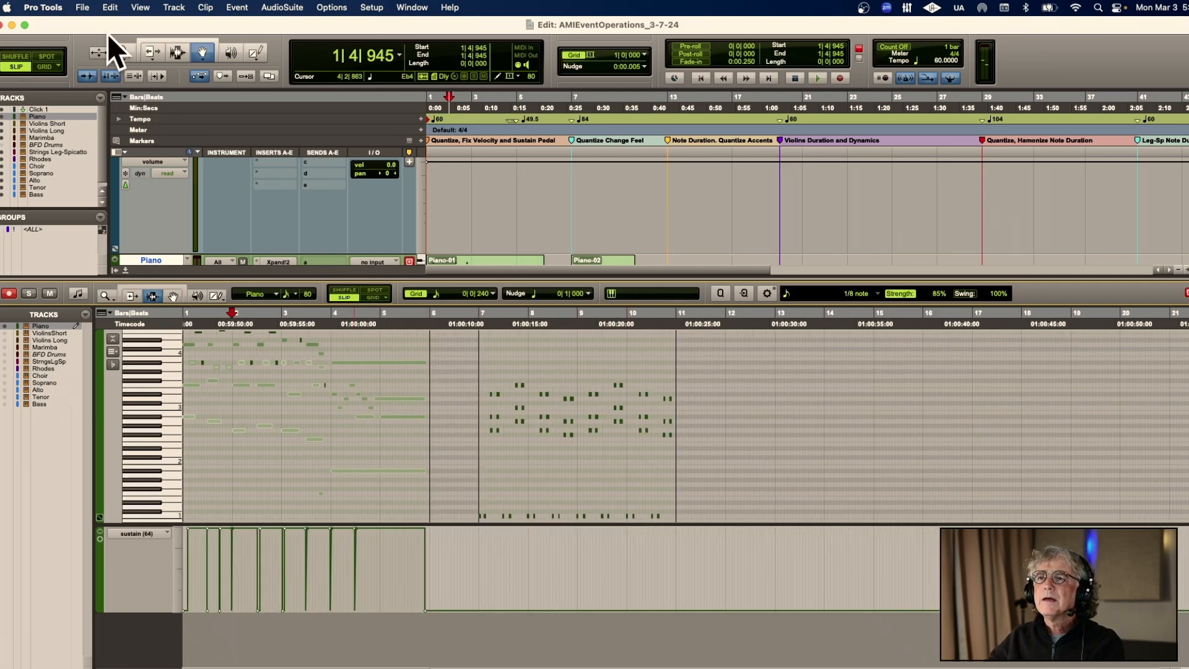
Save the session under the new name AMIEventOperations_3-7-24 v2Fixed
{"action": "left_click", "coordinate": [81, 6]}
{"action": "mouse_move", "coordinate": [100, 45]}
{"action": "left_click", "coordinate": [110, 119]}
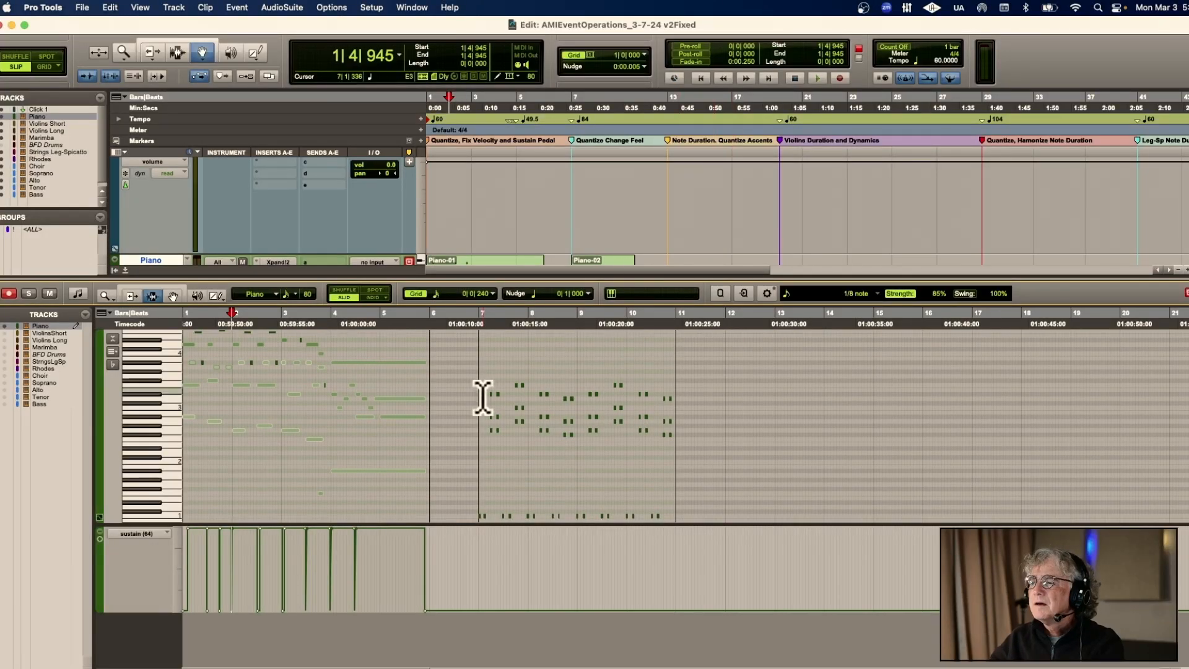
Close the MIDI Editor, select the Piano-02 clip in the timeline, and play it
{"action": "left_click", "coordinate": [127, 271]}
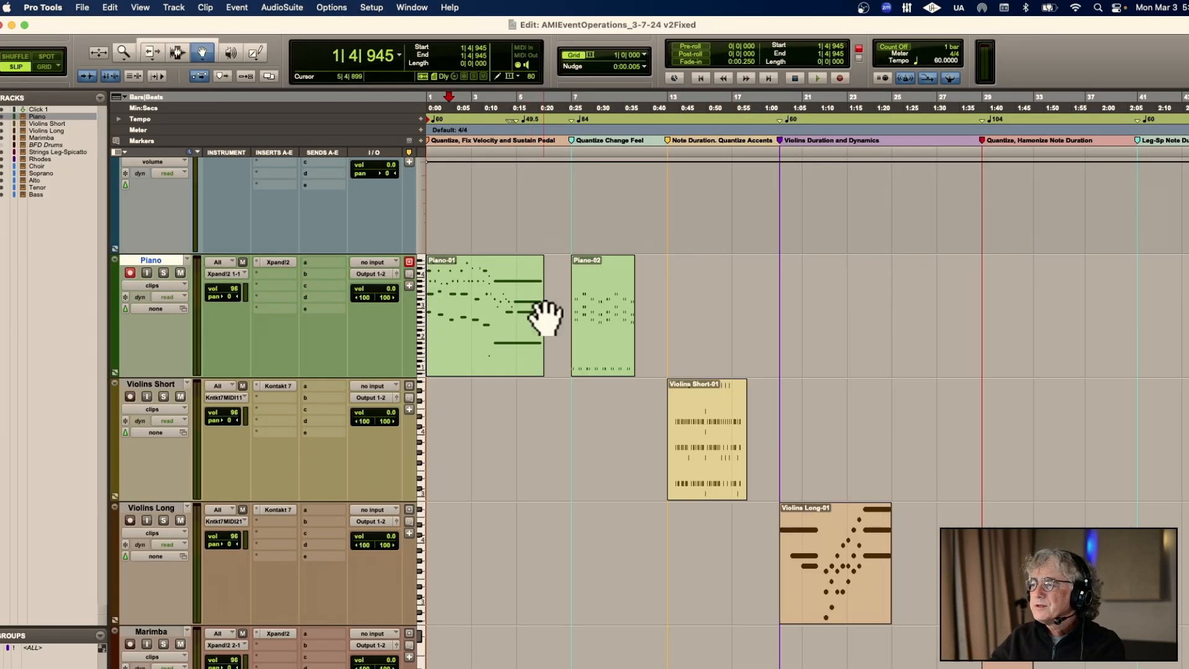
{"action": "left_click", "coordinate": [613, 311]}
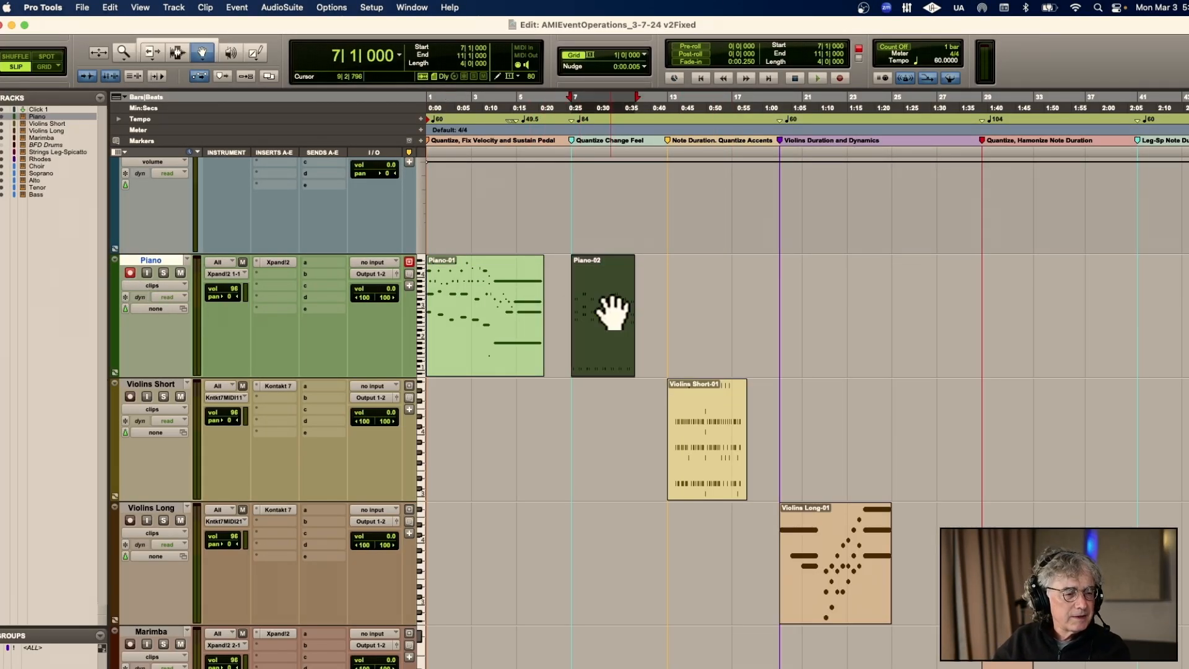
{"action": "key", "text": "t"}
{"action": "key", "text": "t"}
{"action": "key", "text": "t"}
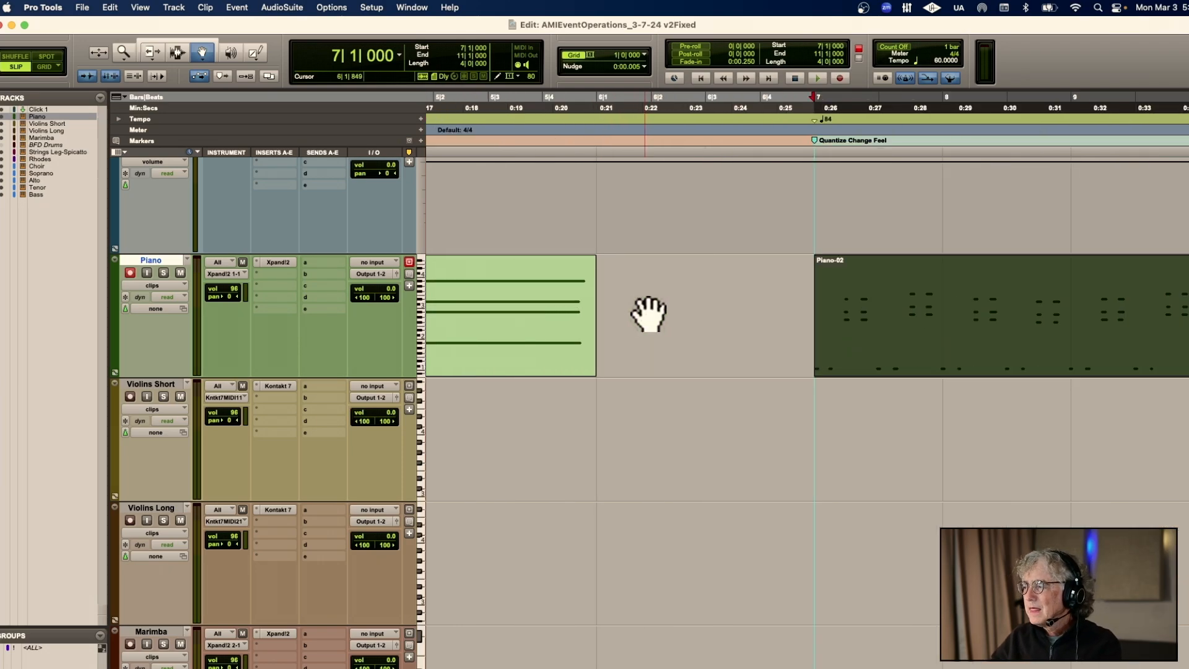
{"action": "scroll", "coordinate": [682, 313], "scroll_direction": "right", "scroll_amount": 5}
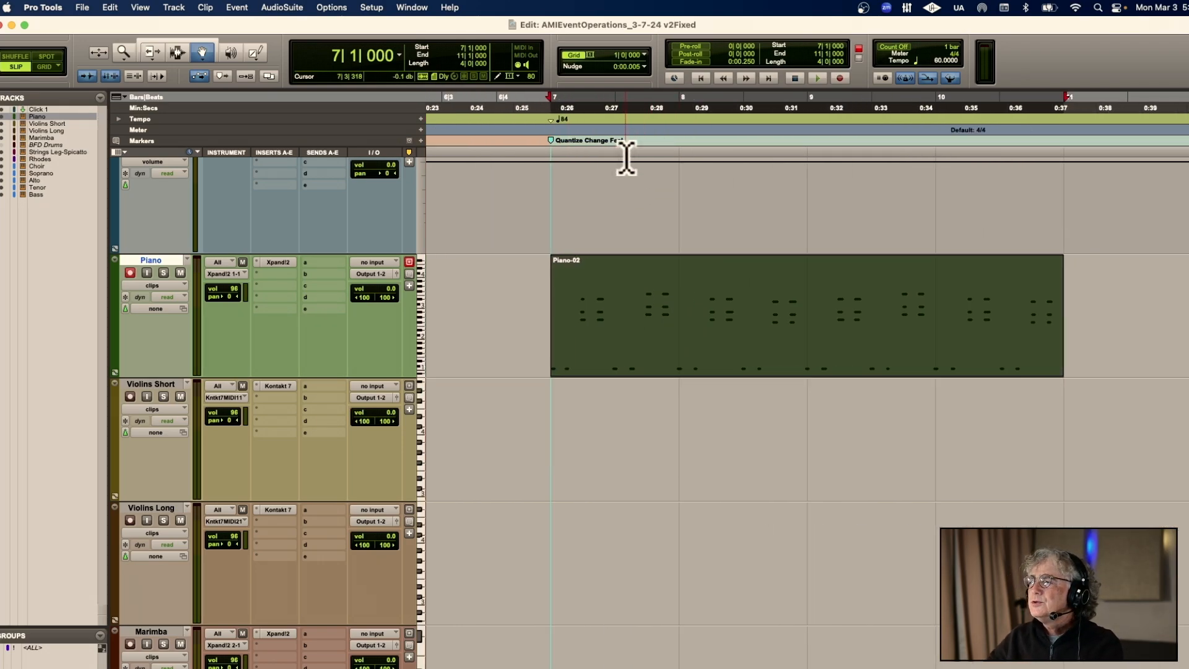
{"action": "scroll", "coordinate": [669, 345], "scroll_direction": "right", "scroll_amount": 3}
{"action": "key", "text": "space"}
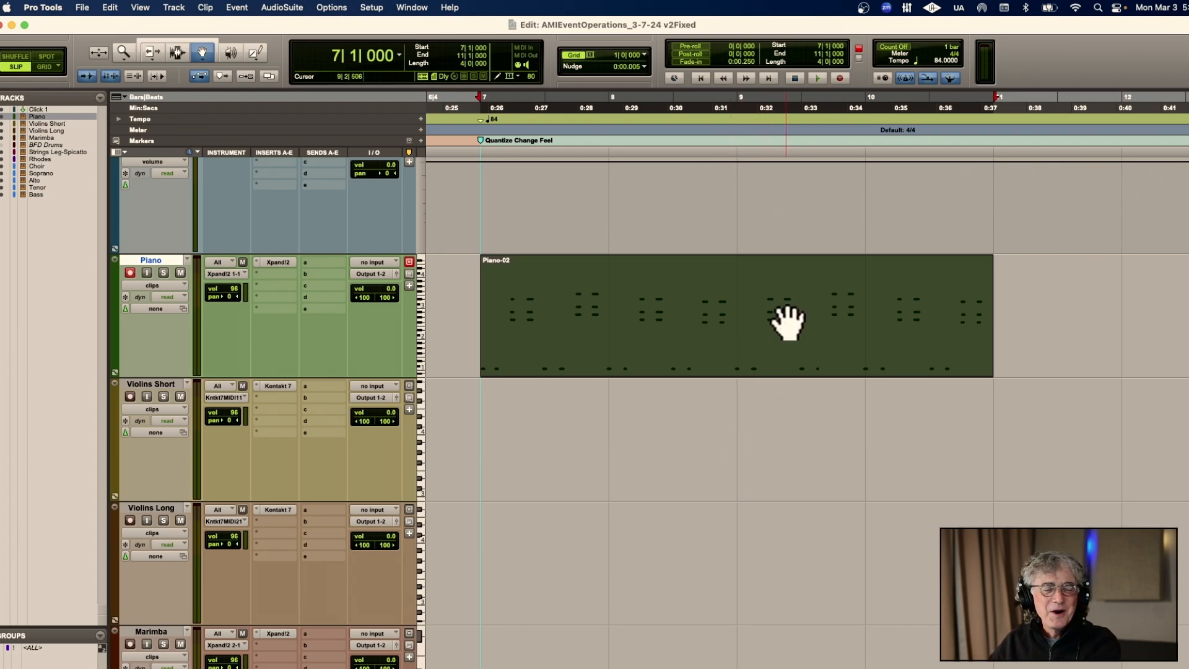
Open the Piano-02 clip in the MIDI Editor with its full four-bar range in view
{"action": "double_click", "coordinate": [704, 340]}
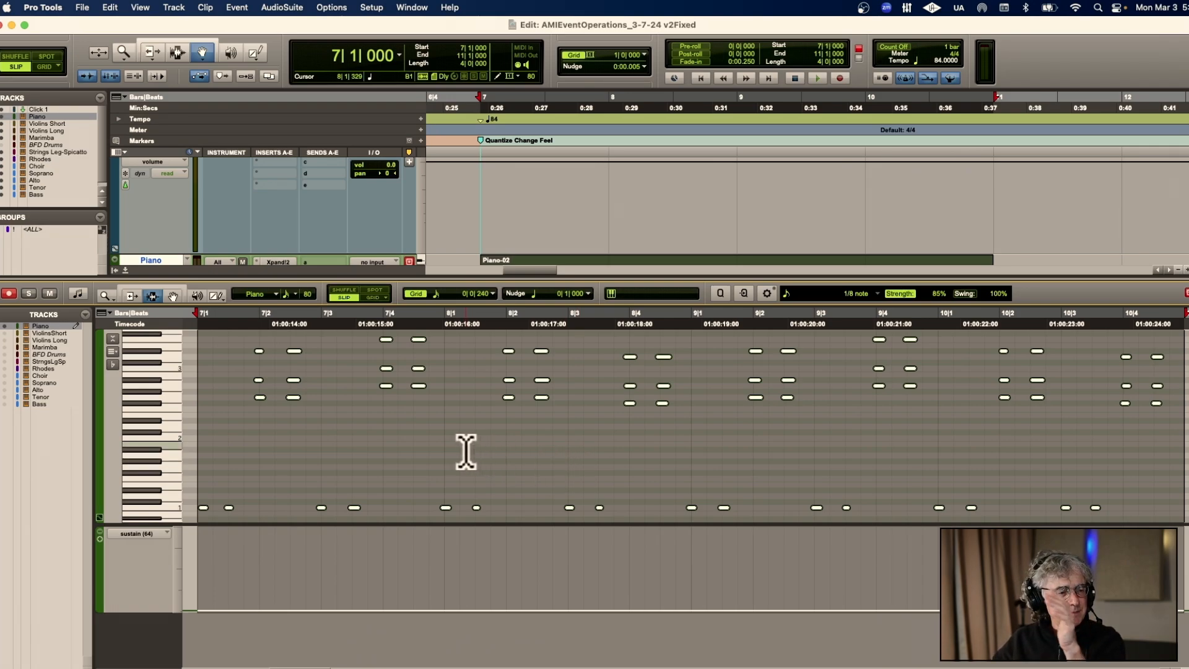
{"action": "key", "text": "r"}
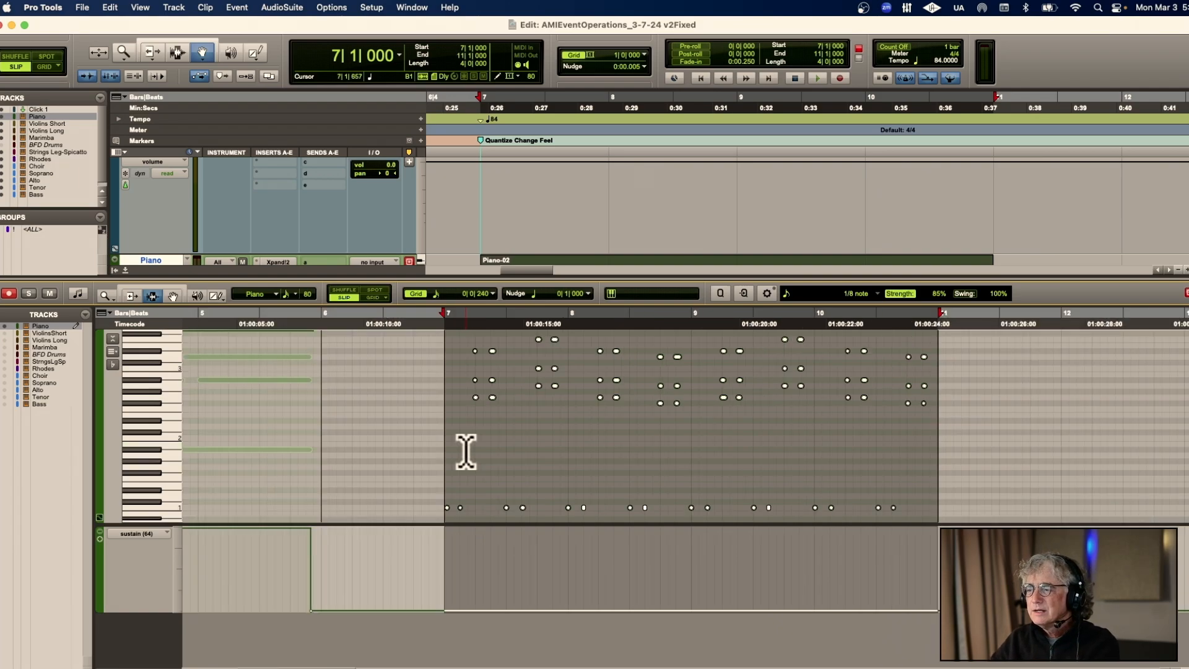
Examine the Piano-02 clip's opening notes at bar 7 up close and place the edit cursor at 7|1|399
{"action": "key", "text": "t"}
{"action": "key", "text": "t"}
{"action": "key", "text": "t"}
{"action": "scroll", "coordinate": [515, 451], "scroll_direction": "right", "scroll_amount": 5}
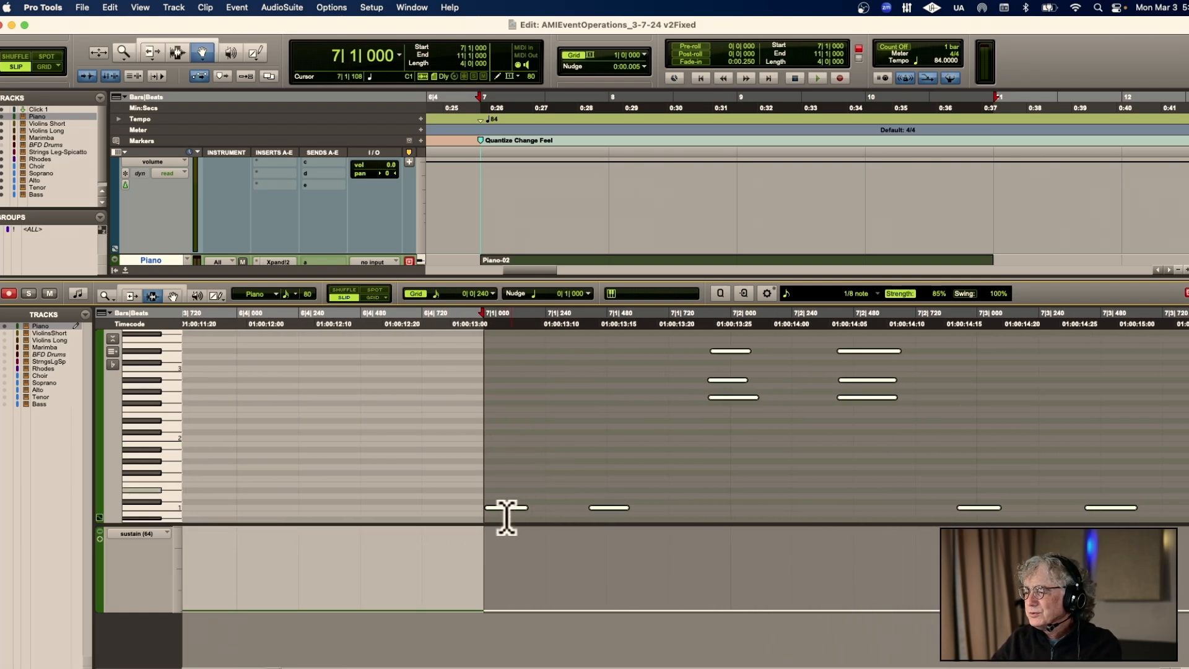
{"action": "left_click", "coordinate": [584, 450]}
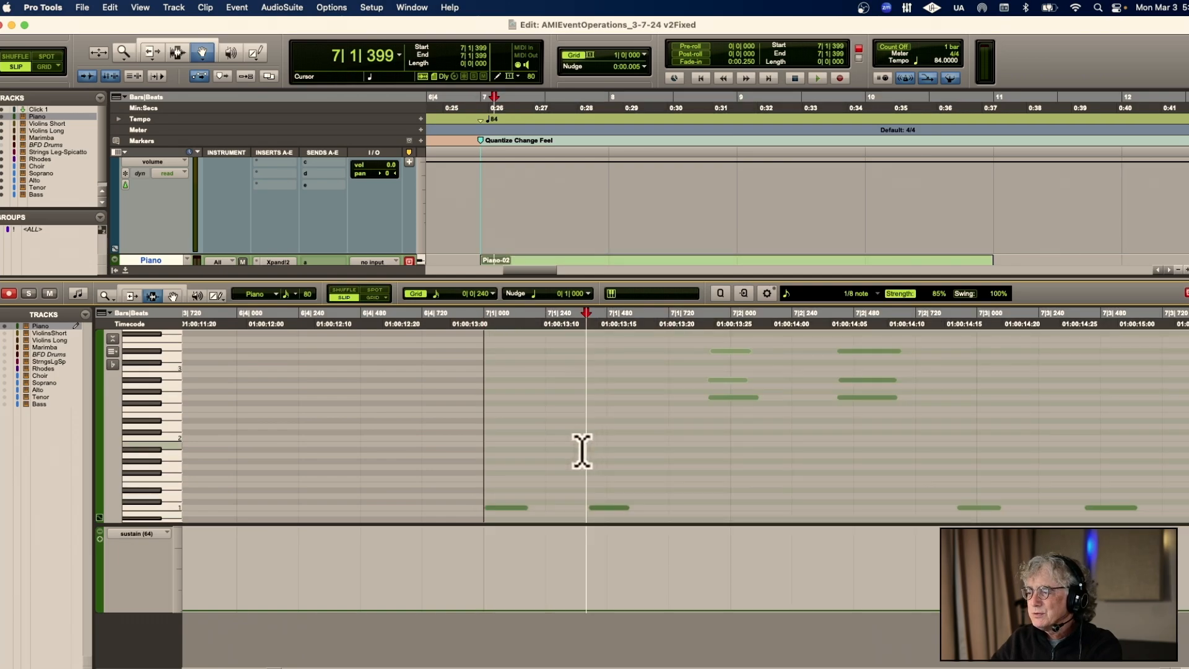
{"action": "key", "text": "r"}
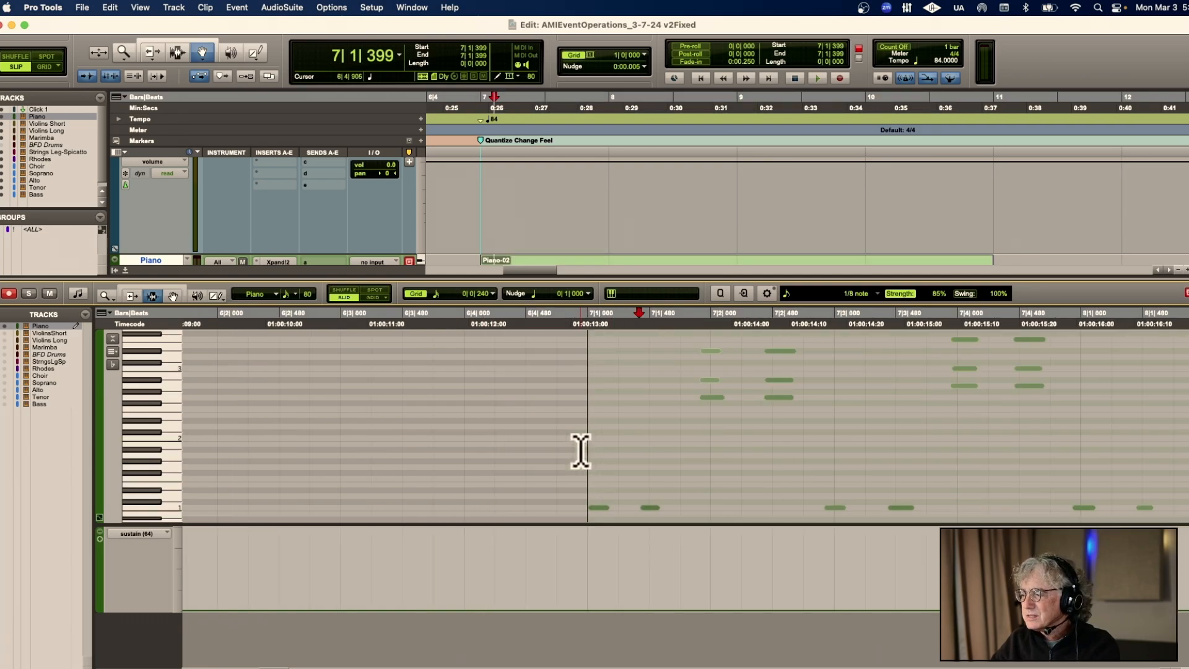
Select all Piano-02 notes after the first low note, from 7|1|321 through 10|4|799 near the clip's end
{"action": "left_click_drag", "start_coordinate": [630, 441], "coordinate": [780, 447]}
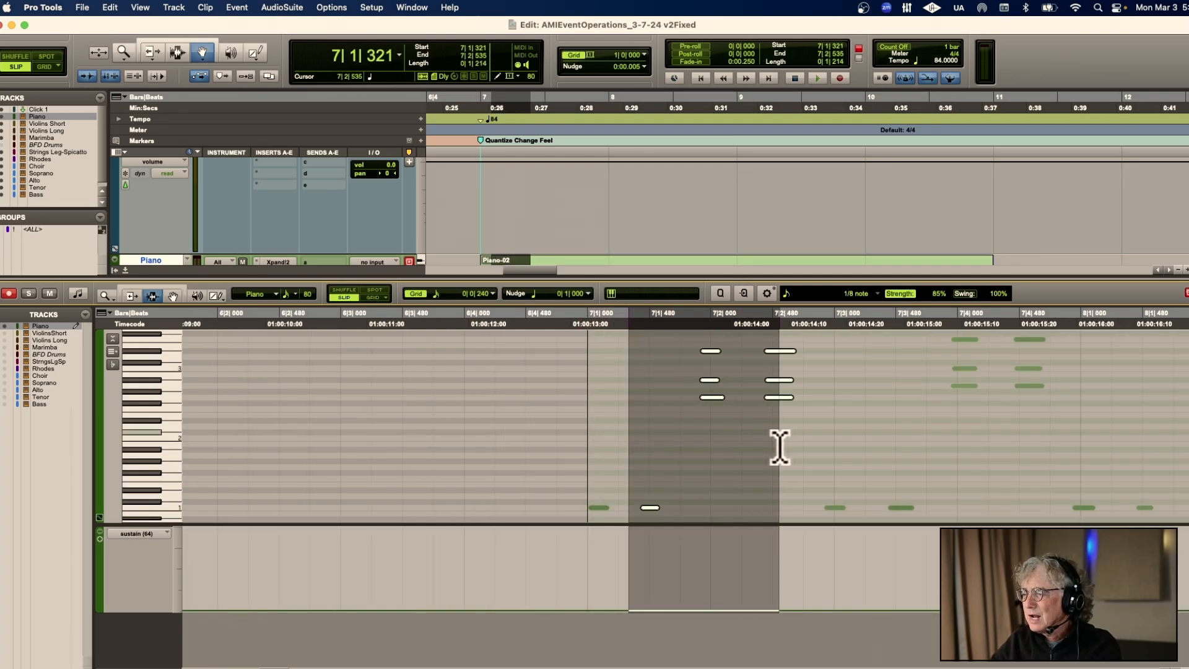
{"action": "scroll", "coordinate": [780, 447], "scroll_direction": "right", "scroll_amount": 10}
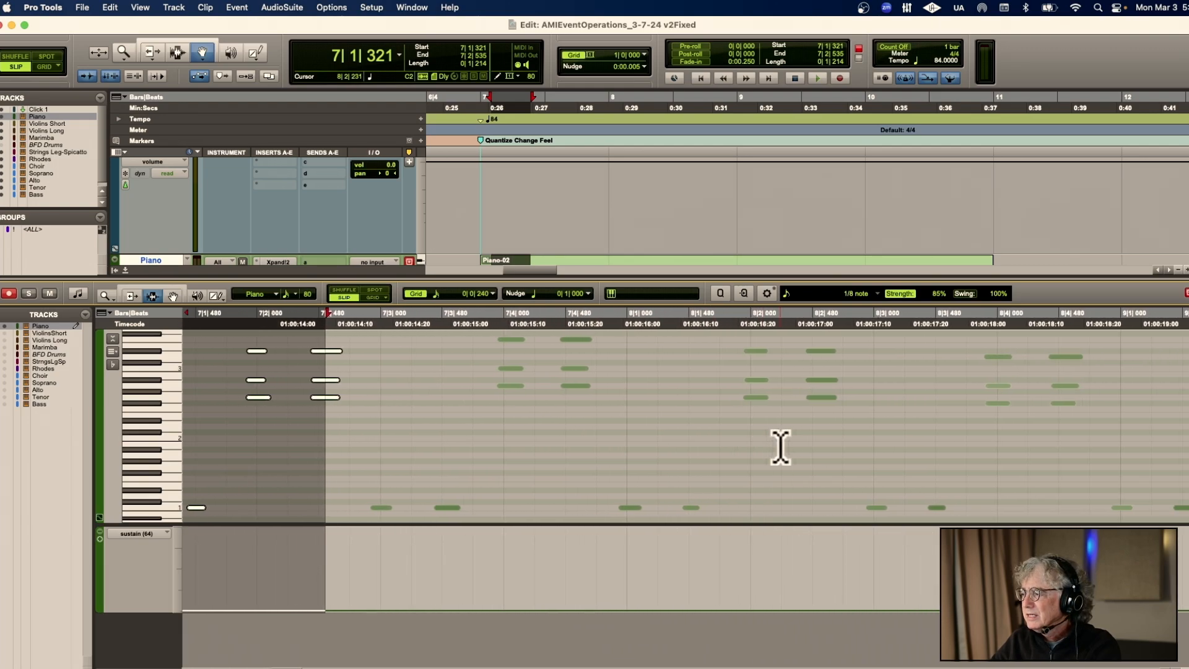
{"action": "scroll", "coordinate": [780, 448], "scroll_direction": "right", "scroll_amount": 15}
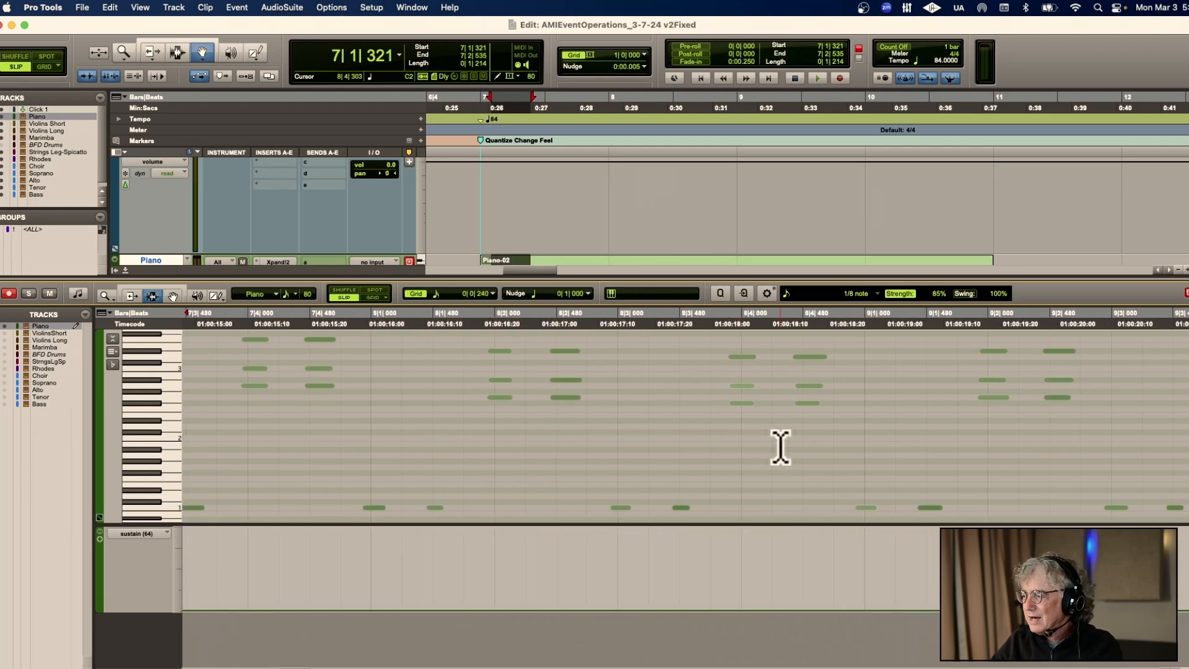
{"action": "scroll", "coordinate": [780, 447], "scroll_direction": "right", "scroll_amount": 1}
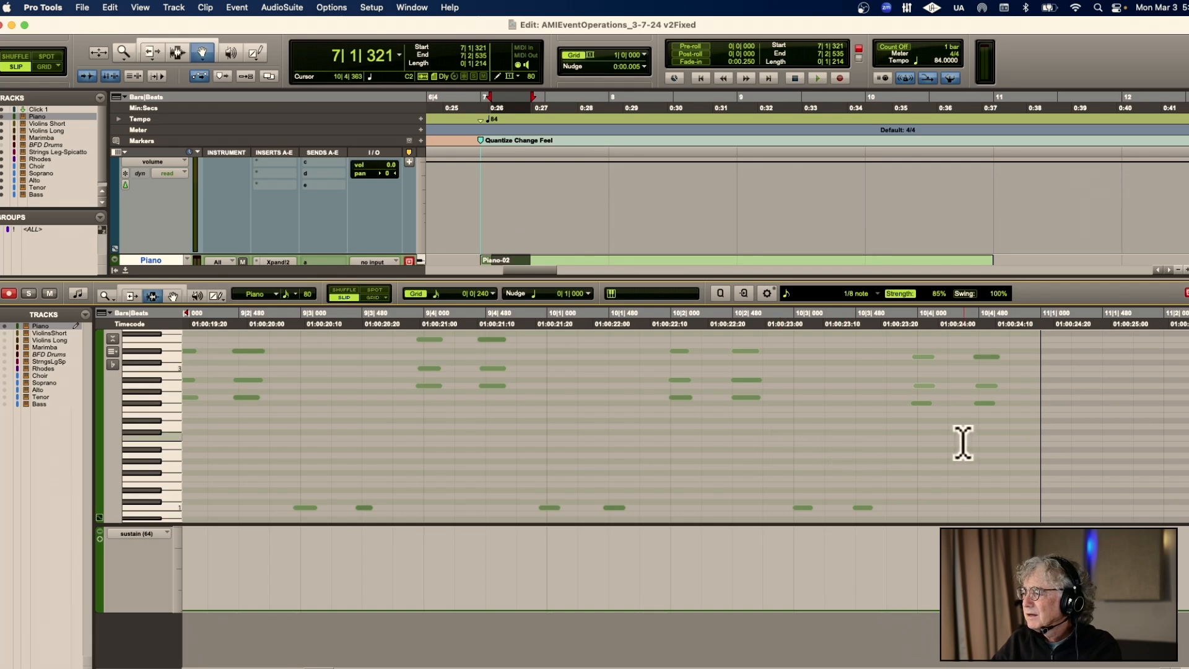
{"action": "left_click", "coordinate": [1020, 438], "text": "shift"}
{"action": "scroll", "coordinate": [979, 446], "scroll_direction": "left", "scroll_amount": 14}
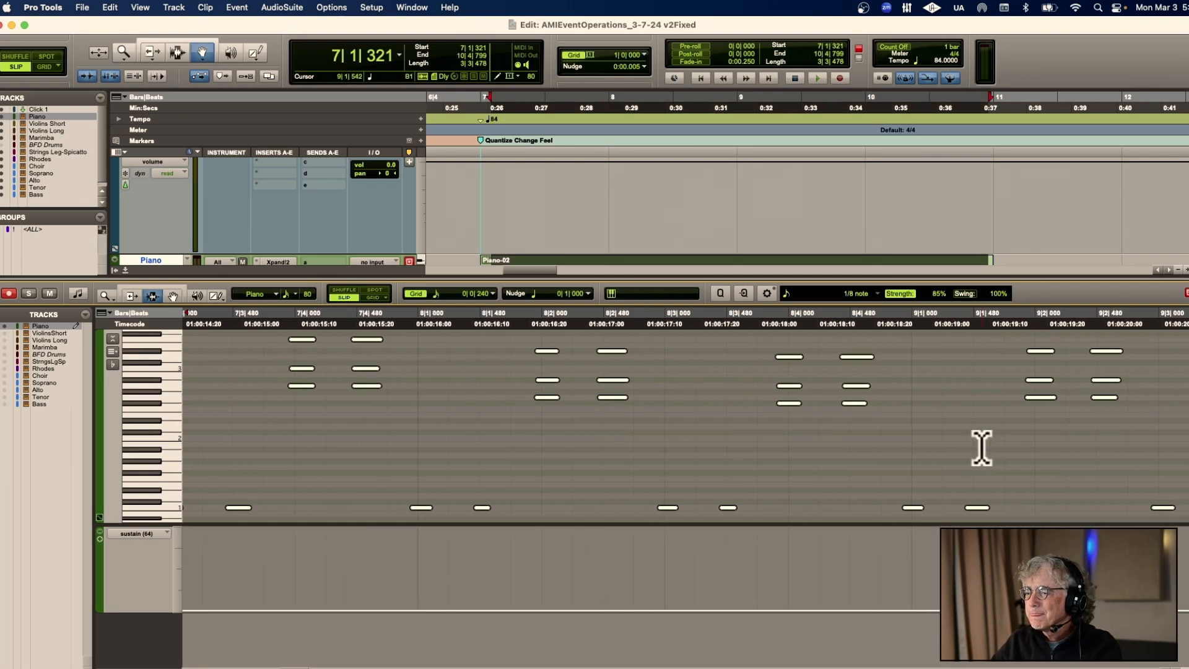
{"action": "scroll", "coordinate": [982, 447], "scroll_direction": "left", "scroll_amount": 11}
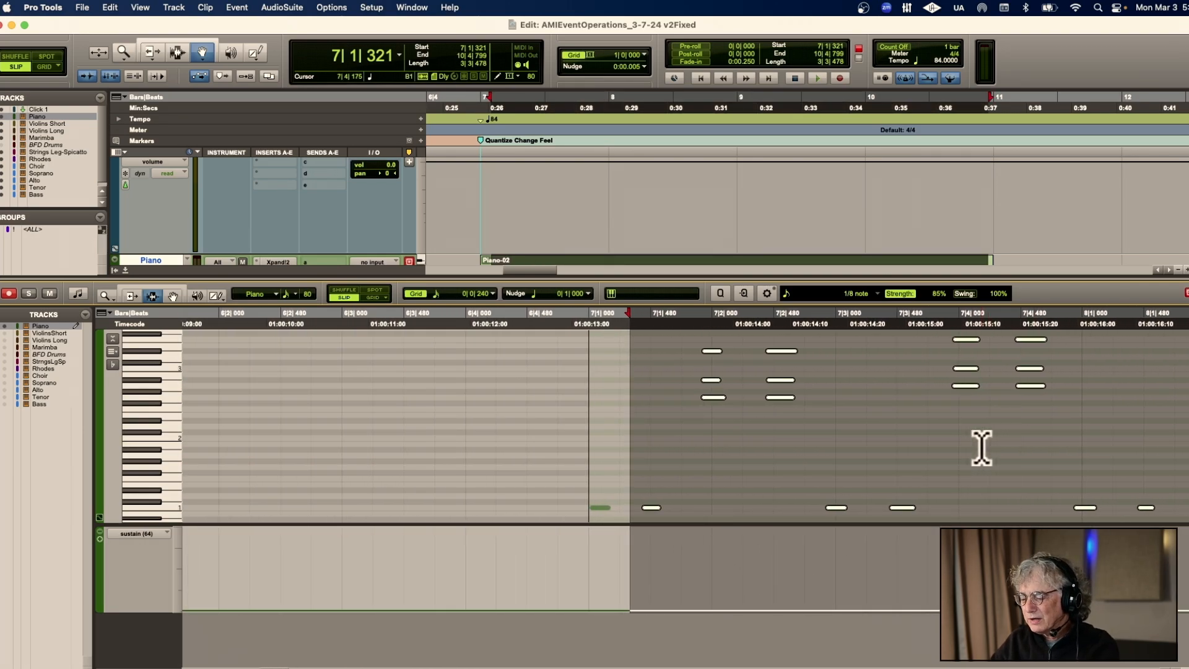
Move the selected Piano notes so that the first of them, the second low note of bar 7, starts at 7|1|474
{"action": "key", "text": "t"}
{"action": "key", "text": "t"}
{"action": "key", "text": "t"}
{"action": "scroll", "coordinate": [981, 447], "scroll_direction": "right", "scroll_amount": 2}
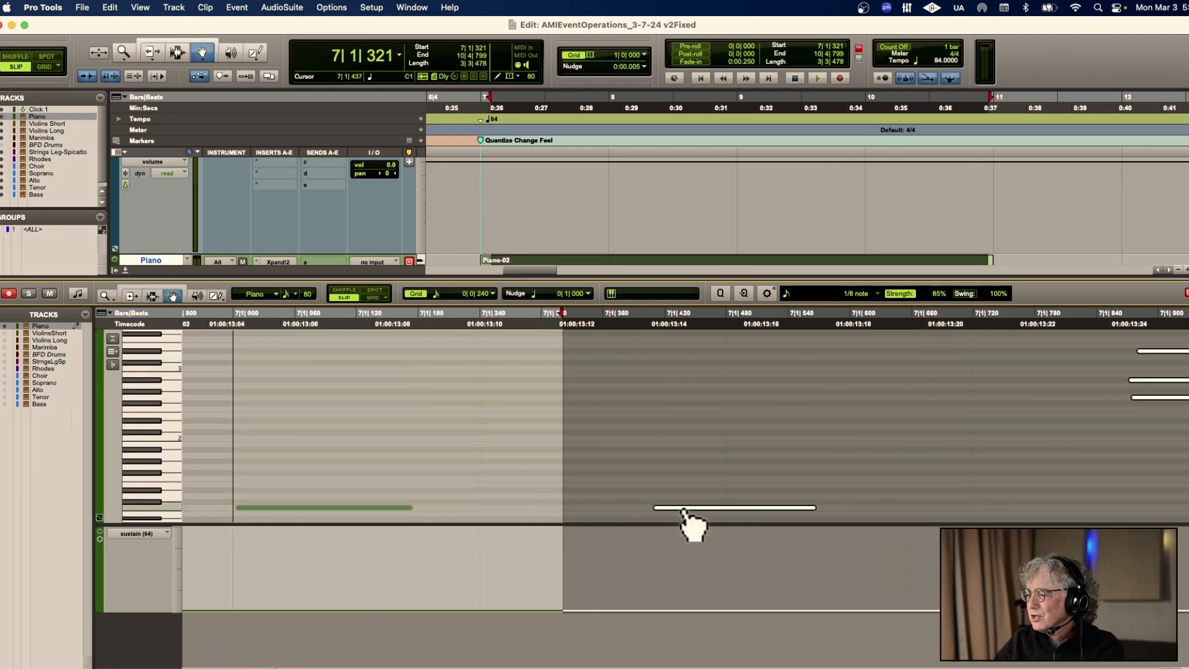
{"action": "left_click_drag", "start_coordinate": [685, 512], "coordinate": [706, 511]}
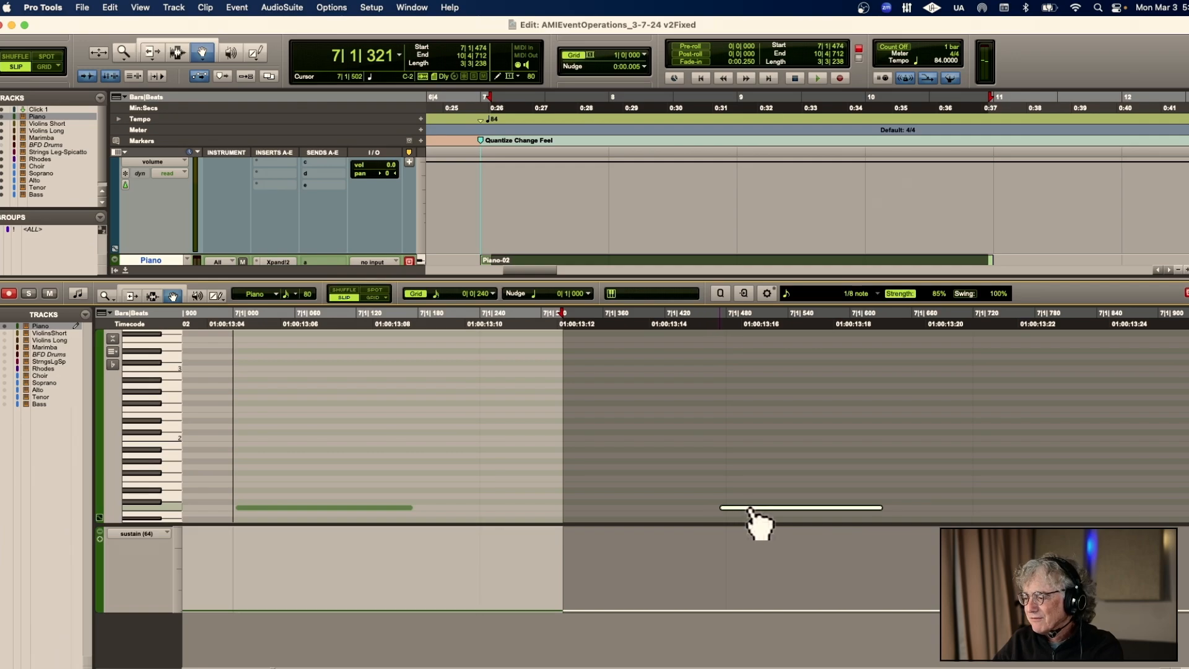
{"action": "left_click_drag", "start_coordinate": [750, 510], "coordinate": [751, 510]}
Play back the Piano part from just before bar 7, starting at 6|4|815, to hear the moved notes
{"action": "key", "text": "r"}
{"action": "key", "text": "r"}
{"action": "key", "text": "r"}
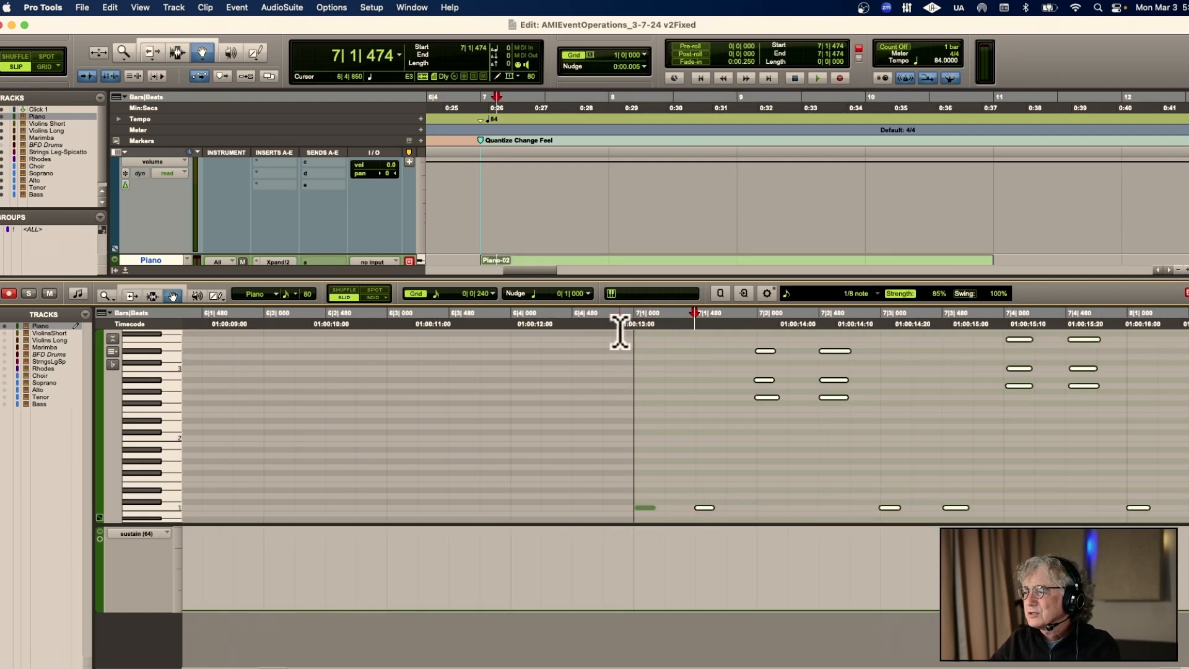
{"action": "left_click", "coordinate": [615, 335]}
{"action": "key", "text": "space"}
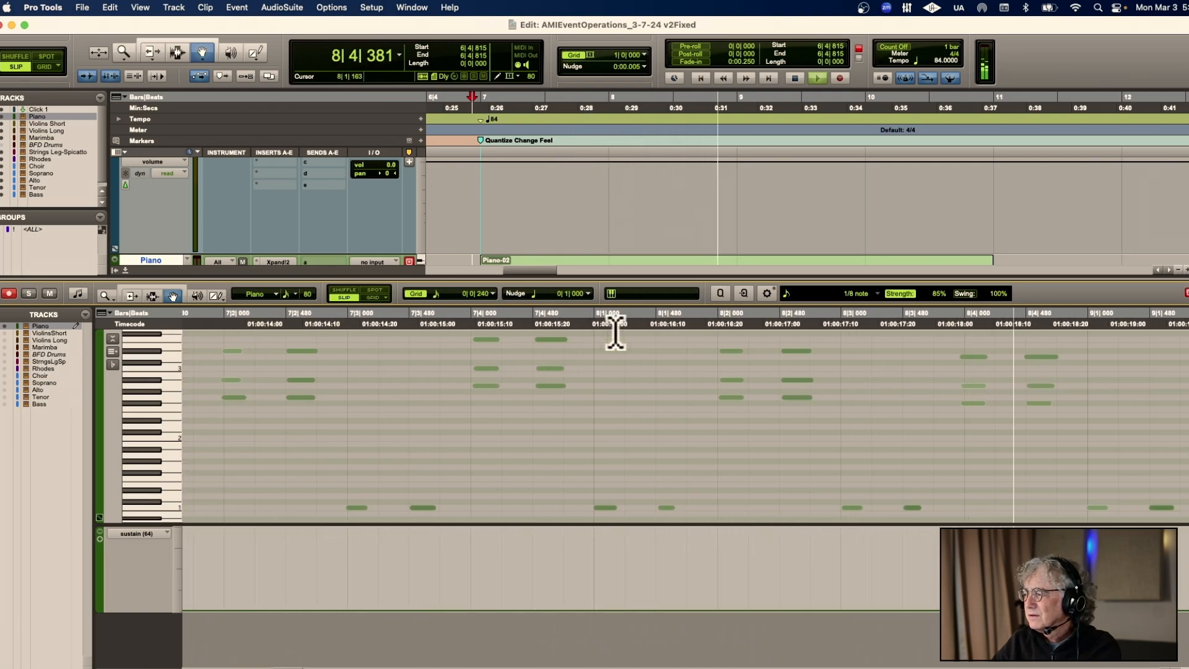
{"action": "key", "text": "space"}
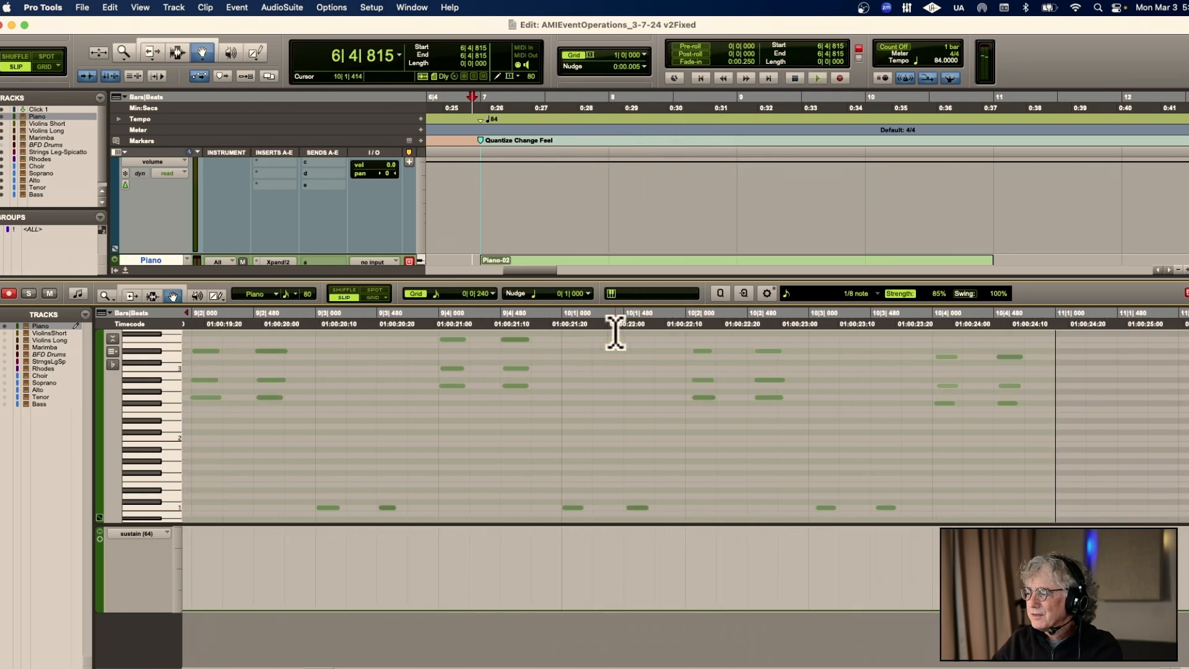
Check the low note at the bar 10 downbeat and replay the Piano part from around bar 7
{"action": "scroll", "coordinate": [615, 333], "scroll_direction": "right", "scroll_amount": 1}
{"action": "left_click", "coordinate": [556, 508]}
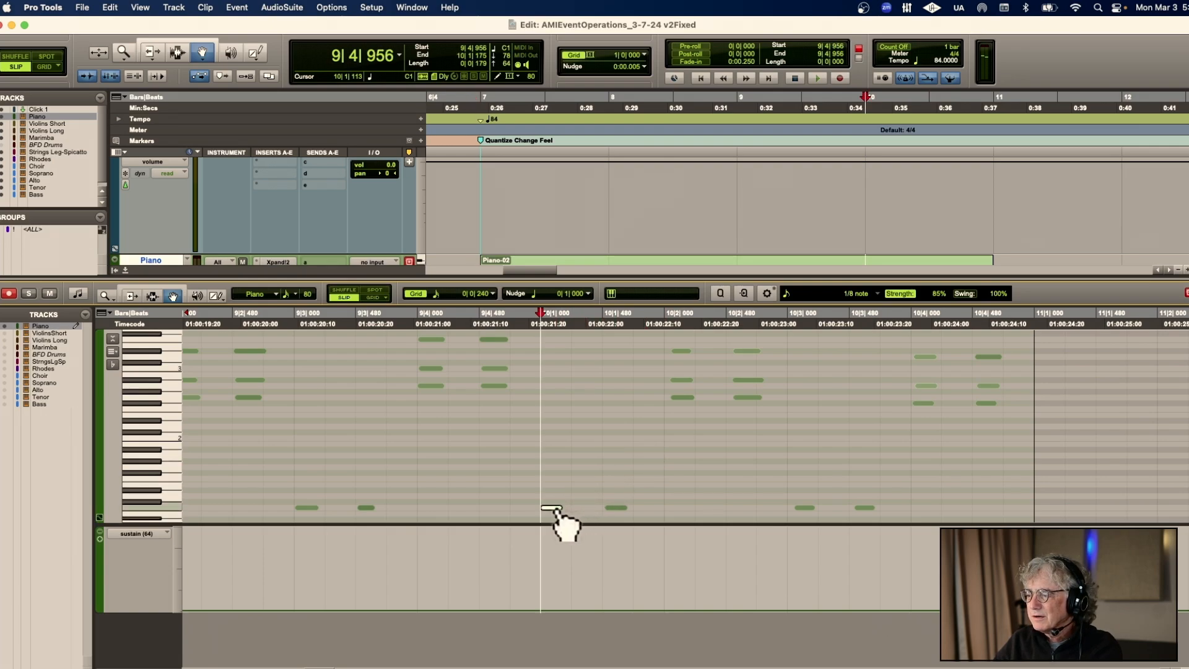
{"action": "scroll", "coordinate": [563, 509], "scroll_direction": "left", "scroll_amount": 10}
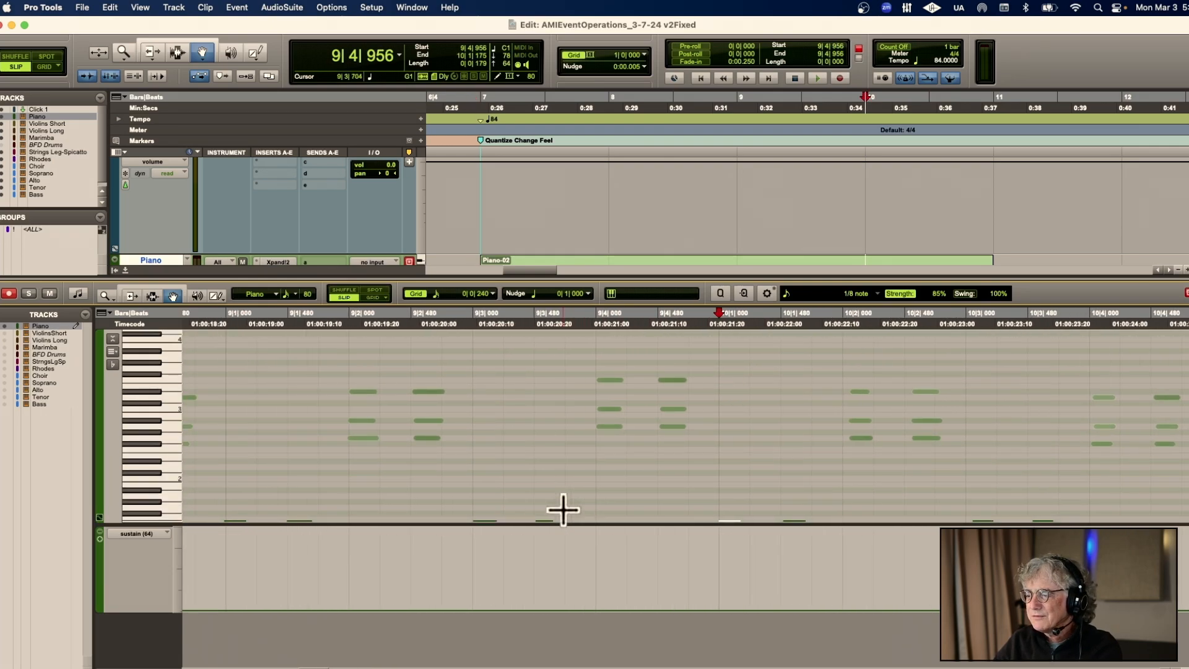
{"action": "scroll", "coordinate": [563, 510], "scroll_direction": "down", "scroll_amount": 3}
{"action": "scroll", "coordinate": [563, 510], "scroll_direction": "left", "scroll_amount": 20}
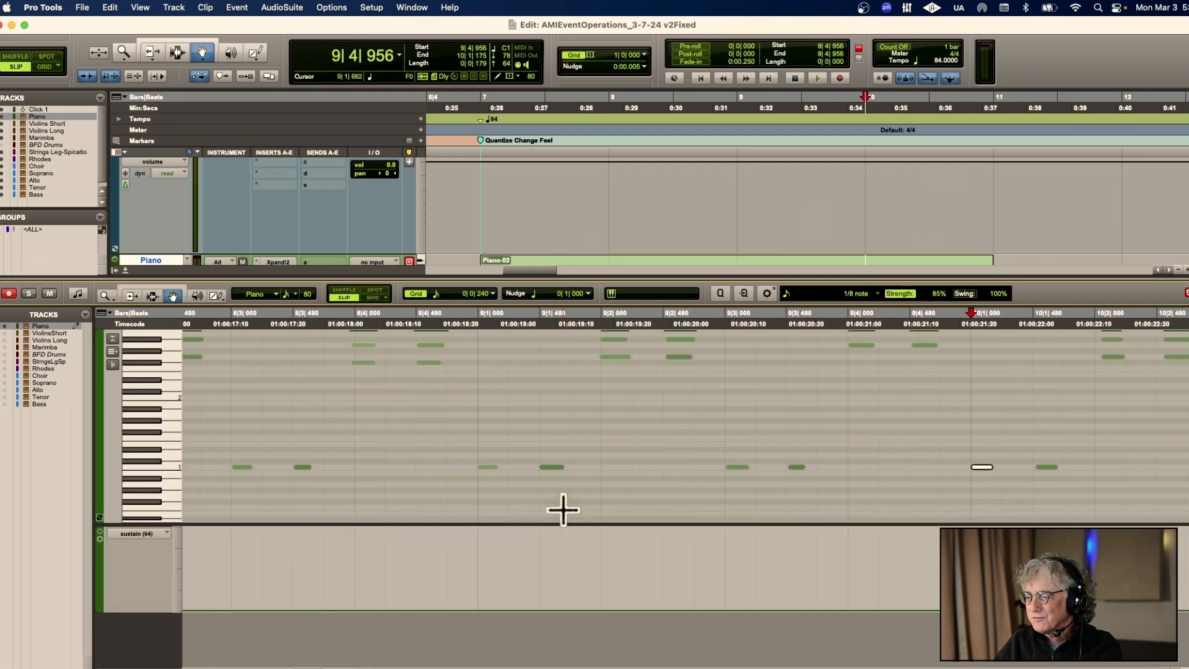
{"action": "scroll", "coordinate": [563, 510], "scroll_direction": "left", "scroll_amount": 20}
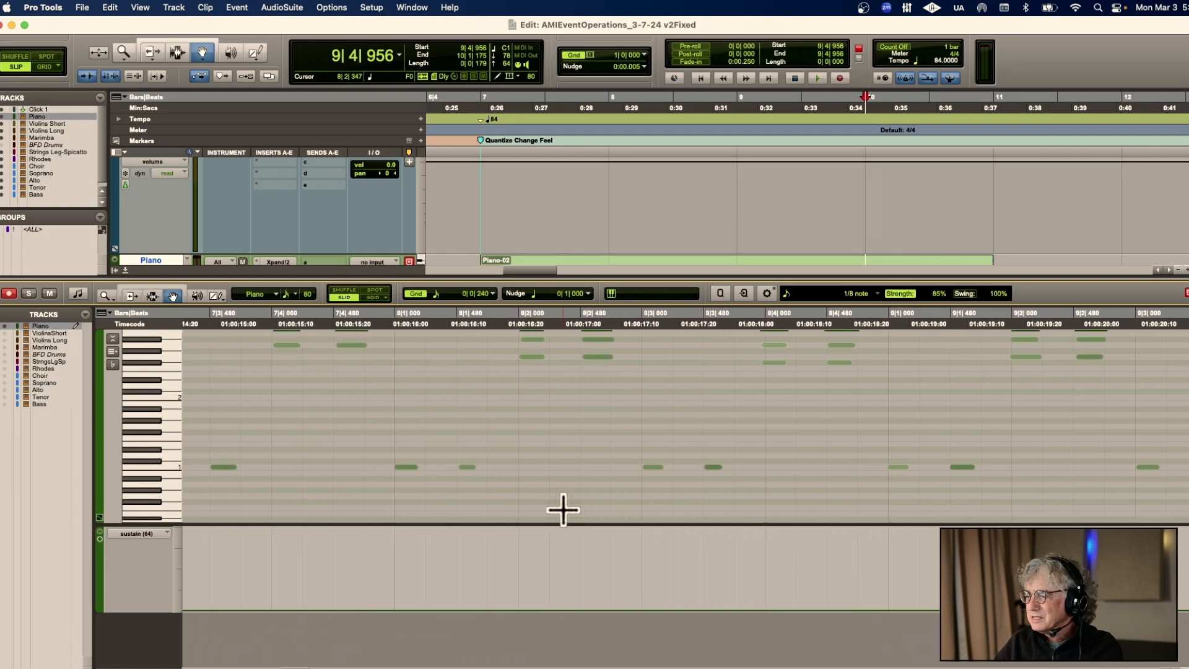
{"action": "key", "text": "r"}
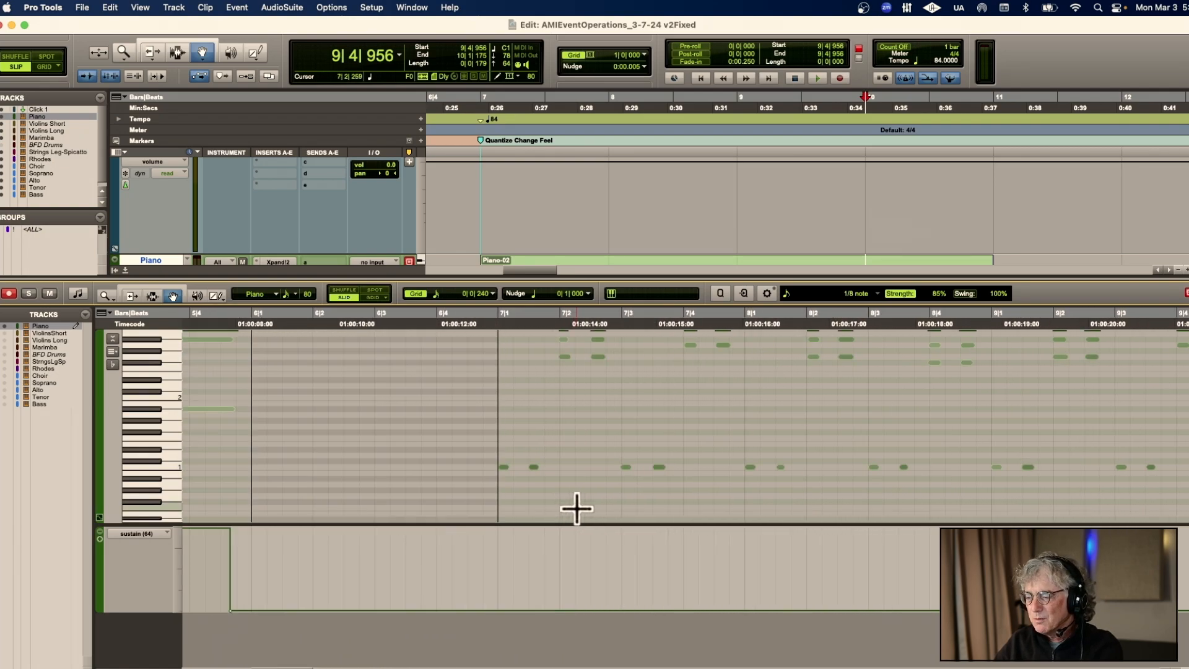
{"action": "left_click", "coordinate": [500, 326]}
{"action": "key", "text": "space"}
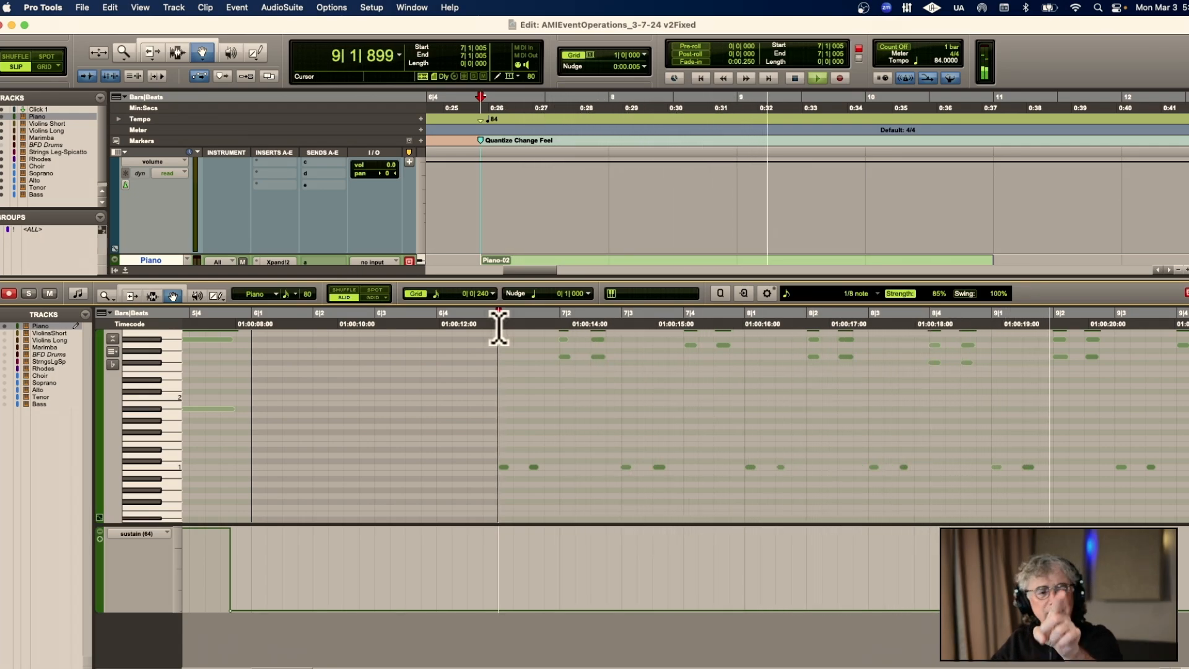
{"action": "key", "text": "space"}
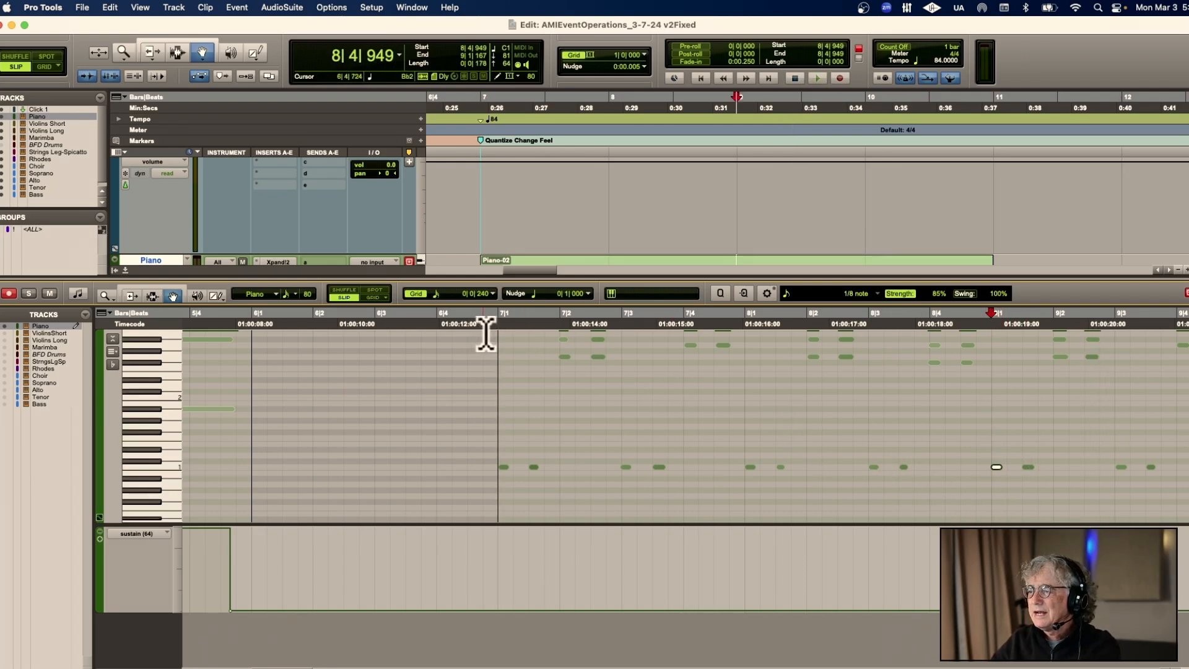
{"action": "key", "text": "space"}
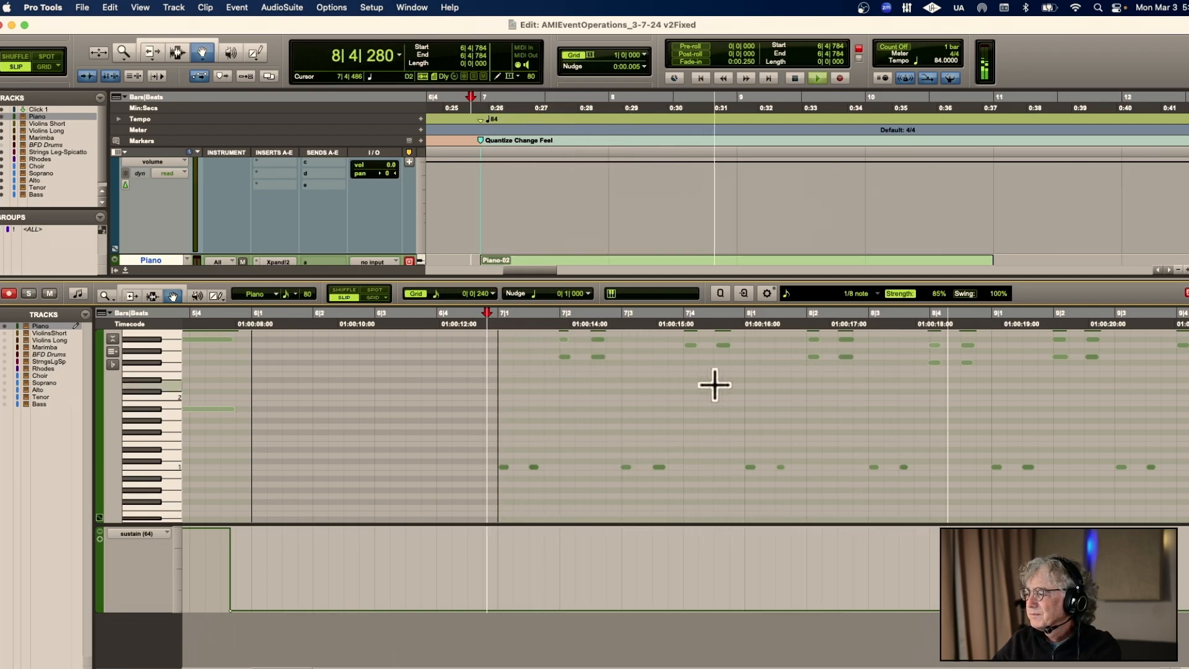
{"action": "key", "text": "space"}
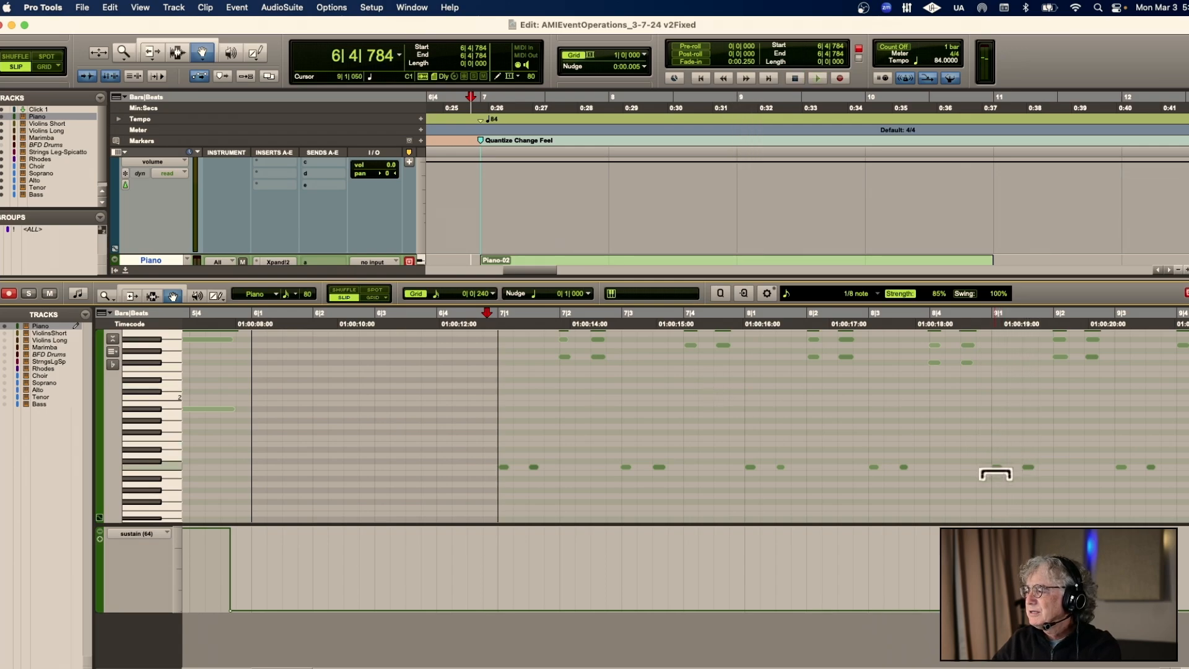
Examine closely where the low Piano note at the bar 9 downbeat starts relative to the bar line
{"action": "left_click", "coordinate": [996, 468]}
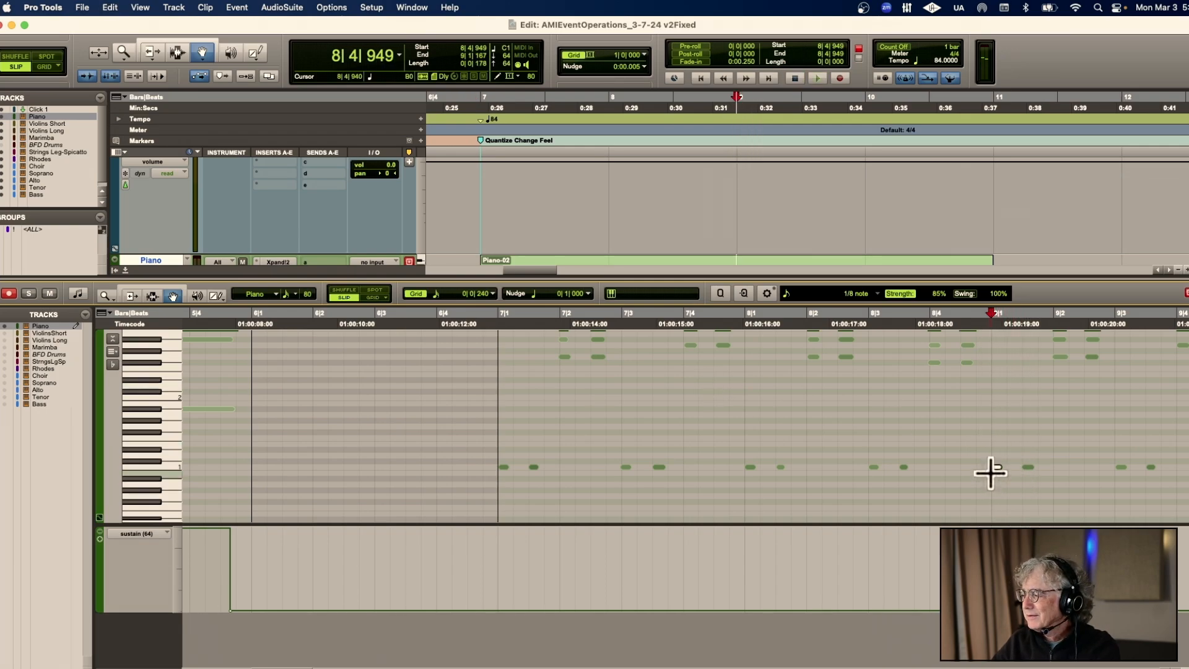
{"action": "left_click", "coordinate": [994, 427]}
{"action": "key", "text": "t"}
{"action": "key", "text": "t"}
{"action": "key", "text": "t"}
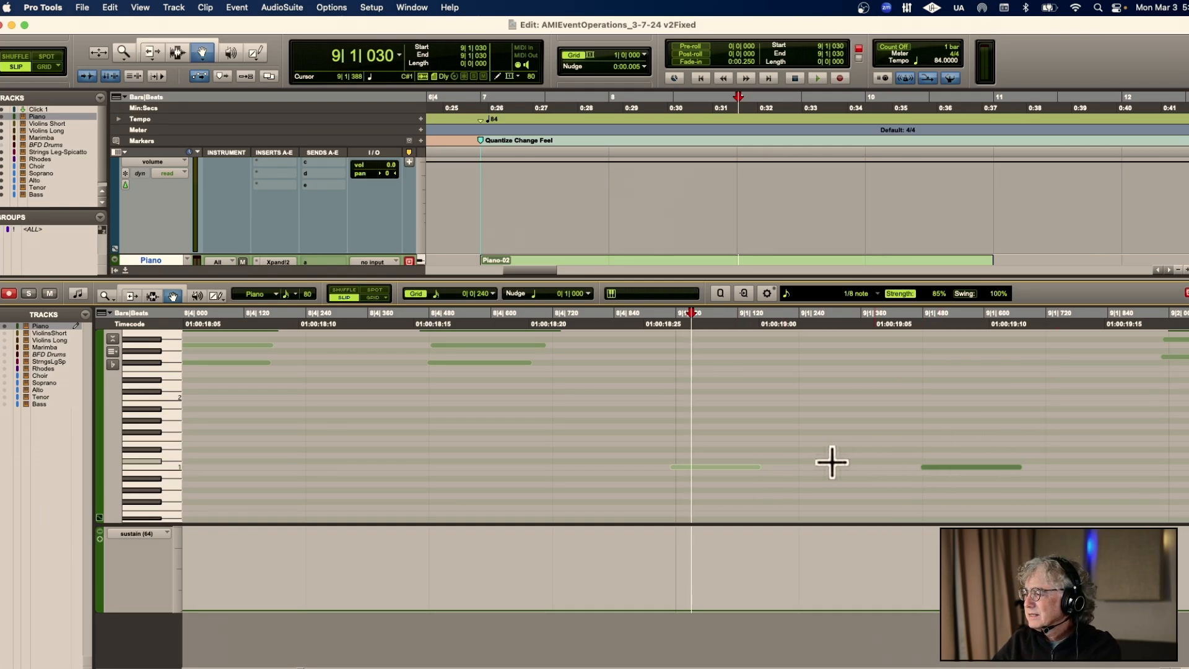
{"action": "left_click", "coordinate": [723, 470]}
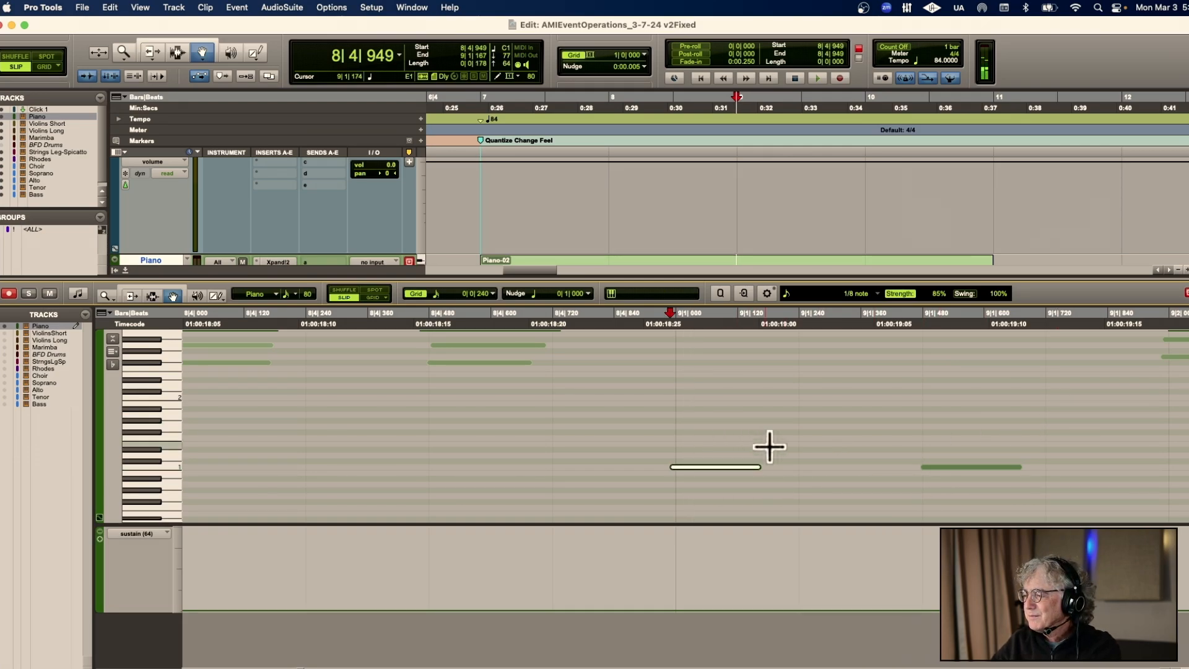
{"action": "left_click", "coordinate": [768, 483]}
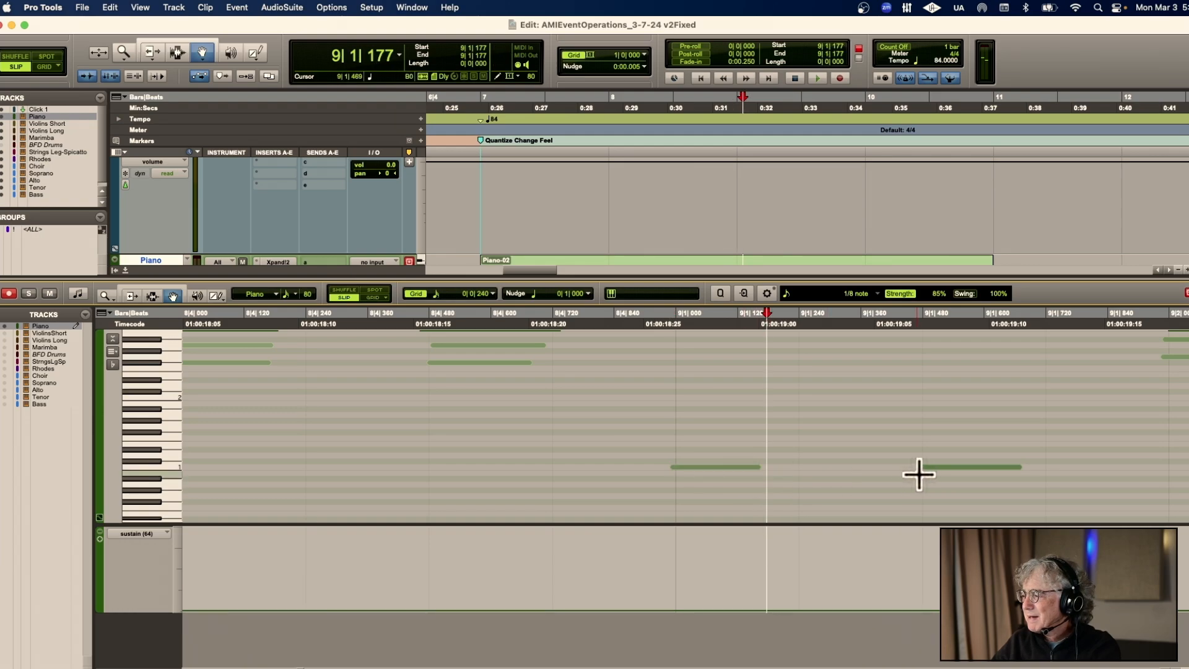
{"action": "left_click", "coordinate": [722, 468]}
Play the Piano part from 6|4|835, just ahead of bar 7, with all of bars 7 to 10 in view
{"action": "key", "text": "r"}
{"action": "key", "text": "r"}
{"action": "key", "text": "r"}
{"action": "key", "text": "r"}
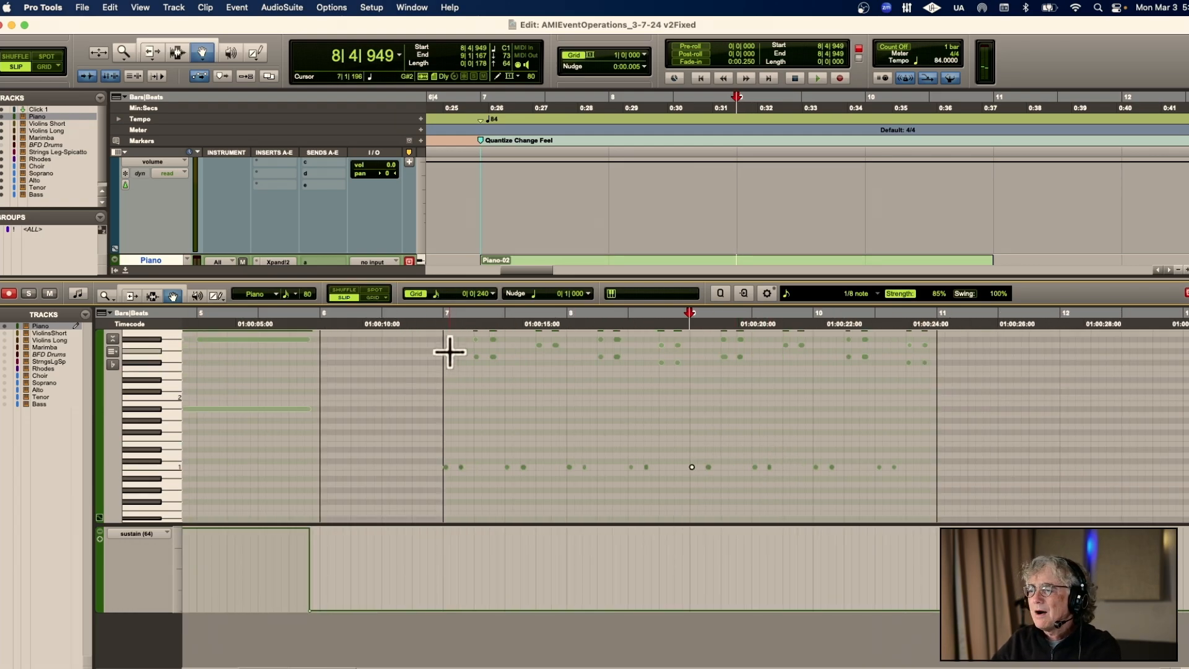
{"action": "left_click", "coordinate": [440, 328]}
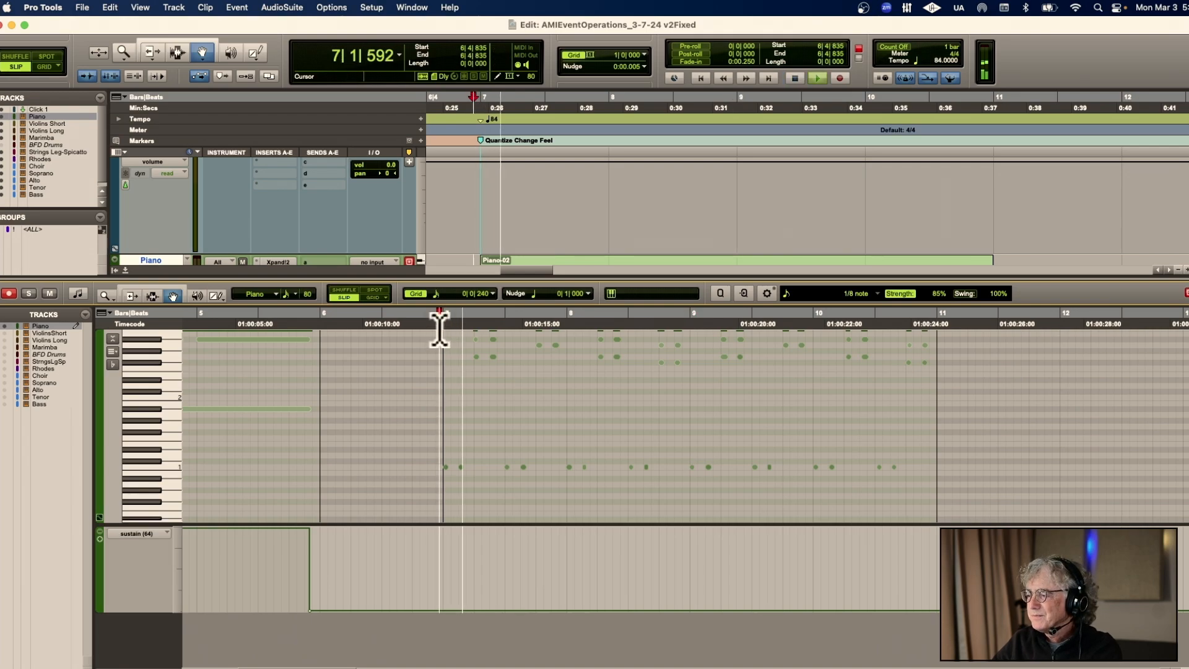
{"action": "key", "text": "space"}
View the Display preferences and close the preferences dialog
{"action": "left_click", "coordinate": [386, 10]}
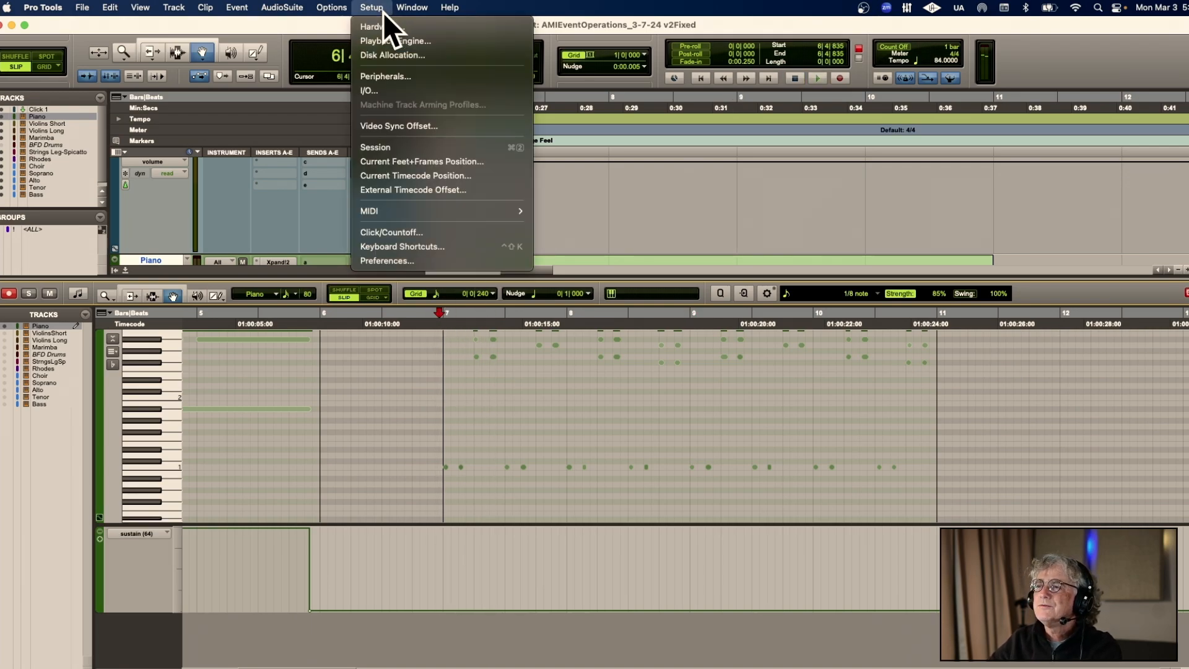
{"action": "left_click", "coordinate": [427, 257]}
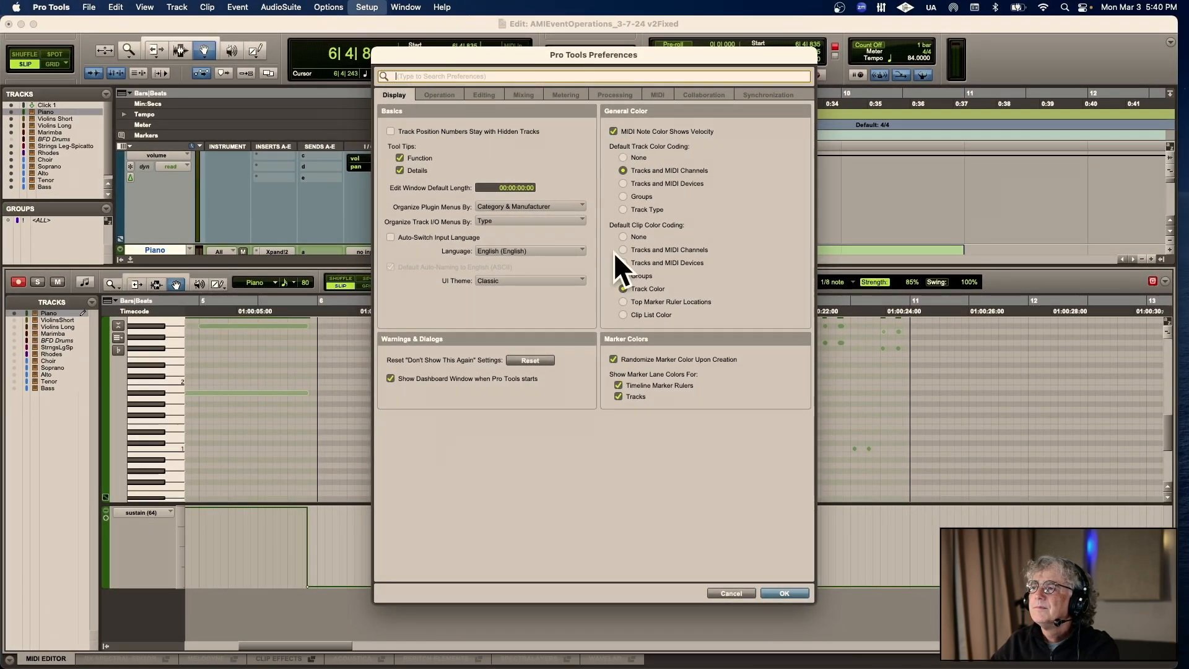
{"action": "left_click", "coordinate": [782, 594]}
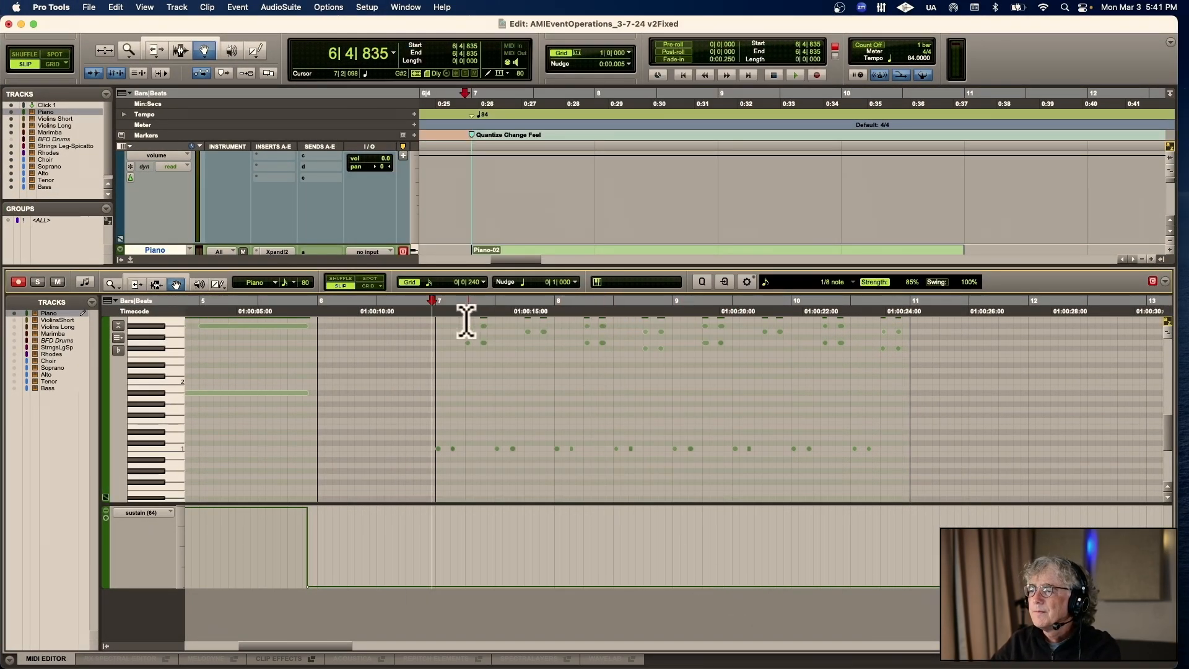
Select the Piano notes from 6|4|654 to 11|1|045 and open the Quantize event operation, with its window moved clear of the notes
{"action": "scroll", "coordinate": [452, 362], "scroll_direction": "up", "scroll_amount": 3}
{"action": "scroll", "coordinate": [451, 362], "scroll_direction": "left", "scroll_amount": 1}
{"action": "scroll", "coordinate": [451, 362], "scroll_direction": "down", "scroll_amount": 2}
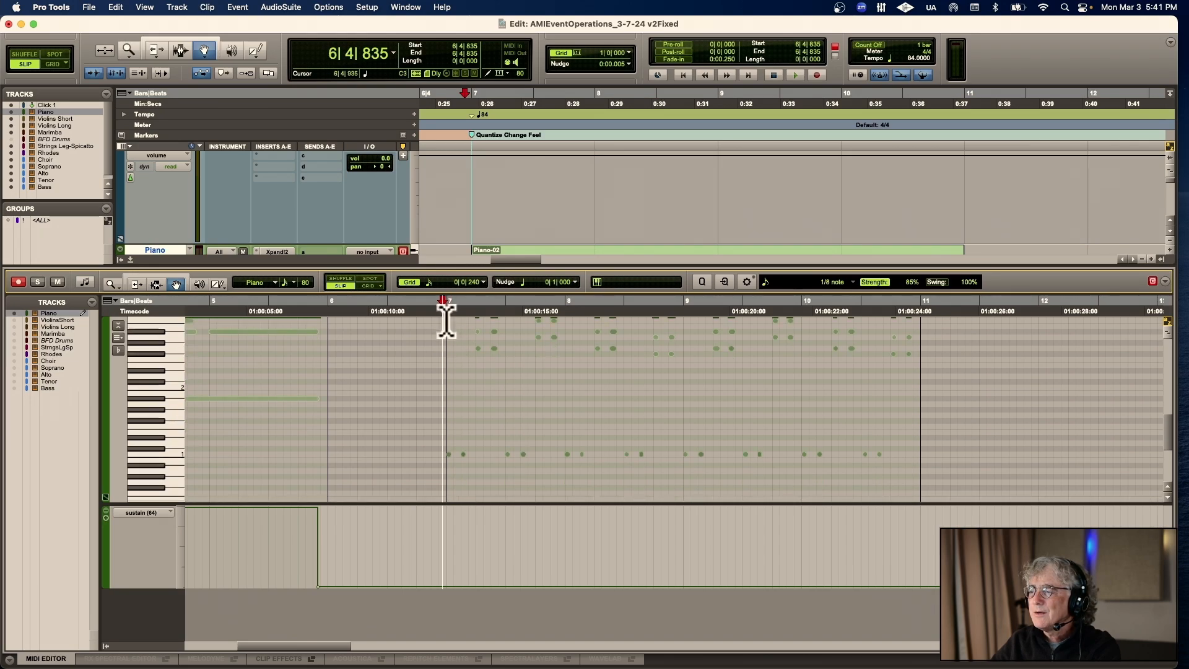
{"action": "left_click_drag", "start_coordinate": [437, 319], "coordinate": [922, 359]}
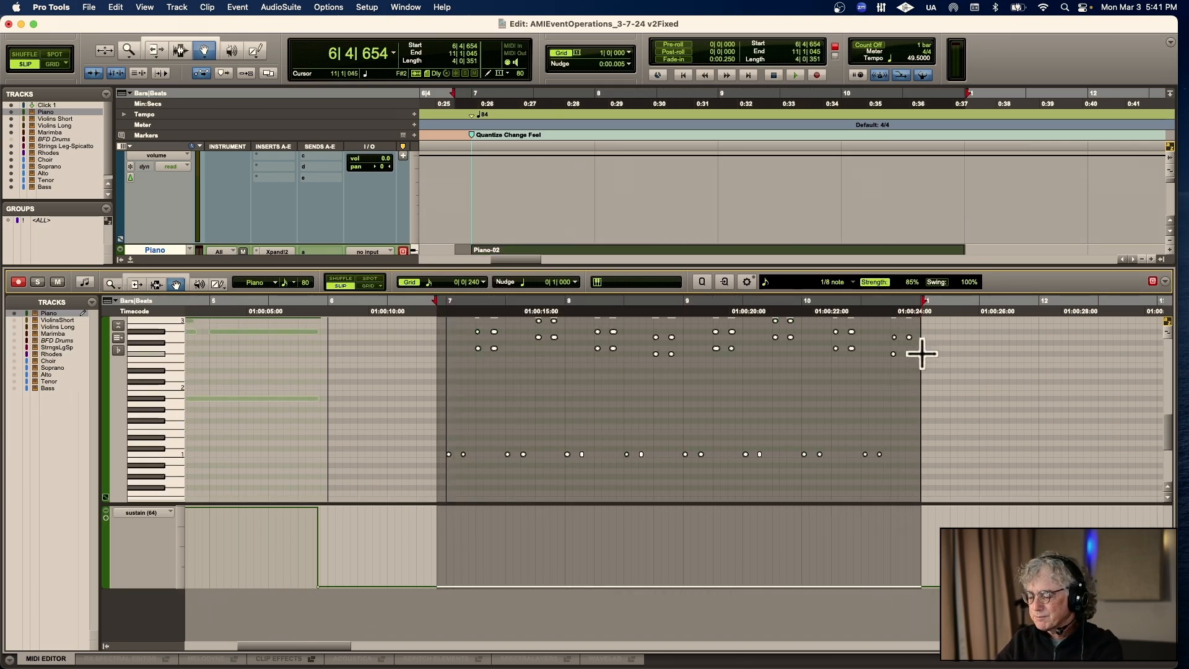
{"action": "key", "text": "alt+0"}
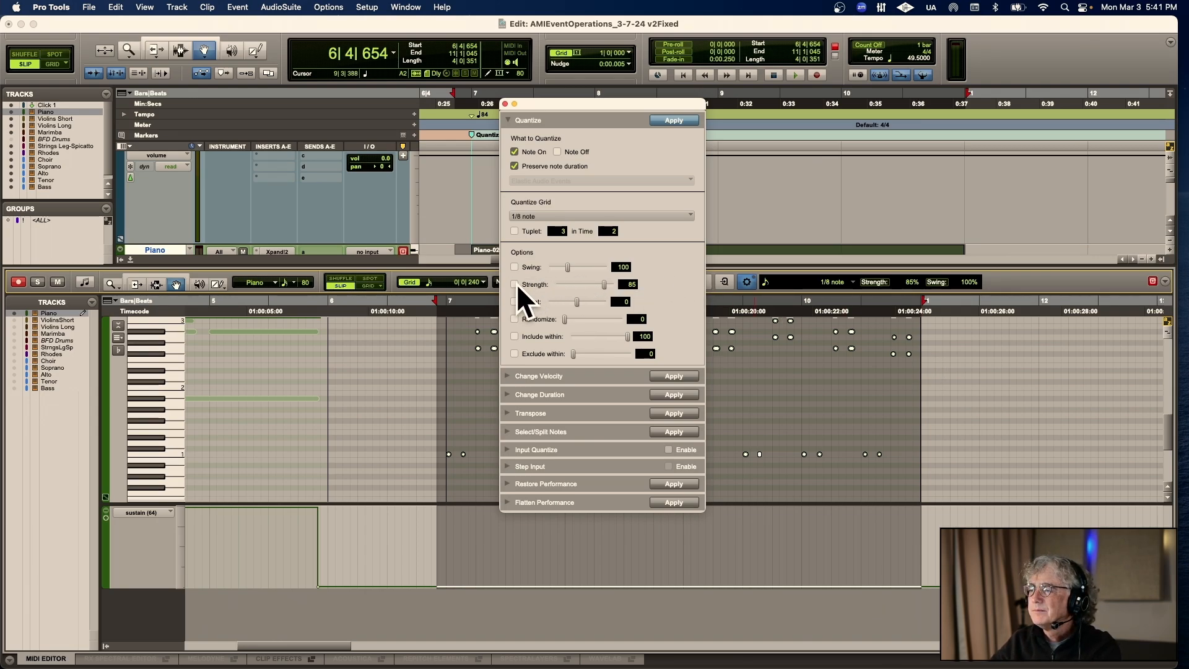
{"action": "key", "text": "space"}
{"action": "left_click_drag", "start_coordinate": [586, 99], "coordinate": [269, 124]}
{"action": "key", "text": "space"}
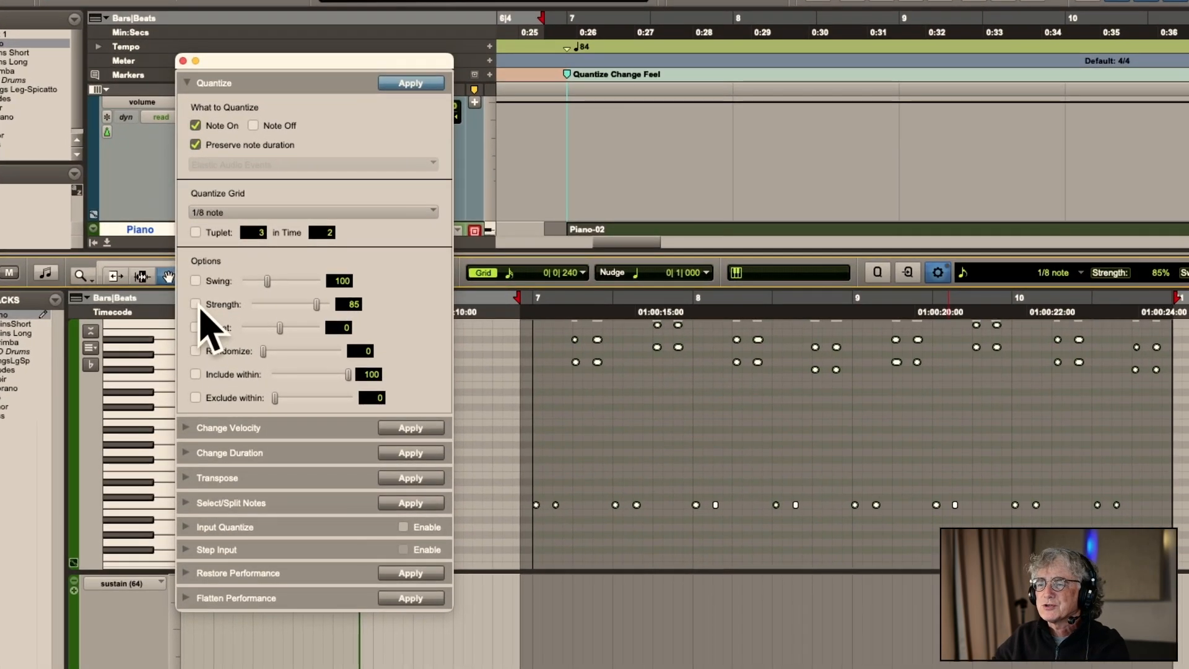
Quantize the selected notes to the 1/8 note grid with Strength enabled at 85, and listen to them
{"action": "left_click", "coordinate": [196, 304]}
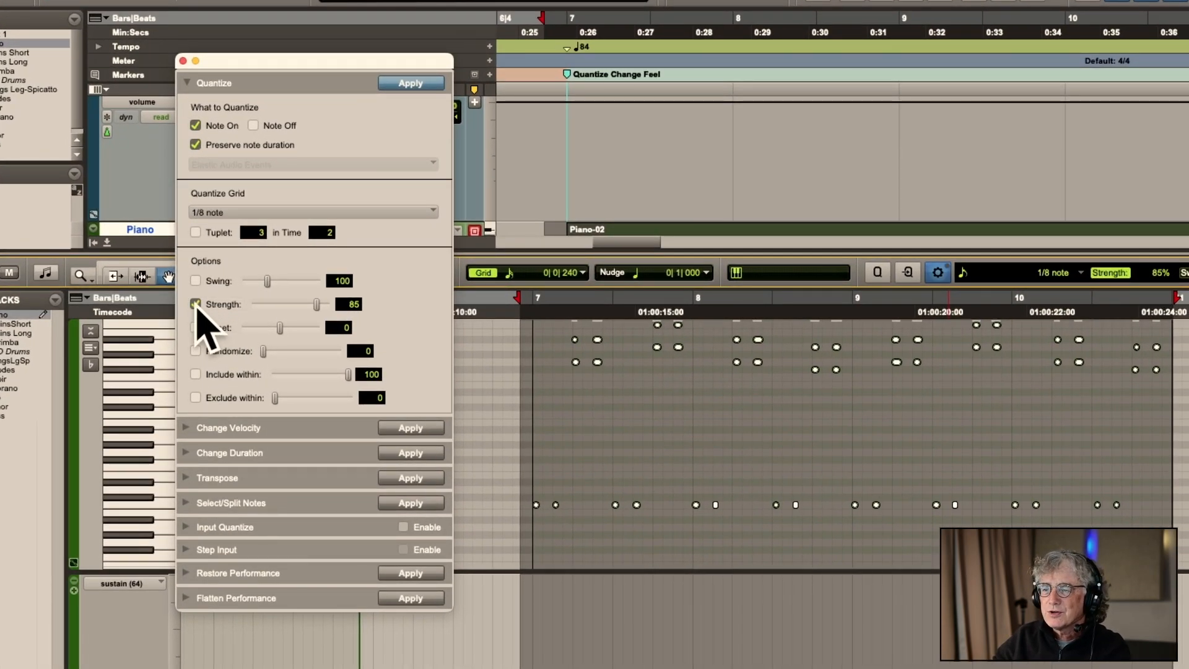
{"action": "left_click", "coordinate": [408, 82]}
{"action": "key", "text": "space"}
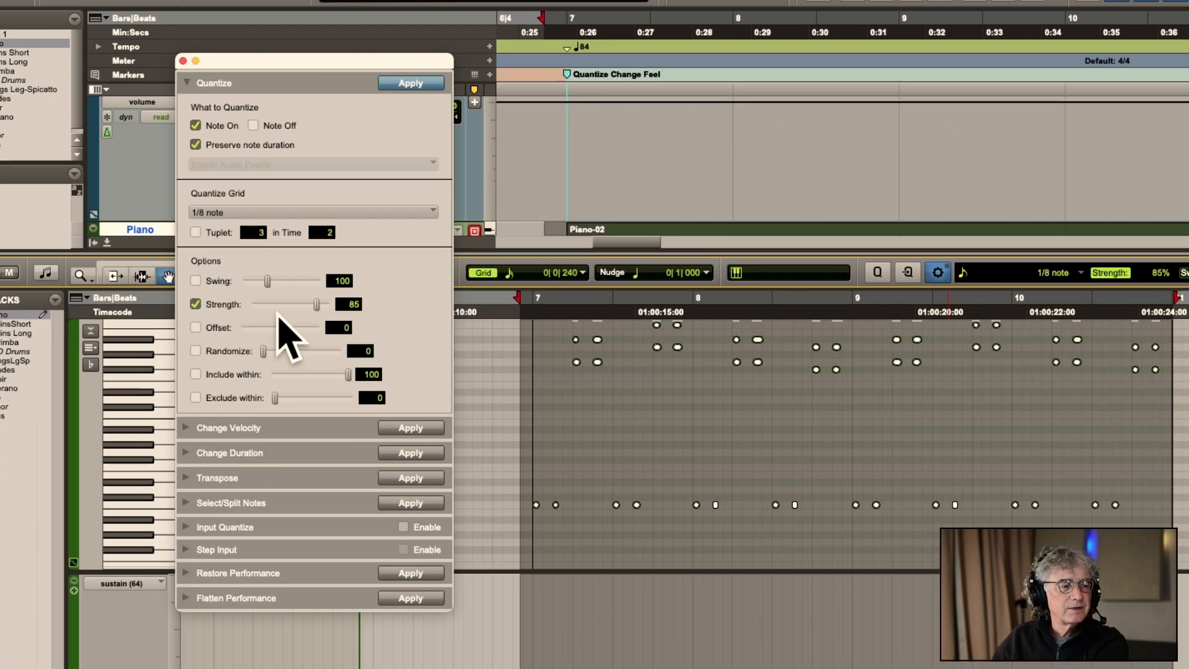
Enable Swing at 49 and quantize the selected notes to 1/8 notes with it
{"action": "left_click", "coordinate": [195, 281]}
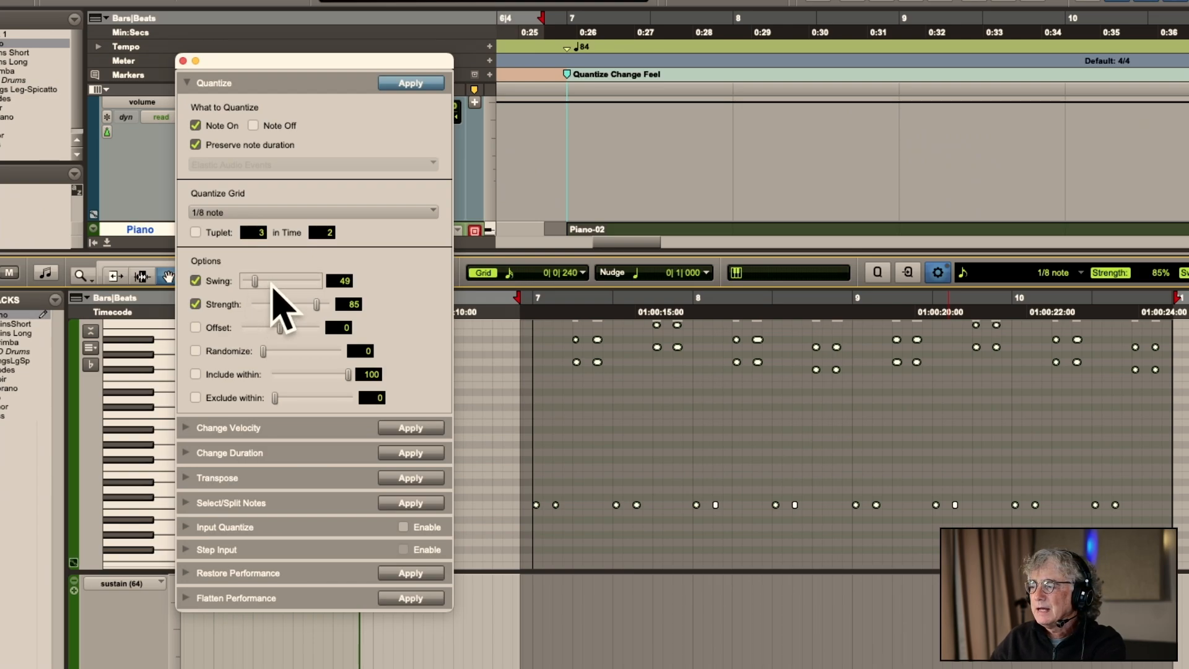
{"action": "left_click", "coordinate": [413, 83]}
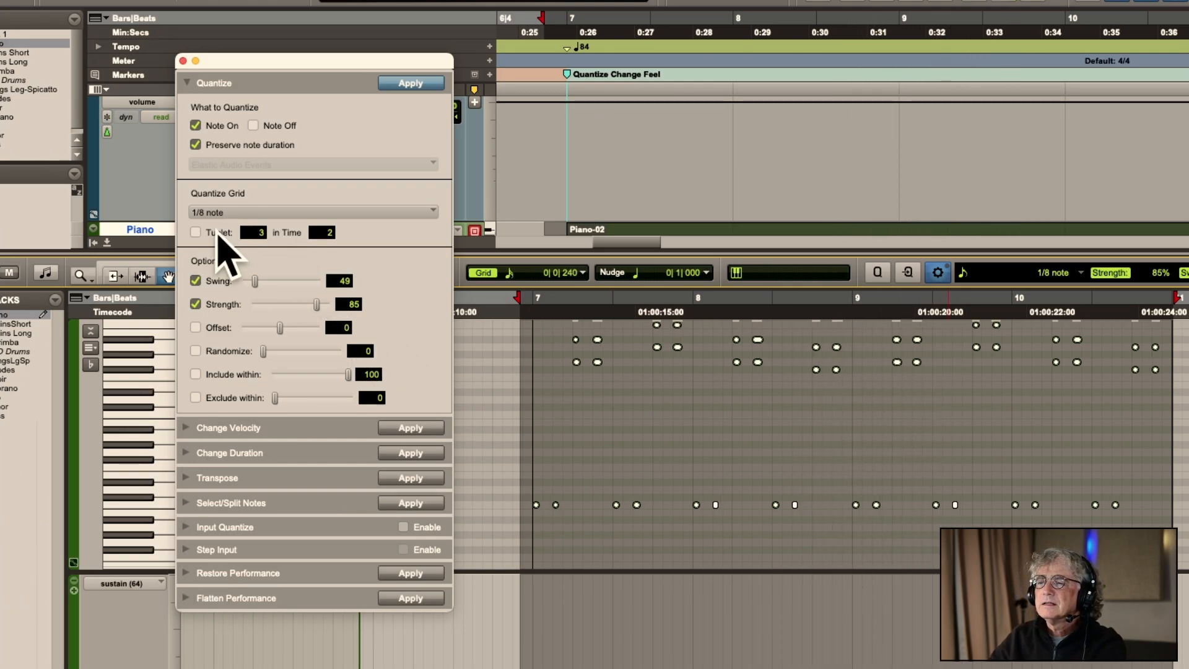
Quantize the selected notes to 1/8 note tuplets of 3 in time 2 with Swing disabled, and play them back
{"action": "left_click", "coordinate": [196, 281]}
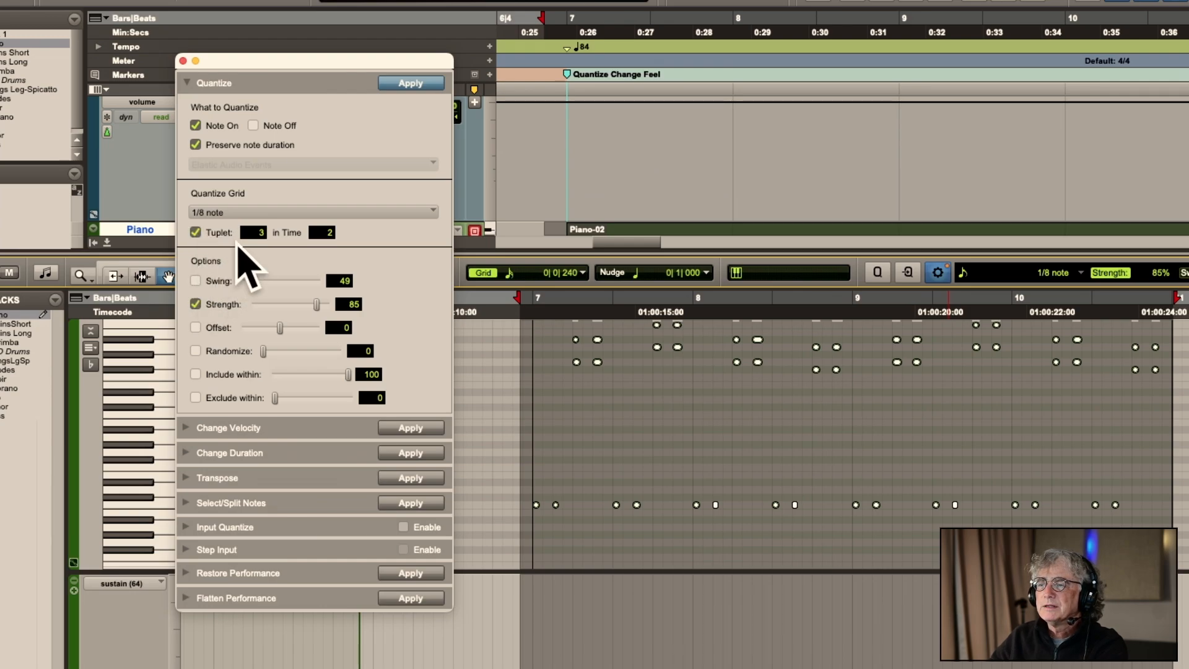
{"action": "left_click", "coordinate": [403, 79]}
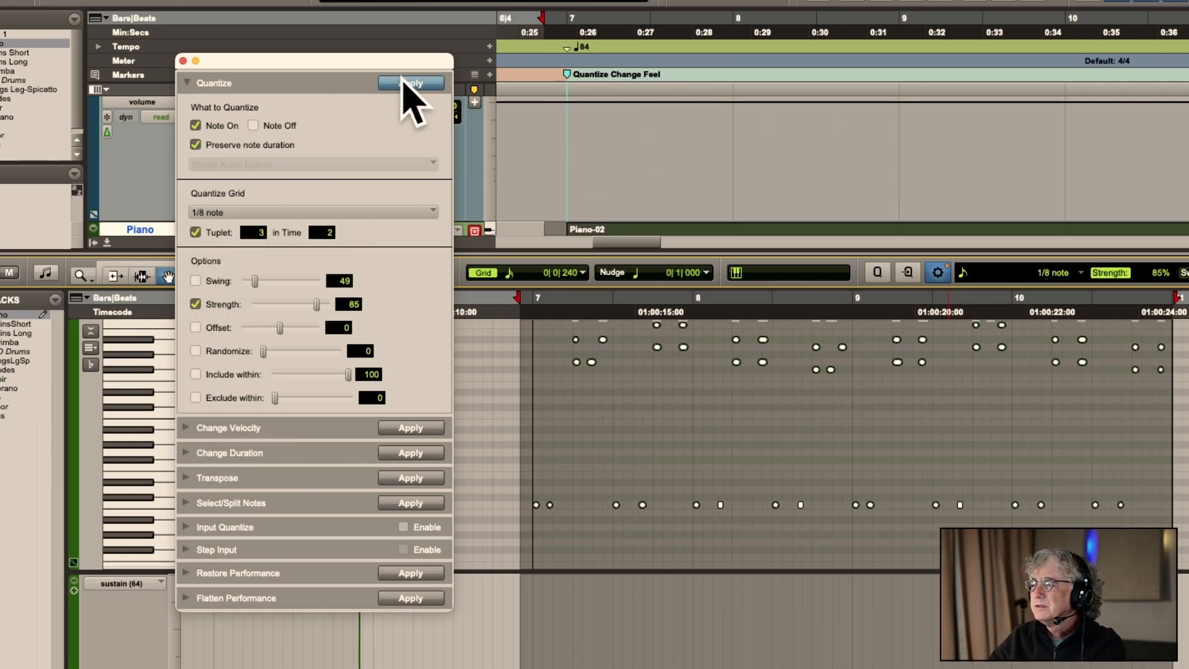
{"action": "key", "text": "space"}
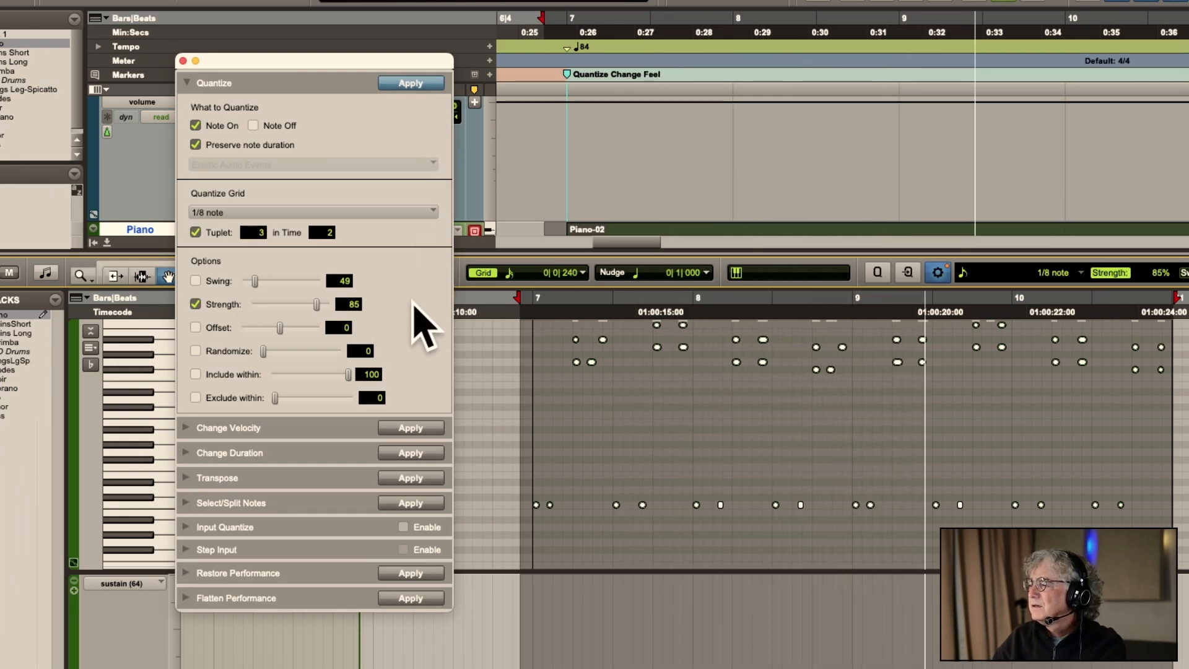
{"action": "key", "text": "space"}
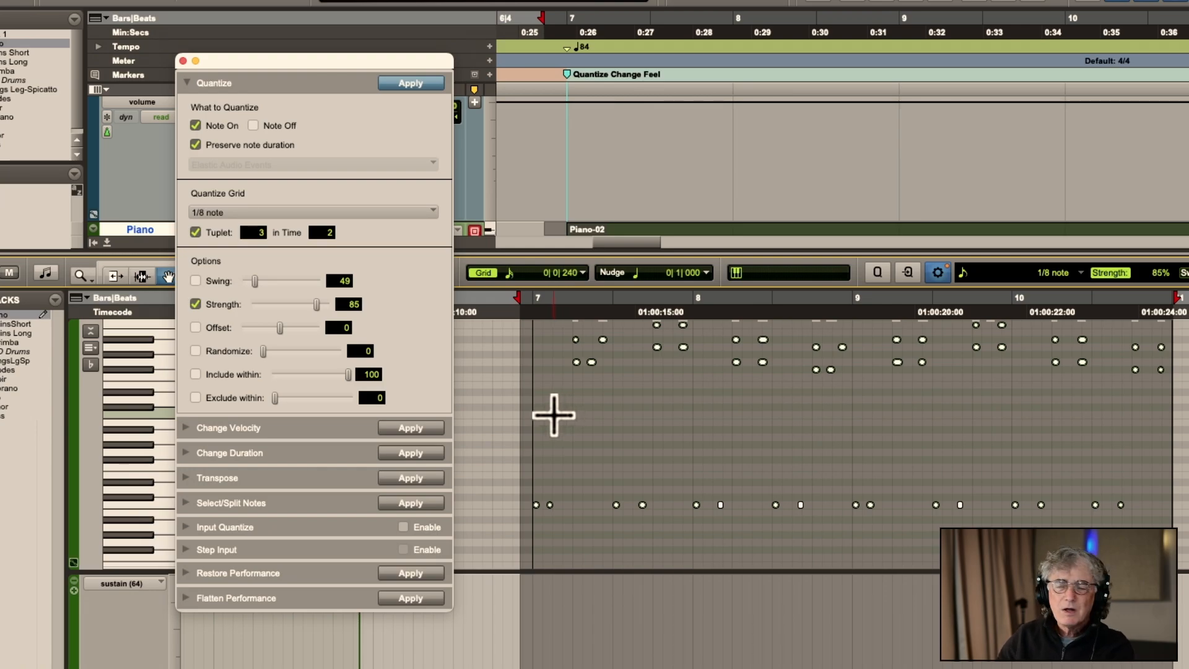
Undo the tuplet quantize and set the Quantize options to Tuplet disabled and Swing enabled at 20
{"action": "key", "text": "super+z"}
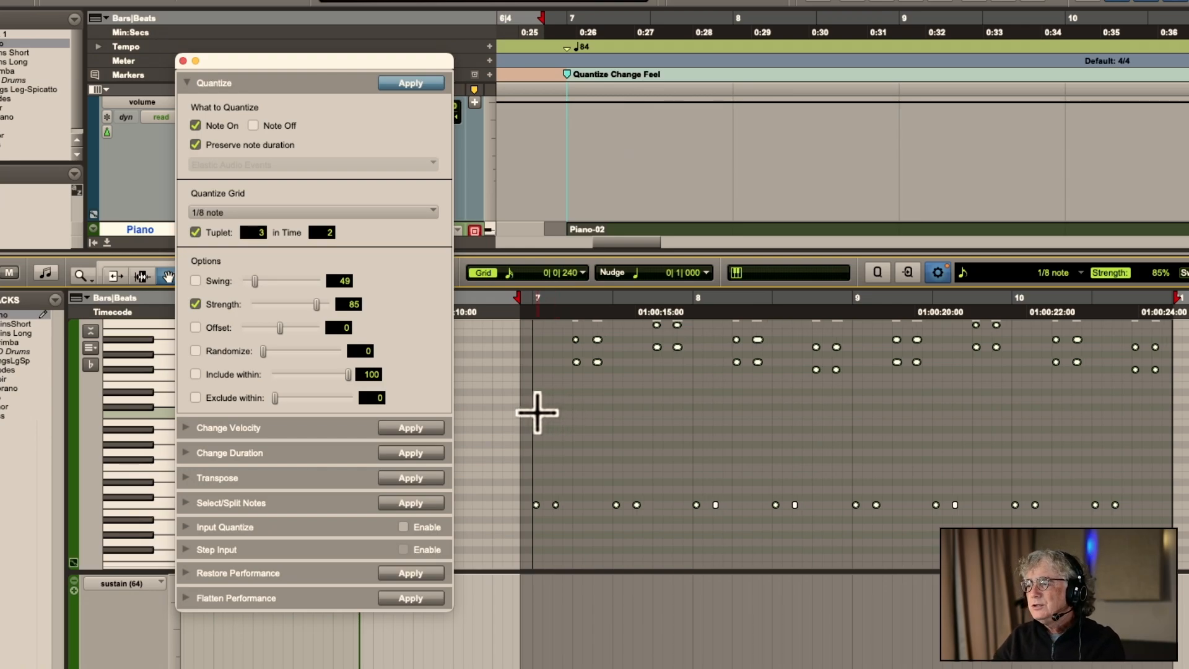
{"action": "left_click", "coordinate": [534, 376]}
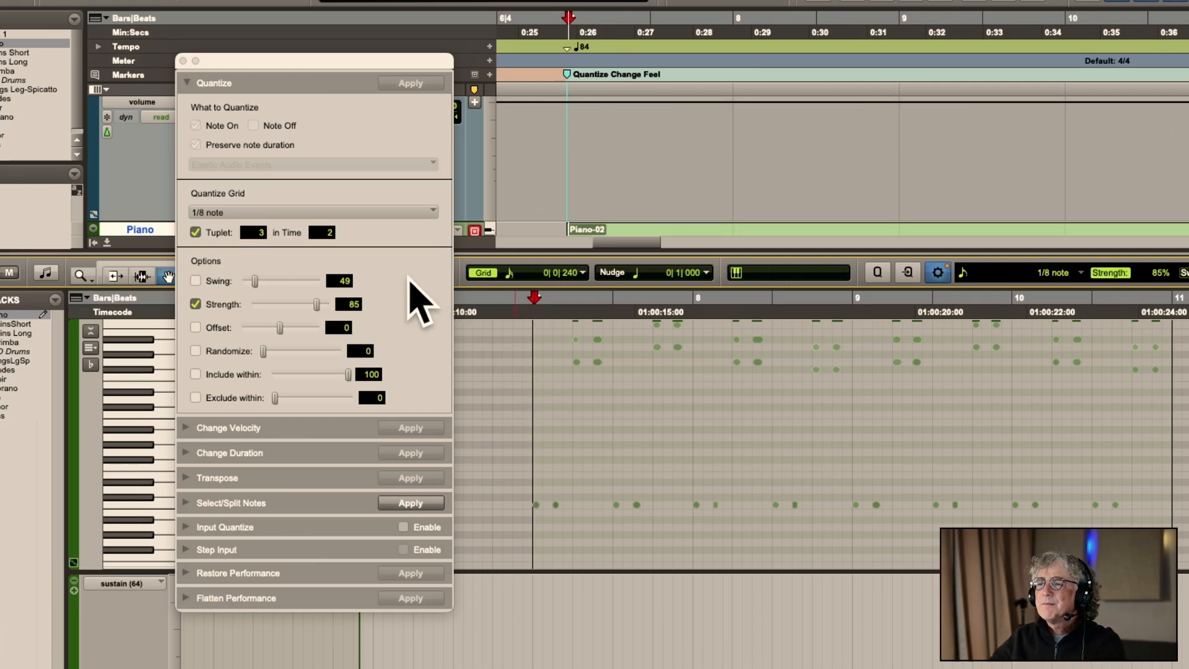
{"action": "left_click", "coordinate": [197, 282]}
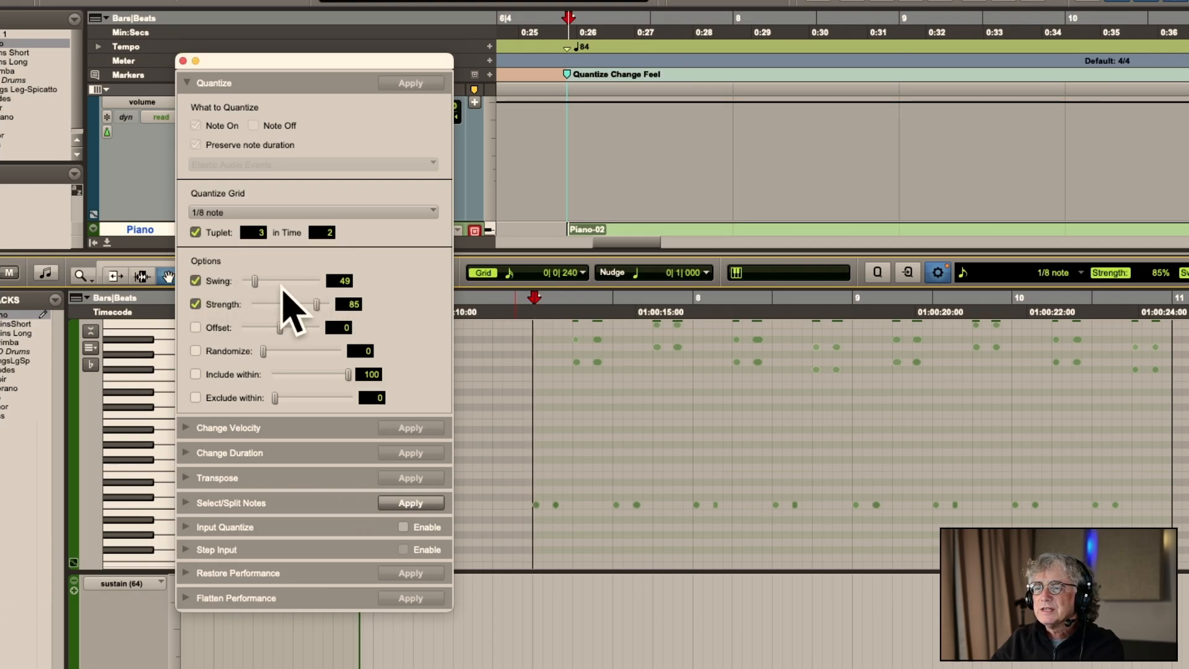
{"action": "left_click", "coordinate": [196, 232]}
{"action": "left_click", "coordinate": [348, 281]}
{"action": "left_click_drag", "start_coordinate": [253, 276], "coordinate": [254, 276]}
{"action": "type", "text": "20"}
{"action": "key", "text": "Return"}
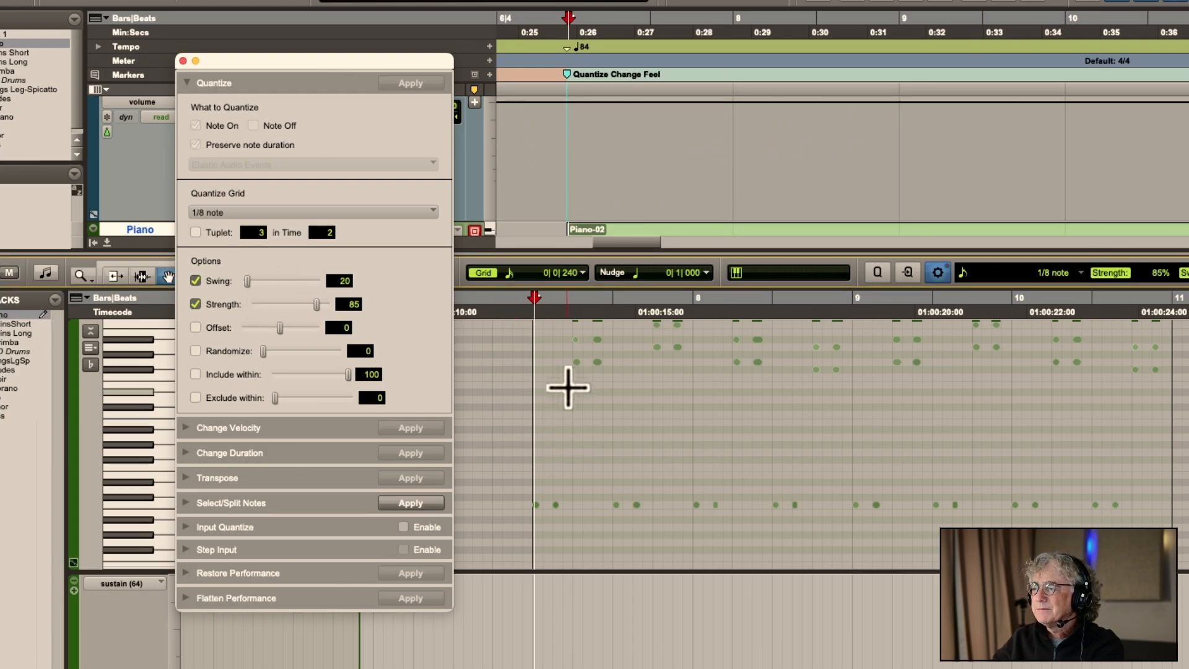
Quantize the Piano notes in bars 7 to 10 to 1/8 notes with Swing at 20, and inspect the result around bar 8 beat 4
{"action": "key", "text": "super+bracketleft"}
{"action": "left_click_drag", "start_coordinate": [641, 324], "coordinate": [990, 371]}
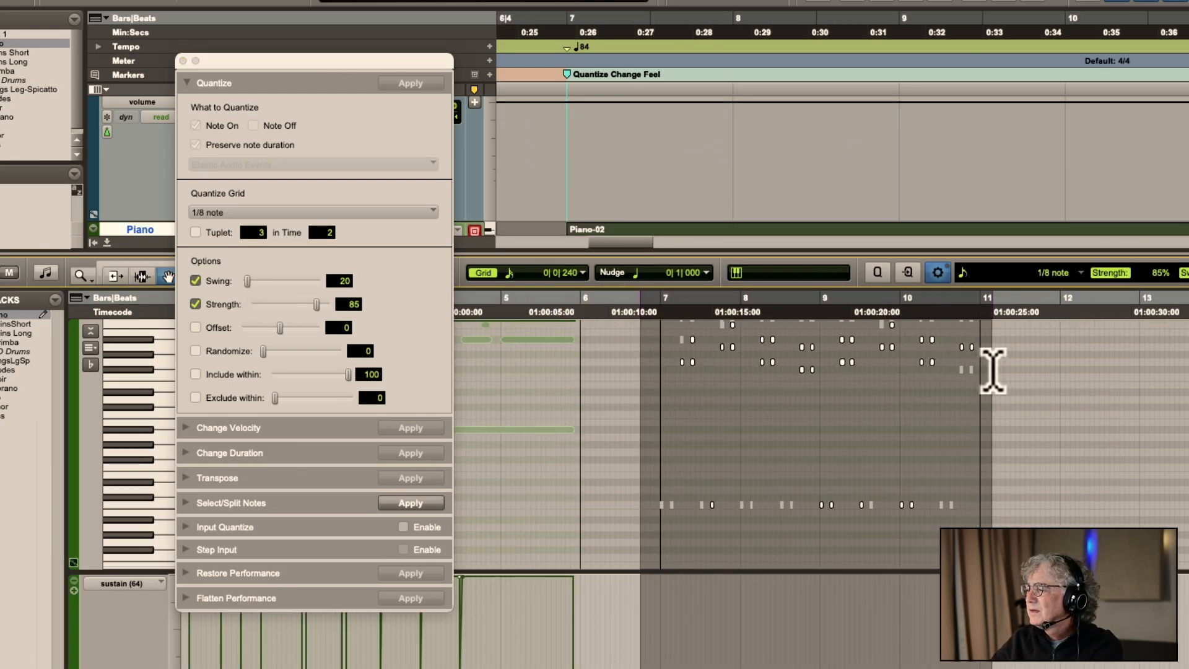
{"action": "left_click", "coordinate": [402, 82]}
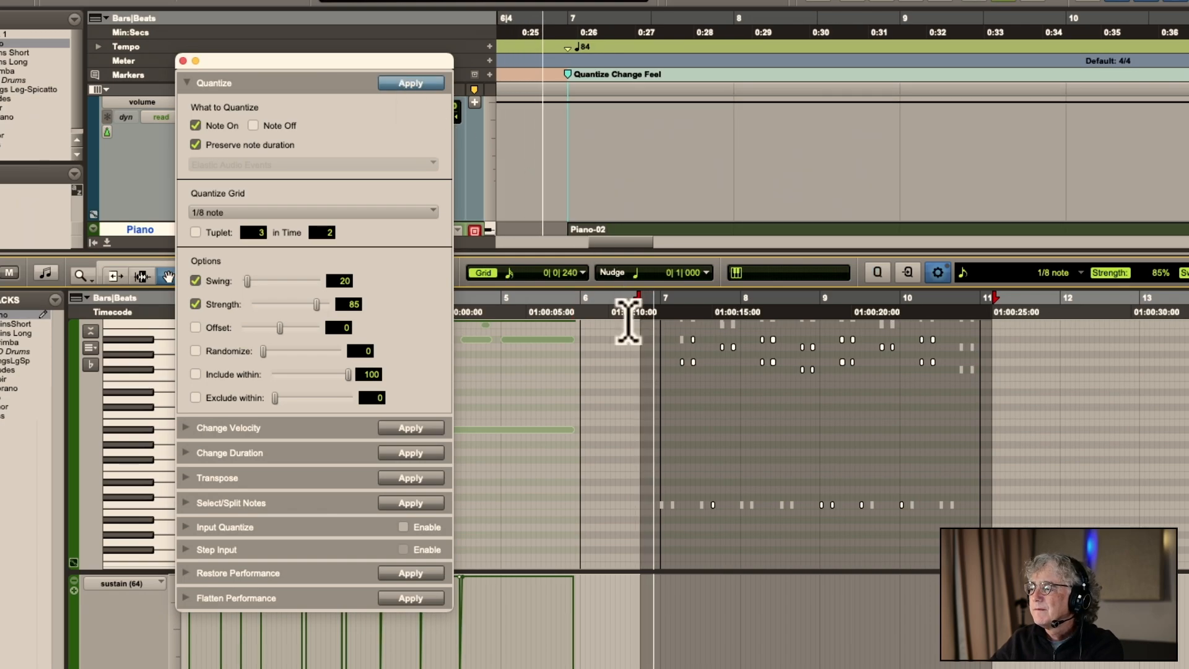
{"action": "key", "text": "super+bracketright"}
{"action": "key", "text": "super+bracketright"}
{"action": "key", "text": "super+bracketright"}
{"action": "scroll", "coordinate": [830, 440], "scroll_direction": "right", "scroll_amount": 2}
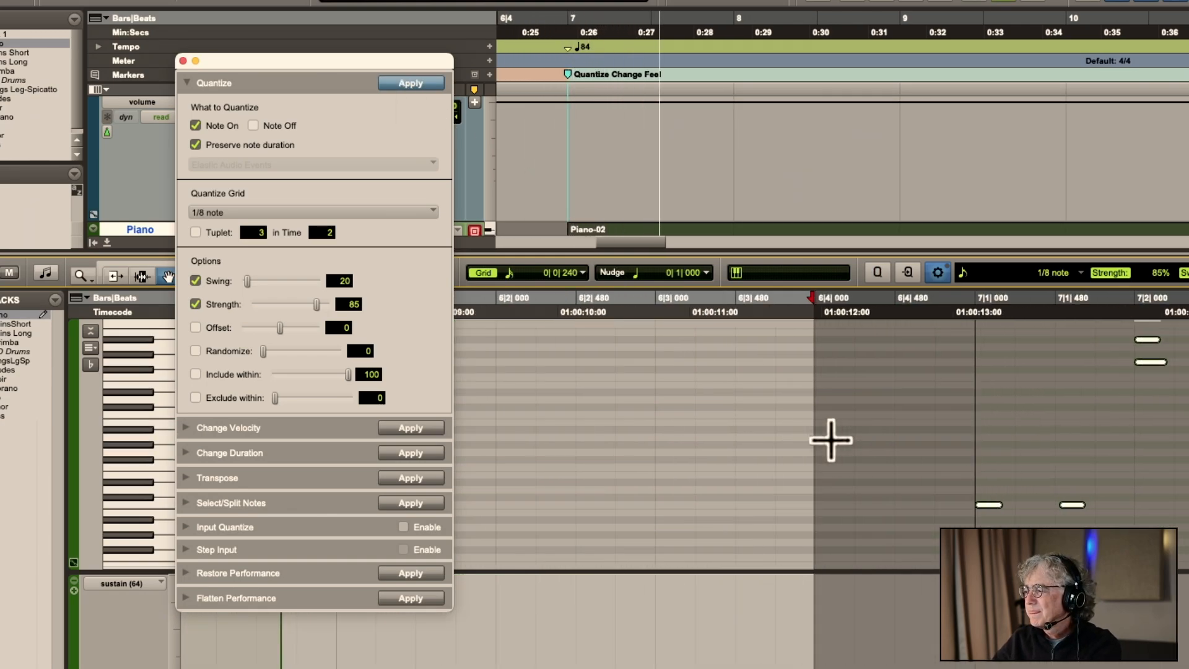
{"action": "scroll", "coordinate": [806, 437], "scroll_direction": "right", "scroll_amount": 2}
{"action": "scroll", "coordinate": [806, 437], "scroll_direction": "up", "scroll_amount": 3}
{"action": "key", "text": "space"}
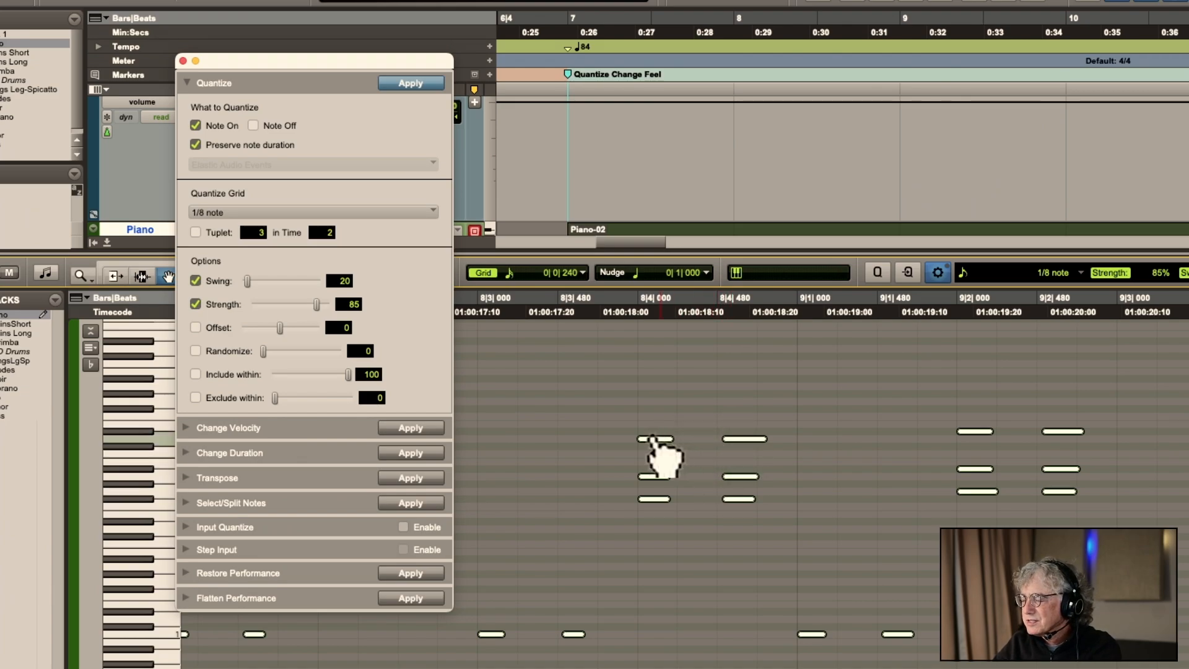
{"action": "left_click", "coordinate": [601, 455]}
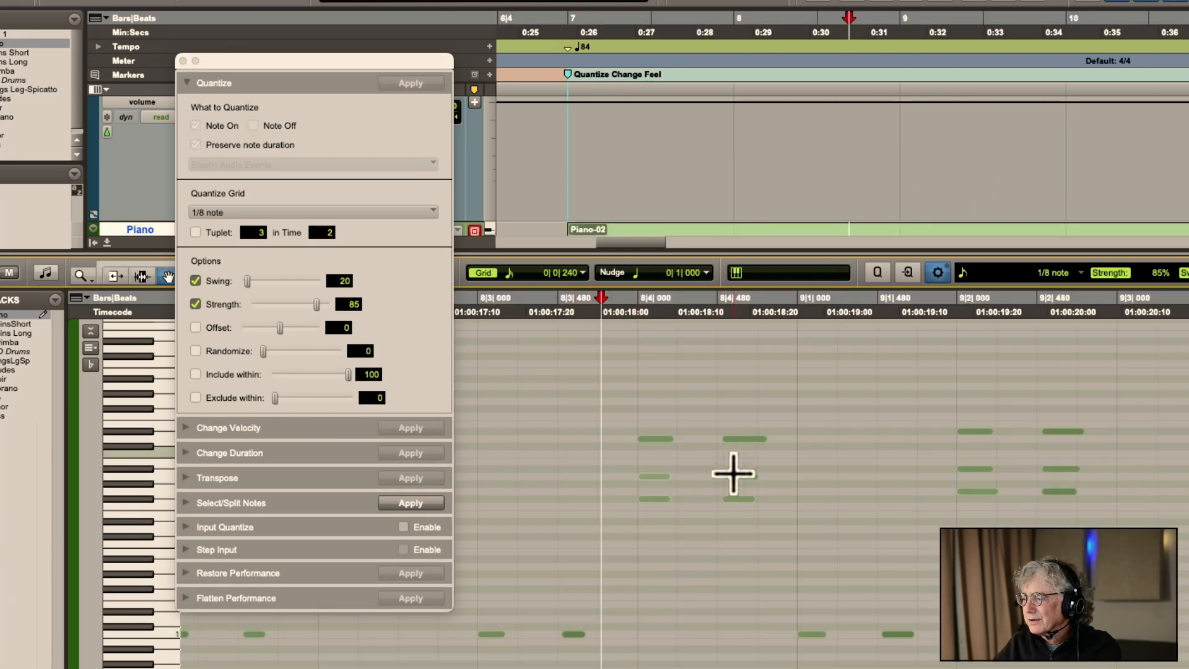
Undo the Swing 20 quantize and clear the note selection
{"action": "left_click", "coordinate": [347, 282]}
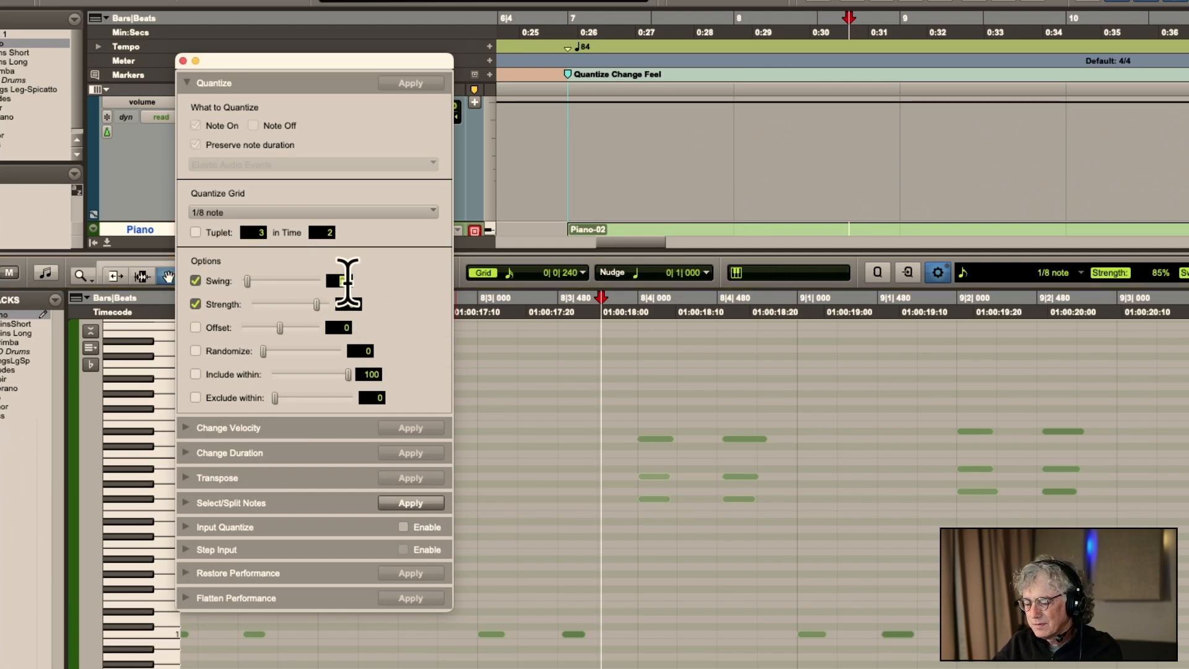
{"action": "key", "text": "Return"}
{"action": "key", "text": "super+z"}
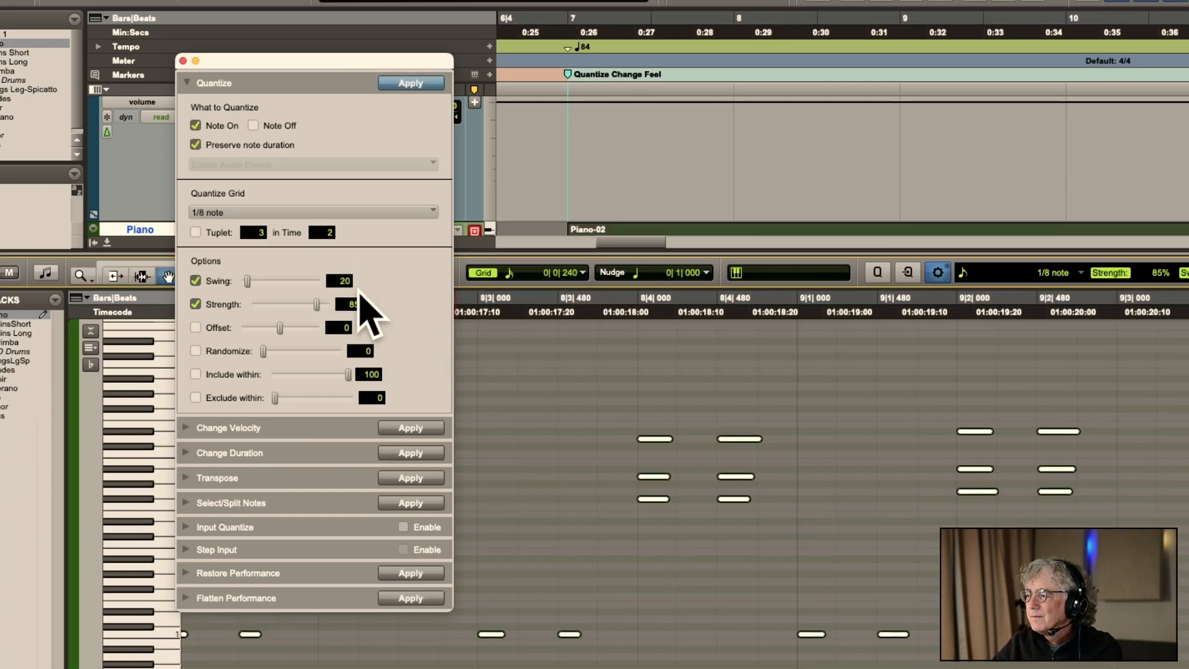
{"action": "left_click", "coordinate": [622, 423]}
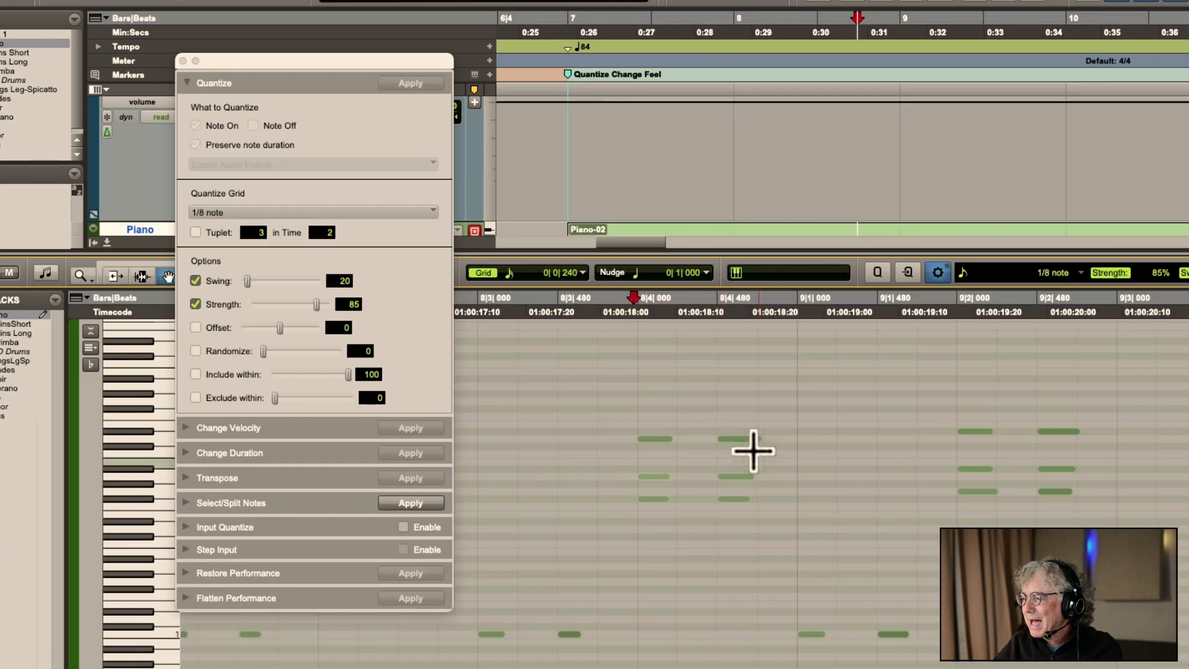
Quantize the notes in beats 3 and 4 of bar 8 to 1/8 notes with Swing at 10, and inspect the second note of each pair
{"action": "left_click_drag", "start_coordinate": [461, 321], "coordinate": [767, 372]}
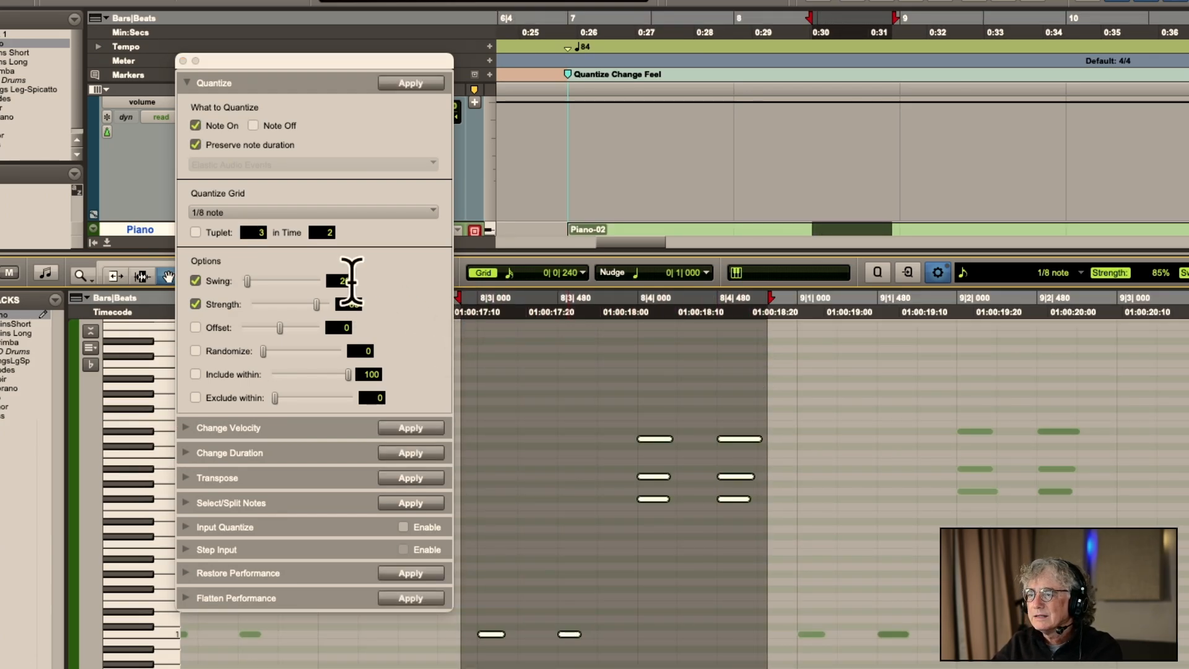
{"action": "key", "text": "Return"}
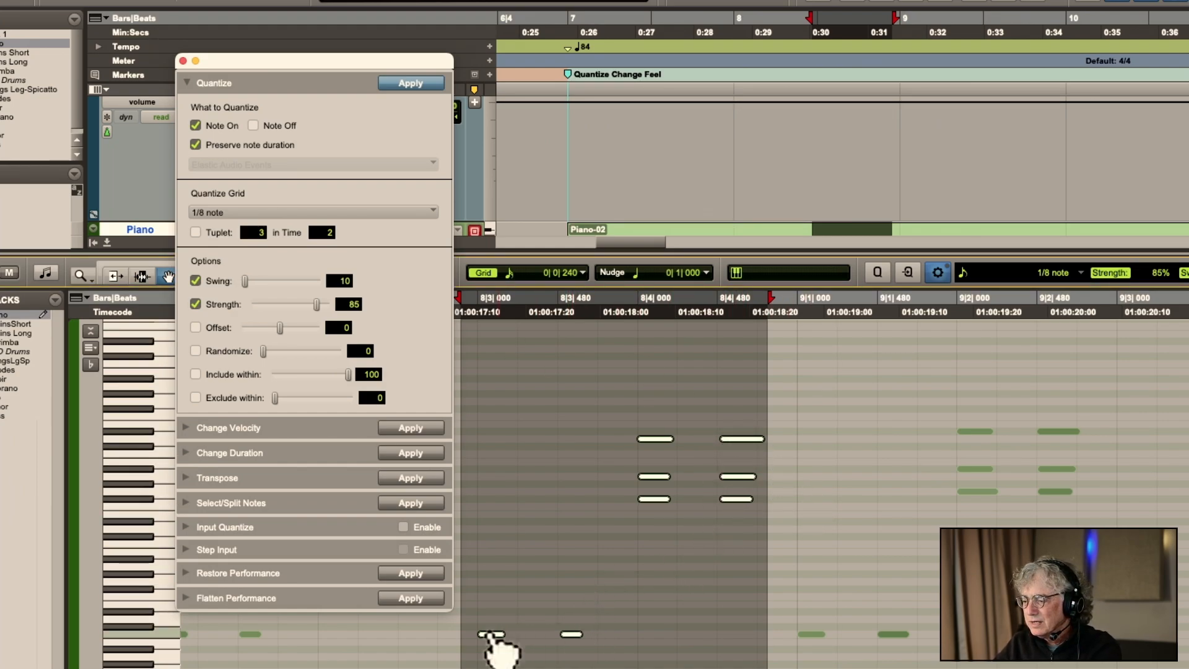
{"action": "left_click", "coordinate": [505, 605]}
{"action": "left_click", "coordinate": [655, 438]}
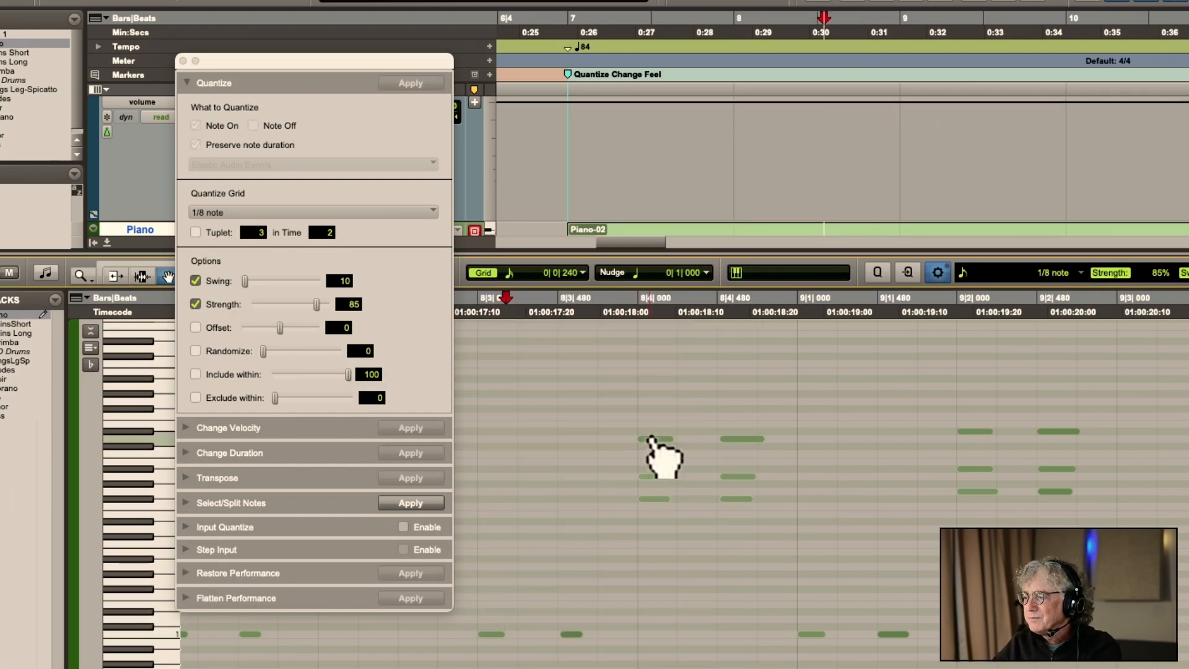
{"action": "left_click_drag", "start_coordinate": [719, 410], "coordinate": [747, 507]}
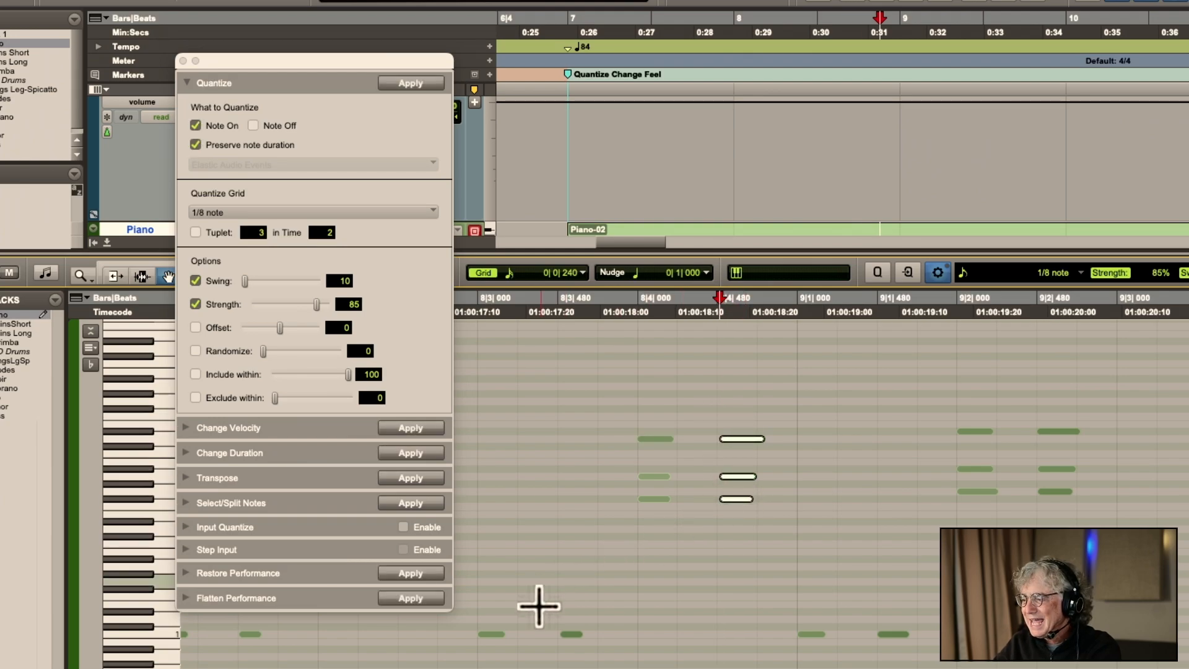
{"action": "left_click_drag", "start_coordinate": [539, 631], "coordinate": [542, 631]}
{"action": "left_click", "coordinate": [572, 634]}
{"action": "left_click", "coordinate": [581, 623]}
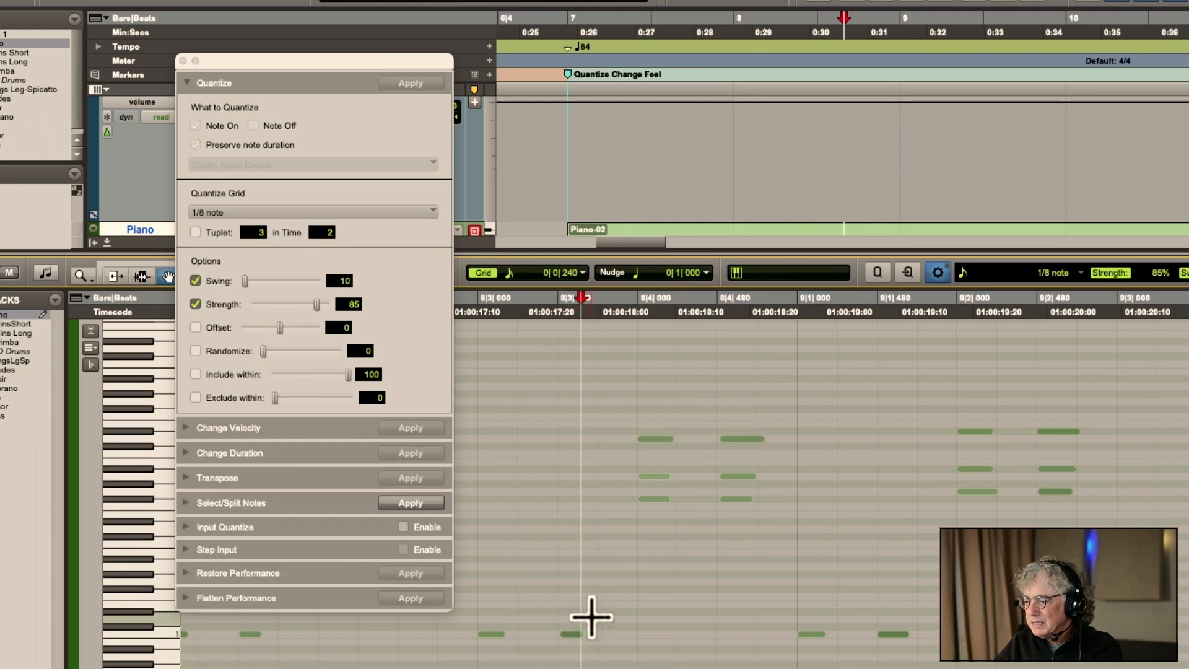
Undo the Swing 10 quantize, then quantize the same bar 8 notes with Swing at 65 and play them
{"action": "key", "text": "super+z"}
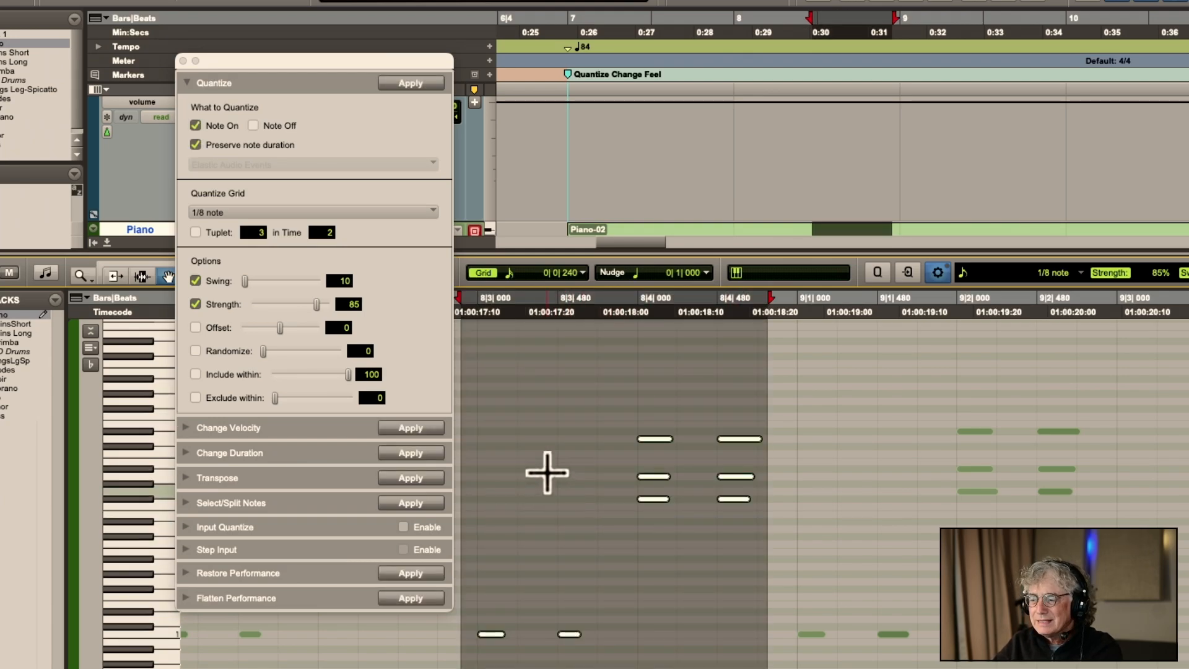
{"action": "left_click", "coordinate": [344, 281]}
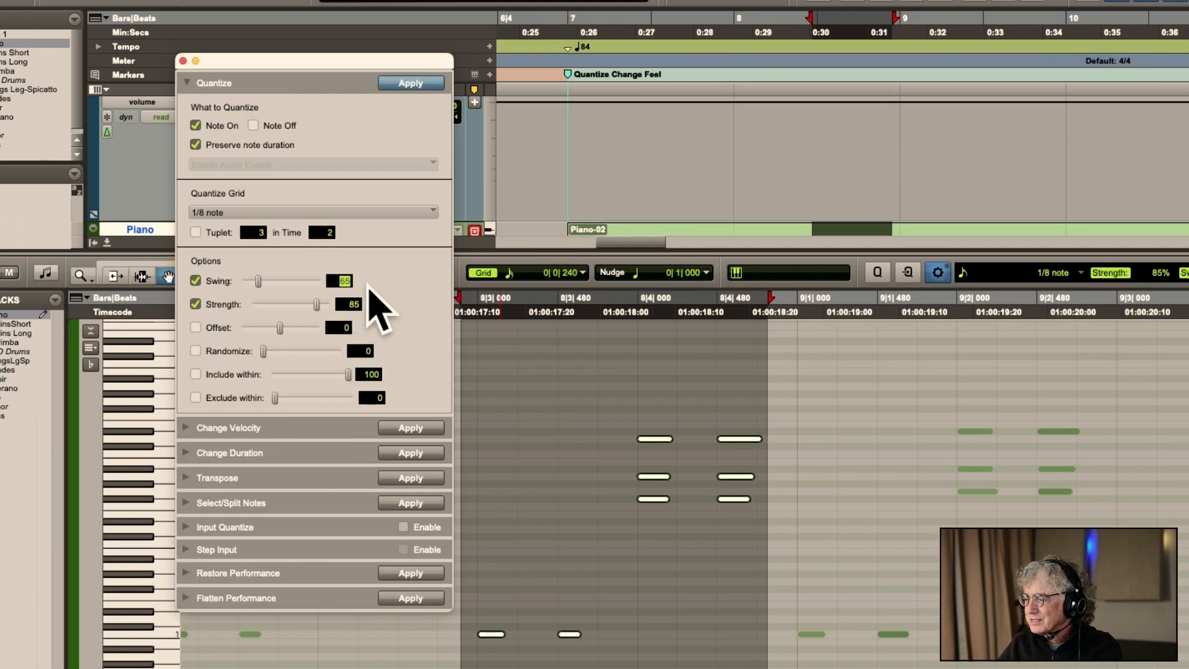
{"action": "key", "text": "Return"}
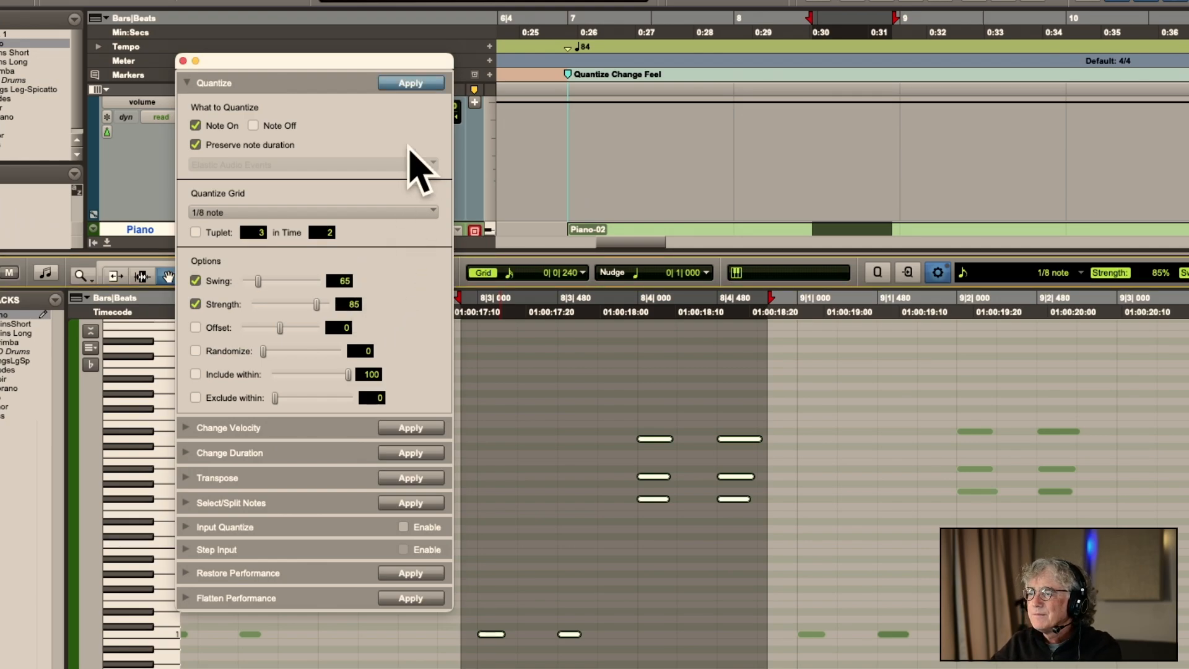
{"action": "left_click", "coordinate": [414, 83]}
{"action": "key", "text": "space"}
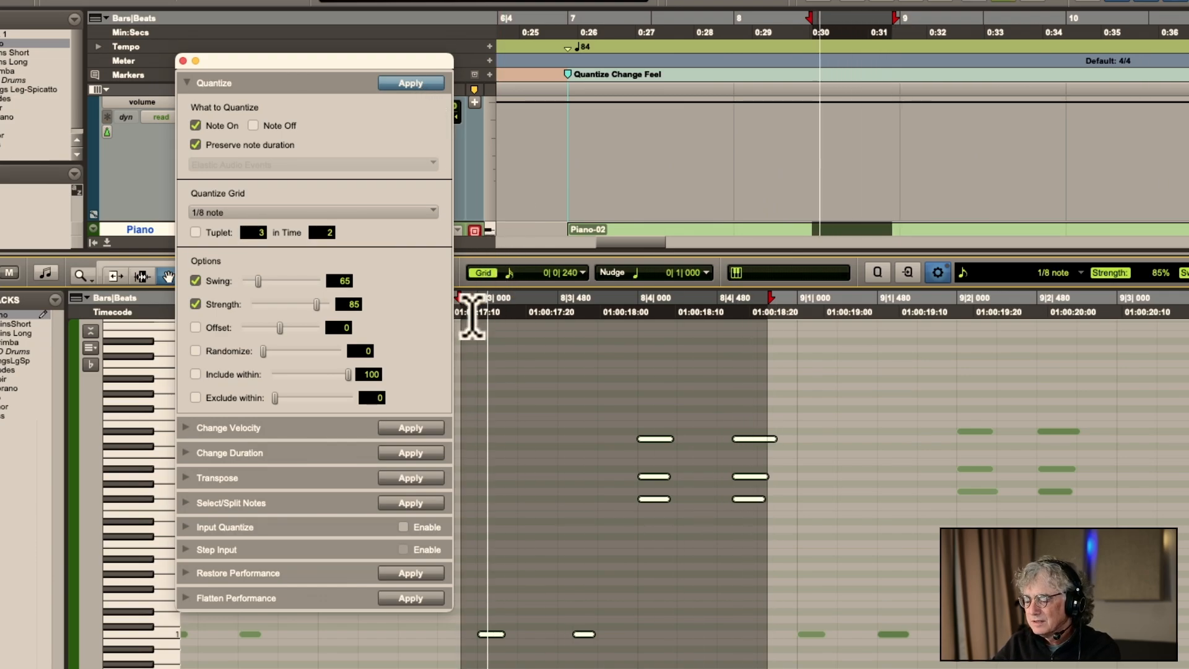
Select the Piano notes in bars 7 to 10, quantize them to 1/8 notes with Swing at 65, and play them back
{"action": "key", "text": "super+a"}
{"action": "key", "text": "r"}
{"action": "key", "text": "r"}
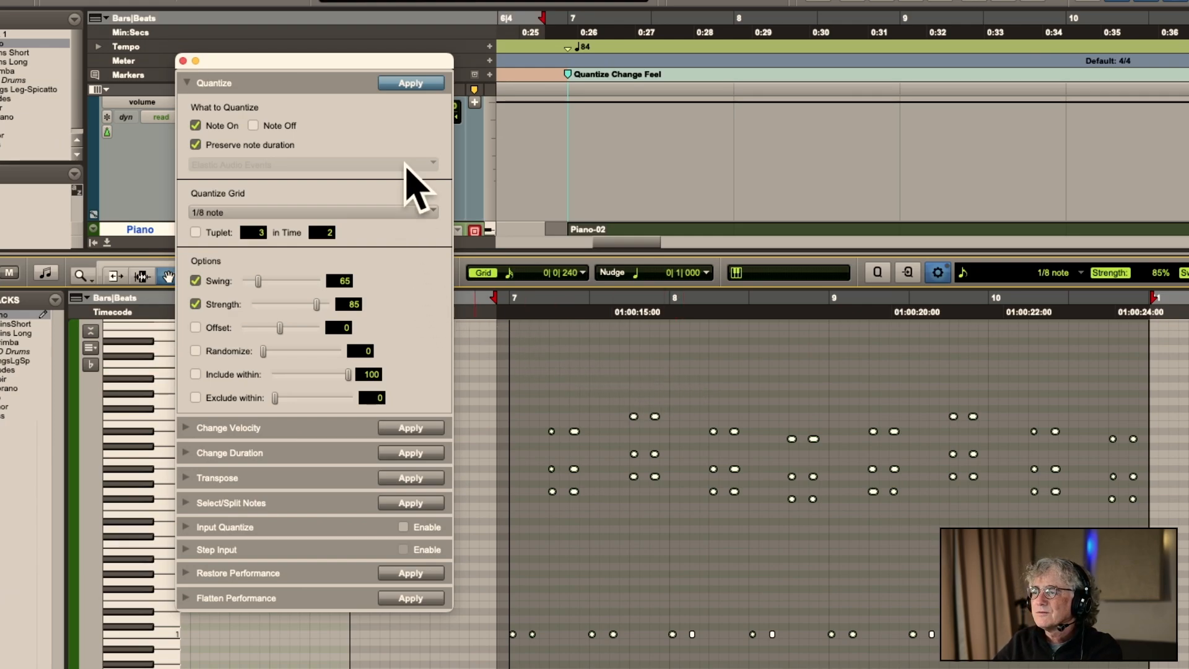
{"action": "left_click", "coordinate": [411, 83]}
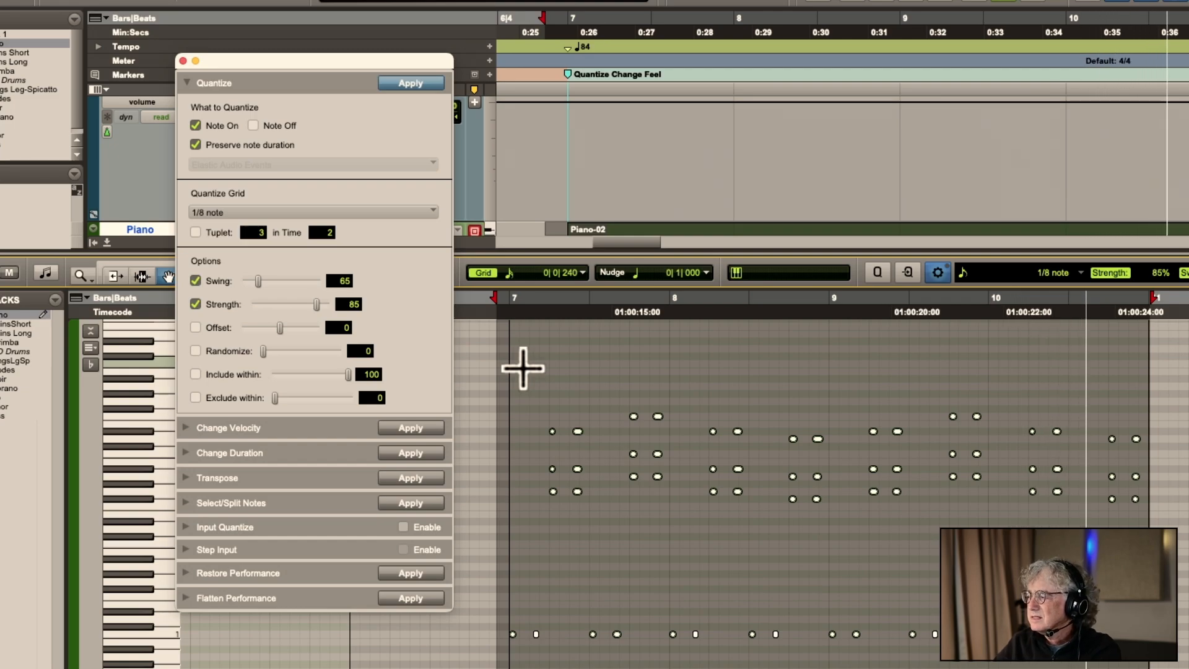
{"action": "key", "text": "space"}
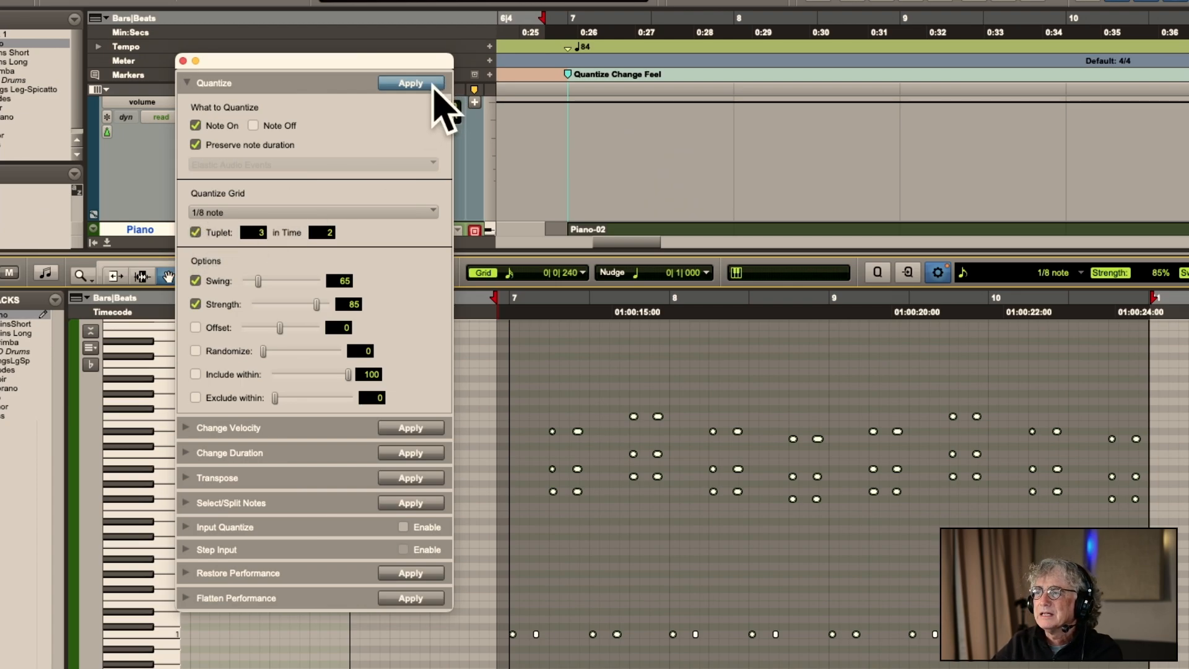
Try quantizing with tuplets of 3 in time 2 and Swing at 65, listen, and undo back to the notes before the swing quantize
{"action": "left_click", "coordinate": [412, 83]}
{"action": "key", "text": "space"}
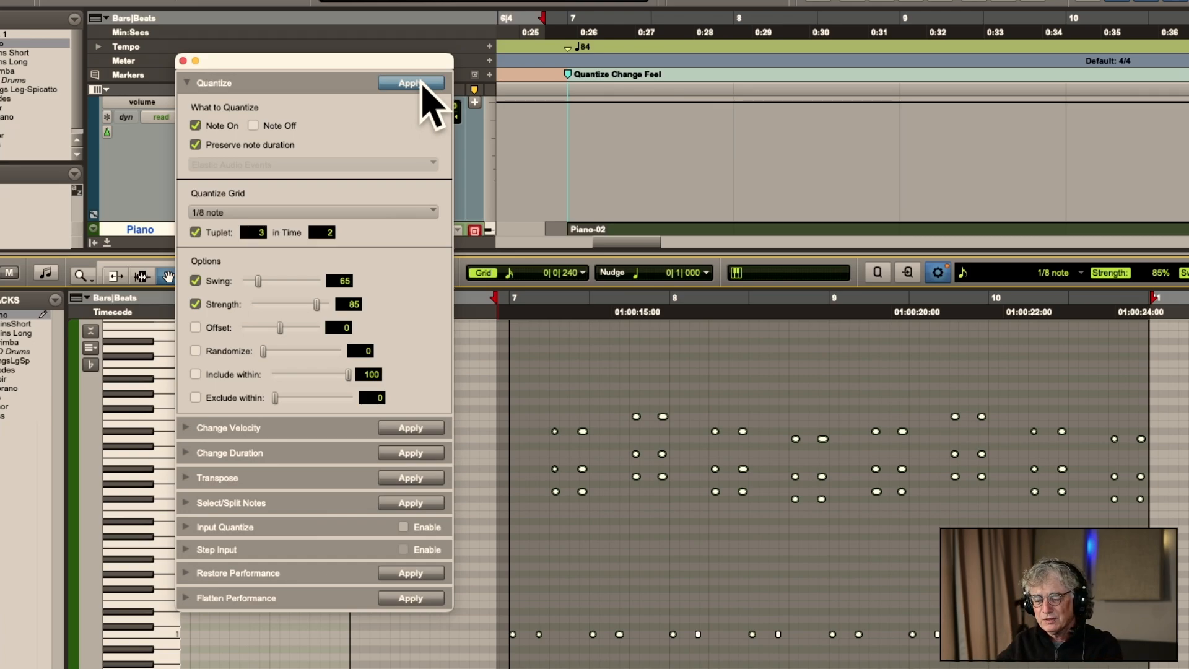
{"action": "left_click", "coordinate": [422, 83]}
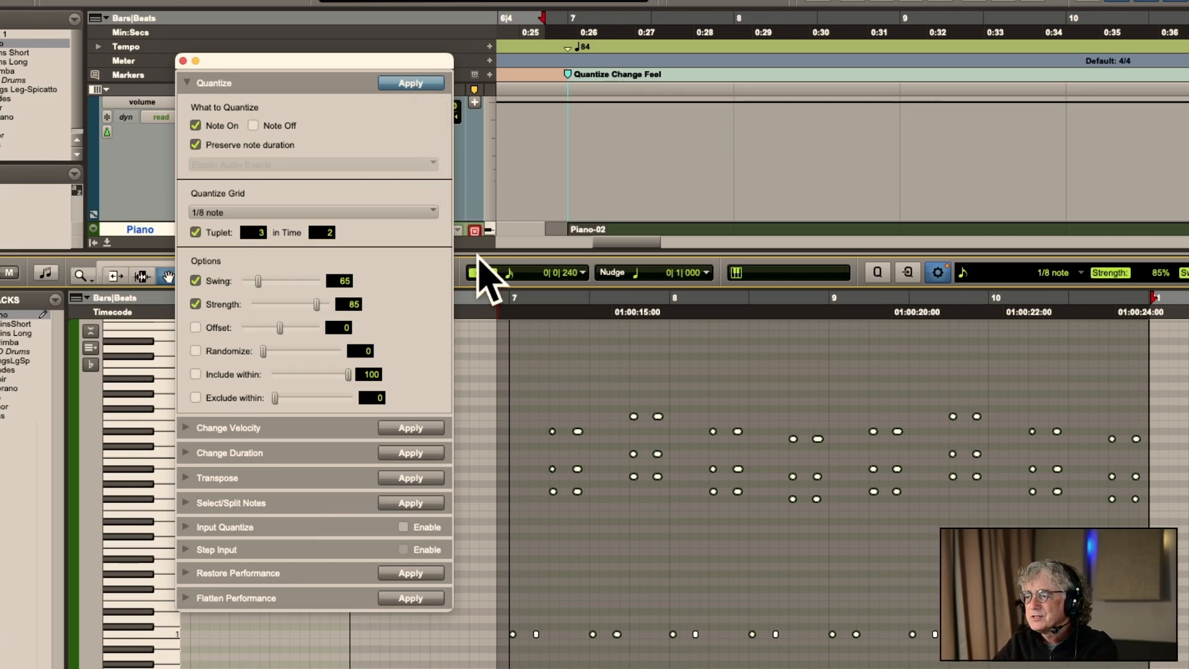
{"action": "key", "text": "super+z"}
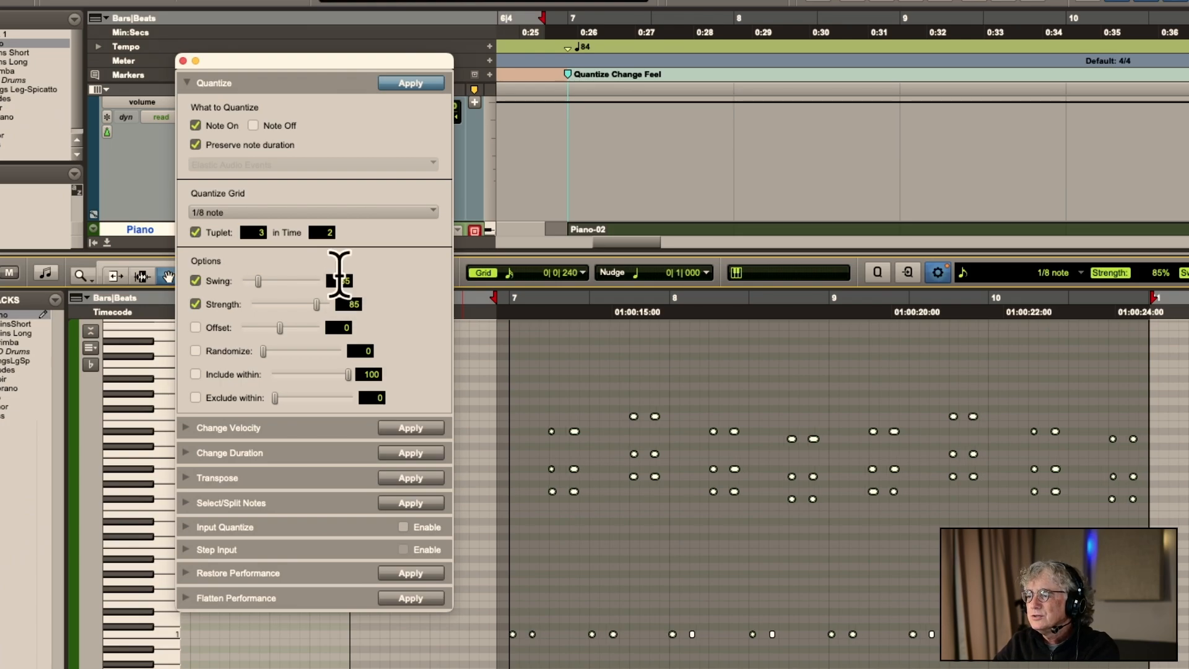
Quantize the selected notes to 1/8 notes with Swing at 85 and Tuplet disabled, and play them back
{"action": "left_click", "coordinate": [343, 281]}
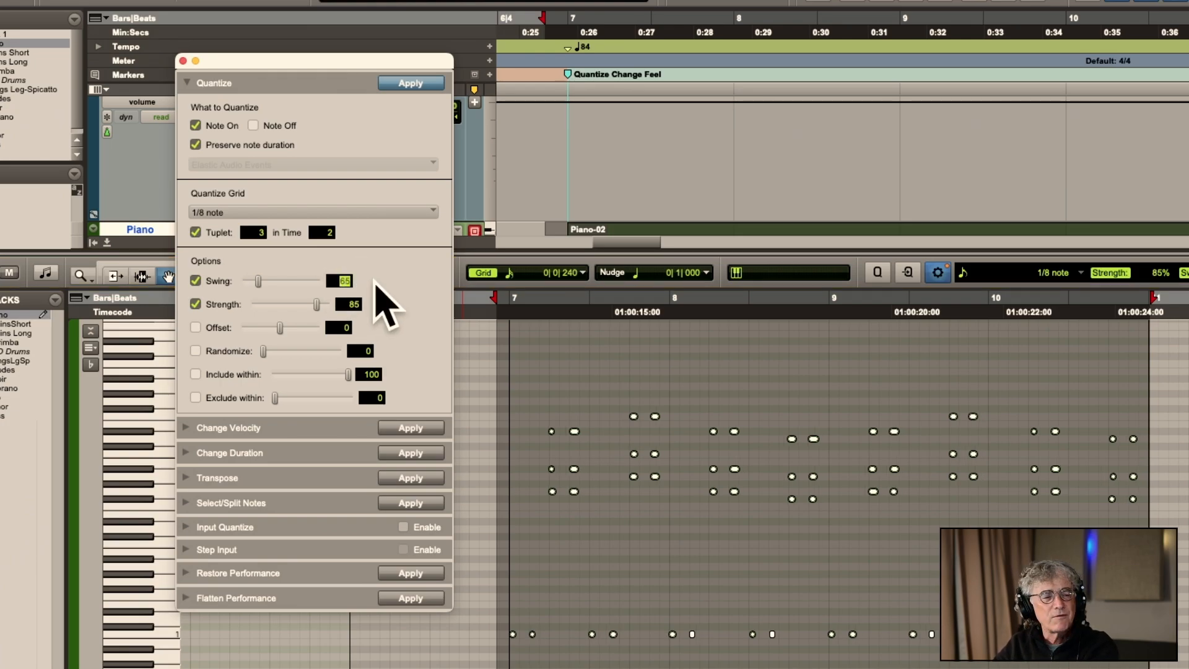
{"action": "type", "text": "85"}
{"action": "key", "text": "Return"}
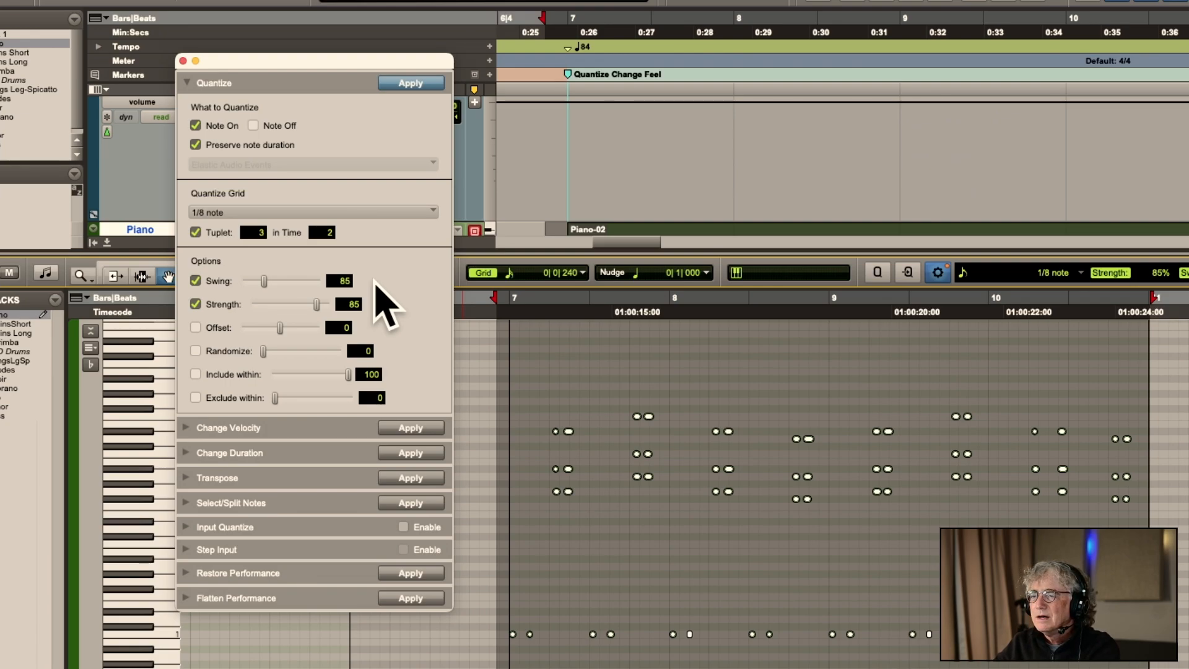
{"action": "left_click", "coordinate": [195, 233]}
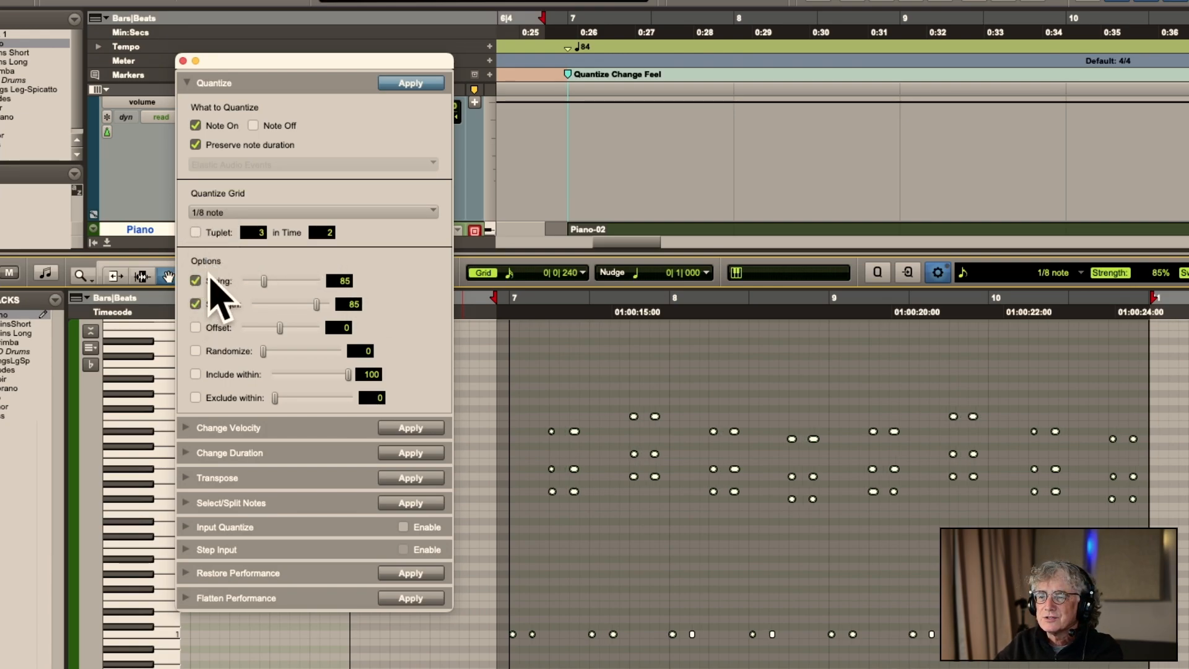
{"action": "left_click", "coordinate": [410, 85]}
{"action": "key", "text": "space"}
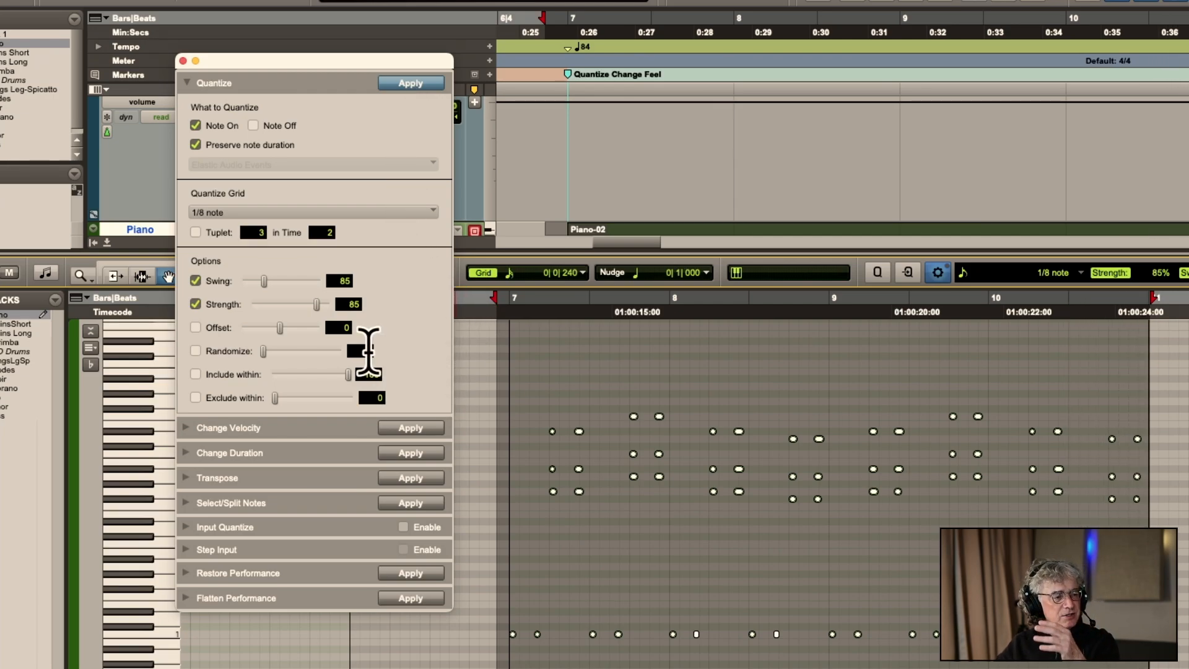
Select only the upper chord notes in bars 7 to 10 and show the Select/Split Notes settings
{"action": "left_click", "coordinate": [537, 370]}
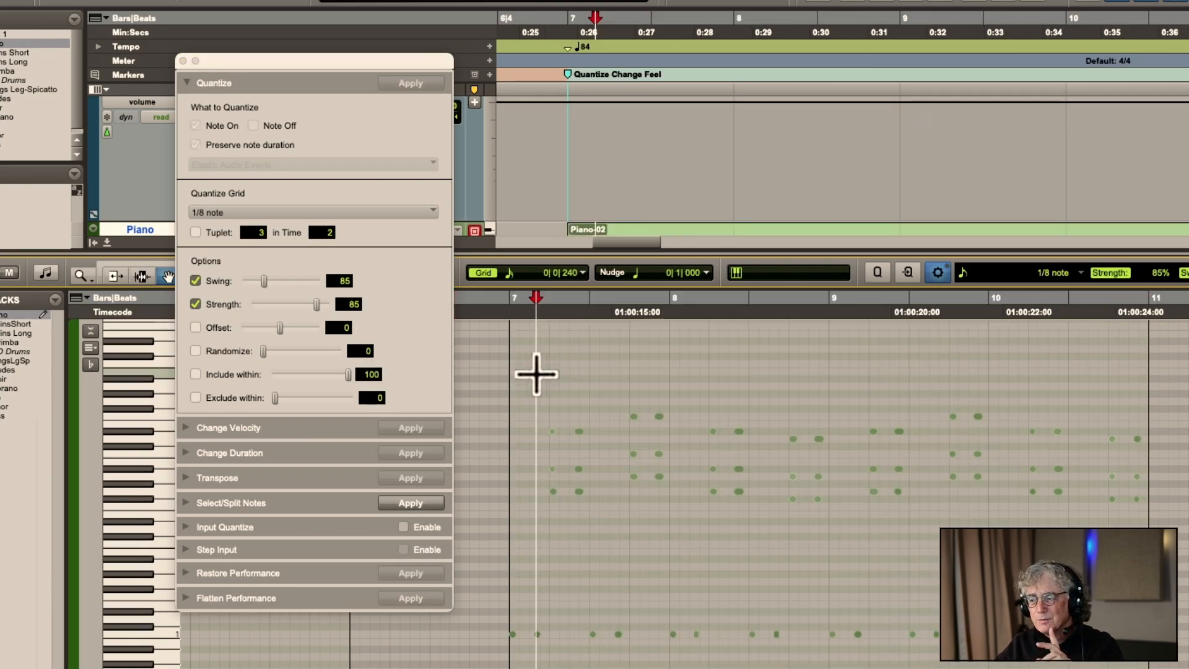
{"action": "left_click_drag", "start_coordinate": [548, 456], "coordinate": [587, 459]}
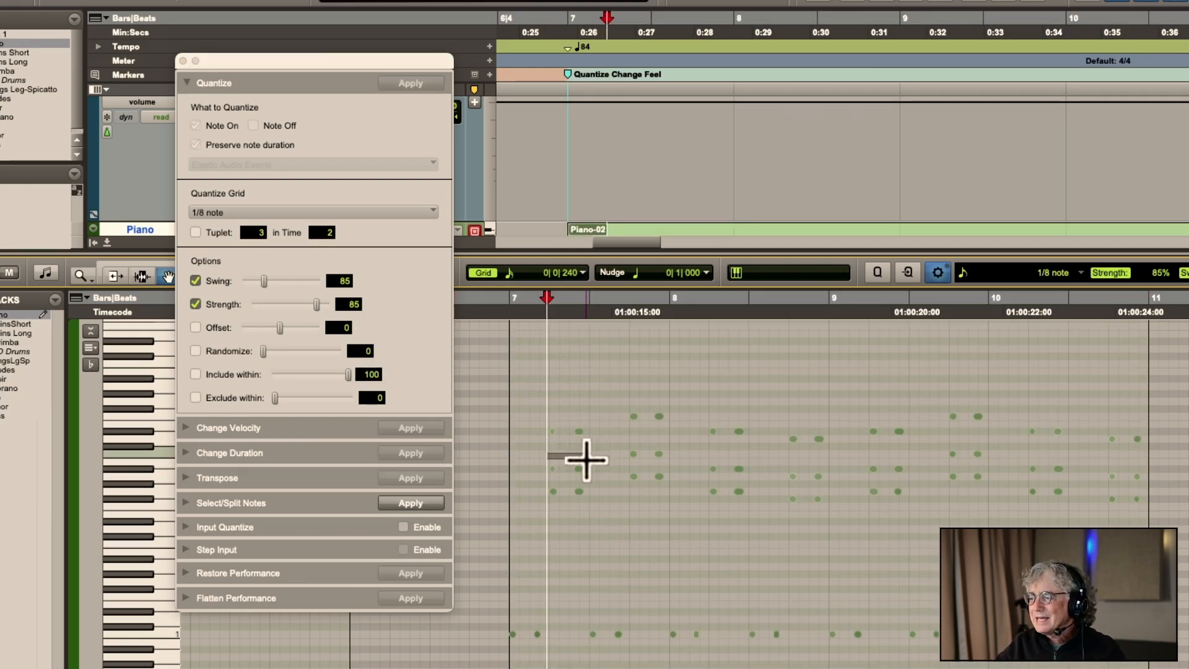
{"action": "left_click_drag", "start_coordinate": [540, 379], "coordinate": [1148, 503]}
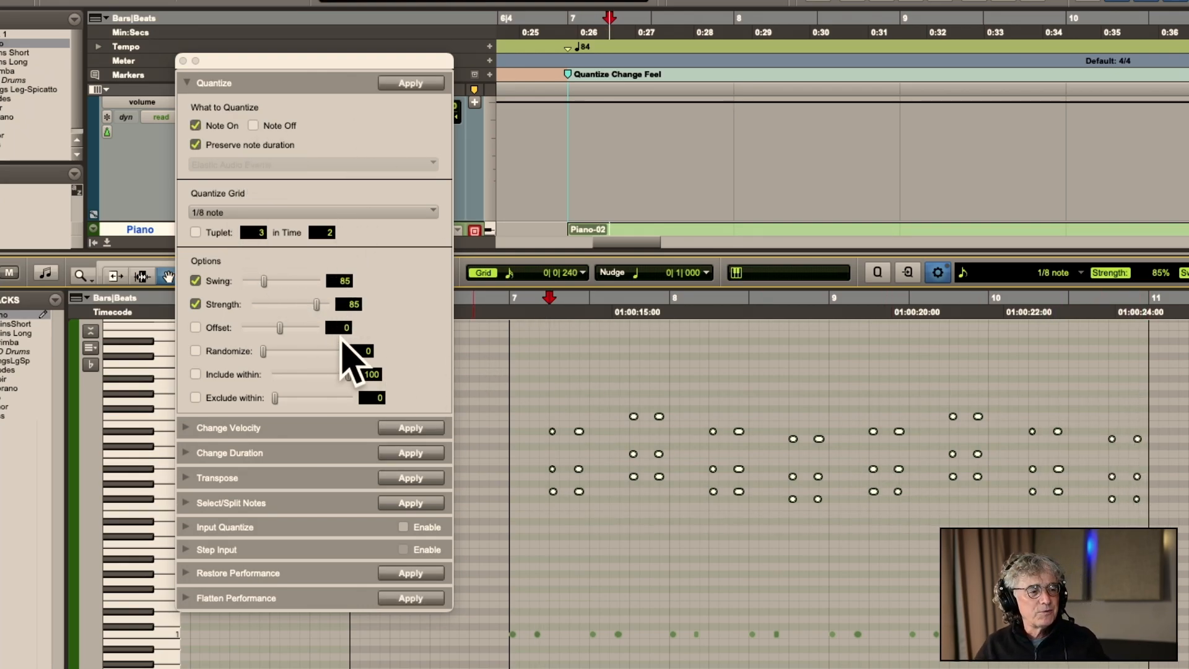
{"action": "left_click", "coordinate": [188, 503]}
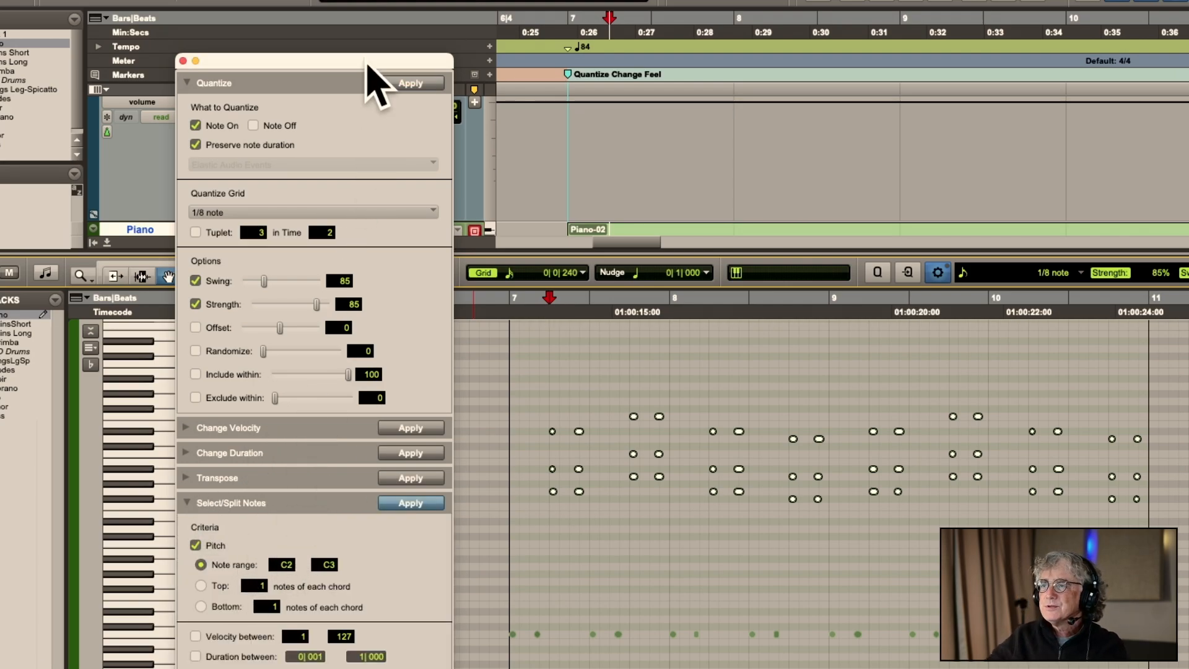
Select only the bottom 2 notes of each chord in bars 7 to 10 with Select/Split Notes
{"action": "left_click_drag", "start_coordinate": [366, 63], "coordinate": [393, 13]}
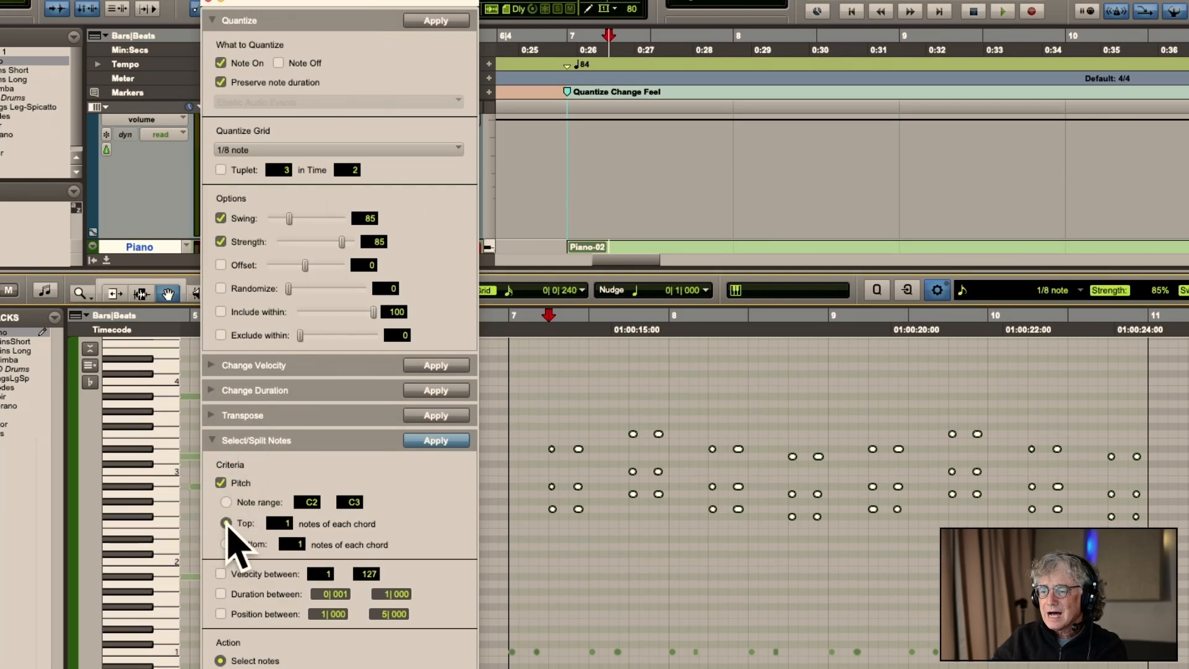
{"action": "left_click", "coordinate": [227, 545]}
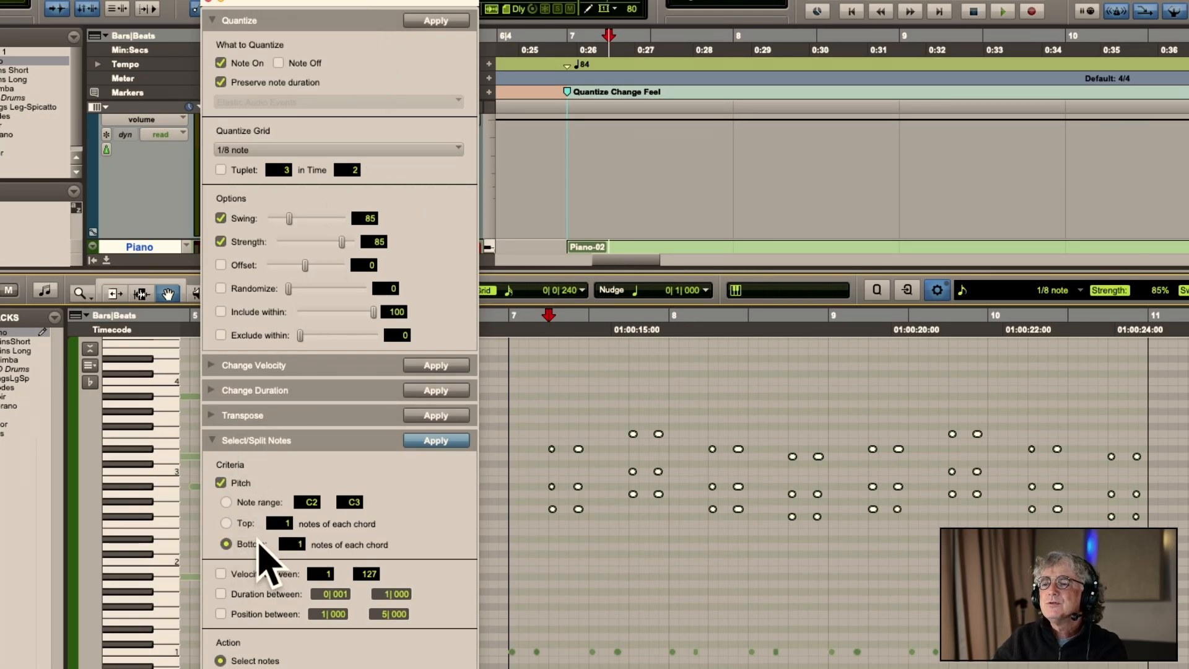
{"action": "left_click", "coordinate": [291, 543]}
{"action": "key", "text": "Return"}
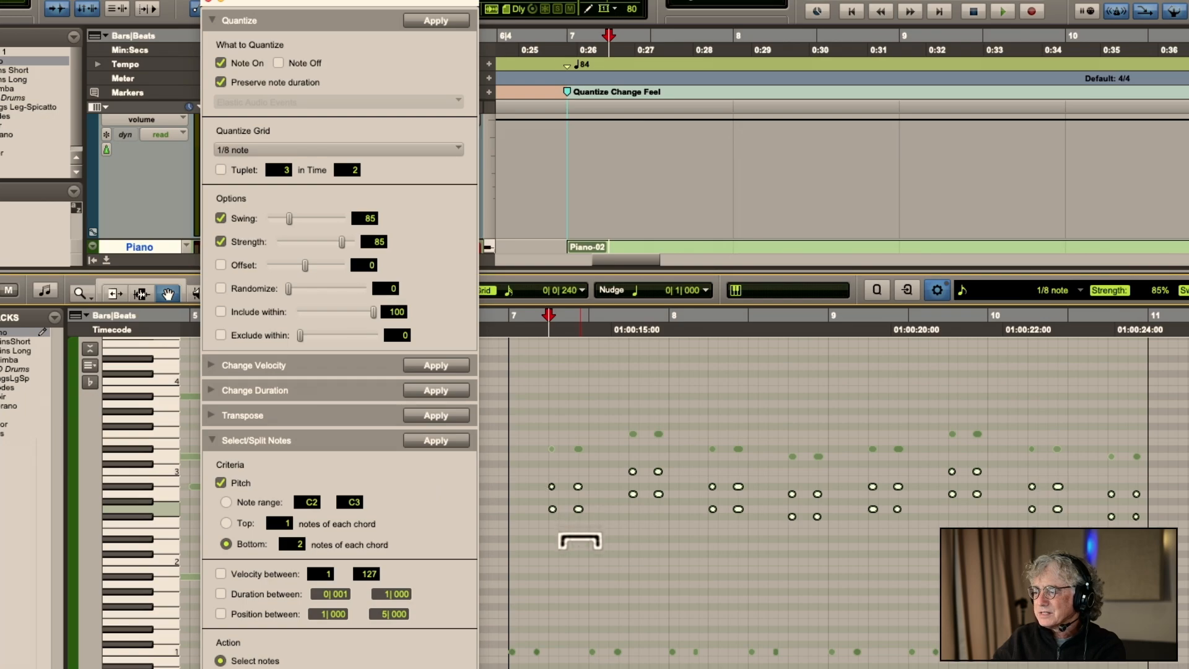
Deselect the notes and play the Piano part from the start of bar 7 to hear the current feel
{"action": "left_click", "coordinate": [507, 337]}
{"action": "key", "text": "space"}
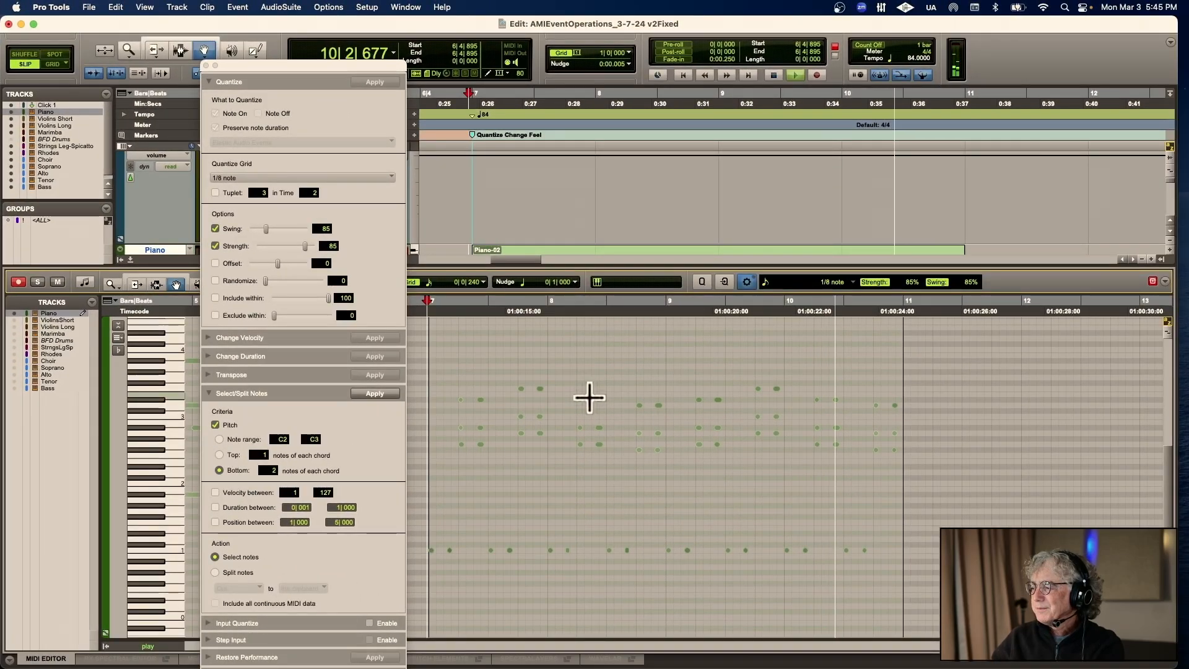
{"action": "key", "text": "space"}
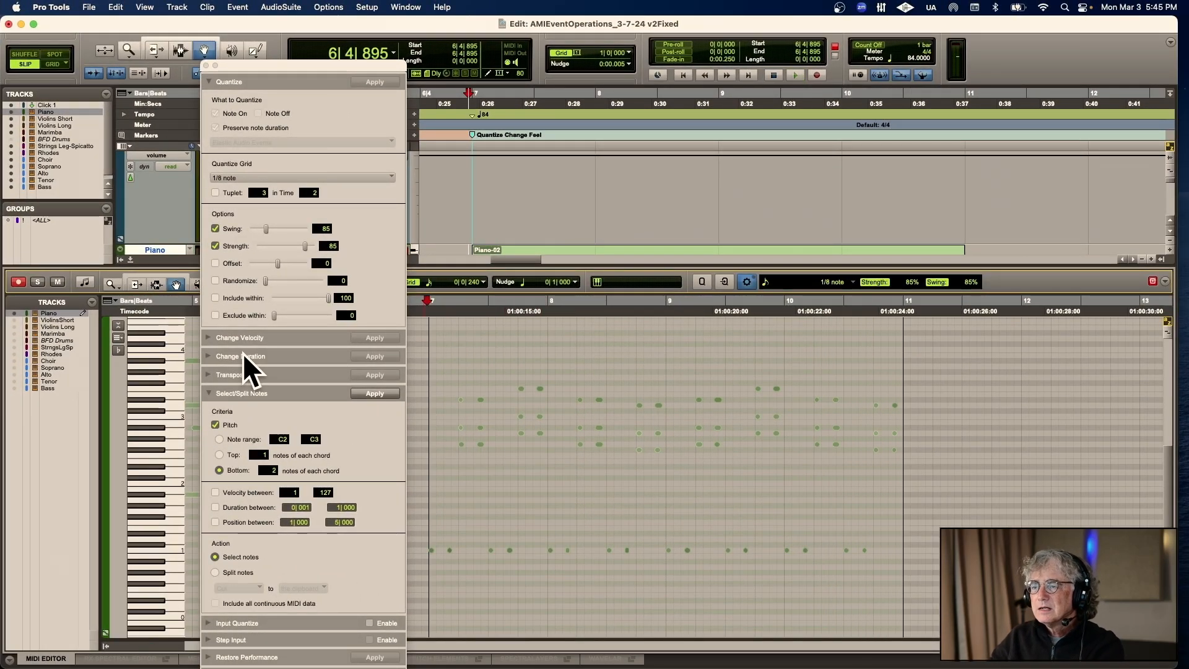
Quantize all Piano notes in bars 7 to 10 to straight 1/8 notes with Swing disabled and Strength at 85
{"action": "left_click", "coordinate": [210, 393]}
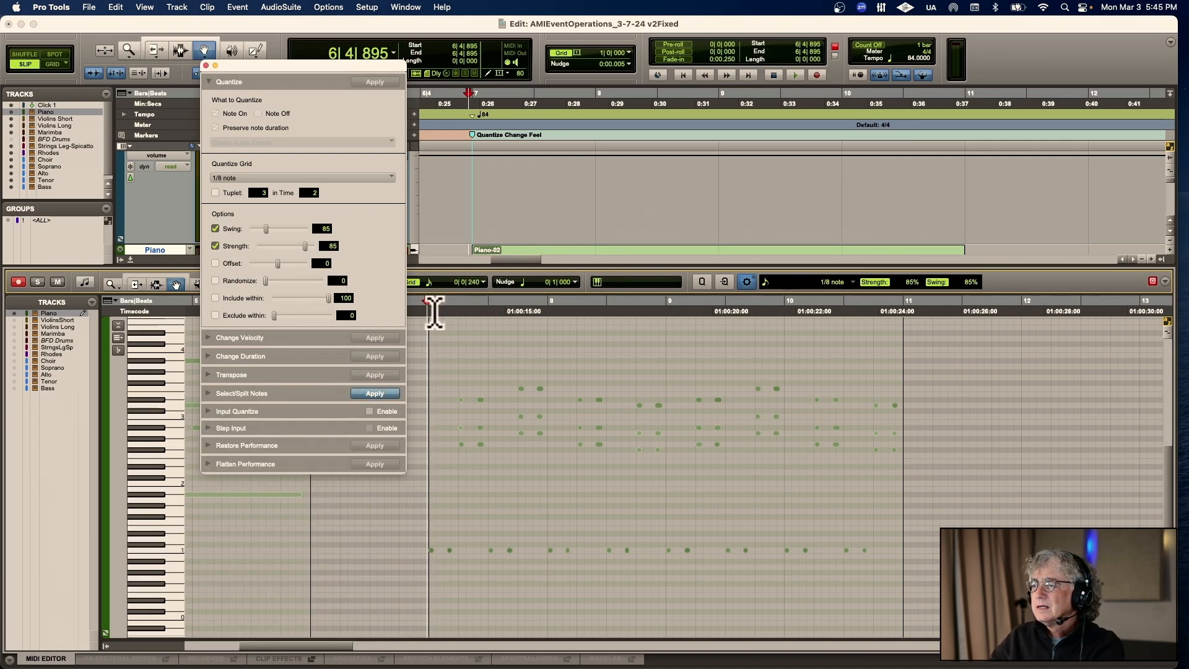
{"action": "left_click", "coordinate": [215, 228]}
{"action": "left_click", "coordinate": [215, 246]}
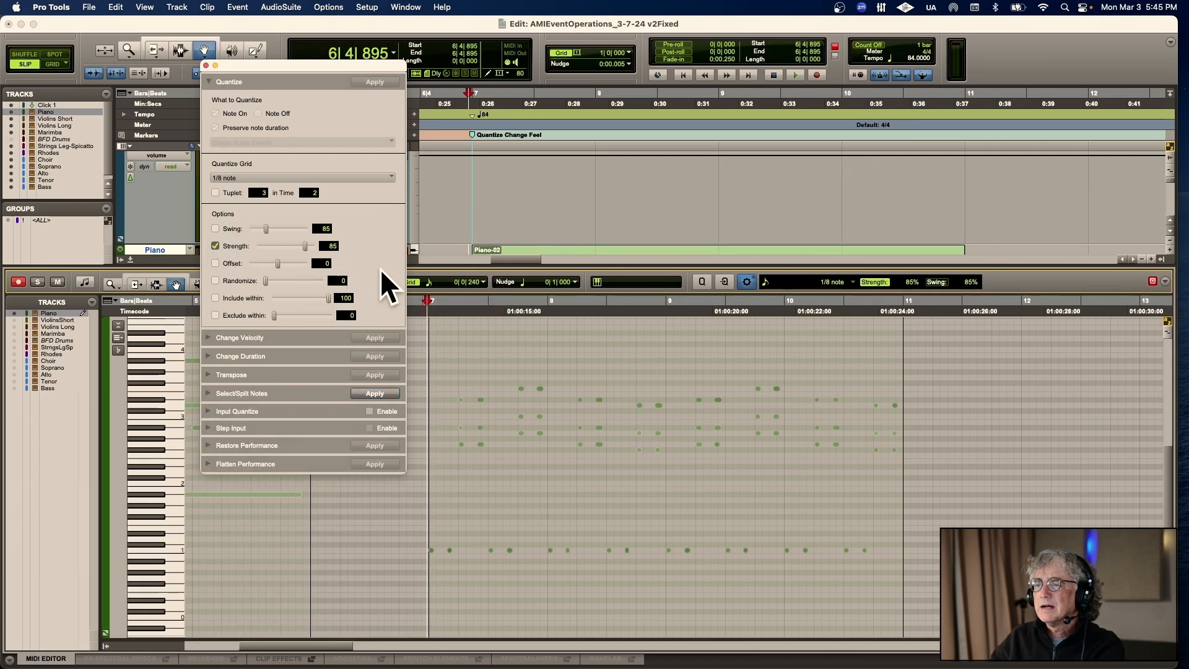
{"action": "left_click_drag", "start_coordinate": [417, 313], "coordinate": [903, 340]}
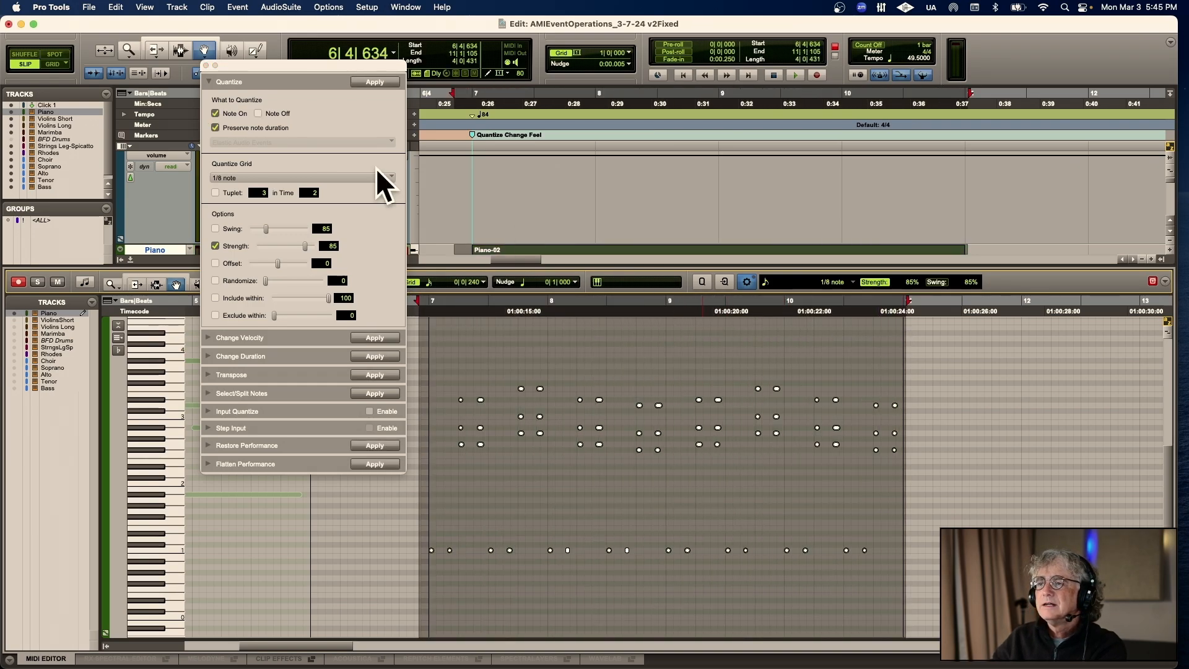
{"action": "left_click", "coordinate": [363, 83]}
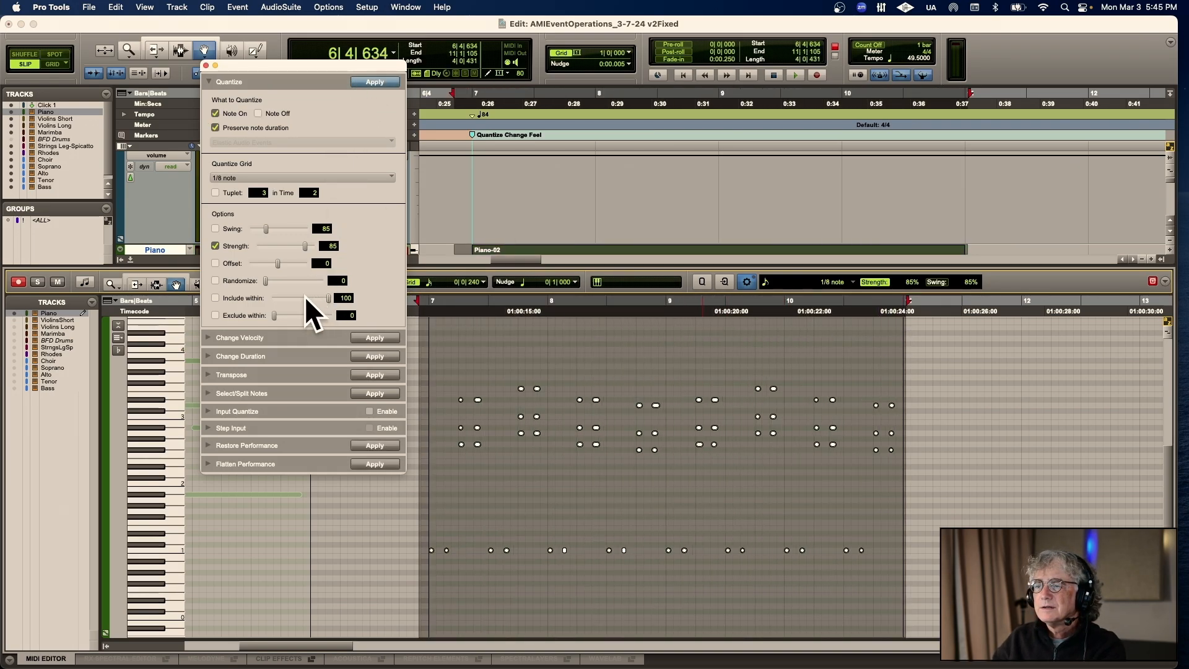
Quantize the selected notes with the Logic Swing 8A groove template at Timing 100, and play them back
{"action": "left_click", "coordinate": [274, 179]}
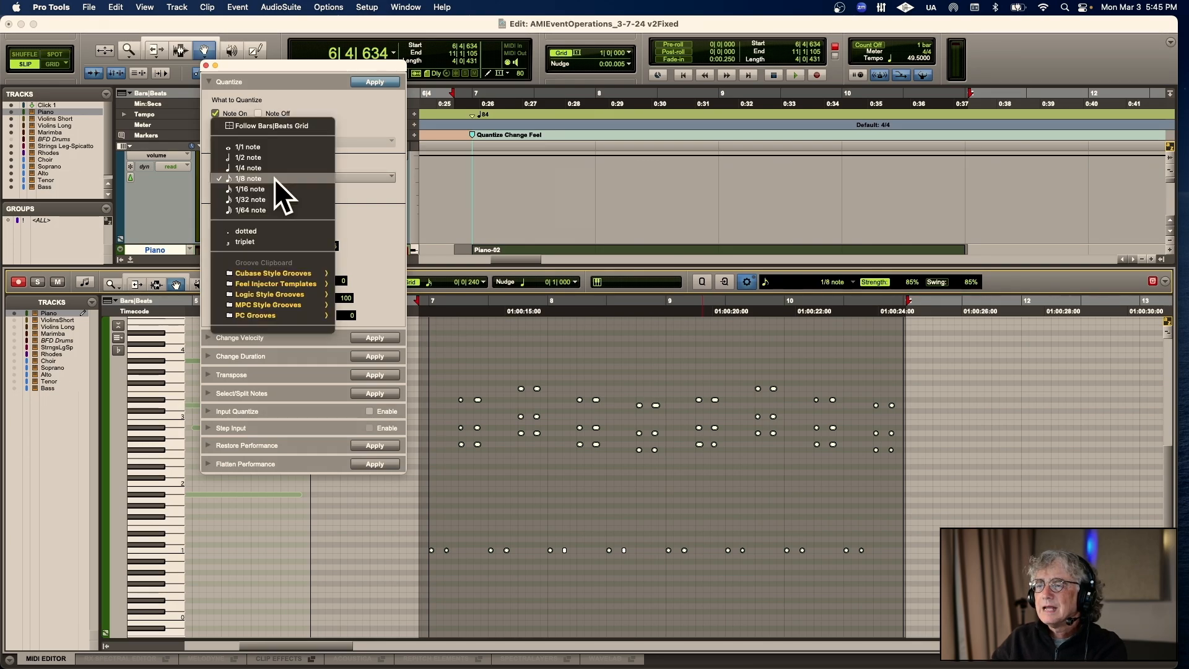
{"action": "left_click", "coordinate": [273, 178]}
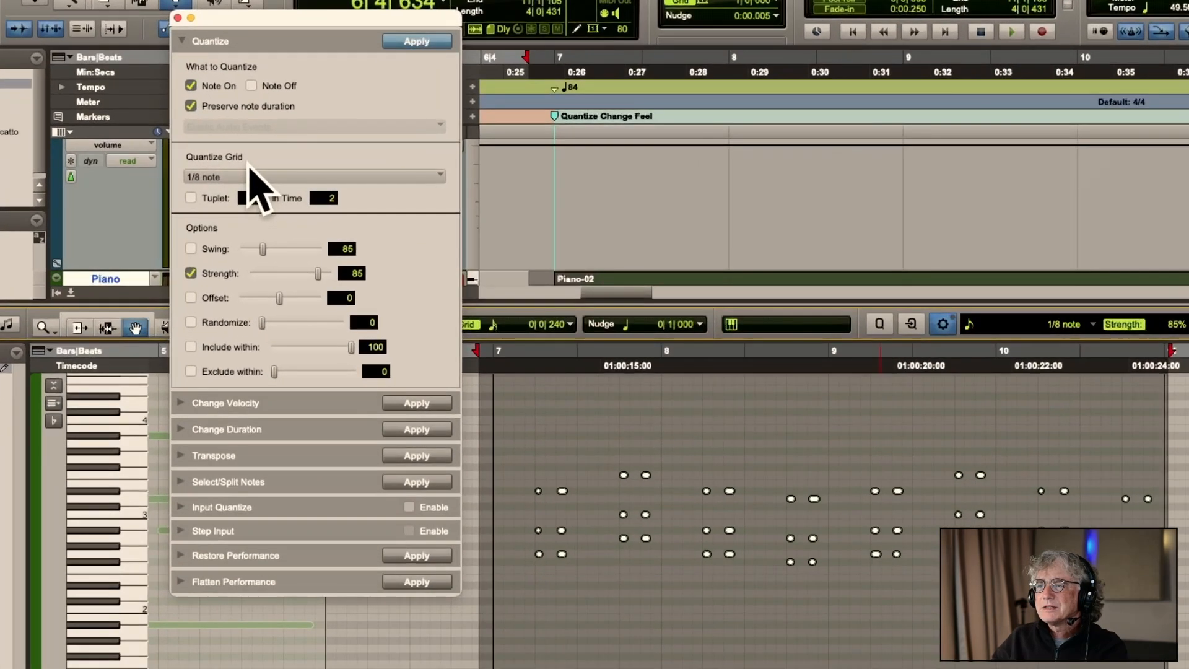
{"action": "left_click", "coordinate": [254, 177]}
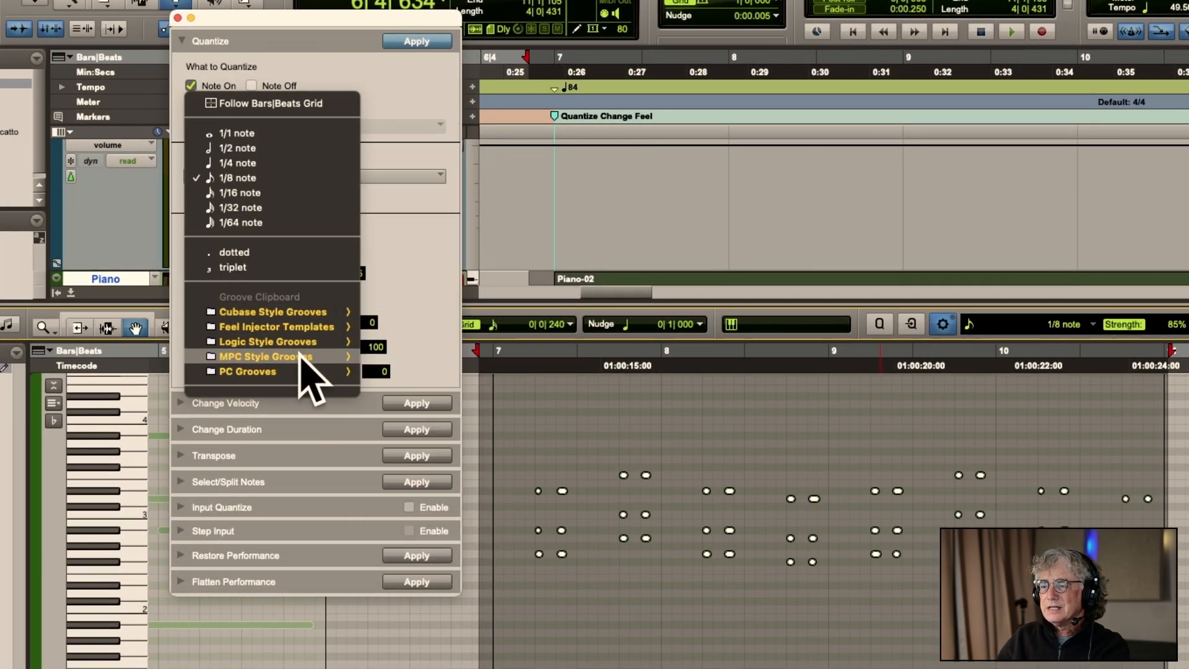
{"action": "mouse_move", "coordinate": [294, 370]}
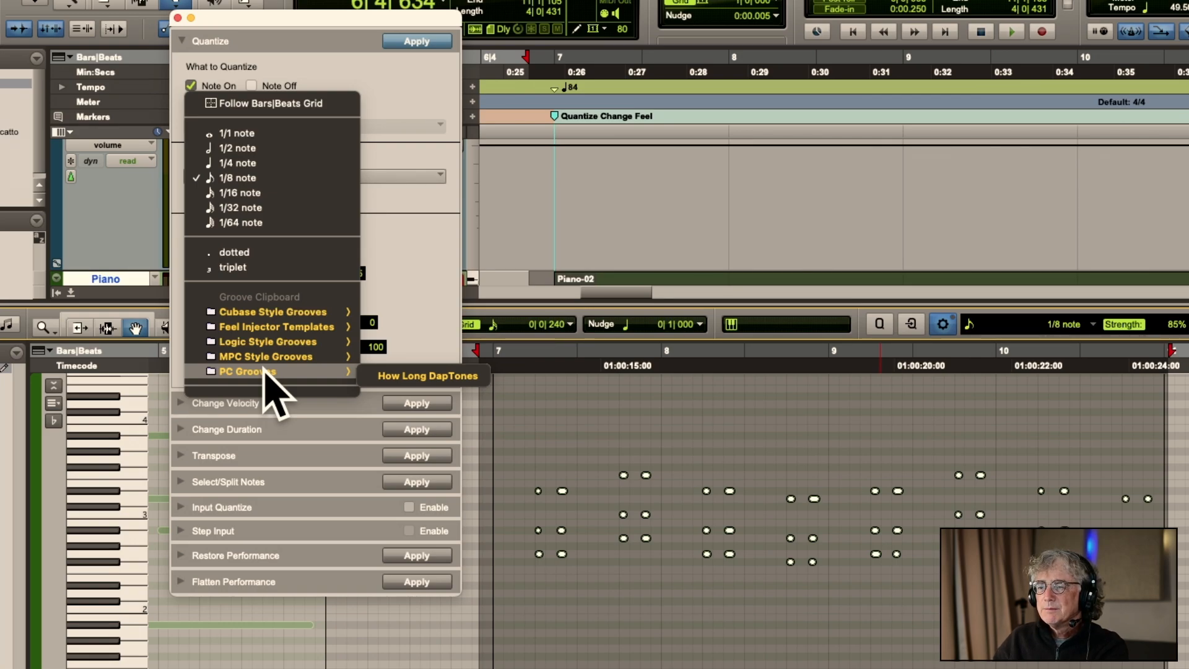
{"action": "mouse_move", "coordinate": [288, 340]}
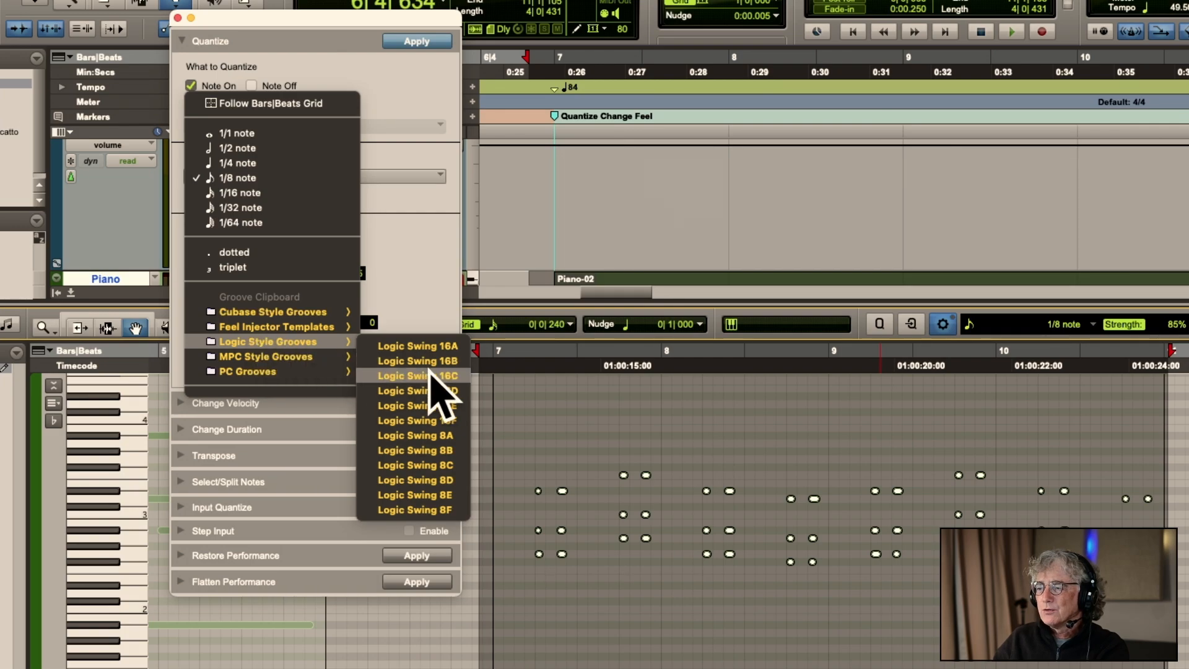
{"action": "left_click", "coordinate": [437, 436]}
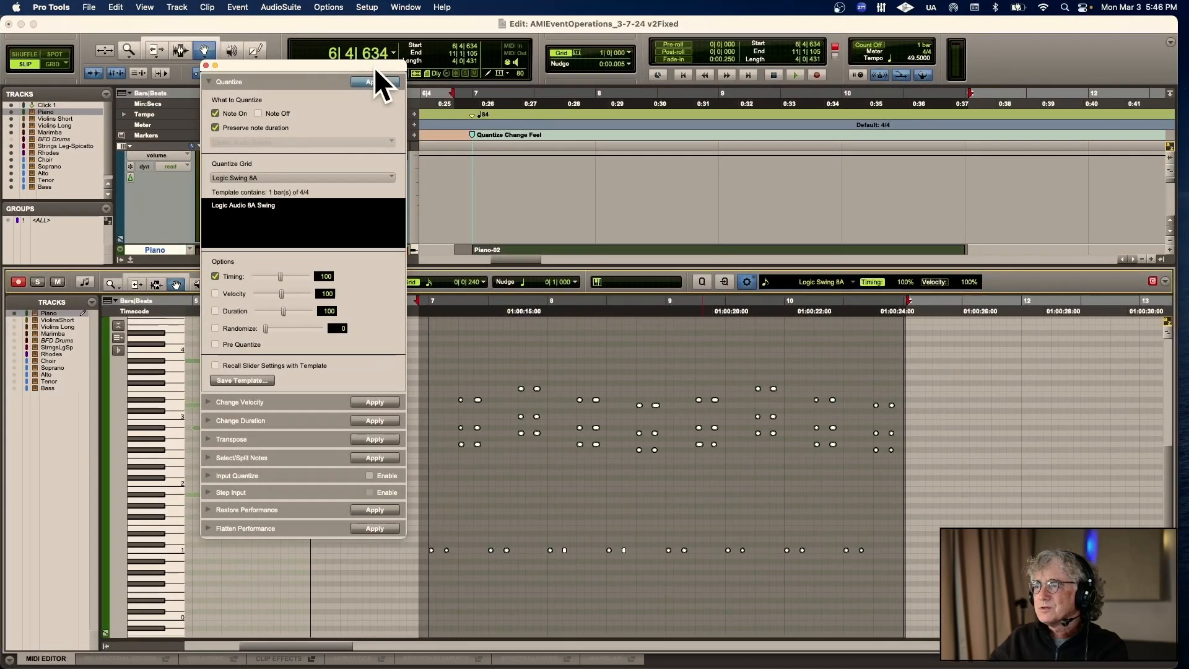
{"action": "left_click", "coordinate": [400, 81]}
{"action": "key", "text": "space"}
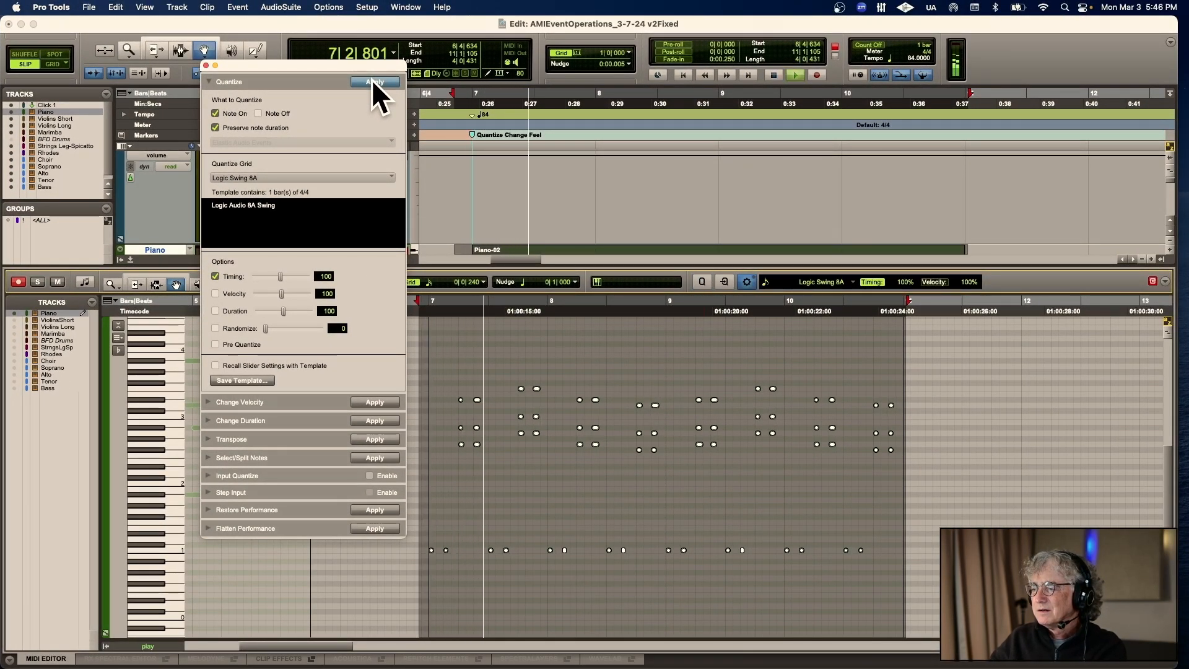
{"action": "key", "text": "space"}
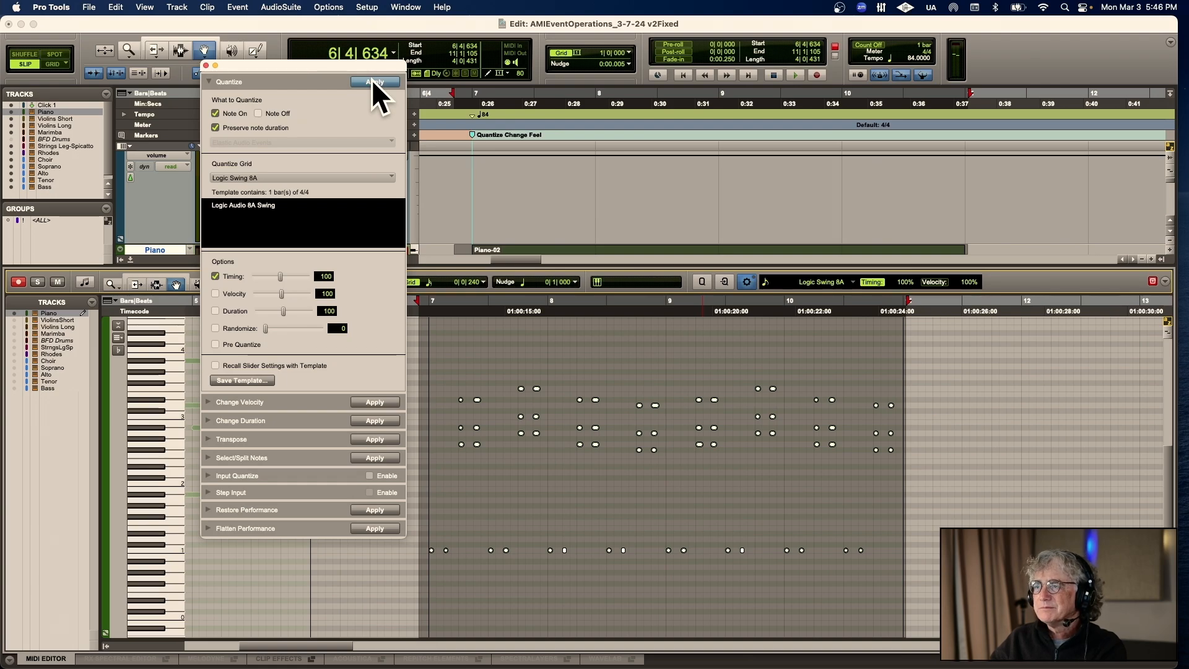
Try the Logic Swing 8F groove template on the selected notes, listen, and undo the quantize
{"action": "left_click", "coordinate": [307, 177]}
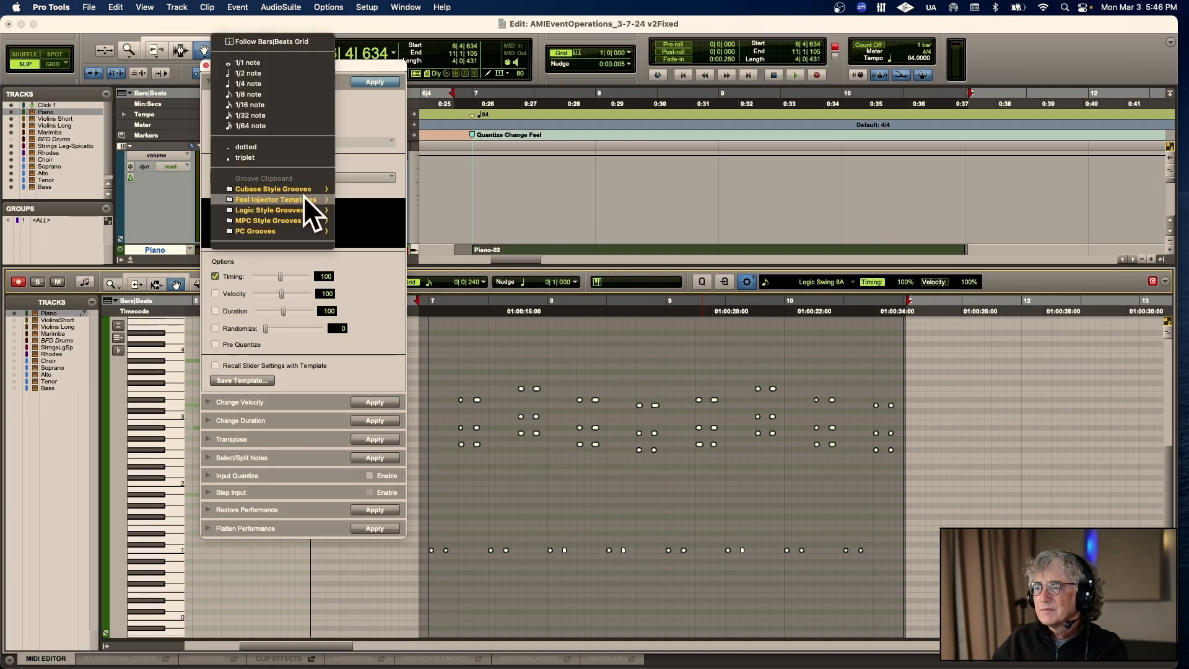
{"action": "mouse_move", "coordinate": [304, 210]}
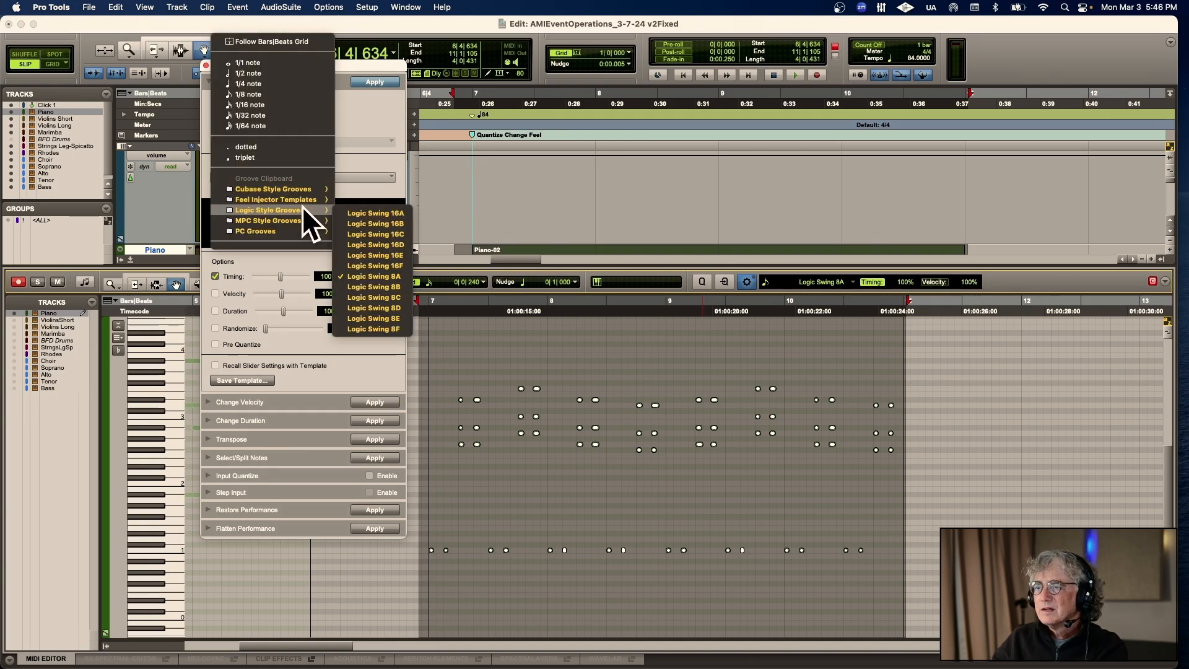
{"action": "left_click", "coordinate": [396, 329]}
{"action": "left_click", "coordinate": [374, 82]}
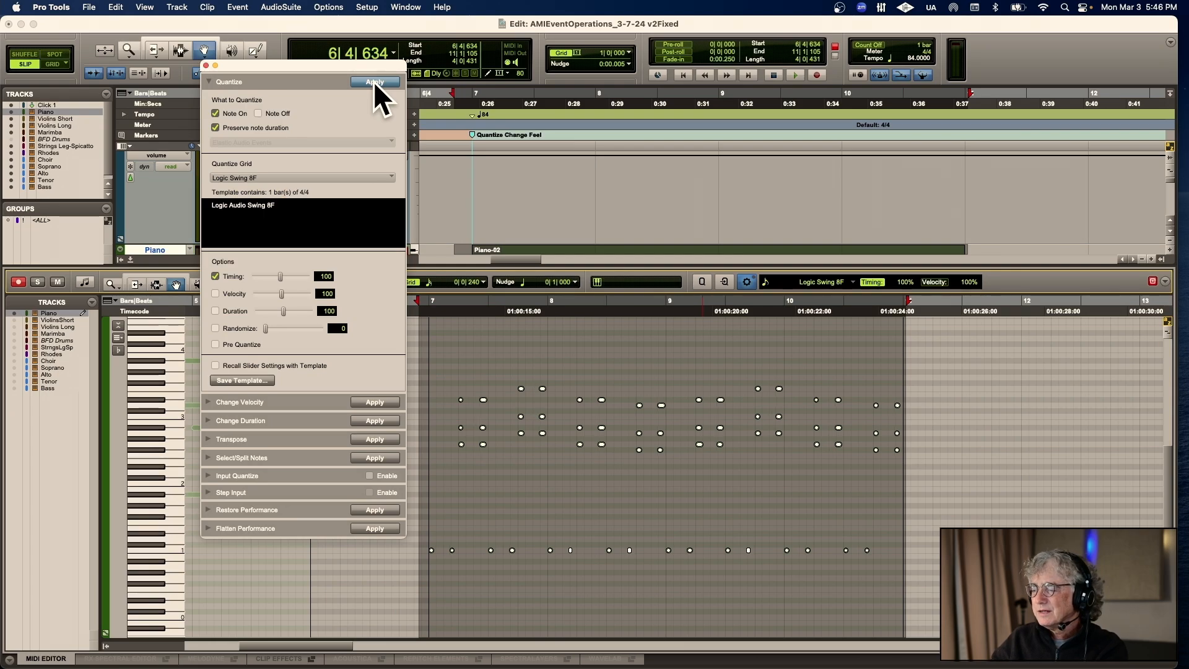
{"action": "key", "text": "space"}
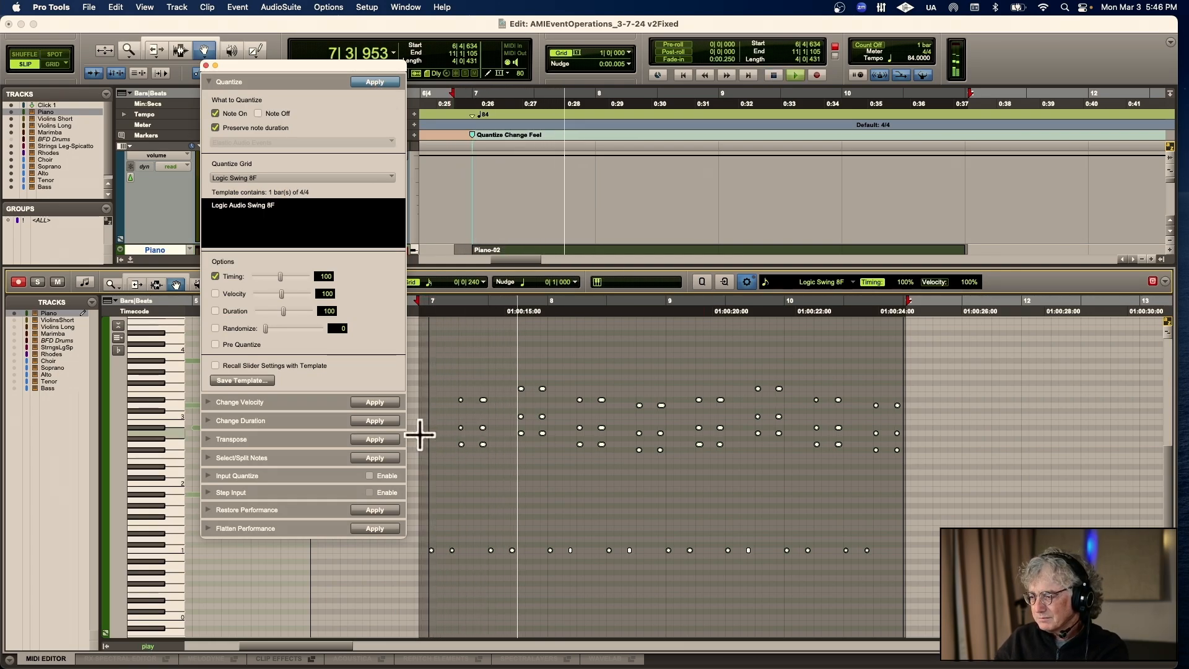
{"action": "key", "text": "space"}
{"action": "key", "text": "super+z"}
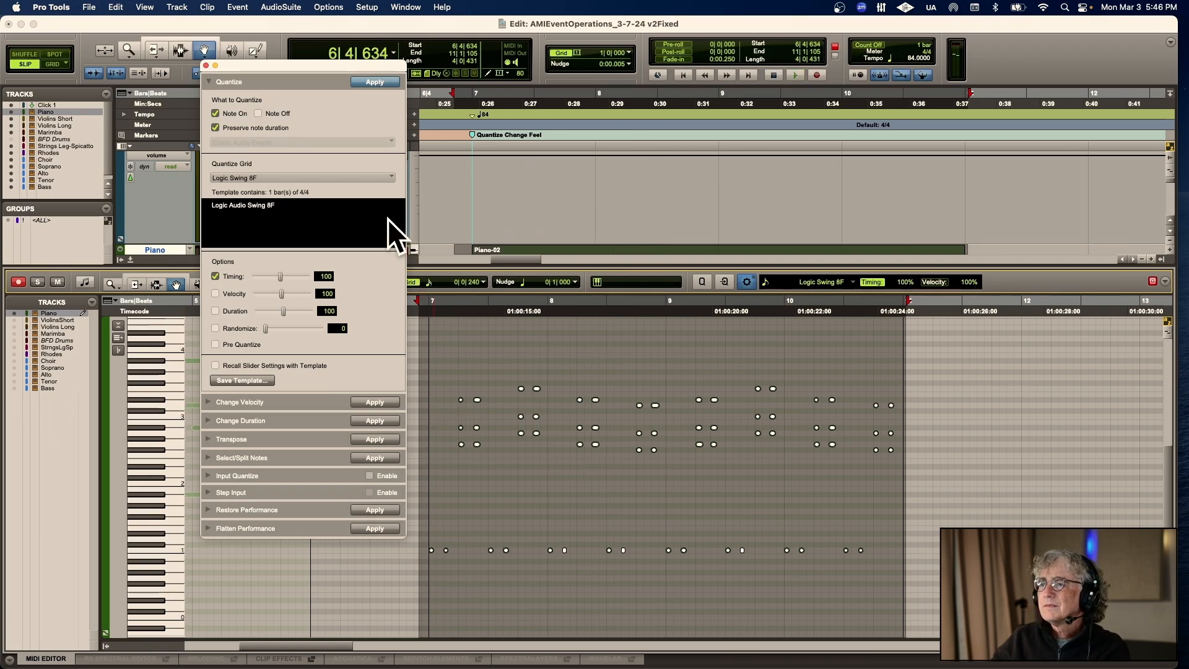
{"action": "left_click", "coordinate": [353, 175]}
{"action": "mouse_move", "coordinate": [322, 206]}
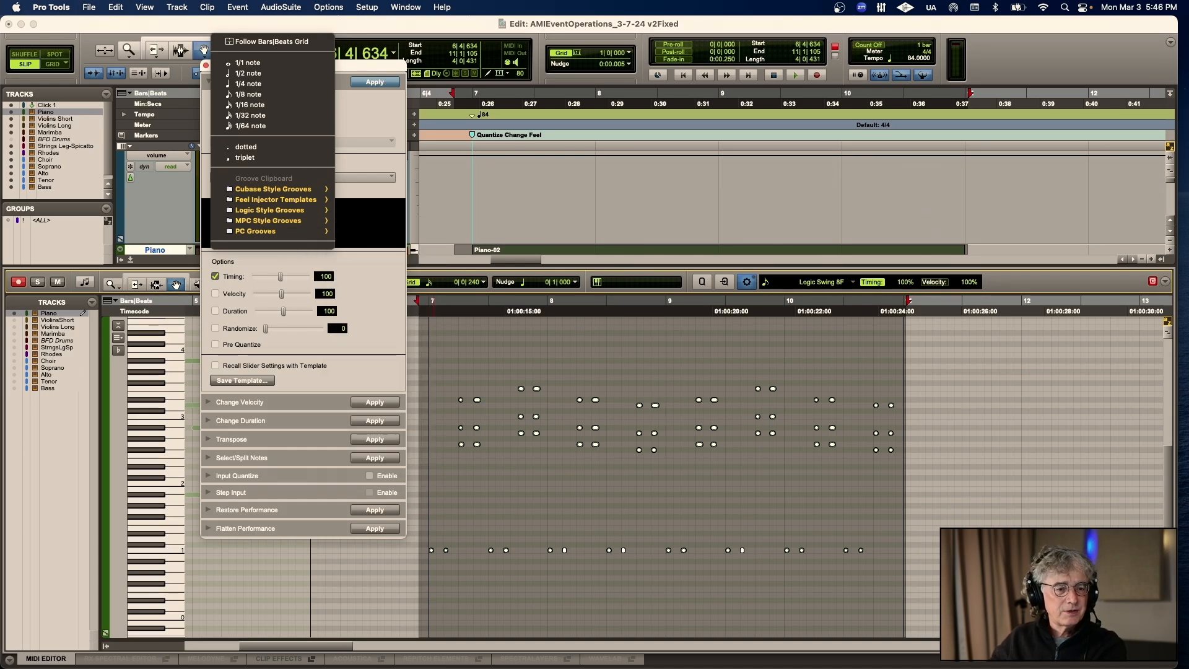
{"action": "key", "text": "Escape"}
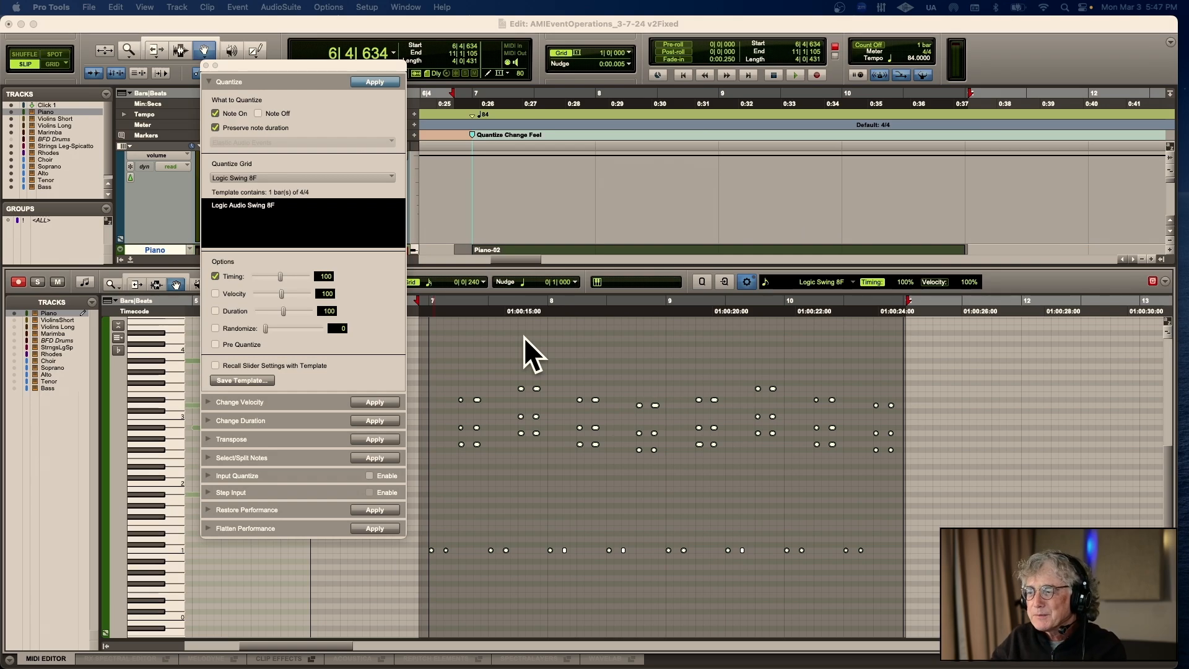
Try the Logic Swing 8D groove template on the selected notes, listen, and undo the quantize
{"action": "left_click", "coordinate": [325, 176]}
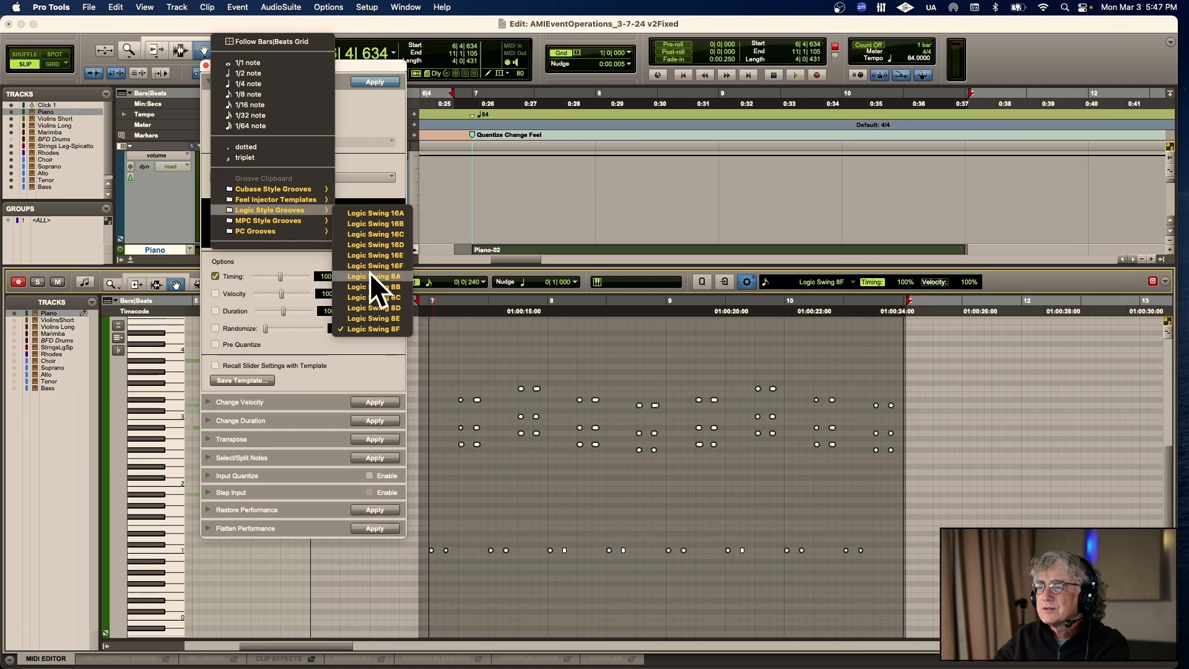
{"action": "left_click", "coordinate": [376, 306]}
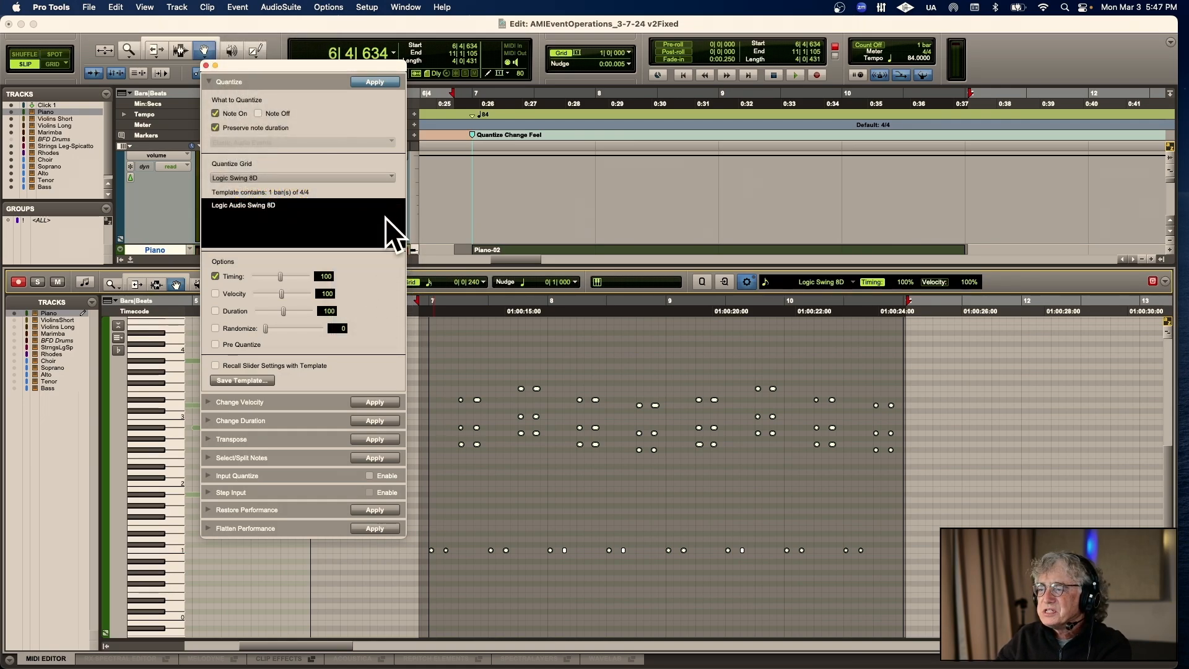
{"action": "left_click", "coordinate": [377, 81]}
{"action": "key", "text": "space"}
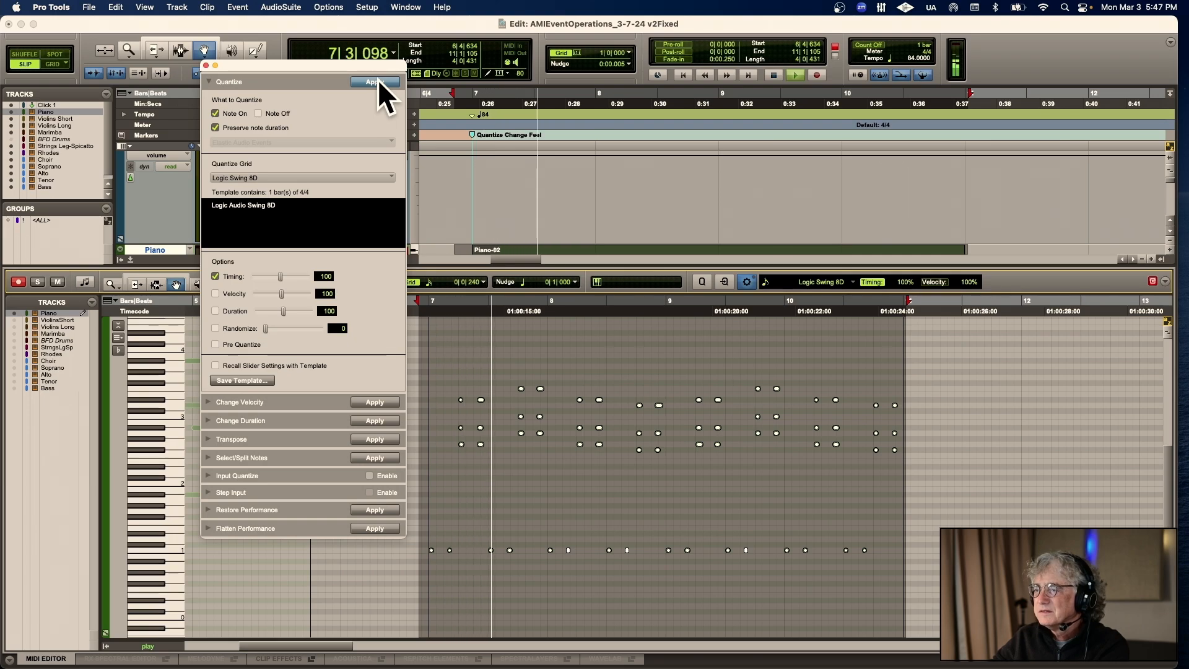
{"action": "key", "text": "space"}
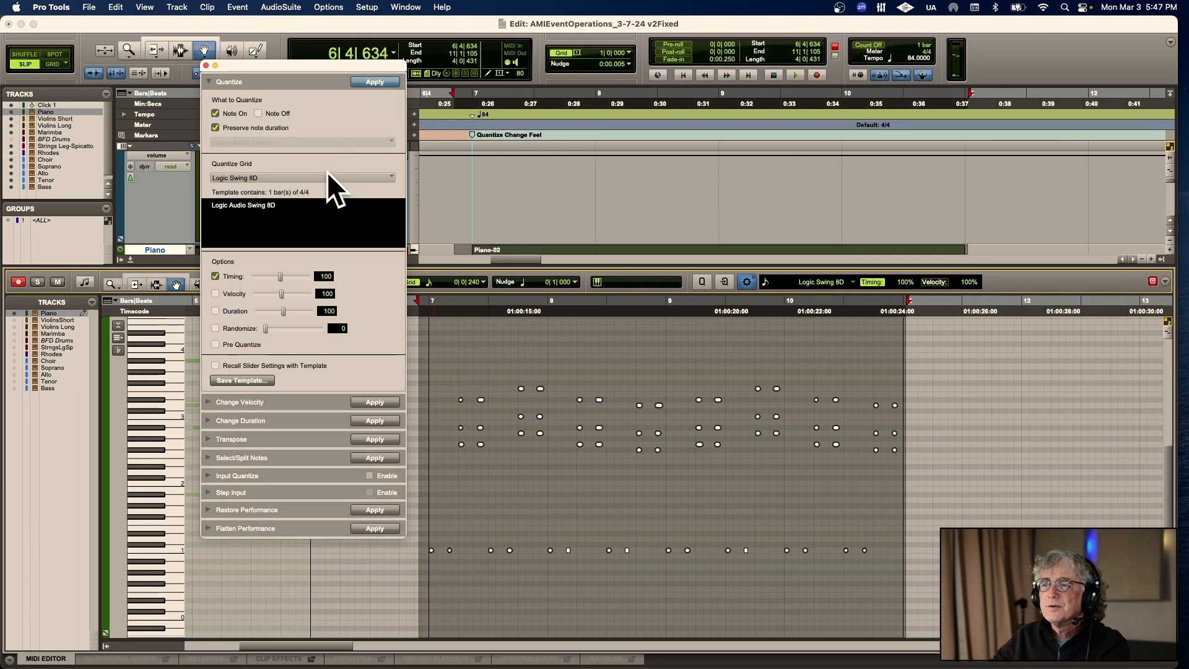
{"action": "key", "text": "super+z"}
Quantize the selected notes with the 03FeelInjector_8th_shfl groove template at Timing 100, play them back, and clear the selection
{"action": "left_click", "coordinate": [319, 176]}
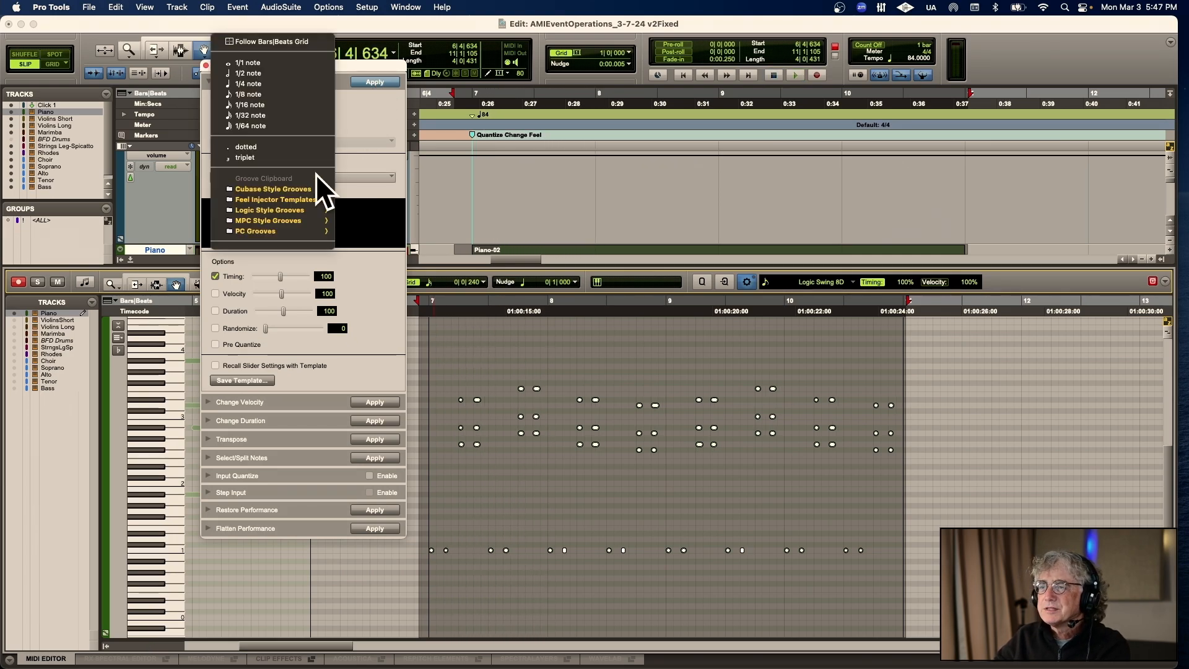
{"action": "mouse_move", "coordinate": [310, 221]}
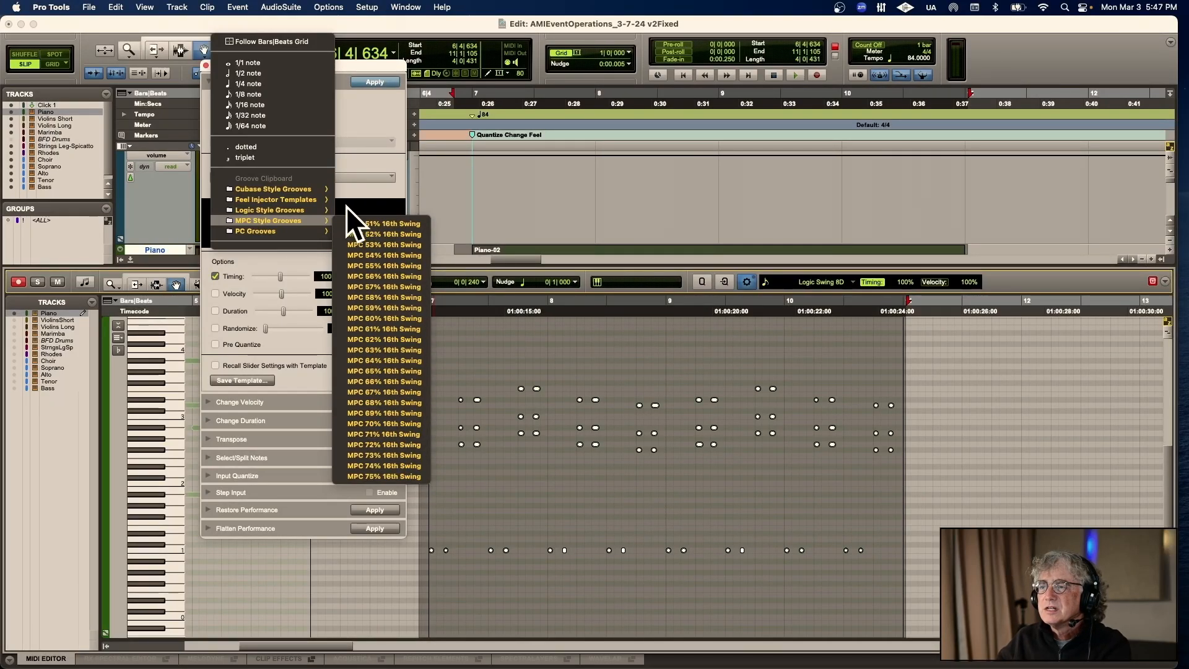
{"action": "mouse_move", "coordinate": [307, 202]}
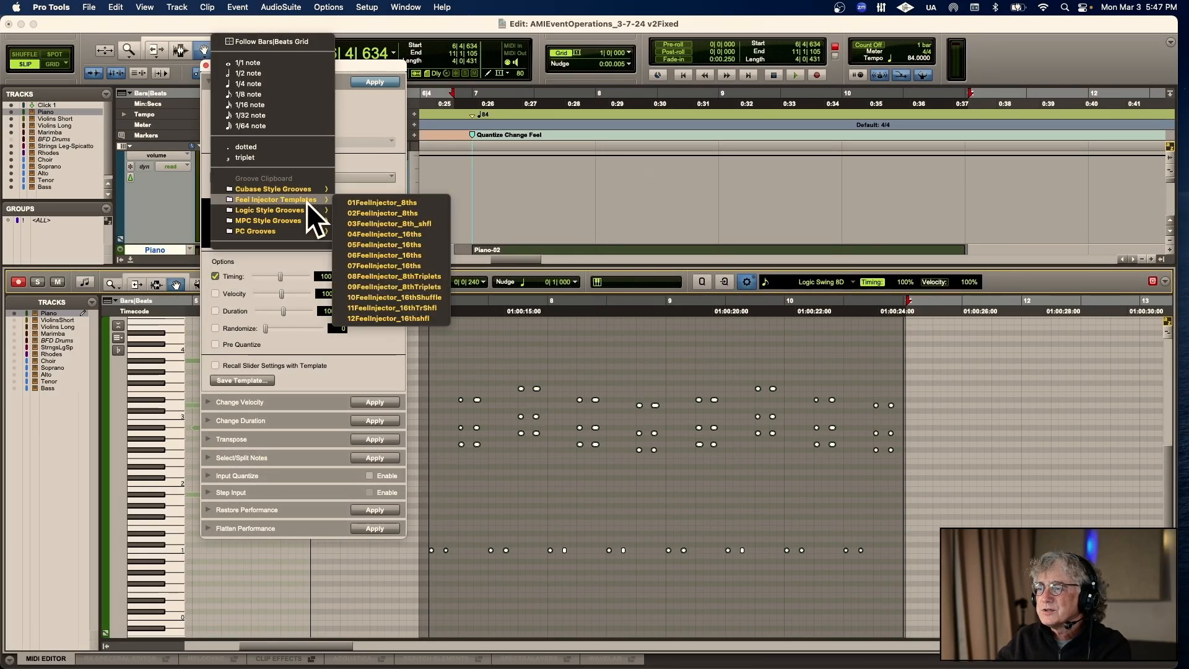
{"action": "left_click", "coordinate": [432, 225]}
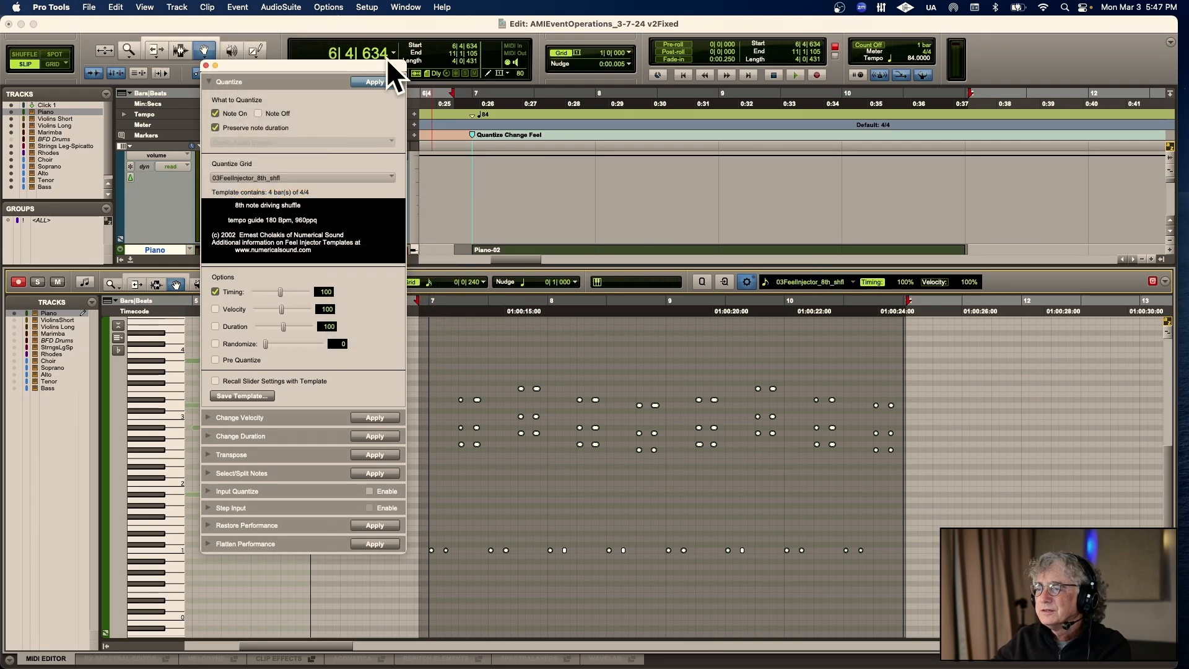
{"action": "left_click", "coordinate": [377, 81]}
{"action": "key", "text": "space"}
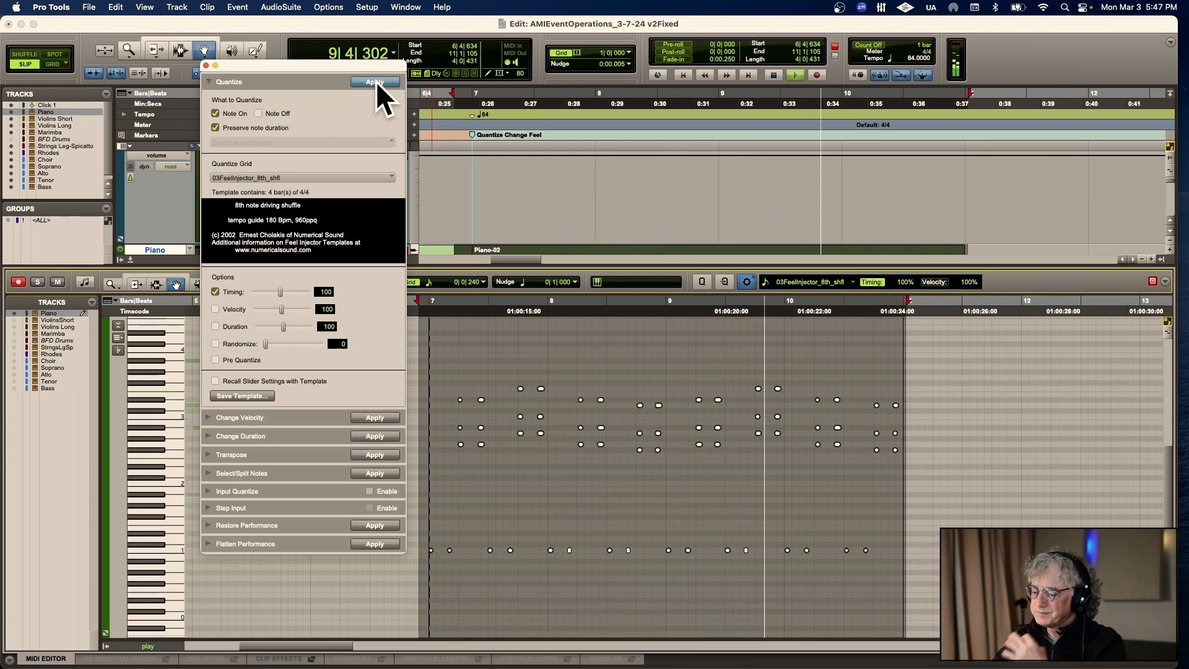
{"action": "key", "text": "space"}
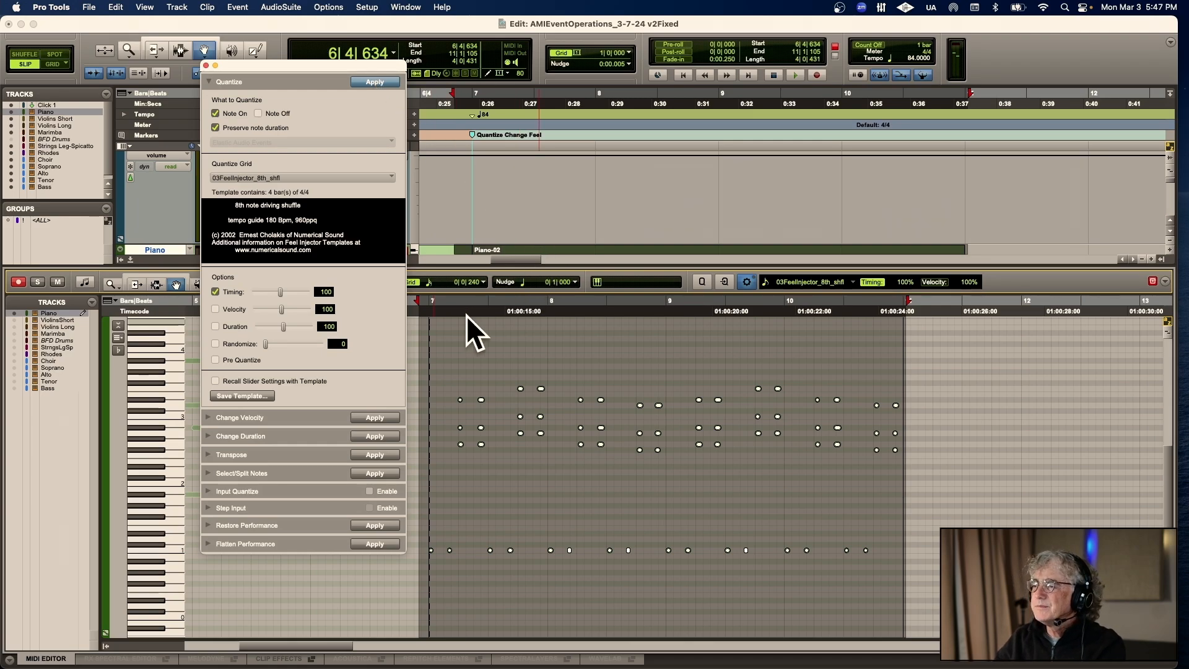
{"action": "left_click", "coordinate": [426, 345]}
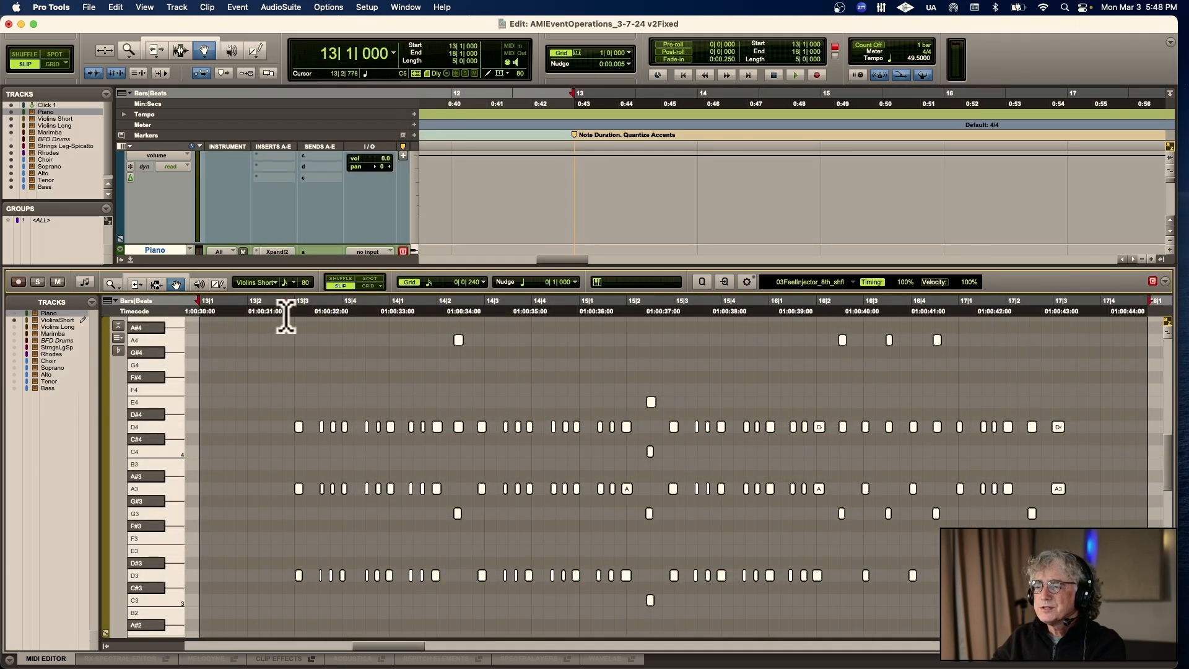
Play back the Violins Short part from just before bar 13 beat 3, and toggle the track's record arming
{"action": "left_click", "coordinate": [286, 316]}
{"action": "key", "text": "space"}
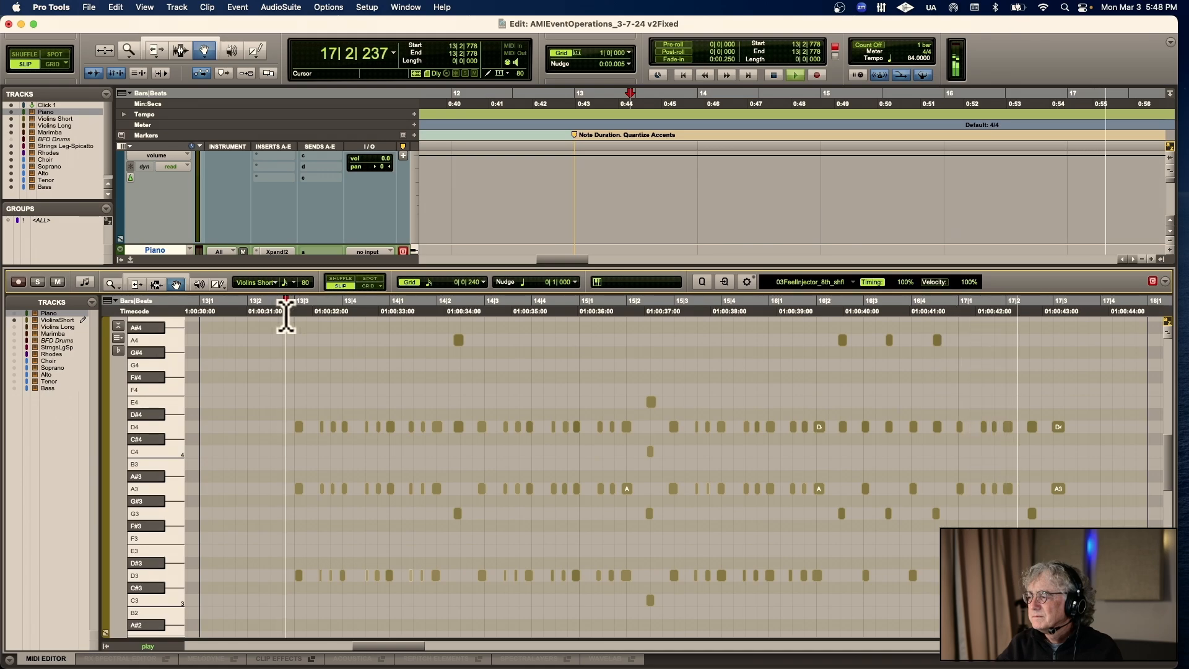
{"action": "key", "text": "space"}
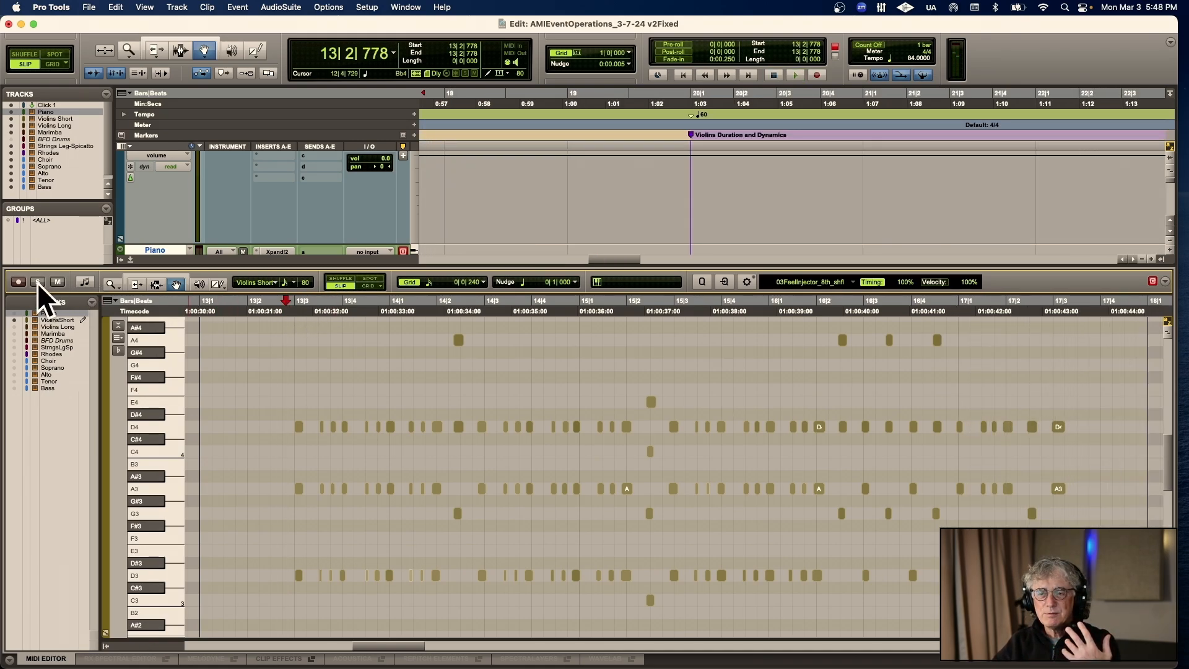
{"action": "left_click", "coordinate": [21, 282]}
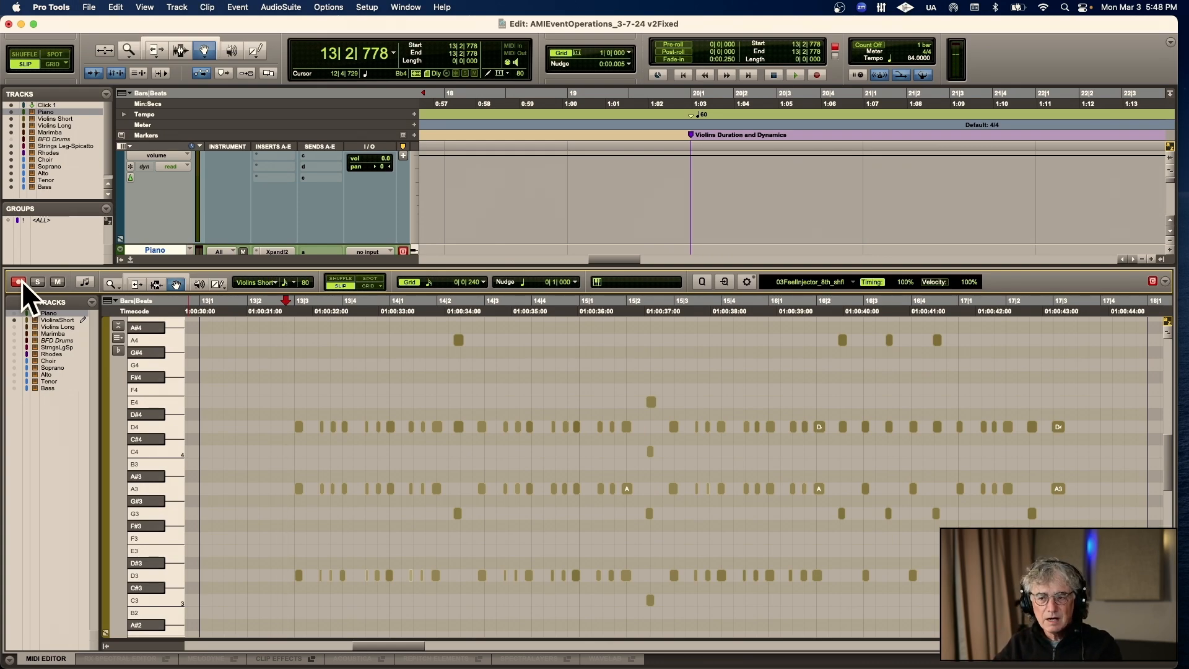
{"action": "left_click", "coordinate": [18, 281]}
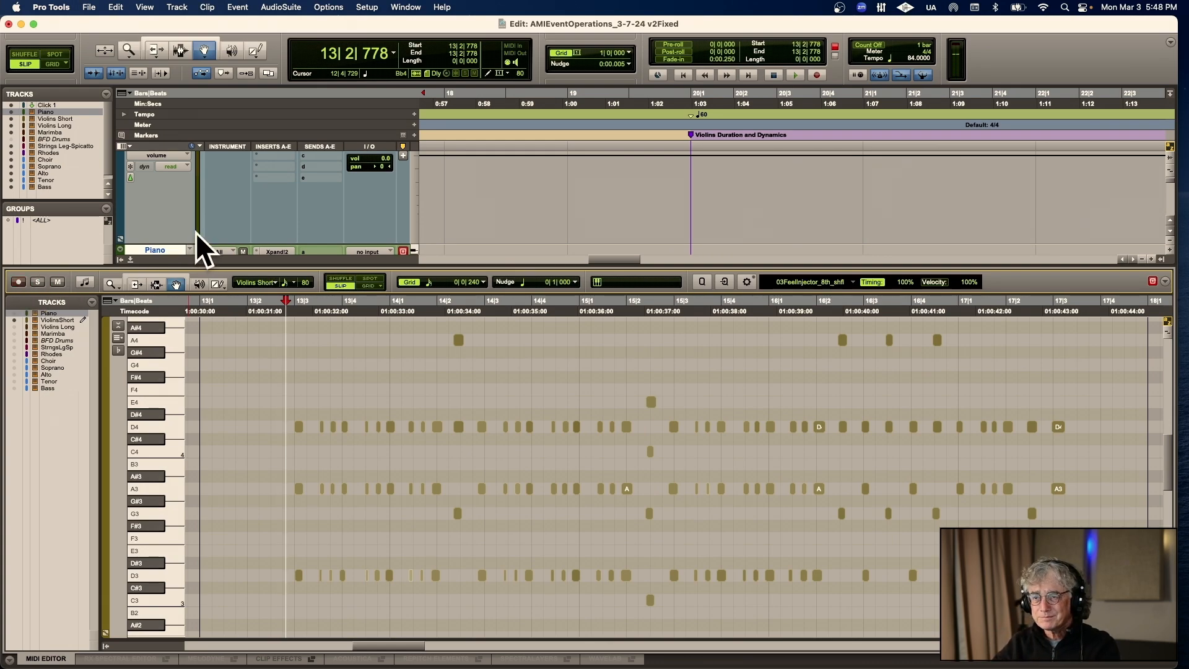
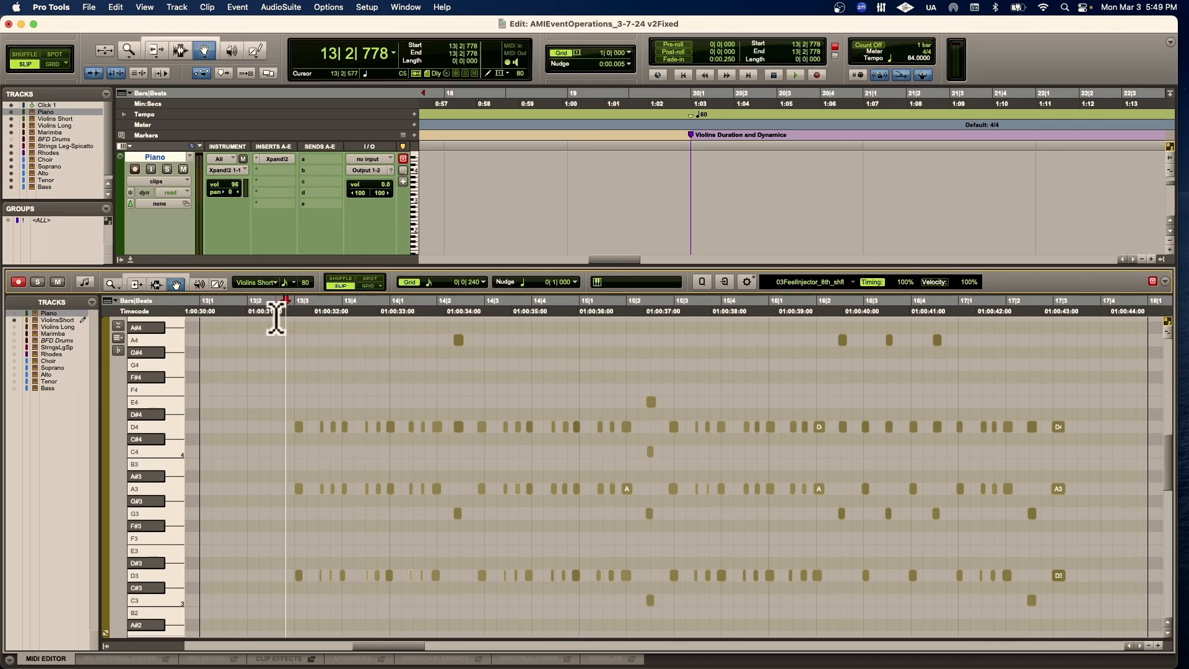
Select all violin notes and set their durations to 0|240 with the Change Duration event operation
{"action": "key", "text": "super+a"}
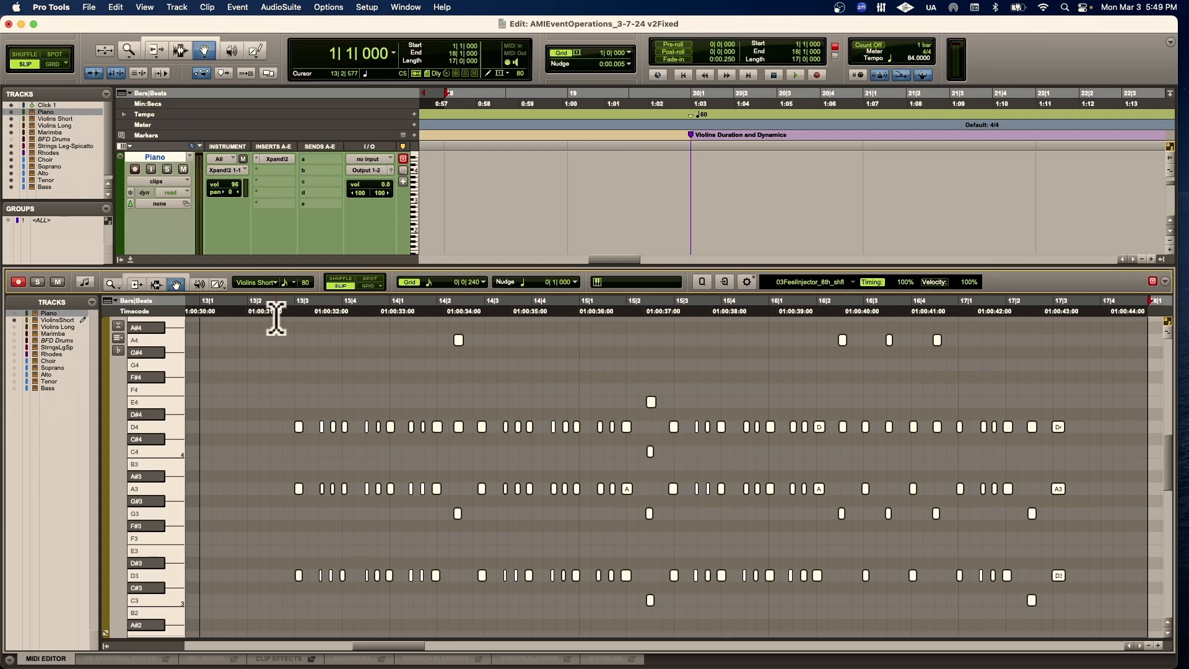
{"action": "key", "text": "alt+equal"}
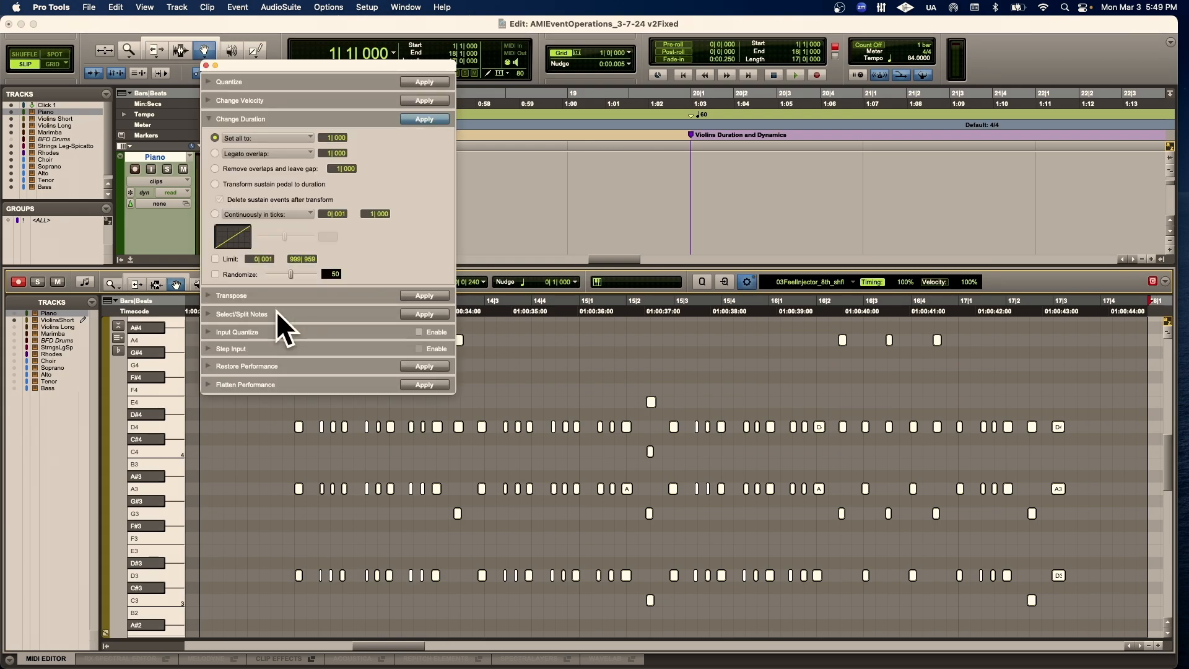
{"action": "left_click_drag", "start_coordinate": [350, 61], "coordinate": [586, 197]}
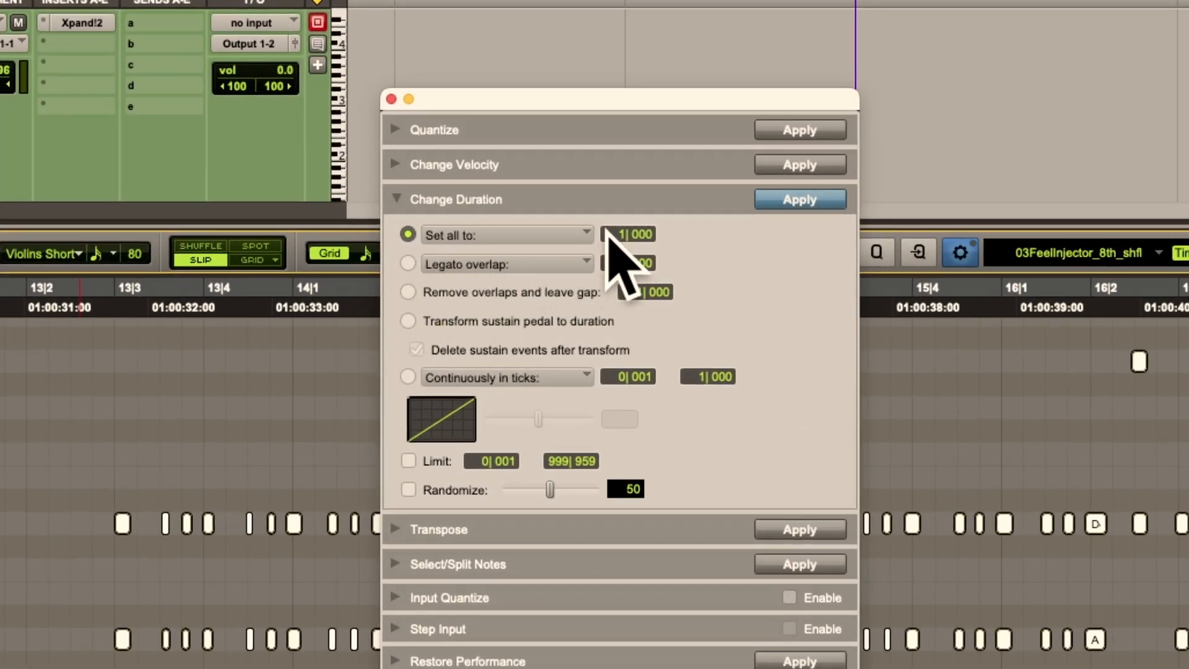
{"action": "left_click", "coordinate": [618, 234]}
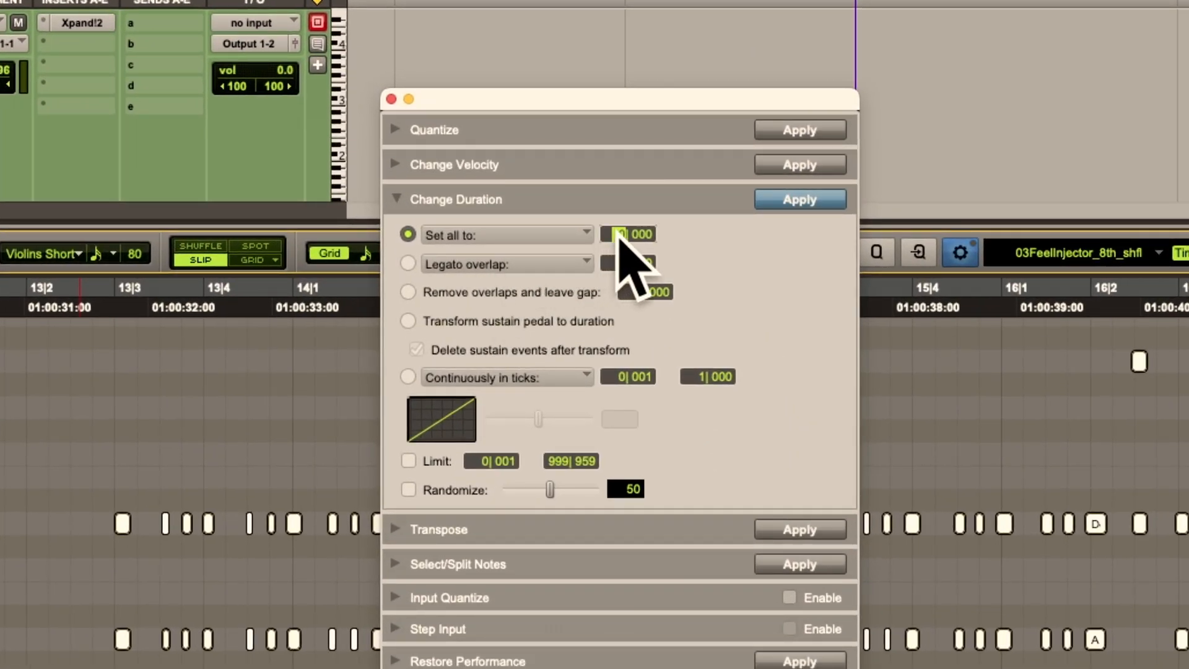
{"action": "left_click", "coordinate": [632, 234]}
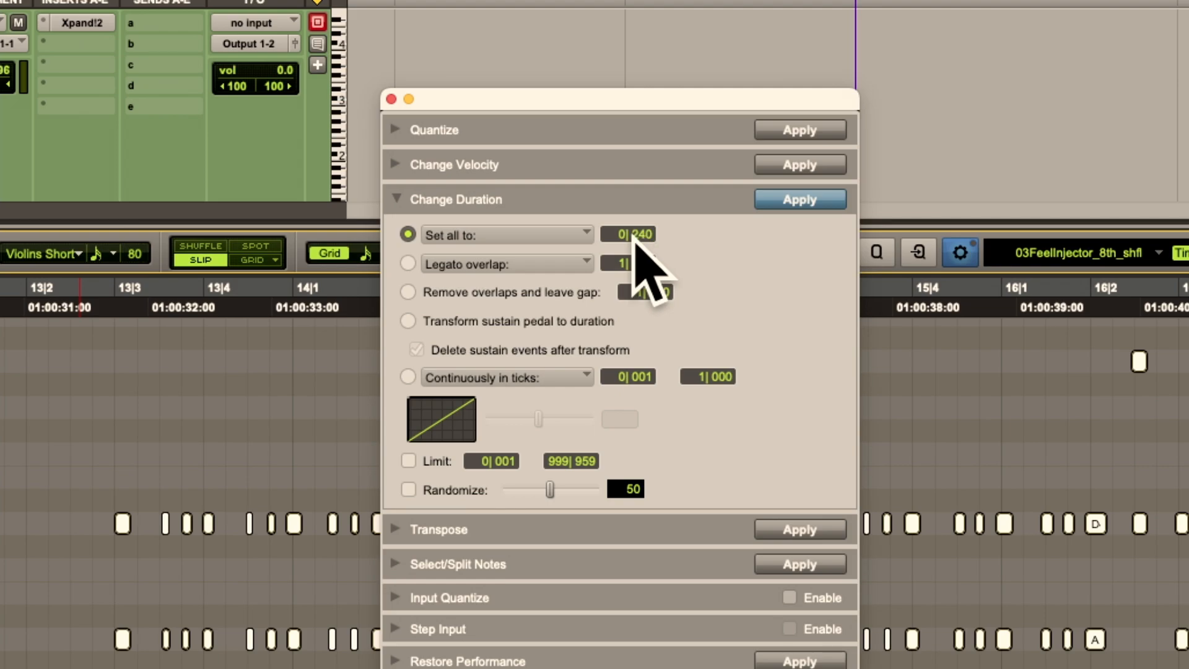
{"action": "type", "text": "240"}
{"action": "left_click", "coordinate": [799, 199]}
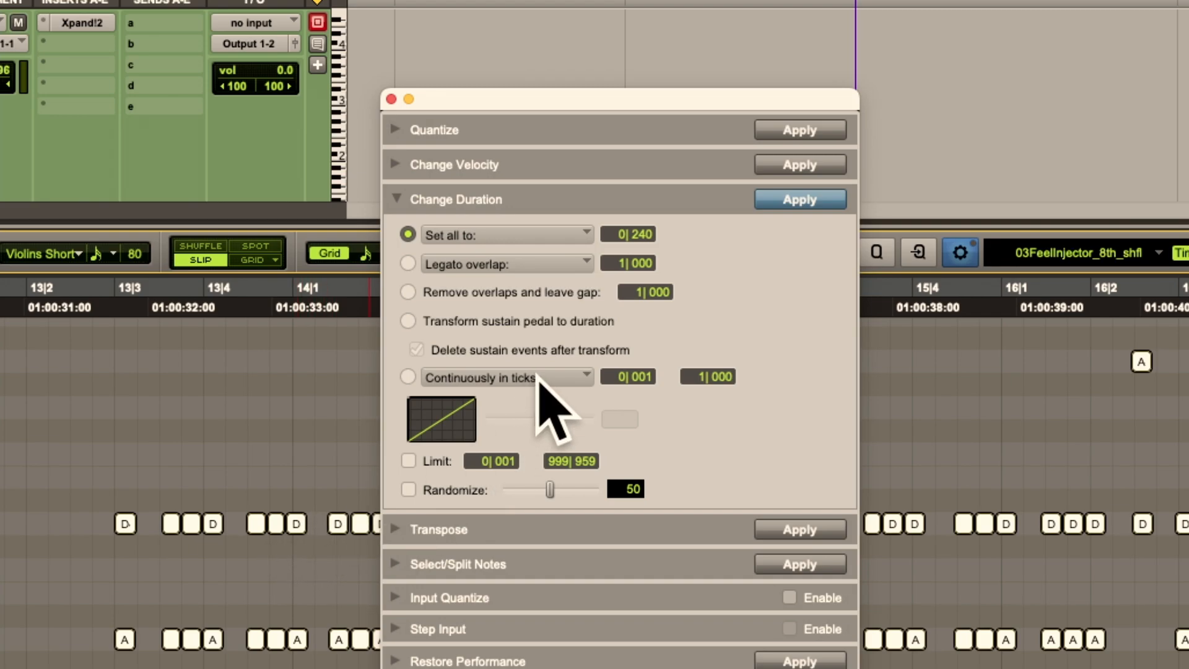
Move the Event Operations window clear of the violin notes and briefly start and stop playback
{"action": "left_click", "coordinate": [644, 235]}
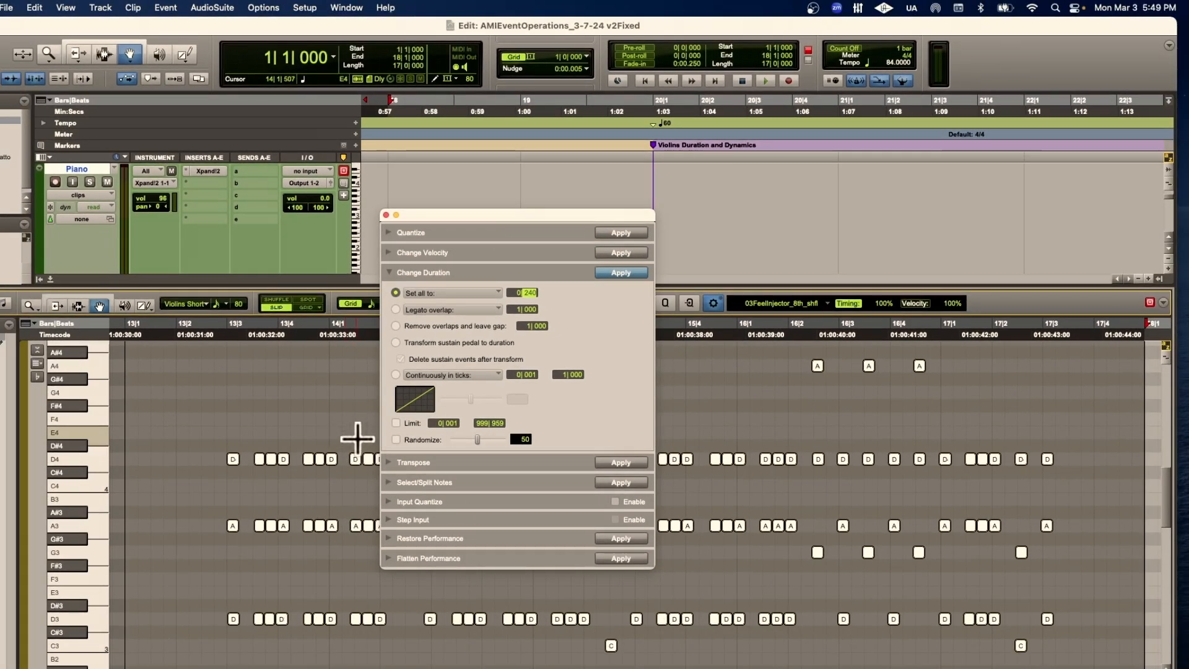
{"action": "left_click_drag", "start_coordinate": [433, 215], "coordinate": [660, 91]}
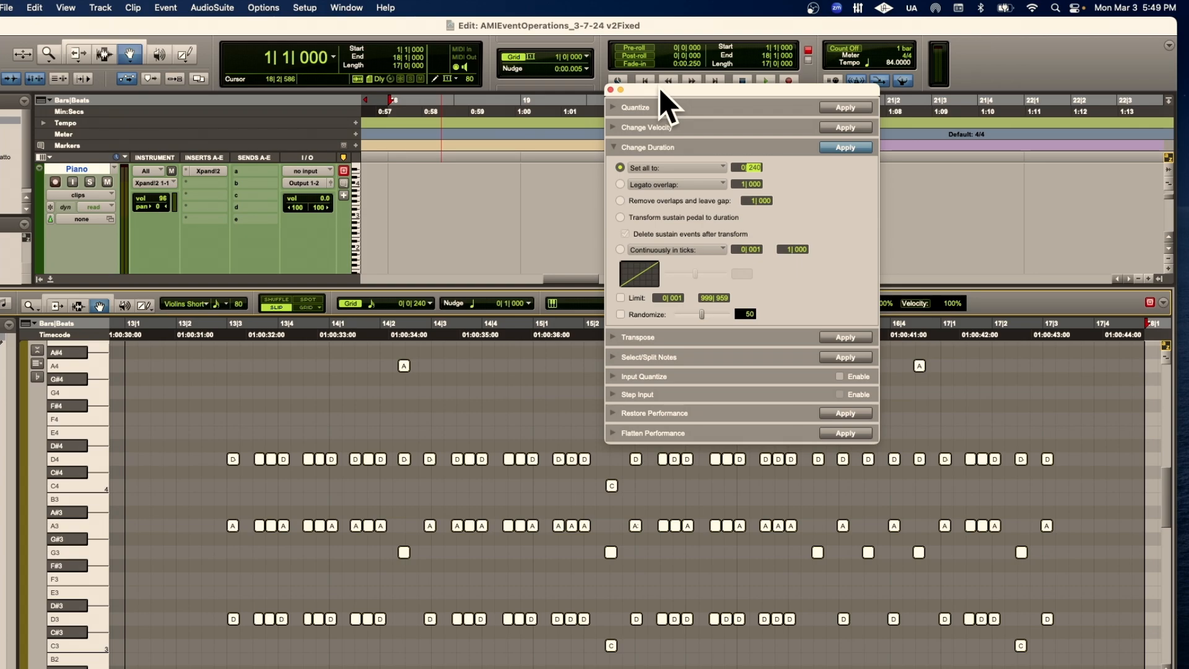
{"action": "key", "text": "space"}
{"action": "key", "text": "space"}
{"action": "left_click_drag", "start_coordinate": [656, 104], "coordinate": [336, 158]}
Locate the violin notes in bar 13 and play them back from just before beat 3
{"action": "key", "text": "r"}
{"action": "key", "text": "r"}
{"action": "key", "text": "r"}
{"action": "key", "text": "t"}
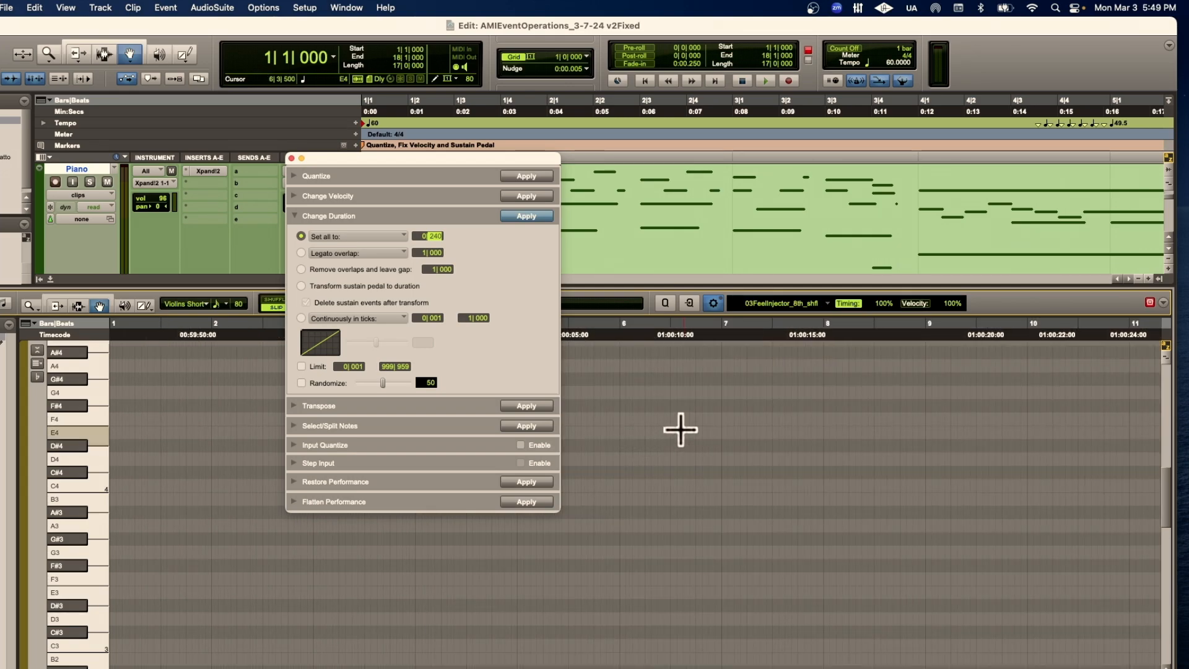
{"action": "left_click", "coordinate": [740, 335]}
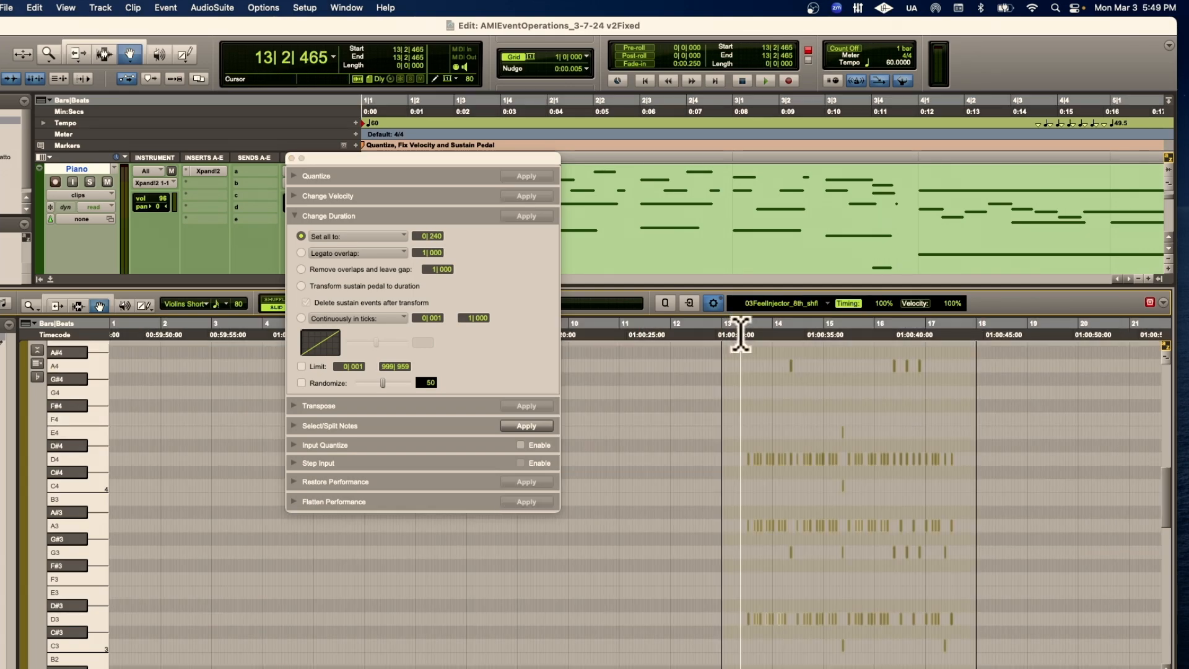
{"action": "key", "text": "t"}
{"action": "key", "text": "t"}
{"action": "key", "text": "t"}
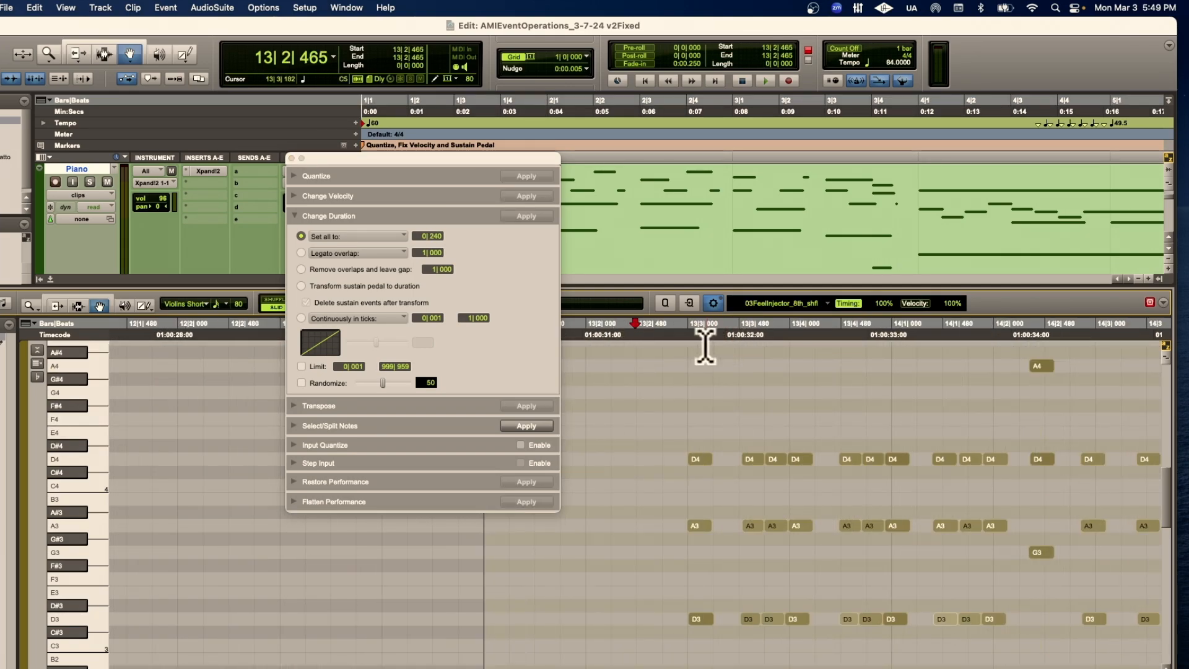
{"action": "left_click", "coordinate": [681, 344]}
{"action": "key", "text": "space"}
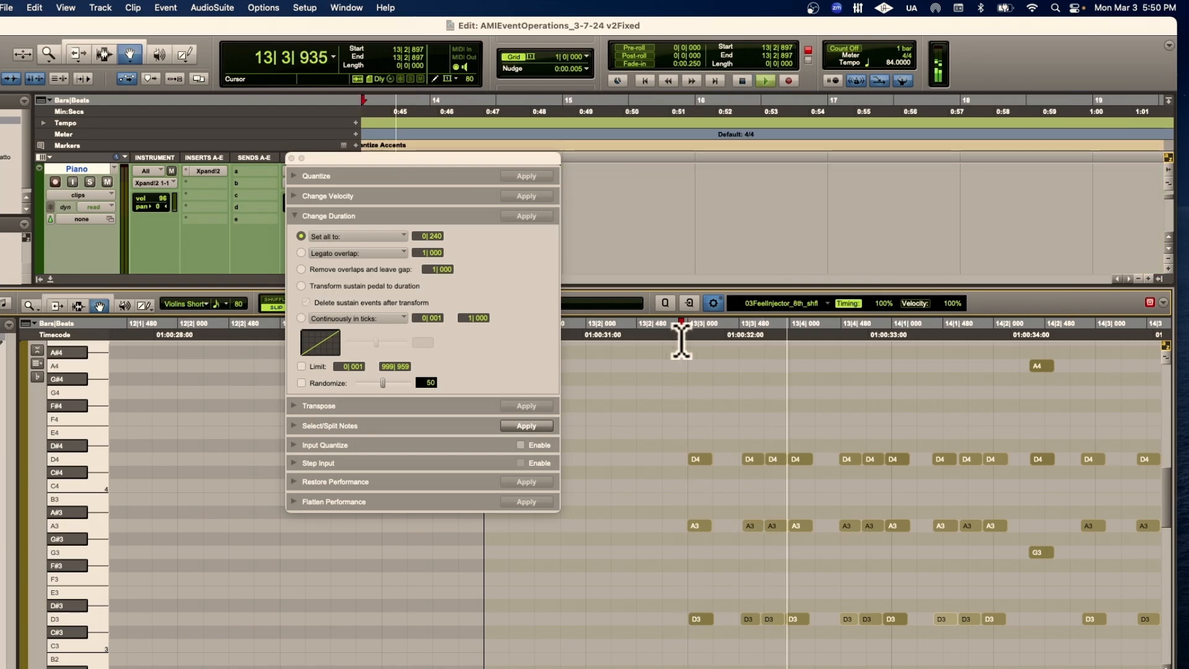
{"action": "key", "text": "r"}
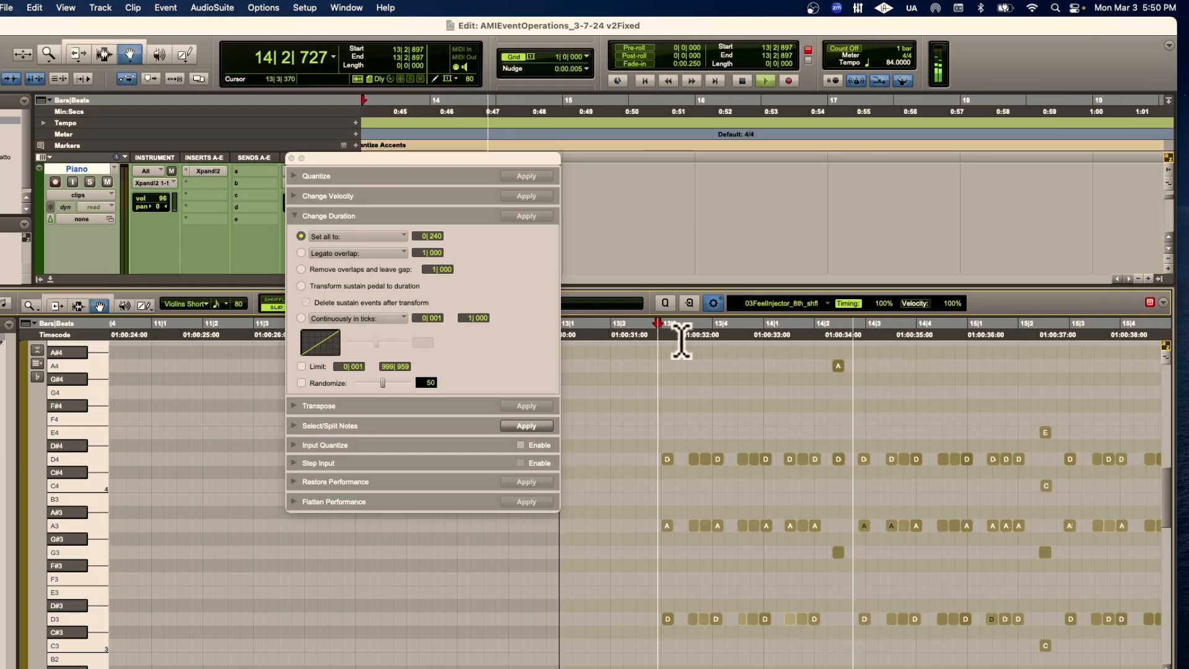
{"action": "key", "text": "space"}
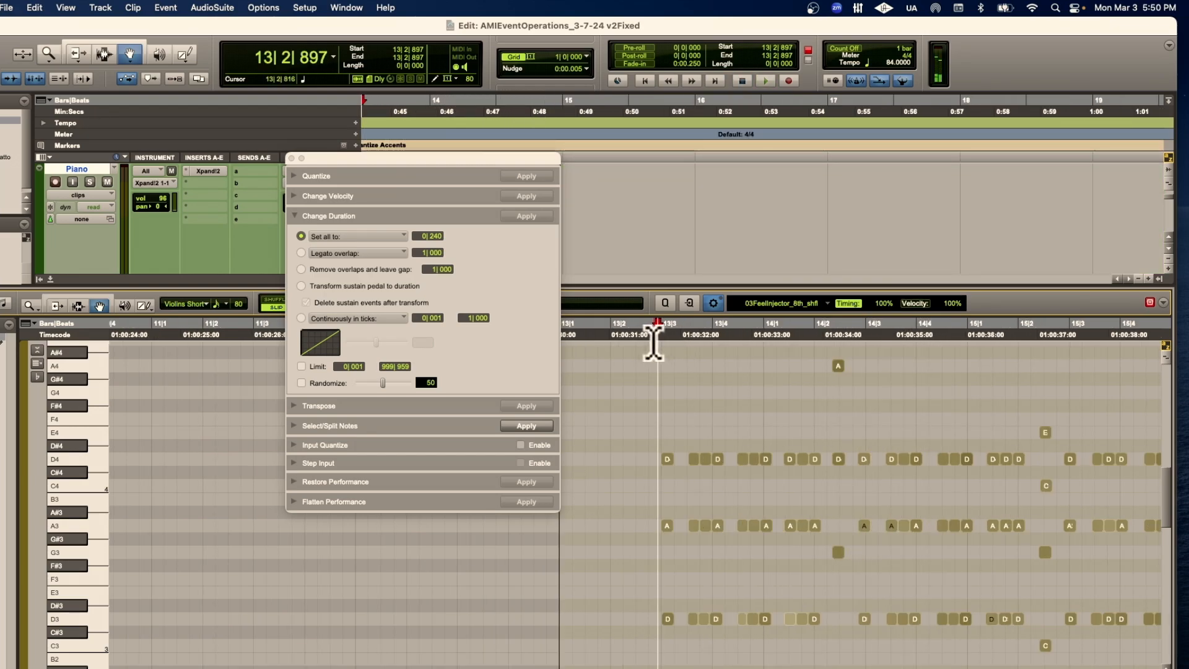
Select the violin notes from bar 13 beat 2 to bar 17 beat 3 and inspect them closely
{"action": "key", "text": "r"}
{"action": "left_click_drag", "start_coordinate": [638, 338], "coordinate": [1068, 366]}
{"action": "key", "text": "t"}
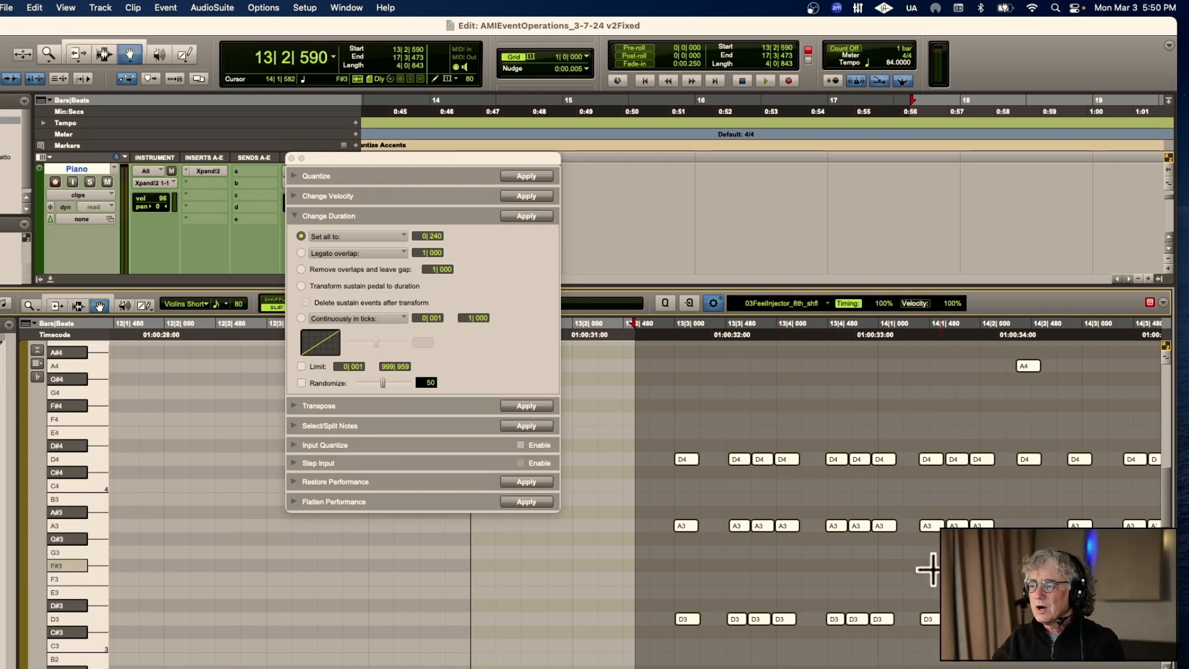
{"action": "scroll", "coordinate": [722, 552], "scroll_direction": "right", "scroll_amount": 5}
{"action": "scroll", "coordinate": [725, 558], "scroll_direction": "right", "scroll_amount": 3}
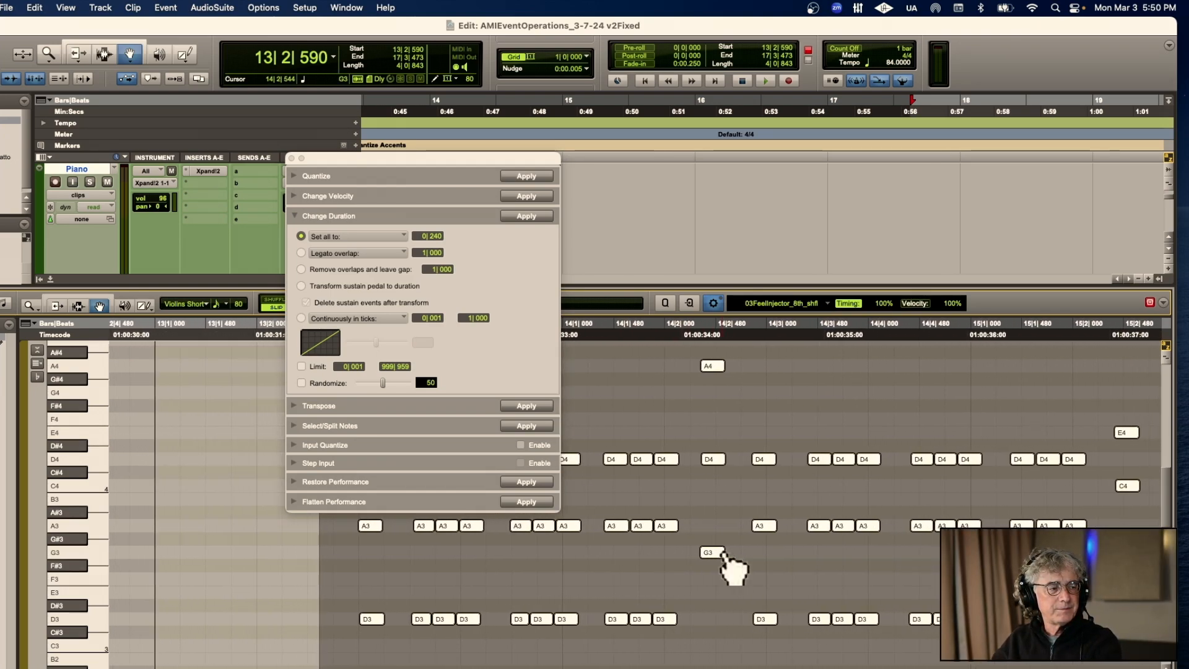
{"action": "scroll", "coordinate": [682, 533], "scroll_direction": "left", "scroll_amount": 2}
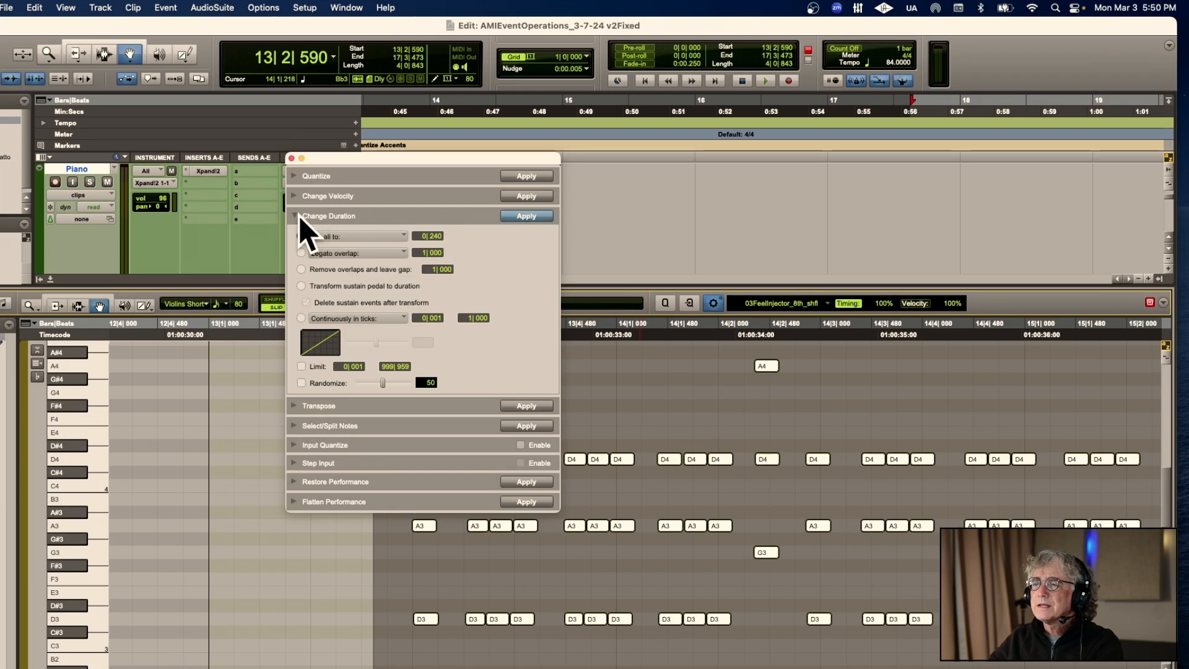
Quantize the selected violin notes to a 1/16 note grid at Strength 92
{"action": "left_click", "coordinate": [299, 216]}
{"action": "left_click", "coordinate": [295, 176]}
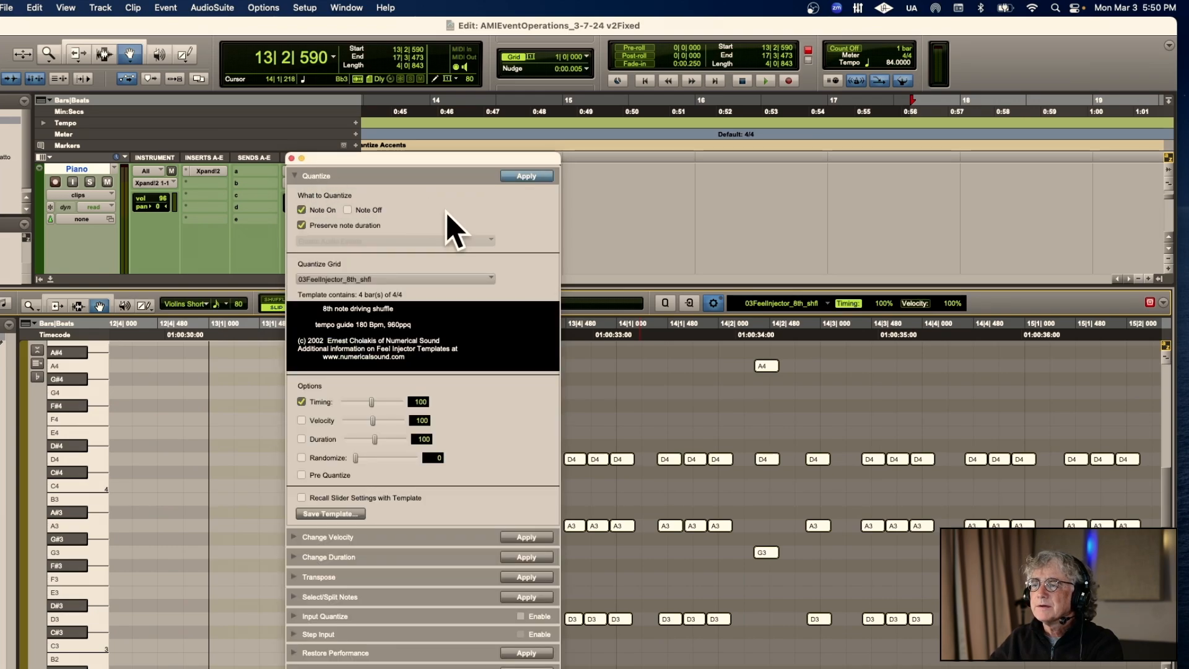
{"action": "left_click", "coordinate": [416, 279]}
{"action": "left_click", "coordinate": [377, 207]}
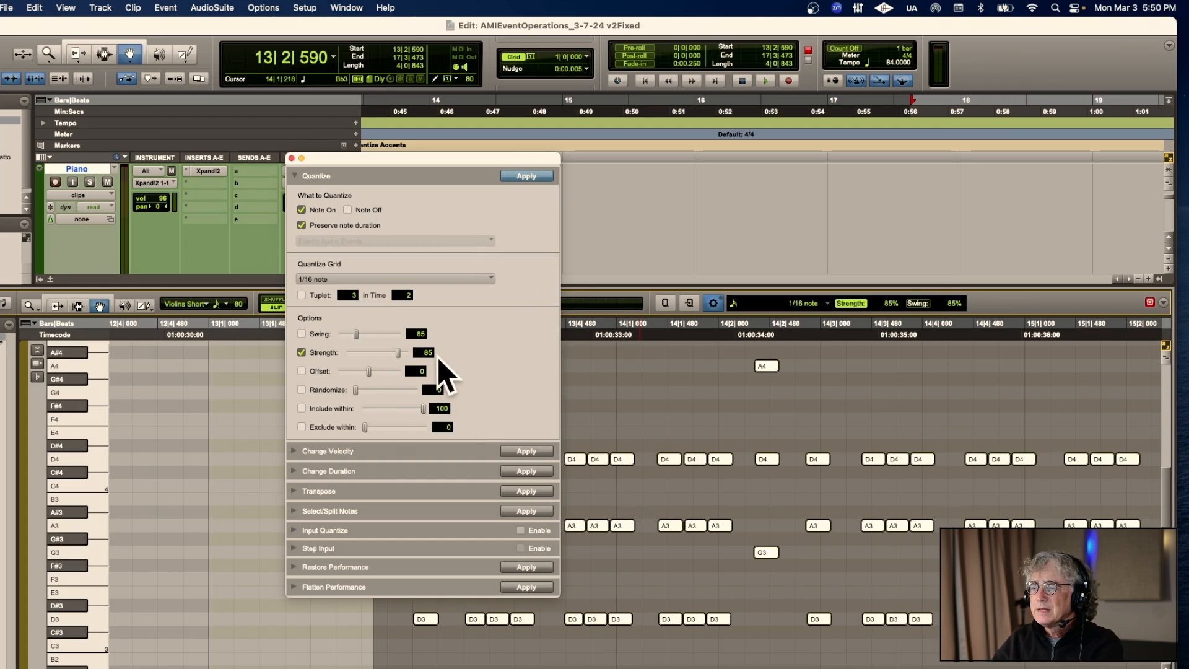
{"action": "type", "text": "9"}
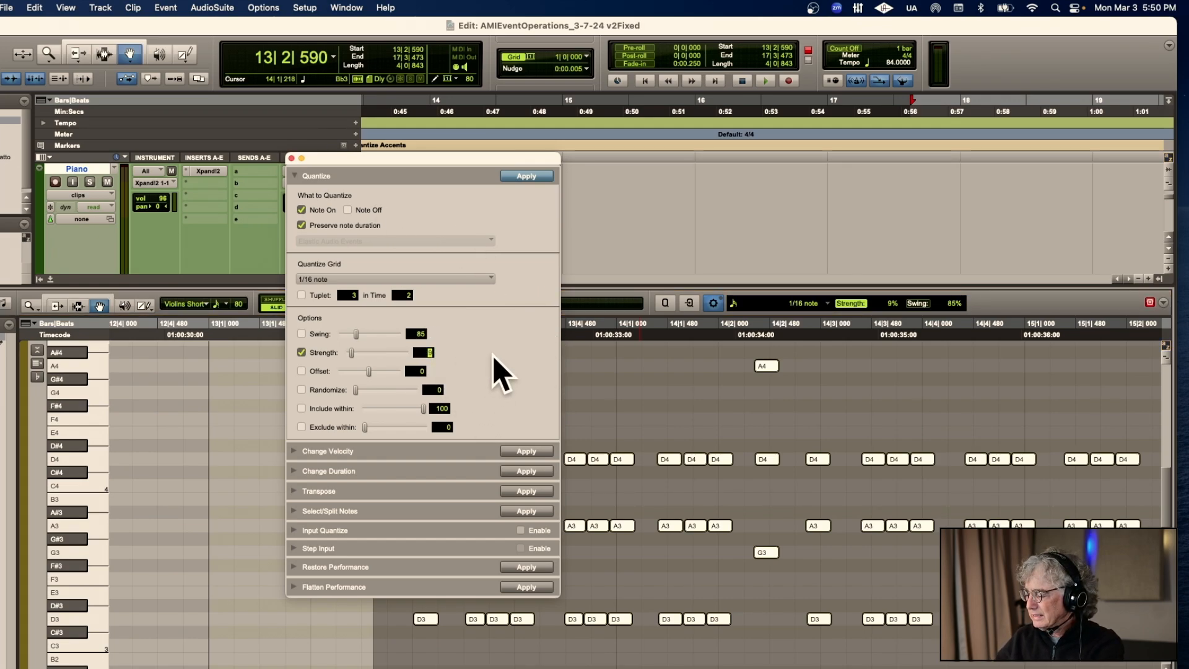
{"action": "type", "text": "2"}
{"action": "key", "text": "Return"}
Play back the quantized violin notes, undo the quantize and listen to the notes without it
{"action": "key", "text": "space"}
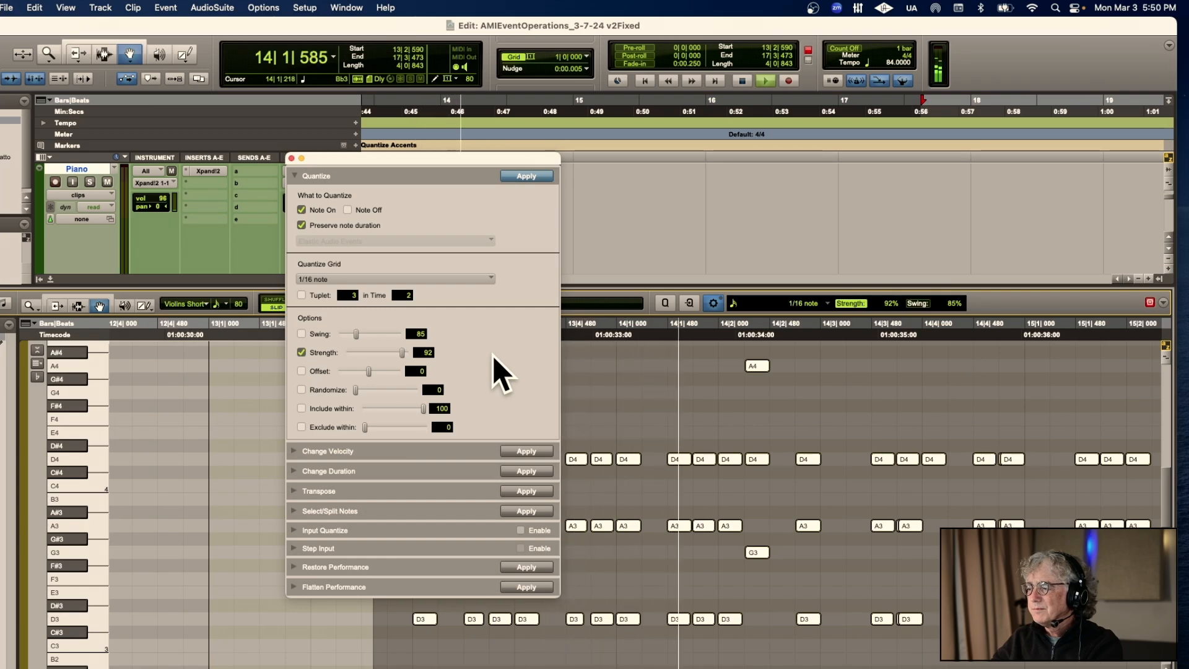
{"action": "key", "text": "space"}
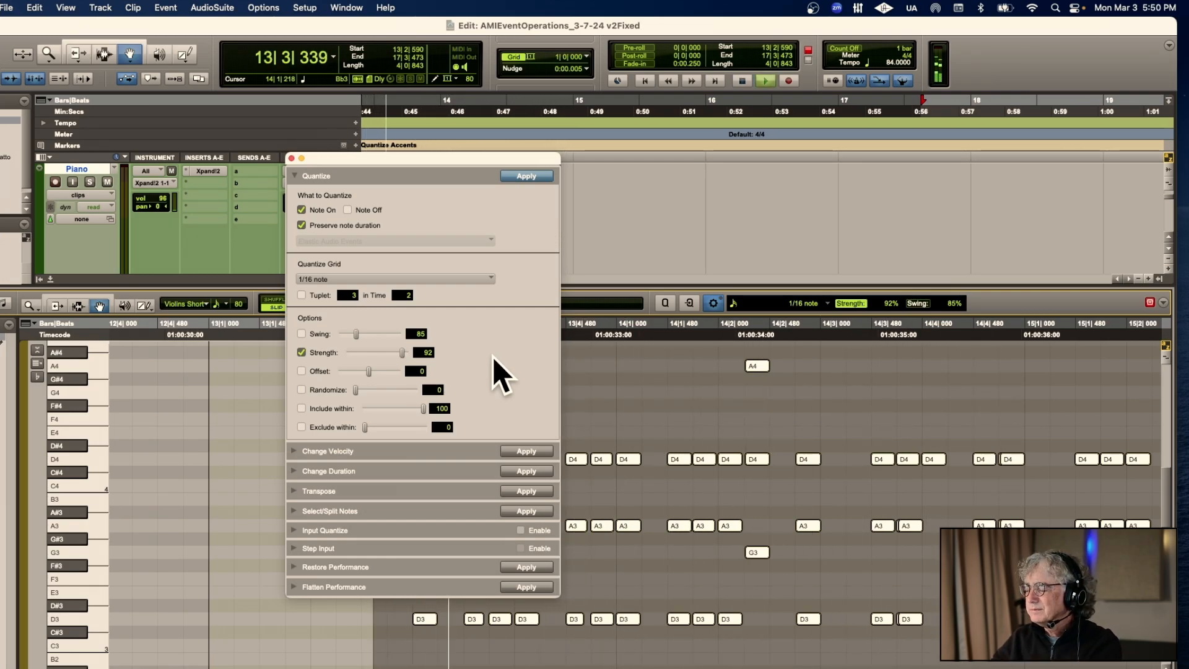
{"action": "key", "text": "space"}
{"action": "key", "text": "super+z"}
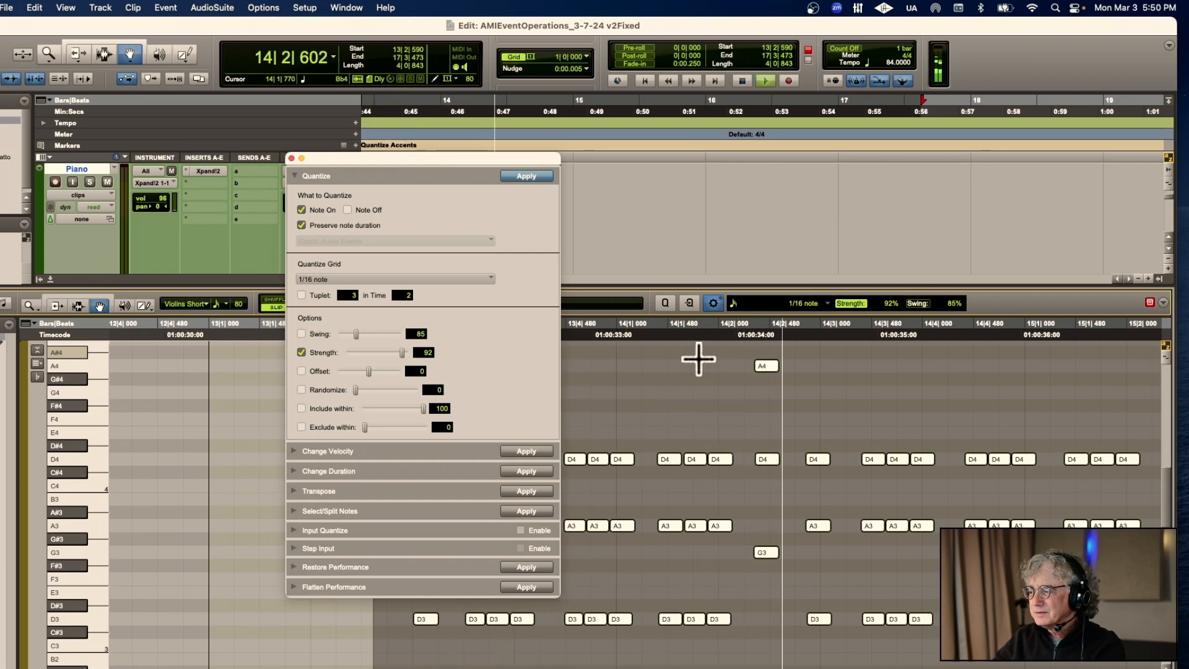
{"action": "key", "text": "space"}
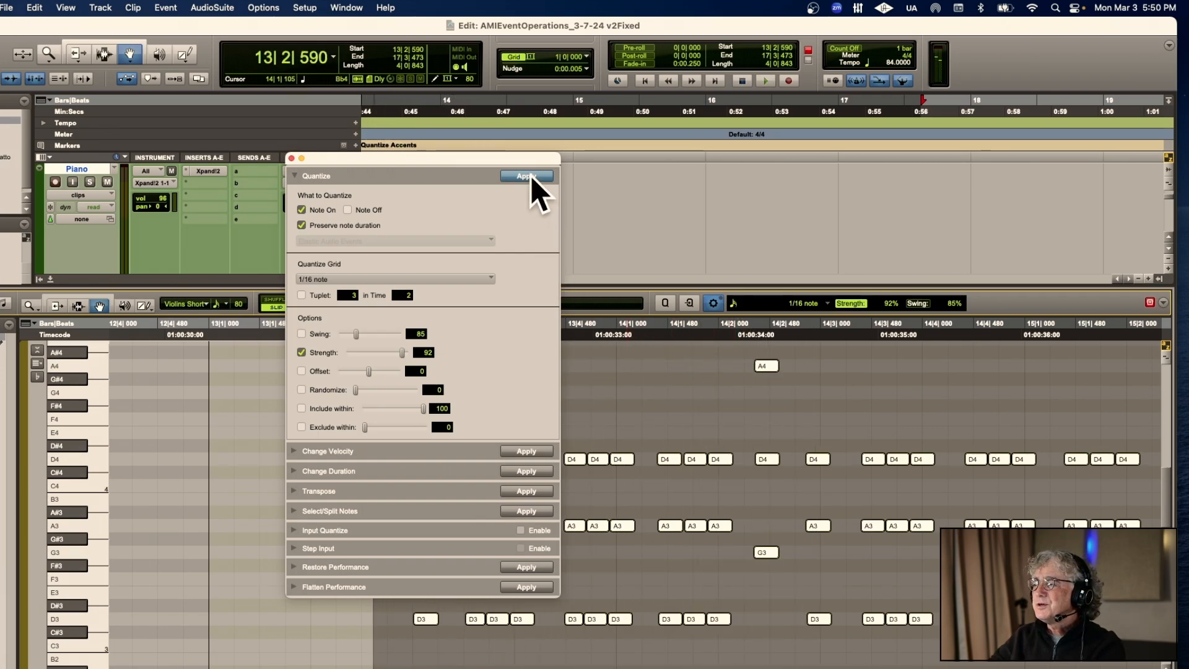
Reapply the 1/16 note quantize, shift the A4, D4 and G3 chord in bar 14 a sixteenth later, and listen from bar 14
{"action": "left_click", "coordinate": [528, 176]}
{"action": "left_click_drag", "start_coordinate": [747, 340], "coordinate": [776, 344]}
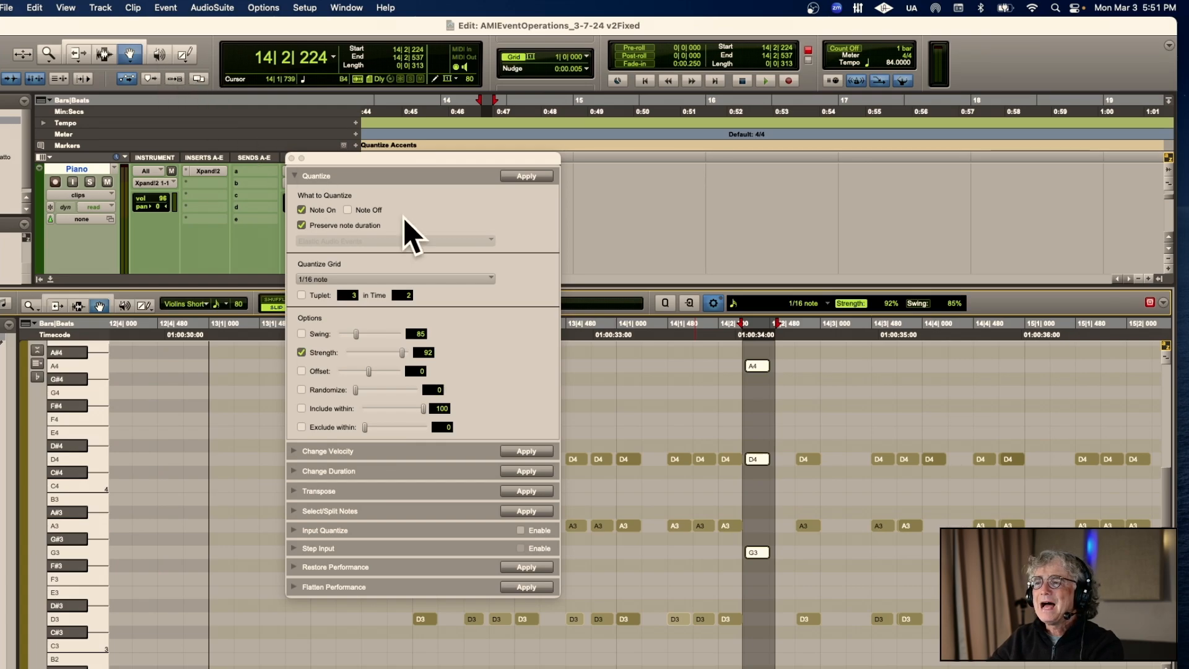
{"action": "left_click_drag", "start_coordinate": [751, 367], "coordinate": [770, 367]}
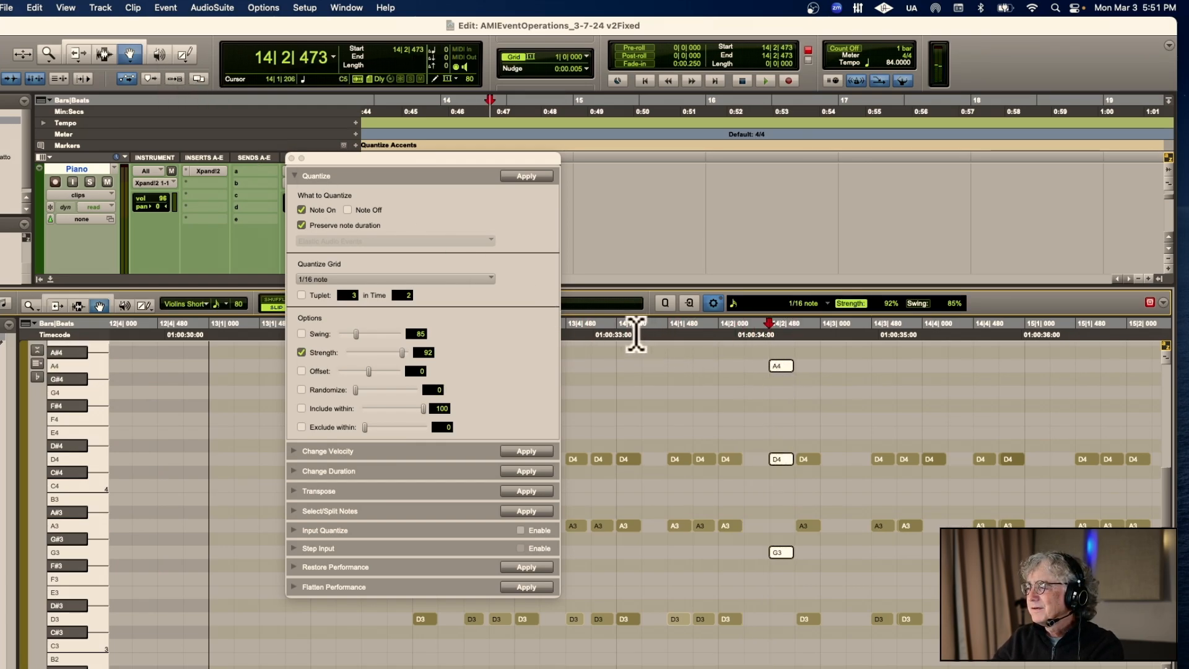
{"action": "left_click", "coordinate": [616, 337]}
{"action": "key", "text": "space"}
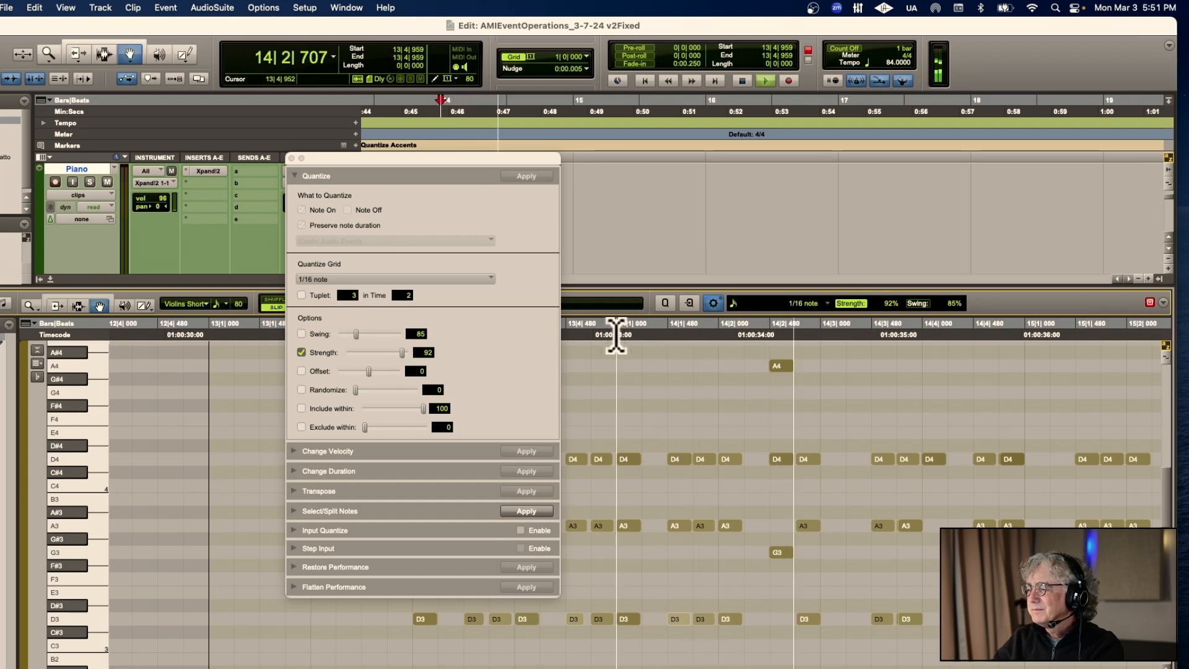
{"action": "key", "text": "space"}
Undo the chord edits in bar 14 and the 1/16 note quantize
{"action": "left_click_drag", "start_coordinate": [817, 433], "coordinate": [841, 620]}
{"action": "key", "text": "super+z"}
{"action": "key", "text": "super+z"}
{"action": "key", "text": "super+z"}
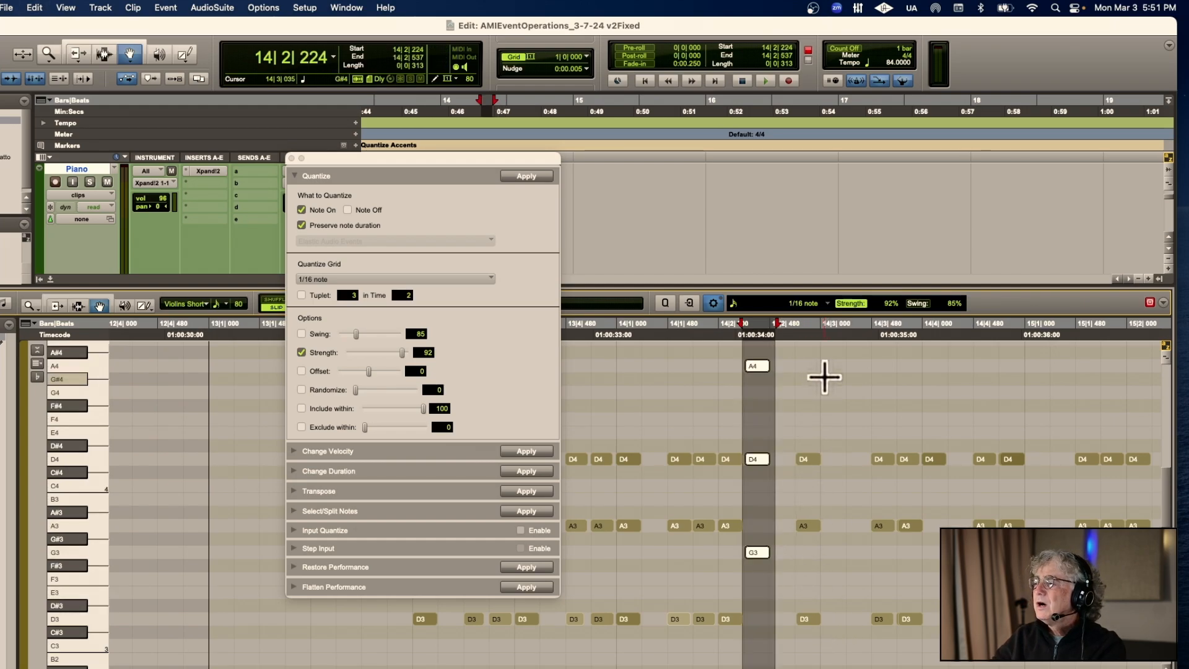
Quantize the violin notes from 13|3 up to the last chord before bar 14 to a 1/16 note grid and listen to them
{"action": "left_click_drag", "start_coordinate": [439, 160], "coordinate": [203, 115]}
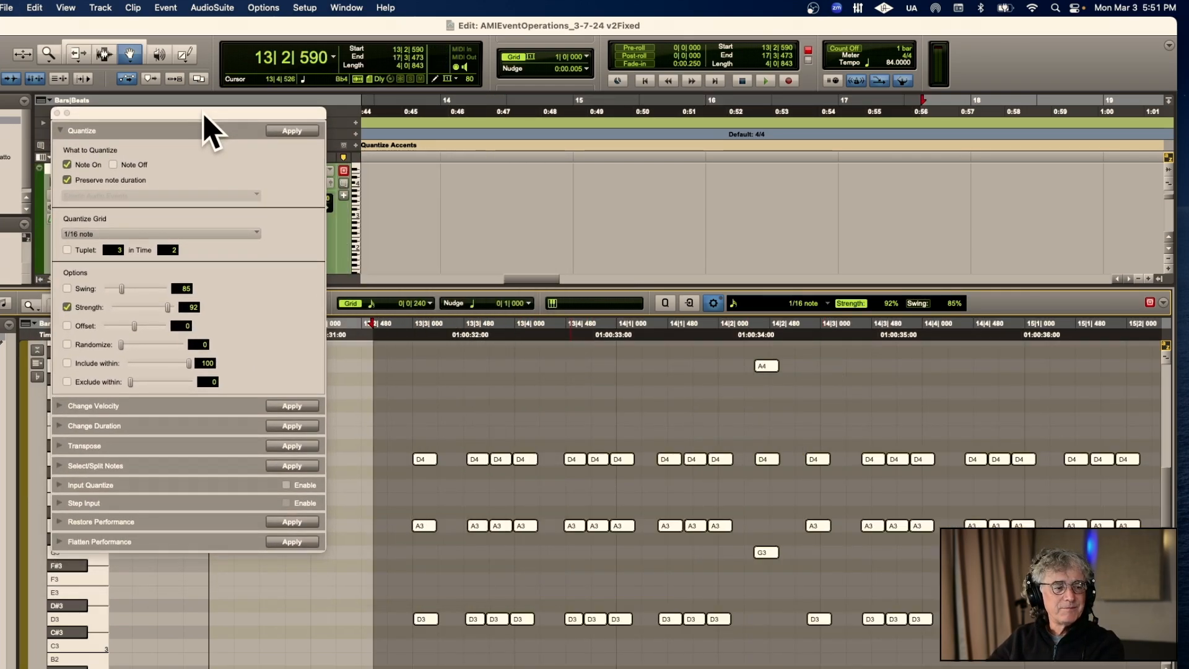
{"action": "left_click", "coordinate": [402, 434]}
{"action": "left_click_drag", "start_coordinate": [399, 346], "coordinate": [602, 650]}
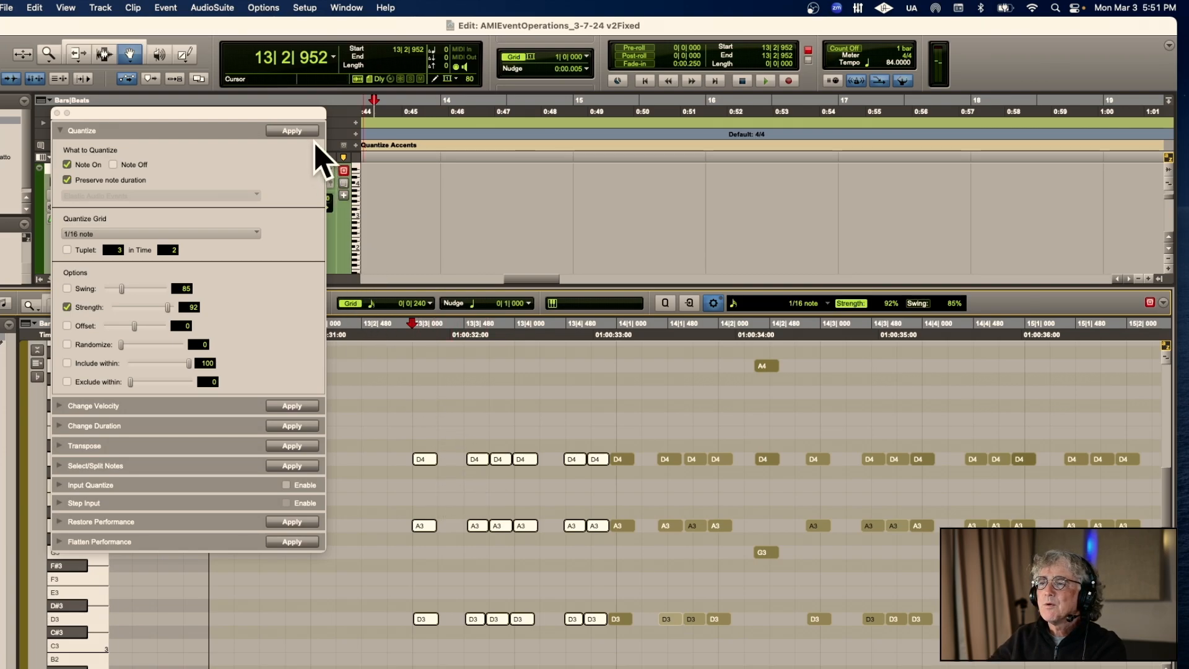
{"action": "left_click", "coordinate": [299, 127]}
{"action": "key", "text": "space"}
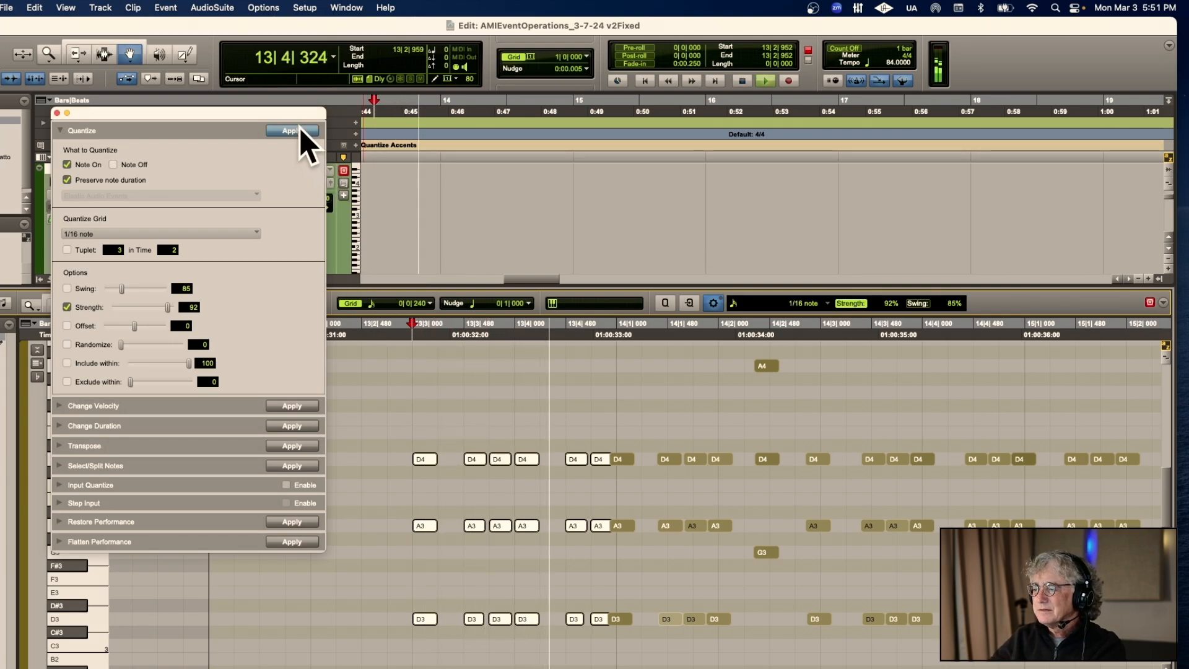
{"action": "key", "text": "space"}
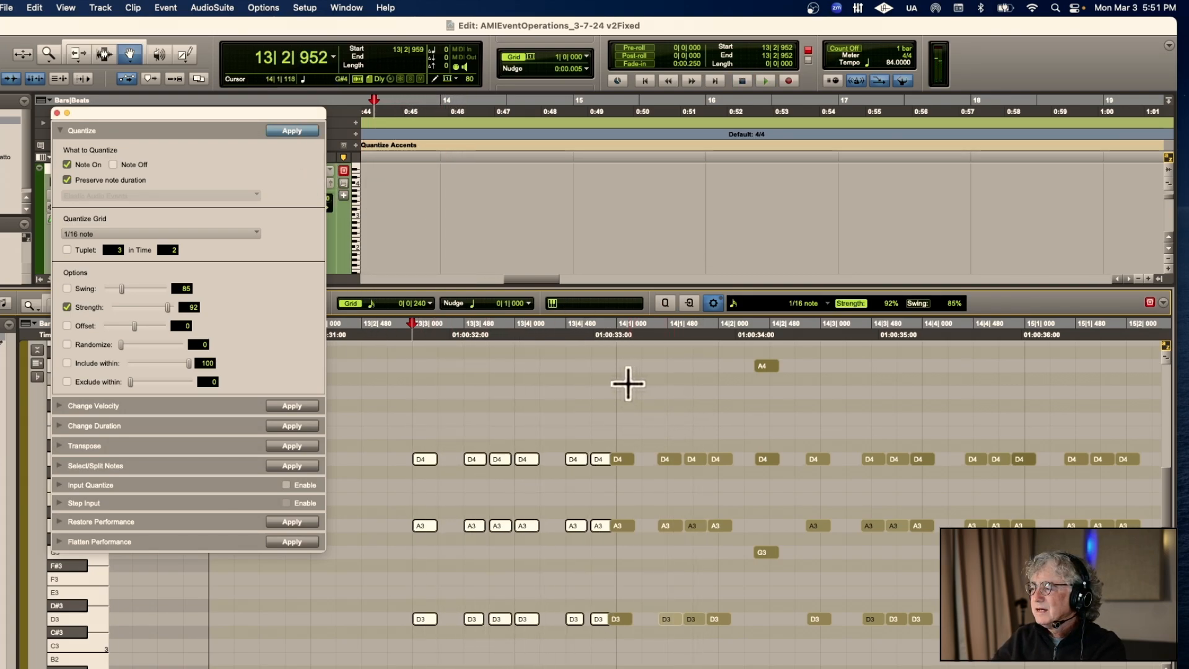
Shift the violin notes from the bar 14 downbeat to just before 14|3 slightly later, quantize them to 1/16 notes, and listen from 13|3
{"action": "left_click_drag", "start_coordinate": [623, 347], "coordinate": [820, 647]}
{"action": "left_click_drag", "start_coordinate": [622, 459], "coordinate": [628, 460]}
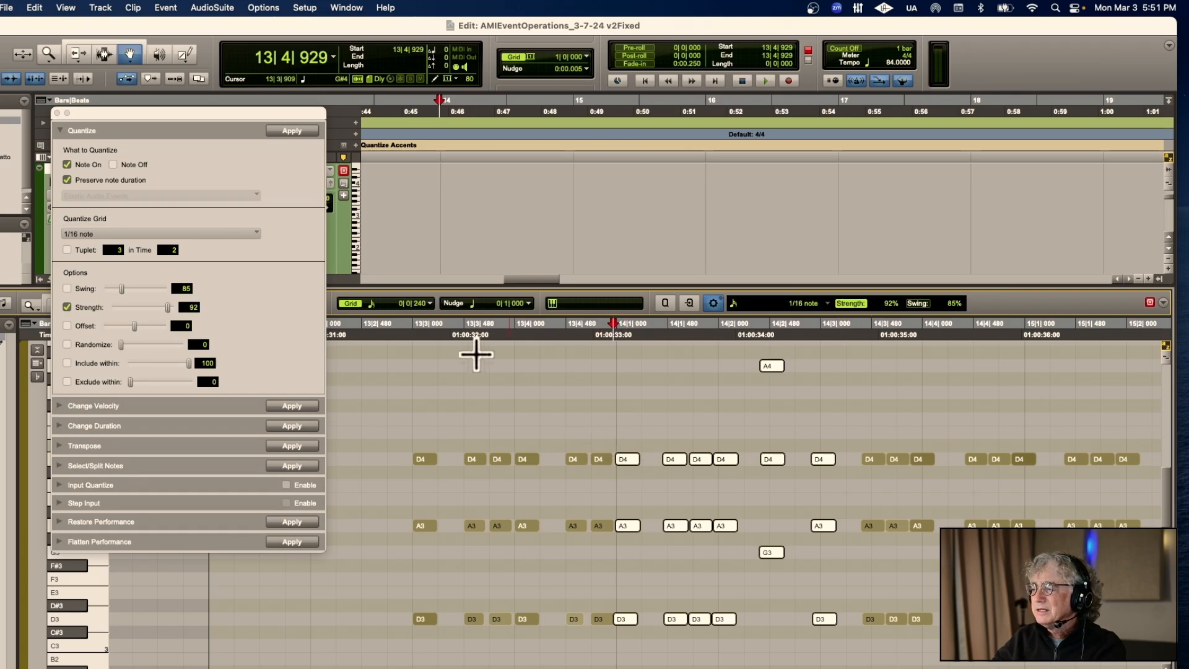
{"action": "left_click", "coordinate": [292, 131]}
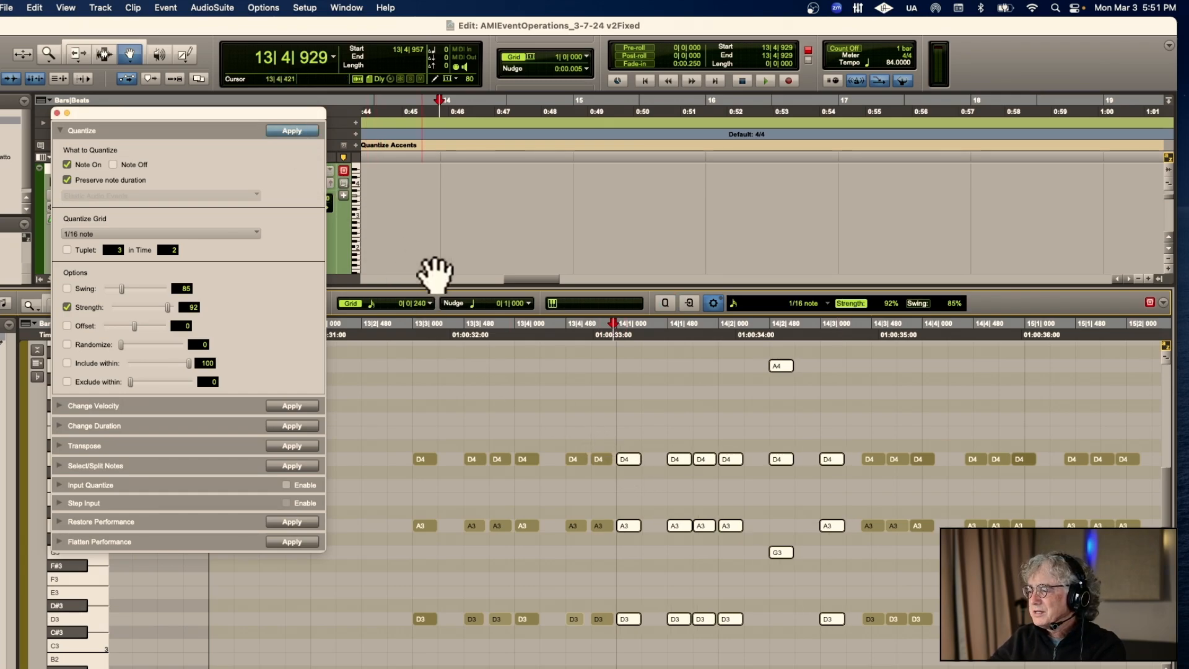
{"action": "left_click", "coordinate": [411, 335]}
{"action": "key", "text": "space"}
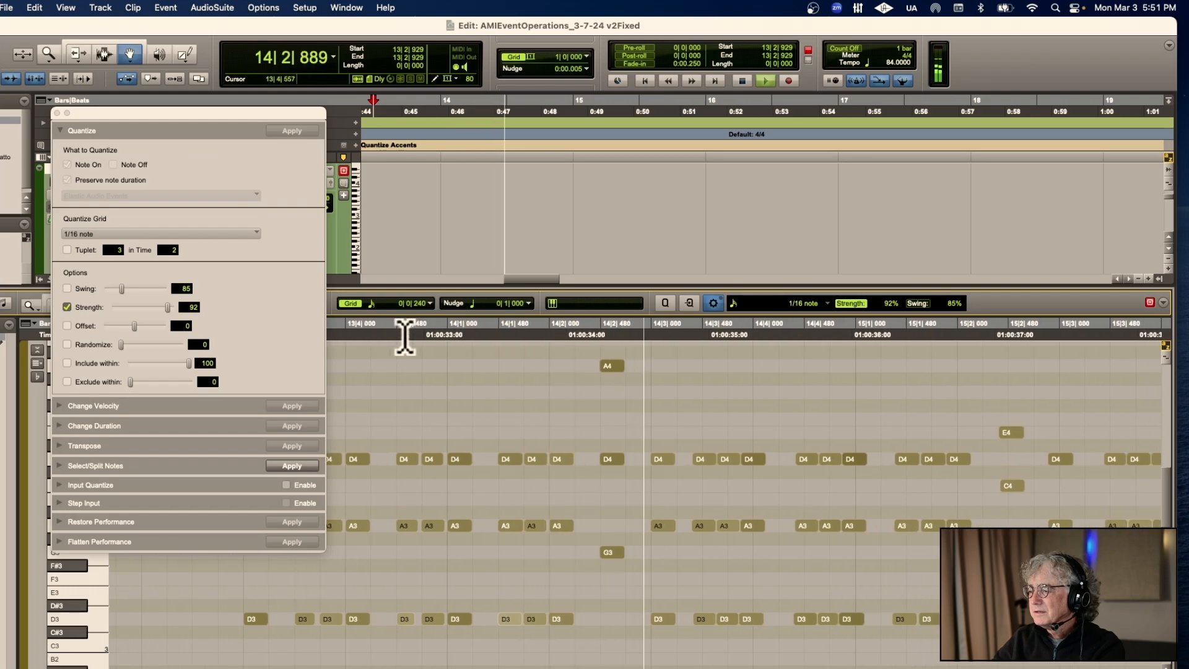
{"action": "key", "text": "space"}
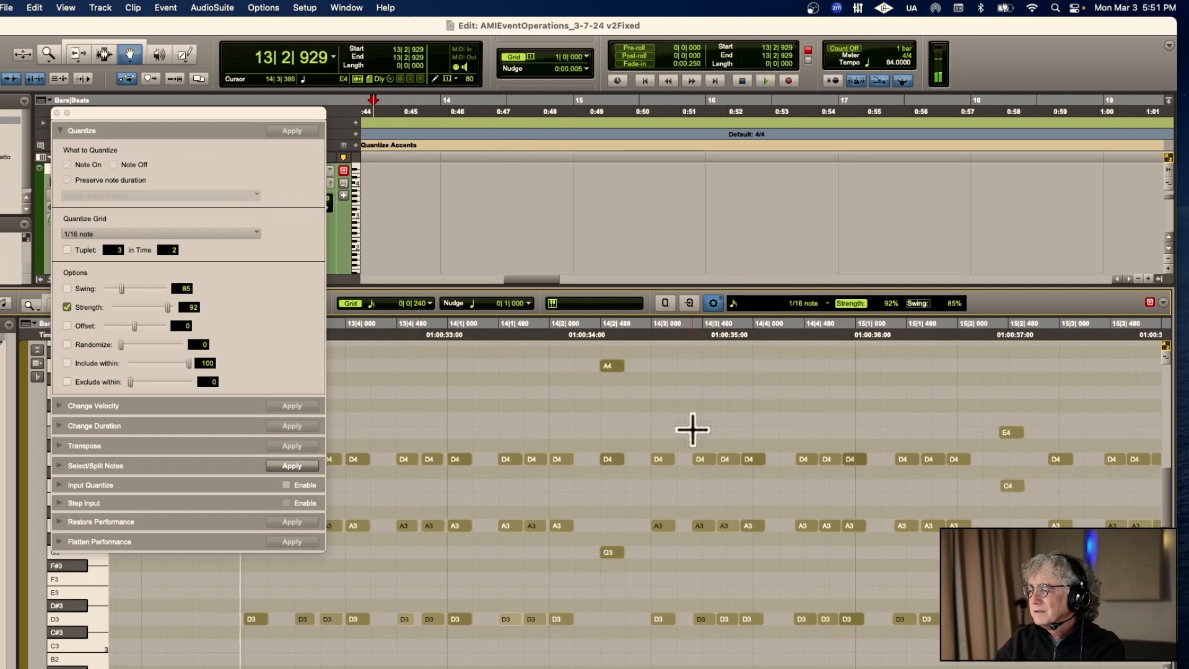
Try quantizing the first group of D4, A3 and D3 notes at 14|3 to 1/16 notes, and undo it
{"action": "left_click_drag", "start_coordinate": [648, 424], "coordinate": [765, 641]}
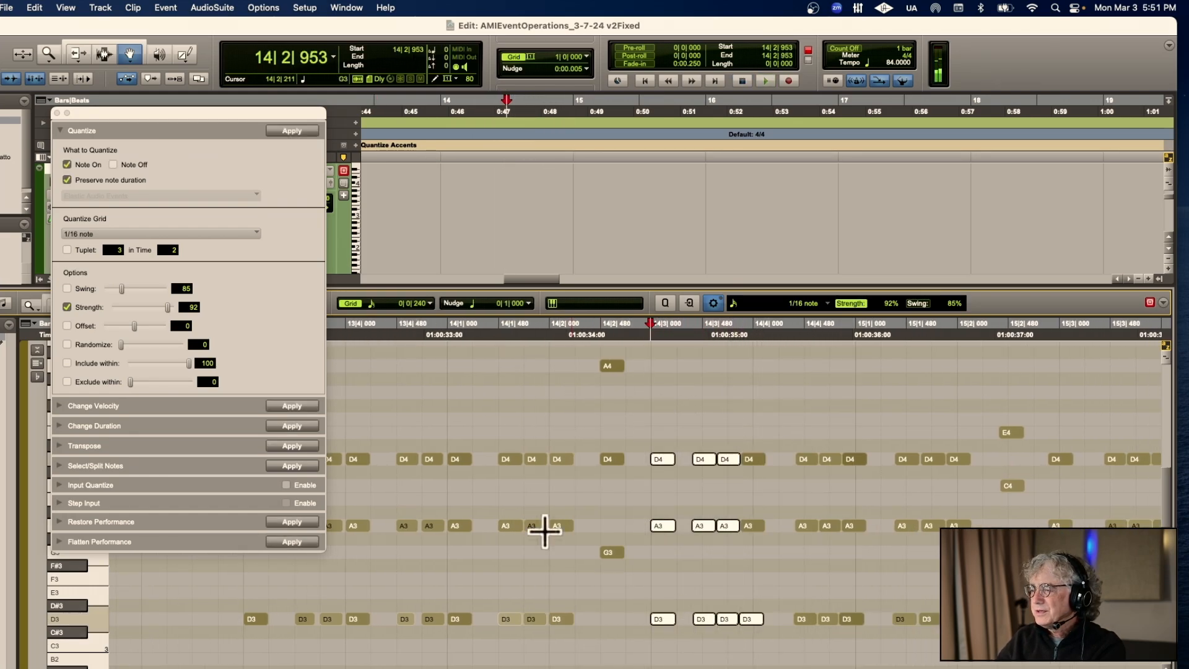
{"action": "left_click", "coordinate": [303, 132]}
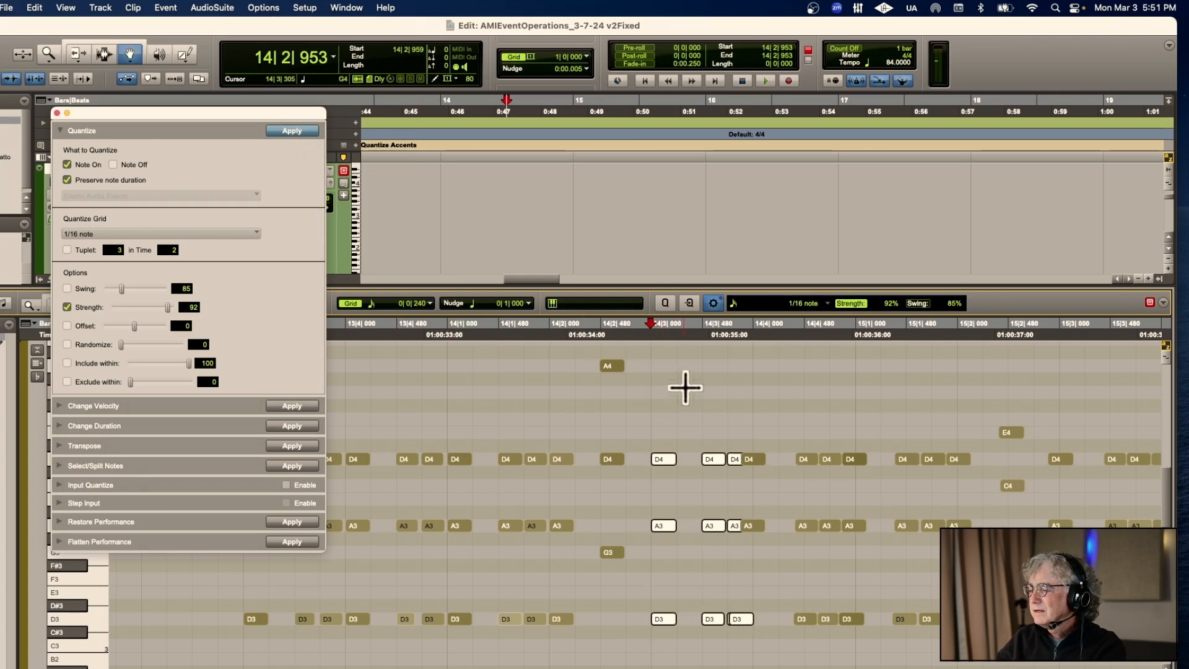
{"action": "key", "text": "super+z"}
{"action": "left_click", "coordinate": [740, 423]}
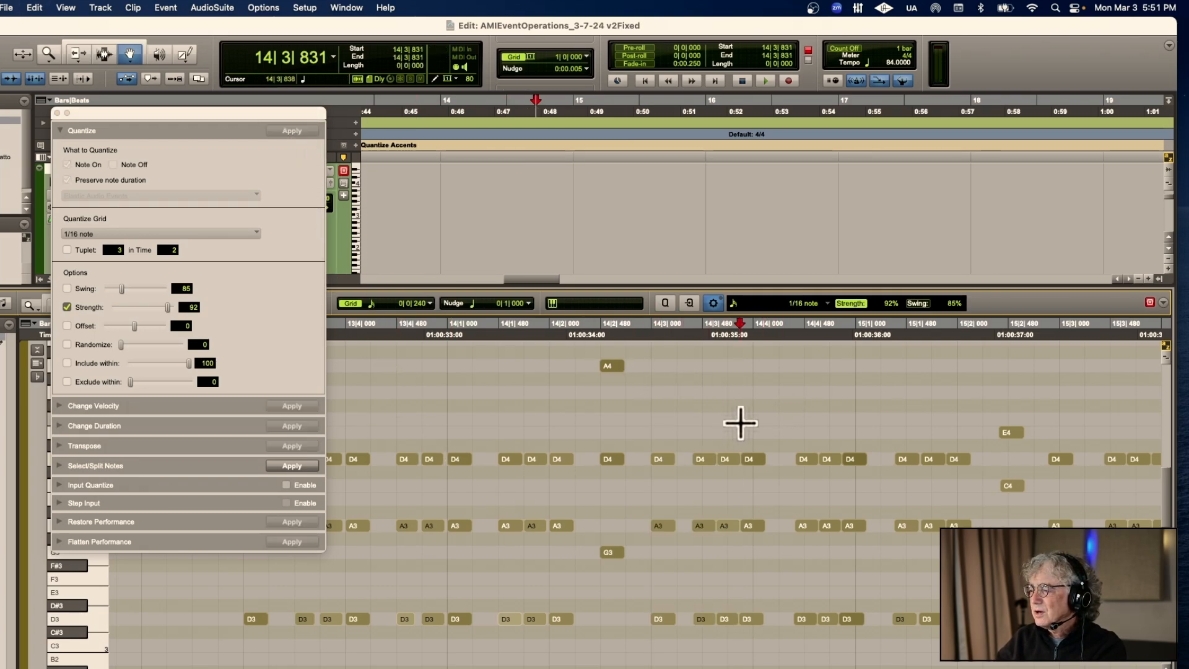
Shift the notes from just after 14|3 to 15|2 slightly later, quantize them to 1/16 notes, and listen from 14|3
{"action": "left_click_drag", "start_coordinate": [683, 426], "coordinate": [966, 644]}
{"action": "left_click_drag", "start_coordinate": [710, 620], "coordinate": [715, 619]}
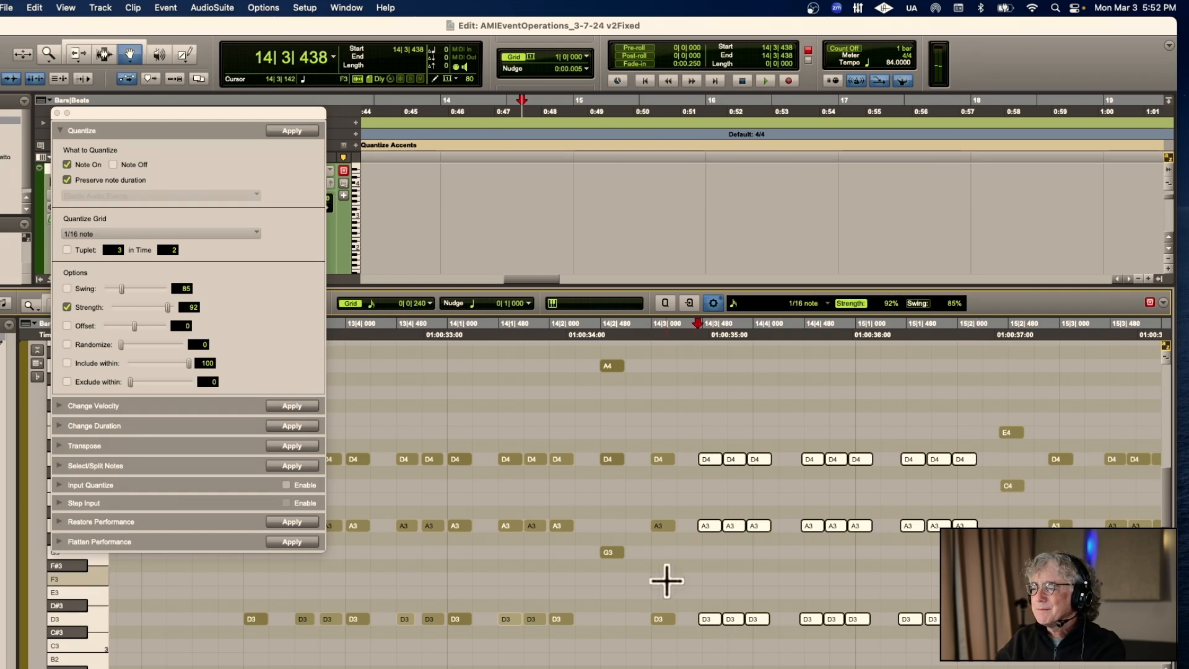
{"action": "left_click", "coordinate": [306, 131]}
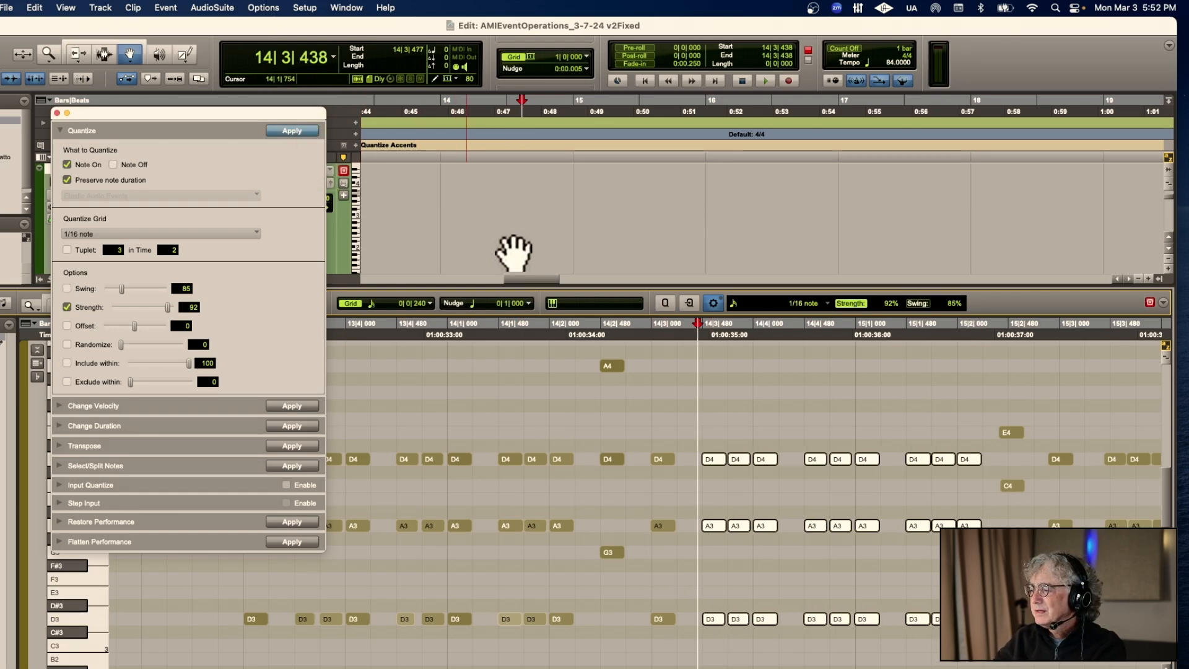
{"action": "left_click", "coordinate": [642, 337]}
{"action": "key", "text": "space"}
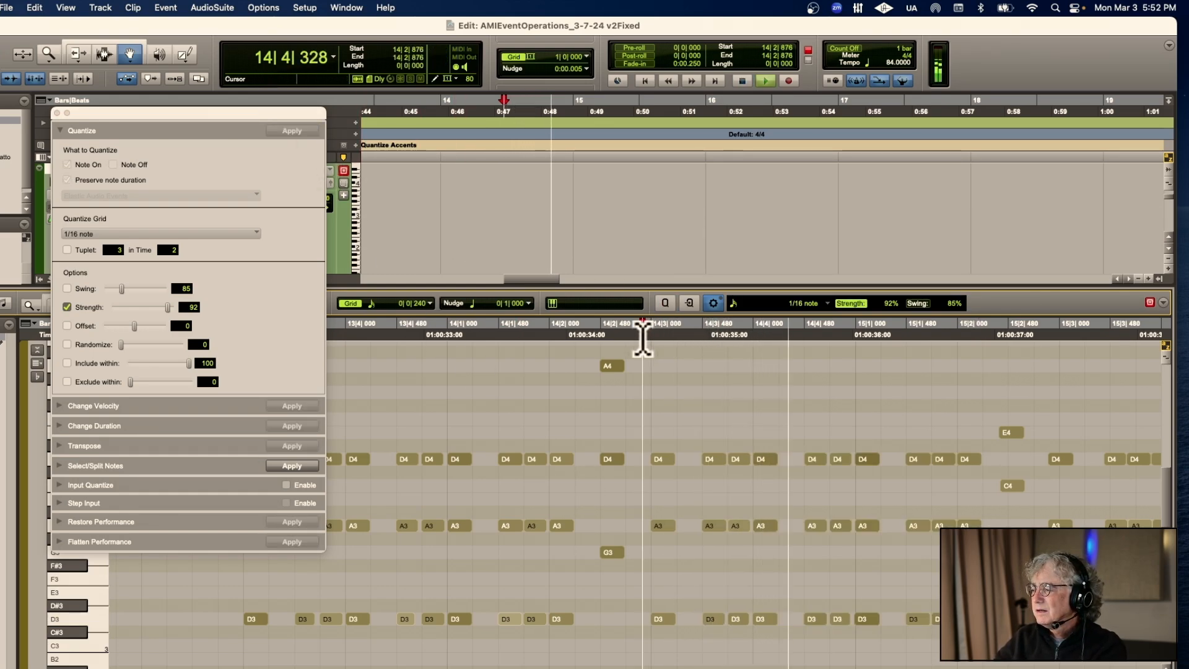
{"action": "key", "text": "space"}
Shift the notes from the E4, C4, G3 and C3 chord in bar 15 into bar 16 slightly later and quantize them to 1/16 notes
{"action": "left_click_drag", "start_coordinate": [645, 385], "coordinate": [1056, 664]}
{"action": "left_click_drag", "start_coordinate": [670, 431], "coordinate": [672, 433]}
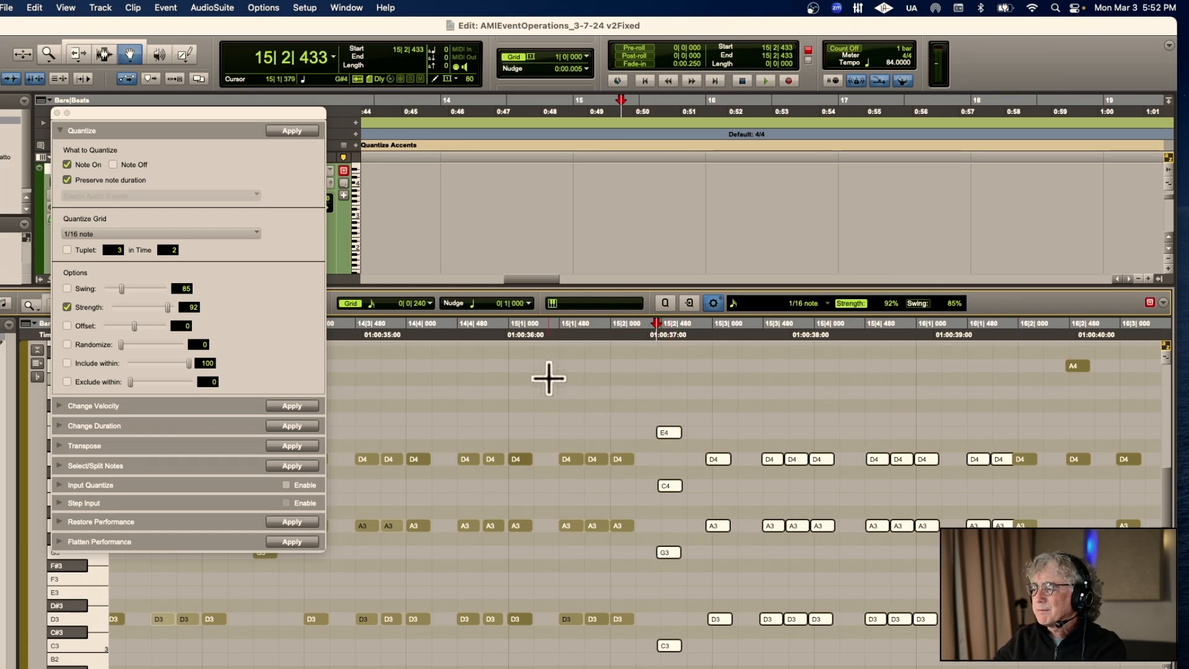
{"action": "left_click", "coordinate": [302, 131]}
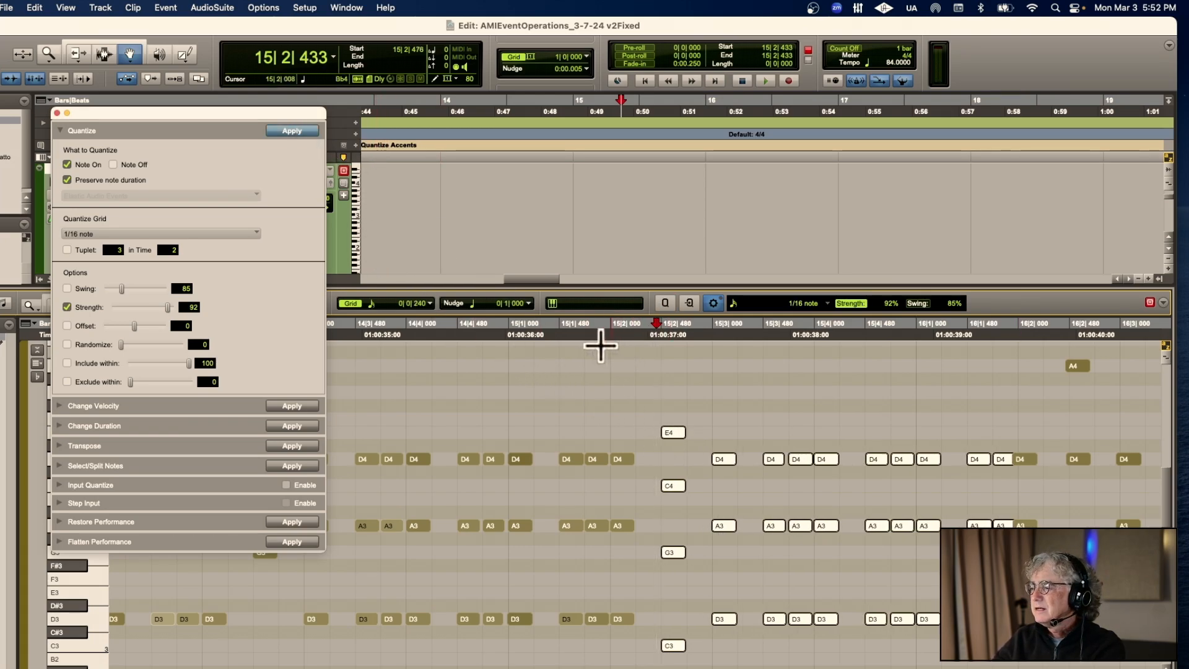
{"action": "left_click", "coordinate": [574, 339]}
Select all remaining violin notes from 16|2 to the end of the part in bar 17 and shift them slightly later, starting at 16|1|938
{"action": "scroll", "coordinate": [595, 347], "scroll_direction": "right", "scroll_amount": 5}
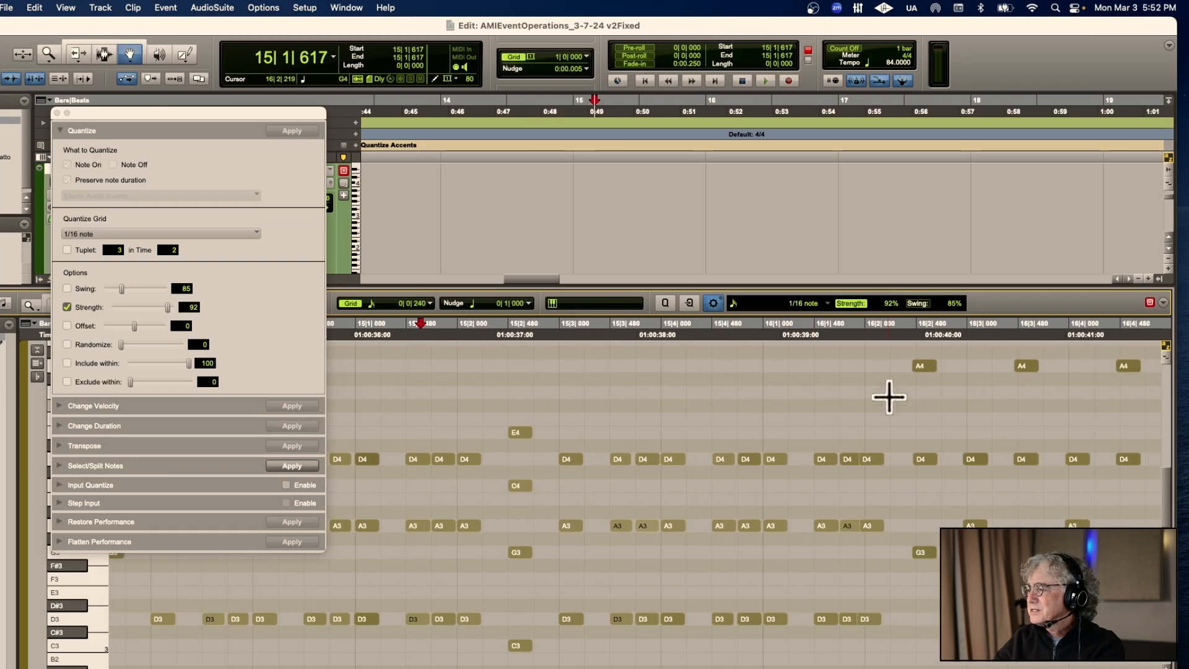
{"action": "left_click_drag", "start_coordinate": [872, 351], "coordinate": [1026, 667]}
{"action": "scroll", "coordinate": [1026, 662], "scroll_direction": "up", "scroll_amount": 5}
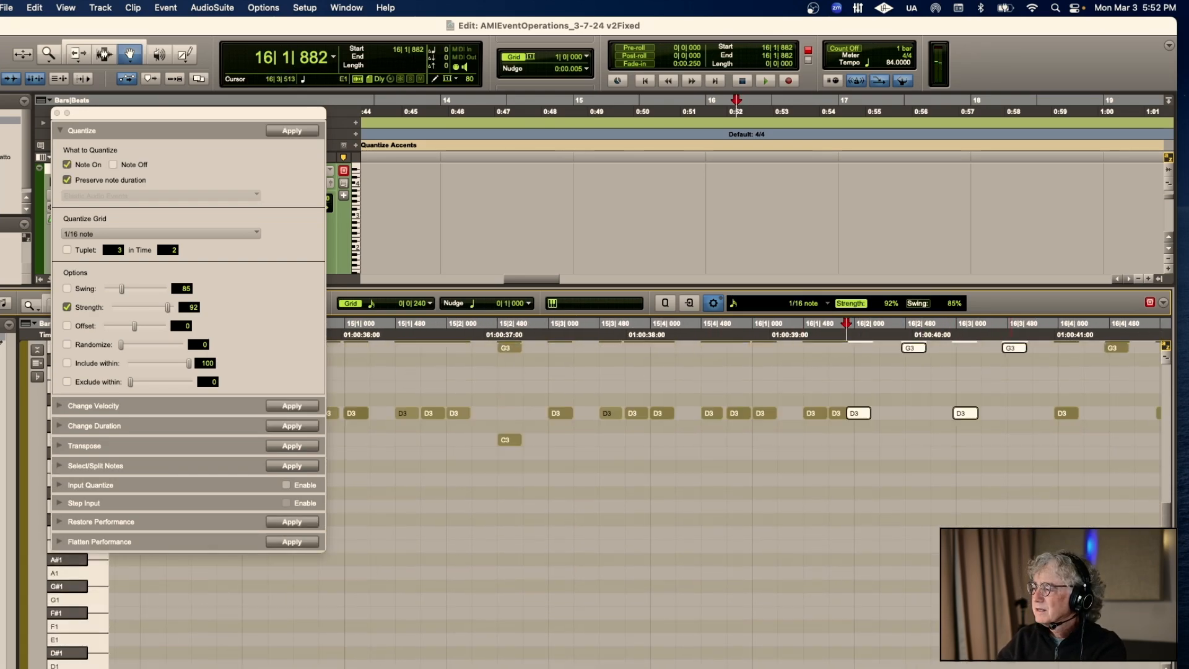
{"action": "scroll", "coordinate": [1013, 632], "scroll_direction": "up", "scroll_amount": 3}
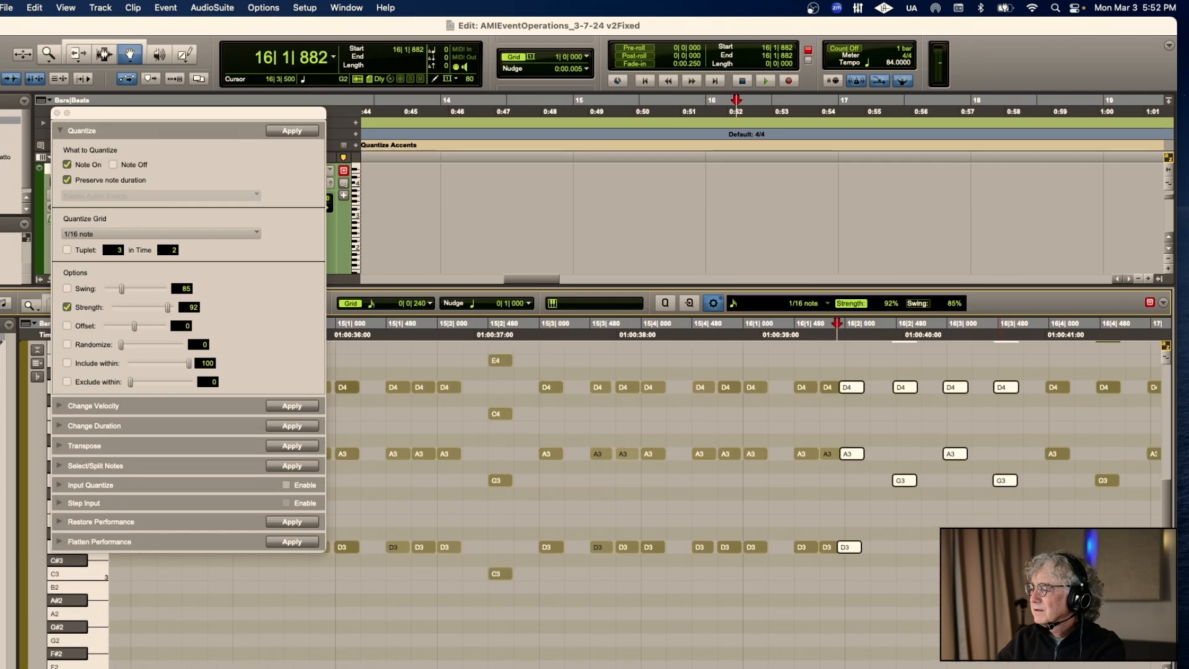
{"action": "scroll", "coordinate": [1013, 631], "scroll_direction": "up", "scroll_amount": 3}
{"action": "scroll", "coordinate": [1001, 632], "scroll_direction": "right", "scroll_amount": 3}
{"action": "scroll", "coordinate": [809, 577], "scroll_direction": "right", "scroll_amount": 15}
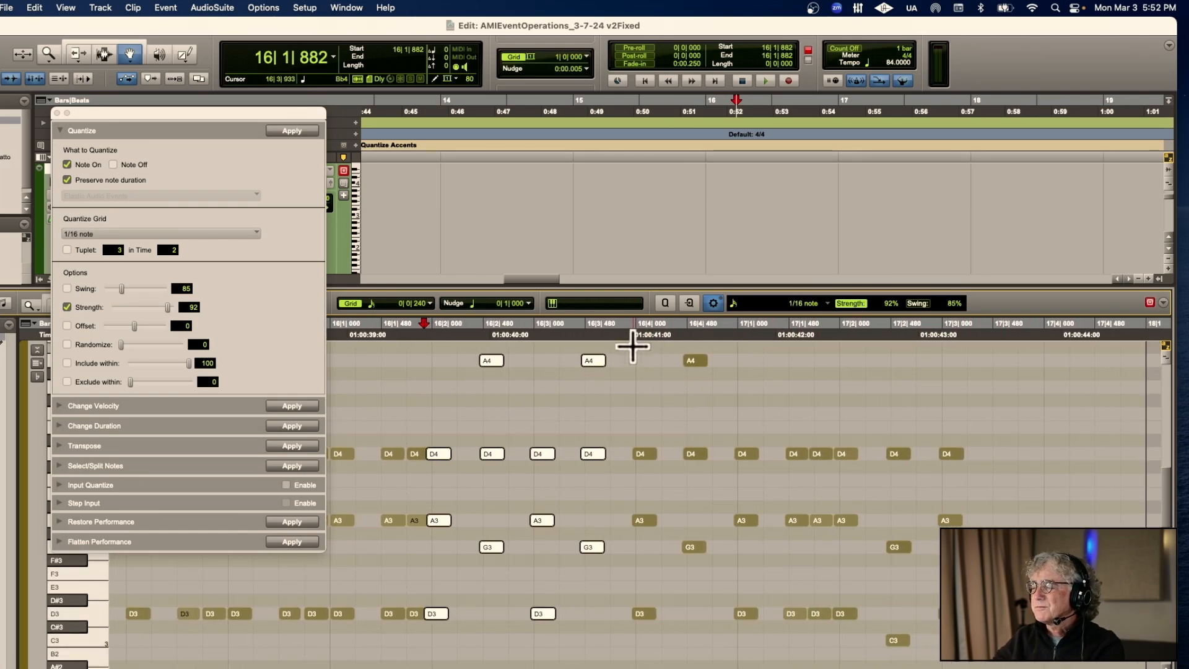
{"action": "left_click_drag", "start_coordinate": [629, 350], "coordinate": [975, 385]}
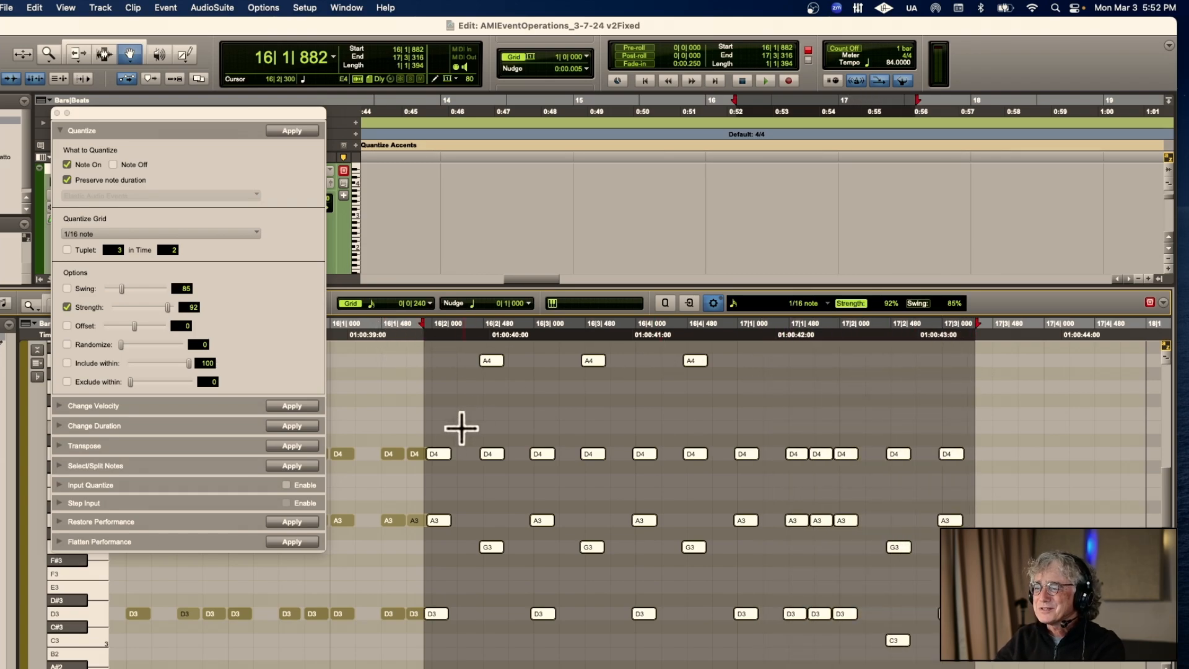
{"action": "left_click_drag", "start_coordinate": [444, 455], "coordinate": [451, 458]}
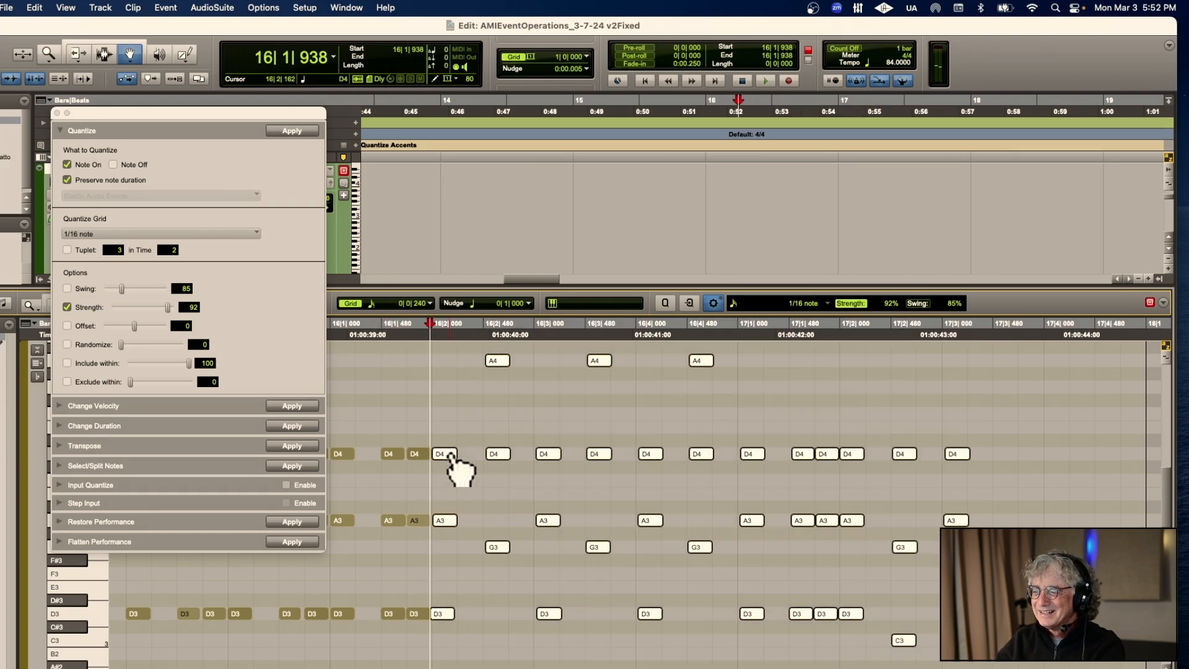
Quantize the shifted notes to a 1/16 note grid at Strength 92, listen to them, and close the quantize window
{"action": "left_click", "coordinate": [302, 131]}
{"action": "key", "text": "space"}
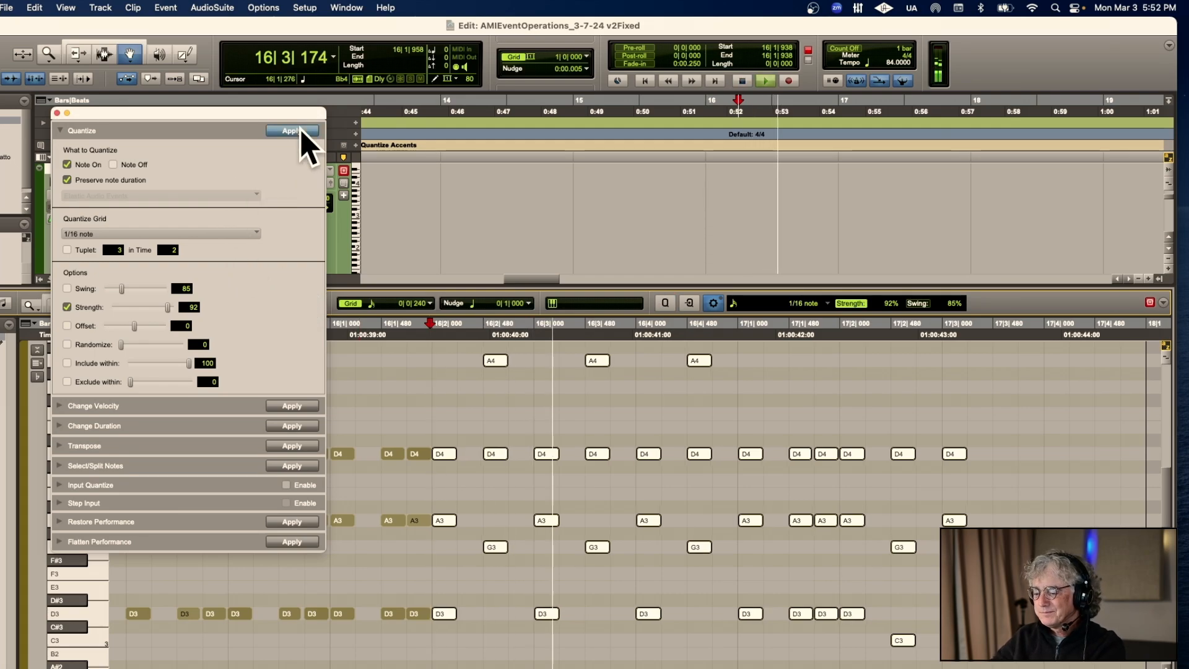
{"action": "key", "text": "r"}
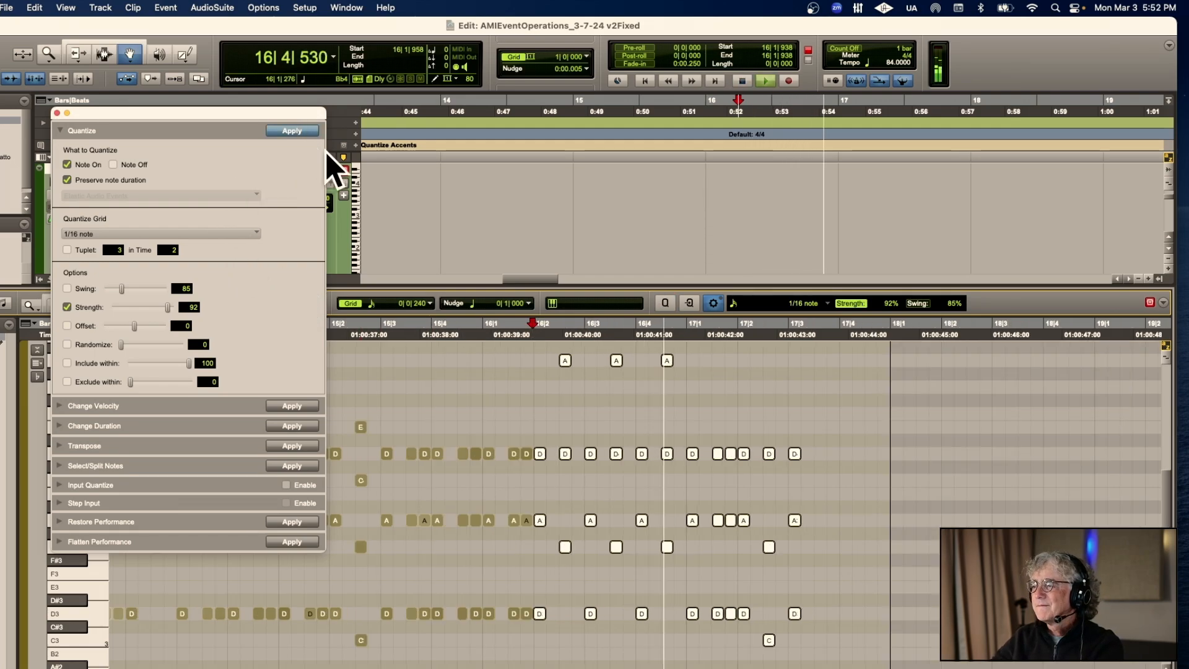
{"action": "left_click", "coordinate": [57, 113]}
{"action": "left_click", "coordinate": [739, 401]}
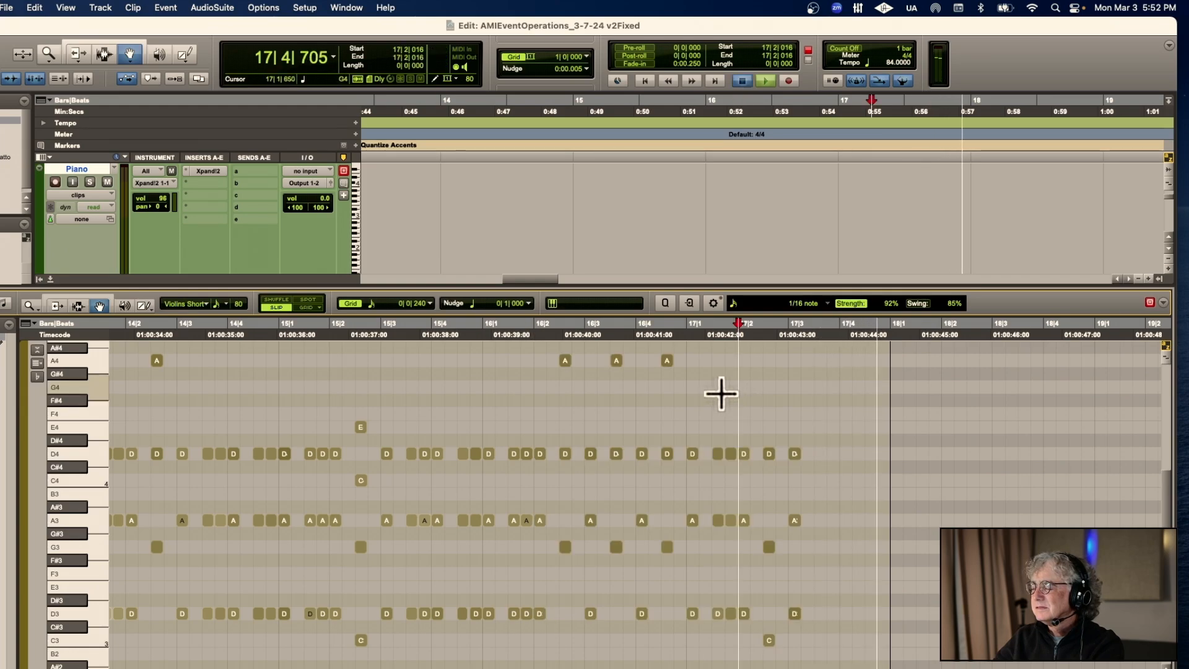
{"action": "key", "text": "space"}
Play back the whole quantized violin part from just before 13|3
{"action": "scroll", "coordinate": [722, 393], "scroll_direction": "left", "scroll_amount": 5}
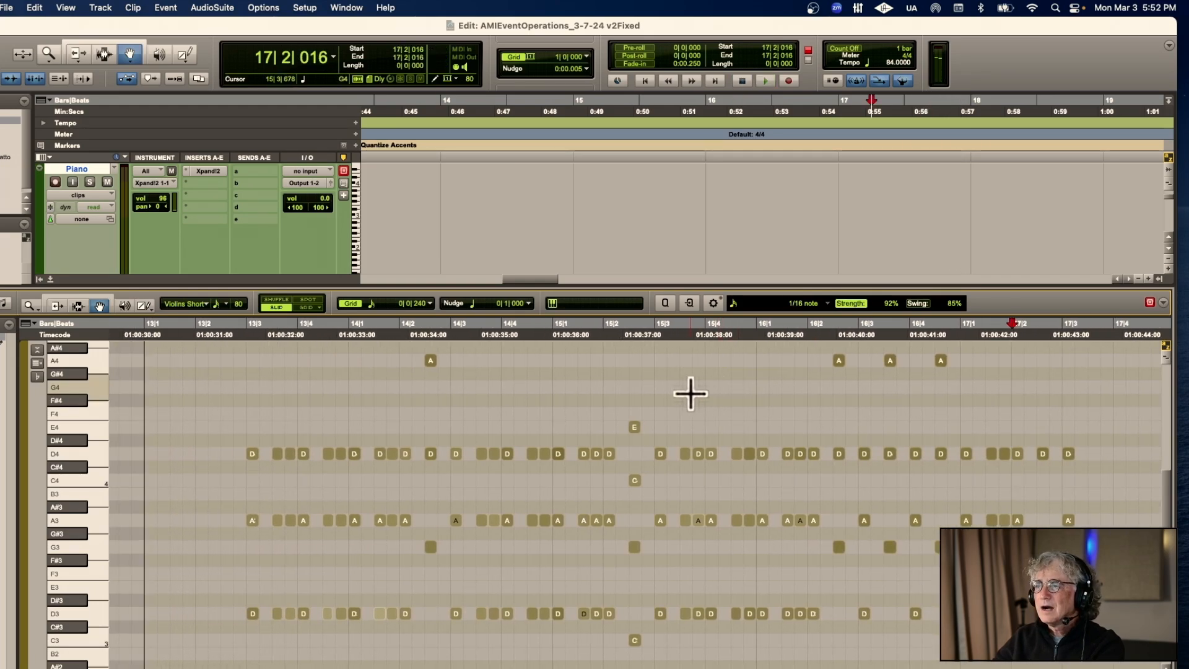
{"action": "left_click", "coordinate": [243, 347]}
{"action": "key", "text": "space"}
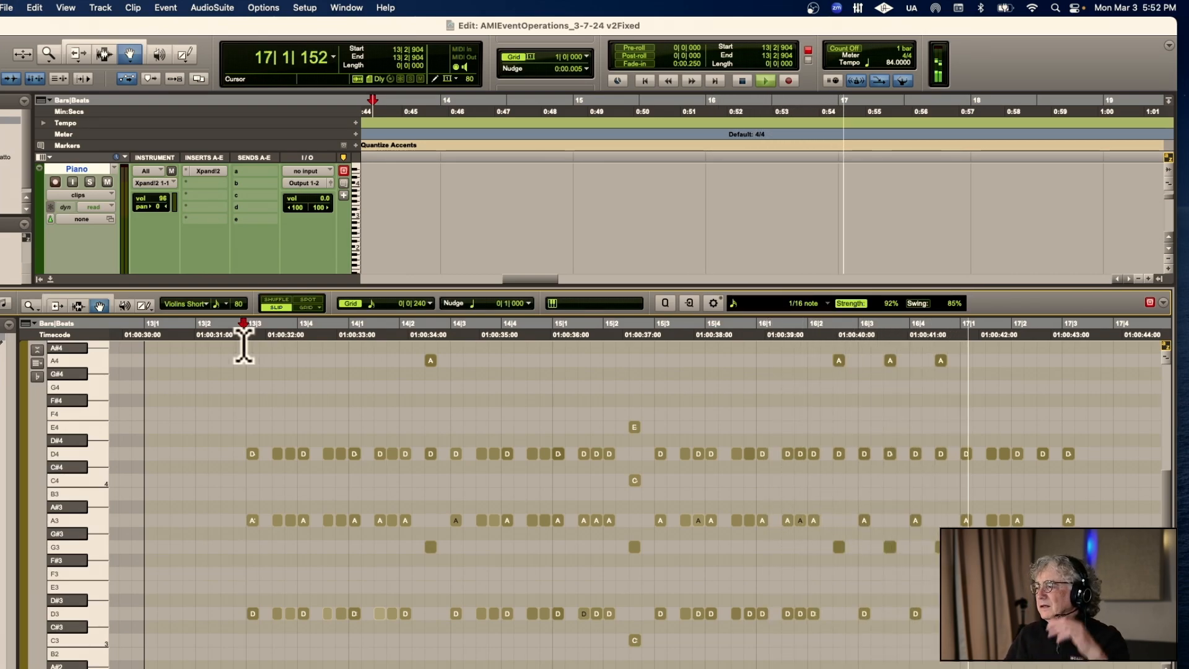
{"action": "key", "text": "space"}
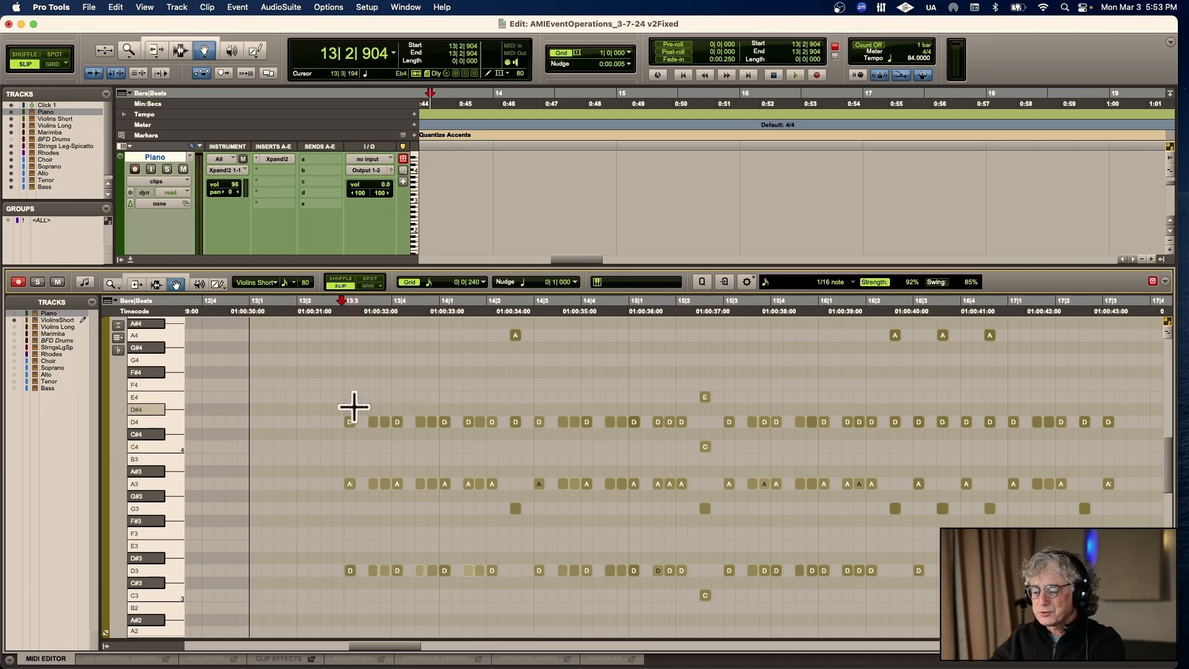
Select the Violins Short-01 clip starting at bar 13 in the tracks view
{"action": "key", "text": "r"}
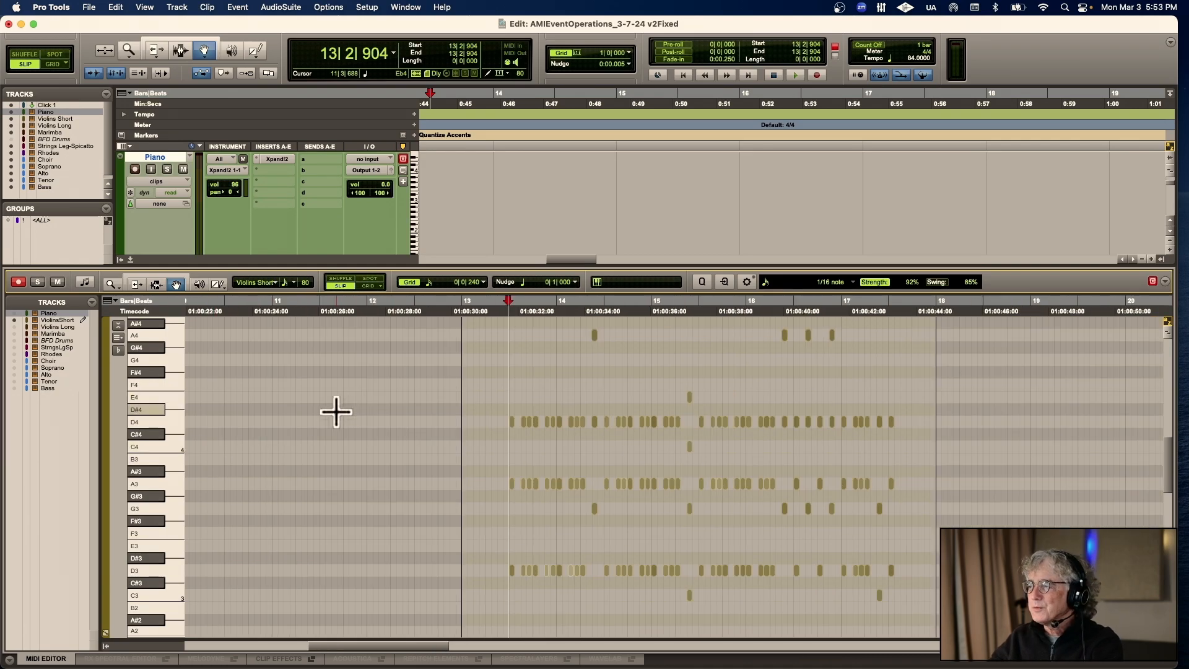
{"action": "left_click", "coordinate": [459, 319]}
{"action": "scroll", "coordinate": [512, 201], "scroll_direction": "down", "scroll_amount": 2}
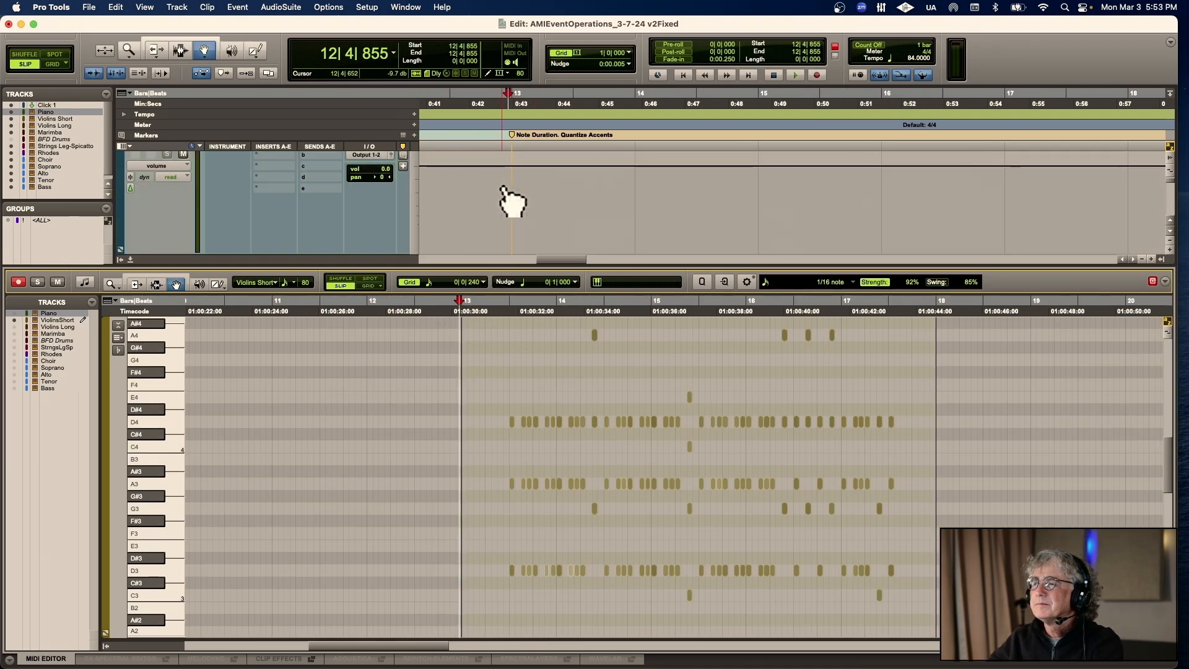
{"action": "key", "text": "r"}
{"action": "key", "text": "r"}
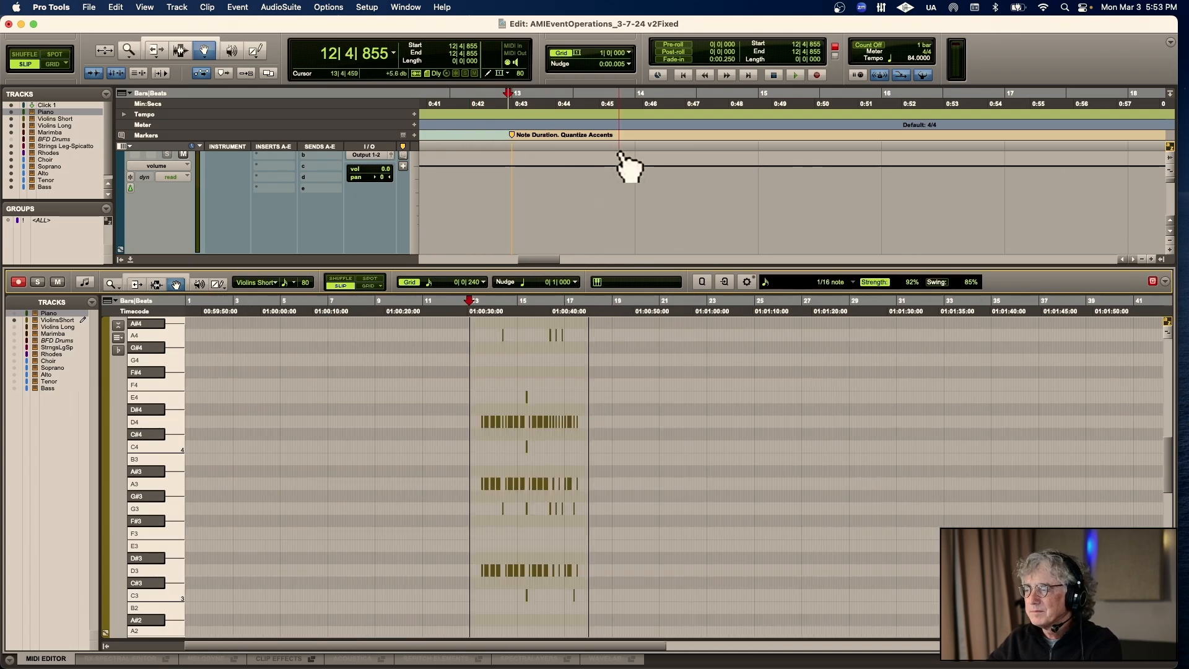
{"action": "left_click", "coordinate": [509, 128]}
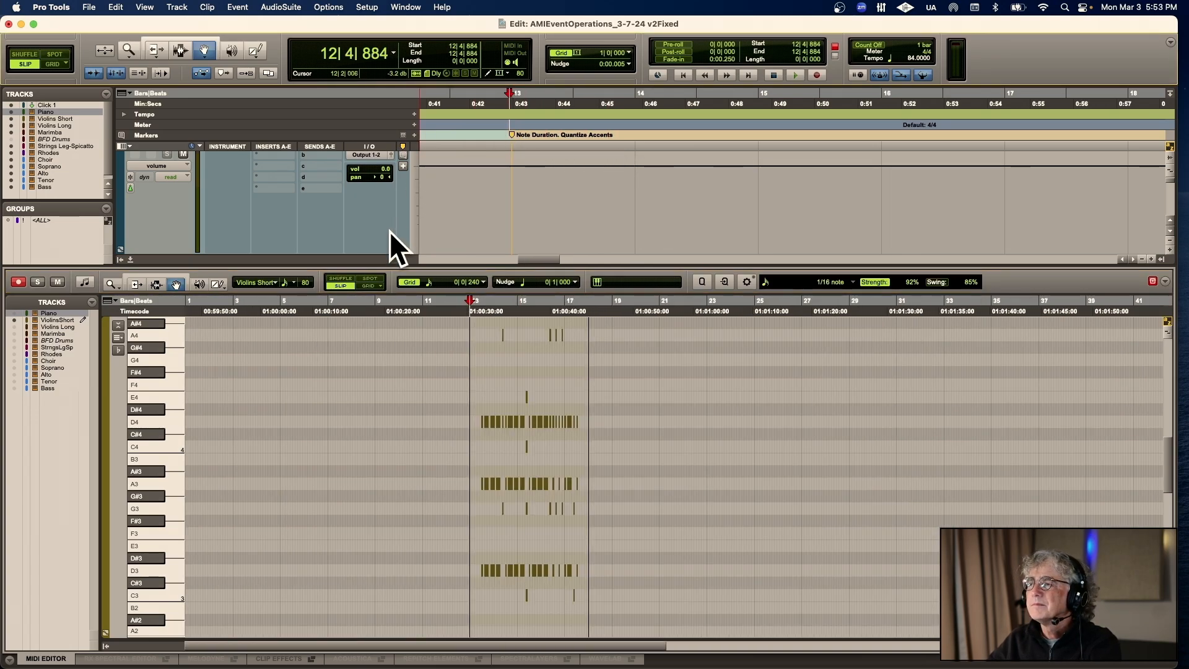
{"action": "left_click", "coordinate": [130, 258]}
{"action": "left_click", "coordinate": [538, 395]}
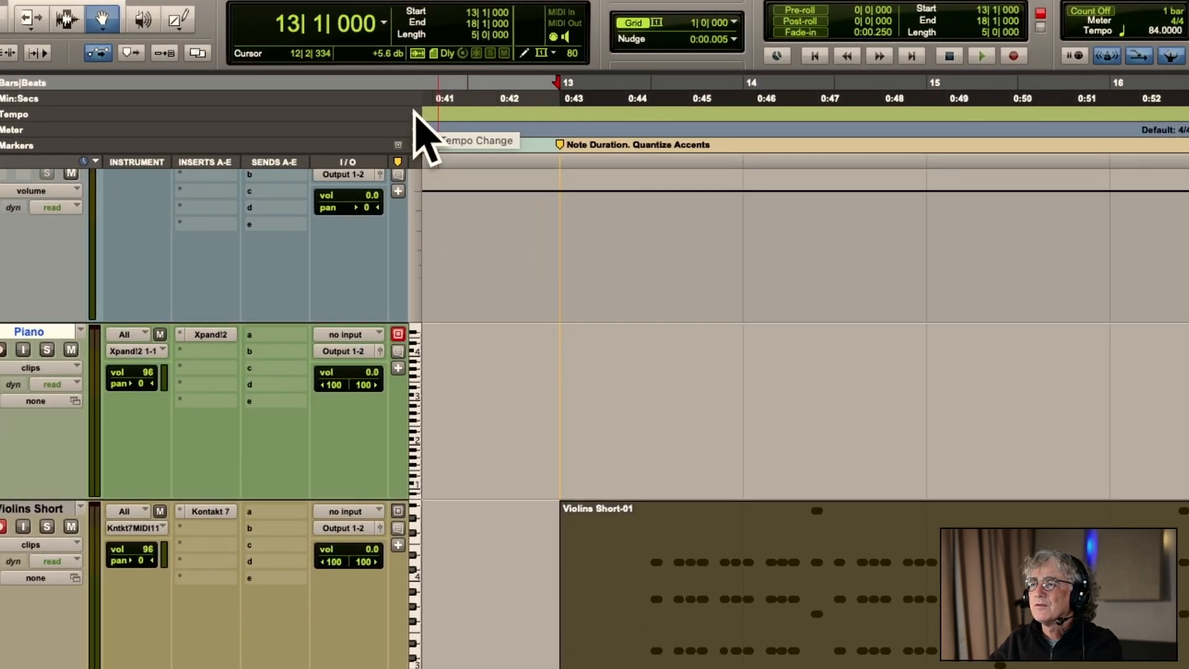
Insert a tempo change to 104 BPM at 13|1|000 and play back from there
{"action": "left_click", "coordinate": [415, 113]}
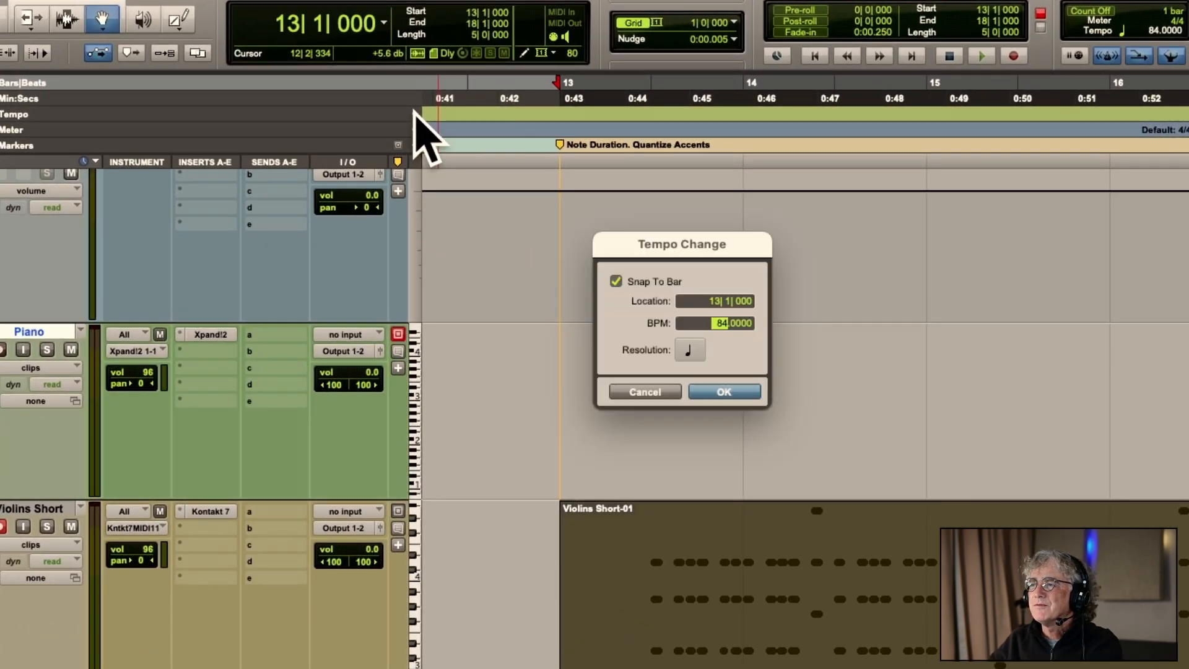
{"action": "type", "text": "104"}
{"action": "key", "text": "Return"}
{"action": "key", "text": "space"}
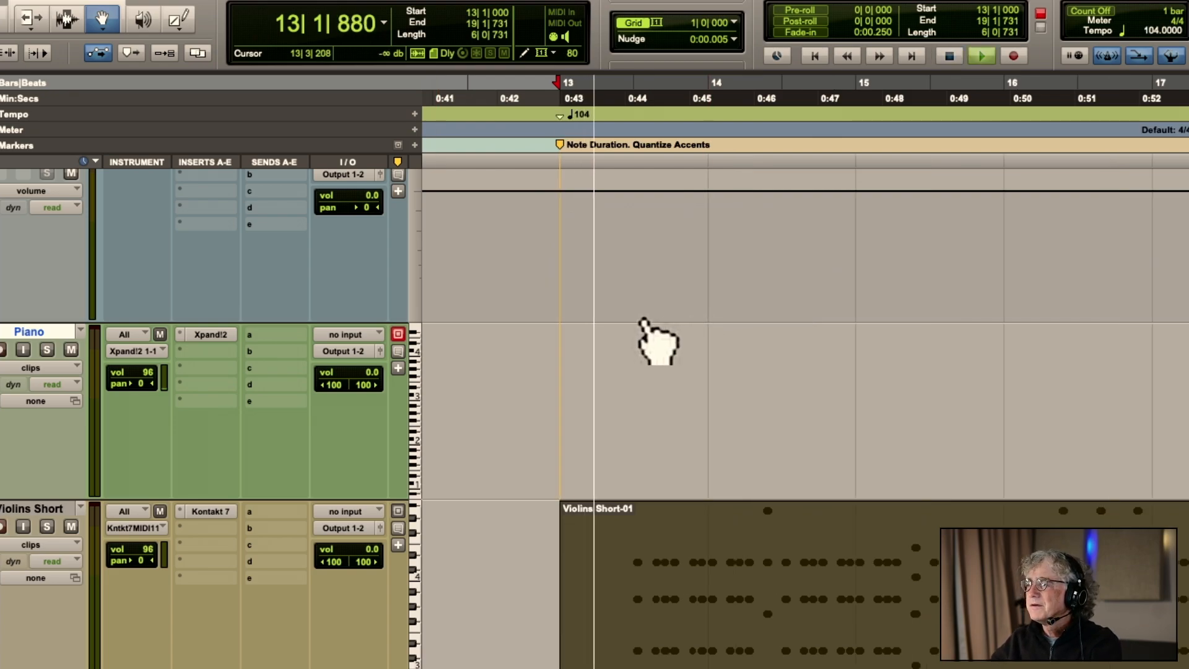
Stop playback, undo the tempo change at bar 13, and check the tempo graph
{"action": "key", "text": "r"}
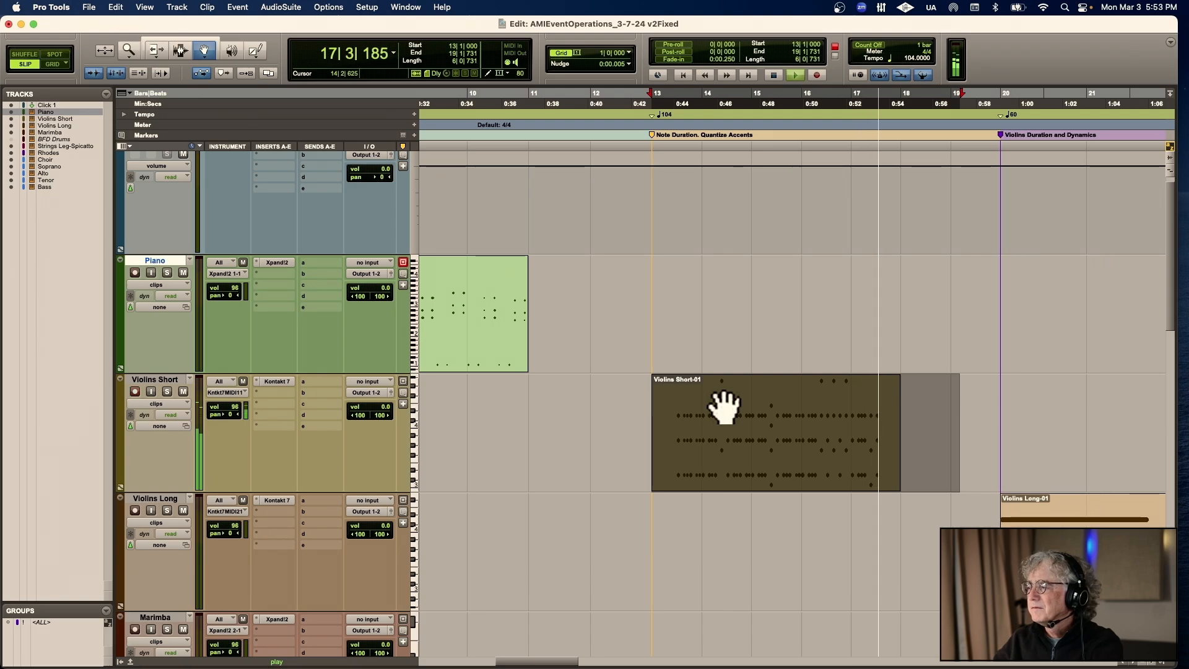
{"action": "key", "text": "space"}
{"action": "left_click", "coordinate": [671, 131]}
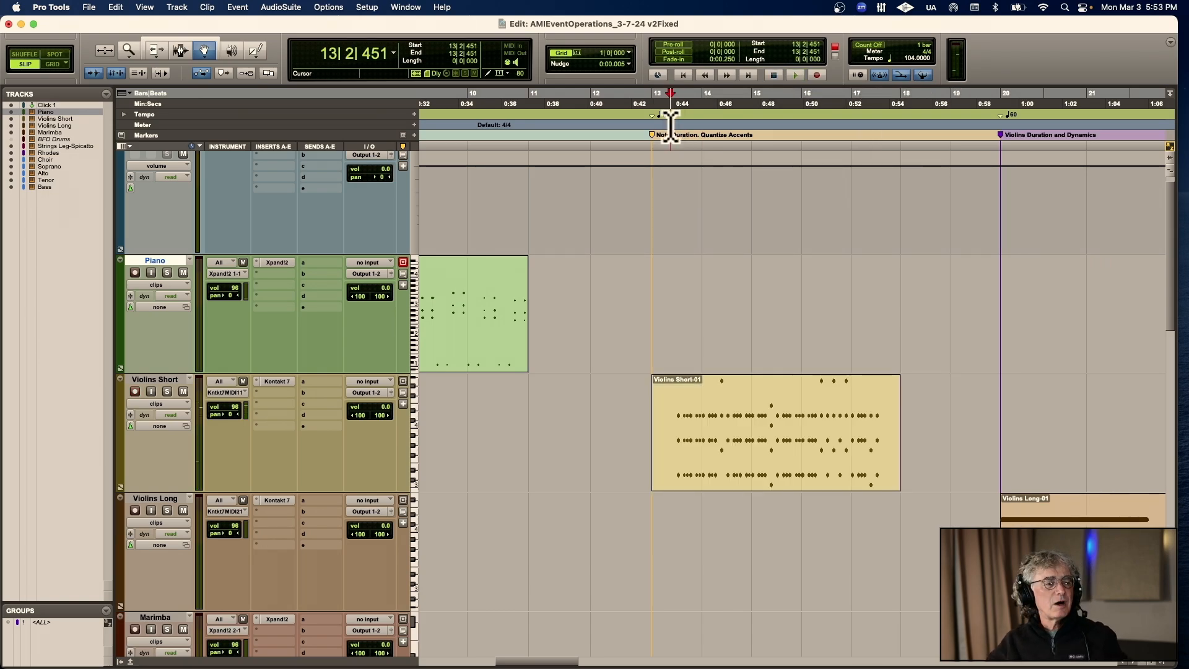
{"action": "scroll", "coordinate": [671, 131], "scroll_direction": "left", "scroll_amount": 5}
{"action": "scroll", "coordinate": [671, 127], "scroll_direction": "right", "scroll_amount": 4}
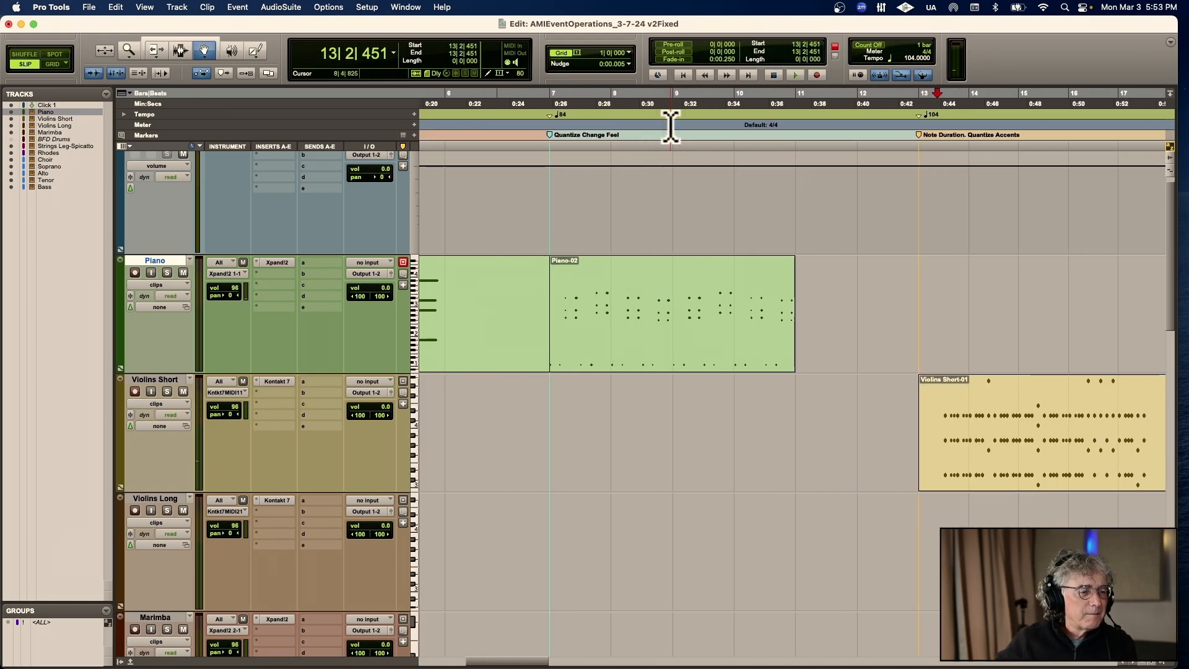
{"action": "scroll", "coordinate": [670, 127], "scroll_direction": "right", "scroll_amount": 4}
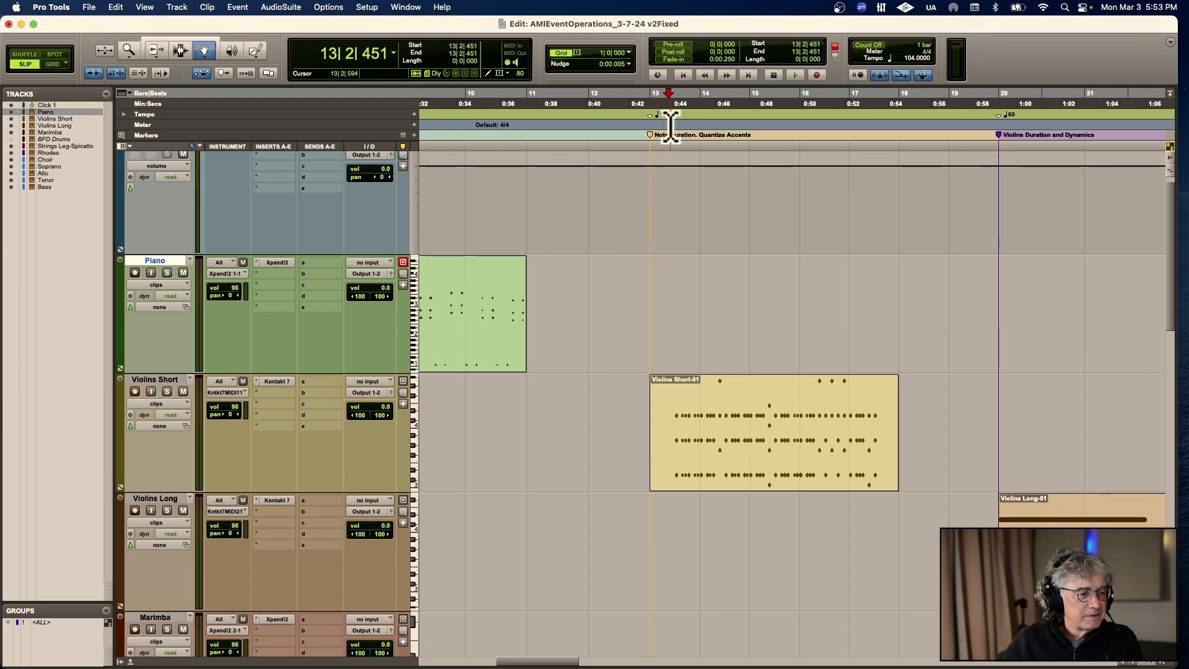
{"action": "scroll", "coordinate": [671, 127], "scroll_direction": "right", "scroll_amount": 2}
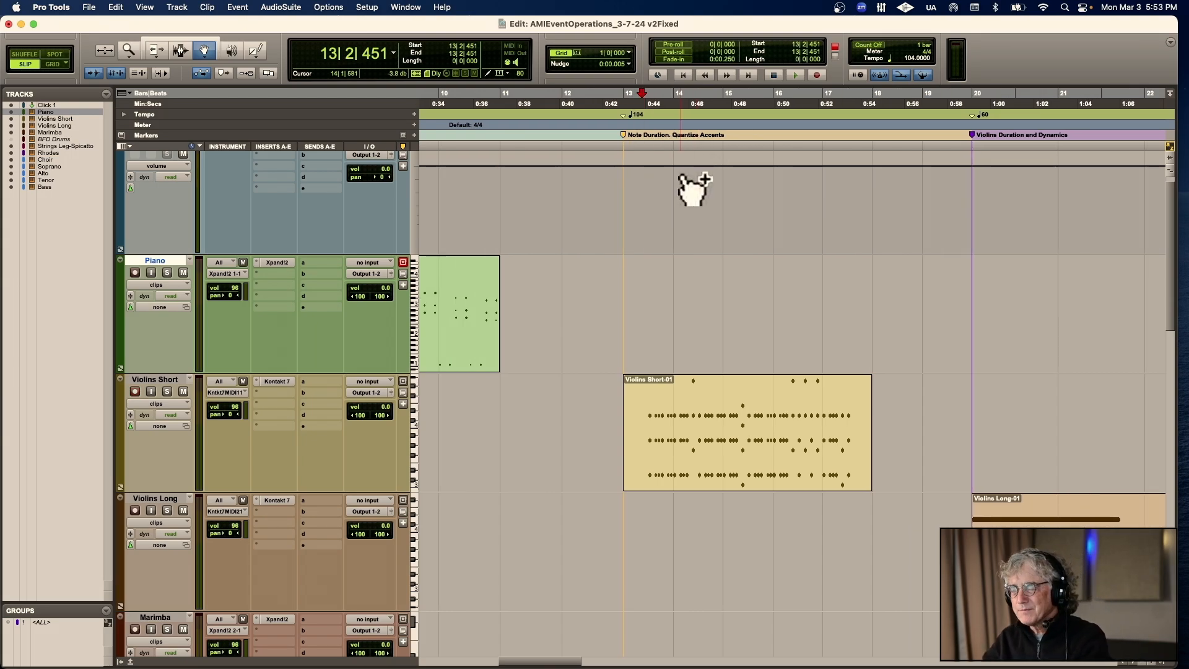
{"action": "key", "text": "super+z"}
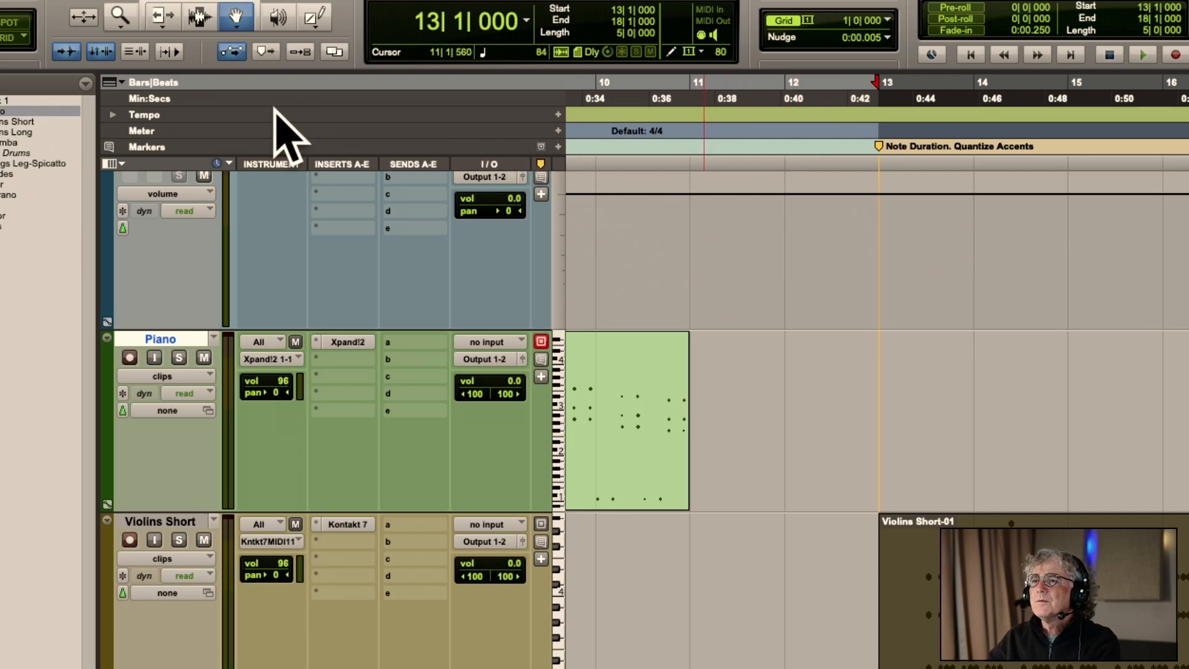
{"action": "left_click", "coordinate": [113, 114]}
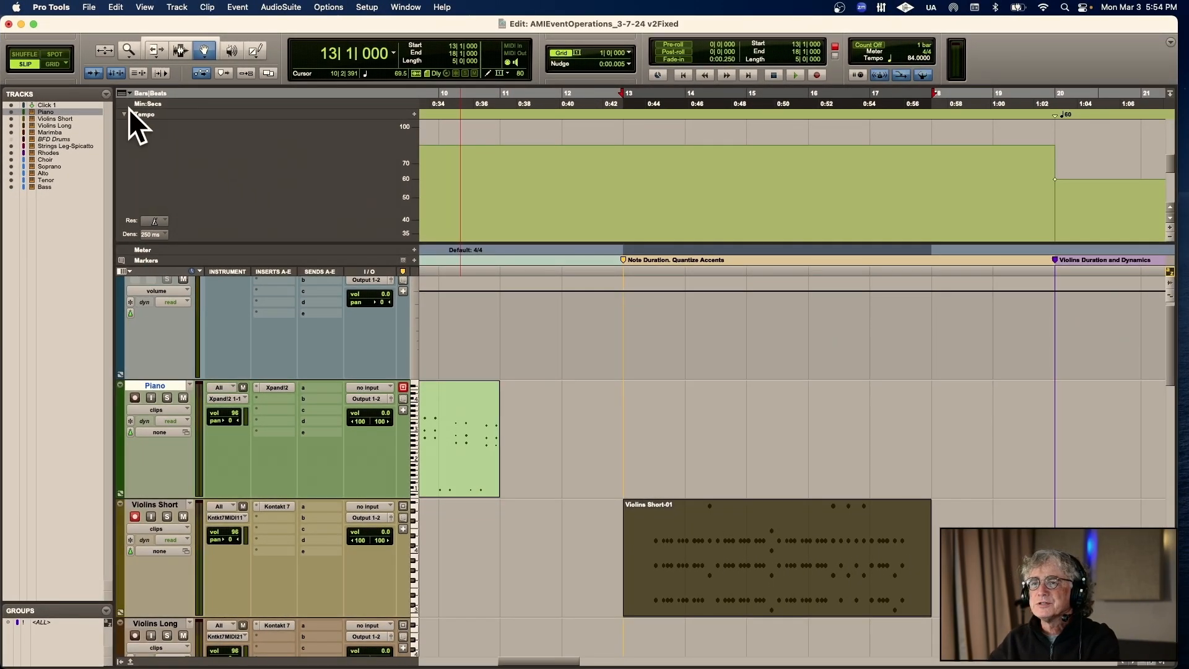
{"action": "left_click", "coordinate": [124, 113]}
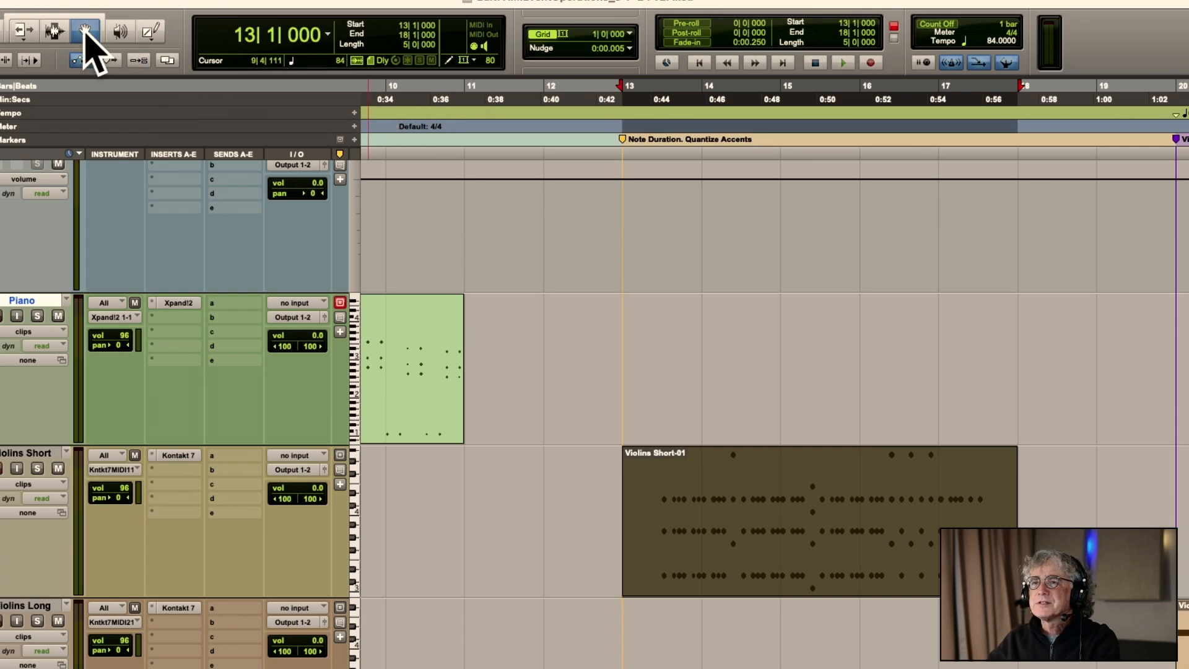
Place the edit cursor at 13|1|000 with the Selector tool and insert a 104 BPM tempo change there
{"action": "left_click", "coordinate": [54, 31]}
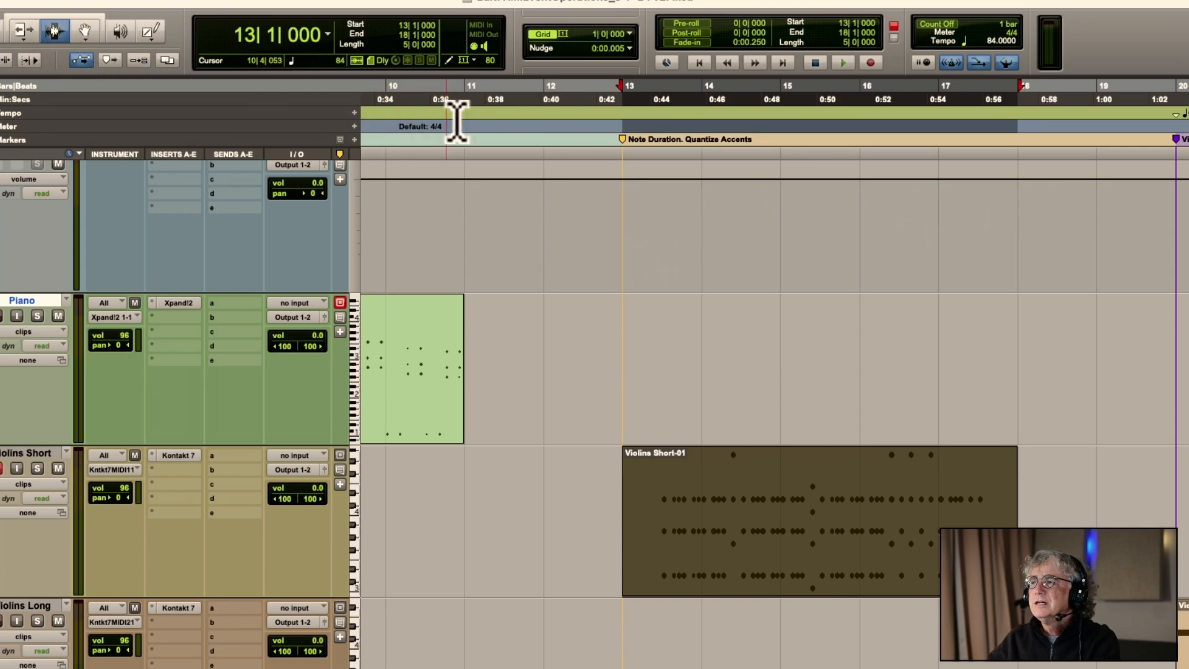
{"action": "left_click", "coordinate": [624, 125]}
{"action": "left_click", "coordinate": [251, 33]}
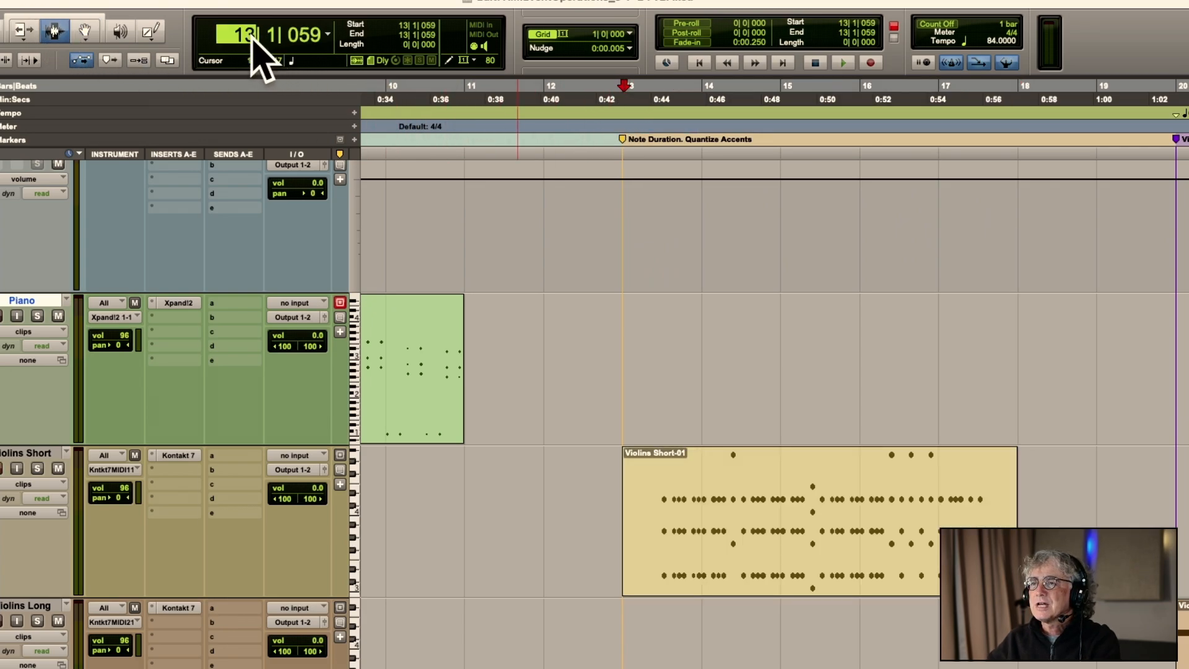
{"action": "type", "text": "13"}
{"action": "key", "text": "Return"}
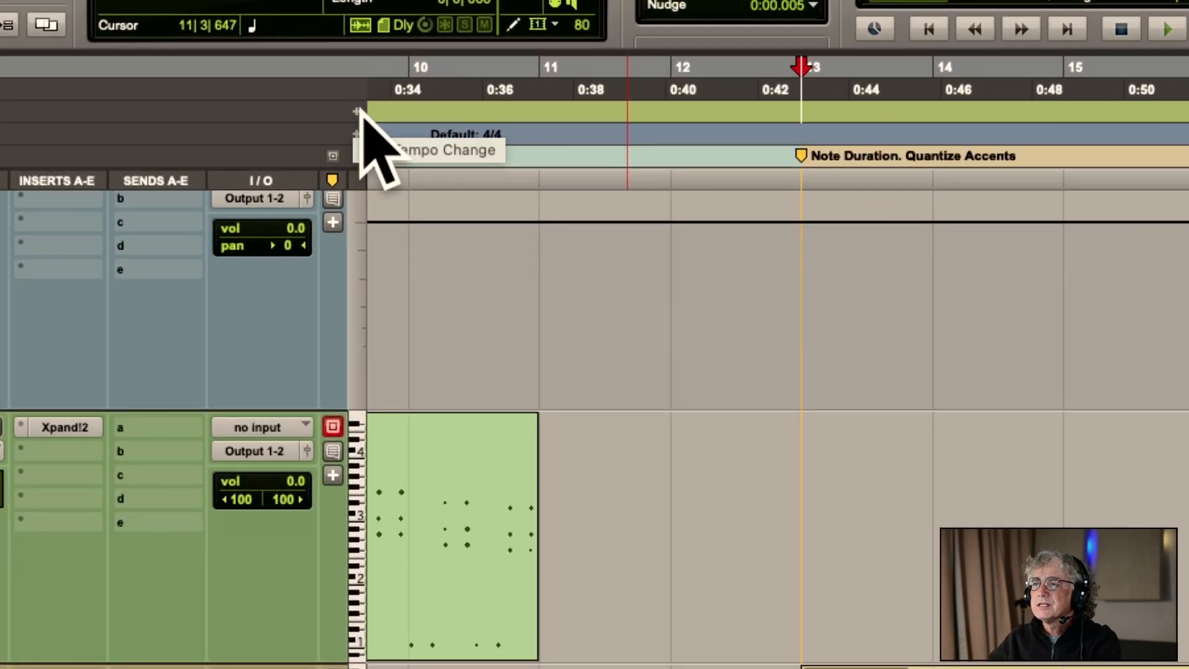
{"action": "left_click", "coordinate": [356, 111]}
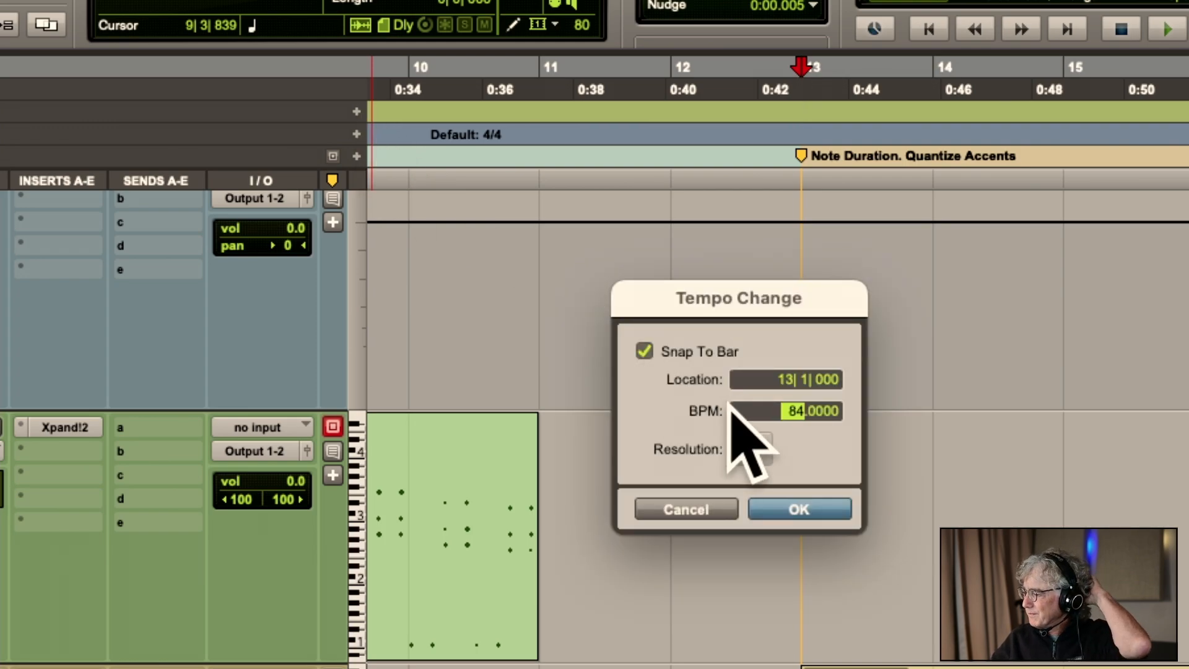
{"action": "type", "text": "10"}
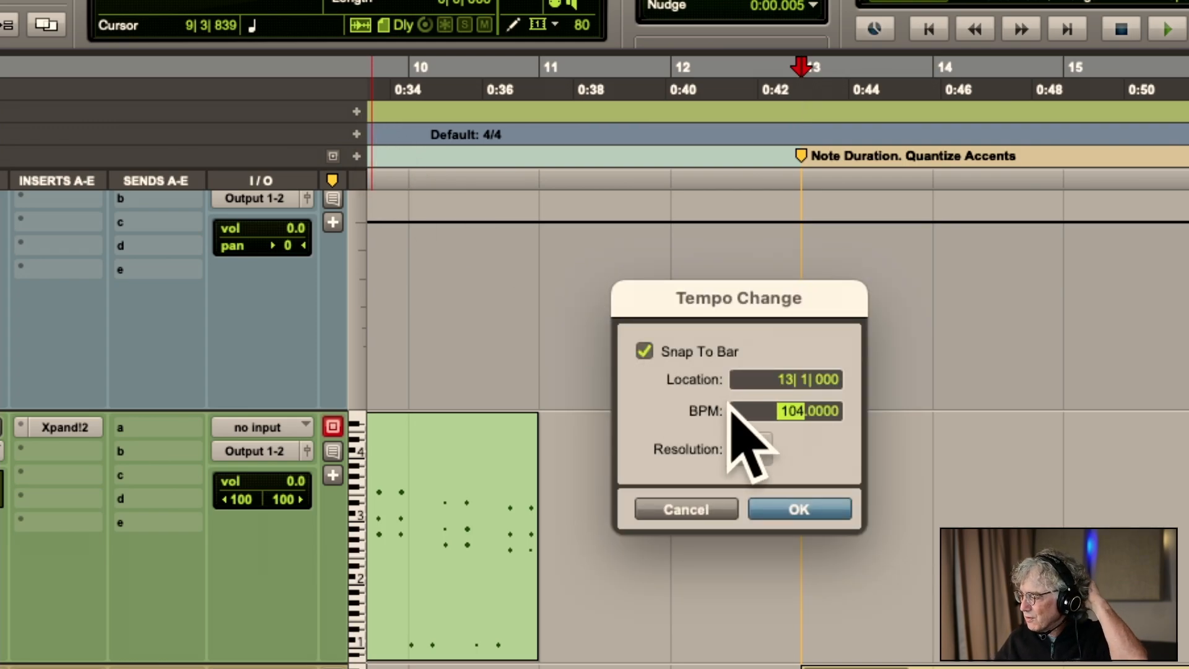
{"action": "type", "text": "4"}
{"action": "key", "text": "Return"}
Listen to the short violins part from bar 13, and replay it from 12|3|576
{"action": "scroll", "coordinate": [765, 287], "scroll_direction": "down", "scroll_amount": 3}
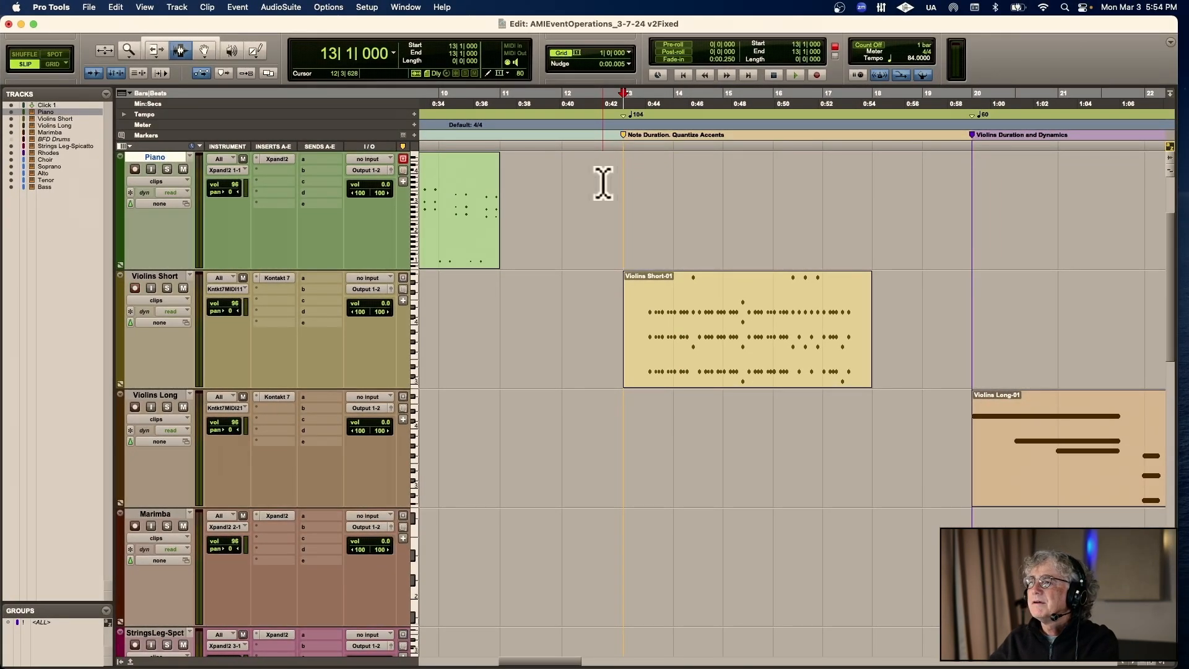
{"action": "key", "text": "space"}
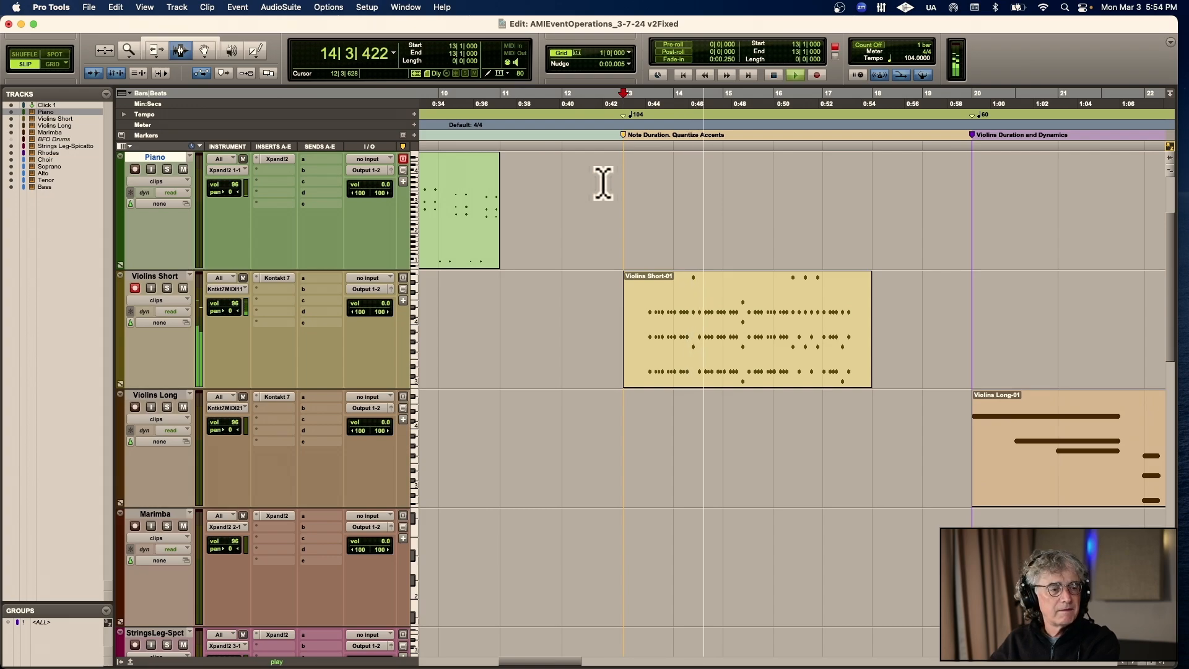
{"action": "key", "text": "space"}
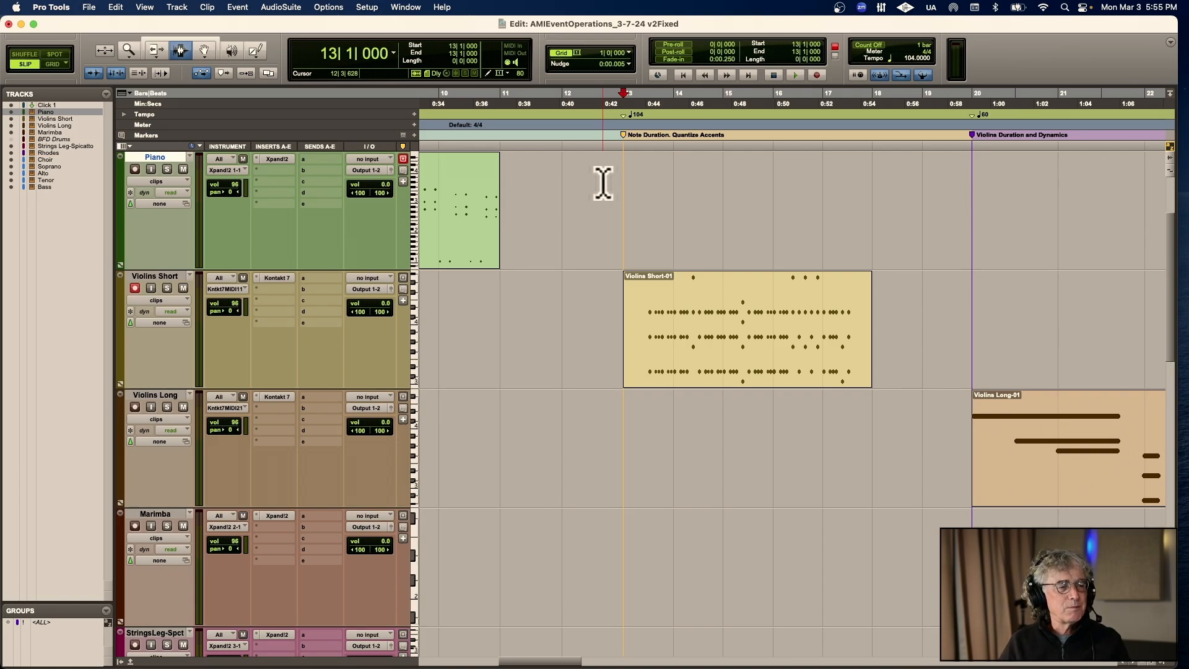
{"action": "key", "text": "space"}
{"action": "left_click", "coordinate": [603, 183]}
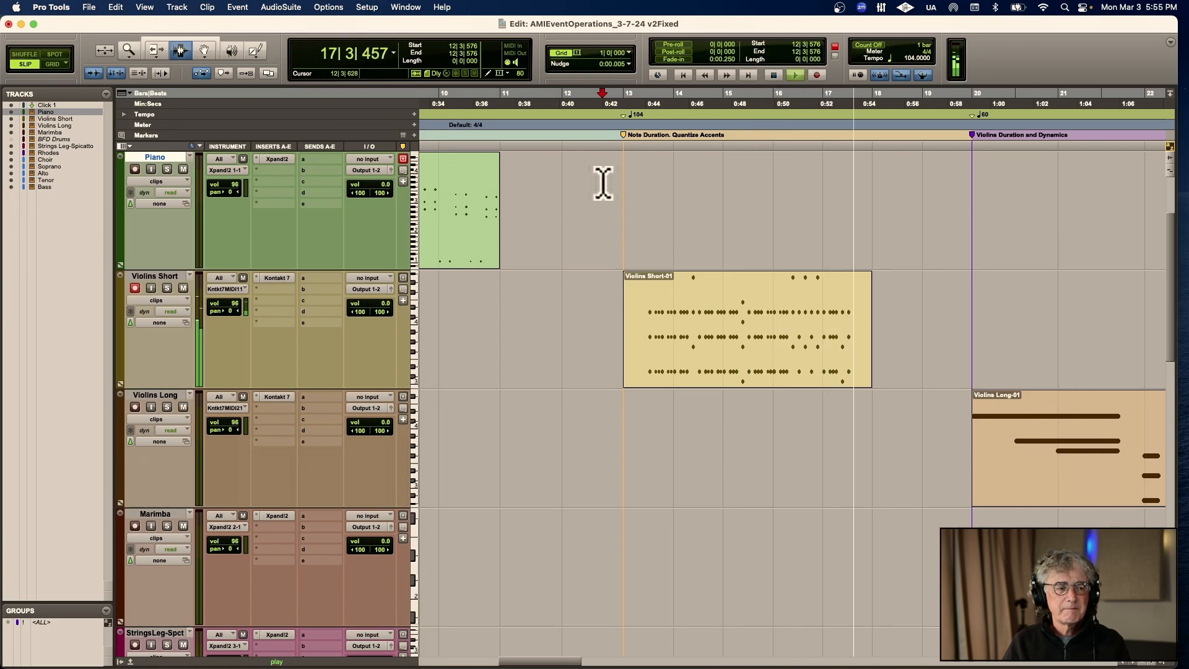
{"action": "key", "text": "space"}
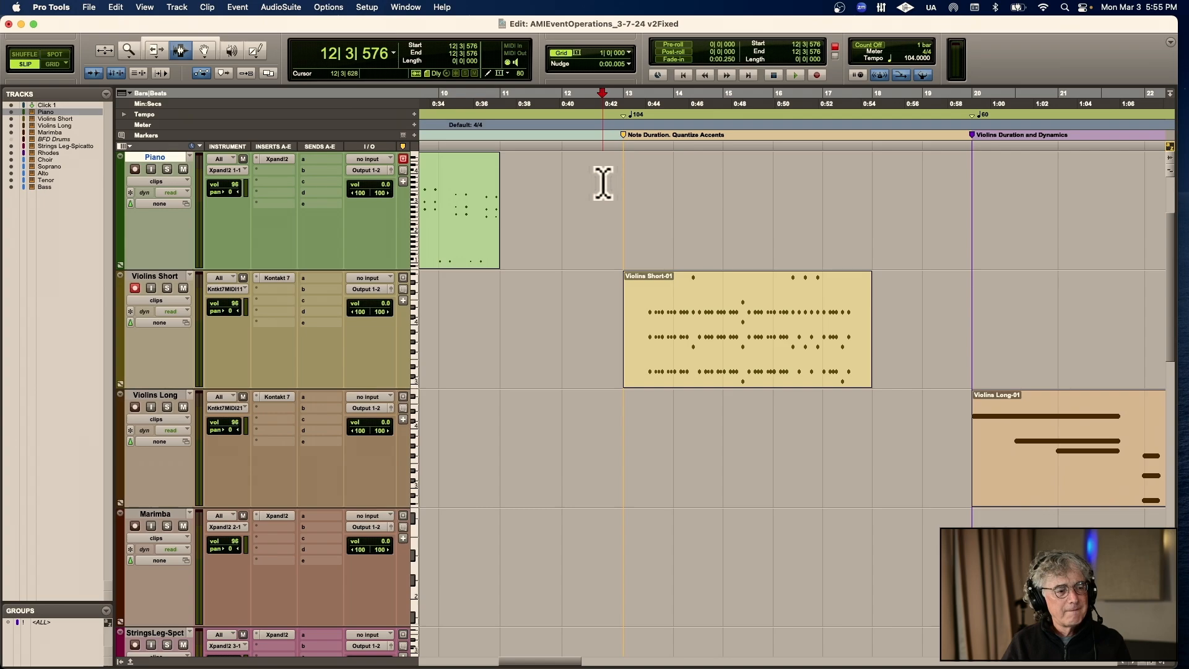
{"action": "key", "text": "space"}
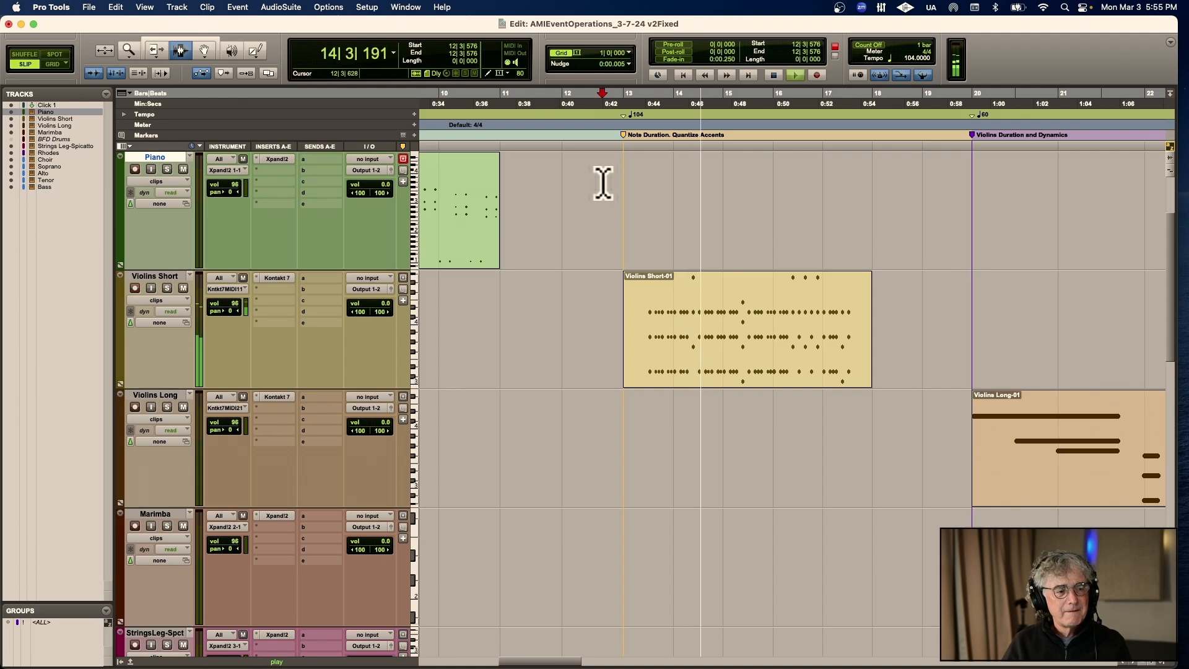
{"action": "key", "text": "space"}
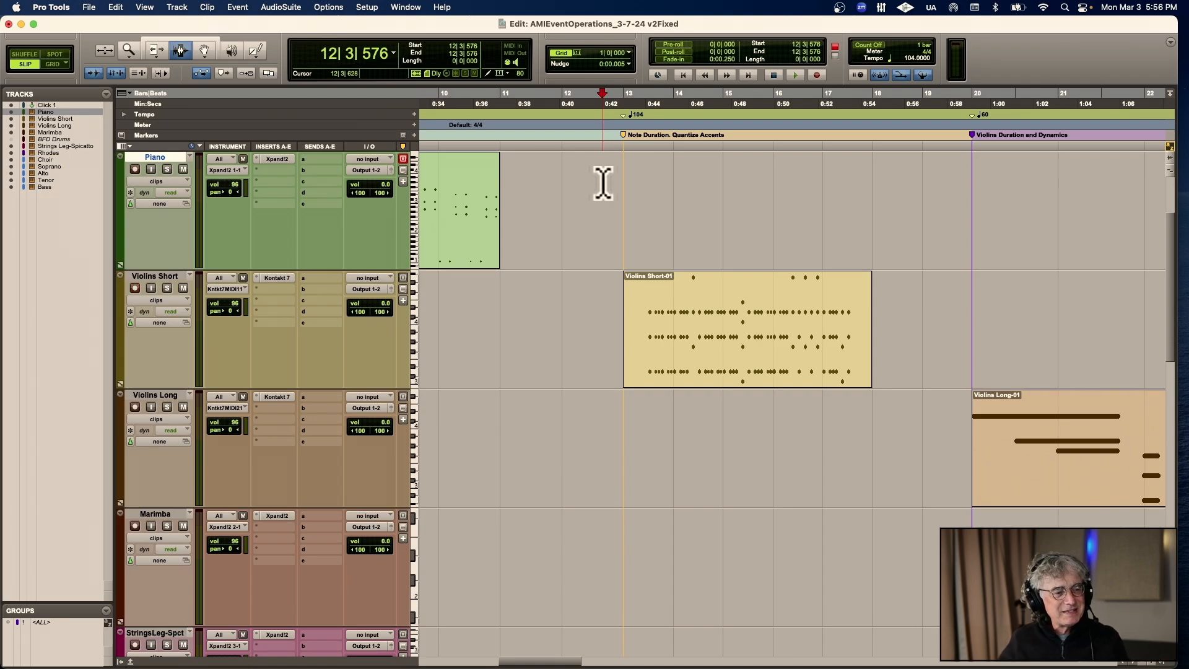
Open the Violins Short-01 clip for note editing with the Grabber tool
{"action": "scroll", "coordinate": [603, 183], "scroll_direction": "left", "scroll_amount": 8}
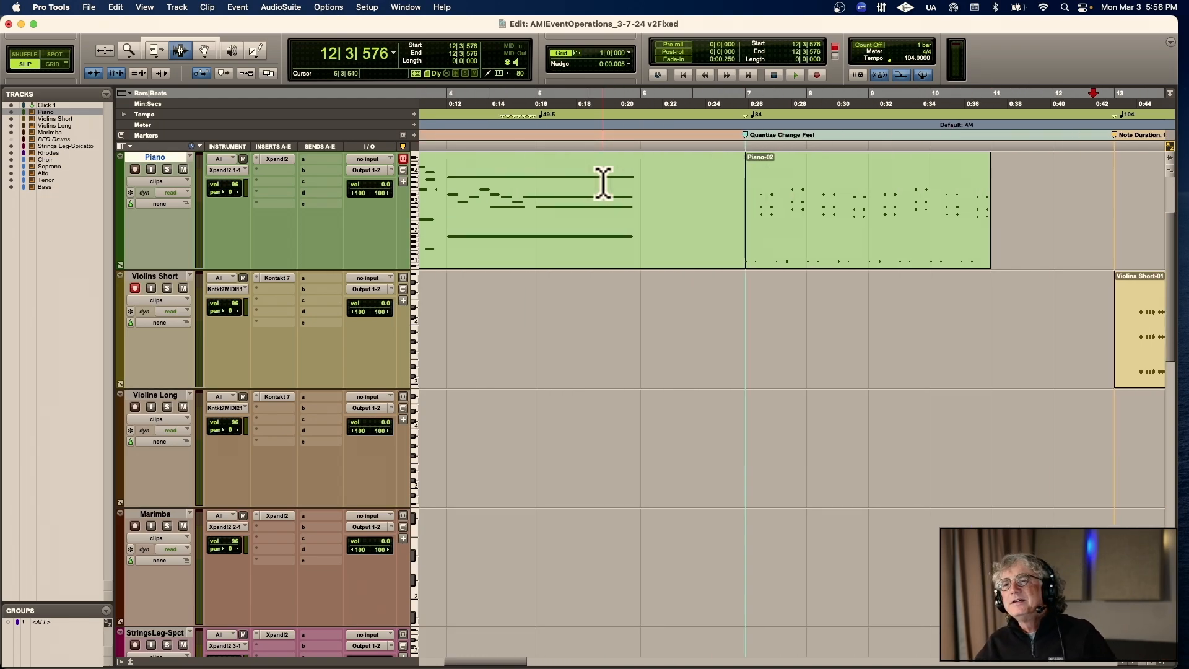
{"action": "scroll", "coordinate": [603, 183], "scroll_direction": "down", "scroll_amount": 4}
{"action": "scroll", "coordinate": [603, 183], "scroll_direction": "right", "scroll_amount": 10}
{"action": "scroll", "coordinate": [603, 183], "scroll_direction": "up", "scroll_amount": 2}
{"action": "scroll", "coordinate": [604, 184], "scroll_direction": "right", "scroll_amount": 2}
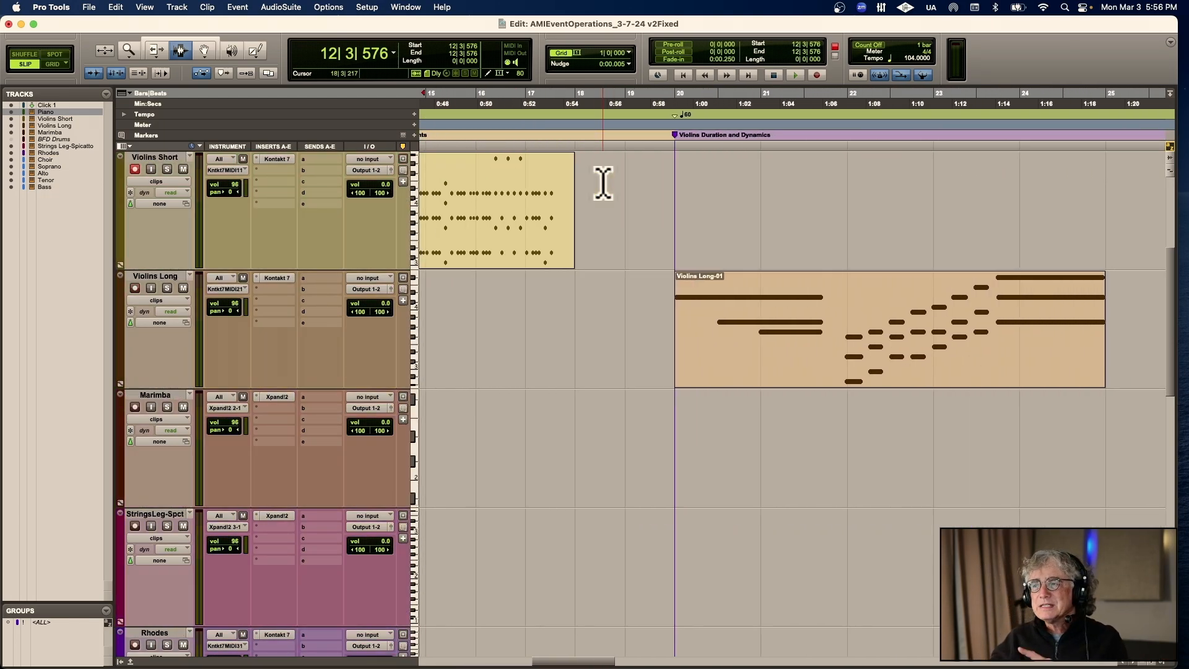
{"action": "scroll", "coordinate": [603, 183], "scroll_direction": "left", "scroll_amount": 3}
{"action": "scroll", "coordinate": [603, 183], "scroll_direction": "left", "scroll_amount": 1}
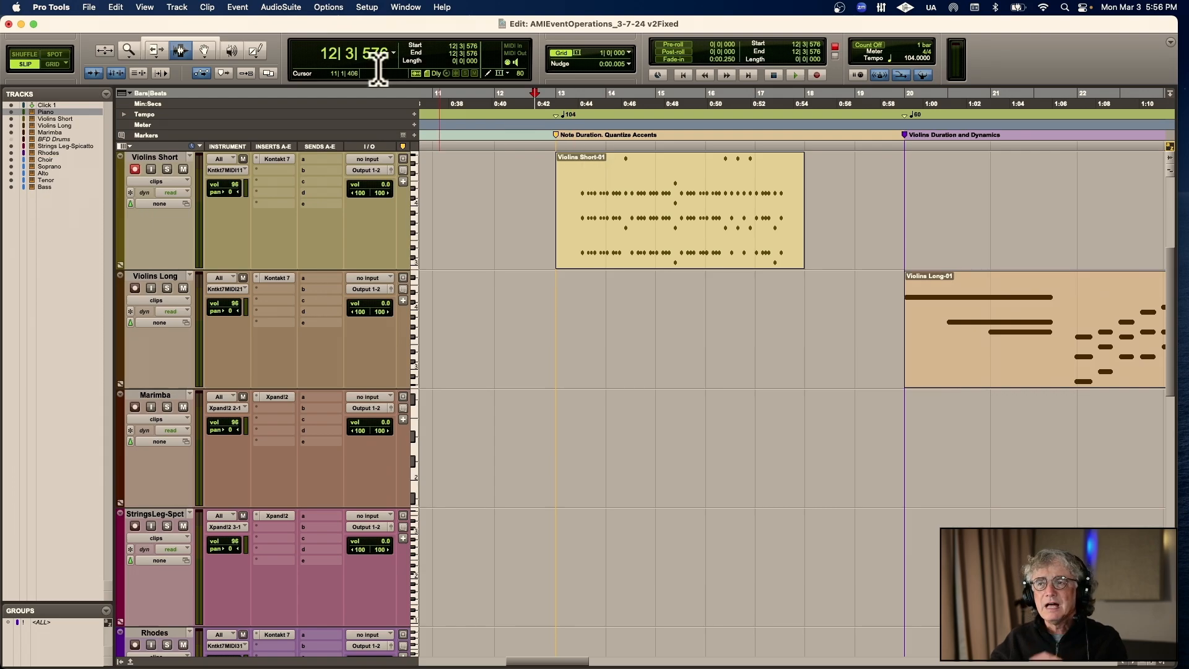
{"action": "left_click", "coordinate": [205, 50]}
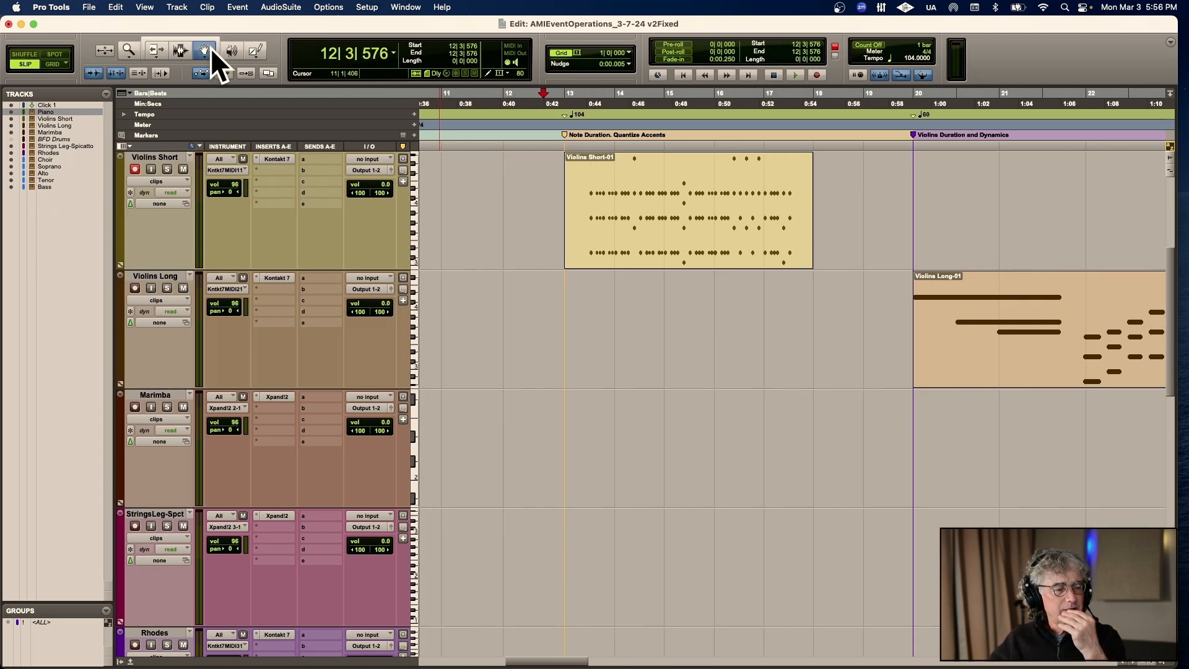
{"action": "scroll", "coordinate": [525, 212], "scroll_direction": "right", "scroll_amount": 1}
{"action": "double_click", "coordinate": [617, 217]}
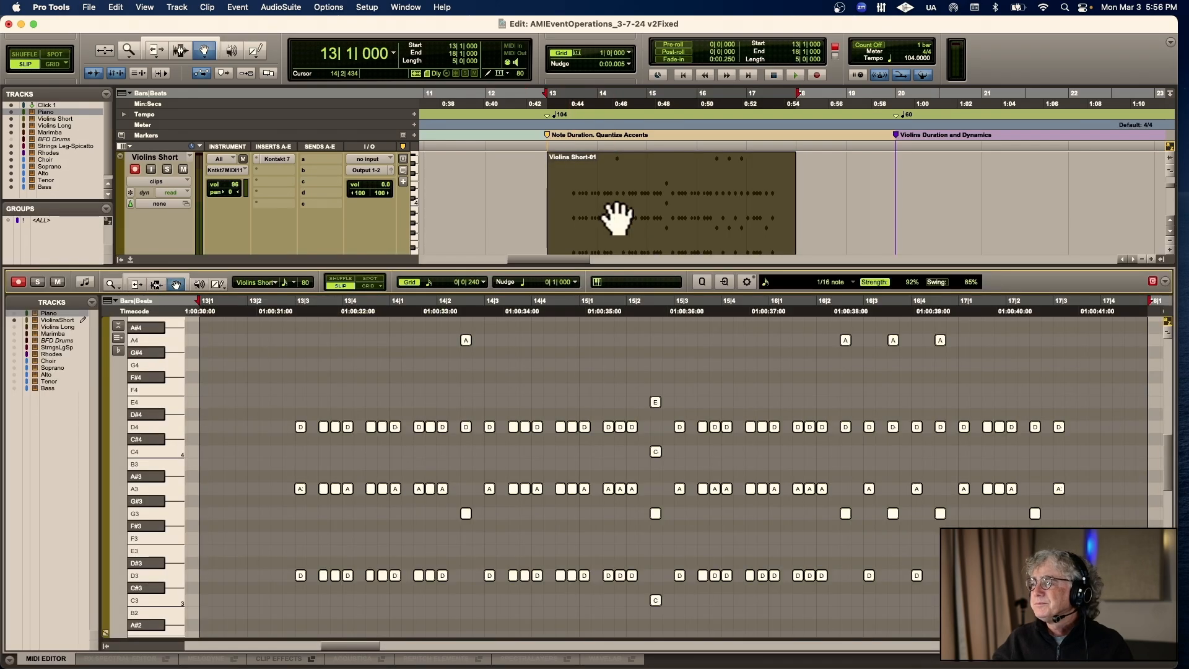
Show the controller lane beneath the violin notes, set it to velocity, and clear the note selection
{"action": "left_click", "coordinate": [106, 633]}
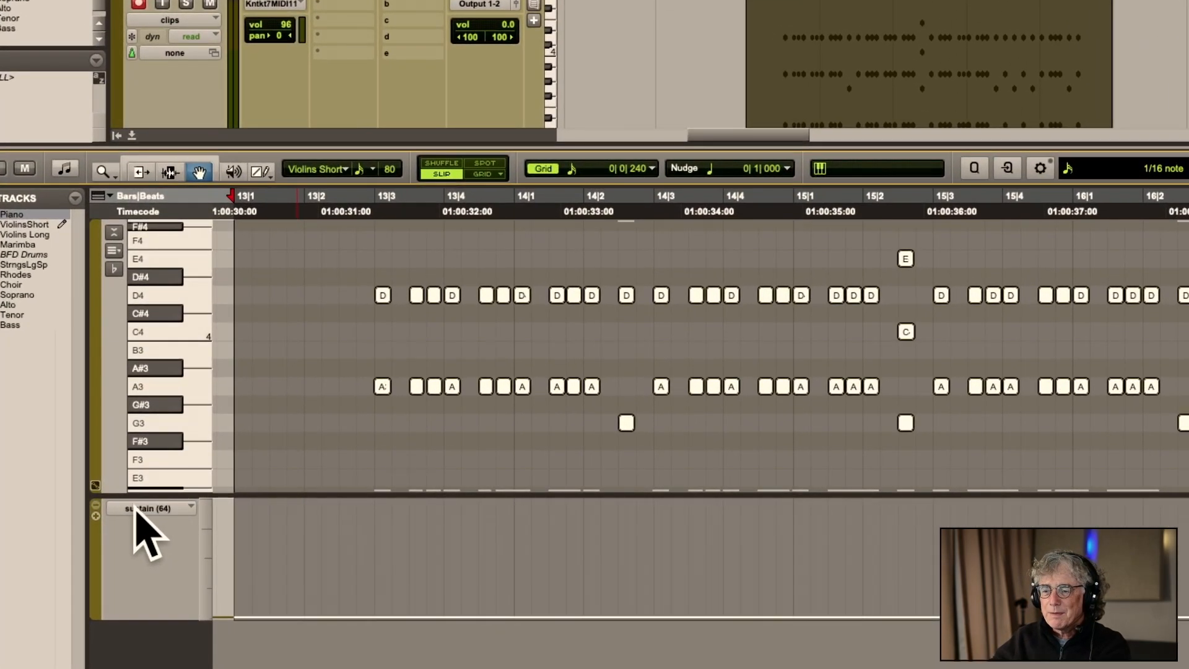
{"action": "left_click", "coordinate": [132, 514]}
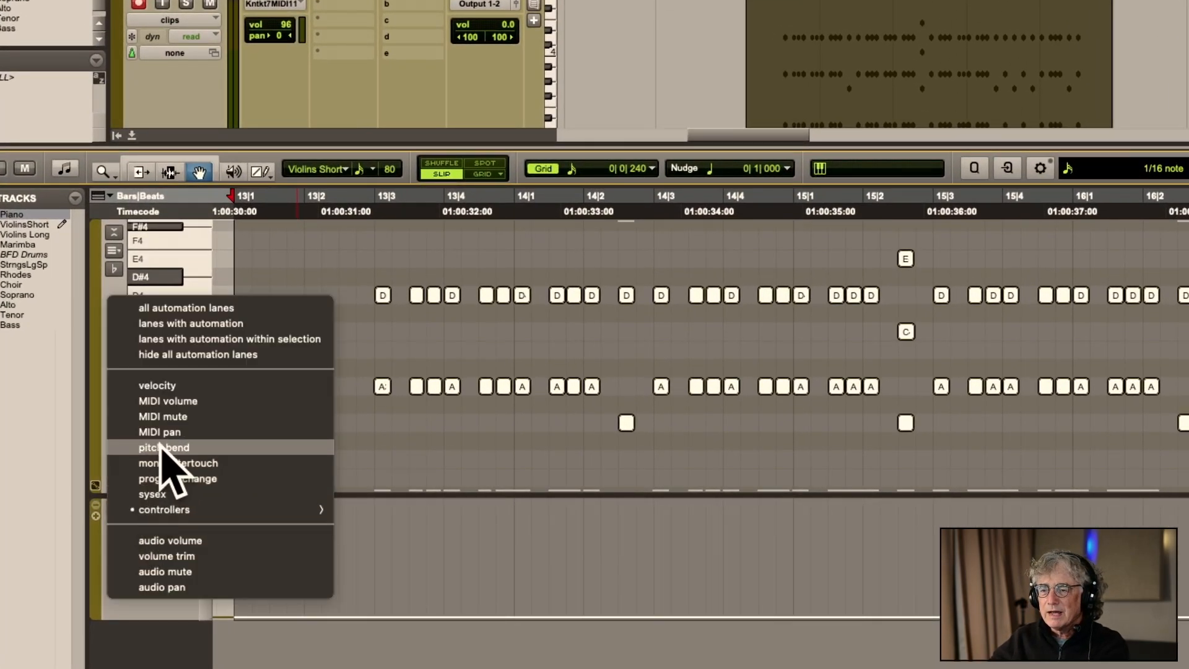
{"action": "left_click", "coordinate": [175, 386]}
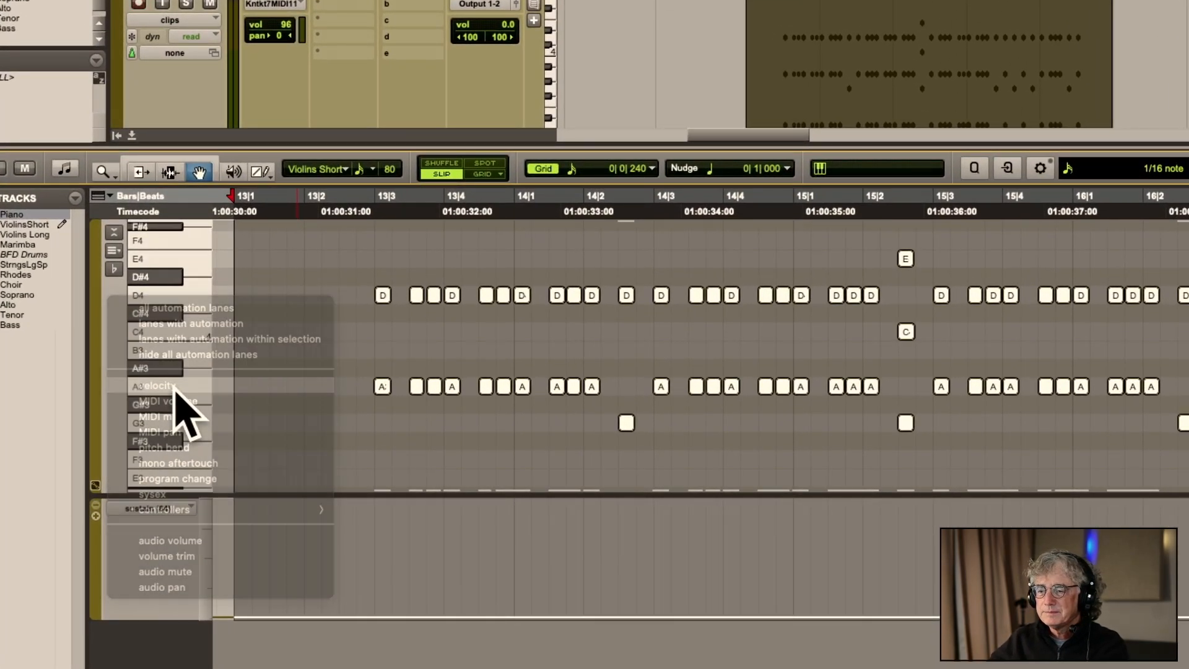
{"action": "left_click", "coordinate": [322, 514]}
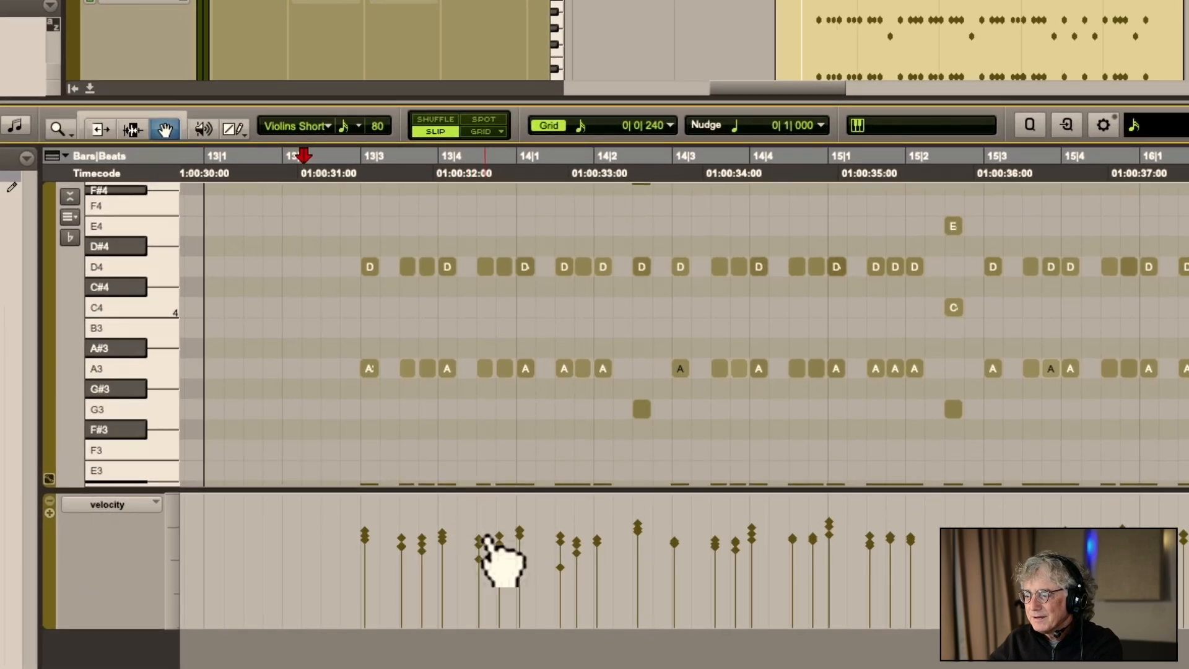
Lower the velocities of the two unaccented chords between 13|3 and 13|4 and the first chord after 13|4
{"action": "left_click", "coordinate": [397, 534]}
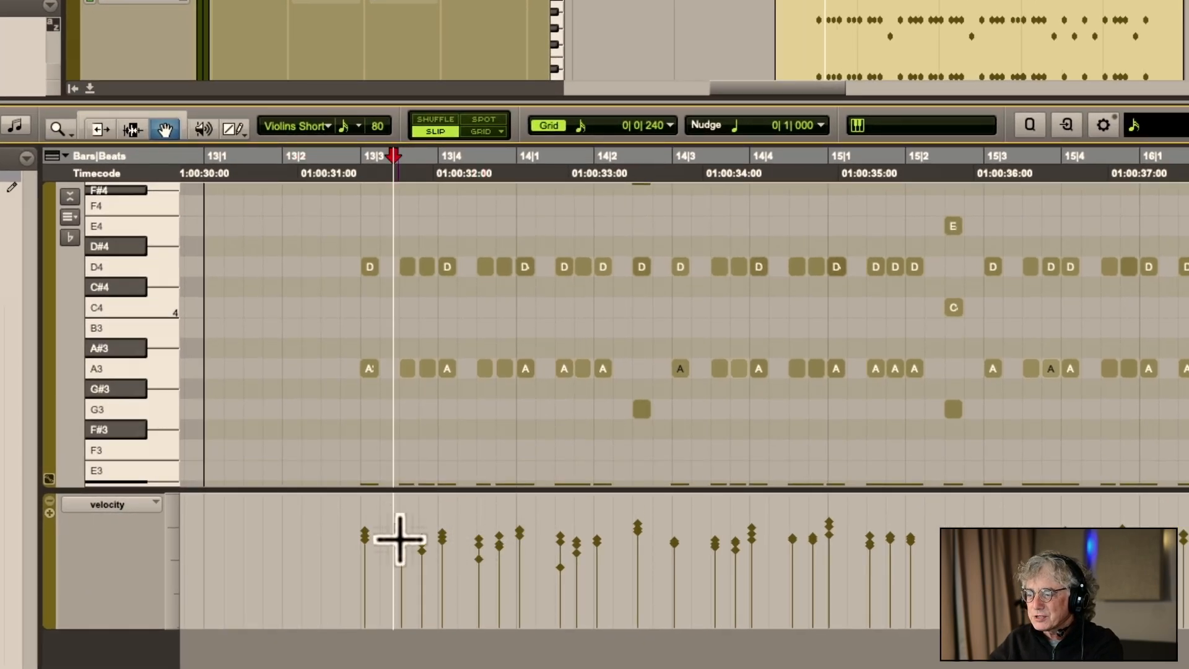
{"action": "left_click", "coordinate": [401, 540]}
{"action": "left_click_drag", "start_coordinate": [411, 527], "coordinate": [424, 558]}
{"action": "left_click", "coordinate": [427, 530]}
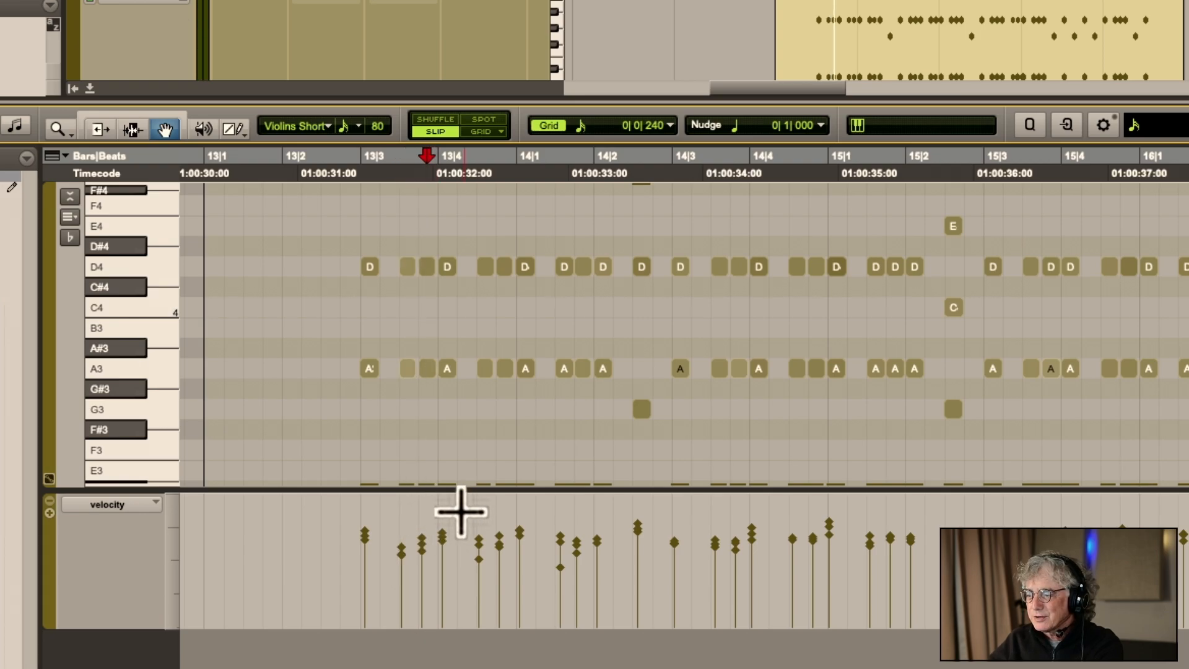
{"action": "mouse_move", "coordinate": [468, 514]}
{"action": "left_mouse_down"}
{"action": "mouse_move", "coordinate": [481, 566]}
{"action": "mouse_move", "coordinate": [481, 549]}
{"action": "left_mouse_up"}
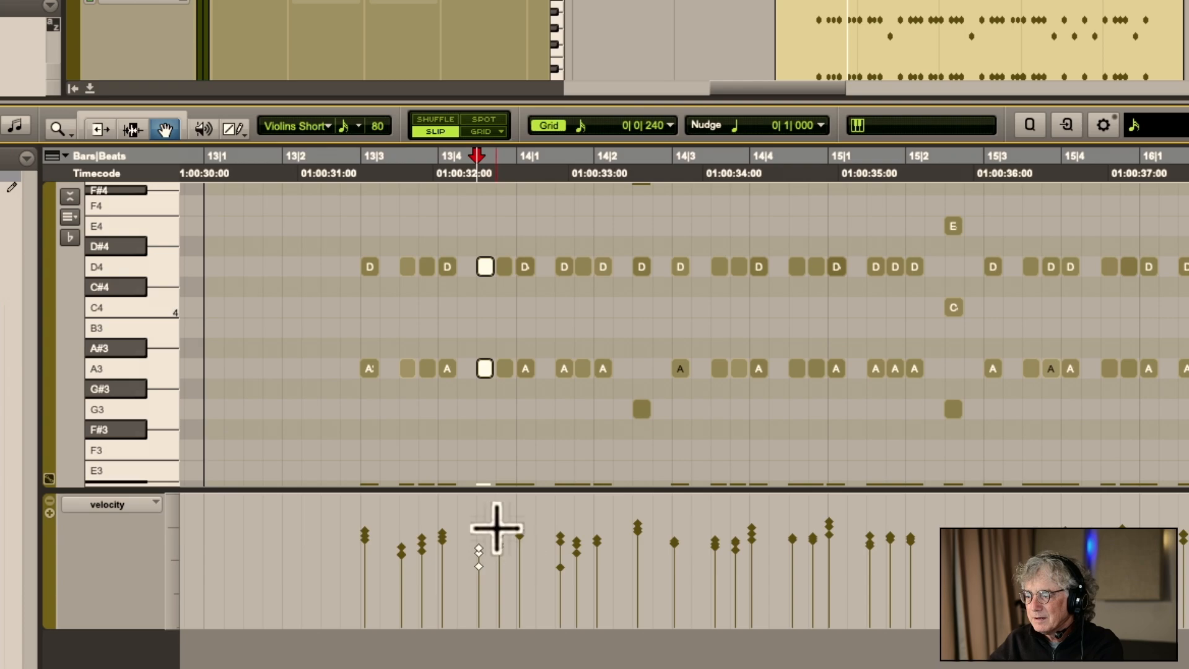
{"action": "left_click_drag", "start_coordinate": [404, 535], "coordinate": [408, 563]}
{"action": "left_click_drag", "start_coordinate": [409, 521], "coordinate": [421, 556]}
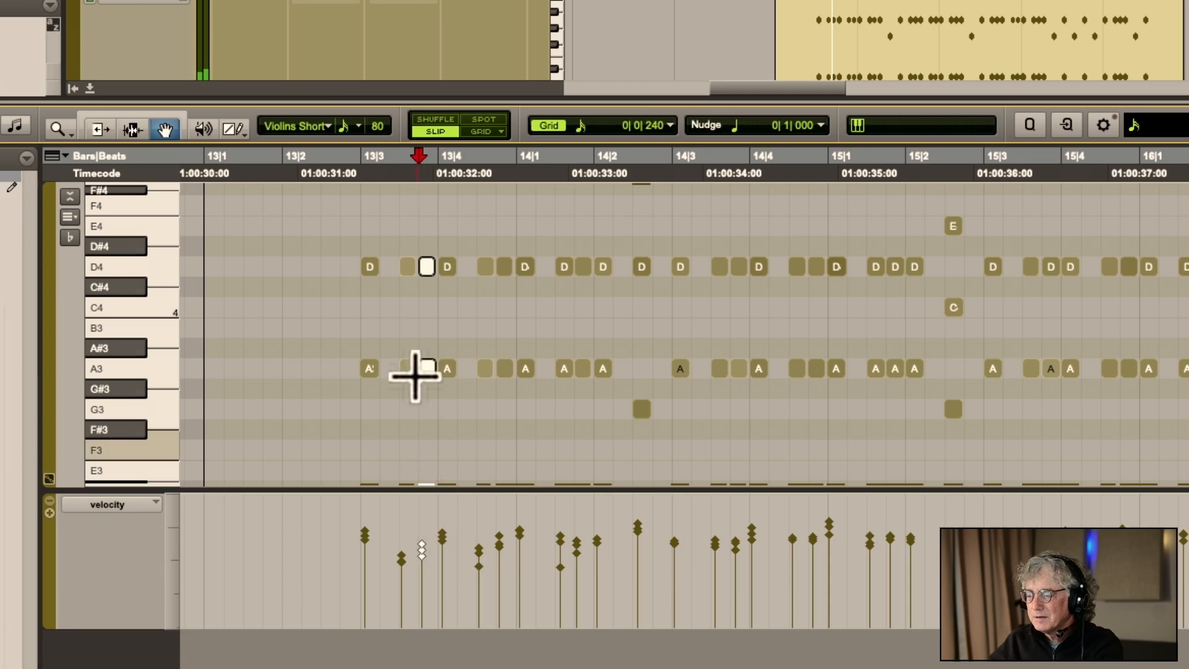
Listen from just before 13|3 and slightly raise the velocity of the first unaccented chord after 13|3
{"action": "left_click_drag", "start_coordinate": [356, 186], "coordinate": [330, 186]}
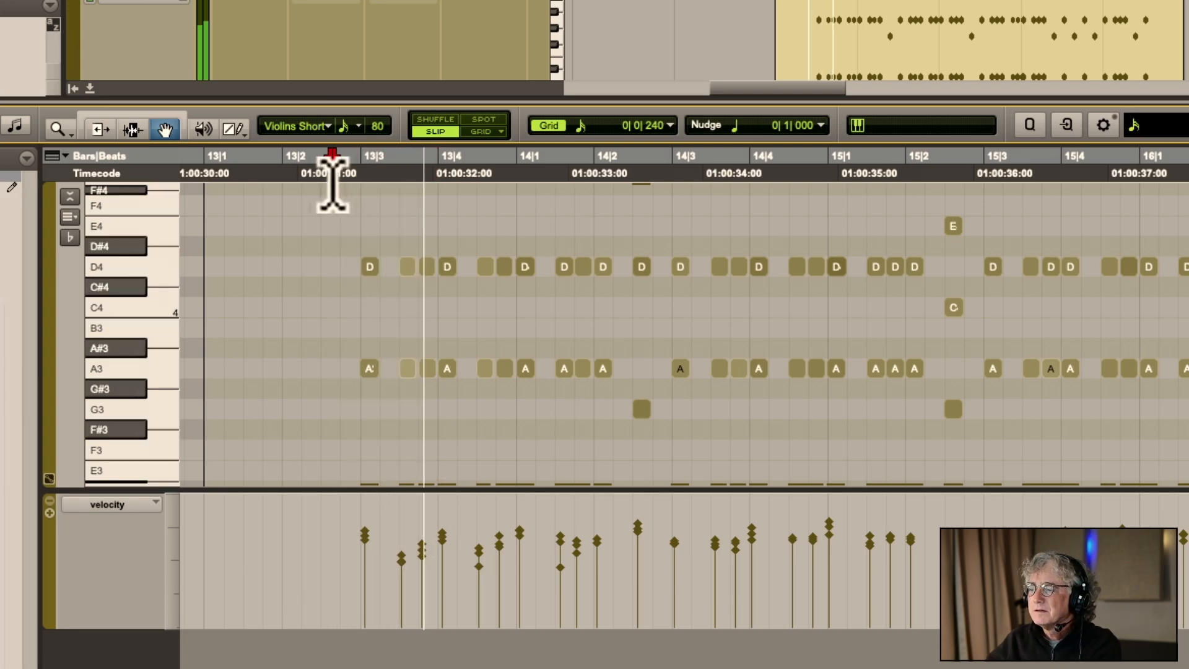
{"action": "key", "text": "space"}
{"action": "left_click", "coordinate": [399, 548]}
{"action": "left_click", "coordinate": [391, 551]}
{"action": "mouse_move", "coordinate": [391, 550]}
{"action": "left_mouse_down"}
{"action": "mouse_move", "coordinate": [403, 570]}
{"action": "mouse_move", "coordinate": [403, 546]}
{"action": "left_mouse_up"}
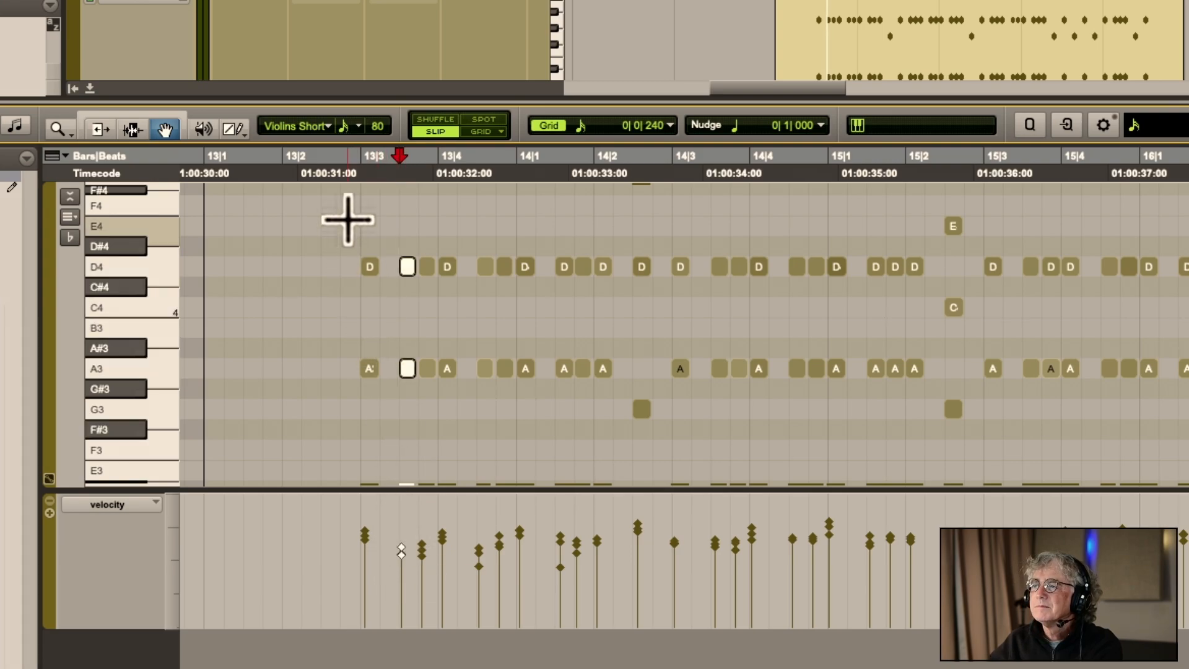
Listen from just before 13|3 and lower the velocities of the off-beat chord between 14|1 and 14|2
{"action": "left_click", "coordinate": [346, 186]}
{"action": "key", "text": "space"}
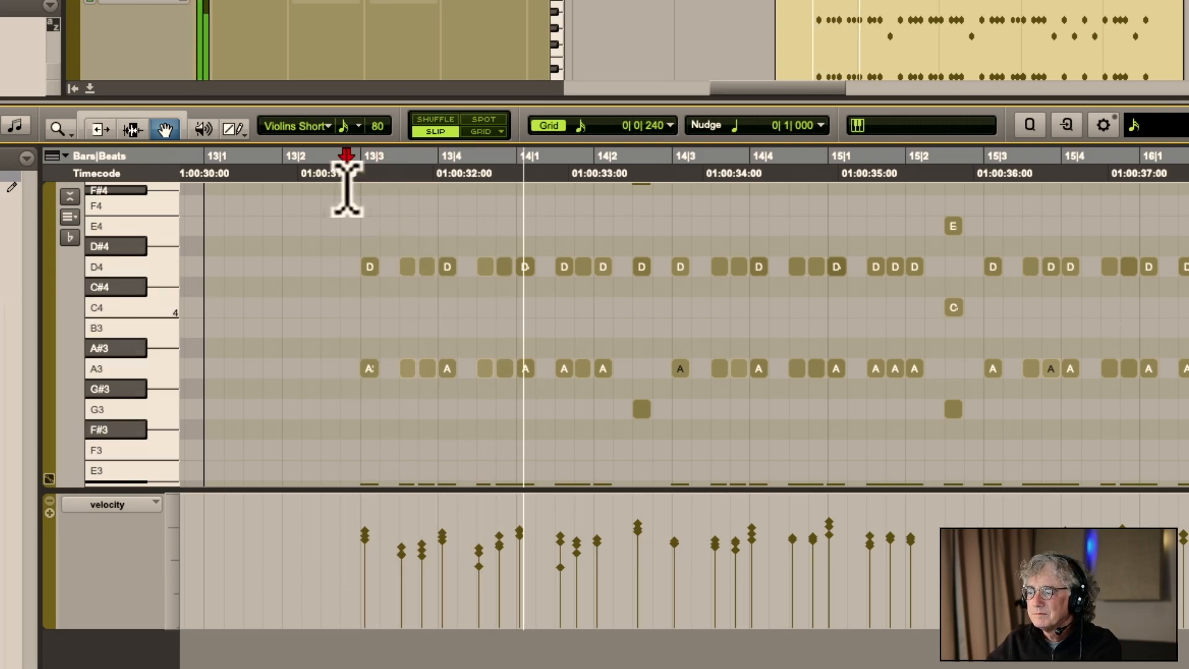
{"action": "left_click_drag", "start_coordinate": [555, 515], "coordinate": [565, 560]}
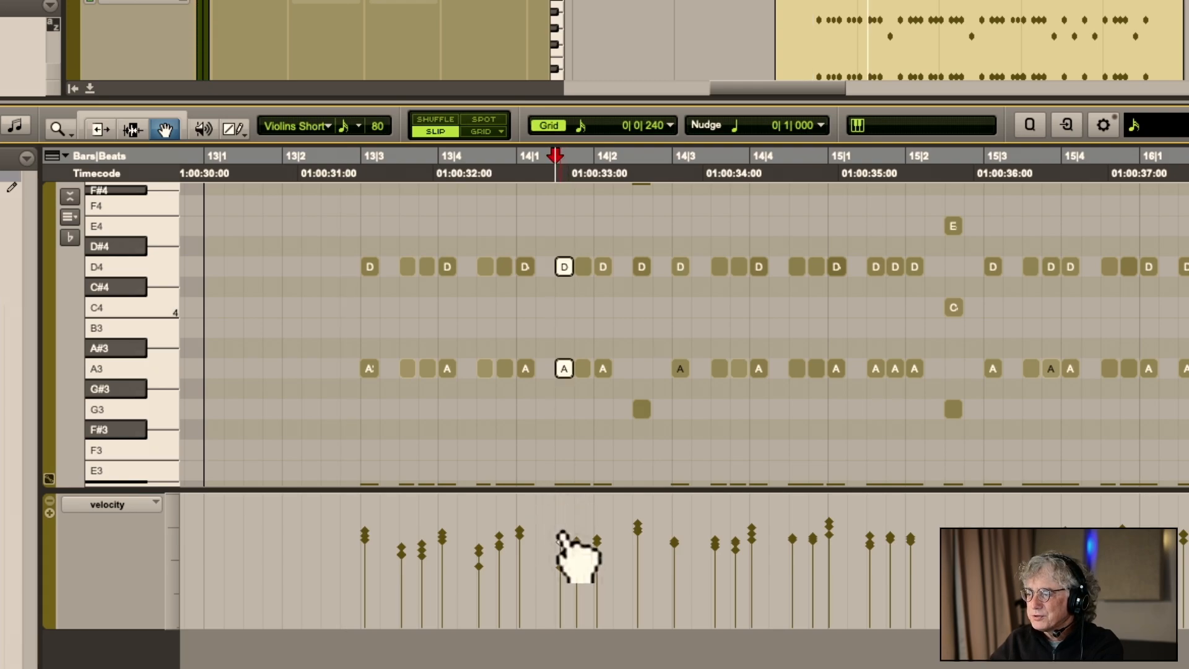
{"action": "left_click_drag", "start_coordinate": [559, 535], "coordinate": [560, 557]}
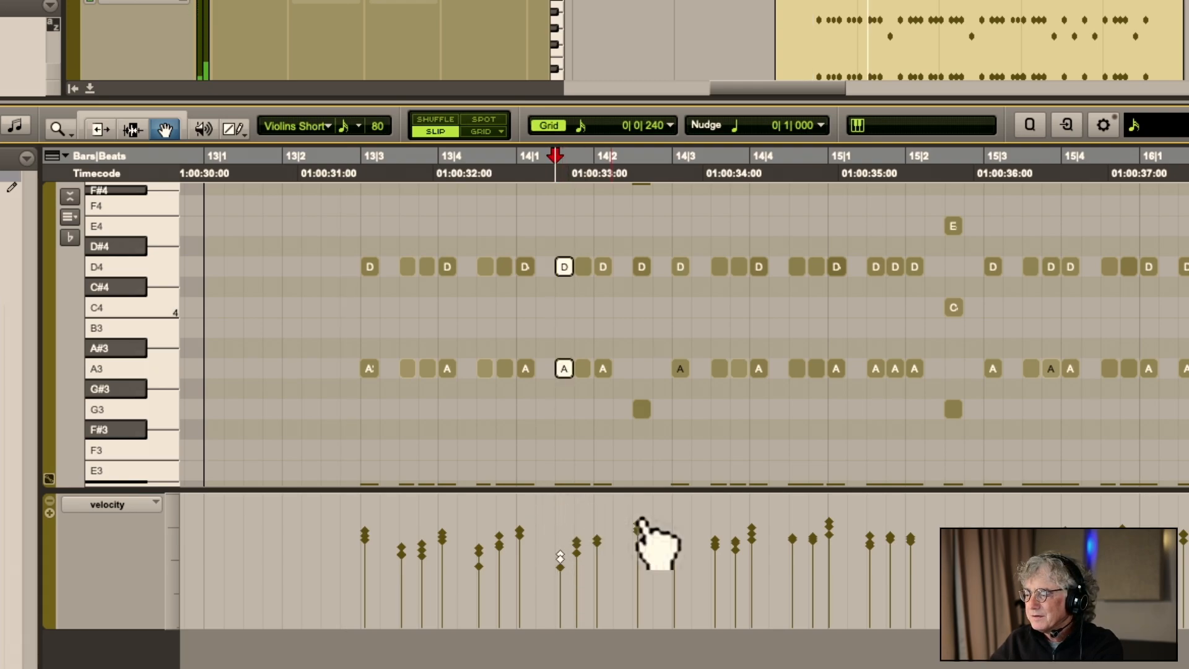
Raise the velocities of the accented chord between 14|2 and 14|3, listen from just before 13|3, and slightly raise the chord on 14|3
{"action": "left_click", "coordinate": [621, 525]}
{"action": "mouse_move", "coordinate": [633, 527]}
{"action": "left_mouse_down"}
{"action": "mouse_move", "coordinate": [644, 552]}
{"action": "mouse_move", "coordinate": [638, 510]}
{"action": "left_mouse_up"}
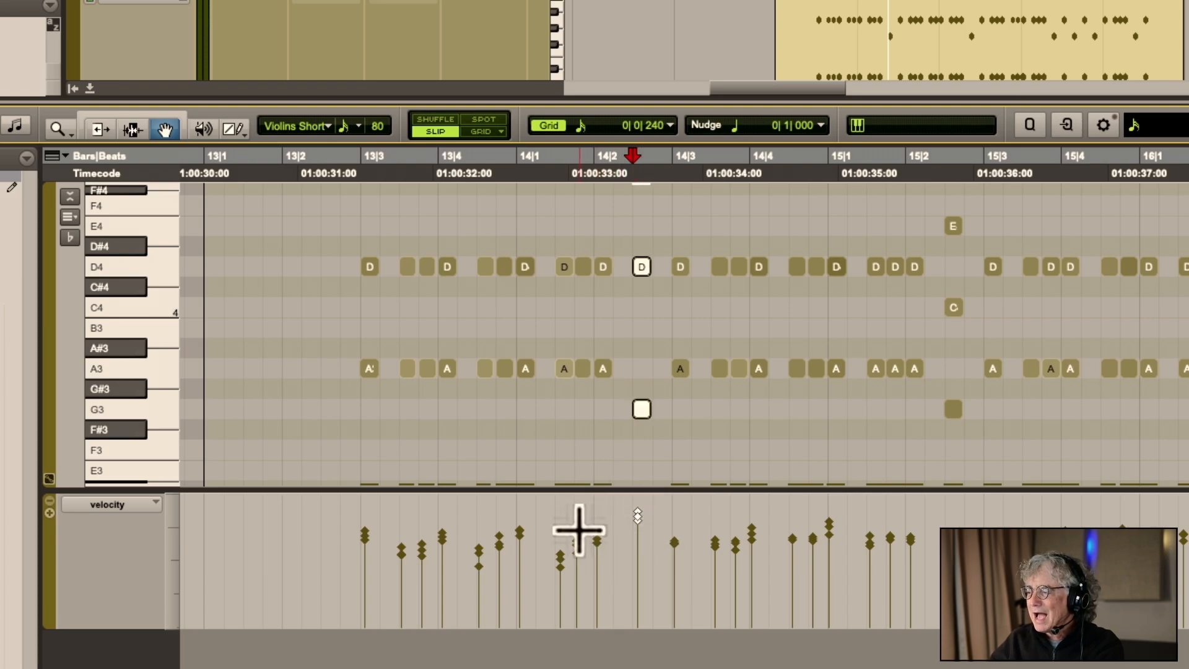
{"action": "left_click", "coordinate": [352, 179]}
{"action": "key", "text": "space"}
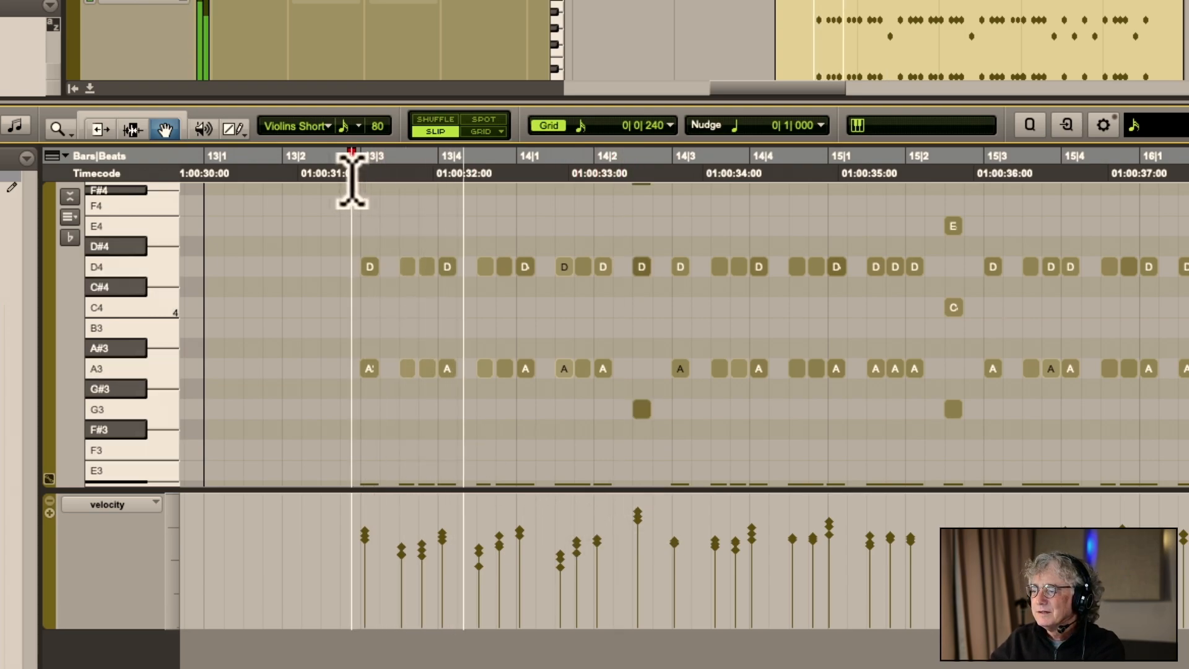
{"action": "key", "text": "space"}
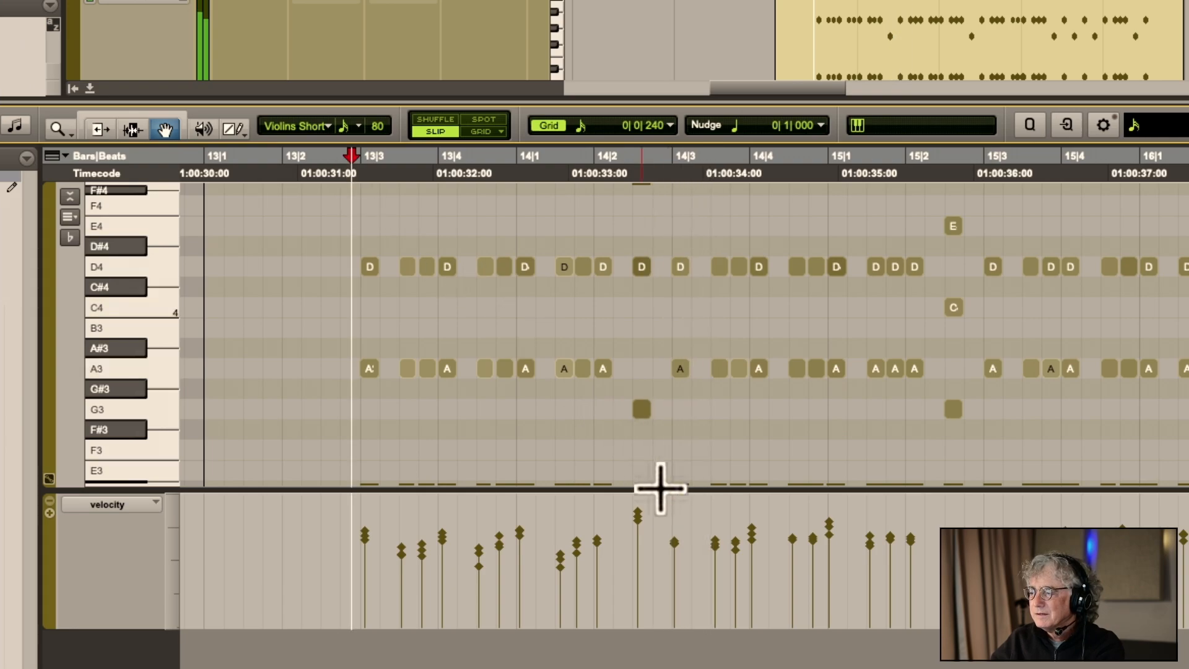
{"action": "mouse_move", "coordinate": [656, 526]}
{"action": "left_mouse_down"}
{"action": "mouse_move", "coordinate": [677, 557]}
{"action": "mouse_move", "coordinate": [675, 531]}
{"action": "left_mouse_up"}
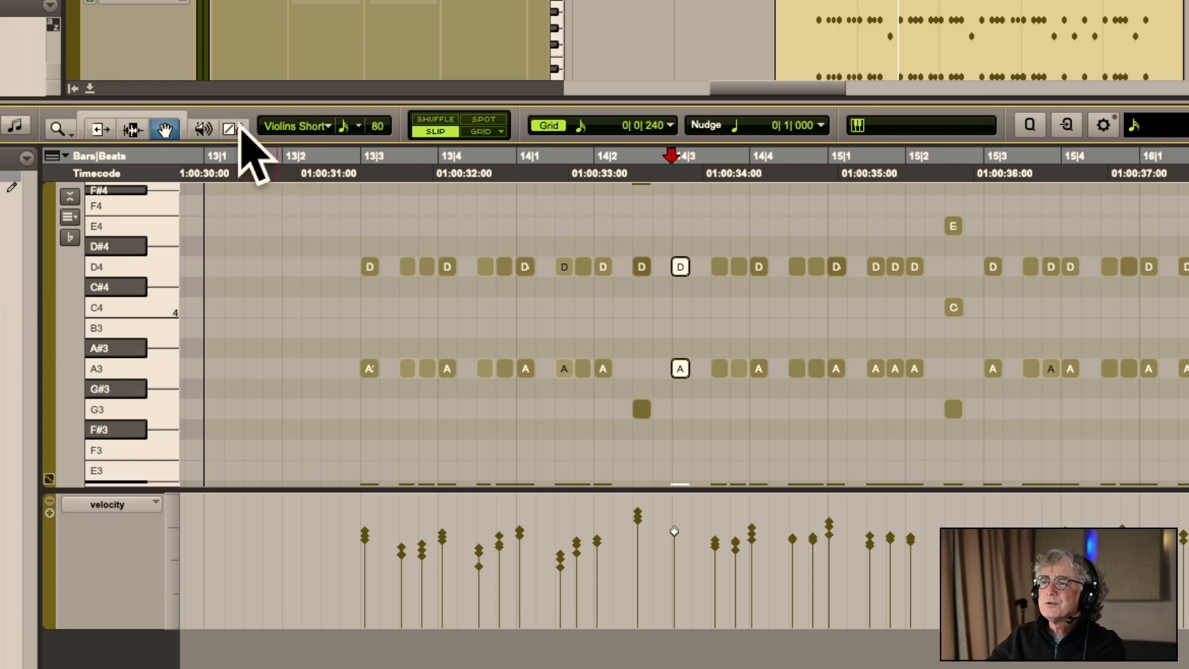
Redraw the chord velocities from just after 14|3 to about 16|1 with the Pencil tool, rising toward an accent in each group
{"action": "left_click", "coordinate": [650, 180]}
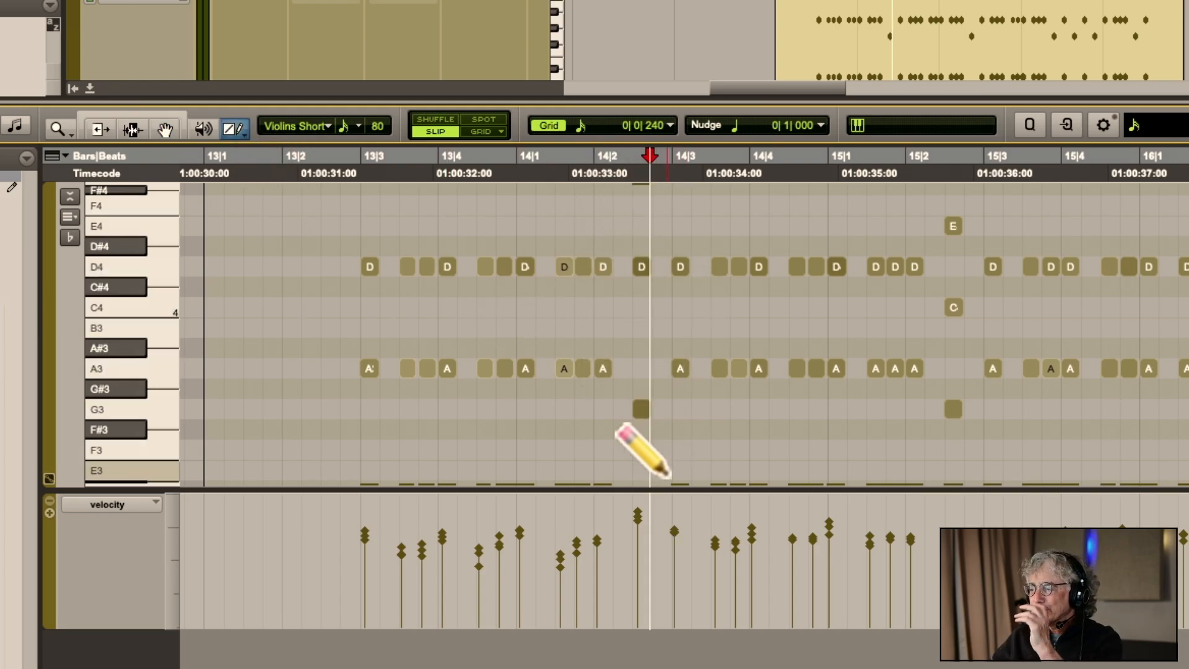
{"action": "left_click", "coordinate": [716, 559]}
{"action": "mouse_move", "coordinate": [732, 536]}
{"action": "left_mouse_down"}
{"action": "mouse_move", "coordinate": [763, 528]}
{"action": "mouse_move", "coordinate": [800, 548]}
{"action": "mouse_move", "coordinate": [830, 520]}
{"action": "mouse_move", "coordinate": [917, 534]}
{"action": "mouse_move", "coordinate": [1005, 520]}
{"action": "left_mouse_up"}
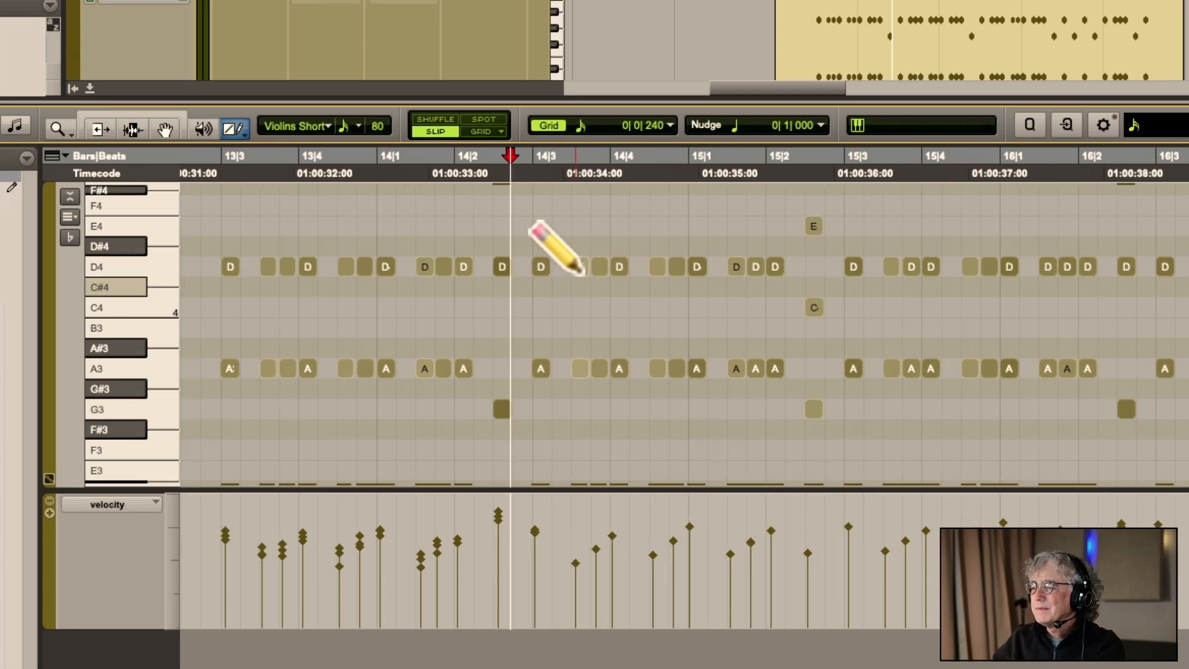
Listen from just before 14|3 and slightly raise the velocities of the first chord after 14|3 and the chord on 14|4
{"action": "left_click", "coordinate": [533, 162]}
{"action": "key", "text": "space"}
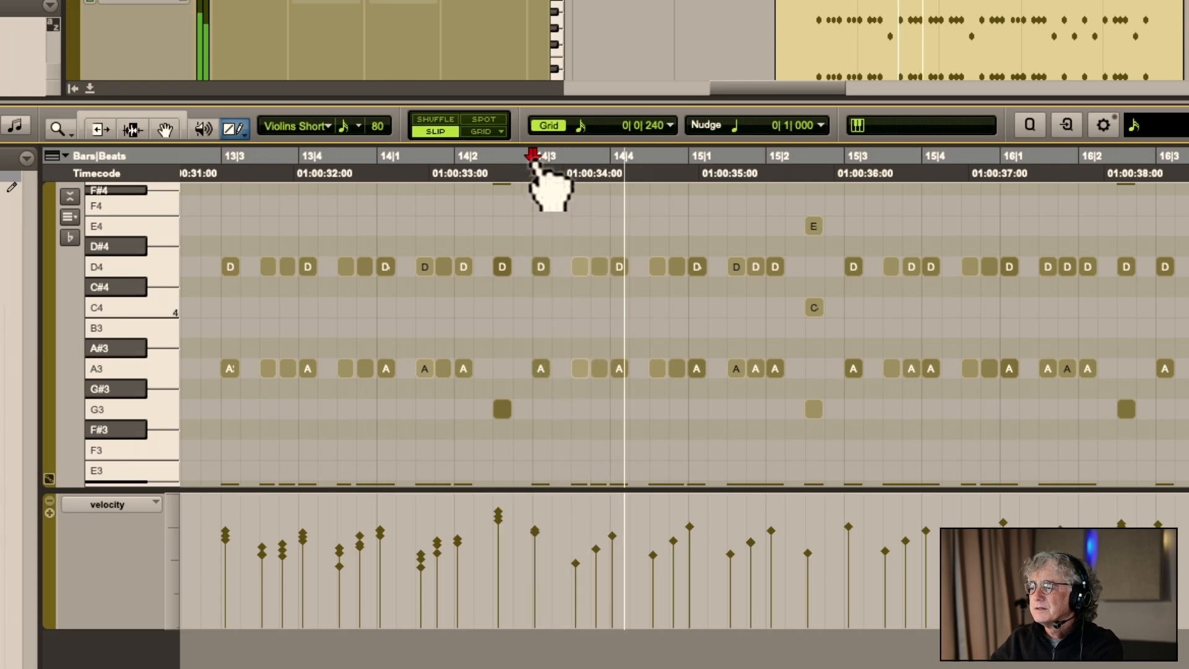
{"action": "key", "text": "space"}
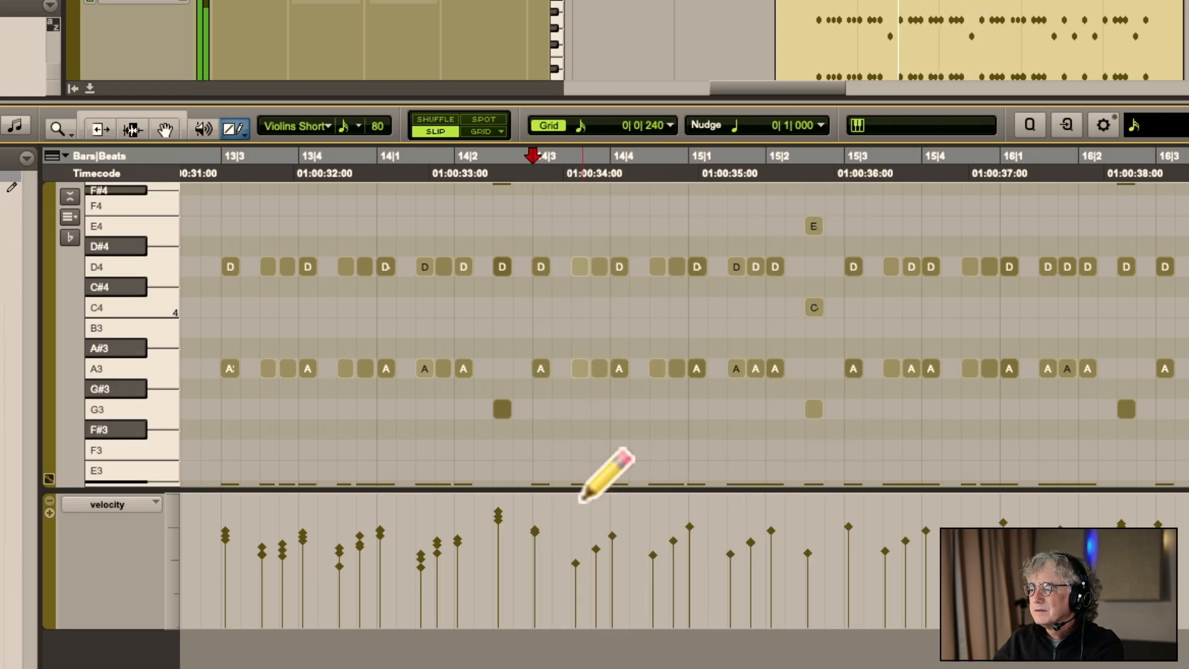
{"action": "left_click_drag", "start_coordinate": [560, 559], "coordinate": [601, 531]}
Listen from between 14|2 and 14|3, strongly raise the velocity of the C chord just before 15|3, and play from just after 14|3
{"action": "left_click", "coordinate": [520, 164]}
{"action": "key", "text": "space"}
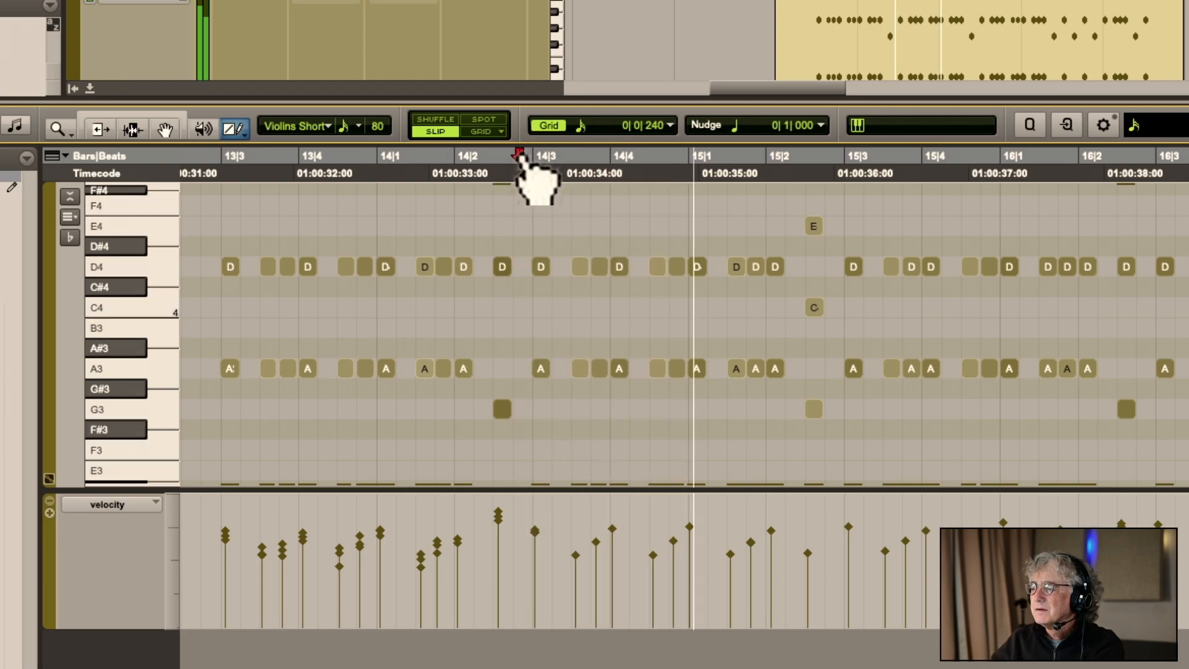
{"action": "key", "text": "space"}
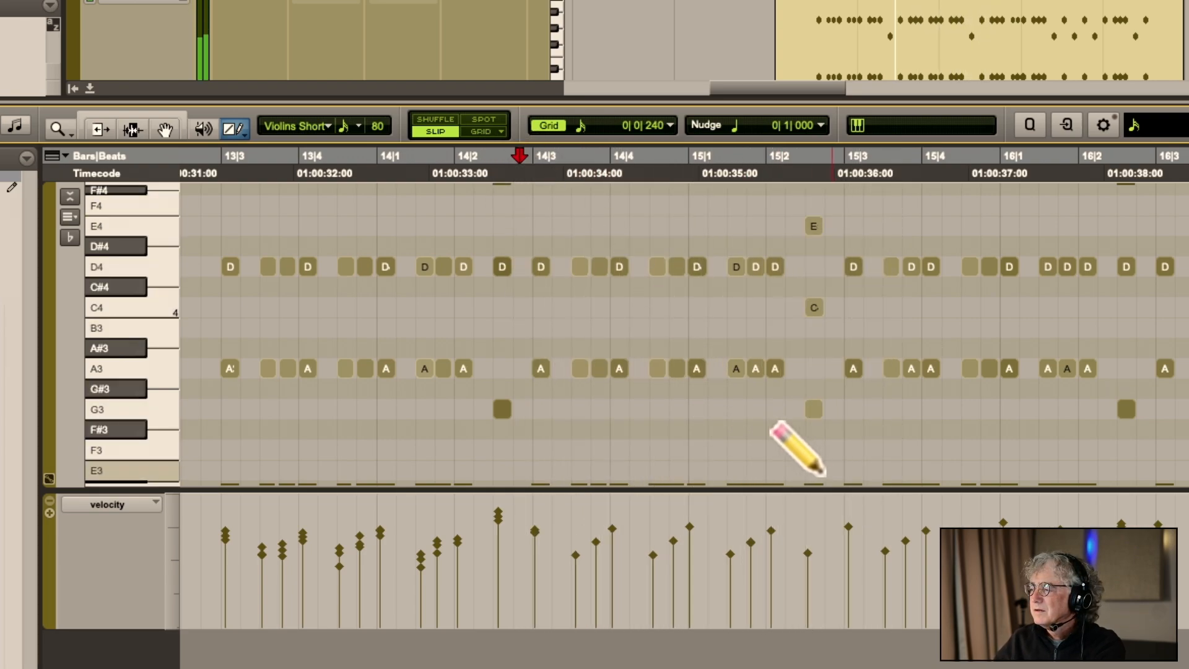
{"action": "left_click", "coordinate": [805, 503]}
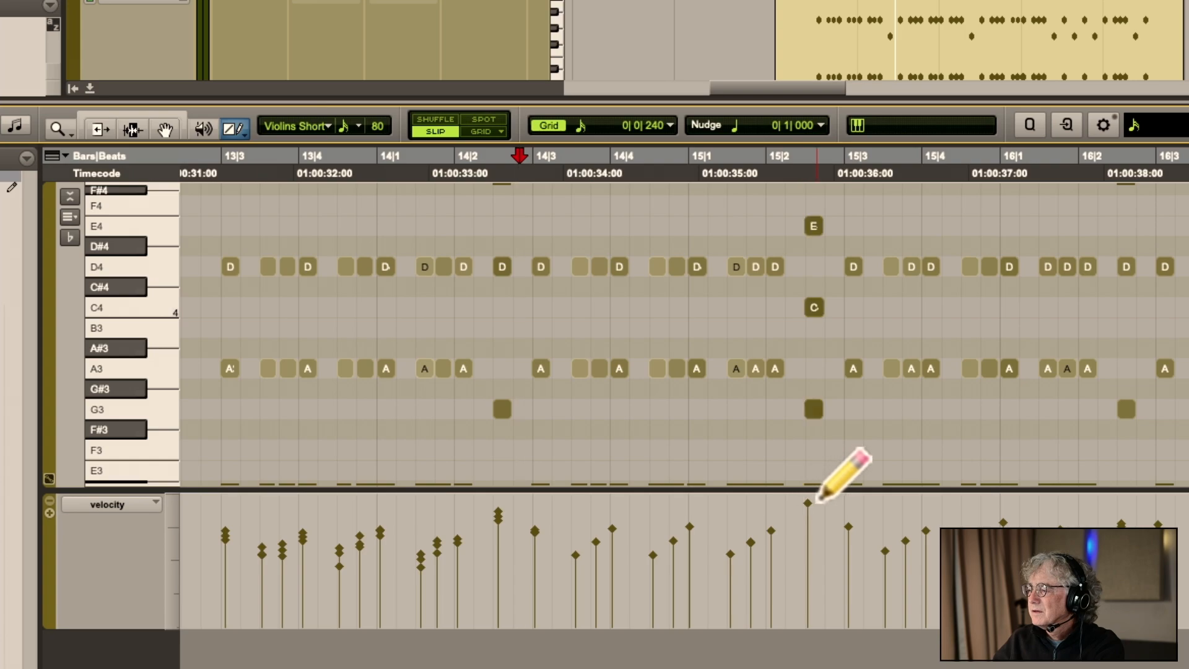
{"action": "left_click", "coordinate": [581, 189]}
{"action": "key", "text": "space"}
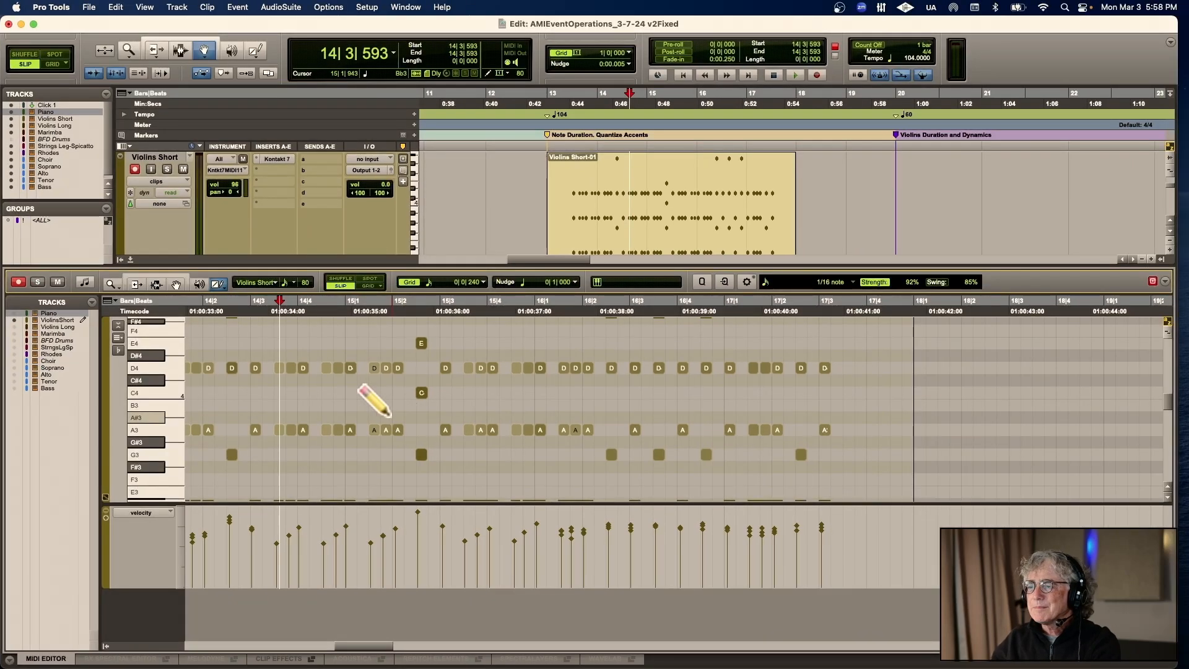
Select the D4 notes from 13|3 to 15|2, excluding the accented chord after 14|2, with the Grabber tool and raise their velocities together
{"action": "scroll", "coordinate": [383, 419], "scroll_direction": "up", "scroll_amount": 10}
{"action": "scroll", "coordinate": [383, 418], "scroll_direction": "down", "scroll_amount": 5}
{"action": "scroll", "coordinate": [383, 419], "scroll_direction": "left", "scroll_amount": 2}
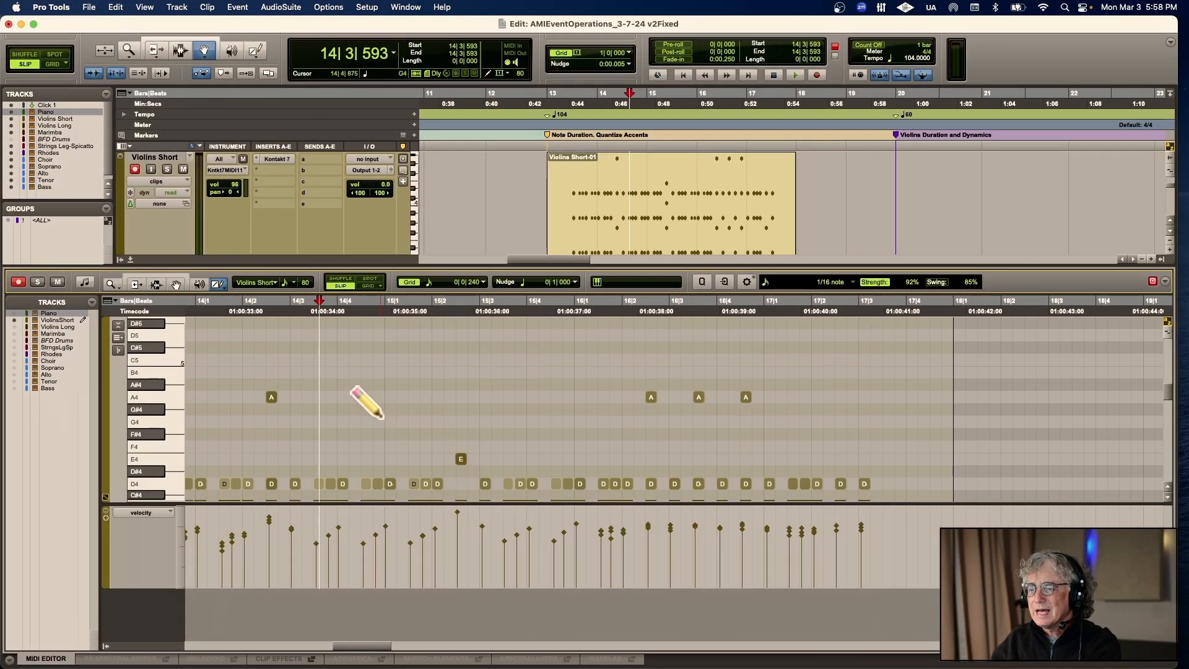
{"action": "scroll", "coordinate": [366, 400], "scroll_direction": "left", "scroll_amount": 4}
{"action": "left_click", "coordinate": [179, 279]}
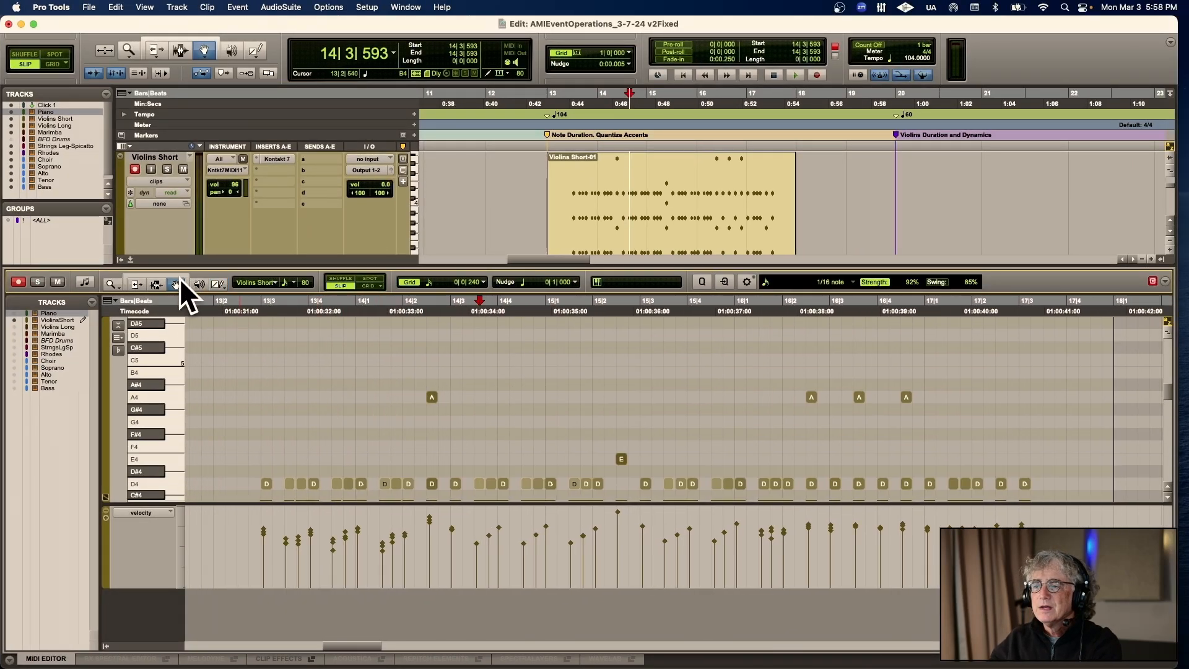
{"action": "scroll", "coordinate": [319, 456], "scroll_direction": "down", "scroll_amount": 4}
{"action": "left_click_drag", "start_coordinate": [241, 351], "coordinate": [521, 373]}
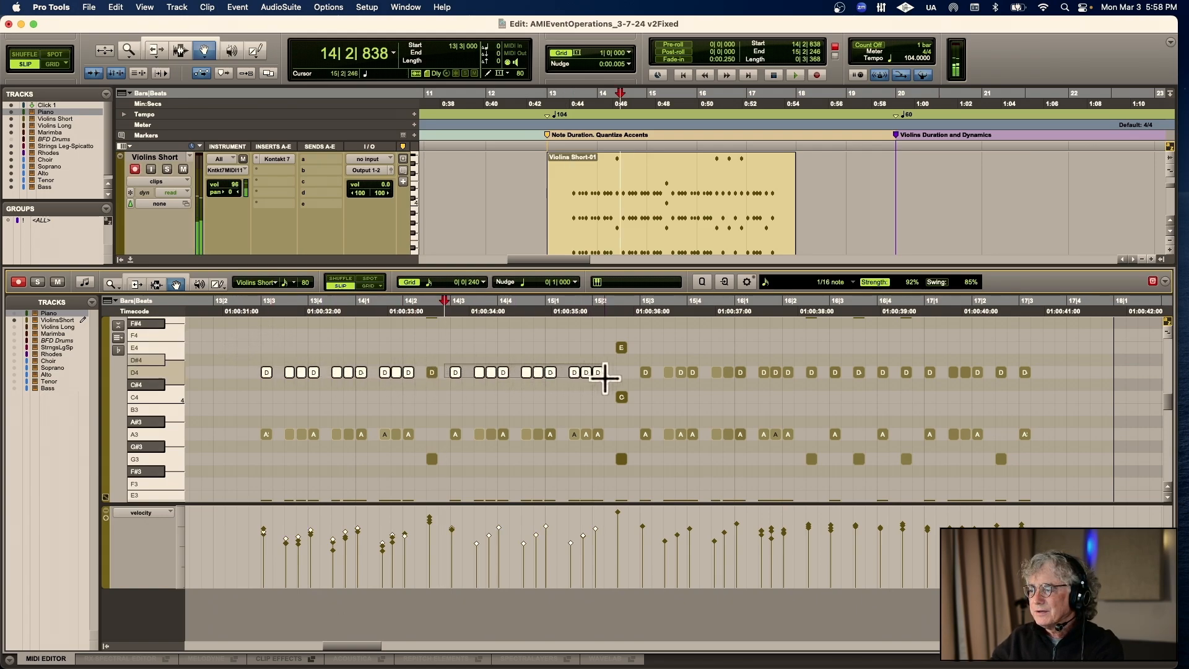
{"action": "left_click_drag", "start_coordinate": [605, 378], "coordinate": [613, 390]}
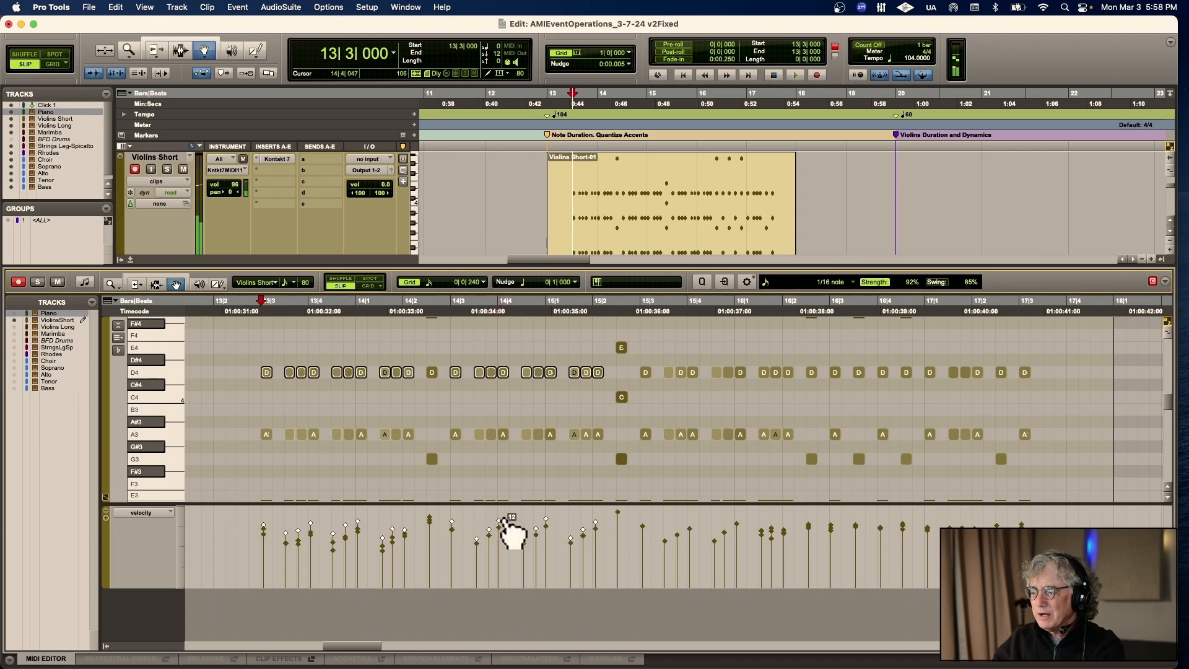
{"action": "left_click_drag", "start_coordinate": [504, 519], "coordinate": [503, 519]}
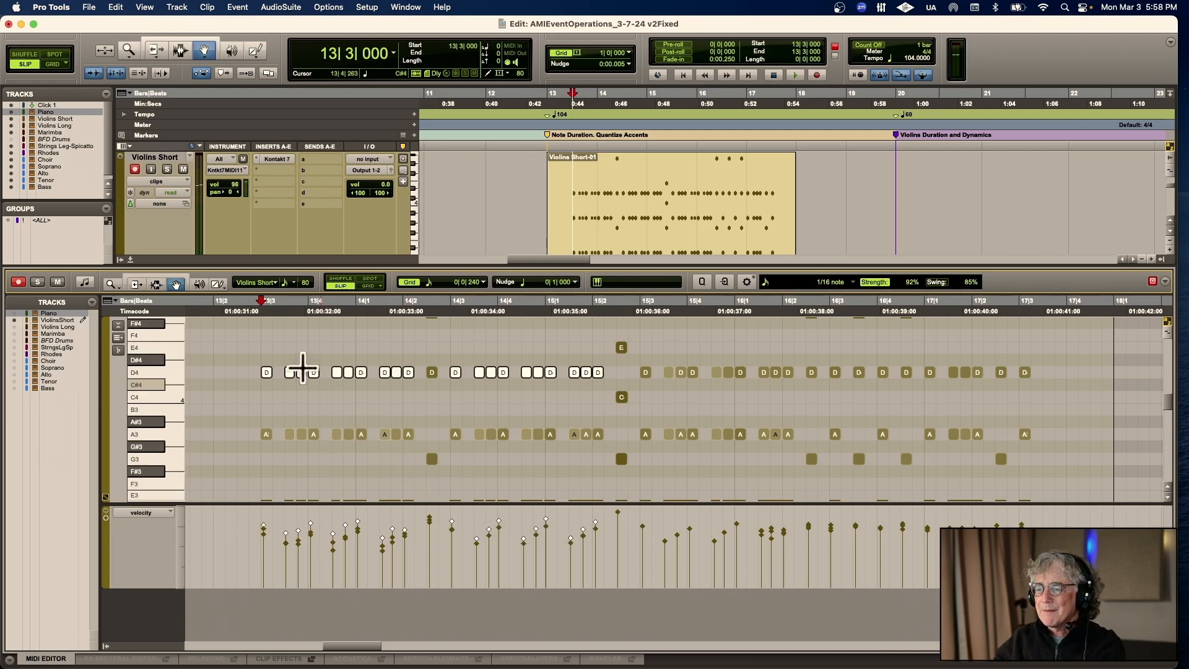
Play the short violins part from just before 13|3 to past 15|2 to check the emphasis on the D4 notes
{"action": "left_click", "coordinate": [248, 313]}
{"action": "key", "text": "space"}
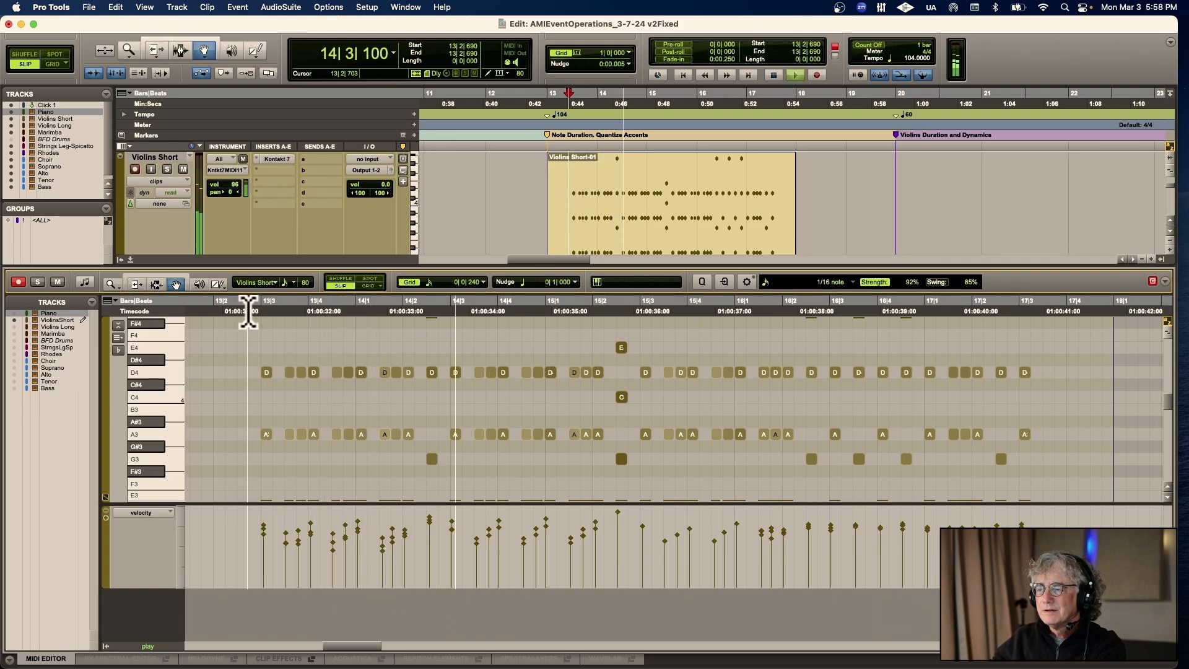
{"action": "scroll", "coordinate": [273, 335], "scroll_direction": "down", "scroll_amount": 2}
{"action": "scroll", "coordinate": [265, 323], "scroll_direction": "right", "scroll_amount": 1}
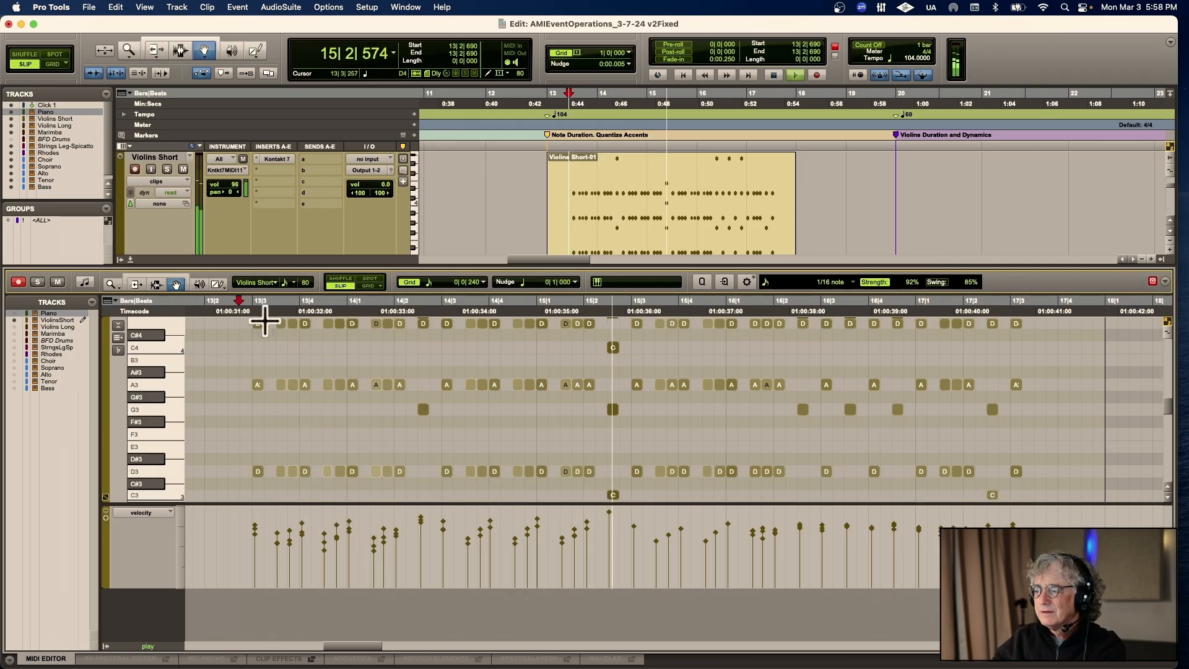
{"action": "key", "text": "space"}
{"action": "scroll", "coordinate": [273, 335], "scroll_direction": "left", "scroll_amount": 1}
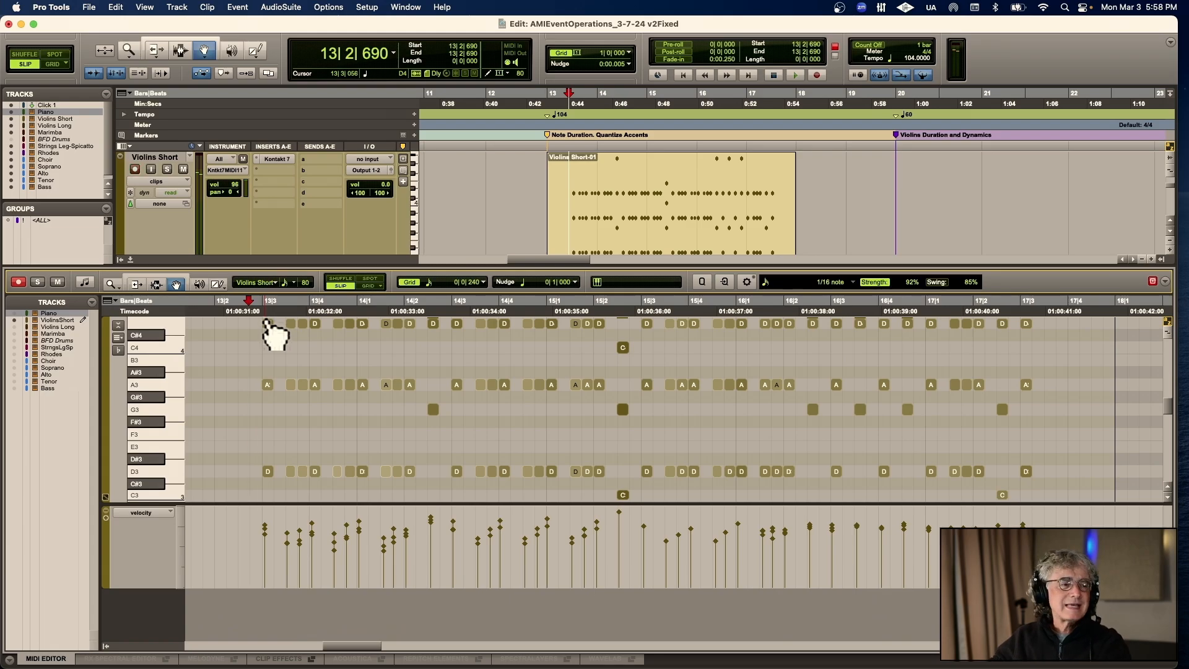
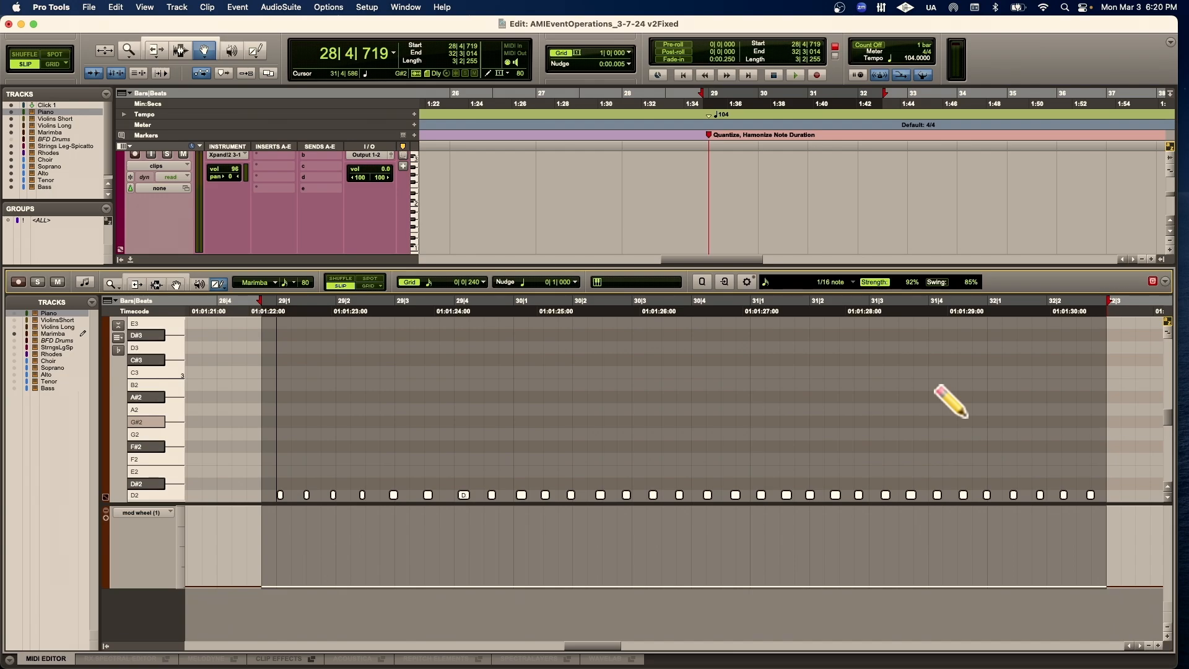
Try copying the selected D2 Marimba notes up one octave to D3 and undo the copy
{"action": "key", "text": "shift+Up"}
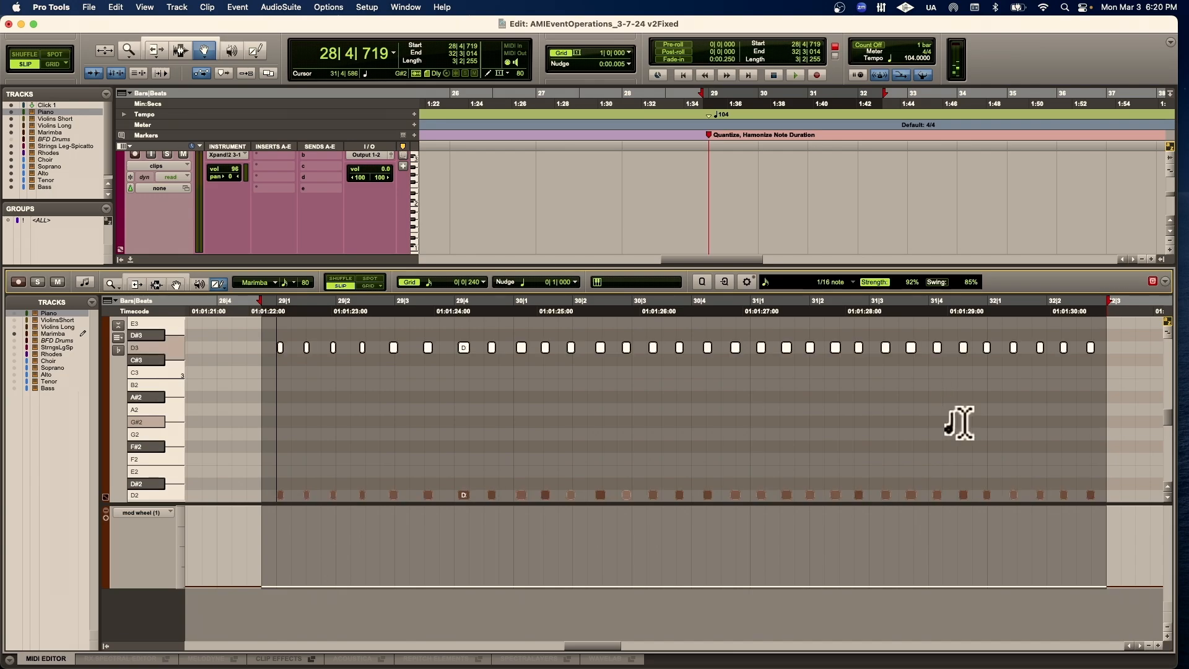
{"action": "key", "text": "super+z"}
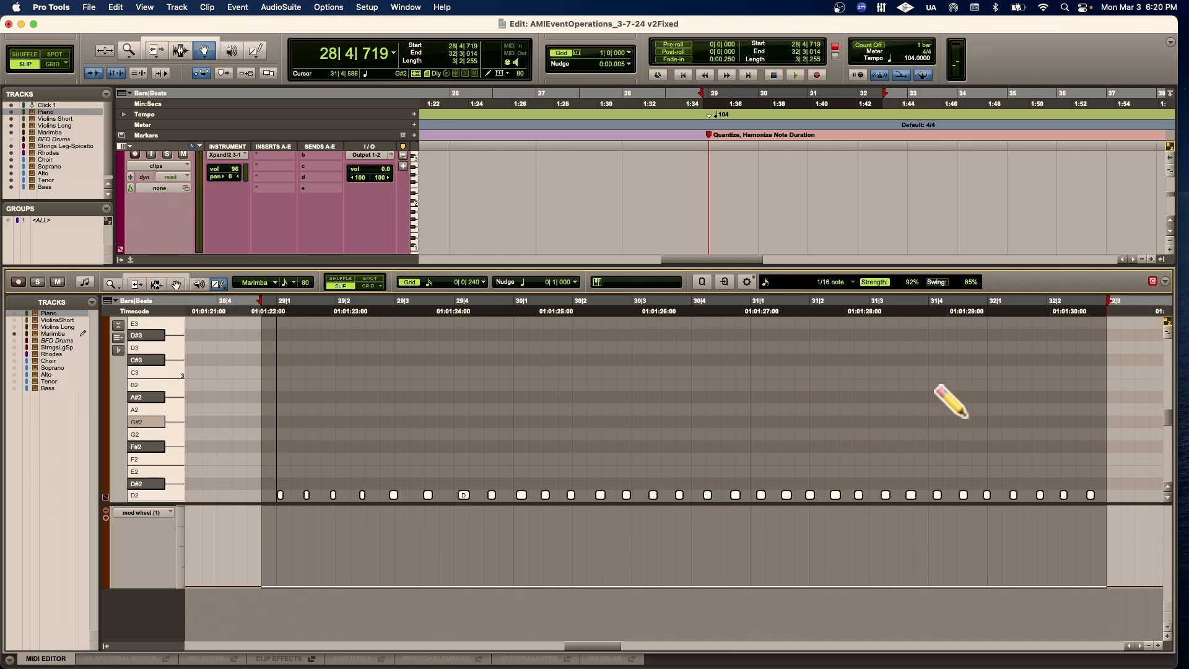
{"action": "scroll", "coordinate": [882, 423], "scroll_direction": "right", "scroll_amount": 1}
{"action": "scroll", "coordinate": [880, 424], "scroll_direction": "down", "scroll_amount": 3}
{"action": "scroll", "coordinate": [862, 407], "scroll_direction": "down", "scroll_amount": 3}
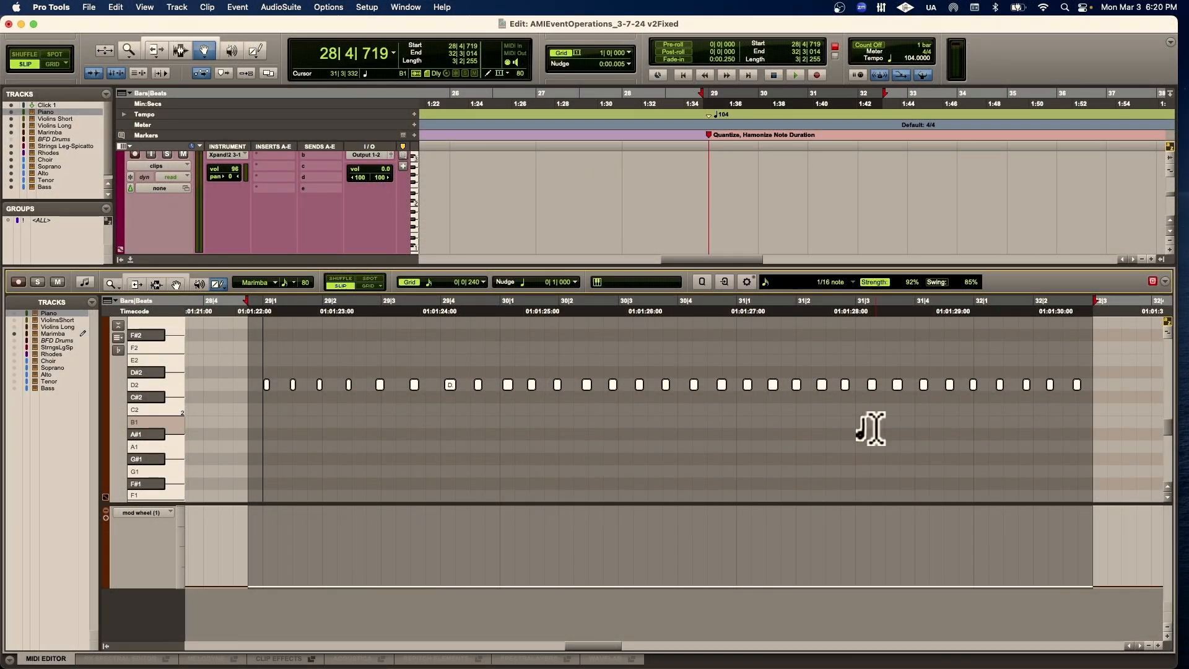
{"action": "scroll", "coordinate": [862, 403], "scroll_direction": "up", "scroll_amount": 3}
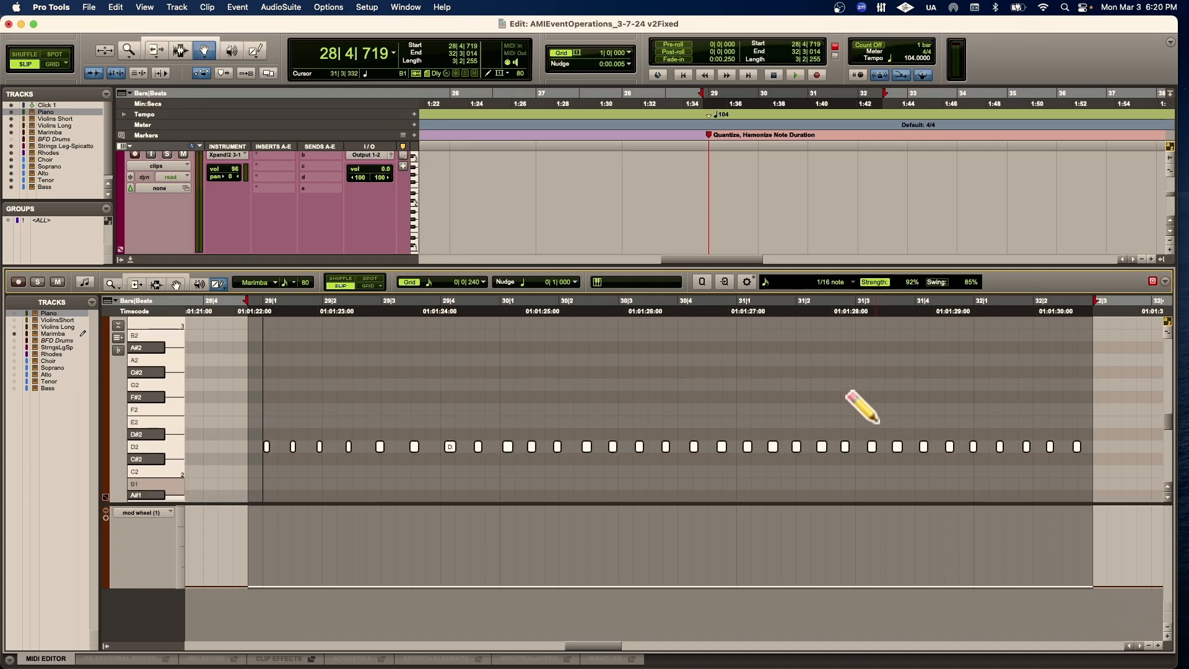
Duplicate the selected D2 Marimba notes one octave higher on D3 and listen to the octaves from just before bar 29
{"action": "key", "text": "ctrl+shift+Up"}
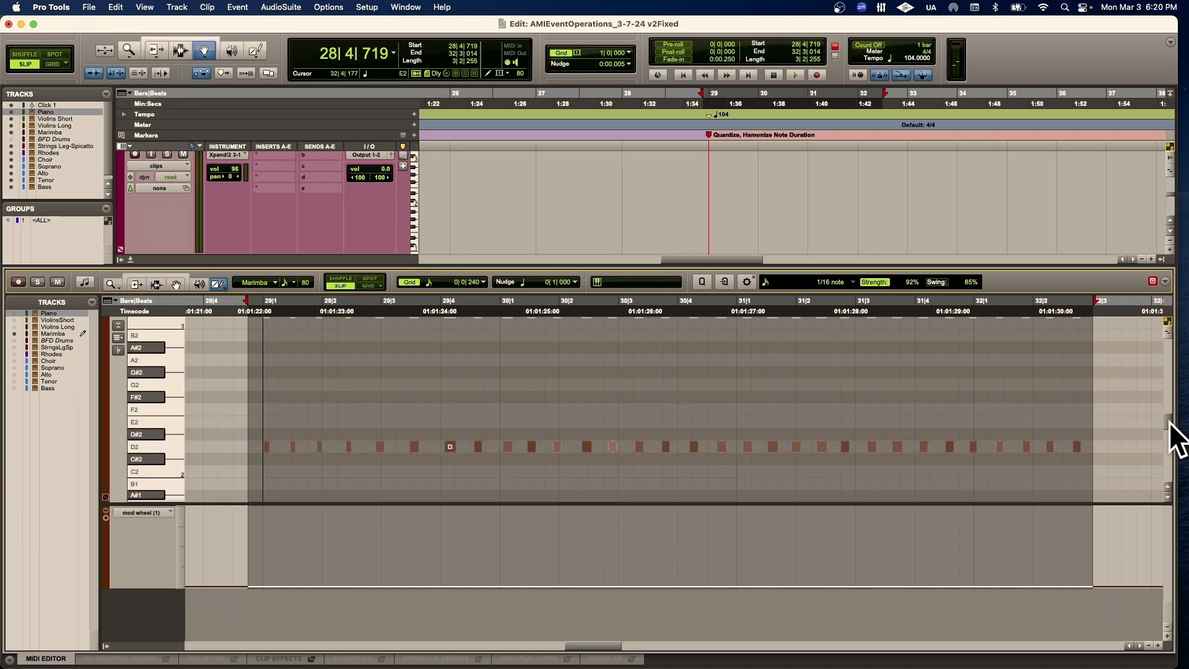
{"action": "scroll", "coordinate": [1170, 428], "scroll_direction": "up", "scroll_amount": 1}
{"action": "scroll", "coordinate": [1173, 434], "scroll_direction": "up", "scroll_amount": 1}
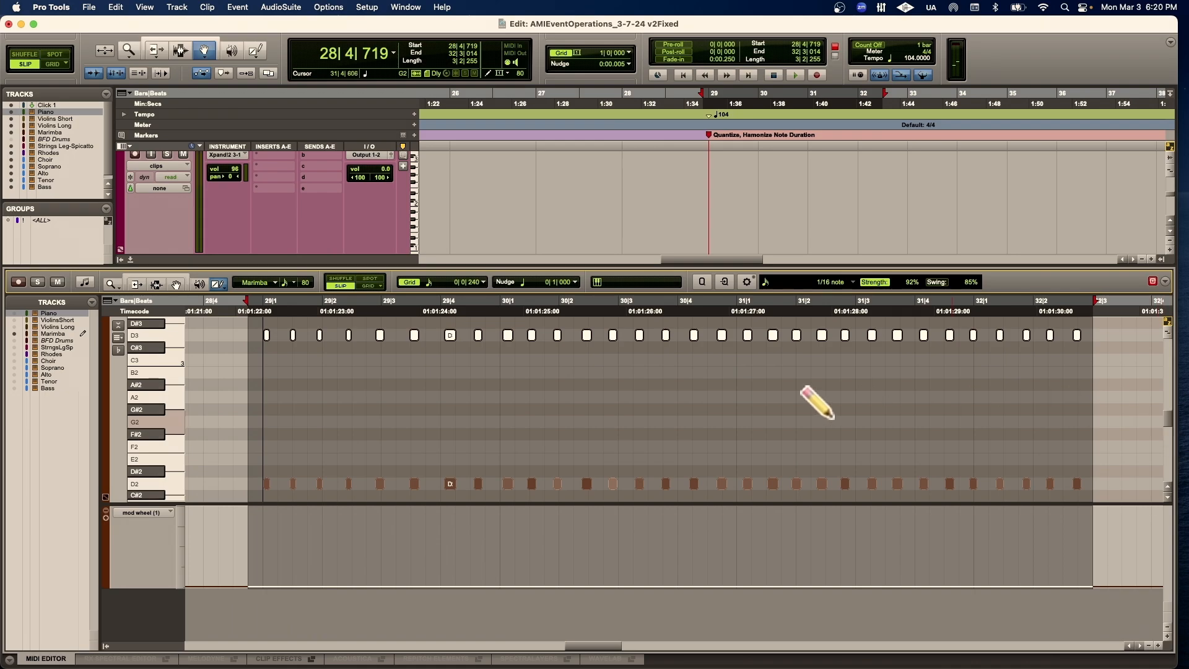
{"action": "key", "text": "space"}
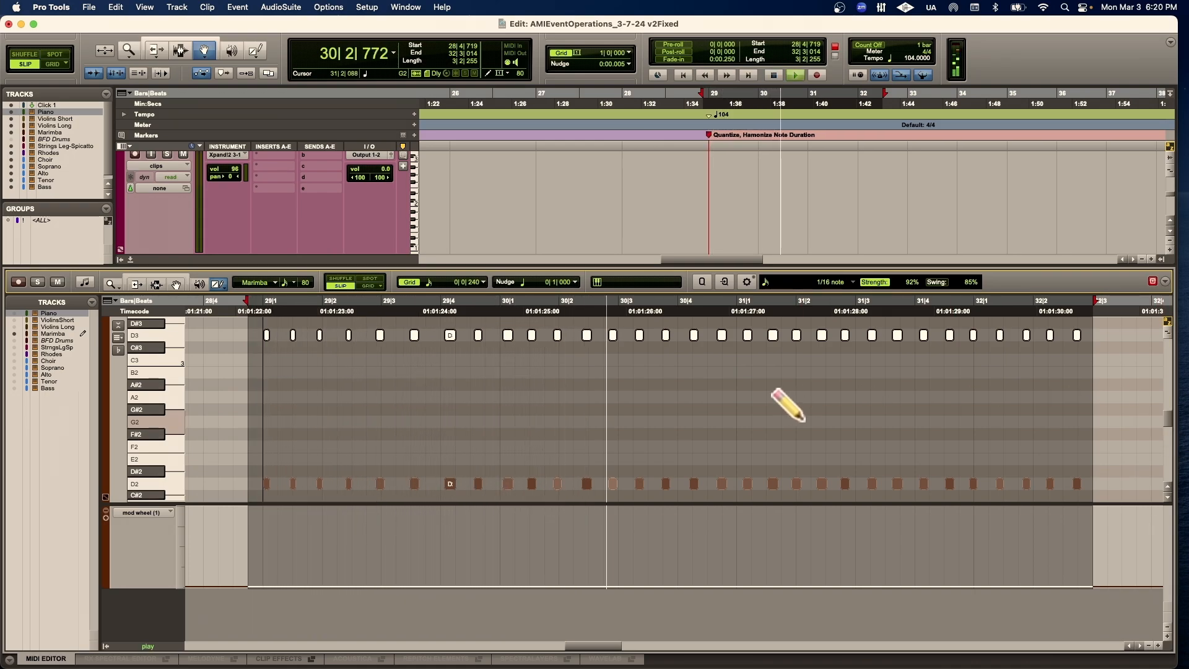
{"action": "key", "text": "space"}
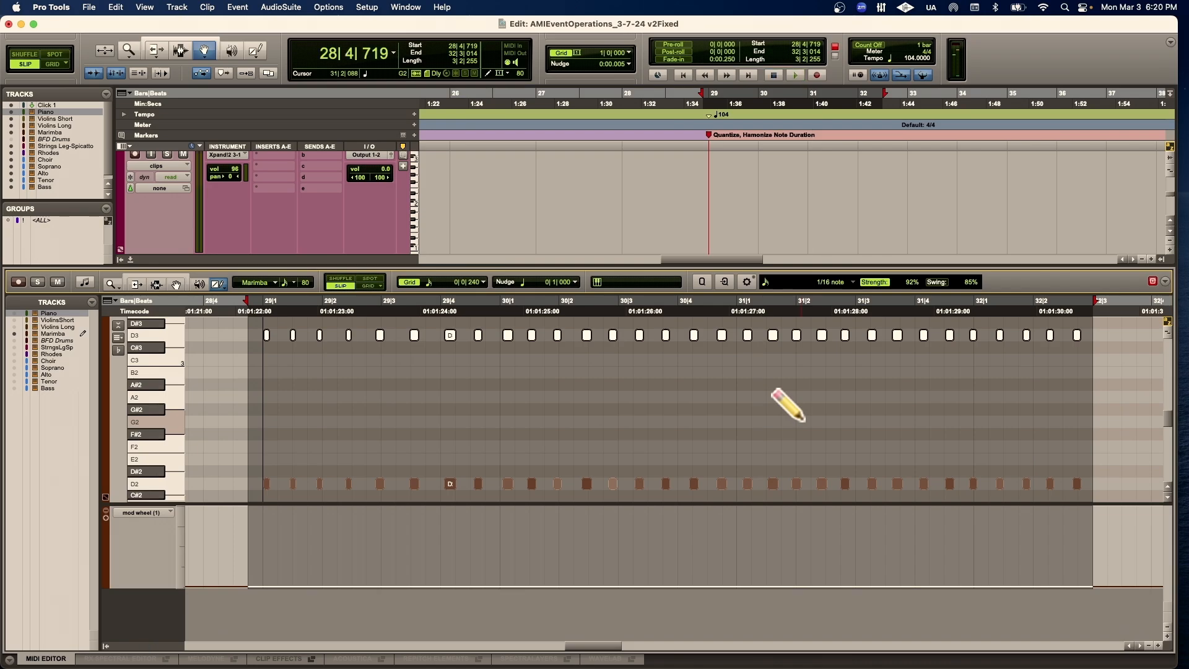
Switch to the Grabber tool, try copying the Marimba notes down an octave, and select all the D3 and D2 notes
{"action": "left_click", "coordinate": [175, 283]}
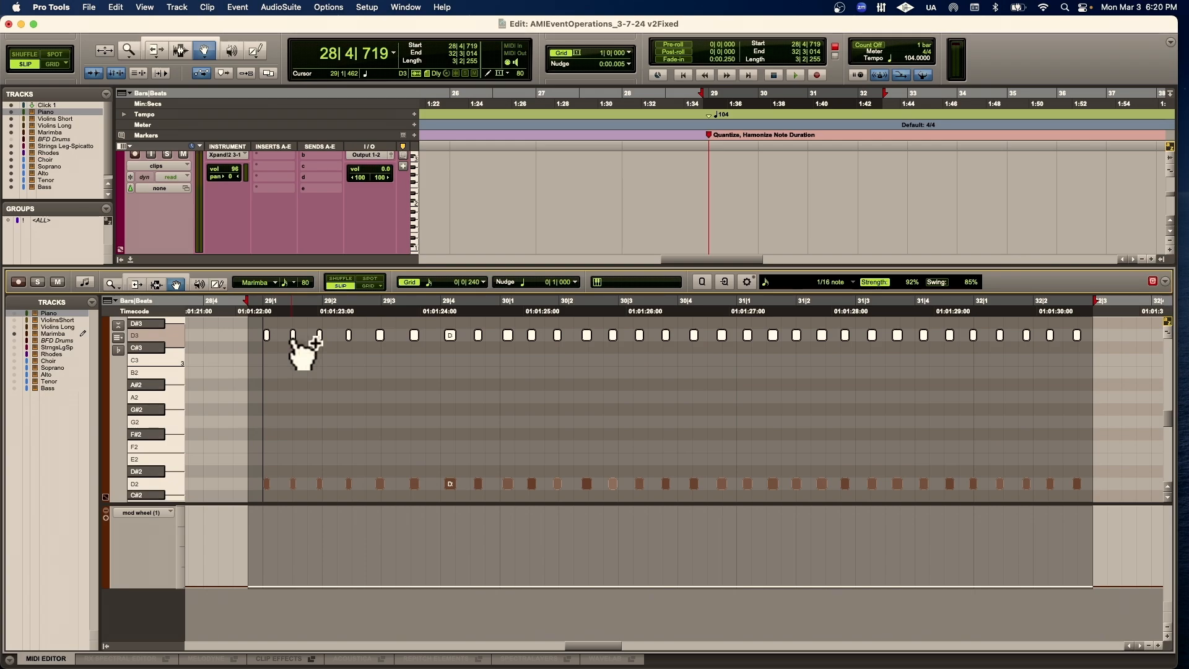
{"action": "key", "text": "ctrl+alt+shift+Down"}
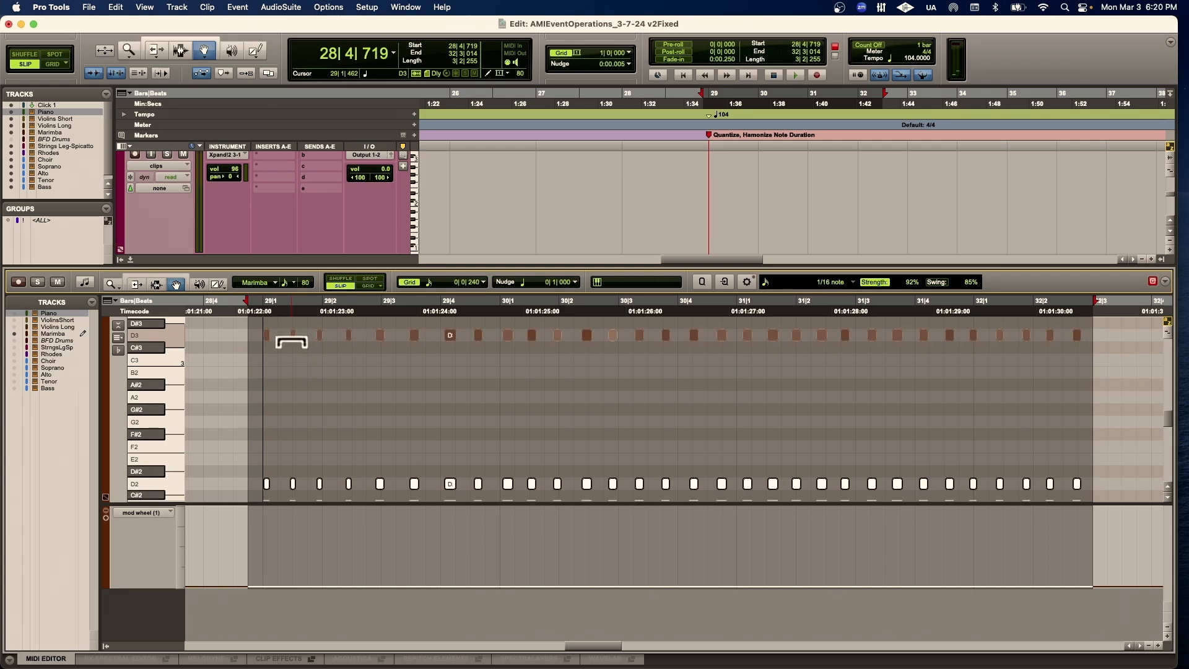
{"action": "key", "text": "super+a"}
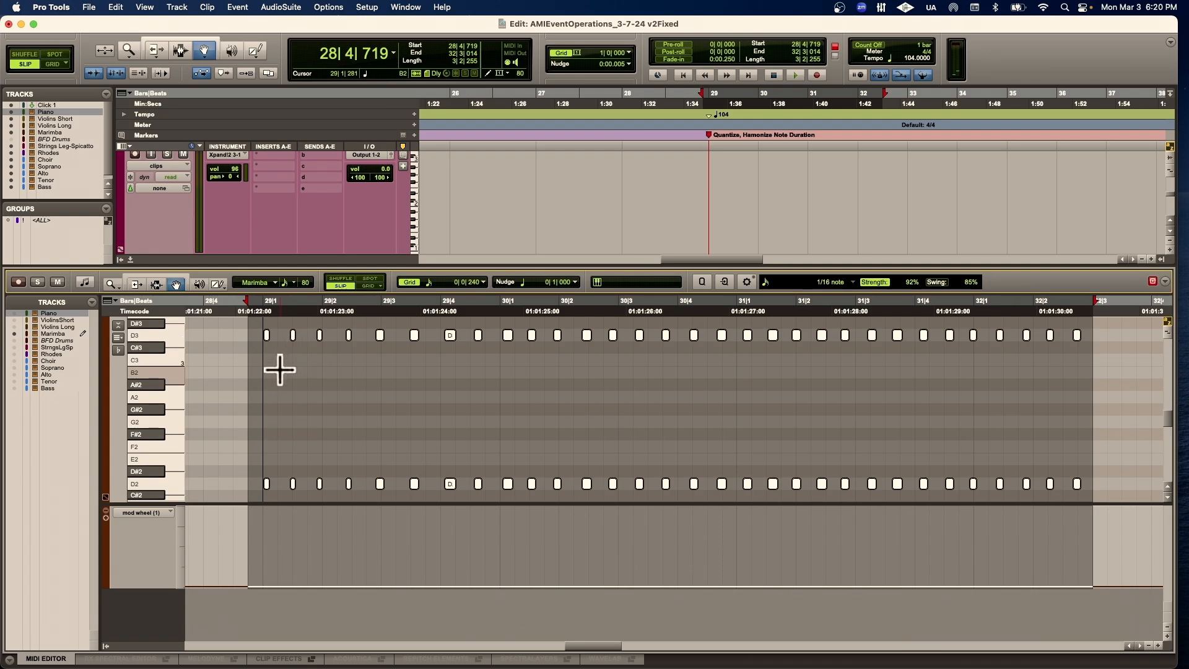
Select only the D3 Marimba notes, try copying them one semitone down to C#3, and undo the copy
{"action": "left_click", "coordinate": [280, 370]}
{"action": "left_click_drag", "start_coordinate": [224, 452], "coordinate": [364, 465]}
{"action": "left_click_drag", "start_coordinate": [256, 325], "coordinate": [1102, 350]}
{"action": "key", "text": "Down"}
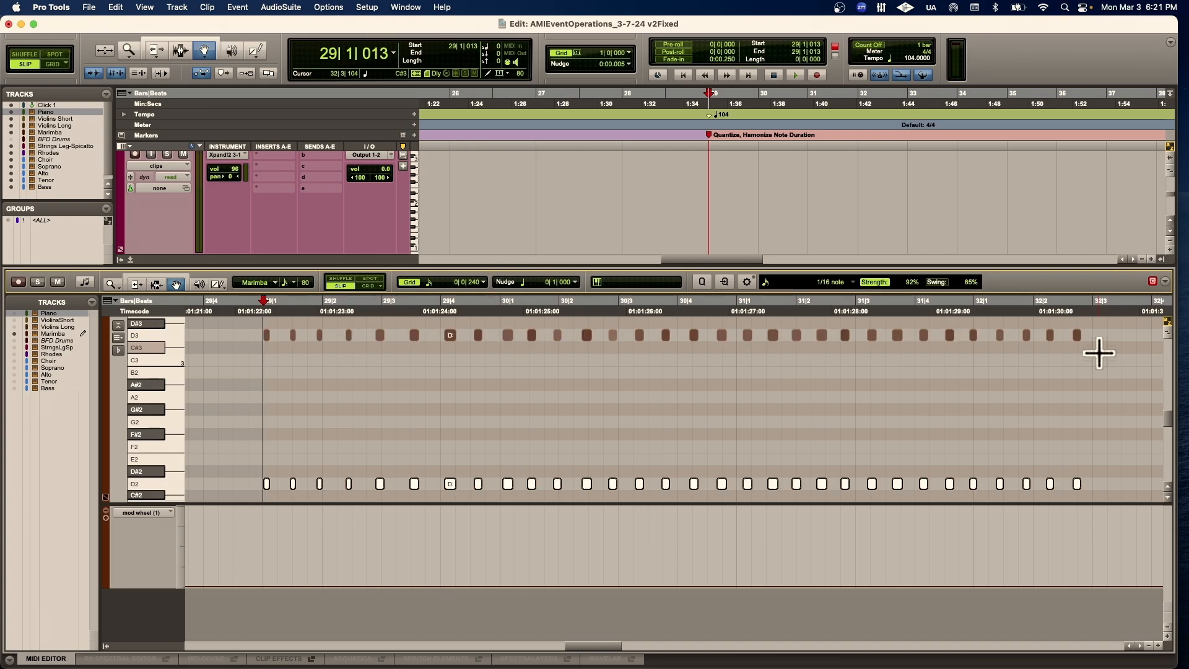
{"action": "key", "text": "Up"}
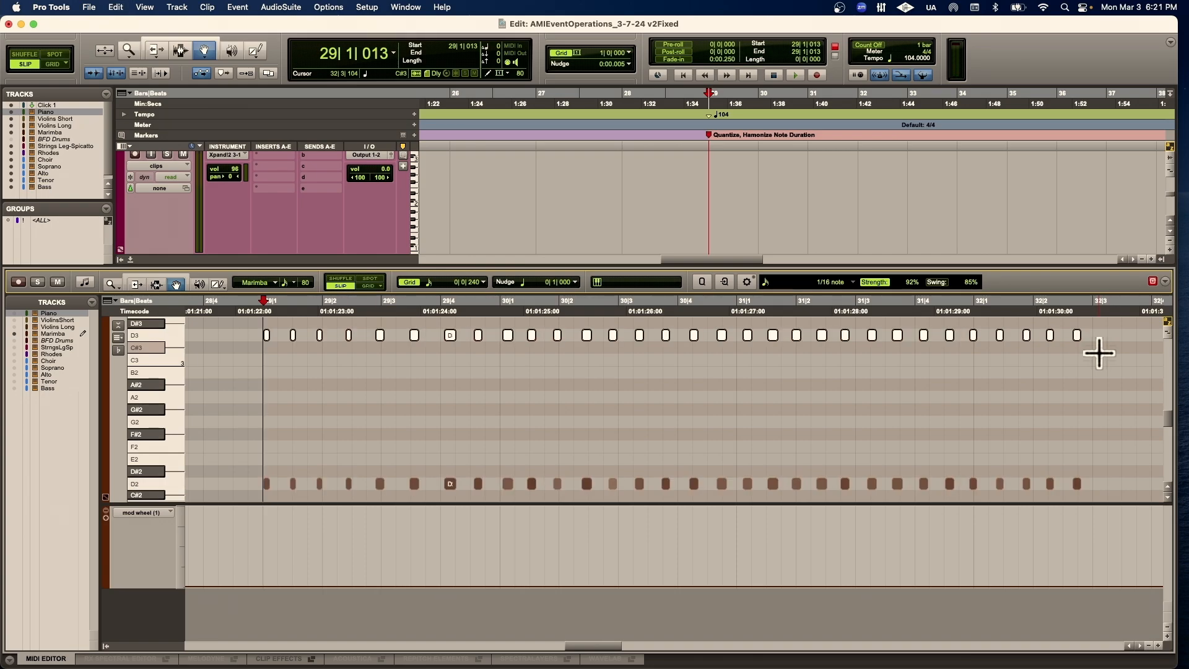
{"action": "key", "text": "ctrl+alt+Down"}
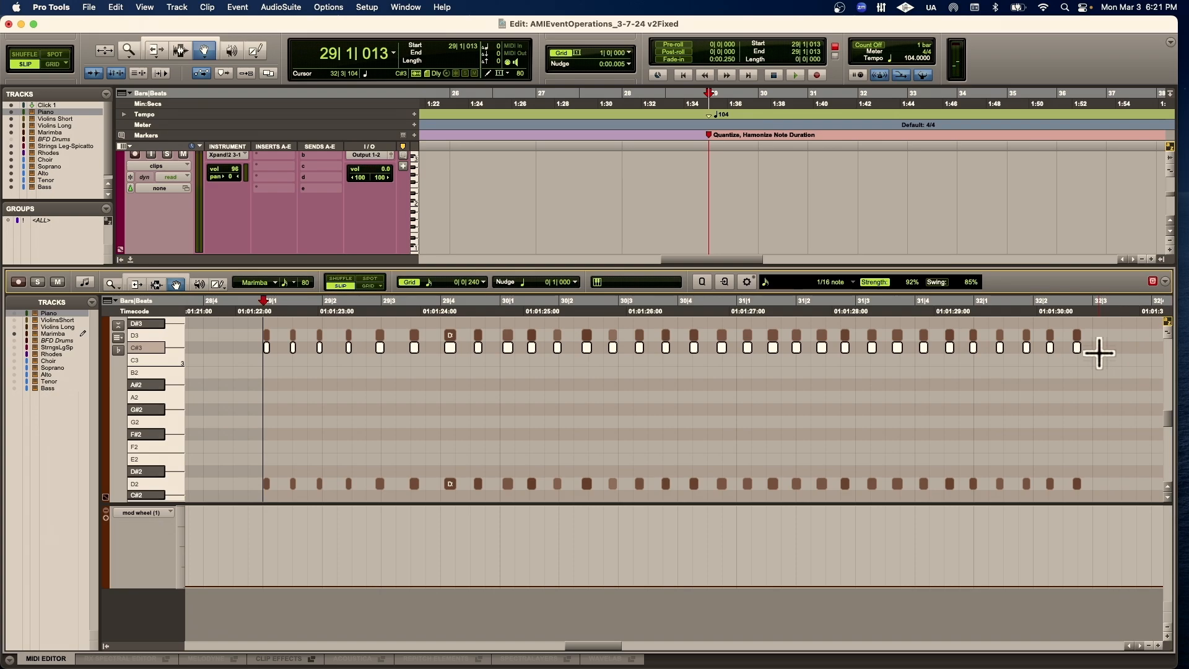
{"action": "key", "text": "ctrl+z"}
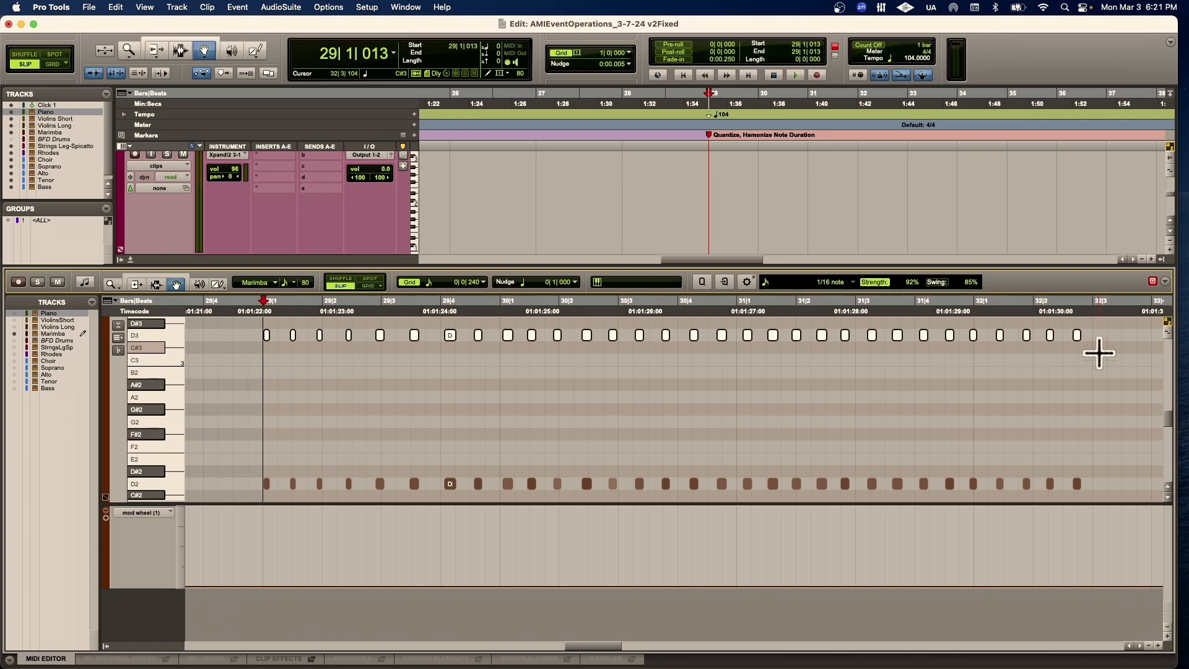
Copy the D3 Marimba notes one semitone down, lower the copies to A2, and listen to the harmony from bar 29
{"action": "key", "text": "ctrl+alt+Down"}
{"action": "key", "text": "ctrl+alt+Down"}
{"action": "key", "text": "ctrl+alt+Down"}
{"action": "key", "text": "super+z"}
{"action": "key", "text": "super+z"}
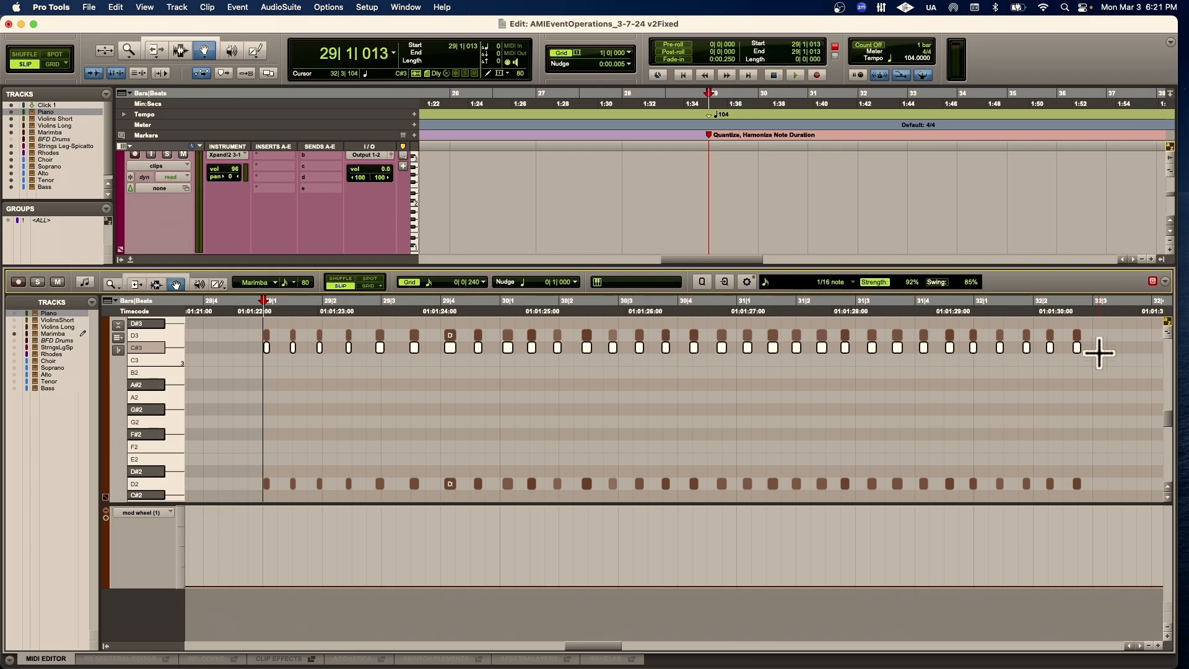
{"action": "key", "text": "ctrl+Down"}
{"action": "key", "text": "ctrl+Down"}
{"action": "key", "text": "ctrl+Down"}
{"action": "key", "text": "ctrl+Down"}
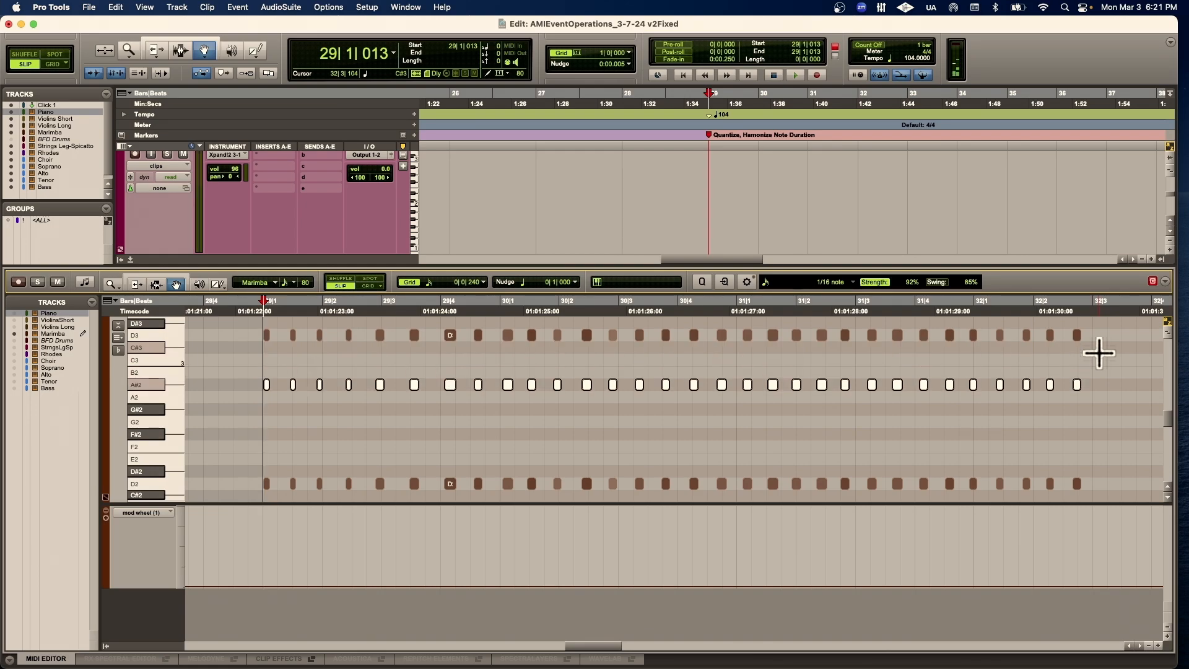
{"action": "key", "text": "space"}
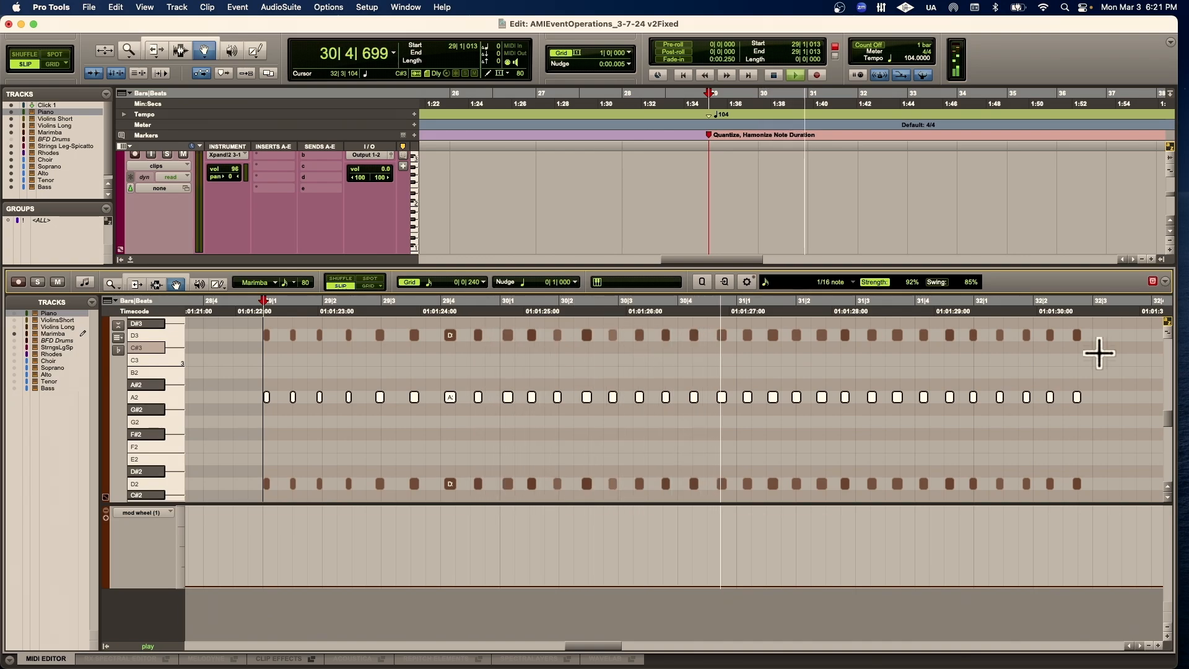
{"action": "key", "text": "space"}
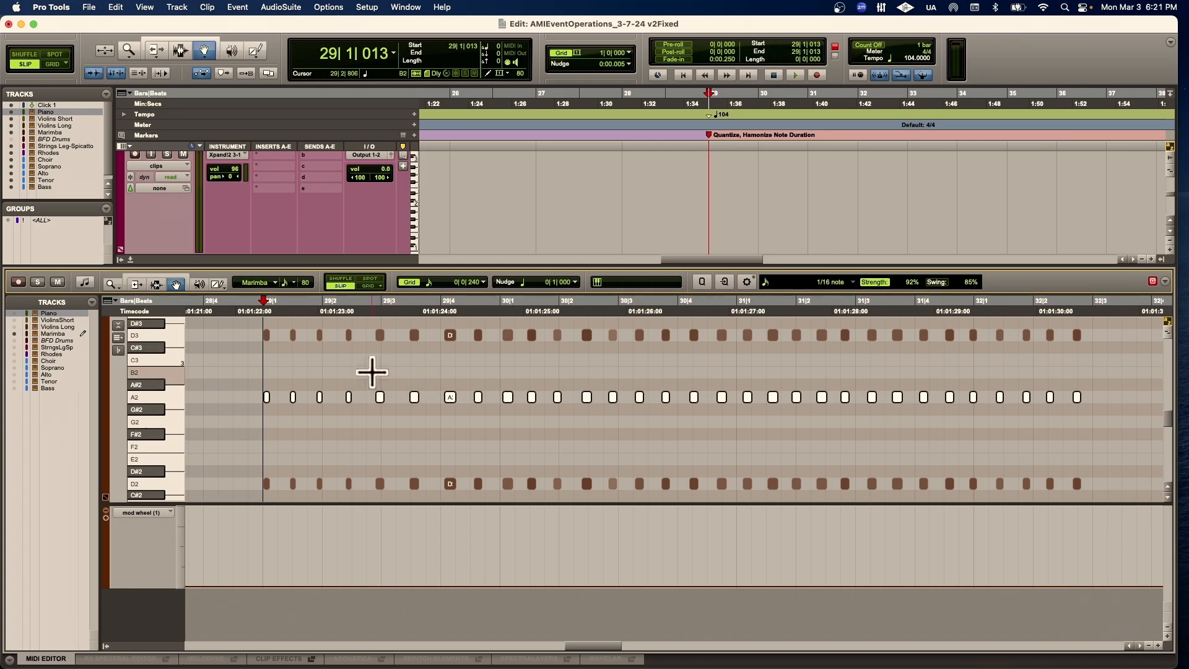
Lower the three A2 notes between about 29|3 and 29|4 to G2 and play from just before bar 29
{"action": "left_click_drag", "start_coordinate": [371, 371], "coordinate": [465, 414]}
{"action": "key", "text": "Down"}
{"action": "key", "text": "Down"}
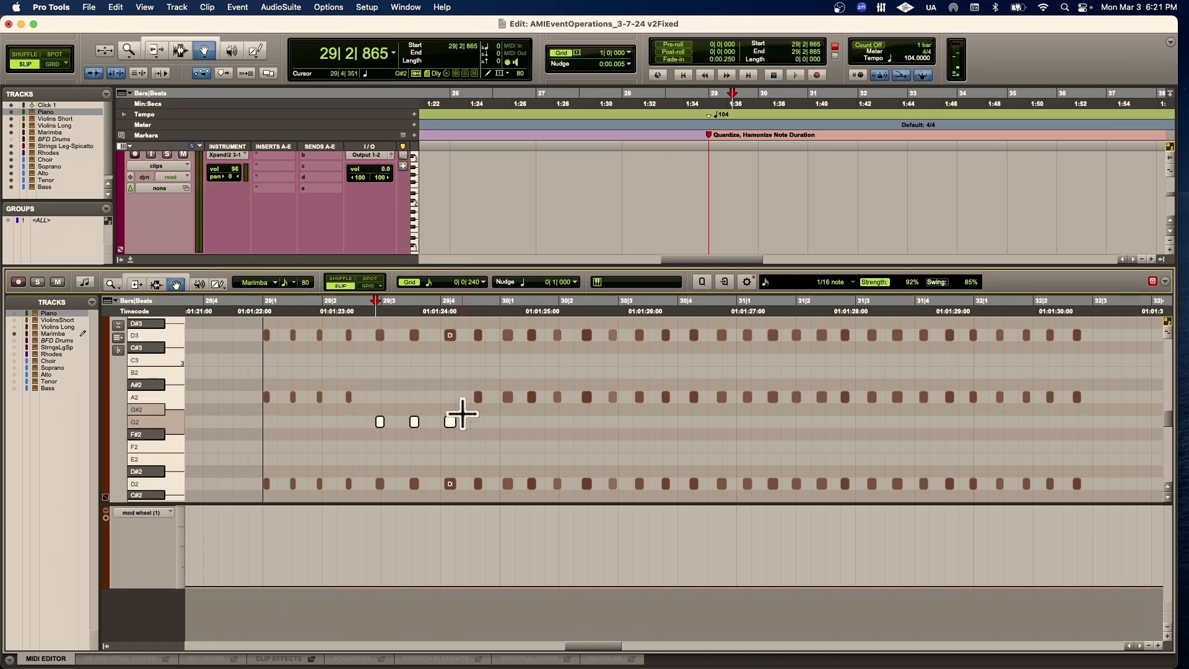
{"action": "scroll", "coordinate": [461, 409], "scroll_direction": "right", "scroll_amount": 2}
{"action": "left_click", "coordinate": [215, 314]}
{"action": "key", "text": "space"}
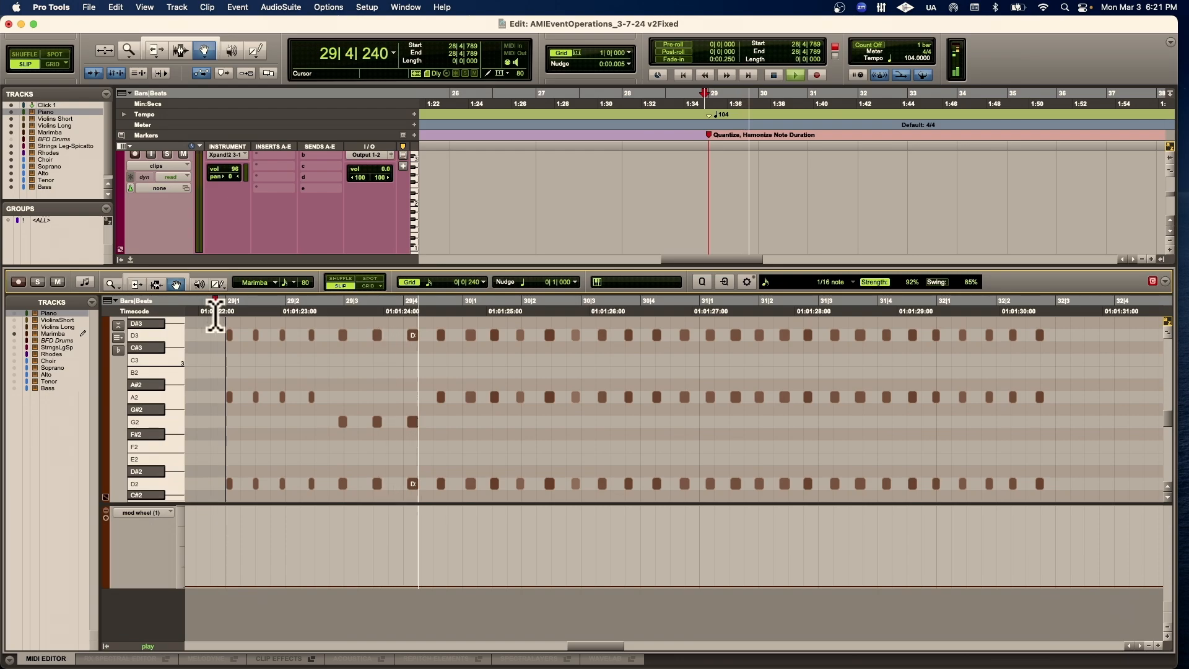
{"action": "key", "text": "space"}
Raise the three A2 notes around 30|3 to A#2 and play the part from just before bar 29
{"action": "left_click_drag", "start_coordinate": [547, 374], "coordinate": [611, 400]}
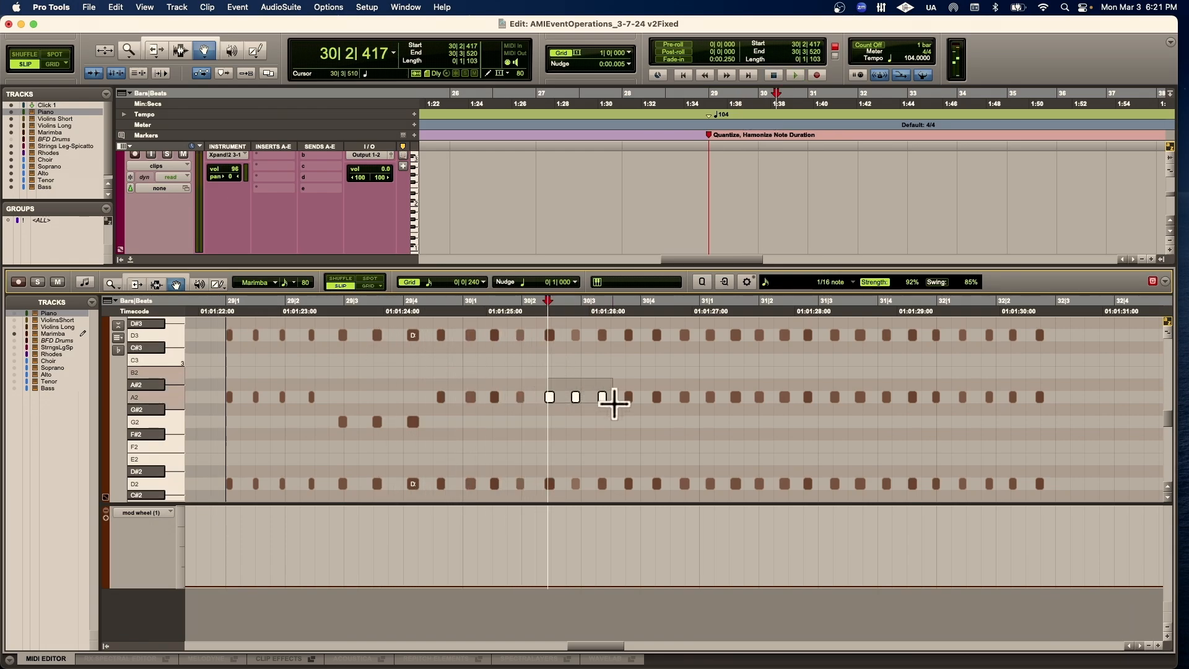
{"action": "key", "text": "Up"}
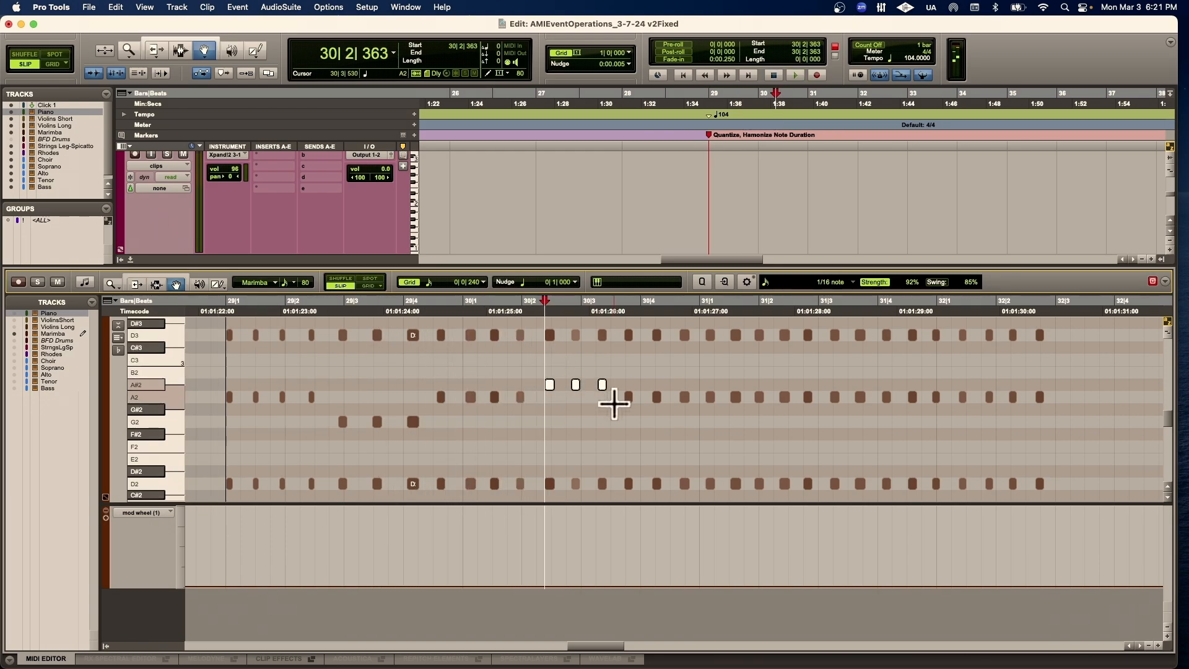
{"action": "left_click", "coordinate": [222, 317]}
{"action": "key", "text": "space"}
{"action": "key", "text": "space"}
Select all the Marimba notes from before bar 29 to past 32|3, quantize them to 1/16 notes, and undo the quantize
{"action": "left_click_drag", "start_coordinate": [212, 318], "coordinate": [1078, 361]}
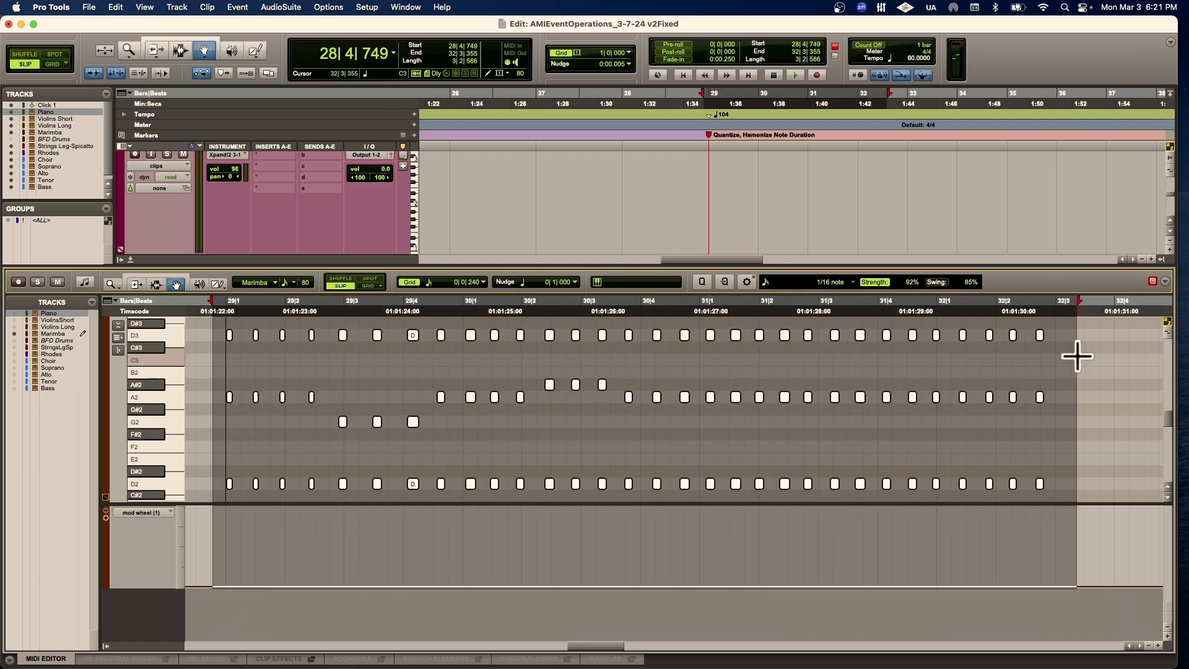
{"action": "key", "text": "alt+0"}
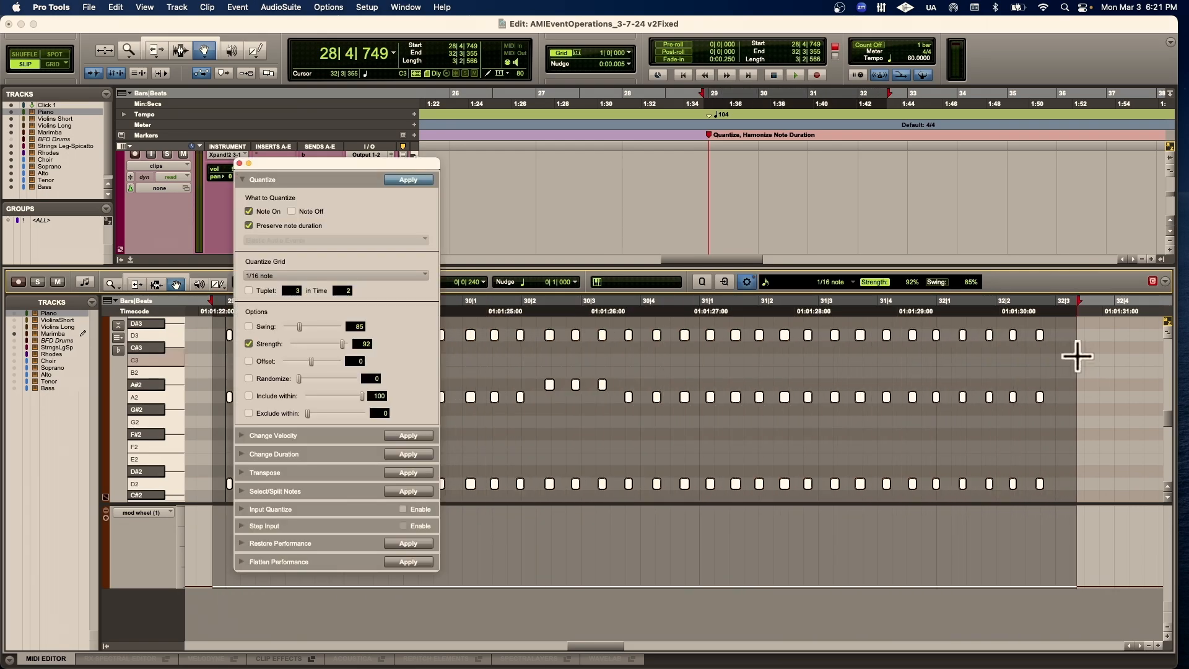
{"action": "left_click", "coordinate": [411, 180]}
{"action": "key", "text": "super+z"}
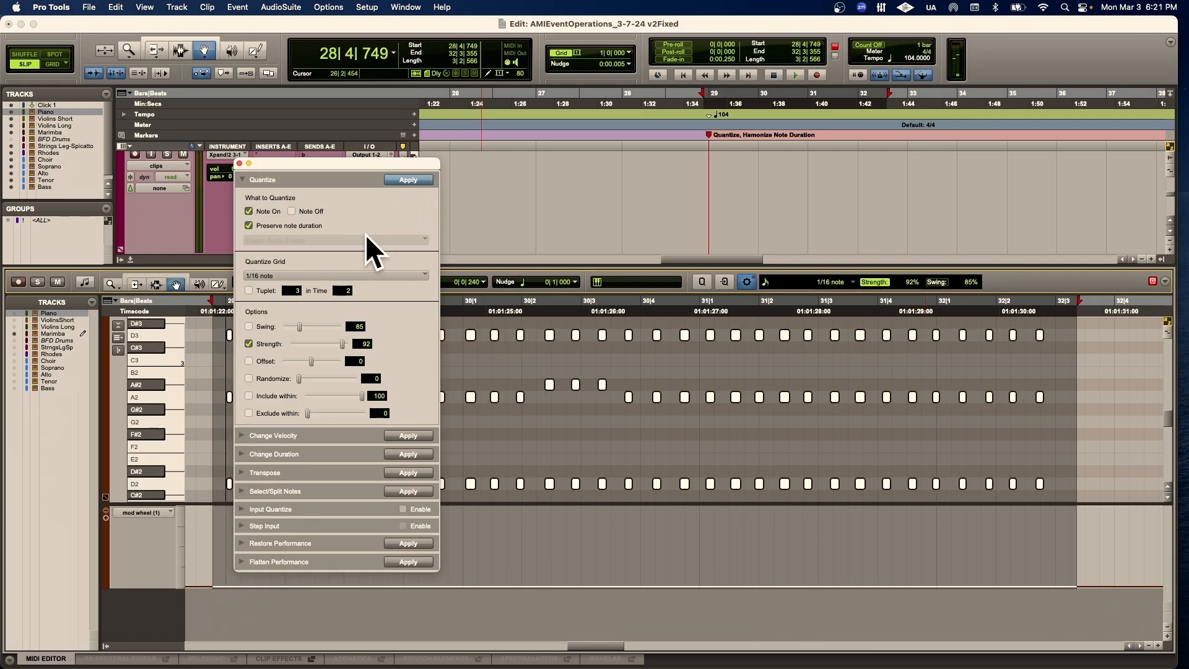
Quantize the selected Marimba notes to a 1/8 note grid, listen to the result, and close the Quantize window
{"action": "left_click", "coordinate": [337, 270]}
{"action": "left_click", "coordinate": [337, 262]}
{"action": "left_click", "coordinate": [413, 179]}
{"action": "key", "text": "space"}
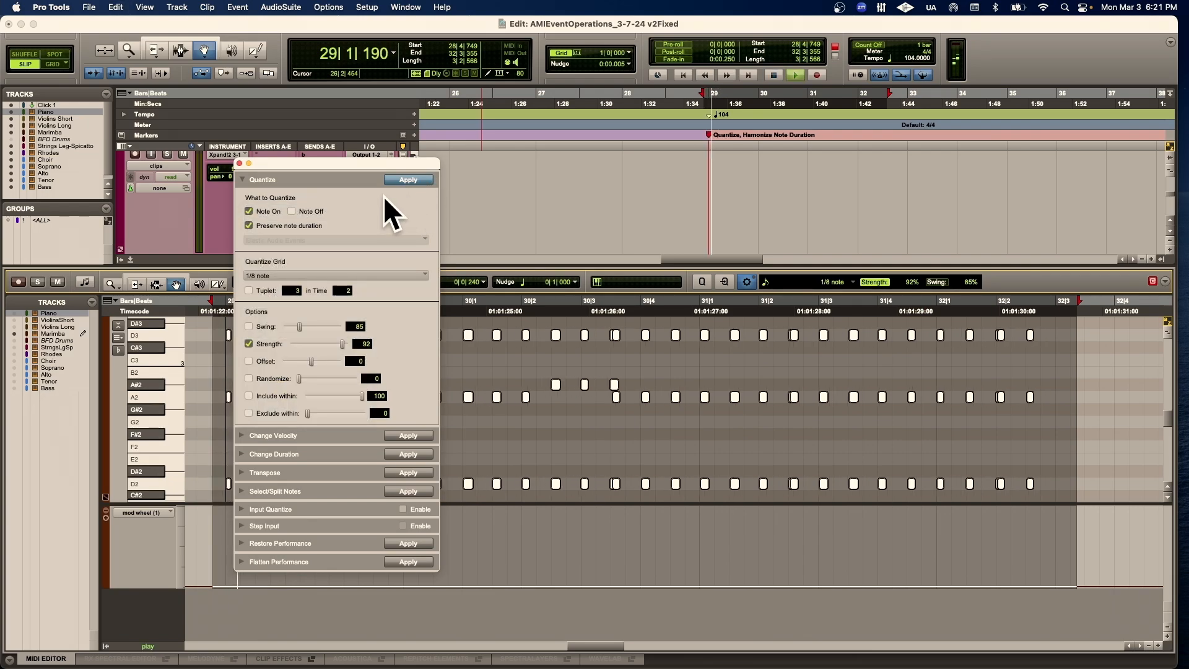
{"action": "left_click", "coordinate": [239, 163]}
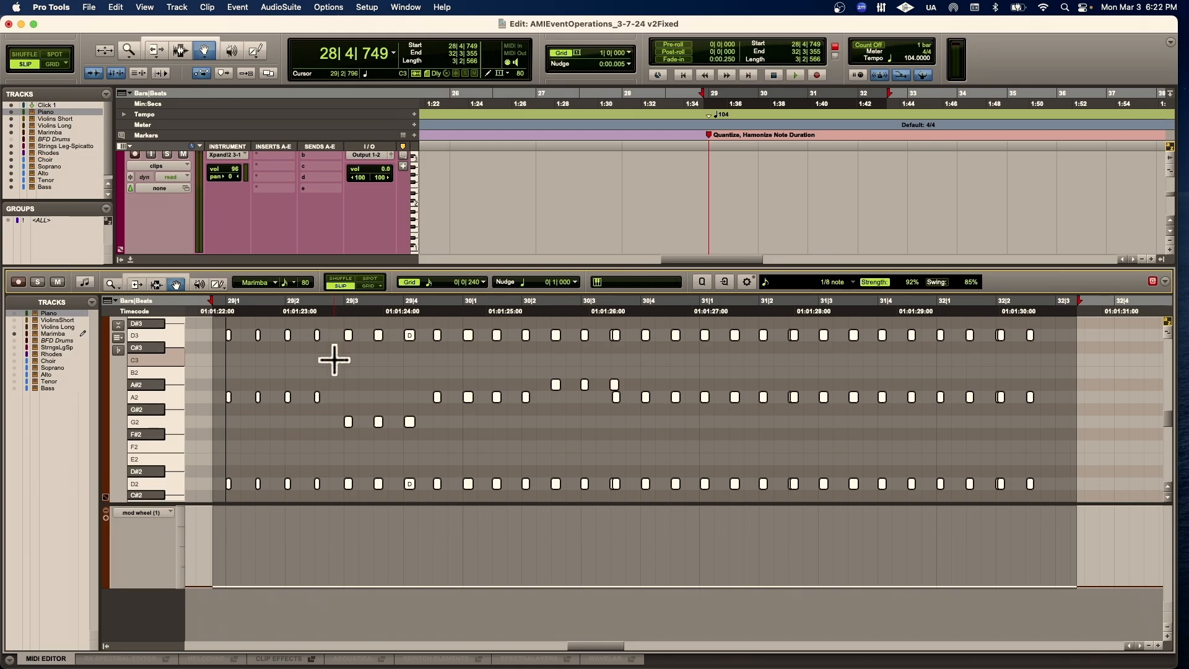
Undo the quantize, pitch changes and harmony copies until only the original D2 Marimba notes remain
{"action": "key", "text": "super+z"}
{"action": "key", "text": "super+z"}
{"action": "key", "text": "super+z"}
{"action": "key", "text": "super+z"}
{"action": "key", "text": "super+z"}
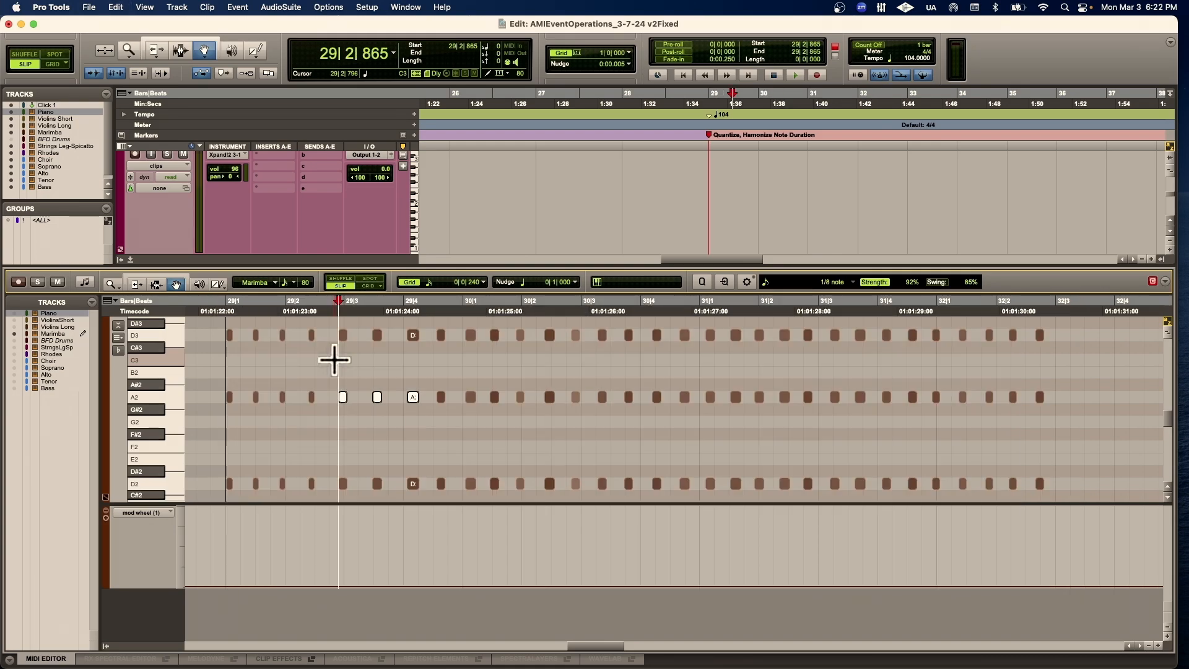
{"action": "key", "text": "super+z"}
{"action": "key", "text": "super+z"}
{"action": "key", "text": "super+z"}
{"action": "key", "text": "super+z"}
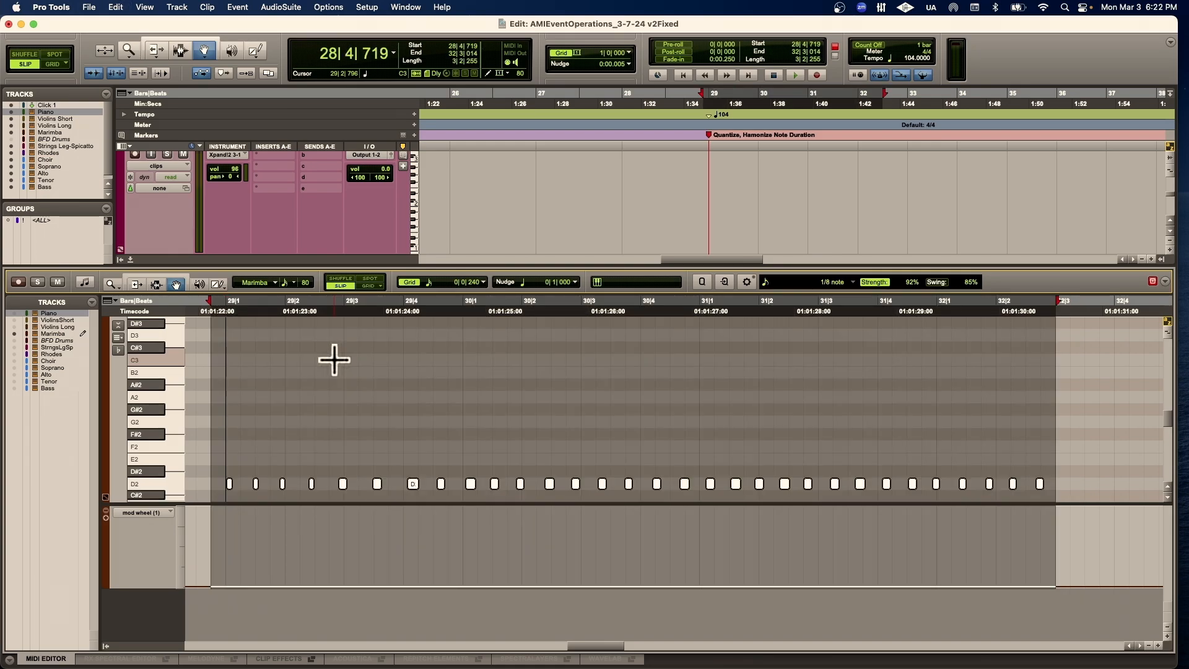
Clear the time selection and select all the Marimba notes on D2
{"action": "left_click", "coordinate": [334, 360]}
{"action": "left_click_drag", "start_coordinate": [223, 443], "coordinate": [1045, 495]}
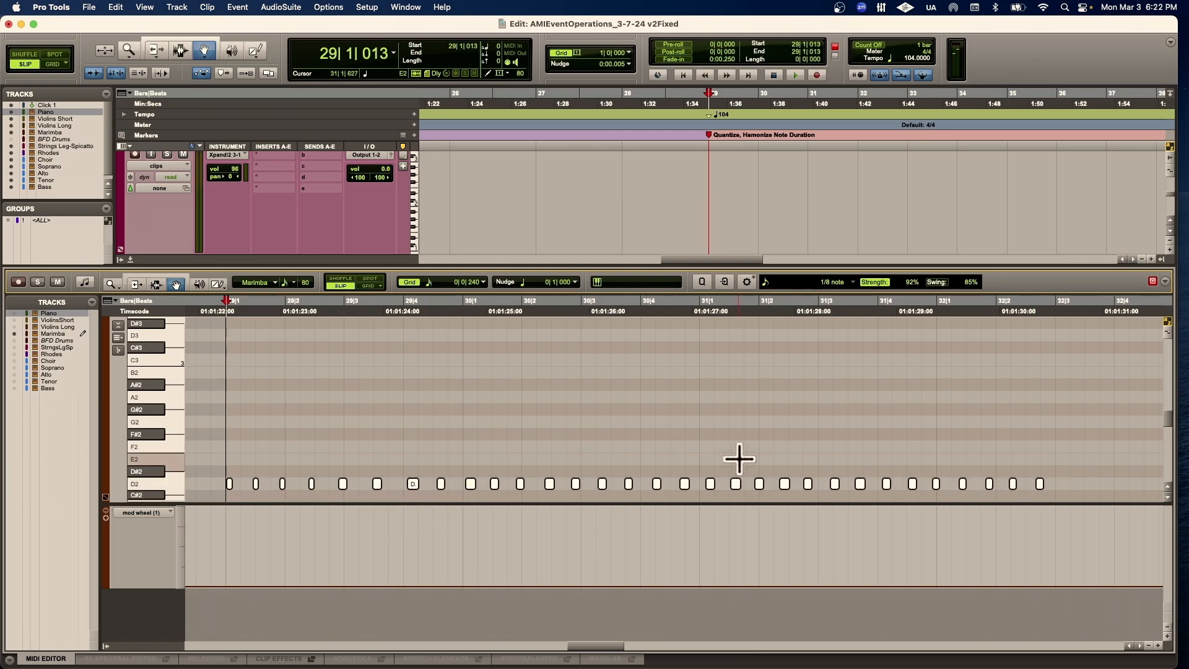
{"action": "left_click", "coordinate": [298, 411]}
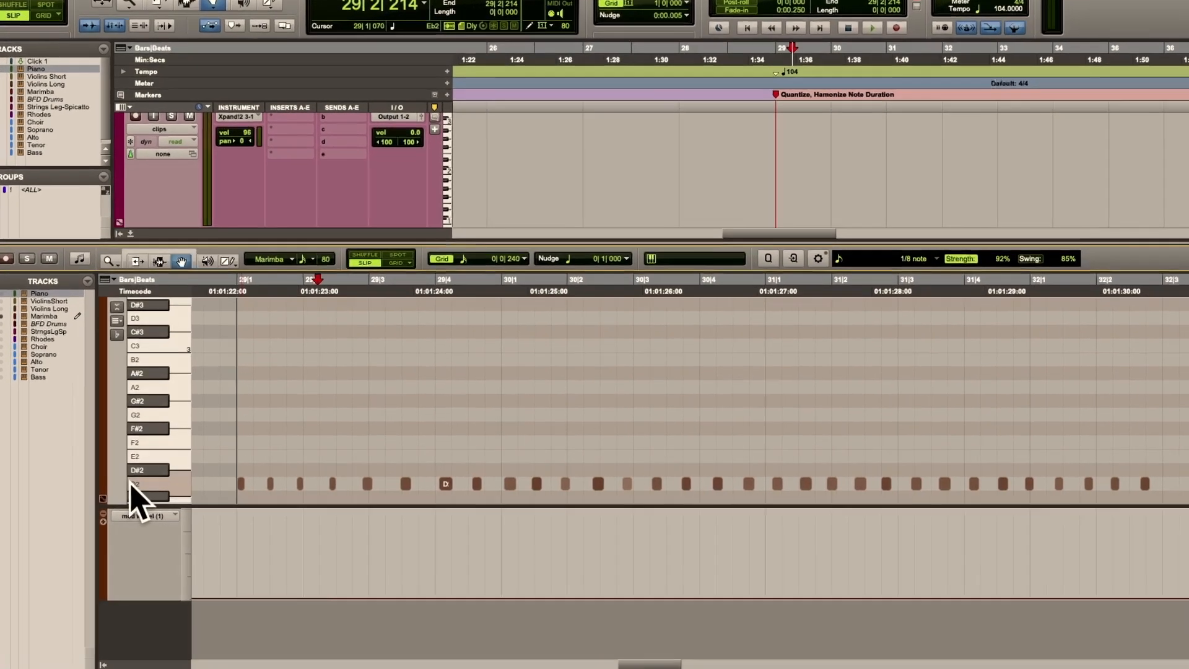
{"action": "scroll", "coordinate": [145, 481], "scroll_direction": "down", "scroll_amount": 5}
{"action": "scroll", "coordinate": [148, 478], "scroll_direction": "up", "scroll_amount": 3}
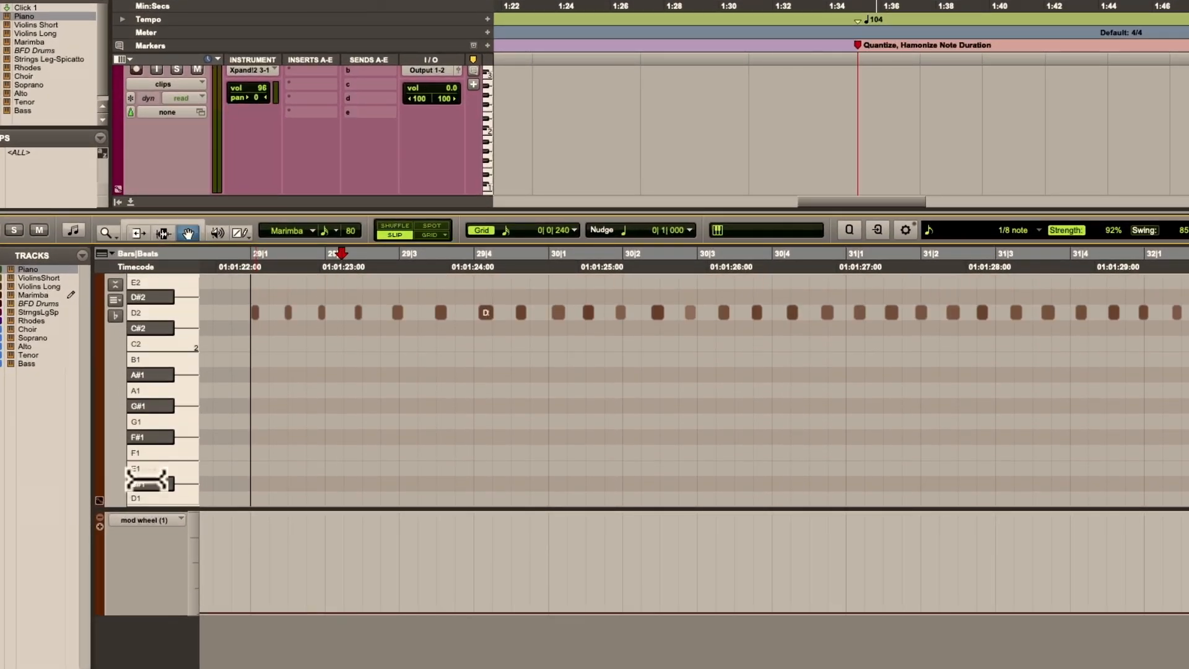
{"action": "left_click", "coordinate": [168, 312]}
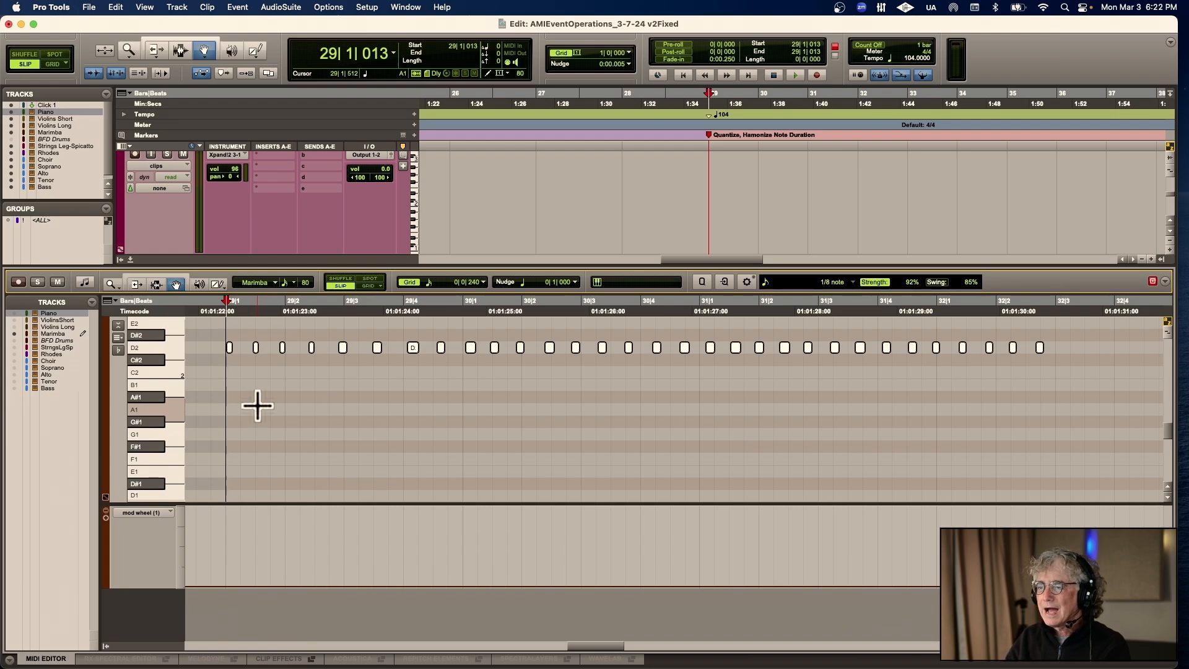
Copy the selected D2 notes one octave up to D3, listen from bar 29, and undo the copy
{"action": "scroll", "coordinate": [258, 405], "scroll_direction": "right", "scroll_amount": 1}
{"action": "left_click_drag", "start_coordinate": [1165, 432], "coordinate": [1164, 422]}
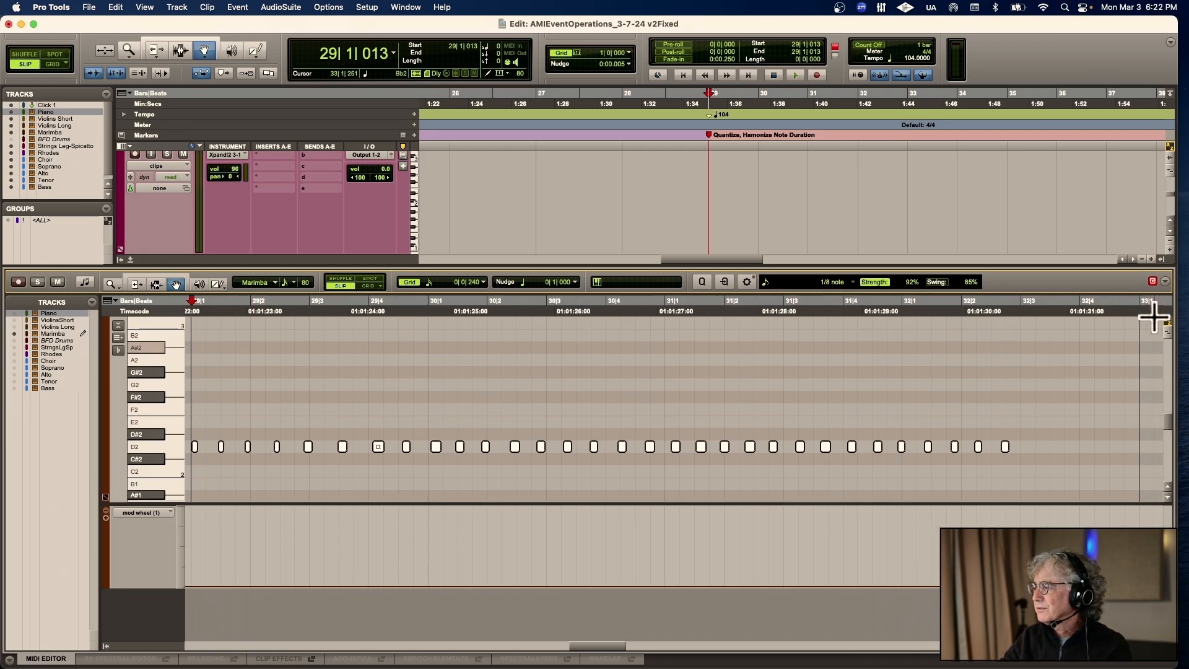
{"action": "scroll", "coordinate": [1171, 346], "scroll_direction": "up", "scroll_amount": 2}
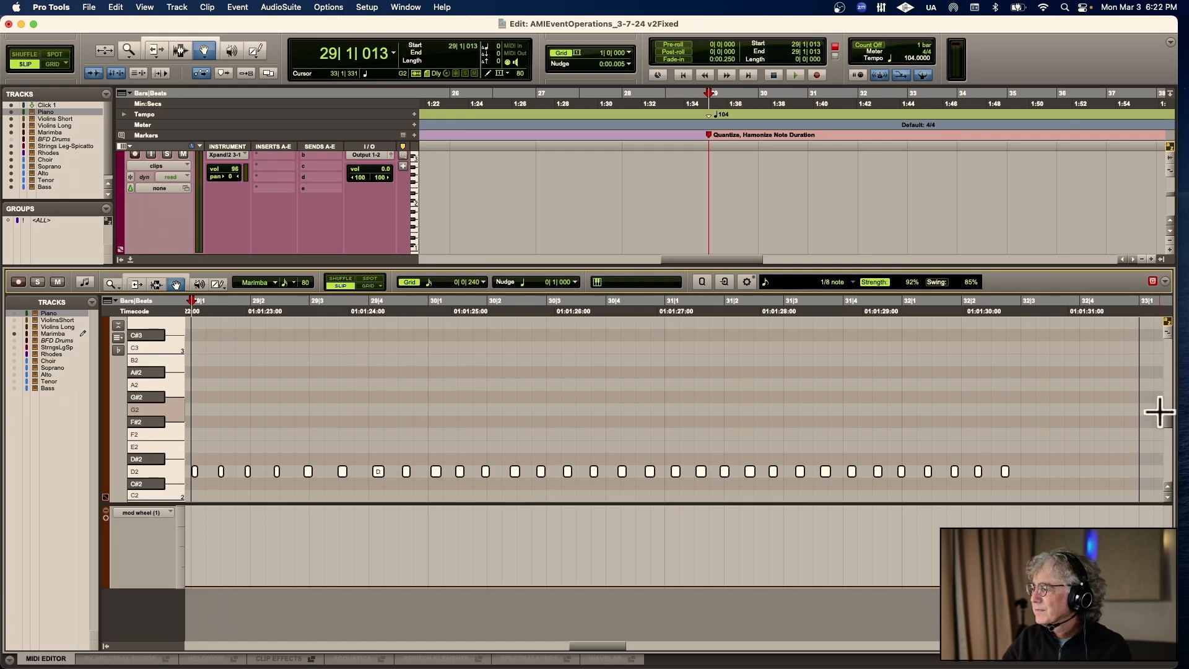
{"action": "scroll", "coordinate": [1171, 440], "scroll_direction": "up", "scroll_amount": 4}
{"action": "scroll", "coordinate": [1174, 437], "scroll_direction": "down", "scroll_amount": 3}
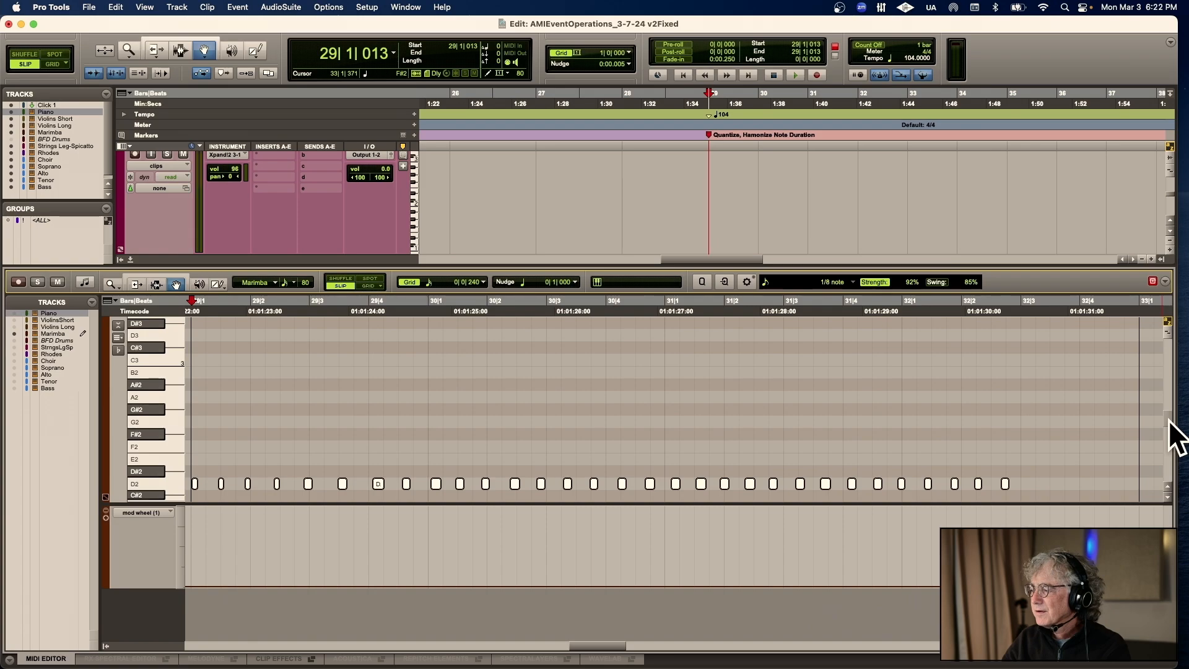
{"action": "key", "text": "ctrl+alt+shift+Up"}
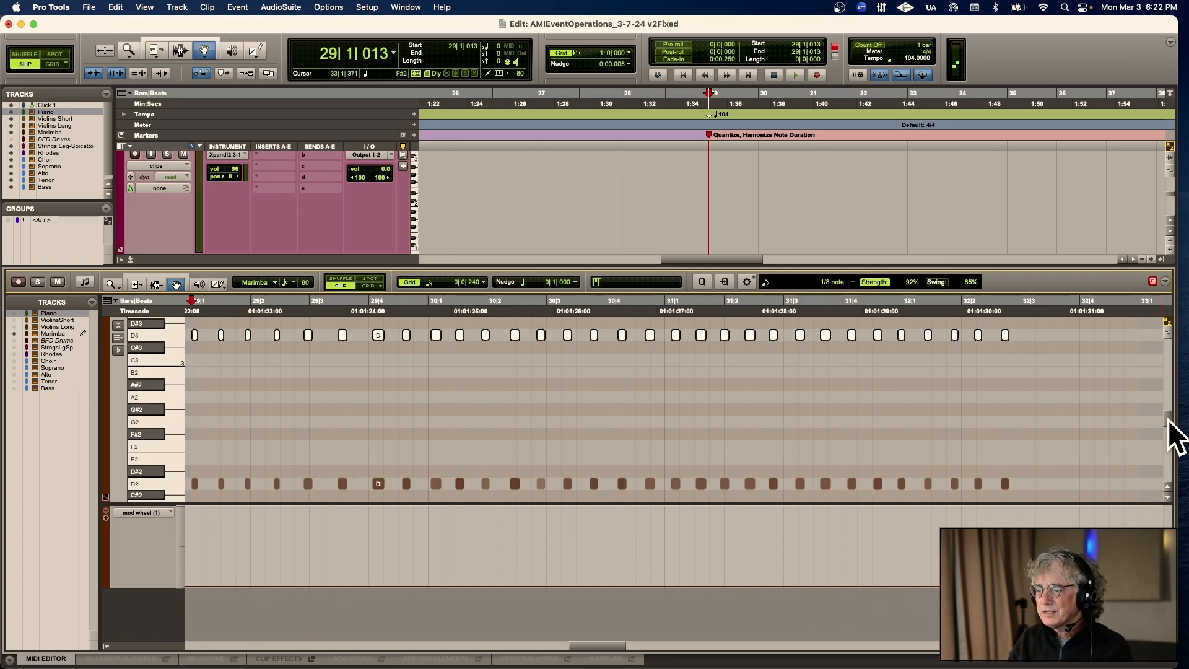
{"action": "key", "text": "space"}
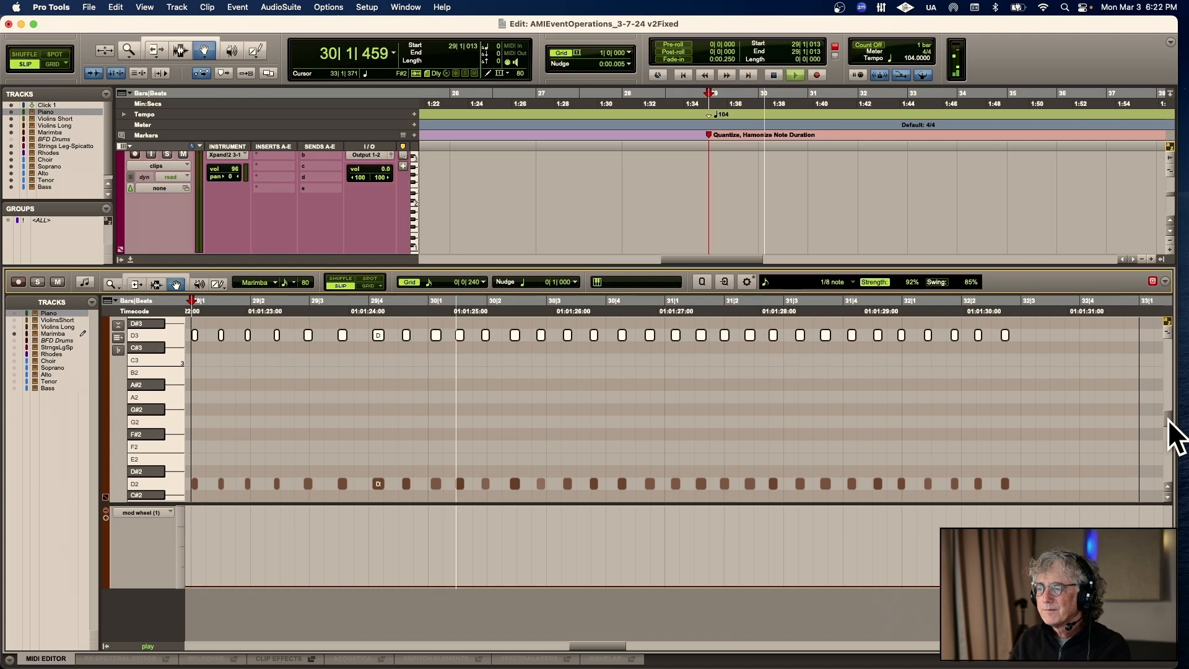
{"action": "key", "text": "space"}
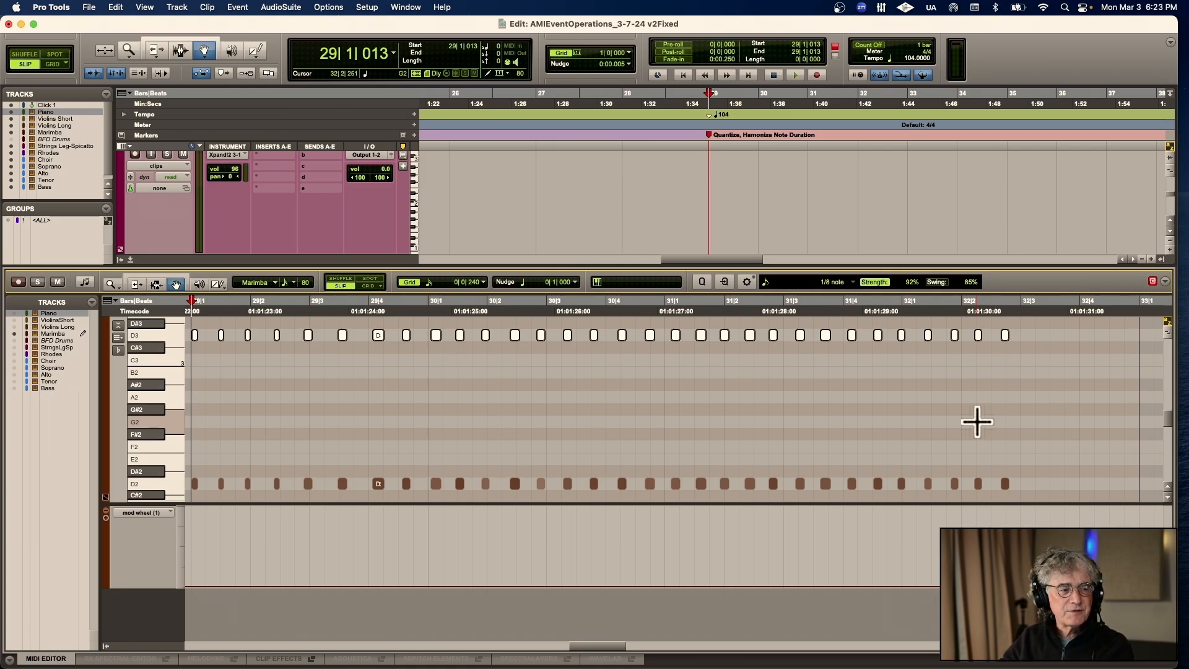
{"action": "key", "text": "super+z"}
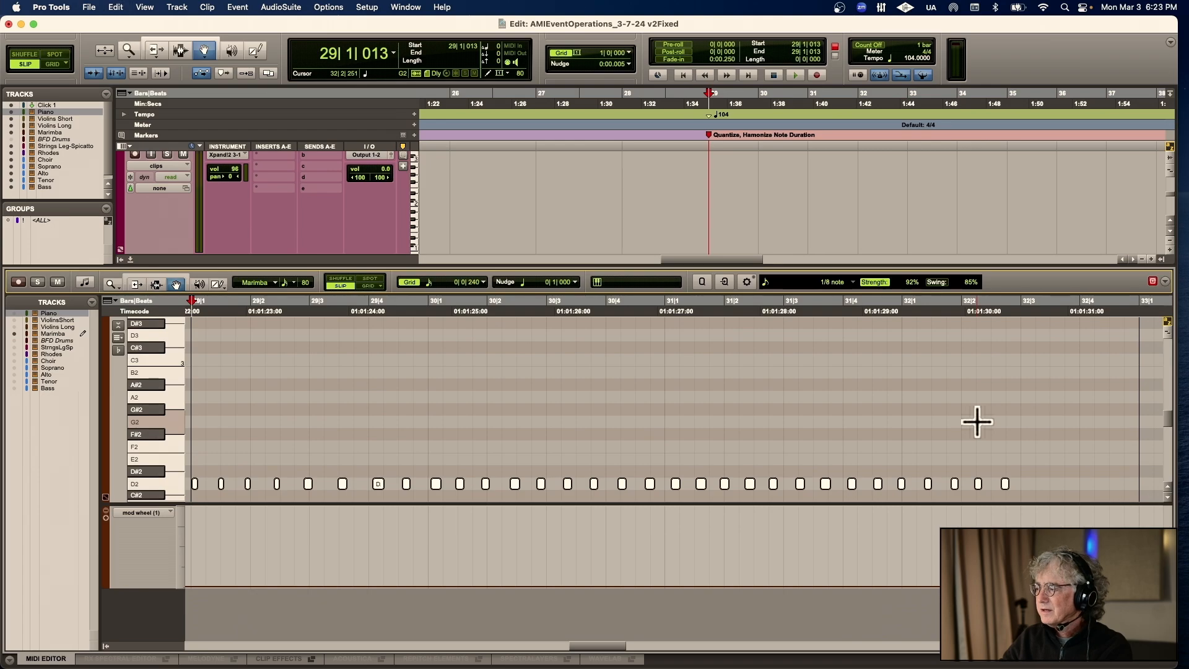
Try moving the D2 notes up an octave and copying them up a semitone to D#2, undoing each attempt
{"action": "key", "text": "super+shift+z"}
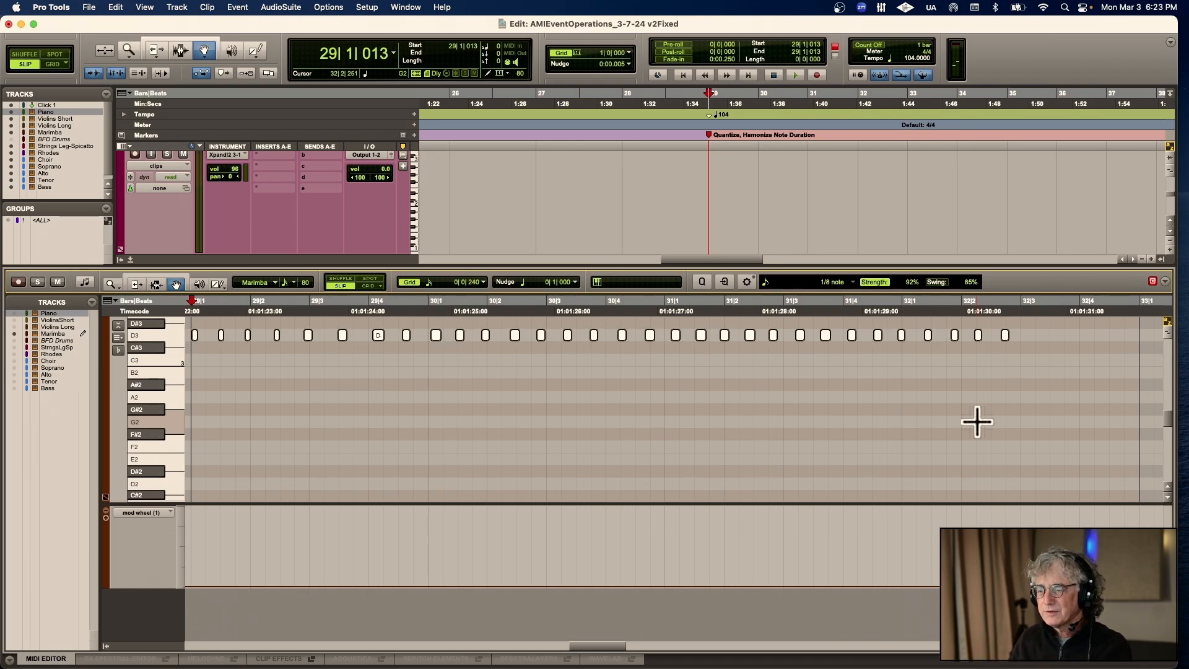
{"action": "key", "text": "super+z"}
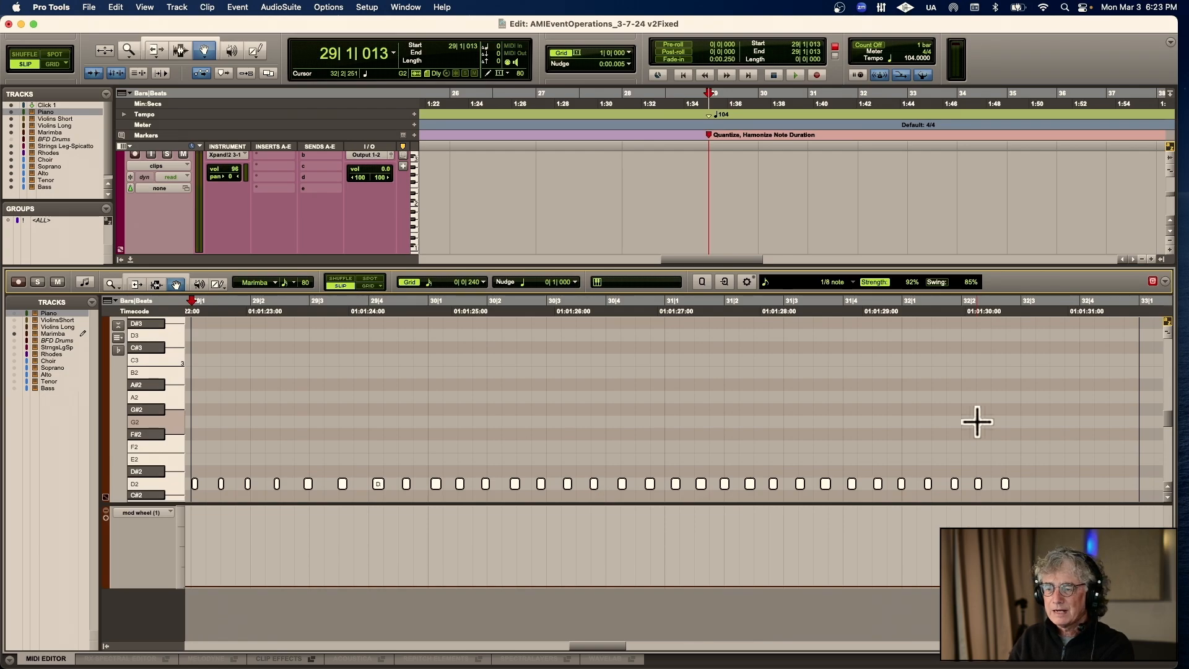
{"action": "key", "text": "ctrl+alt+Up"}
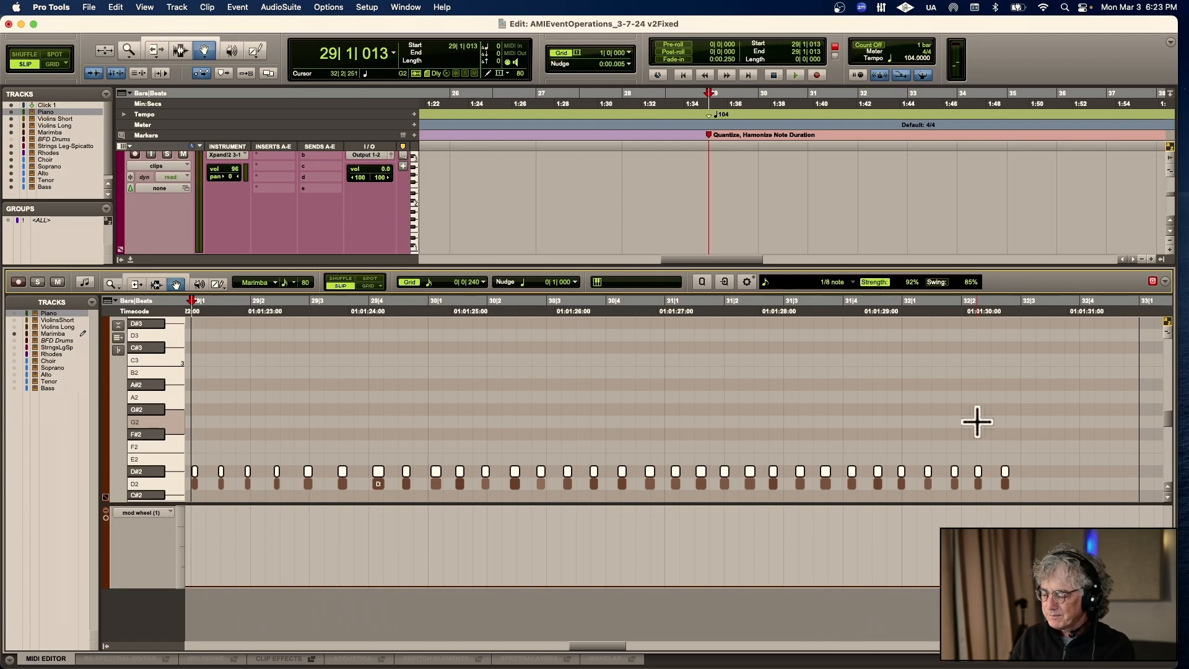
{"action": "key", "text": "ctrl+z"}
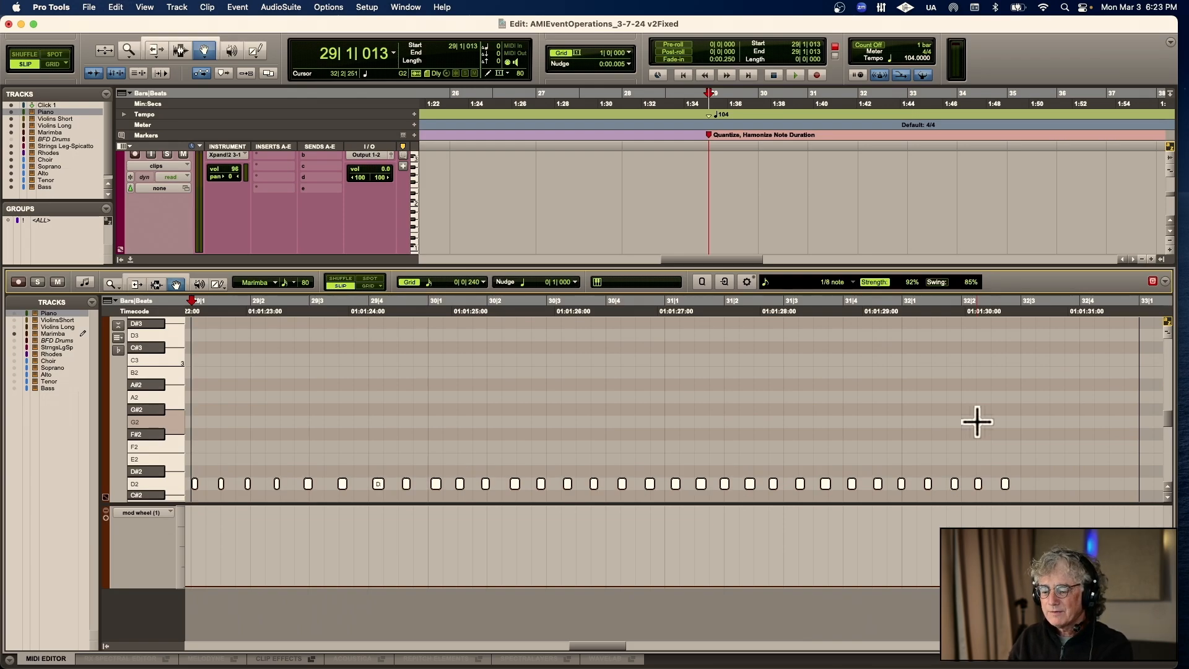
Duplicate the selected D2 Marimba notes one octave higher on D3, keeping the originals
{"action": "key", "text": "ctrl+alt+shift+Up"}
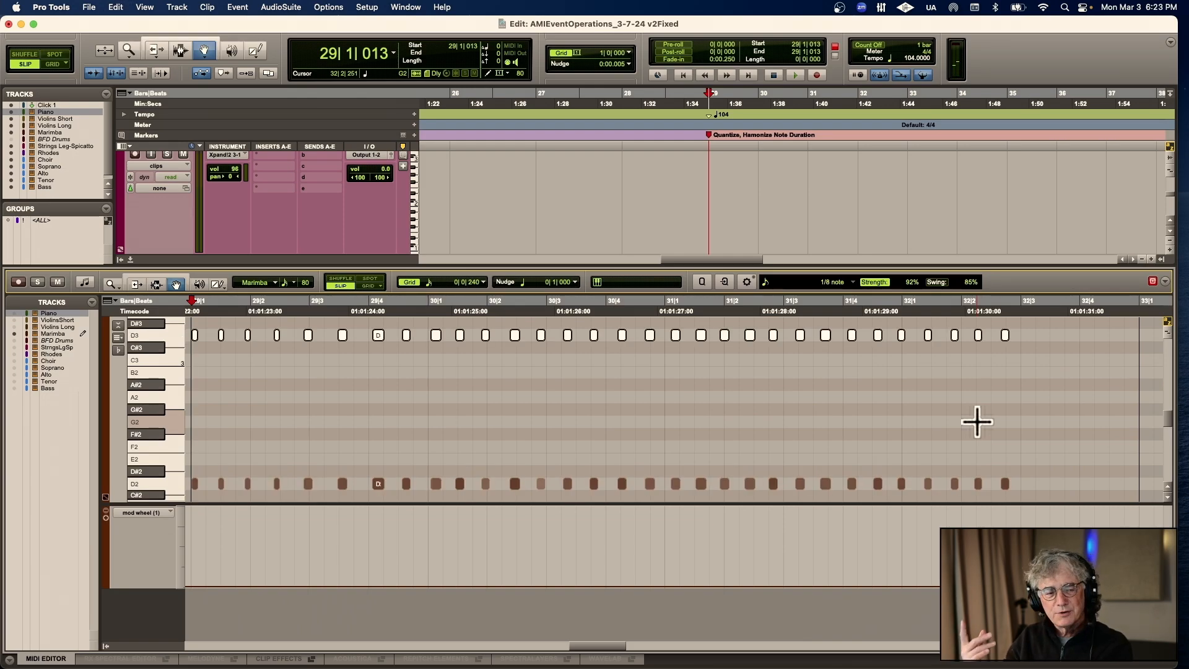
Undo the octave duplicate, copy the D2 Marimba notes up to D3 again, and select the D3 copies
{"action": "key", "text": "ctrl+z"}
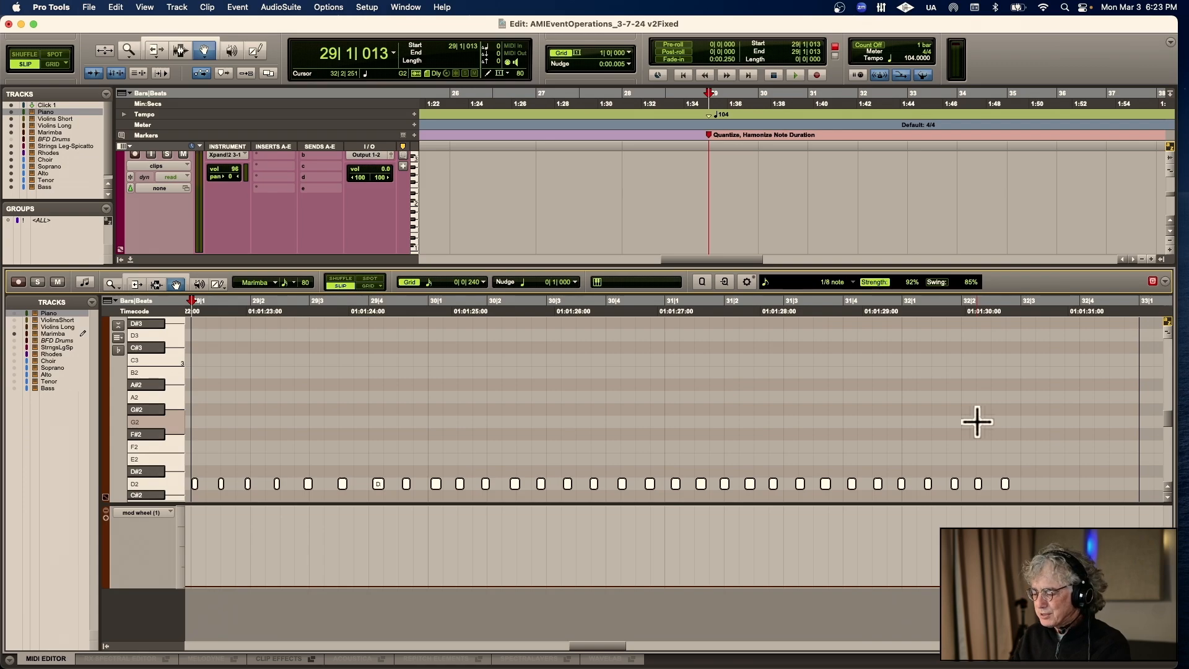
{"action": "key", "text": "alt+shift+KP_Add"}
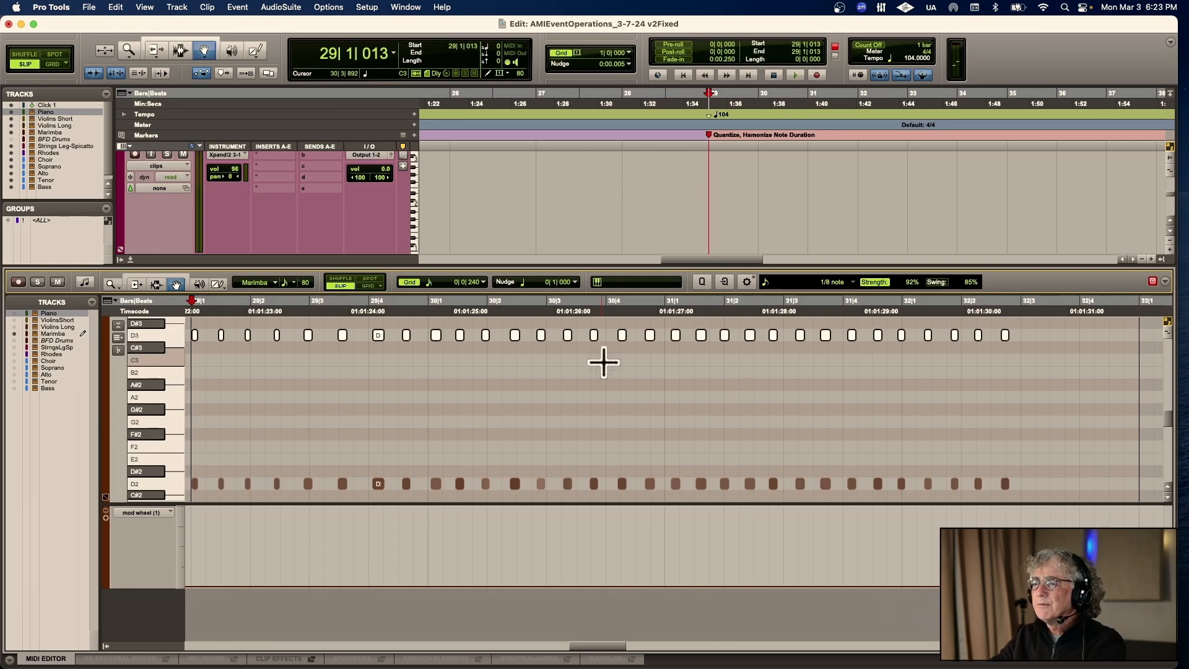
{"action": "left_click_drag", "start_coordinate": [191, 332], "coordinate": [1021, 346]}
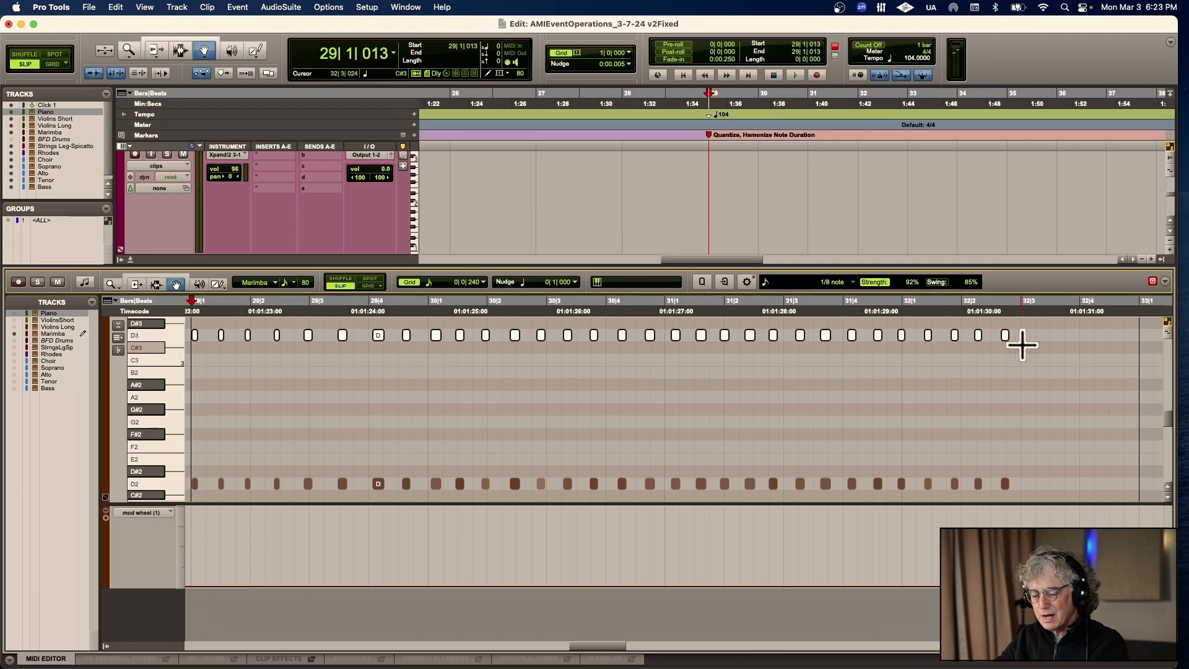
Copy the selected D3 notes a semitone down and lower the copies to A2, keeping the D3 originals
{"action": "key", "text": "alt+KP_Subtract"}
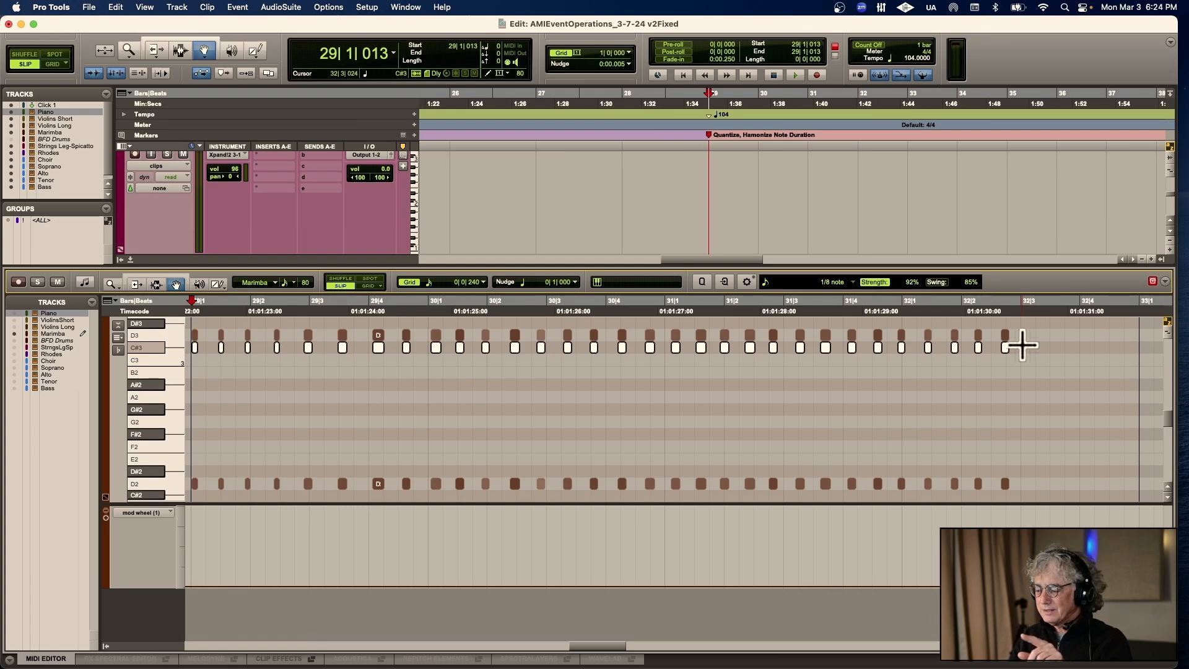
{"action": "key", "text": "KP_Subtract"}
{"action": "key", "text": "KP_Subtract"}
{"action": "key", "text": "KP_Subtract"}
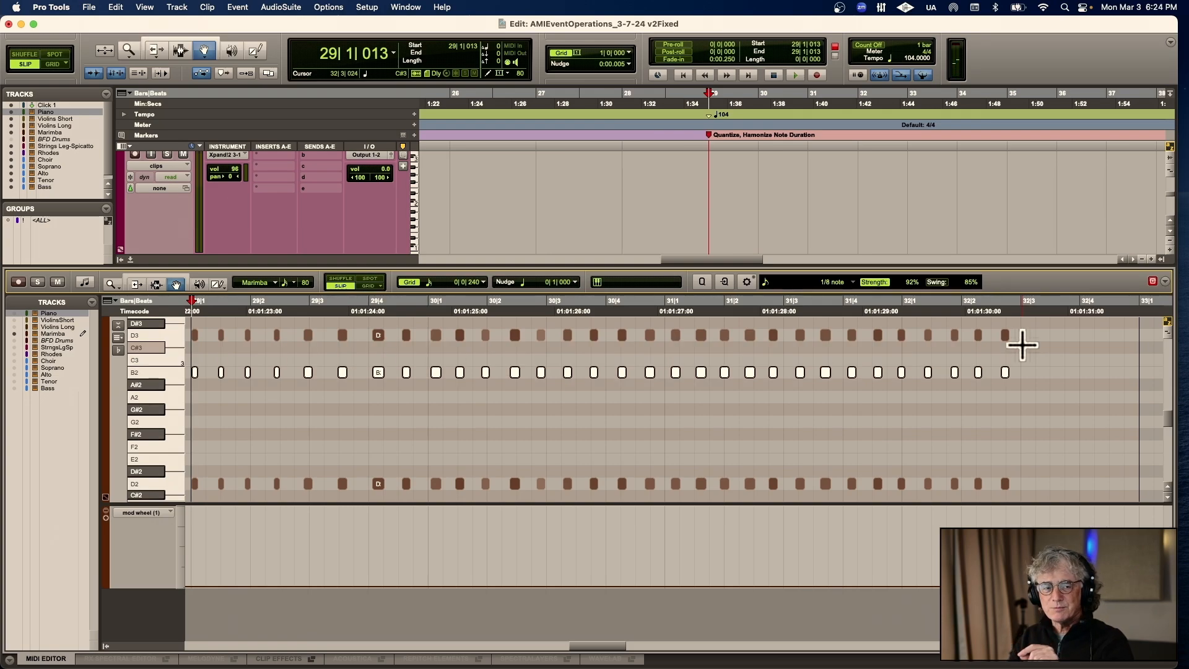
{"action": "key", "text": "KP_Subtract"}
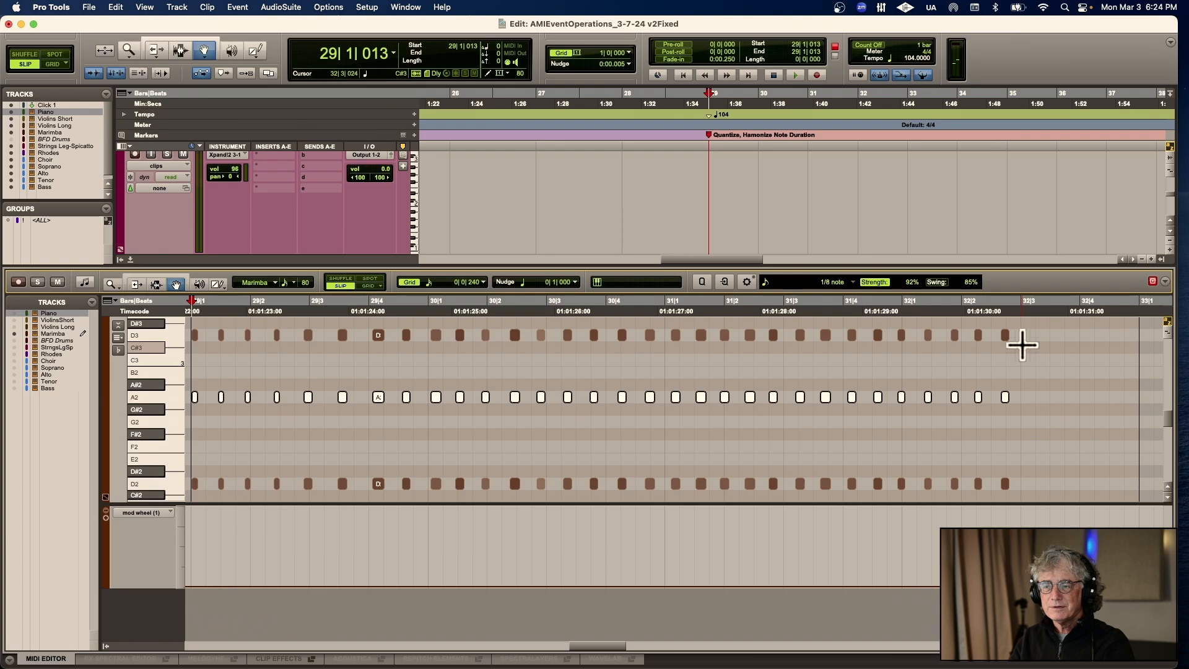
Try the copied middle voice on A#2 and B2, and return it to A2
{"action": "key", "text": "Up"}
{"action": "key", "text": "Up"}
{"action": "key", "text": "super+z"}
{"action": "key", "text": "super+z"}
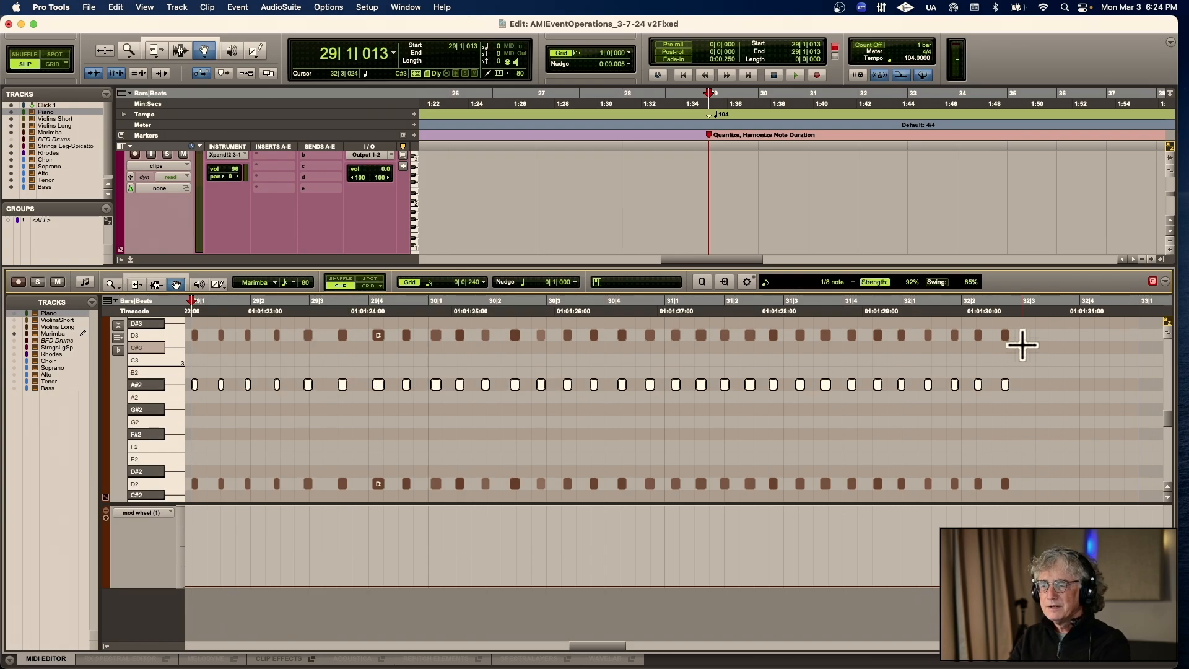
{"action": "key", "text": "Up"}
{"action": "key", "text": "Up"}
{"action": "key", "text": "Up"}
{"action": "key", "text": "Up"}
{"action": "key", "text": "Up"}
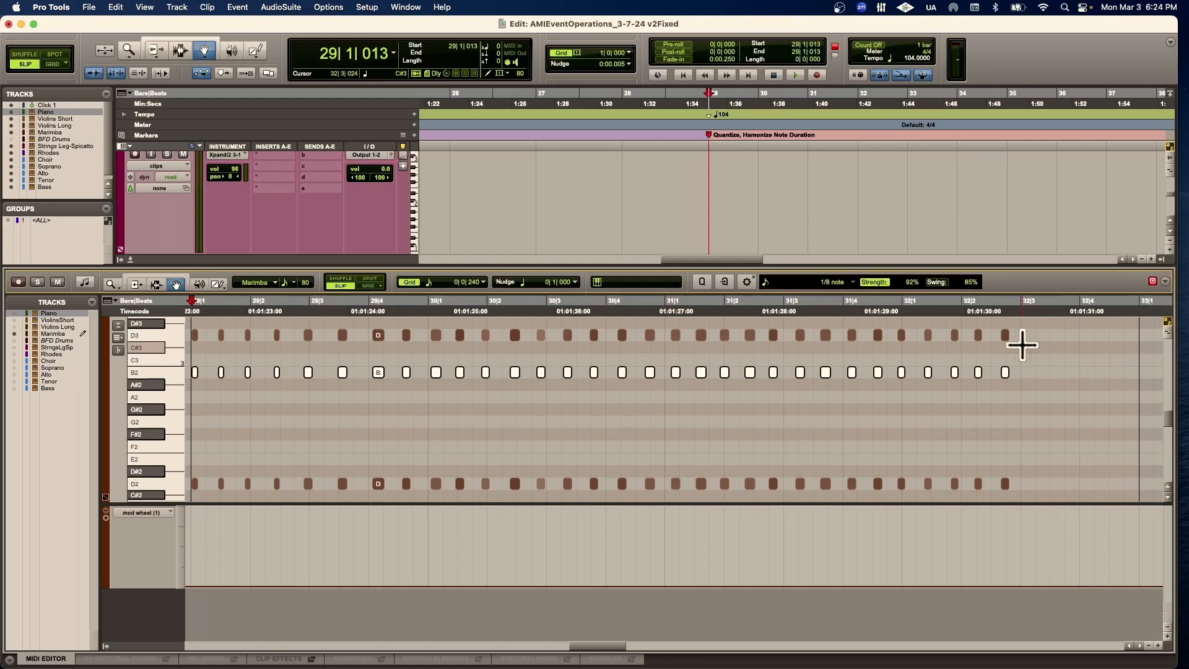
{"action": "key", "text": "Down"}
{"action": "key", "text": "Down"}
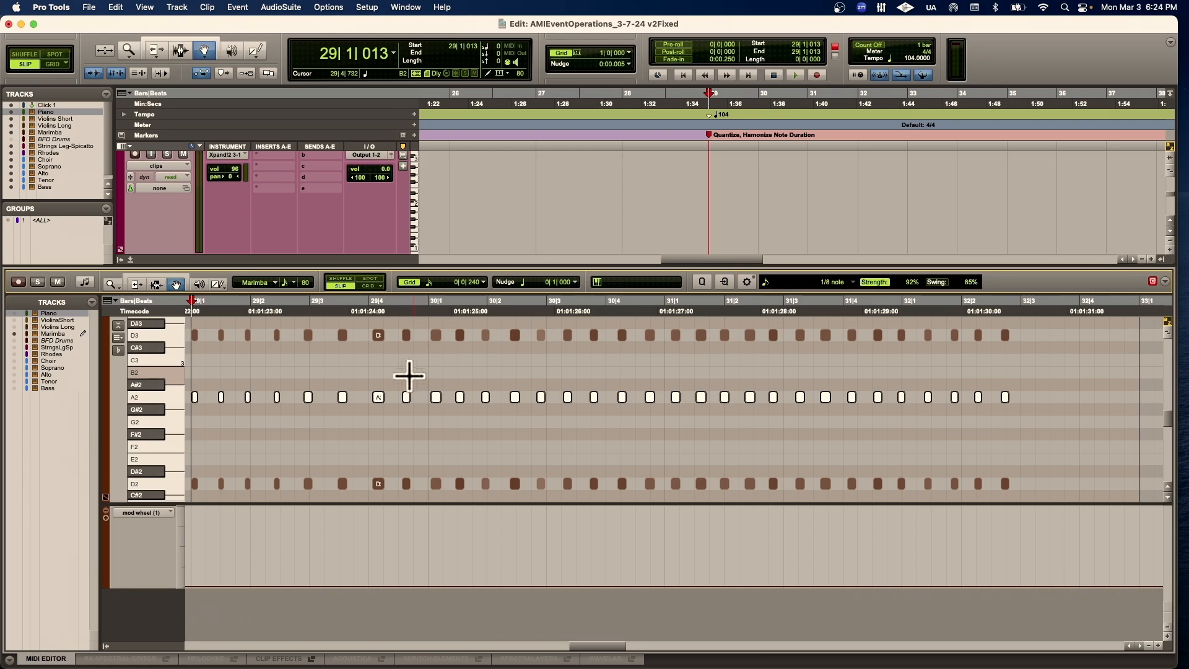
Lower the three A2 notes starting at 29|2|379 by two semitones to G2
{"action": "left_click", "coordinate": [362, 376]}
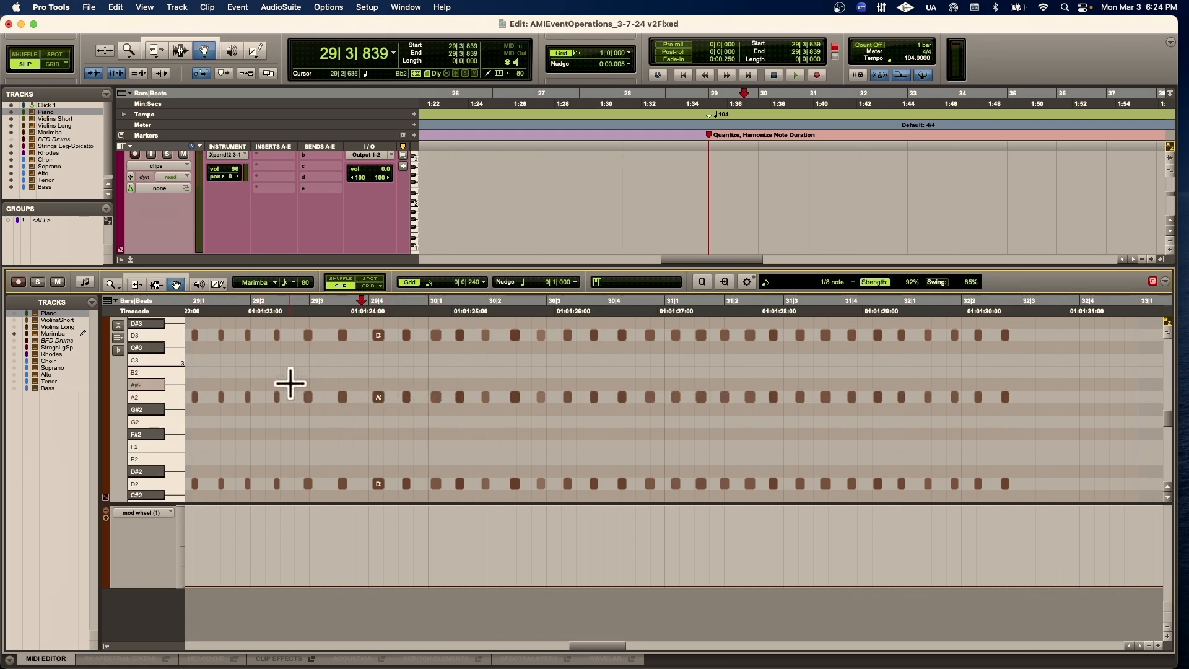
{"action": "left_click_drag", "start_coordinate": [270, 384], "coordinate": [363, 415]}
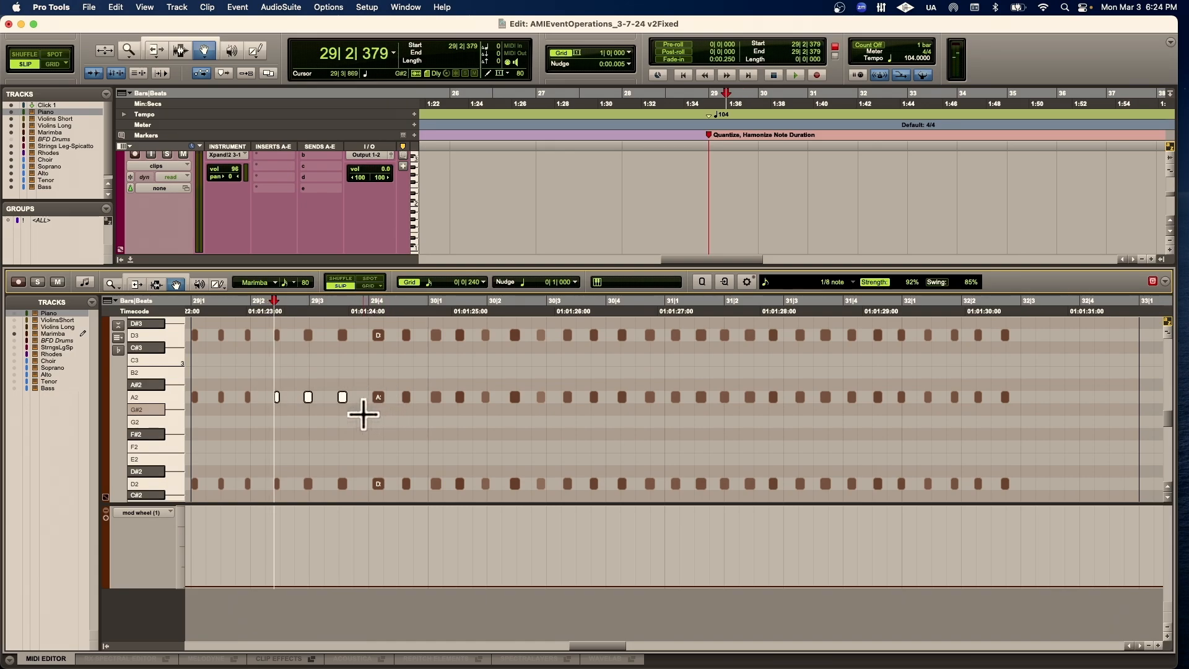
{"action": "key", "text": "Down"}
{"action": "key", "text": "Down"}
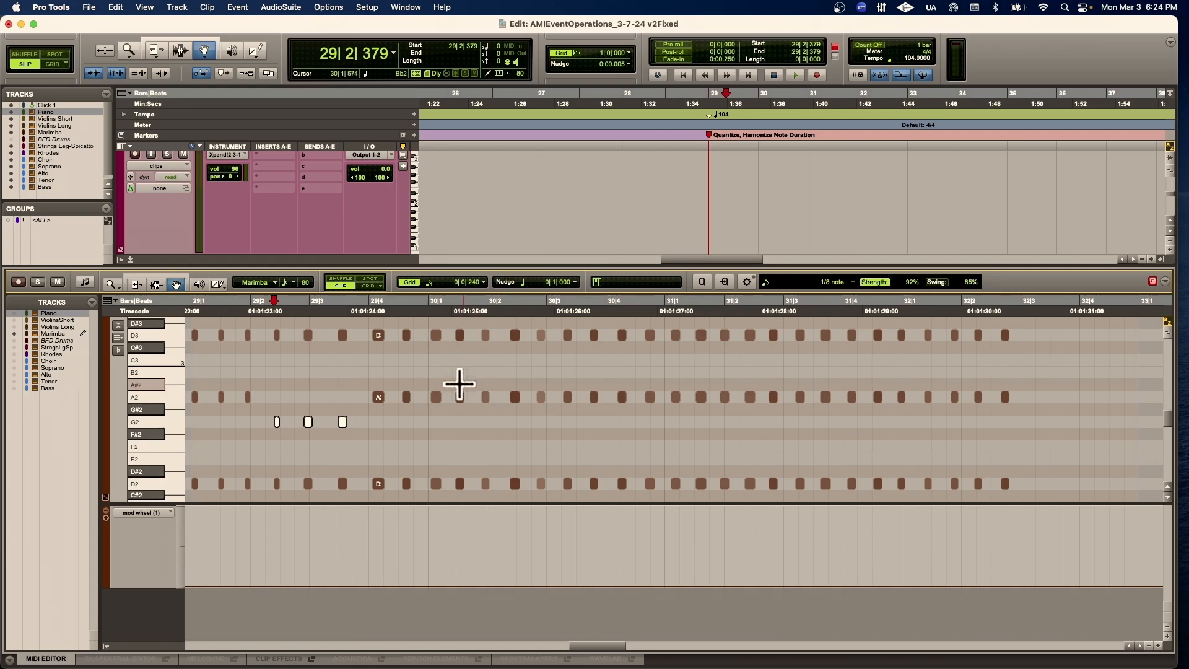
Raise the three A2 notes starting at 30|1|445 by a semitone to A#2, hiding the controller lane to enlarge the note view
{"action": "left_click_drag", "start_coordinate": [462, 383], "coordinate": [517, 401]}
{"action": "scroll", "coordinate": [518, 402], "scroll_direction": "down", "scroll_amount": 3}
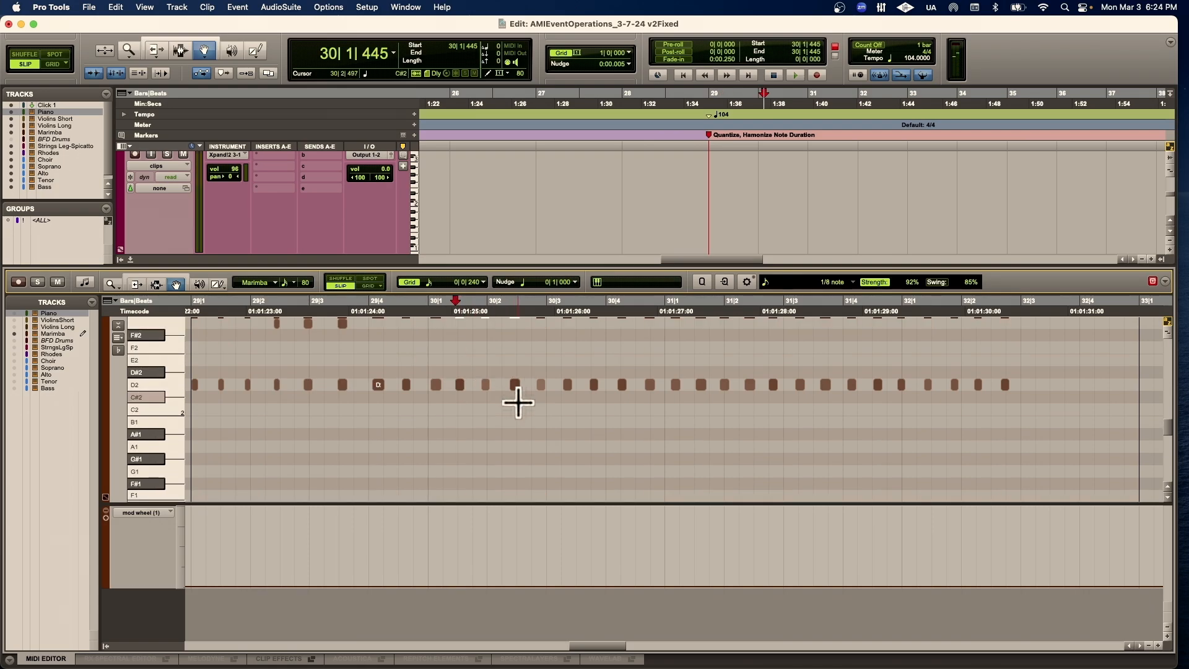
{"action": "scroll", "coordinate": [518, 402], "scroll_direction": "up", "scroll_amount": 4}
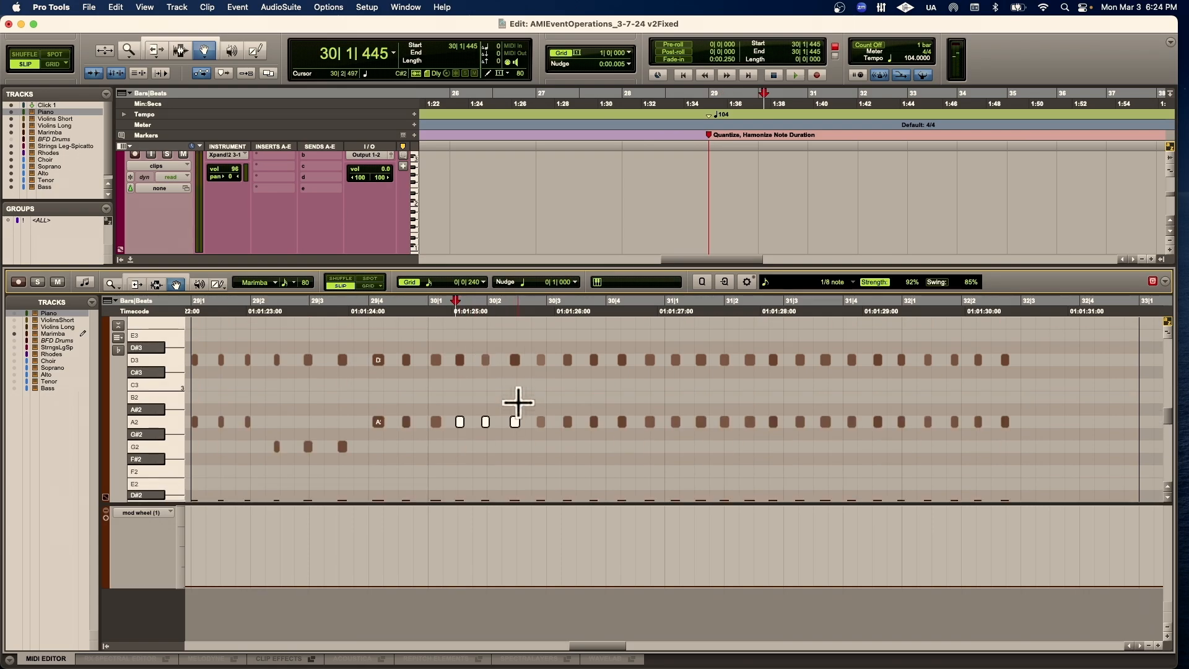
{"action": "scroll", "coordinate": [517, 403], "scroll_direction": "down", "scroll_amount": 2}
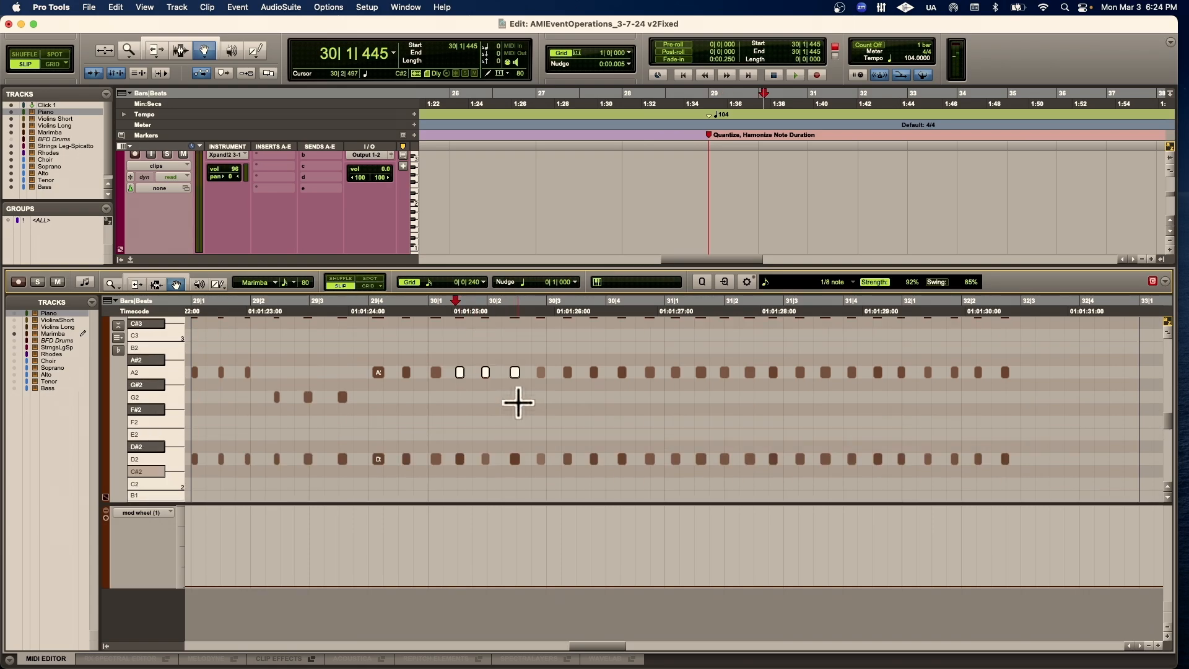
{"action": "left_click", "coordinate": [108, 496]}
{"action": "key", "text": "Up"}
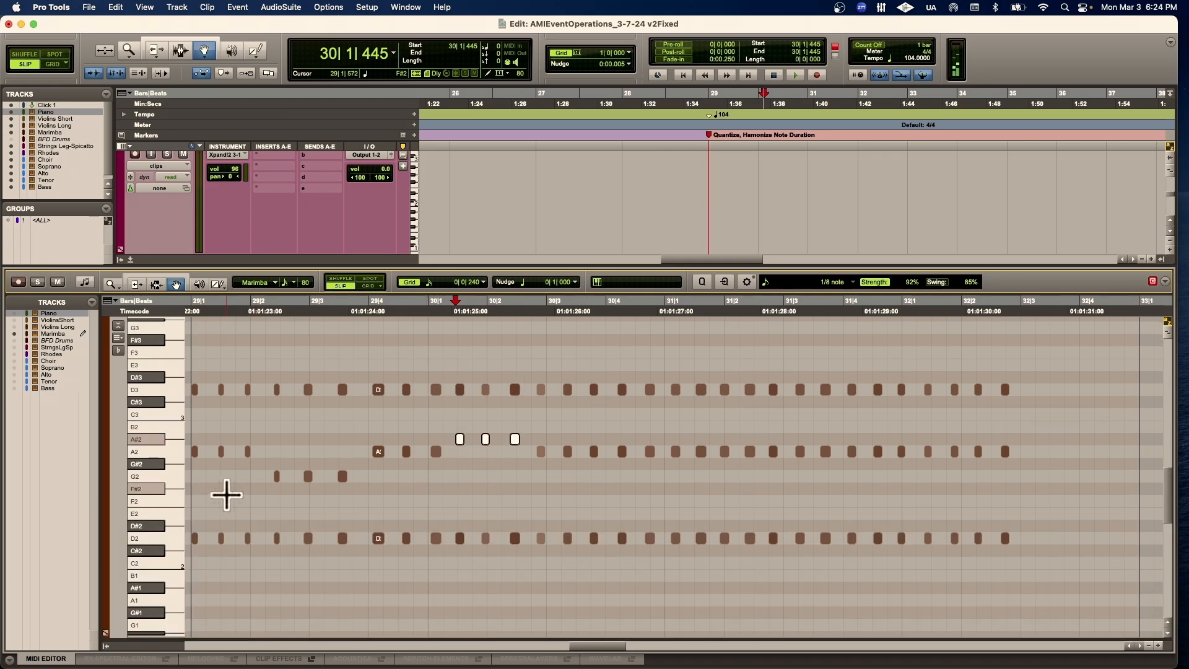
Play back the harmonized Marimba part from just before bar 29
{"action": "scroll", "coordinate": [227, 493], "scroll_direction": "left", "scroll_amount": 2}
{"action": "left_click", "coordinate": [232, 310]}
{"action": "key", "text": "space"}
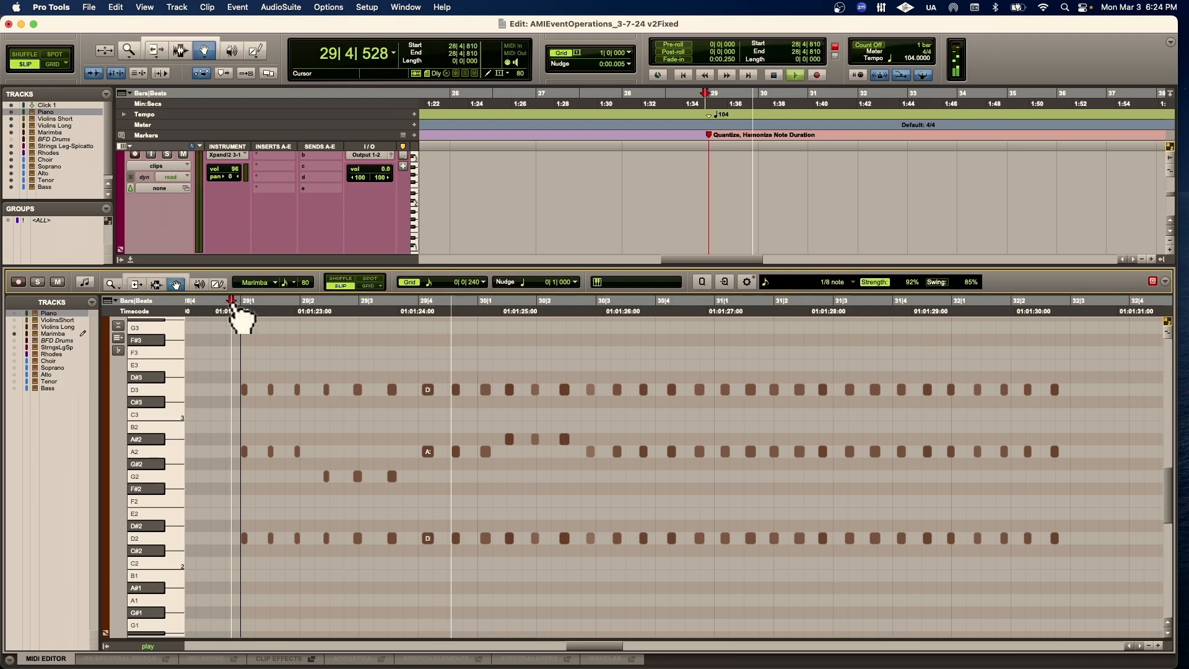
{"action": "key", "text": "space"}
Copy the three A2 notes starting at 30|4|193 down to G2, listen to them, and remove the copies
{"action": "left_click_drag", "start_coordinate": [659, 429], "coordinate": [737, 473]}
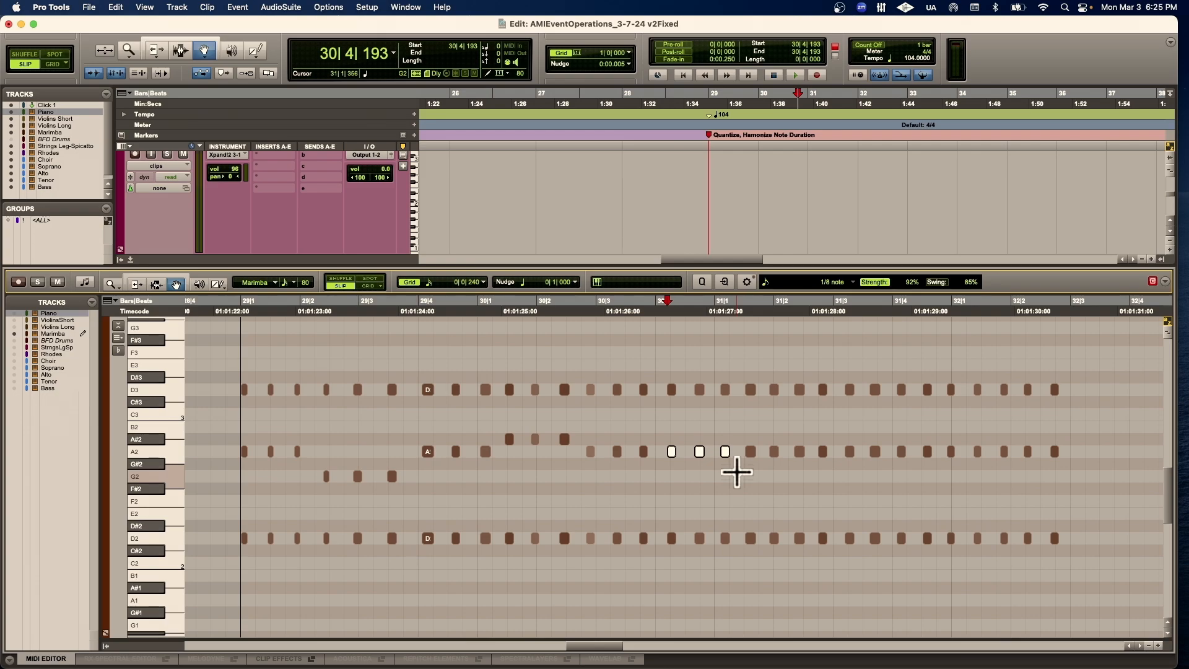
{"action": "key", "text": "Down"}
{"action": "key", "text": "Down"}
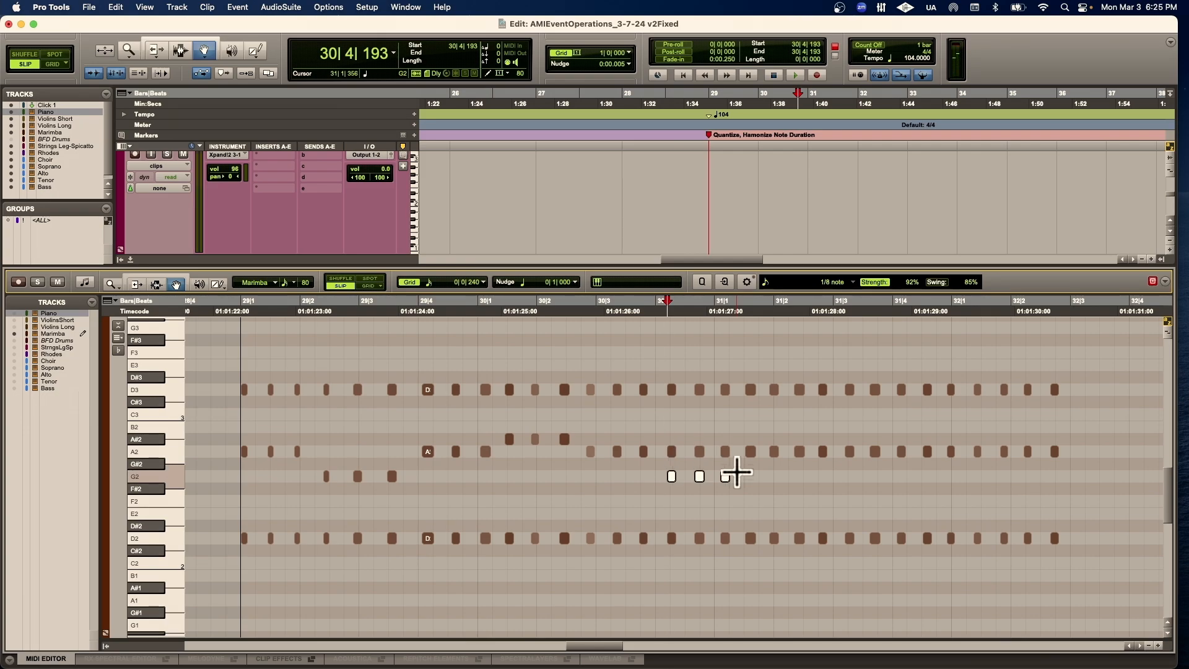
{"action": "key", "text": "space"}
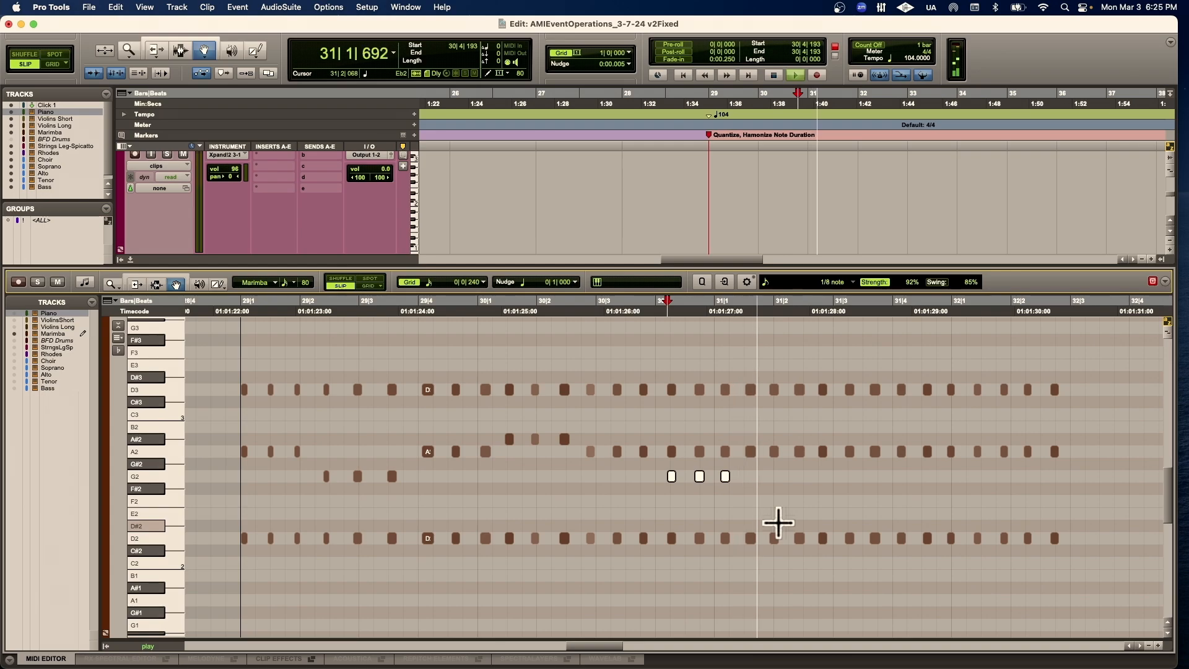
{"action": "key", "text": "space"}
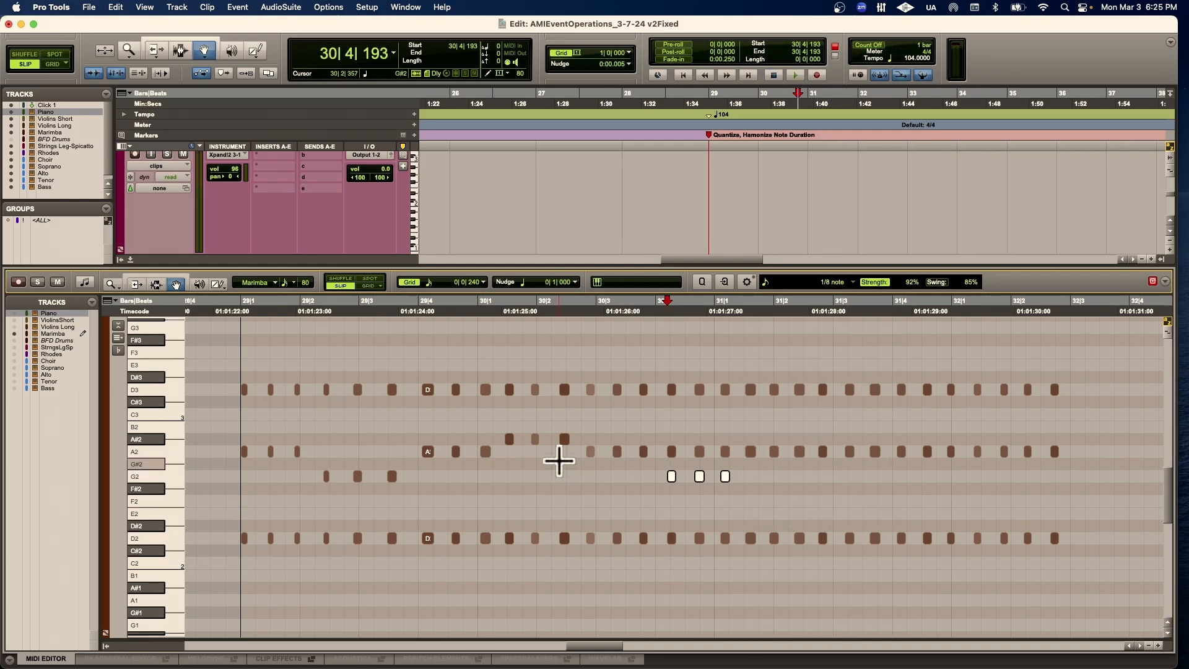
{"action": "left_click_drag", "start_coordinate": [629, 478], "coordinate": [762, 479]}
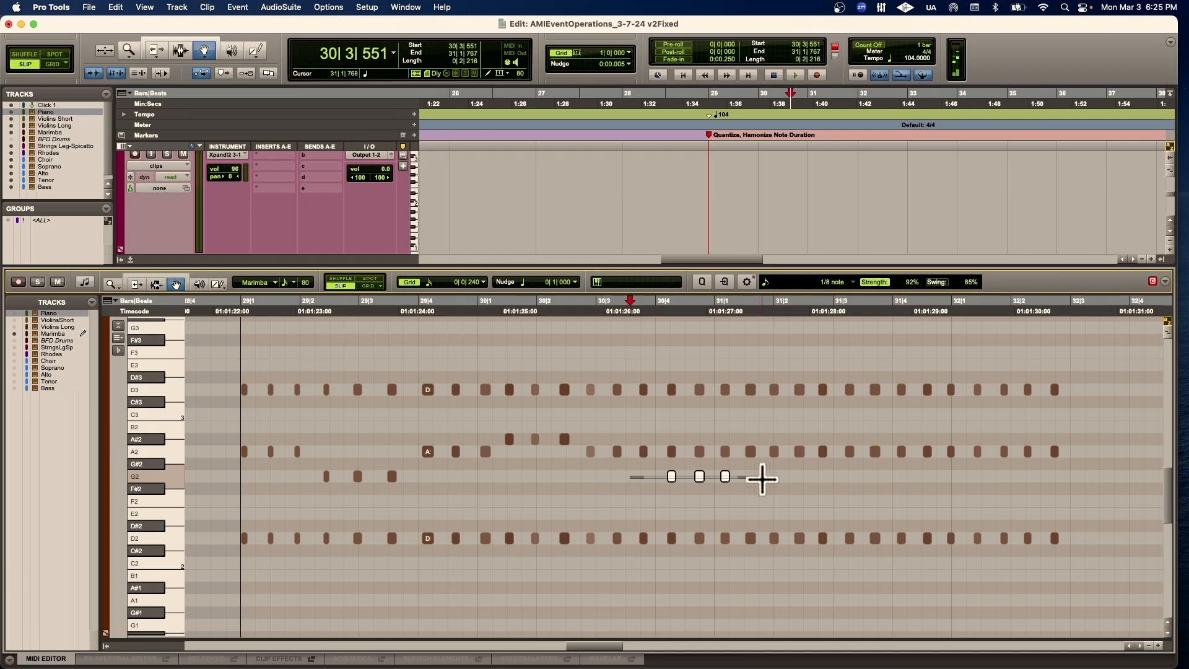
{"action": "left_click", "coordinate": [667, 477]}
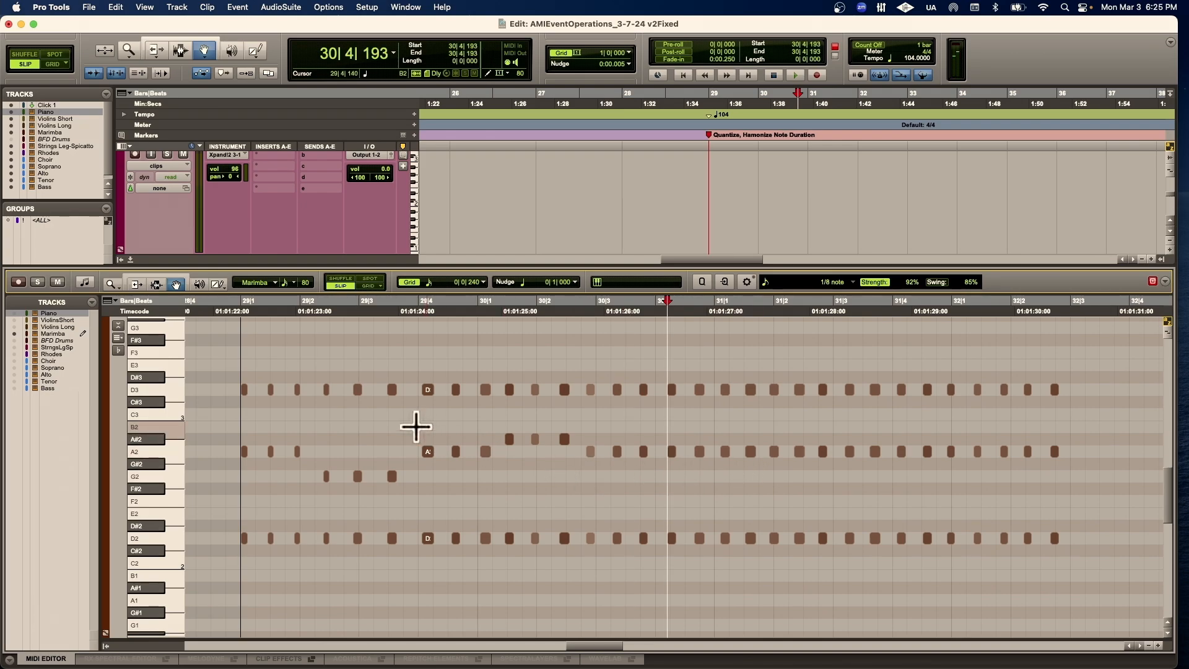
Select all the D3 Marimba notes from bar 29 and open the Transpose event operation, placing its window clear of the ruler
{"action": "left_click_drag", "start_coordinate": [222, 332], "coordinate": [1070, 552]}
{"action": "left_click", "coordinate": [912, 500]}
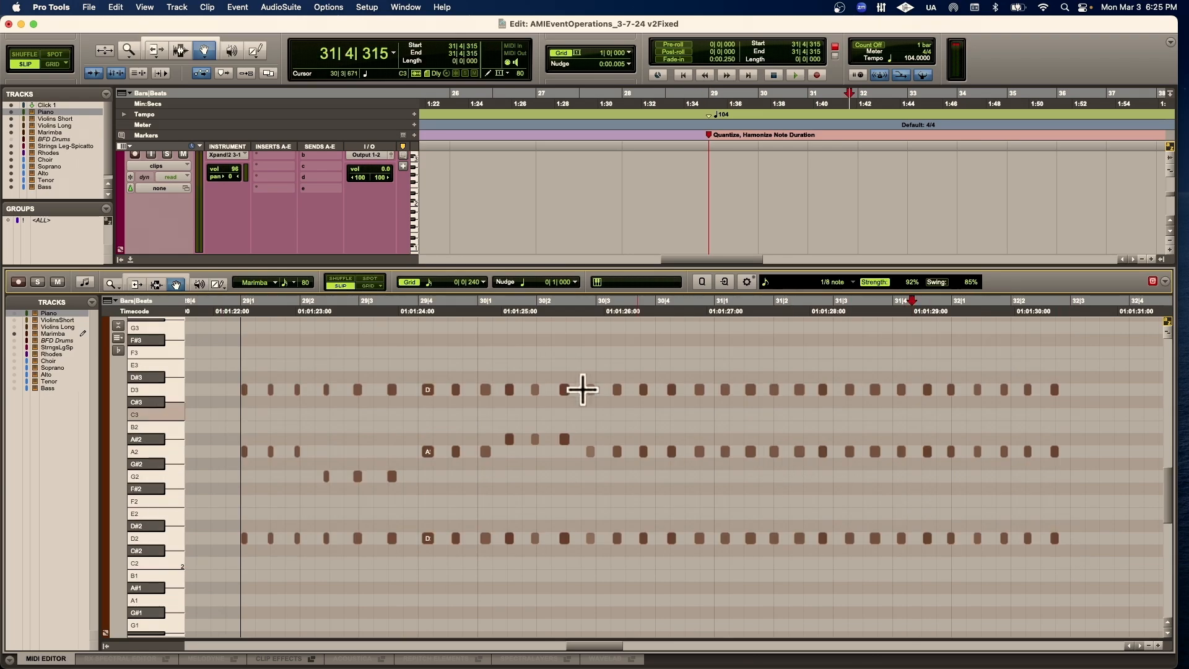
{"action": "left_click_drag", "start_coordinate": [217, 367], "coordinate": [1065, 406]}
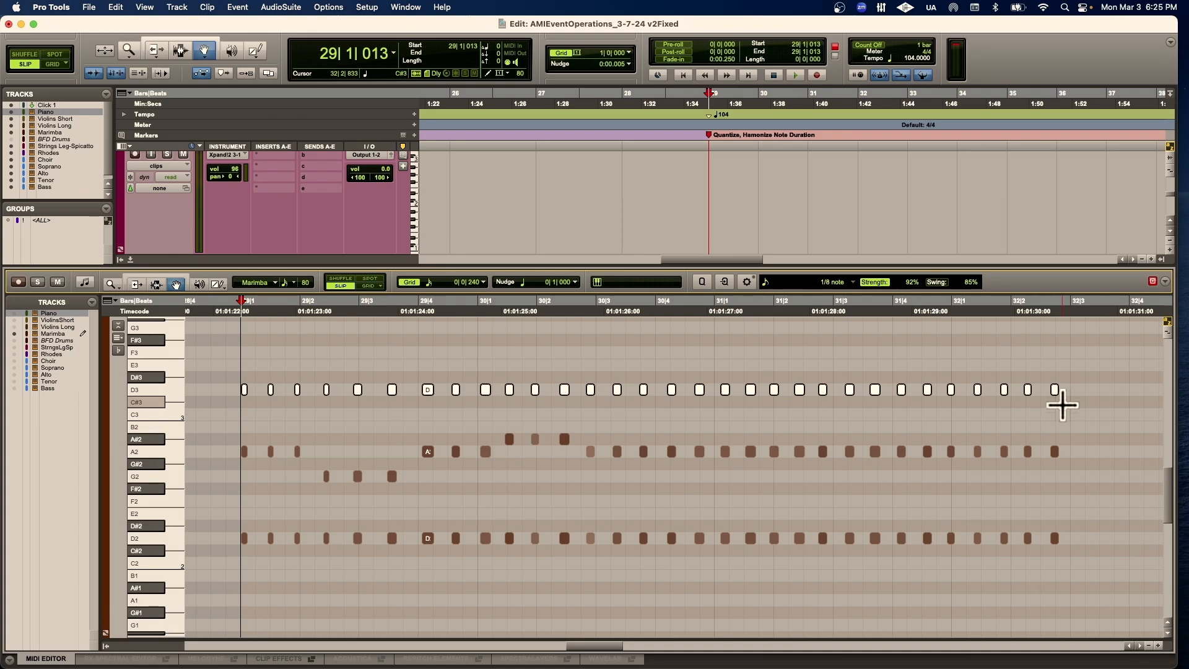
{"action": "key", "text": "alt+t"}
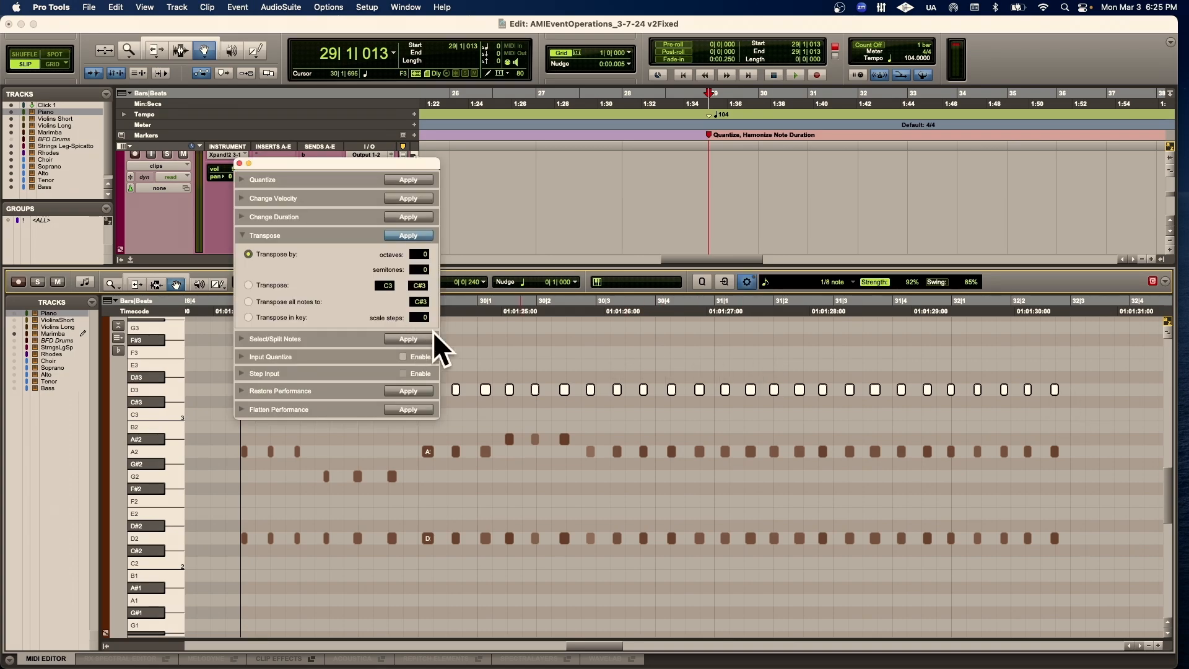
{"action": "left_click_drag", "start_coordinate": [349, 162], "coordinate": [335, 196]}
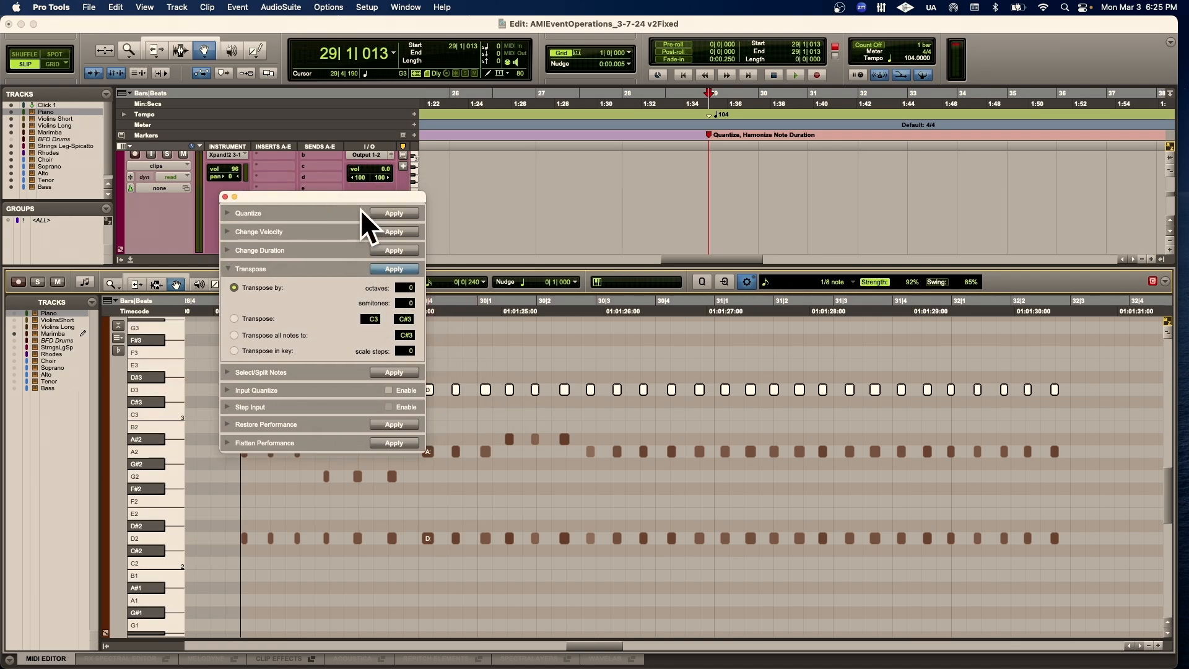
{"action": "left_click_drag", "start_coordinate": [363, 196], "coordinate": [366, 188]}
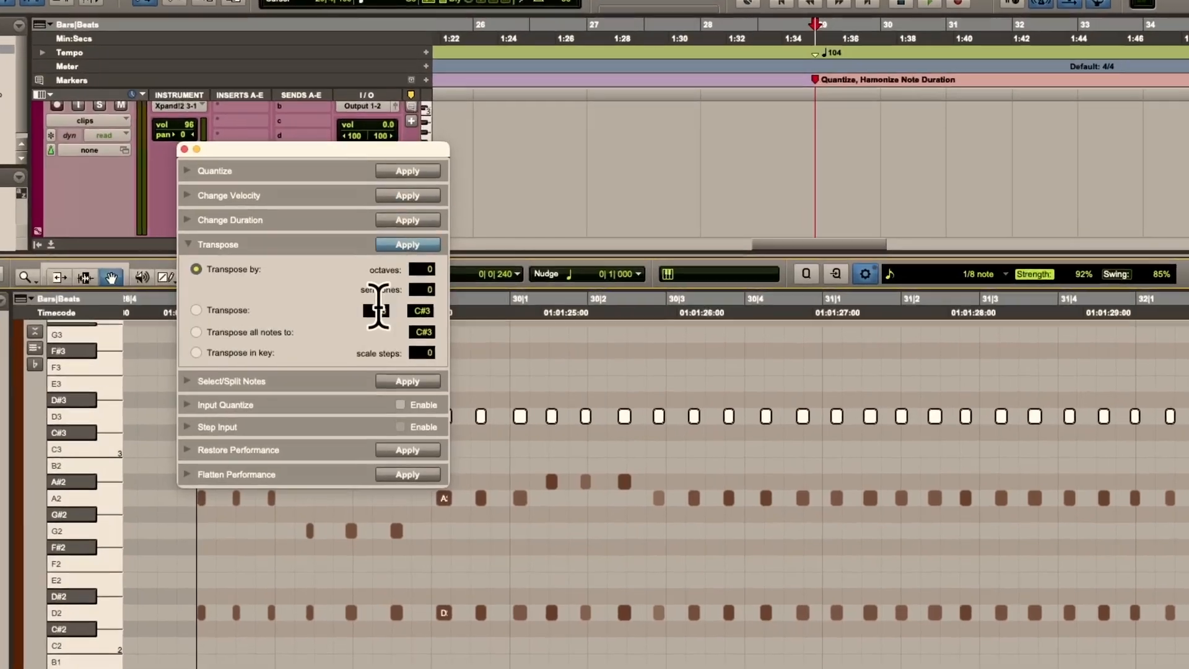
Transpose the selected D3 notes up by 2 semitones, and undo the transposition
{"action": "left_click", "coordinate": [421, 290]}
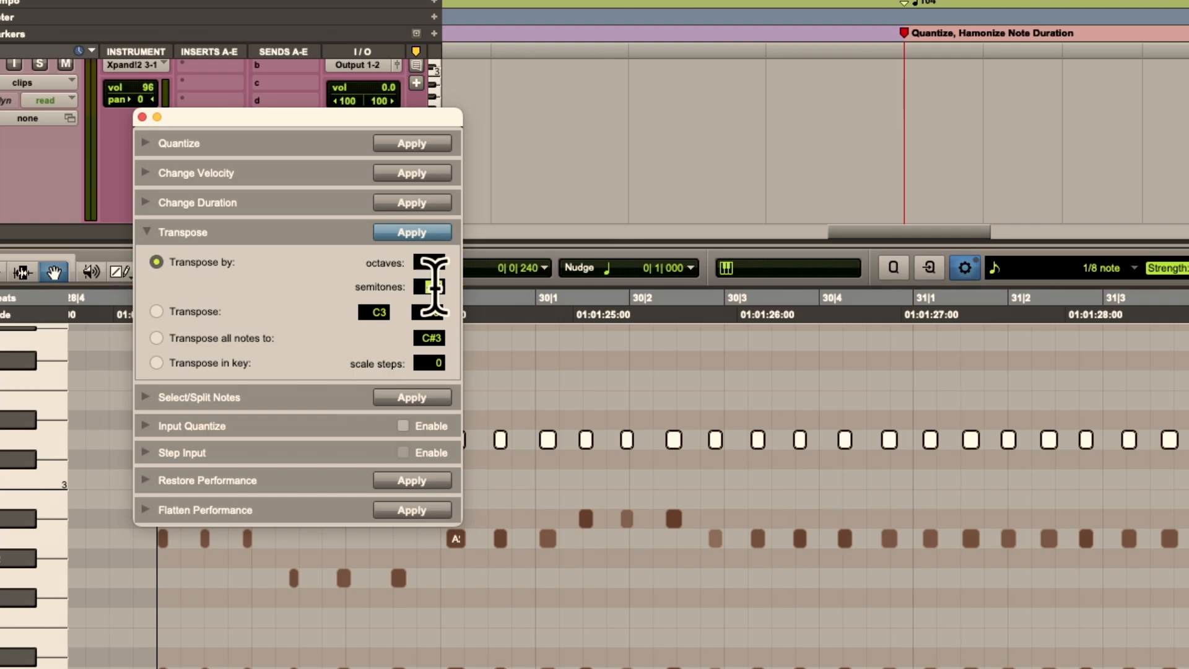
{"action": "key", "text": "Return"}
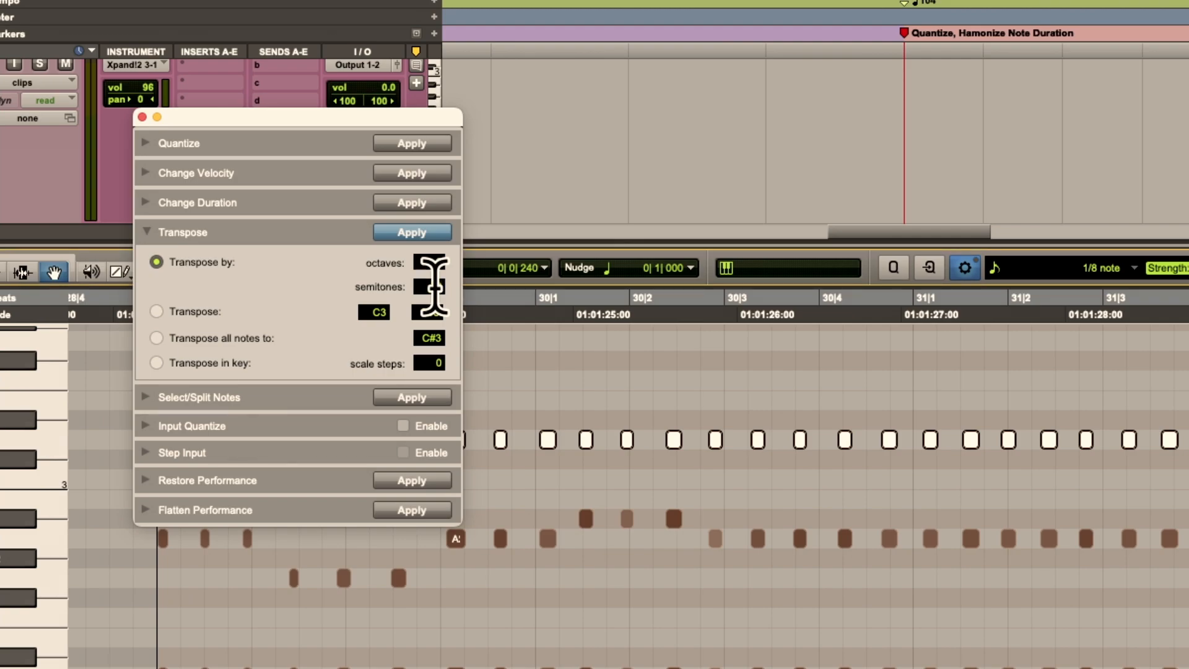
{"action": "left_click", "coordinate": [411, 233]}
{"action": "key", "text": "space"}
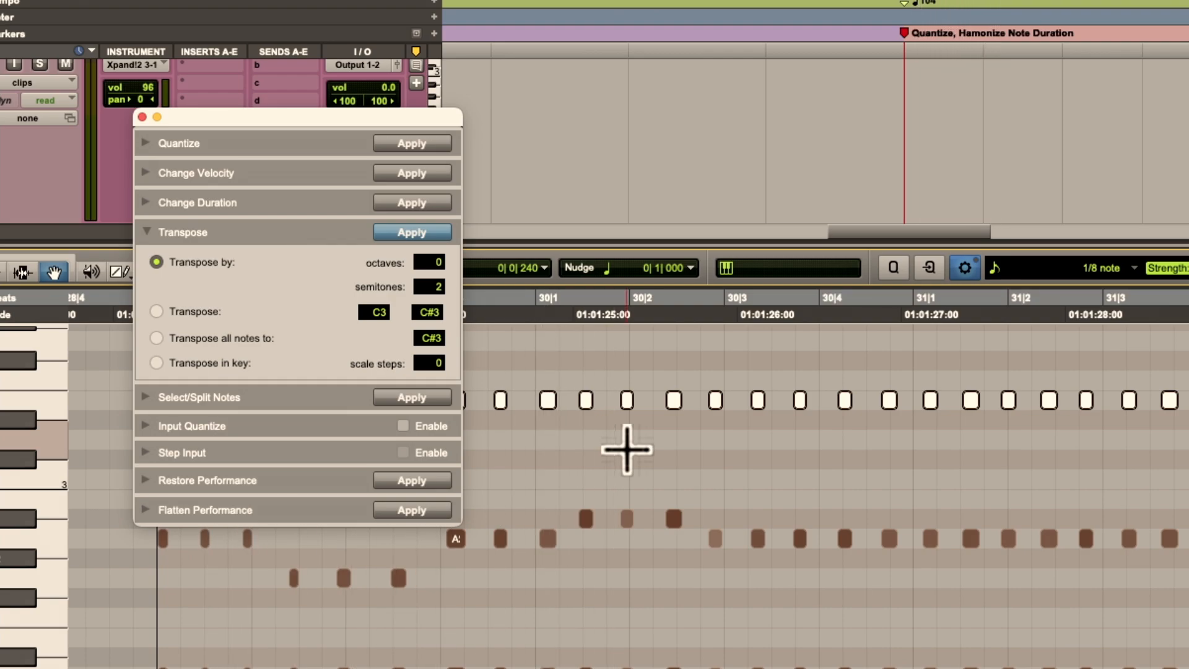
{"action": "key", "text": "super+z"}
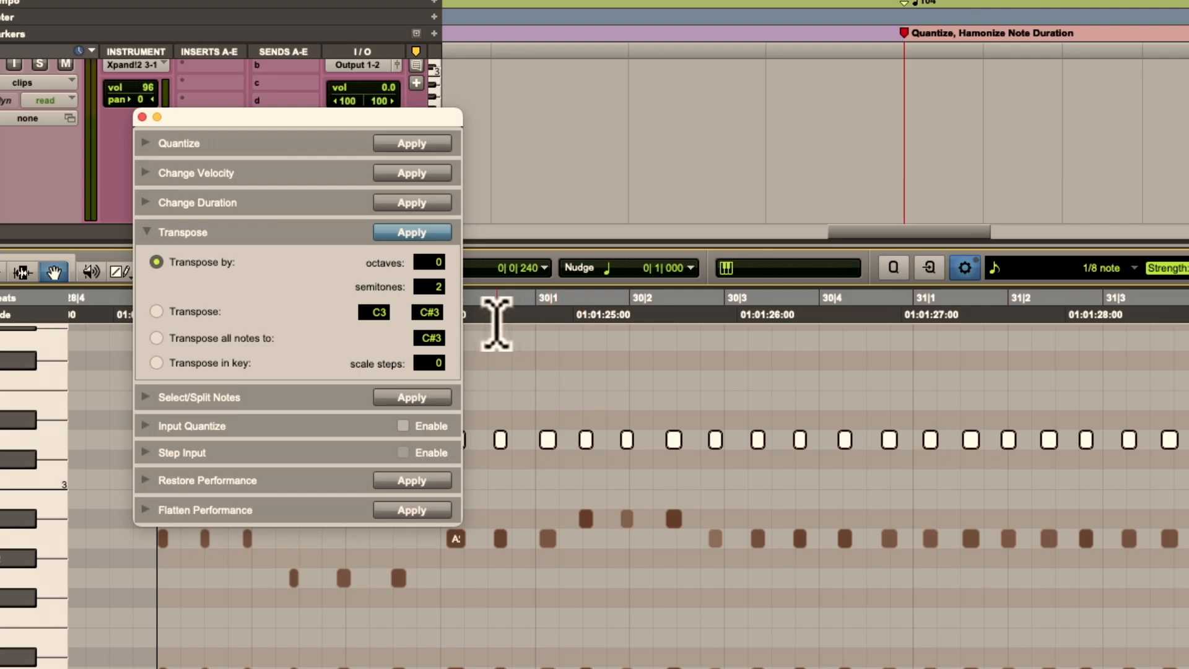
Transpose the selected D3 Marimba notes down by 2 octaves with 0 semitones, and play back the result briefly
{"action": "left_click", "coordinate": [437, 285]}
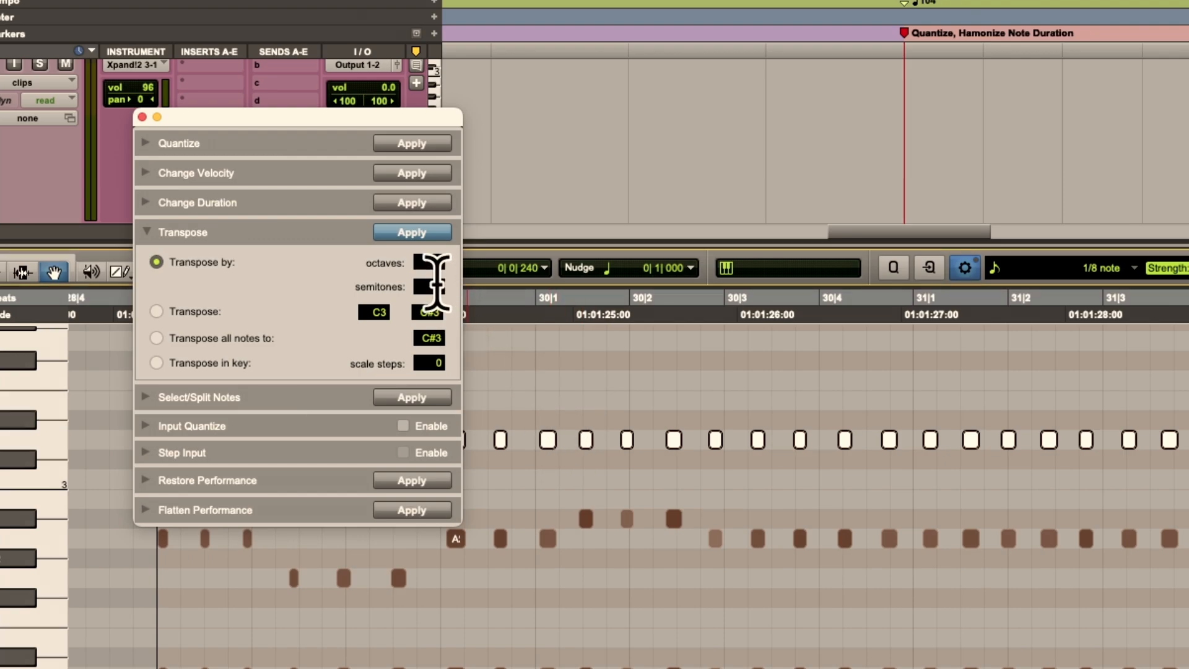
{"action": "left_click", "coordinate": [432, 262]}
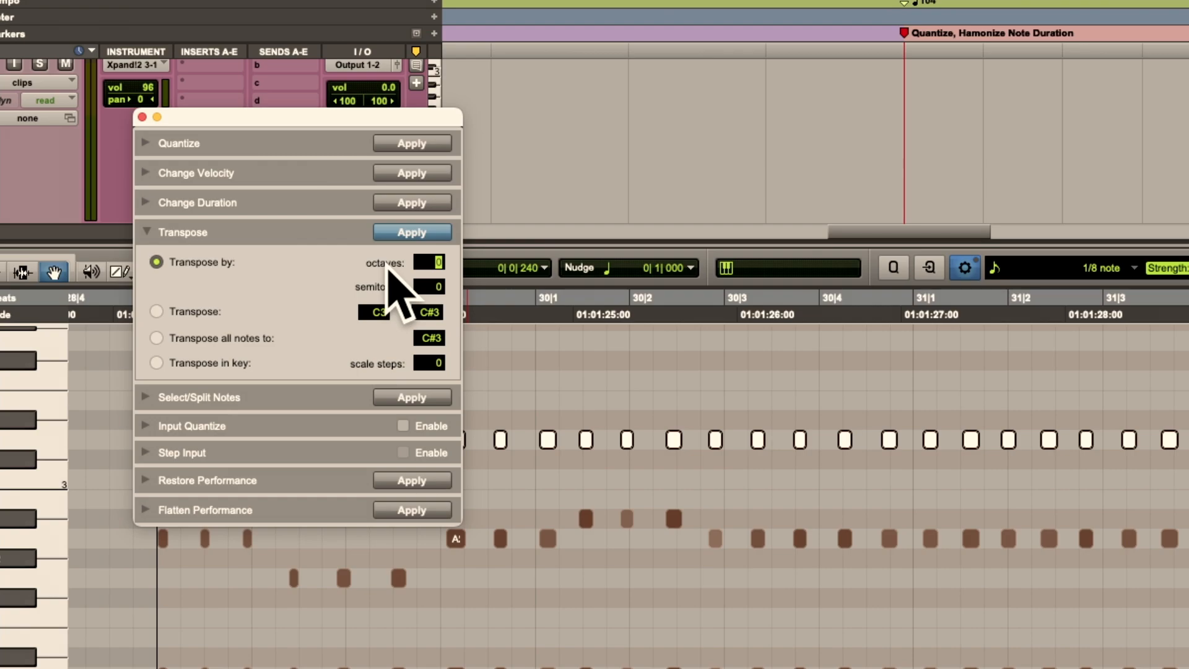
{"action": "key", "text": "Return"}
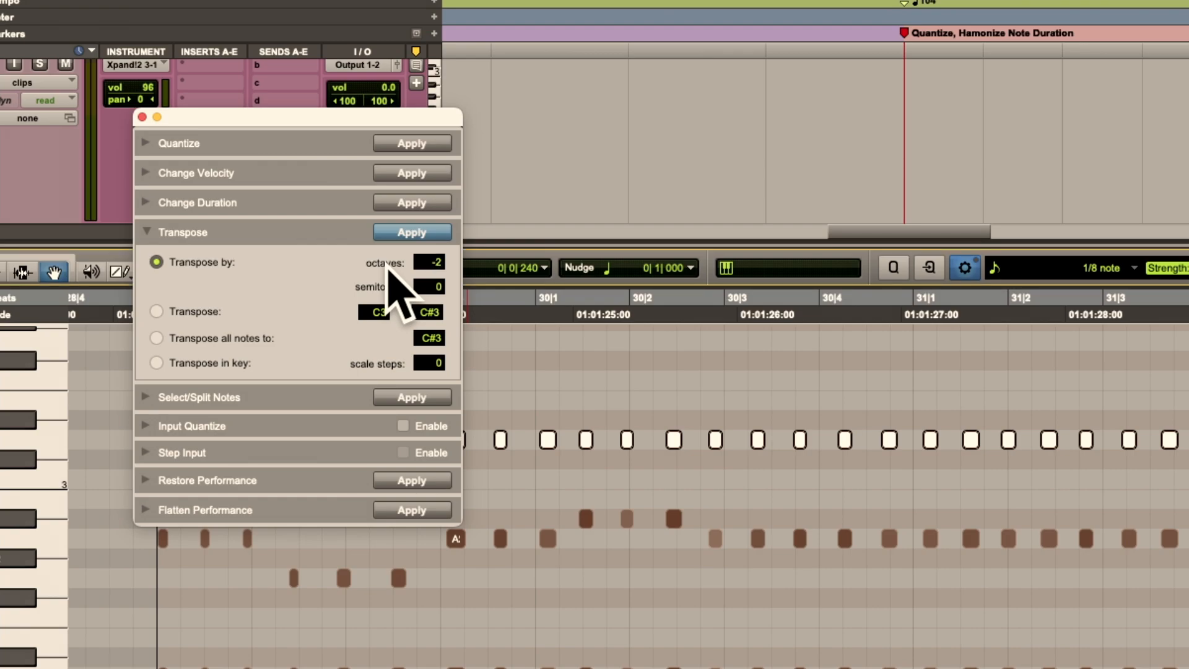
{"action": "key", "text": "space"}
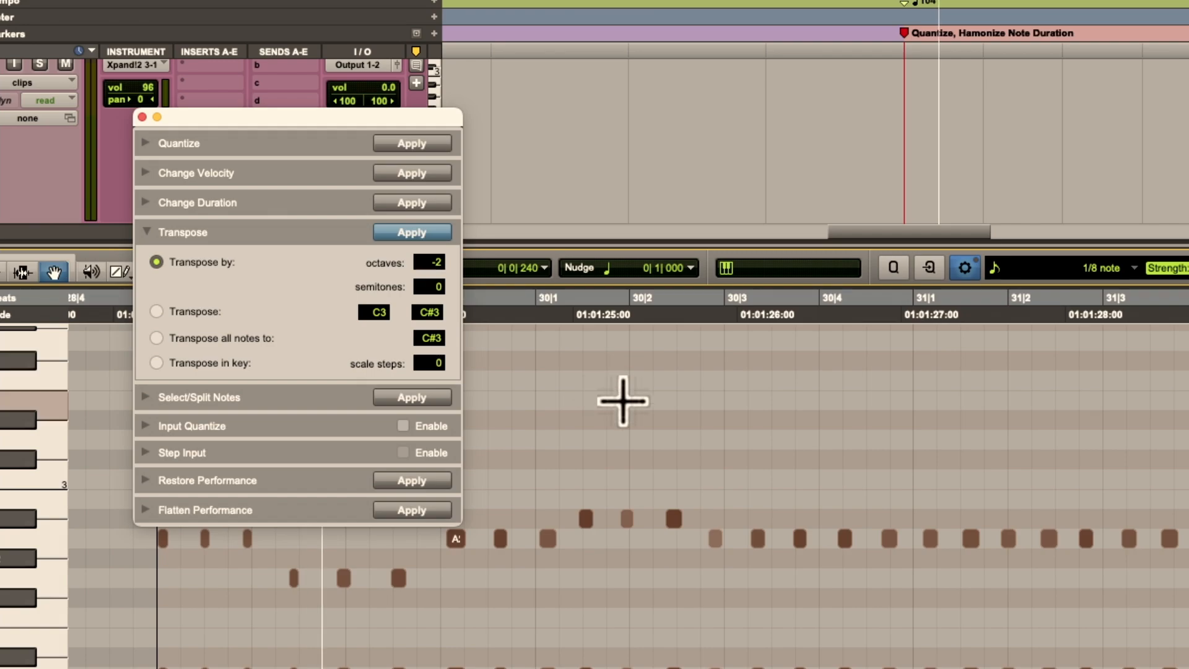
{"action": "scroll", "coordinate": [624, 401], "scroll_direction": "down", "scroll_amount": 10}
{"action": "key", "text": "space"}
{"action": "scroll", "coordinate": [635, 377], "scroll_direction": "up", "scroll_amount": 3}
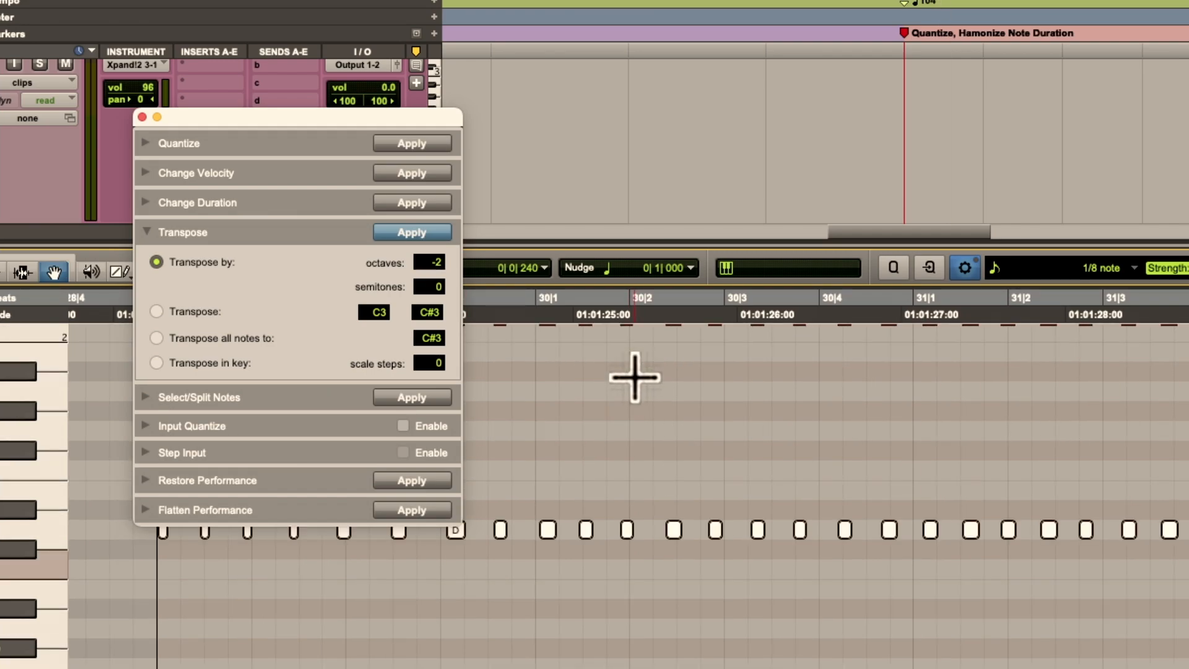
{"action": "scroll", "coordinate": [635, 377], "scroll_direction": "up", "scroll_amount": 3}
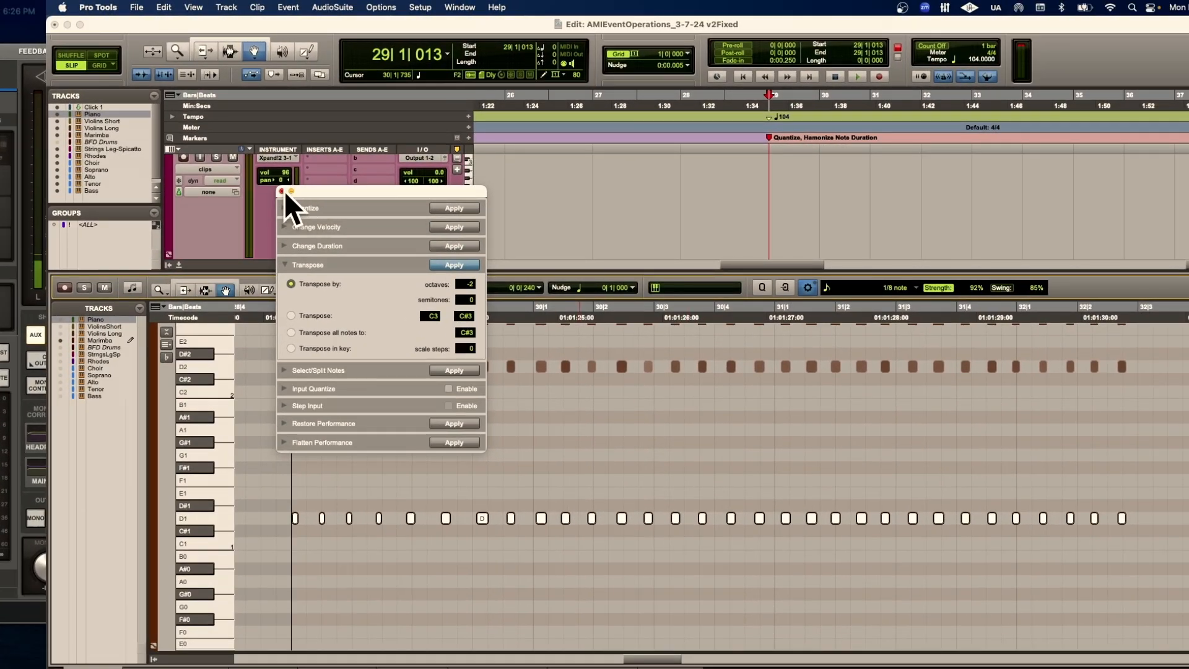
Close the Transpose event operation window and compare the transposed notes with the upper Marimba voices from bar 29
{"action": "left_click", "coordinate": [283, 191]}
{"action": "scroll", "coordinate": [458, 370], "scroll_direction": "up", "scroll_amount": 5}
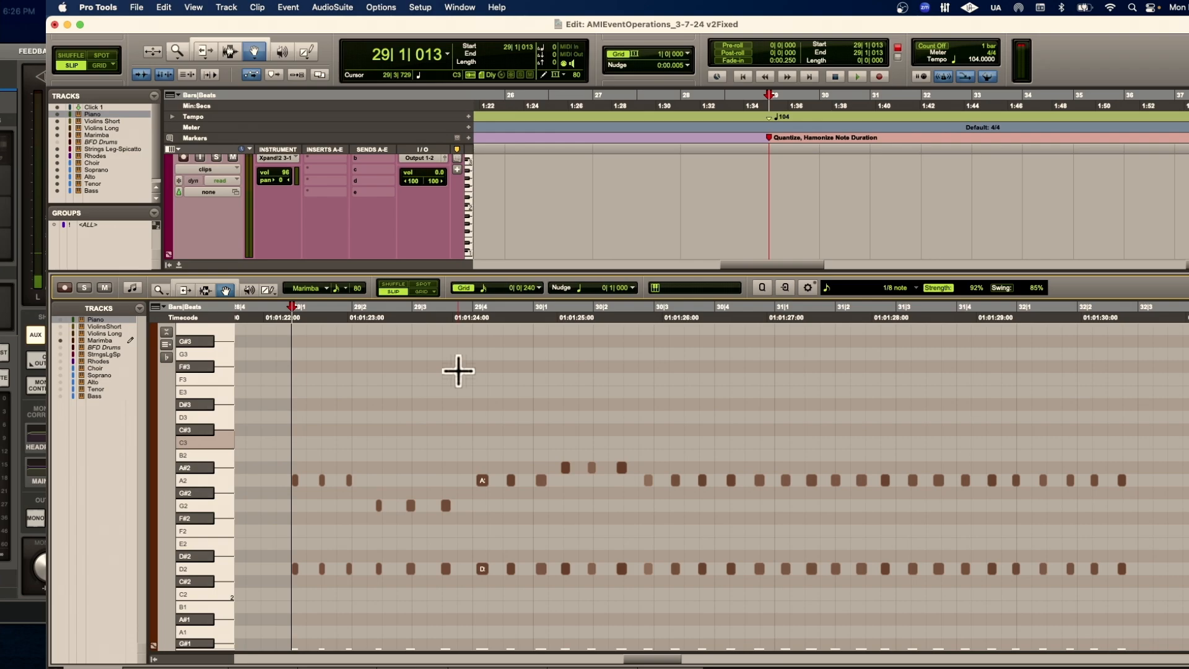
{"action": "scroll", "coordinate": [459, 370], "scroll_direction": "down", "scroll_amount": 3}
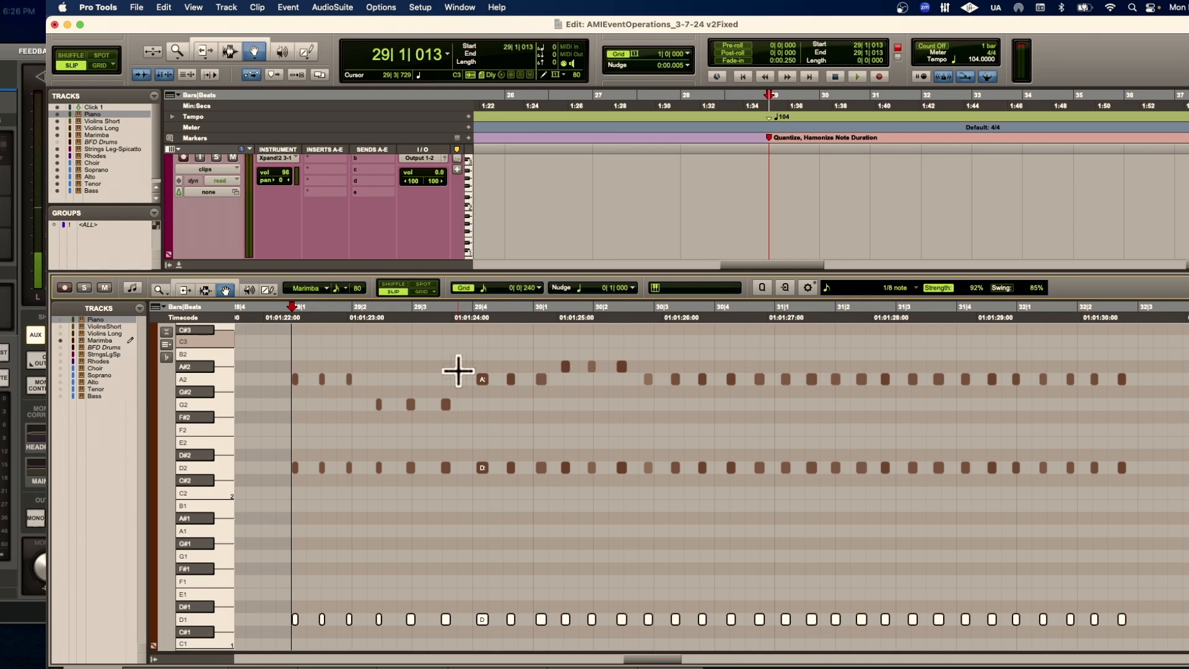
{"action": "scroll", "coordinate": [458, 371], "scroll_direction": "up", "scroll_amount": 2}
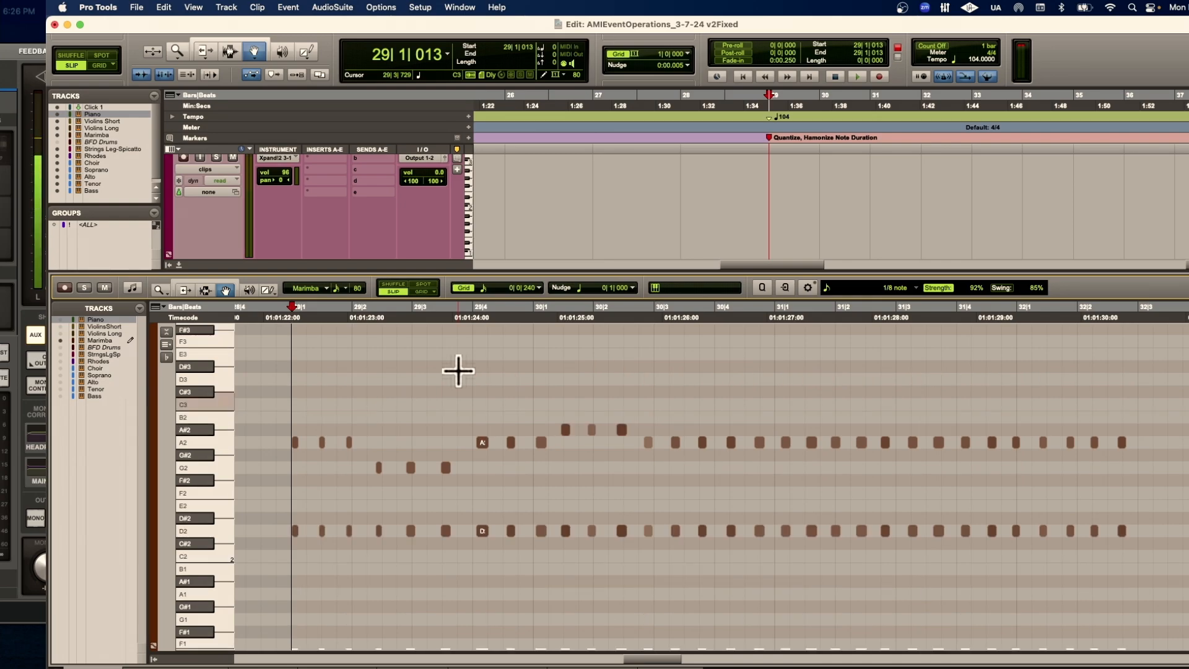